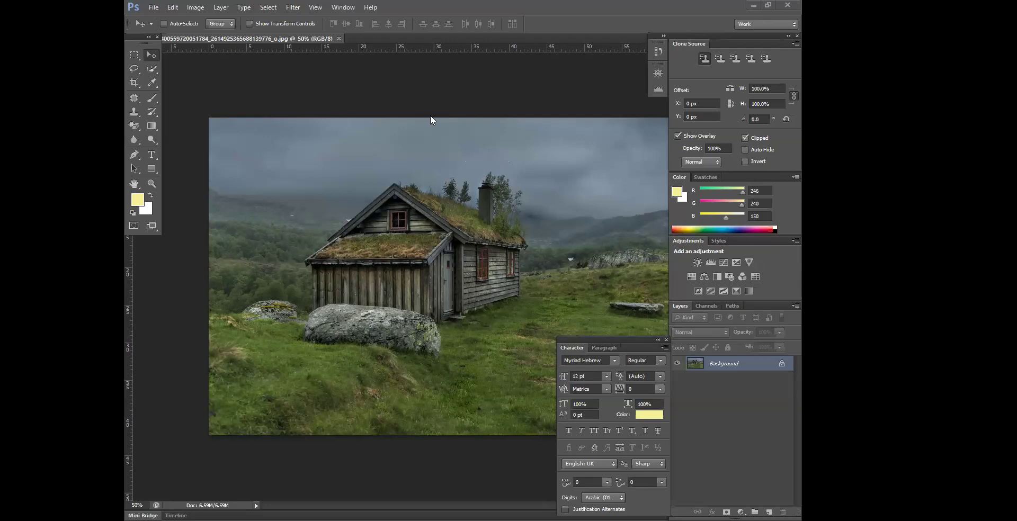
Convert the locked Background into a regular, editable layer.
key("ctrl+plus")
key("ctrl+minus")
double_click(744, 370, "alt")
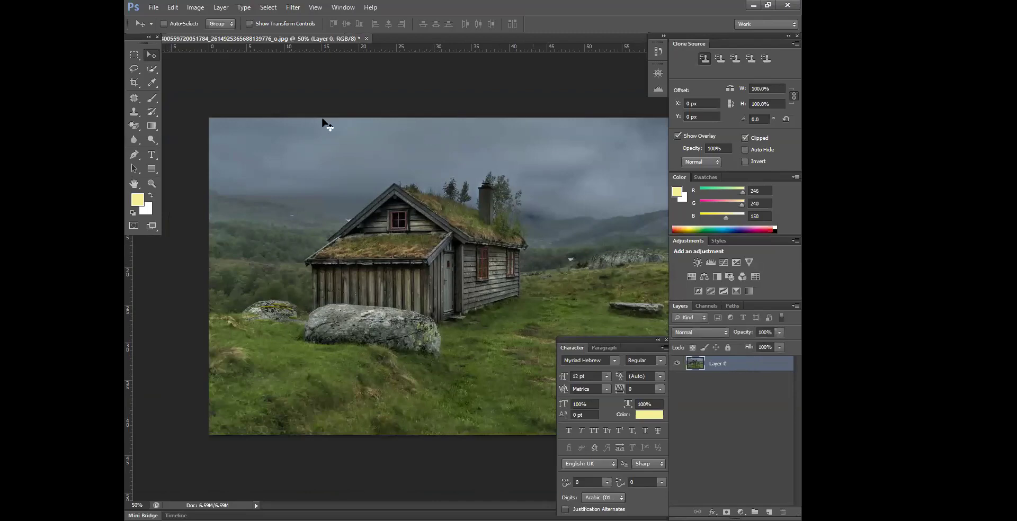
Apply Hue/Saturation to the photo layer with hue -18, saturation +52 and lightness 0.
left_click(195, 7)
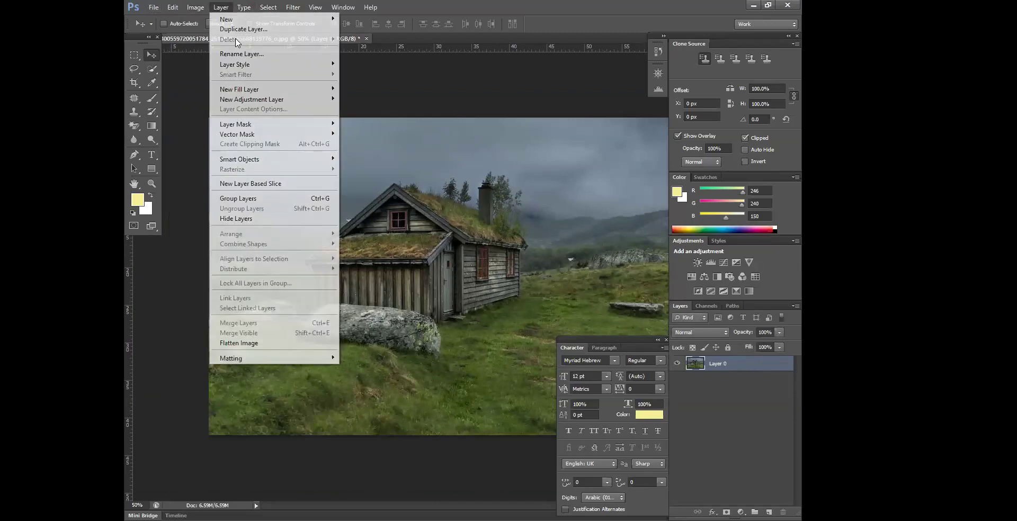
mouse_move(238, 34)
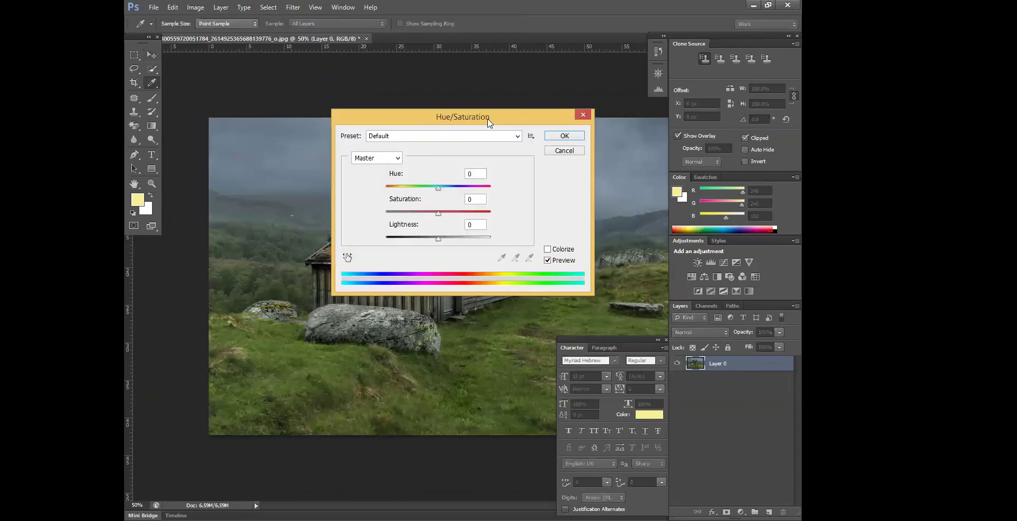
left_click_drag(460, 115, 697, 252)
left_click_drag(675, 346, 673, 372)
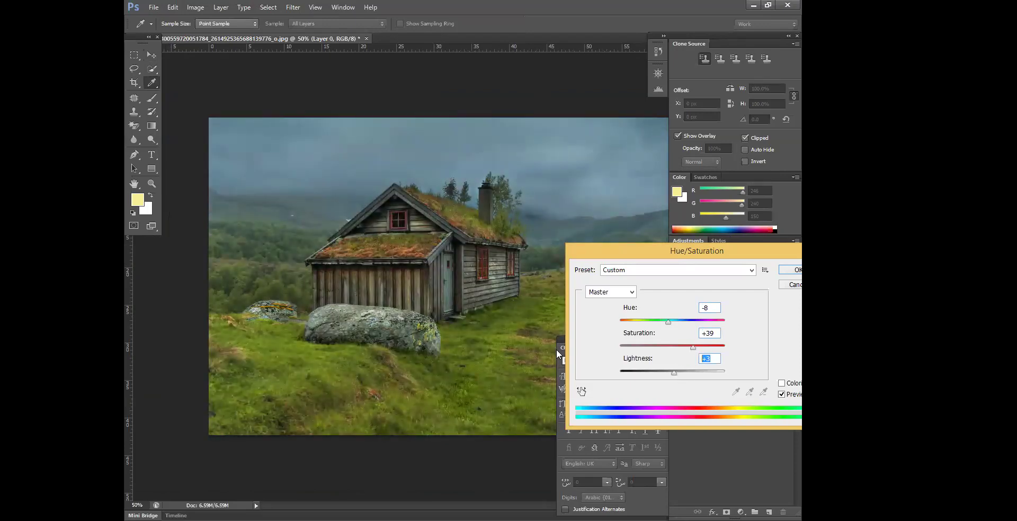
type("0")
left_click_drag(693, 348, 660, 321)
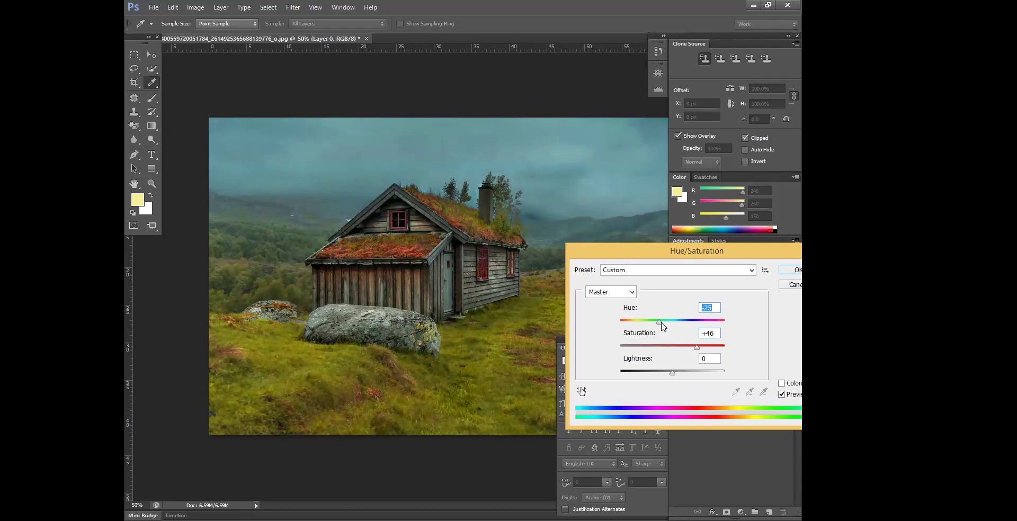
left_click_drag(660, 324, 700, 350)
left_click_drag(680, 253, 308, 148)
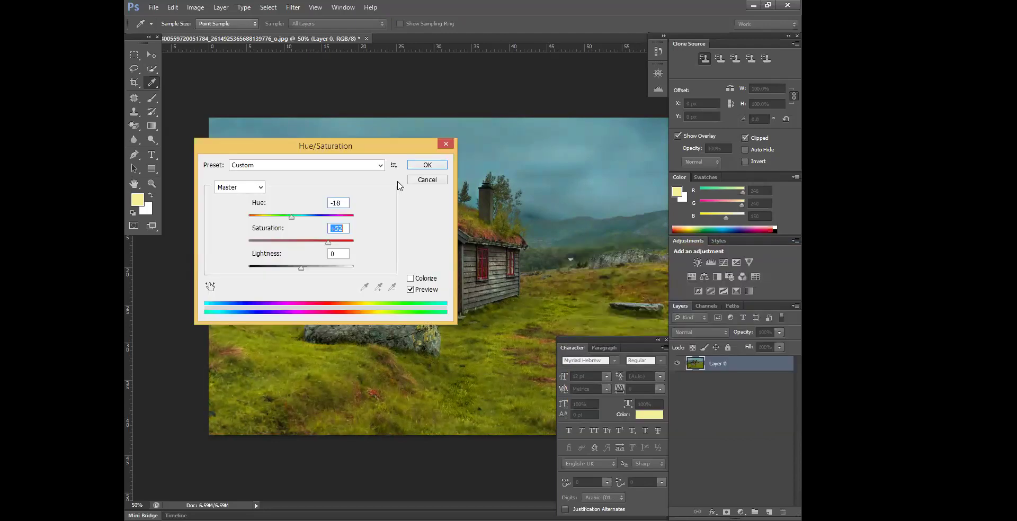
key("Return")
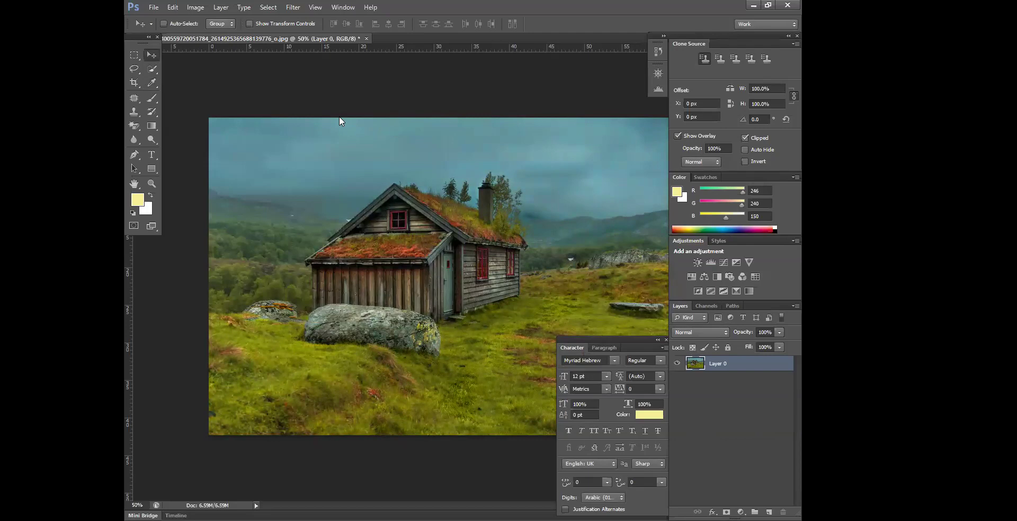
Duplicate Layer 0, keep the copy beneath it and hide that copy, leaving Layer 0 selected.
left_click(195, 8)
mouse_move(228, 35)
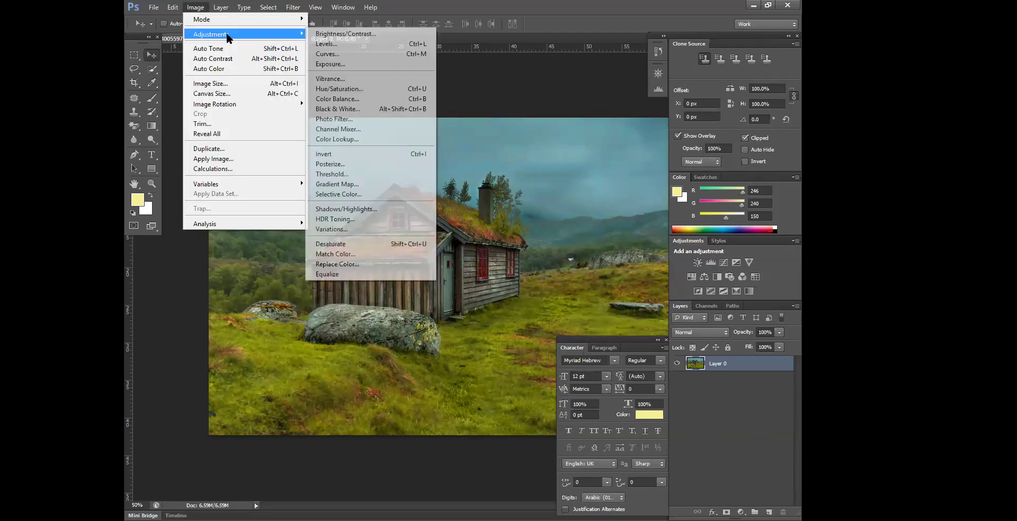
left_click(583, 230)
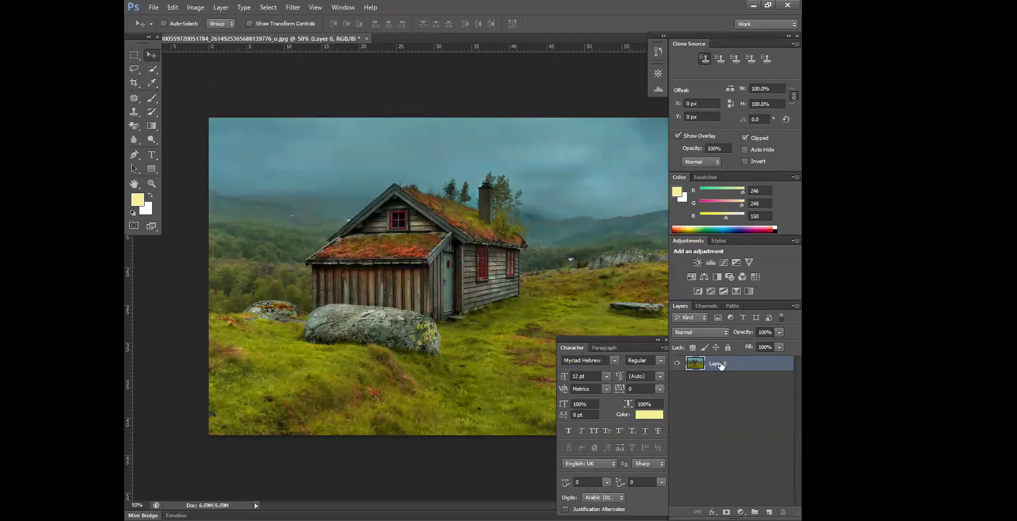
left_click_drag(720, 366, 717, 379)
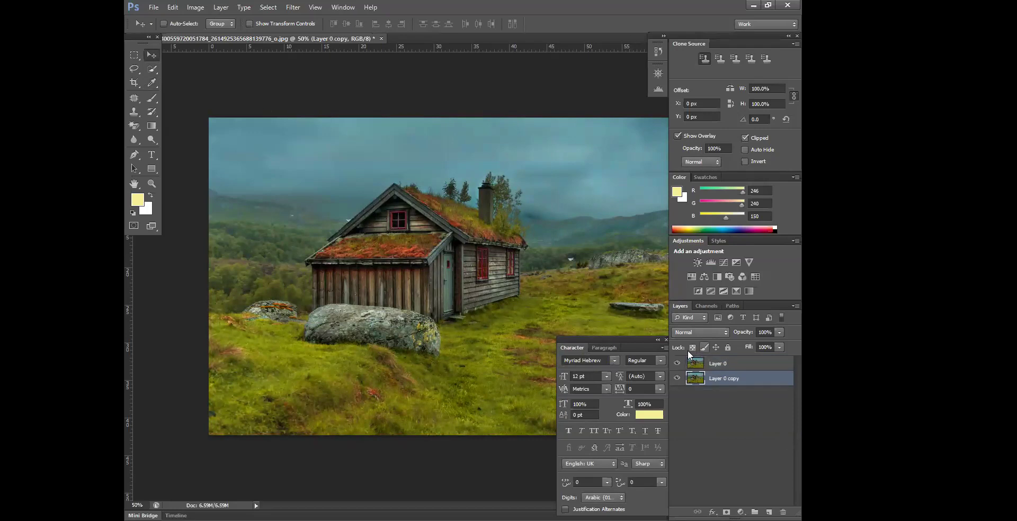
left_click(713, 366)
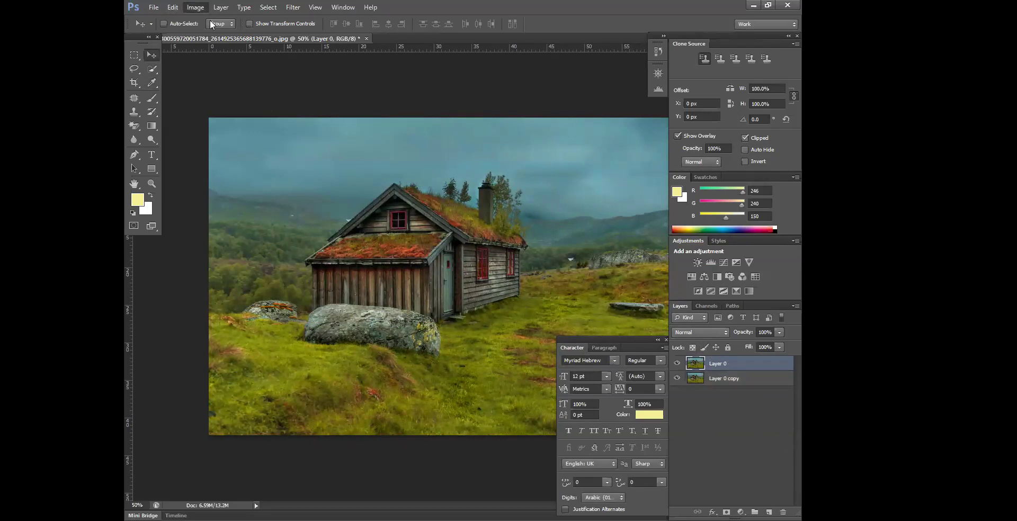
left_click(195, 7)
left_click(676, 378)
Apply Brightness/Contrast to Layer 0 with brightness 44 and contrast 34.
left_click(195, 7)
mouse_move(233, 34)
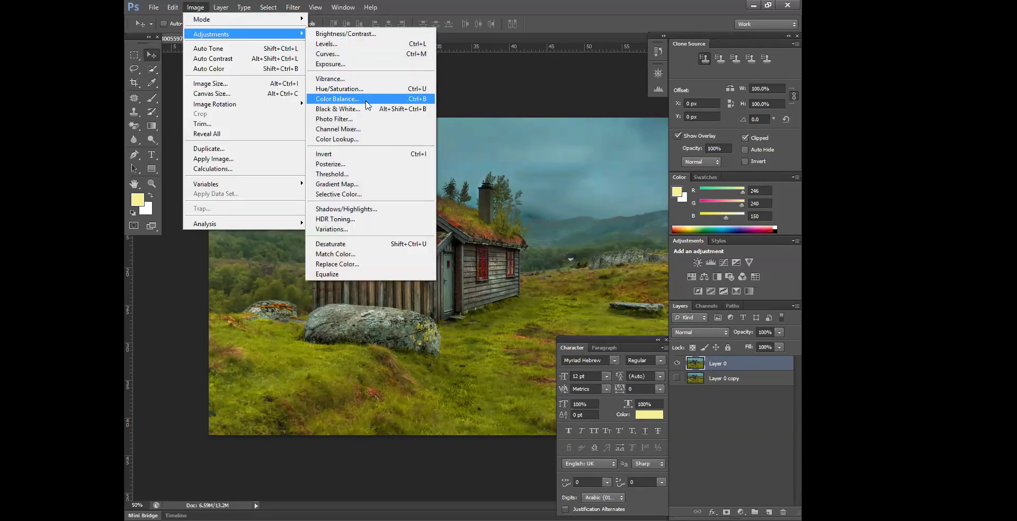
key("Return")
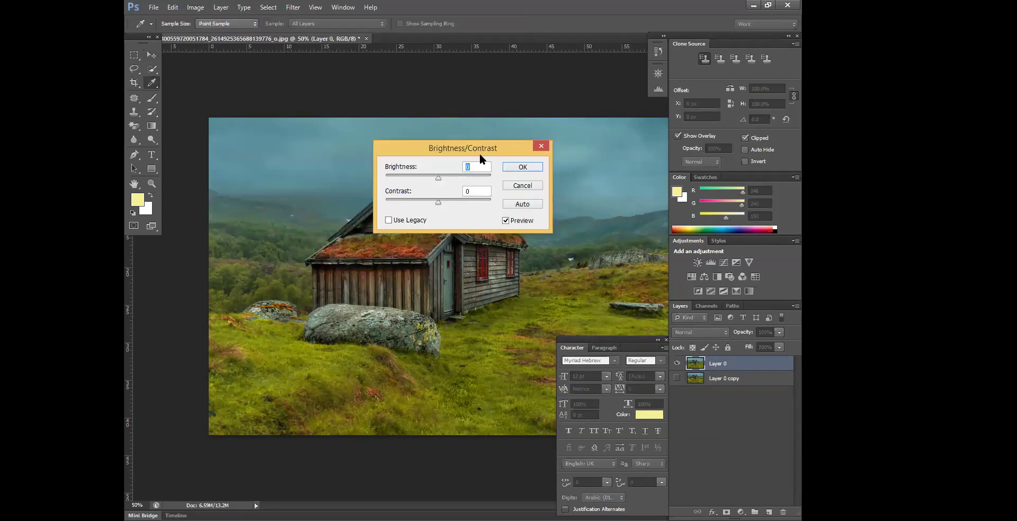
left_click_drag(607, 283, 628, 306)
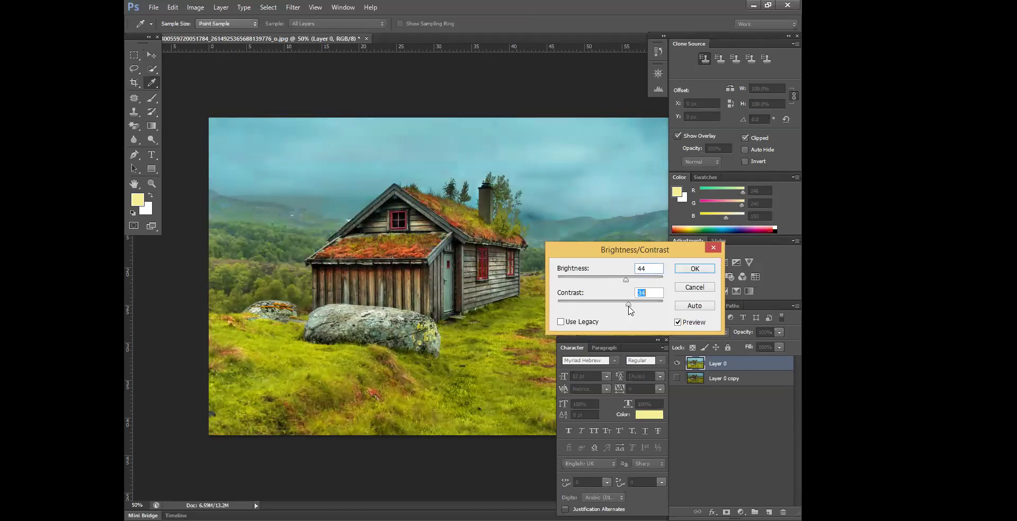
left_click(694, 269)
Apply Color Balance to Layer 0's midtones with color levels +37, 0 and -72, preserving luminosity.
left_click(195, 7)
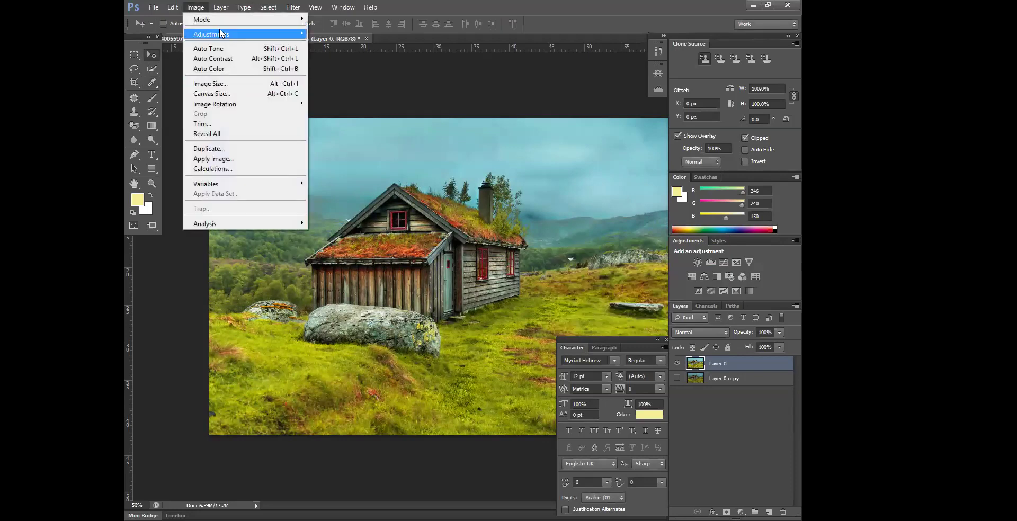
mouse_move(222, 35)
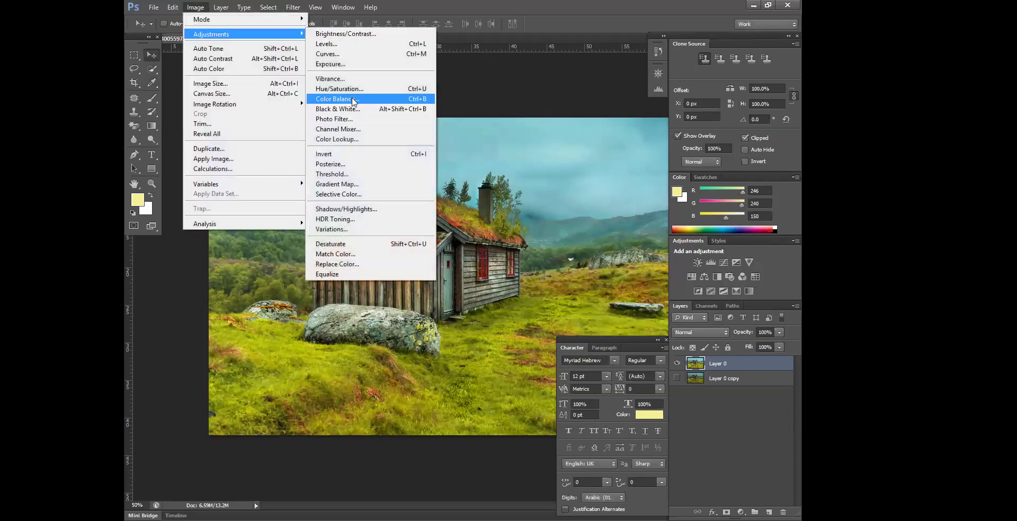
left_click(352, 100)
left_click_drag(576, 344, 548, 344)
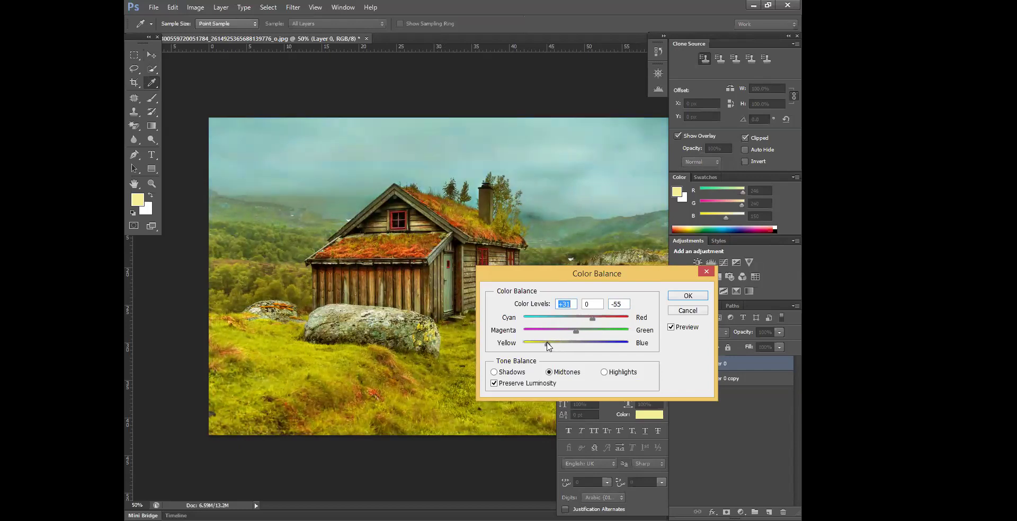
left_click_drag(592, 319, 597, 324)
left_click_drag(610, 274, 437, 169)
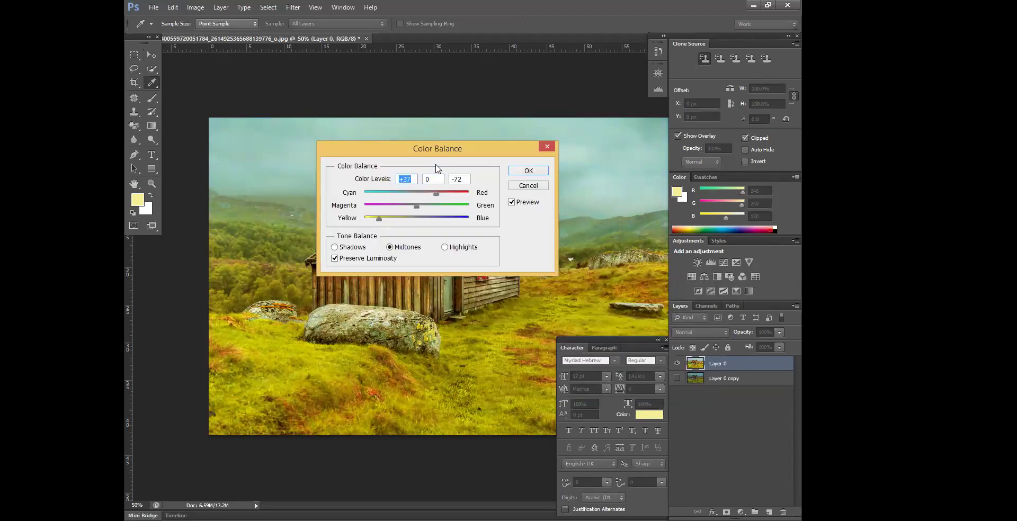
key("Tab")
key("Tab")
left_click(528, 171)
key("v")
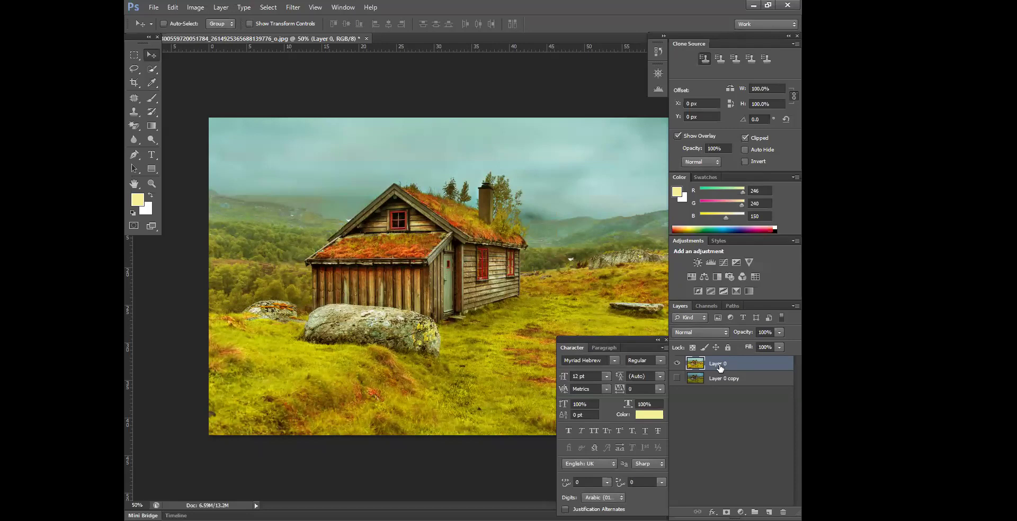
Duplicate Layer 0 and rename the new top layer "Work".
key("ctrl+j")
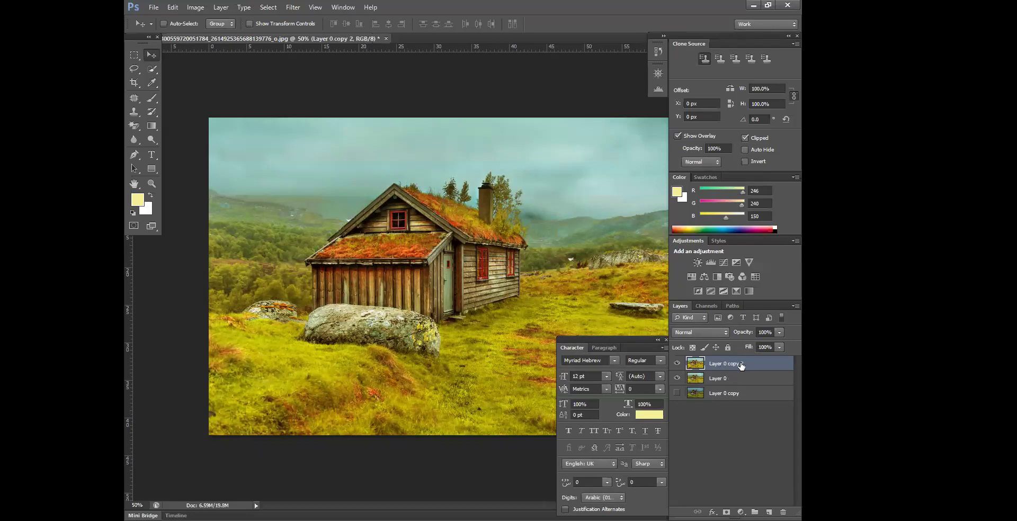
double_click(722, 363)
type("Work")
Rename Layer 0 as "Day".
left_click(721, 382)
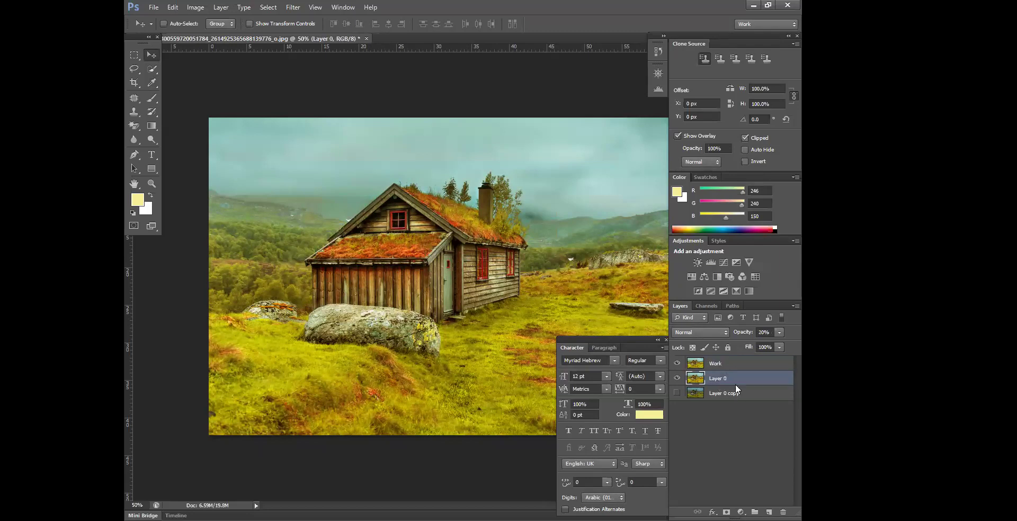
right_click(734, 382)
left_click(729, 437)
left_click(762, 303)
type("Day")
left_click(714, 366)
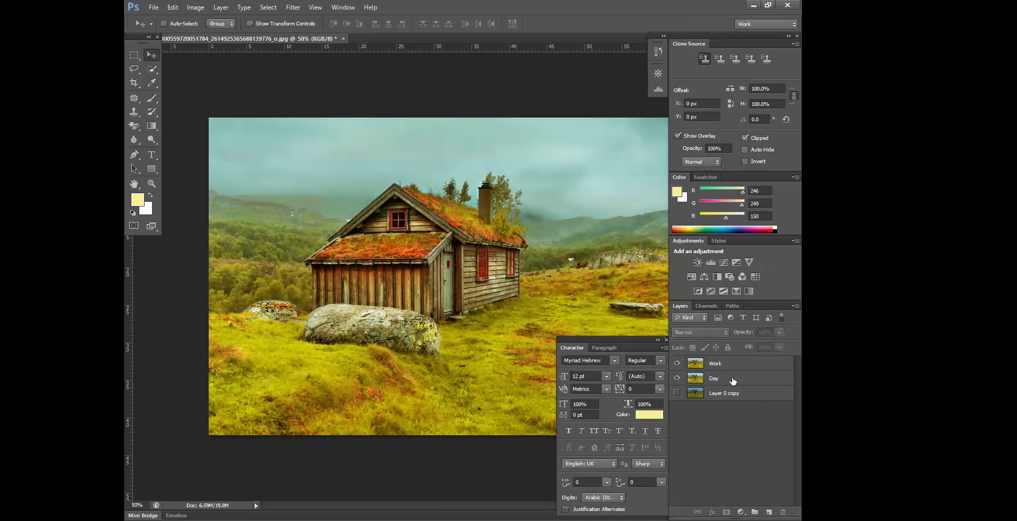
Rename the "Work" layer as "night".
double_click(715, 364)
type("M")
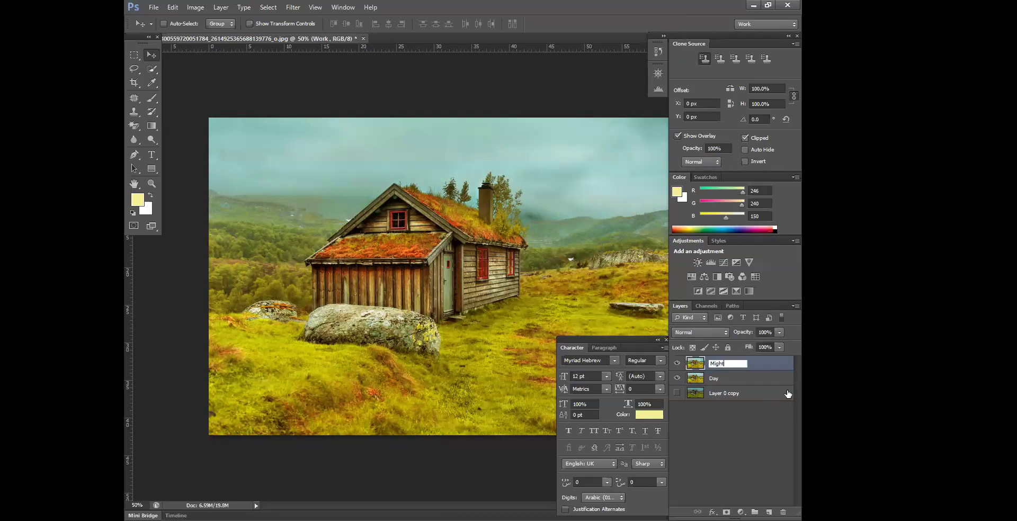
type("m")
key("shift+Left")
type("n")
left_click(692, 362)
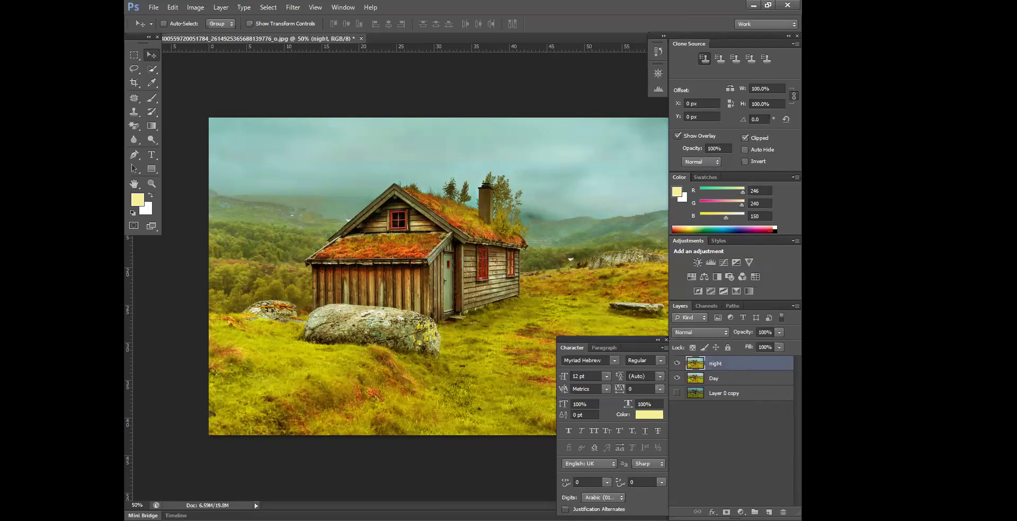
left_click(740, 512)
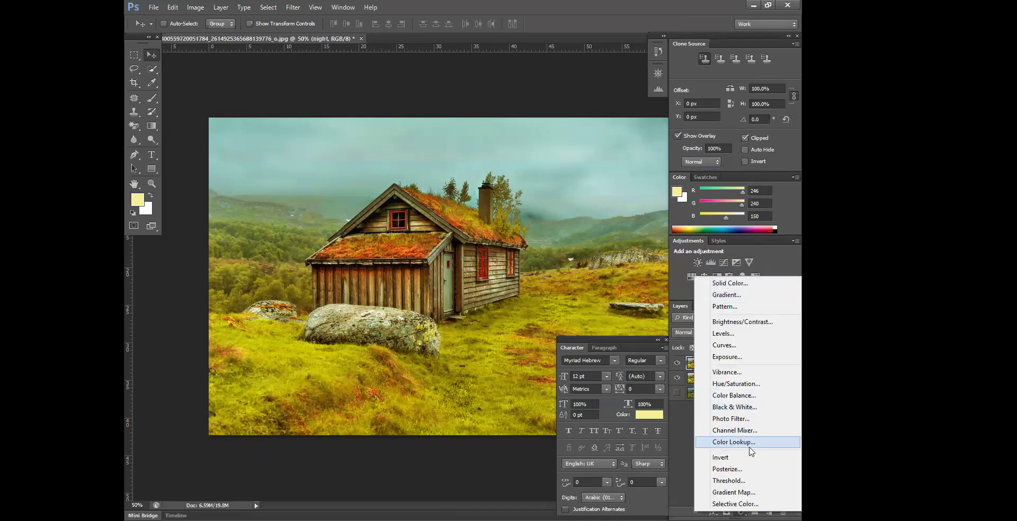
key("Escape")
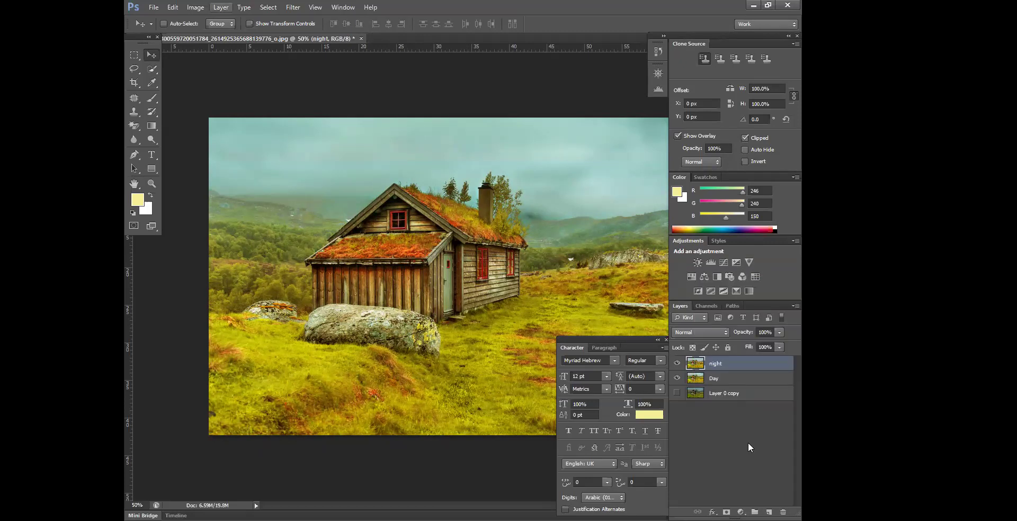
left_click(195, 7)
mouse_move(215, 38)
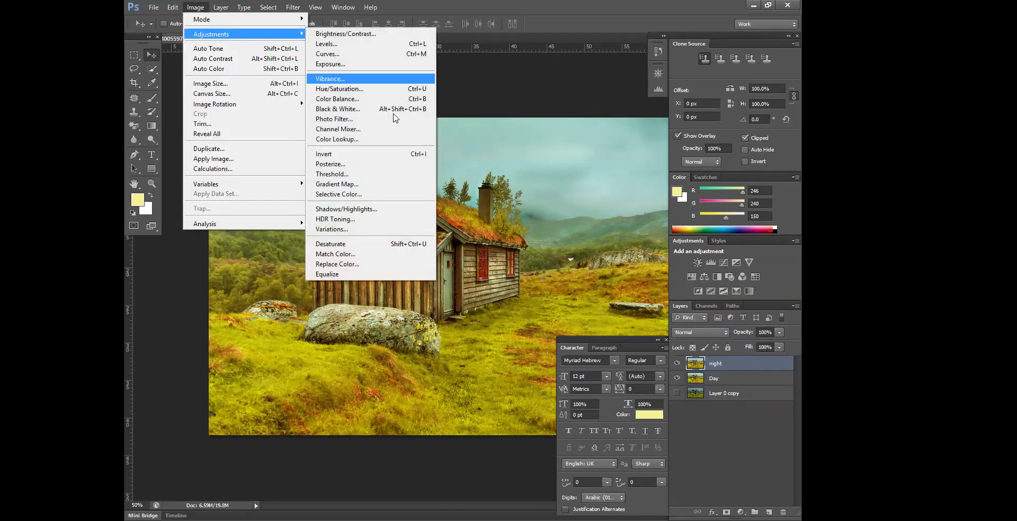
left_click(365, 139)
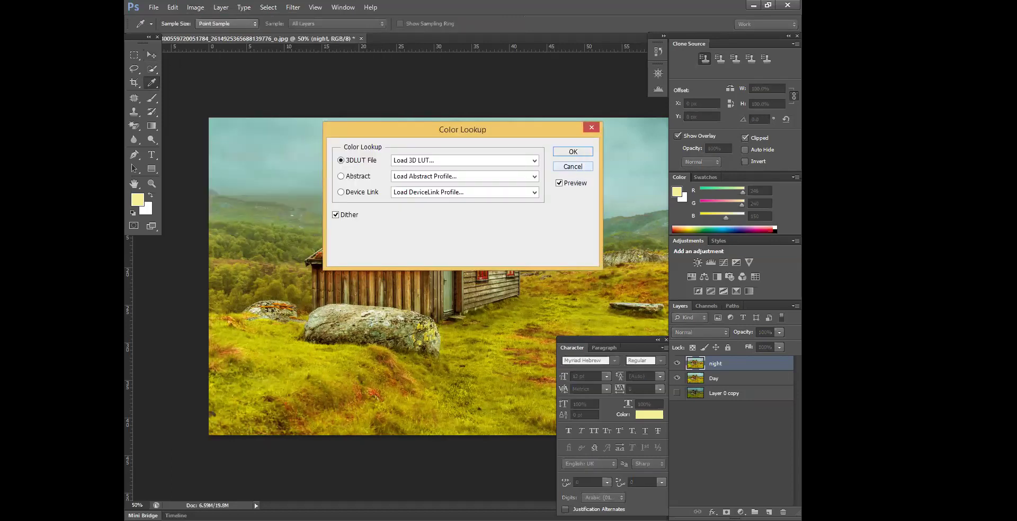
left_click(572, 166)
key("v")
Add a Color Lookup adjustment layer above the night layer.
left_click(741, 512)
left_click(733, 442)
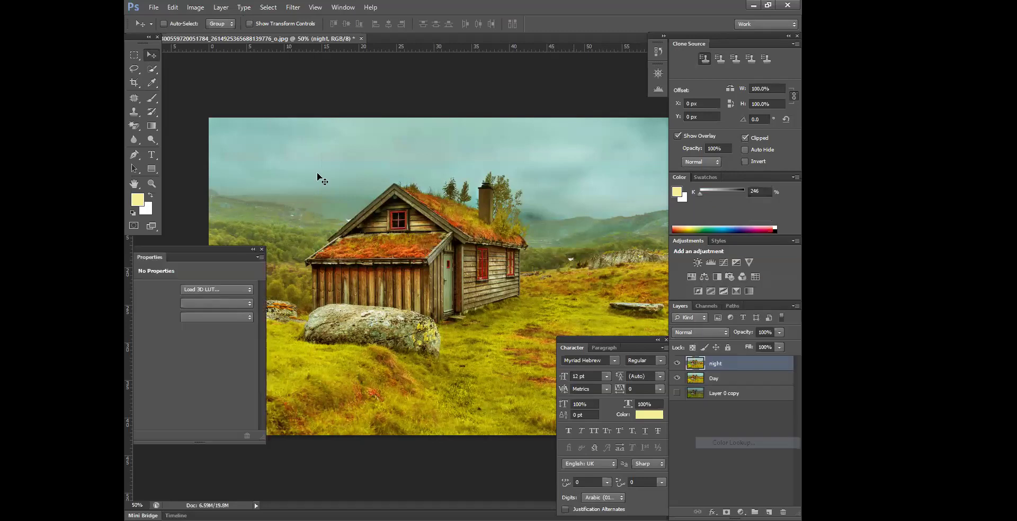
left_click_drag(247, 249, 280, 242)
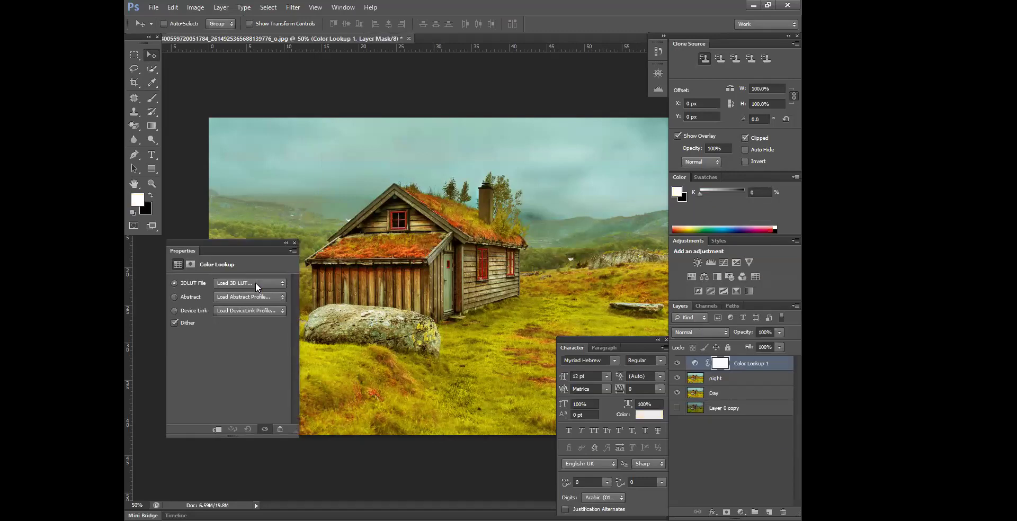
Try the Moonlight.3DL and NightFromDay.CUBE 3D LUTs on the Color Lookup adjustment layer.
left_click(255, 283)
left_click(246, 466)
left_click(257, 284)
left_click(259, 476)
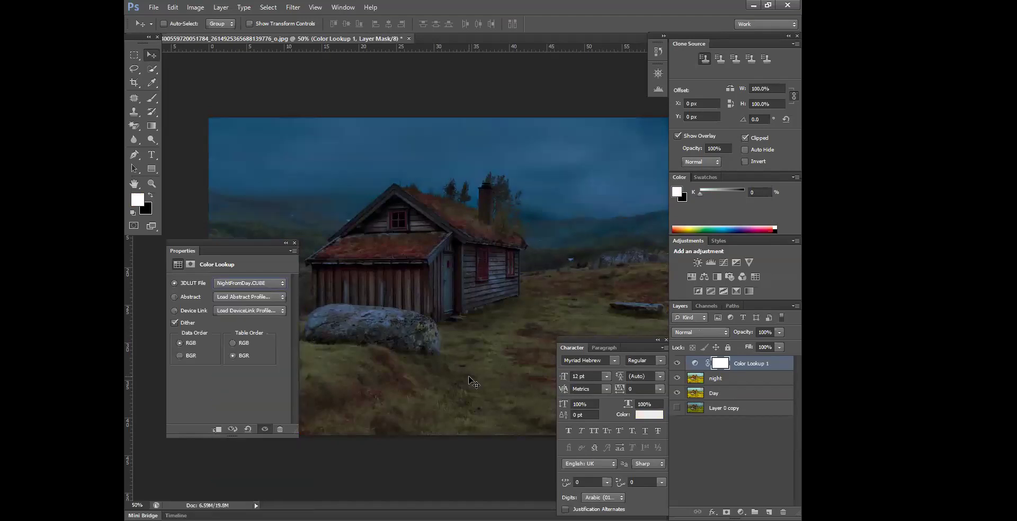
Set the Color Lookup layer's 3D LUT to Moonlight.3DL and close its properties.
left_click(243, 284)
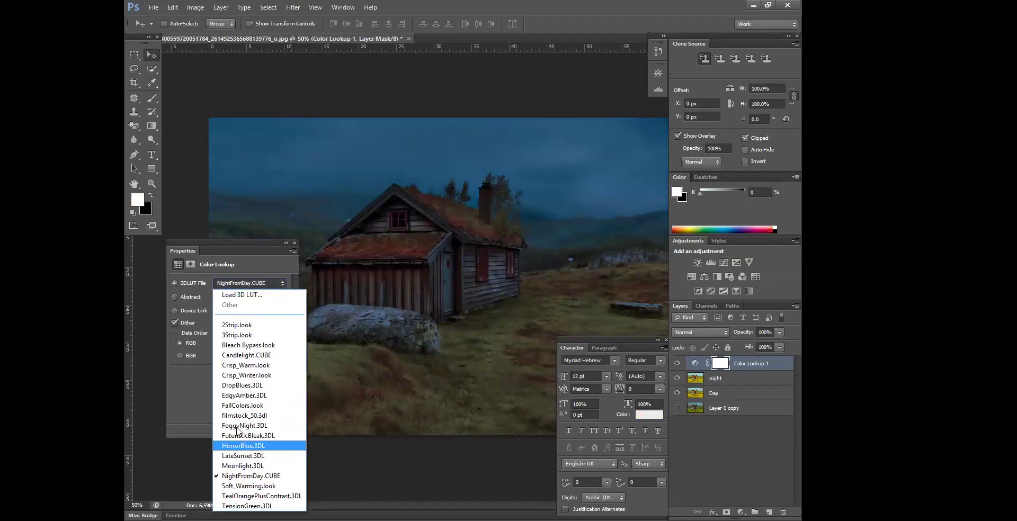
left_click(247, 466)
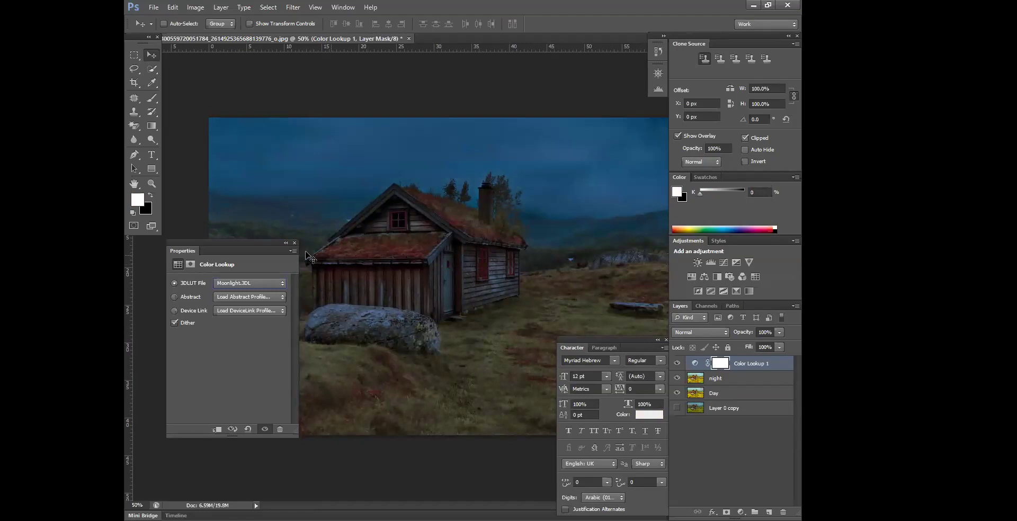
left_click_drag(229, 240, 188, 259)
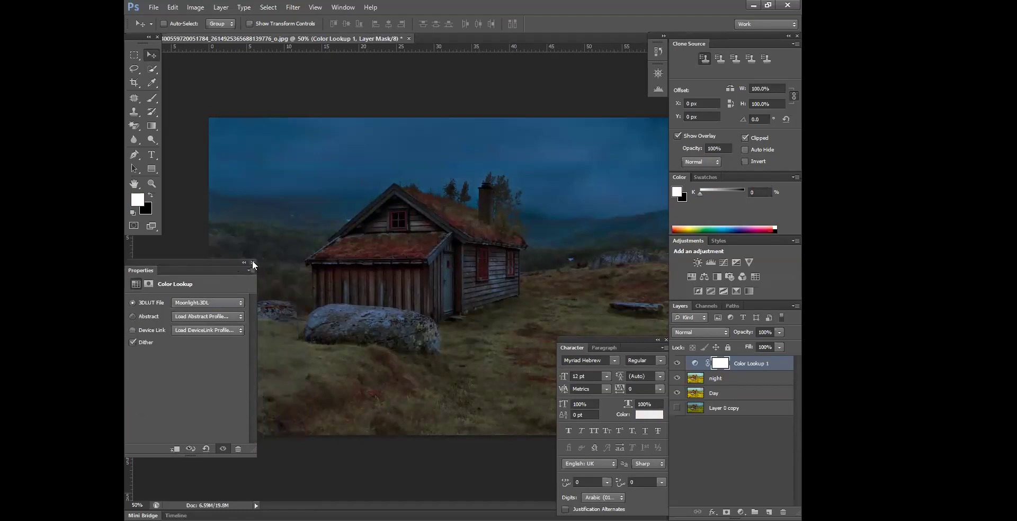
left_click(253, 263)
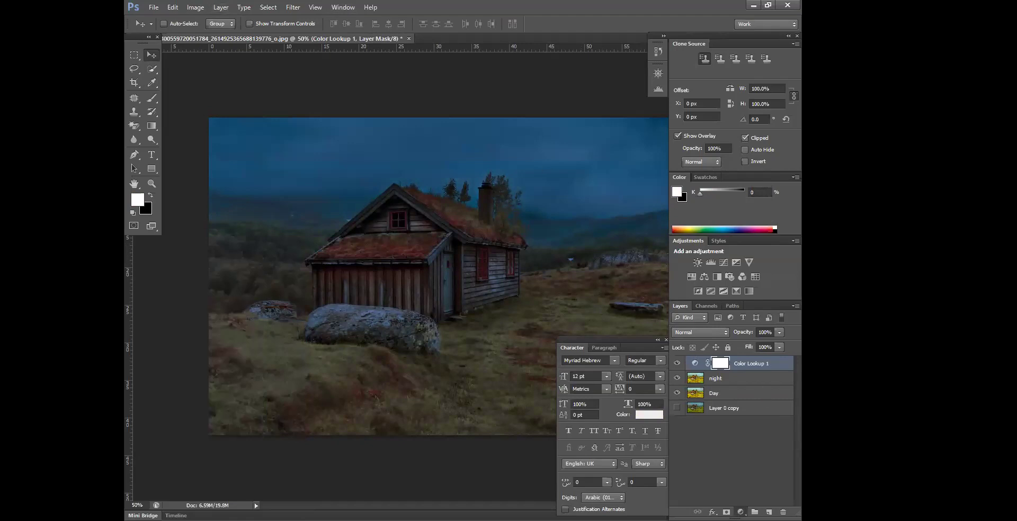
Add a Brightness/Contrast adjustment layer above the Color Lookup with brightness -87 and contrast 57, and close its properties.
left_click(740, 511)
left_click(739, 321)
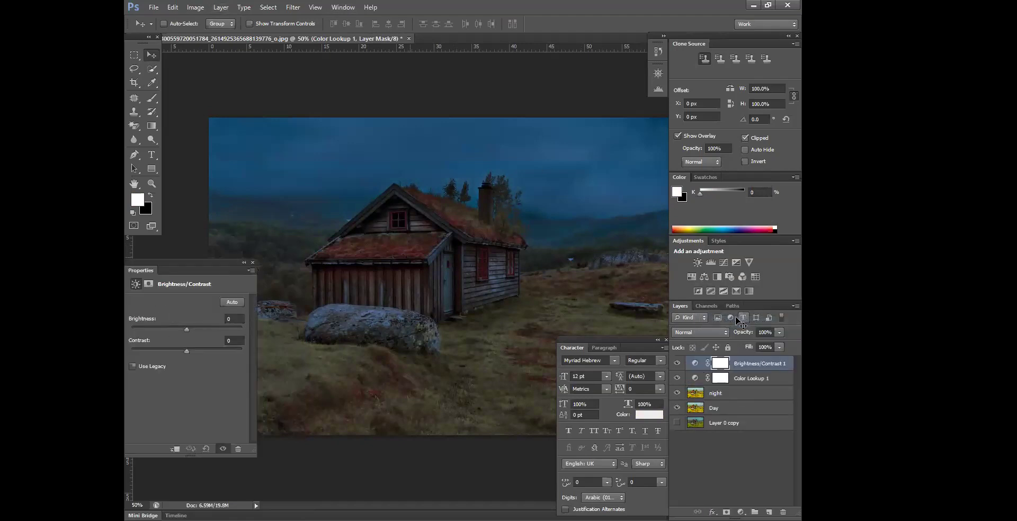
left_click_drag(187, 329, 154, 328)
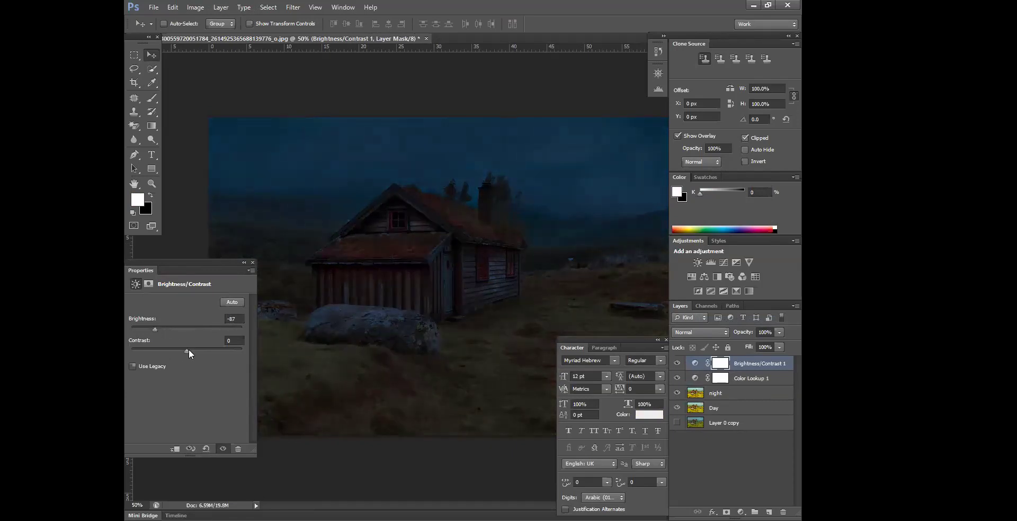
left_click(188, 349)
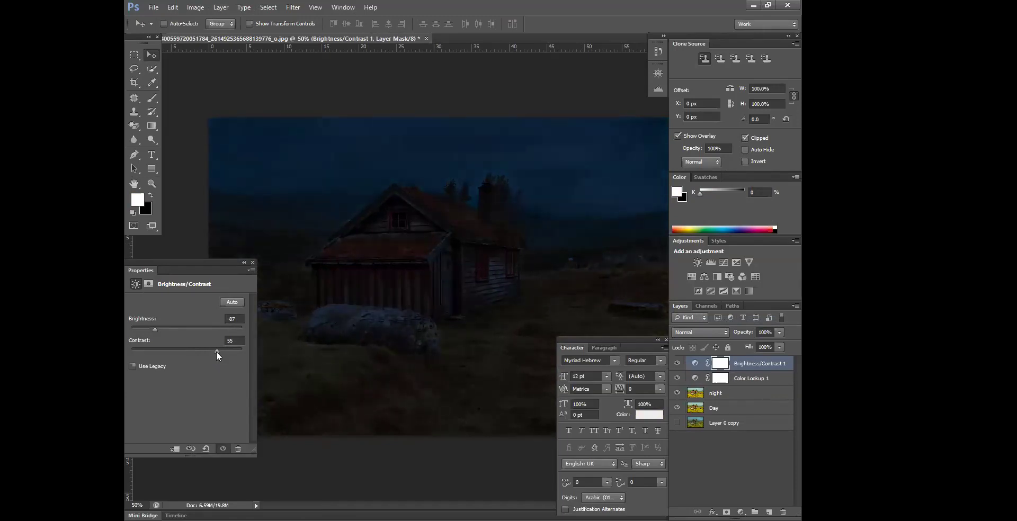
left_click_drag(216, 351, 218, 348)
left_click_drag(242, 270, 290, 263)
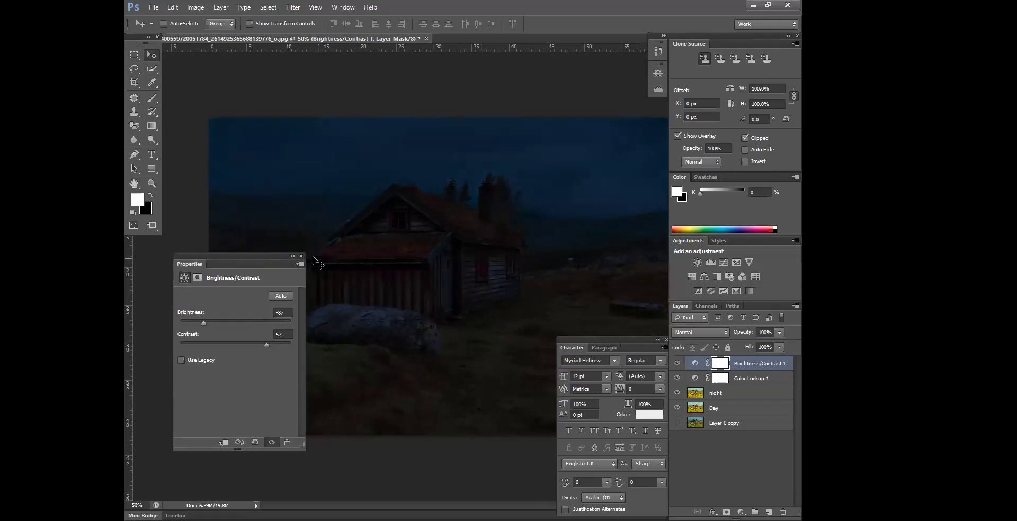
left_click(301, 256)
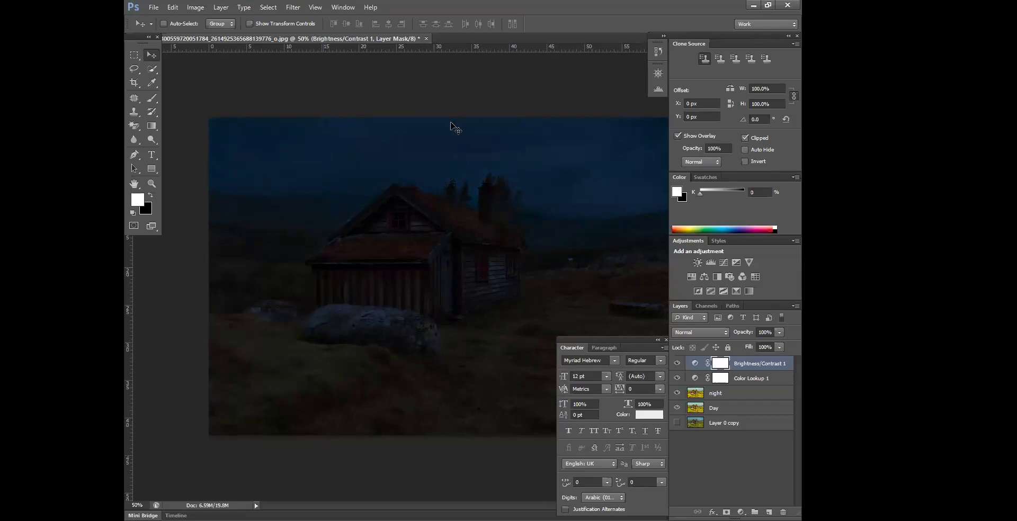
Group the night layer with the Color Lookup and Brightness/Contrast adjustment layers.
left_click(732, 393)
left_click(749, 378, "shift")
left_click(755, 364, "shift")
key("ctrl+g")
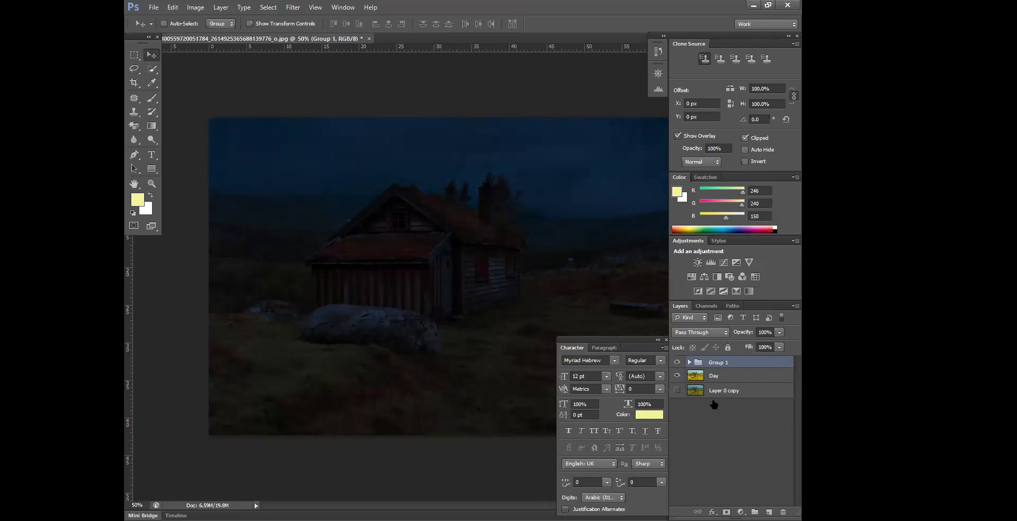
Compare the night group with the Day layer by toggling the visibility of each.
left_click(677, 362)
left_click(677, 376)
left_click(678, 376)
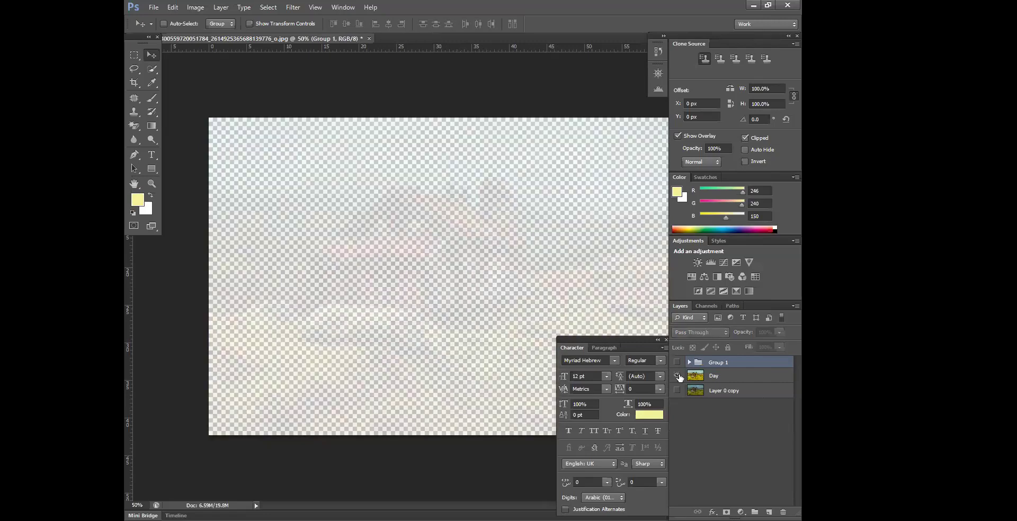
left_click(677, 376)
left_click(677, 362)
left_click(677, 376)
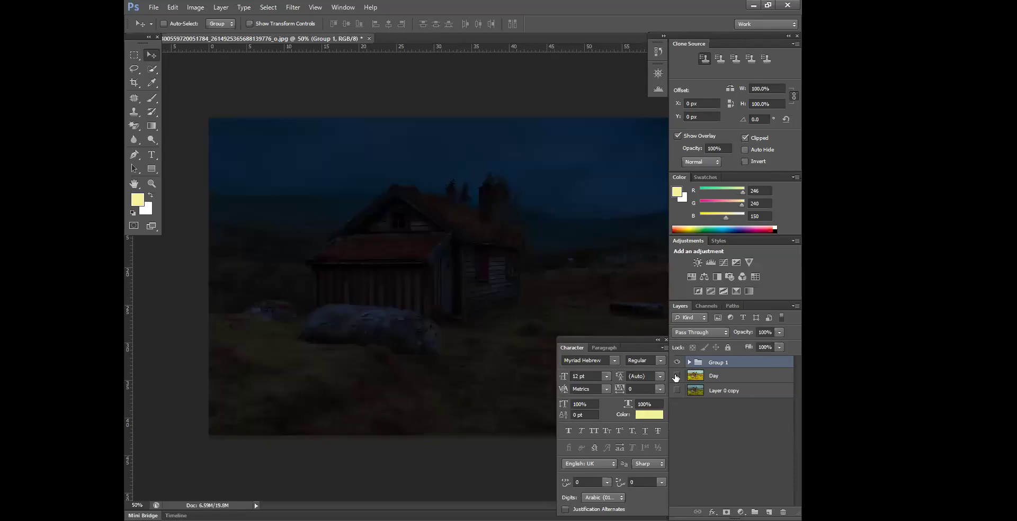
Hide the night group and turn on Layer 0 copy, toggling the Day layer to compare the two.
left_click(677, 363)
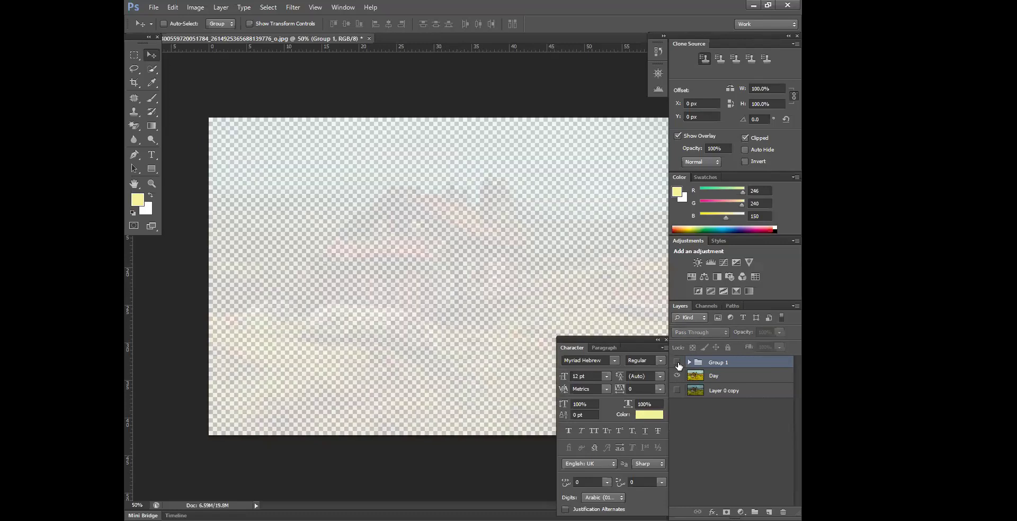
left_click(676, 391)
left_click(676, 375)
left_click(676, 376)
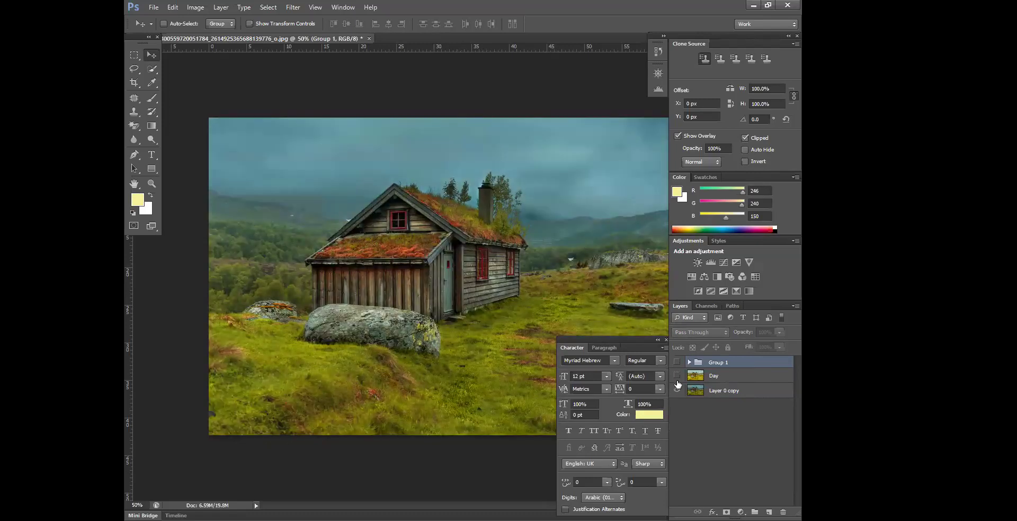
left_click(676, 391)
left_click(677, 390)
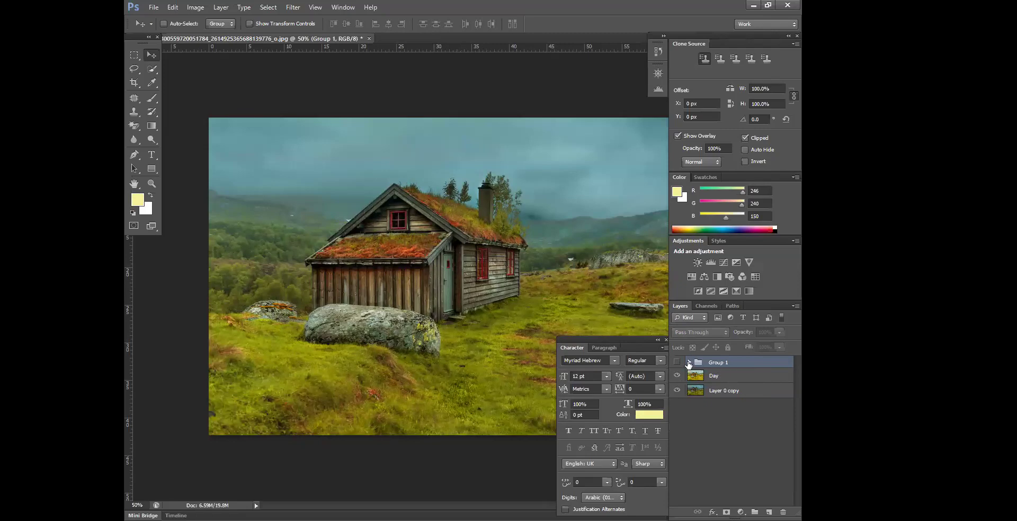
Set the Day layer's opacity to 100%.
left_click(709, 376)
left_click(689, 363)
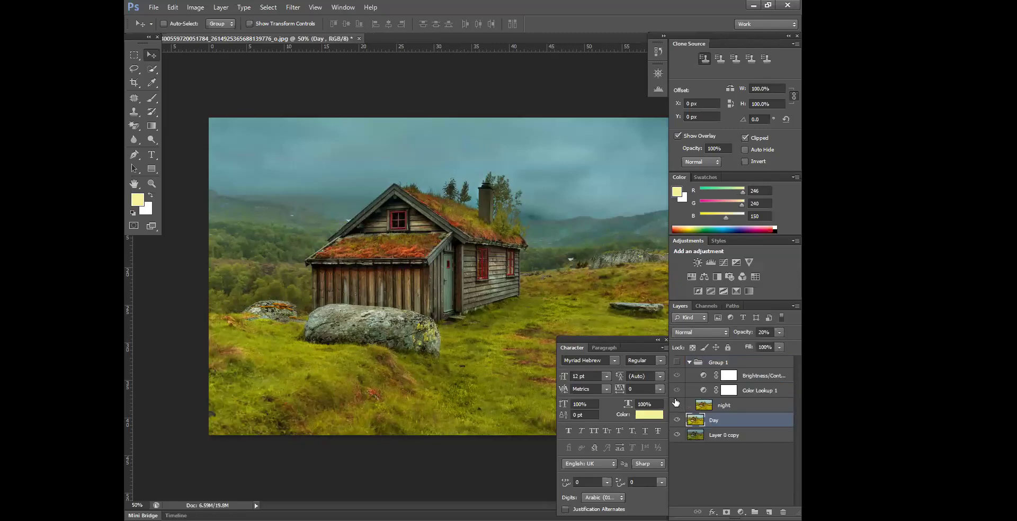
left_click(676, 420)
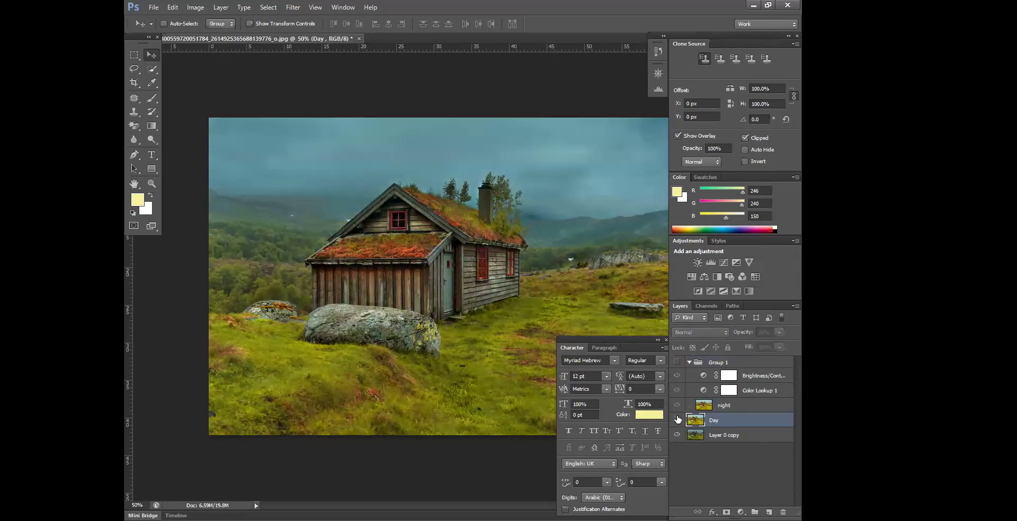
left_click(677, 419)
left_click(779, 332)
left_click_drag(752, 345, 800, 342)
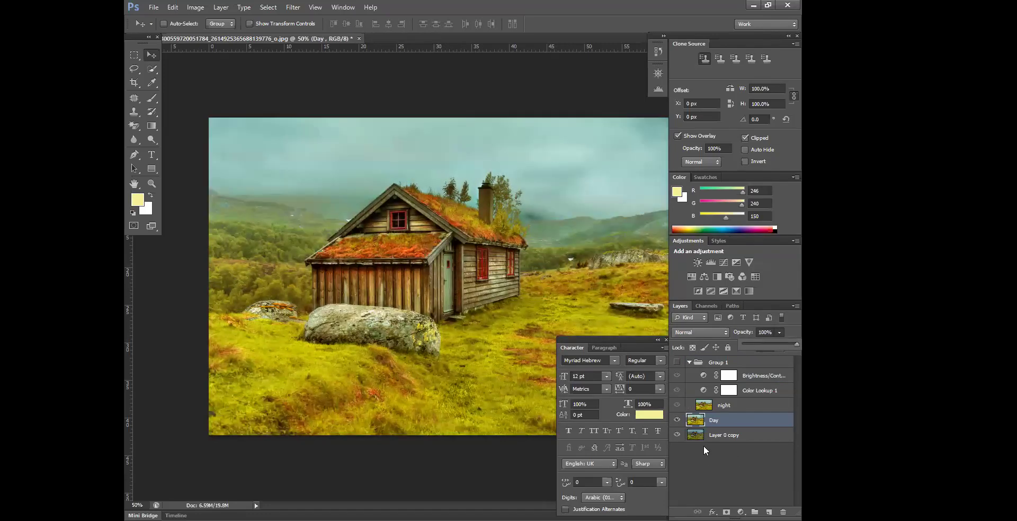
Show and collapse the night group, and add a white layer mask to it.
left_click(677, 363)
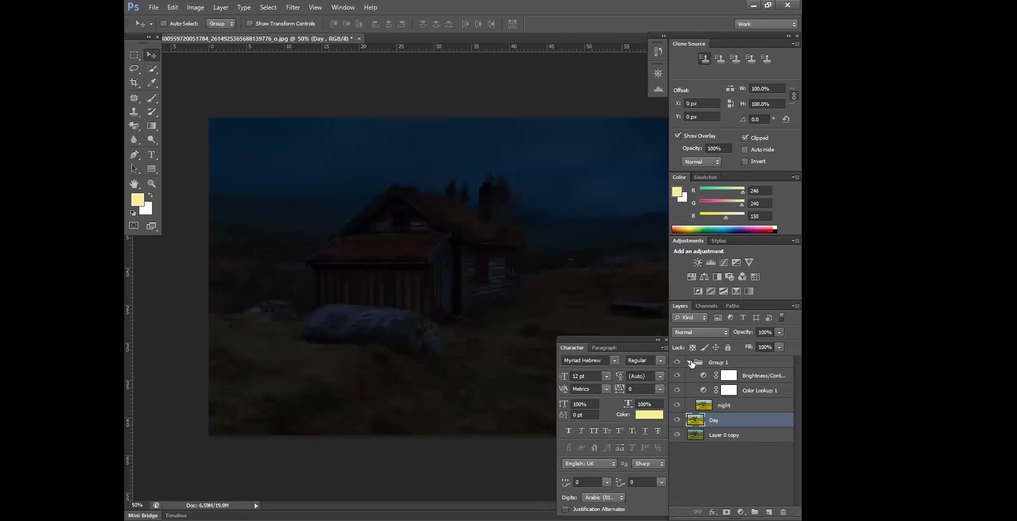
left_click(689, 362)
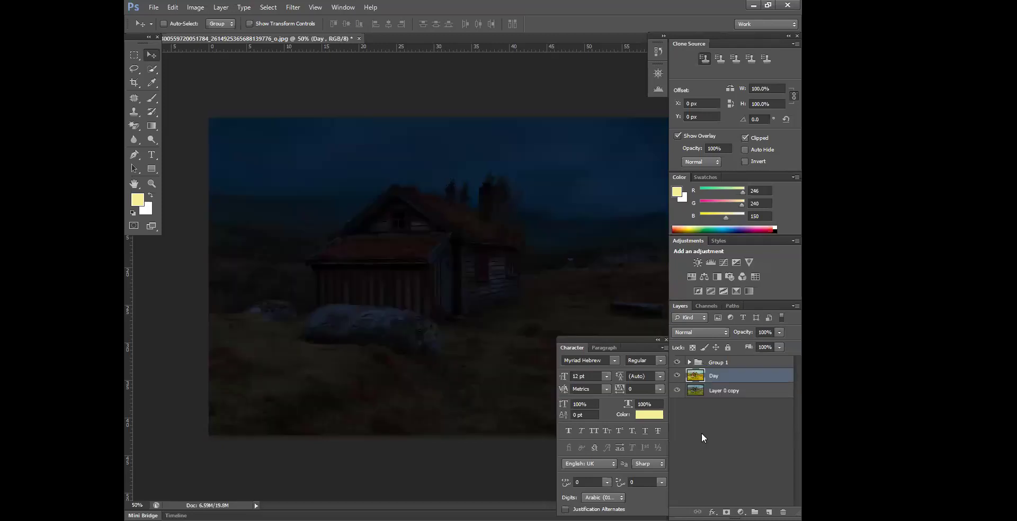
left_click(678, 363)
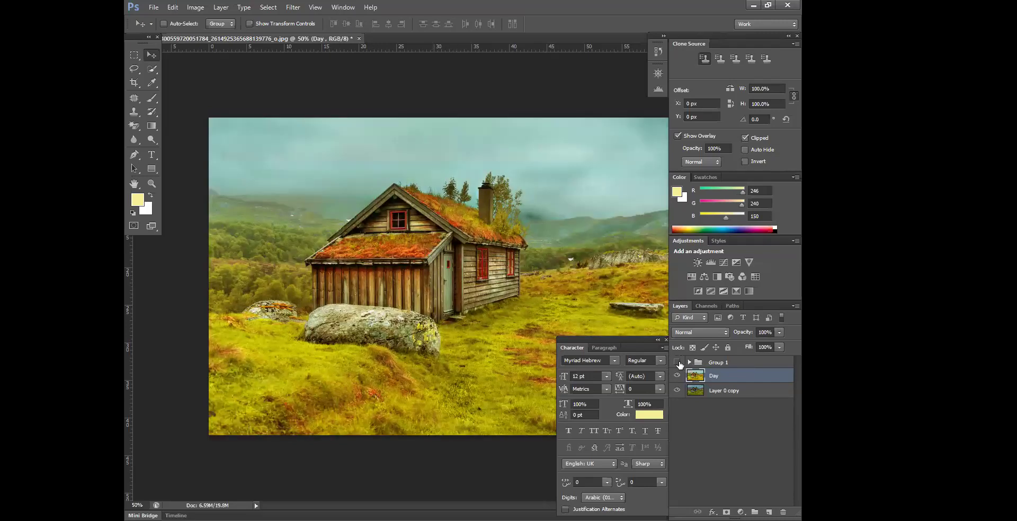
left_click(677, 363)
left_click(747, 365)
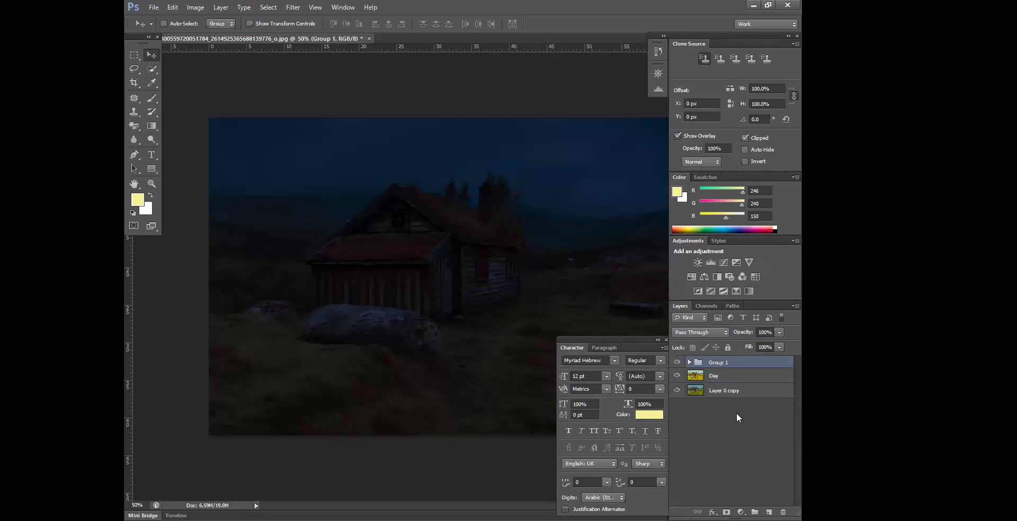
left_click(725, 512)
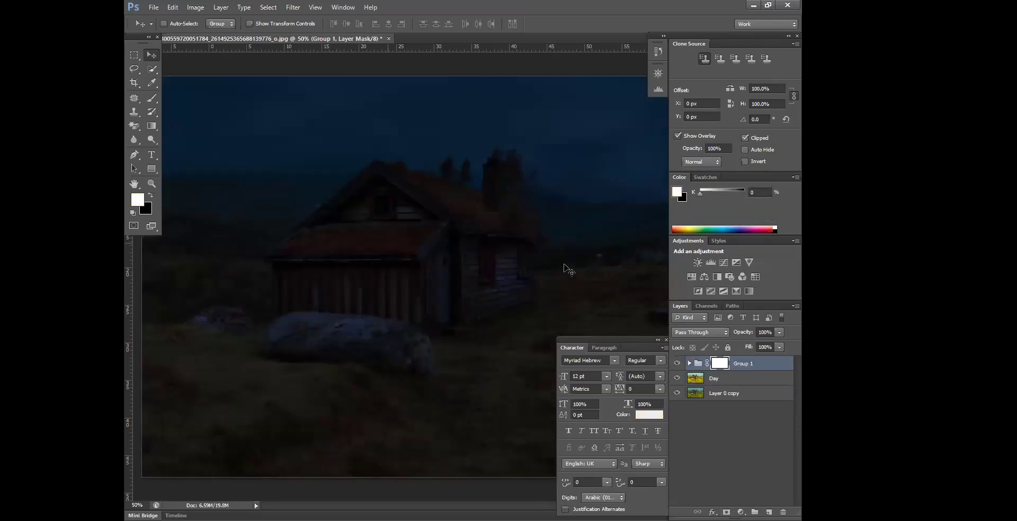
Set the Brush tool to a soft round 50 px tip with 0% hardness for painting near the gable window.
key("ctrl+plus")
key("ctrl+plus")
key("ctrl+plus")
left_click_drag(336, 201, 436, 334)
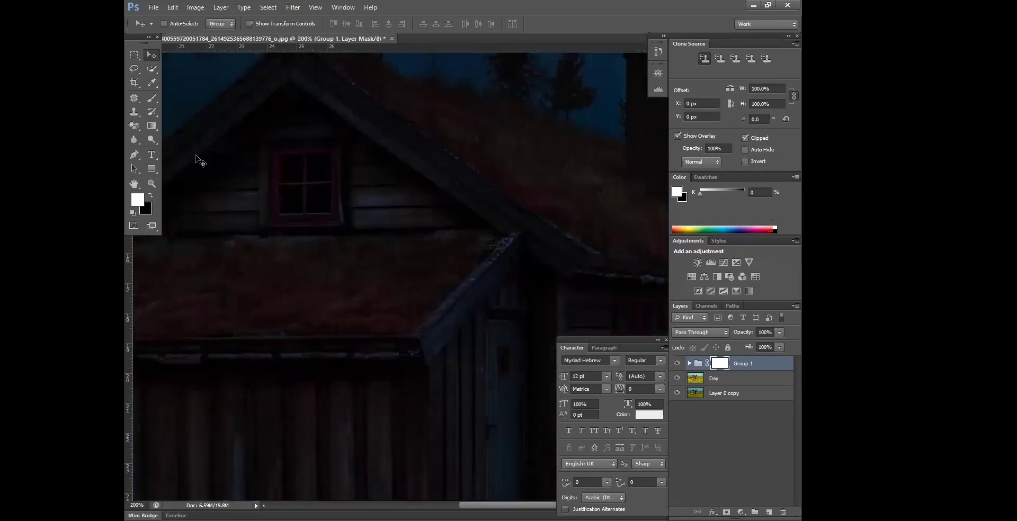
key("b")
key("bracketleft")
key("bracketleft")
key("bracketleft")
key("bracketleft")
key("bracketleft")
key("bracketleft")
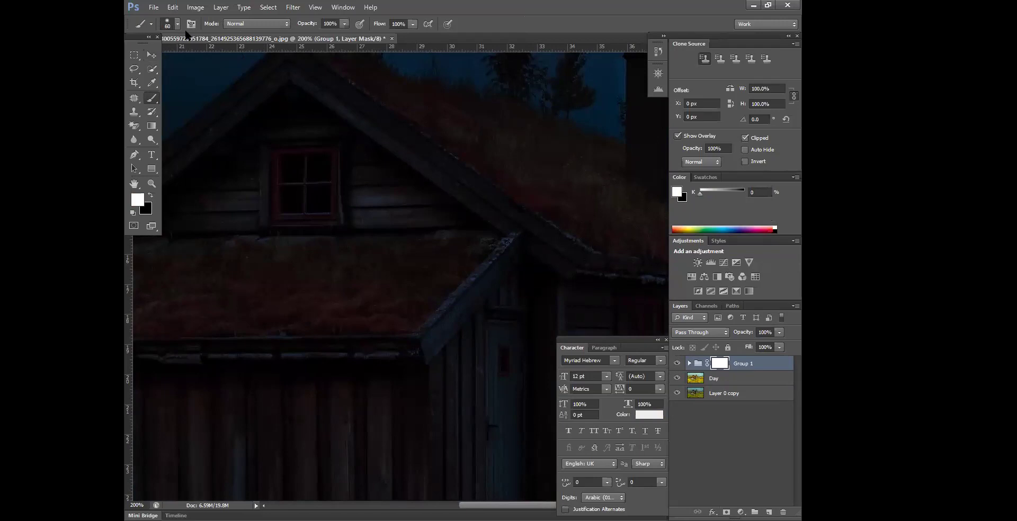
left_click(177, 23)
left_click(163, 156)
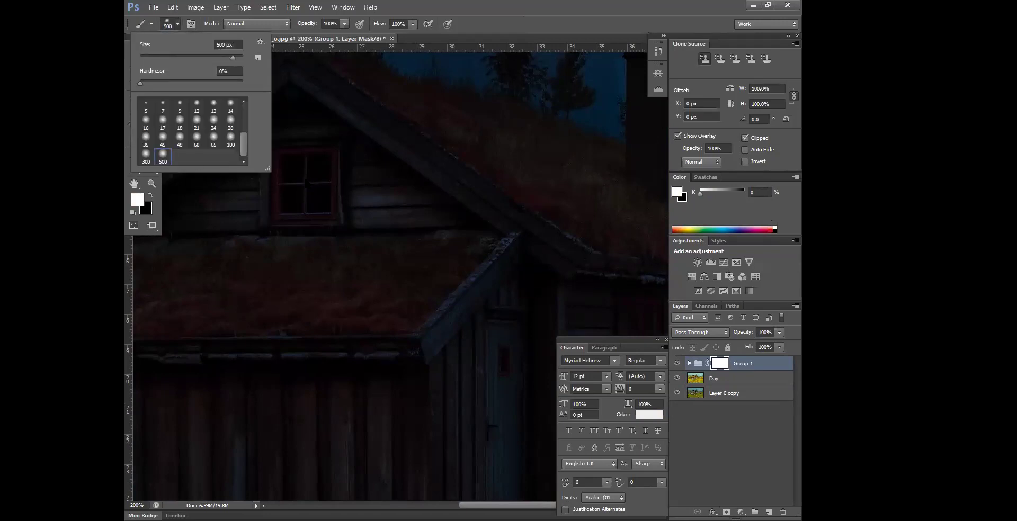
key("Return")
key("bracketleft")
key("bracketleft")
key("bracketleft")
key("bracketleft")
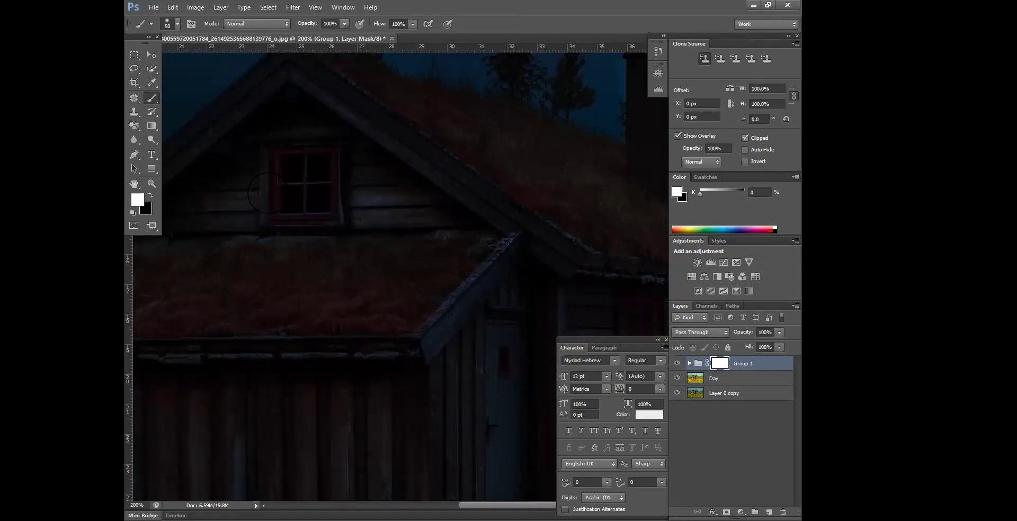
Target the night group's layer mask with black as the foreground colour and hide the Day layer.
left_click(717, 378)
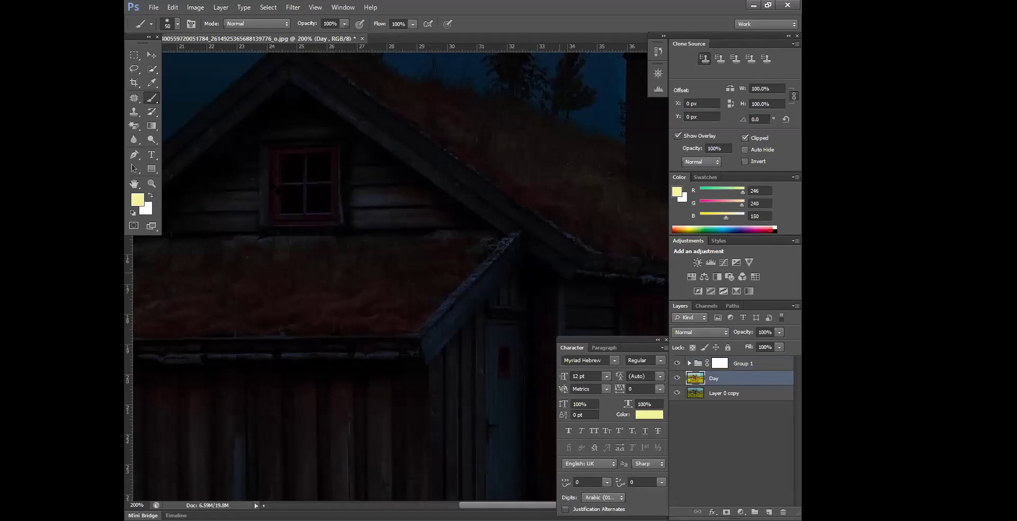
left_click(719, 363)
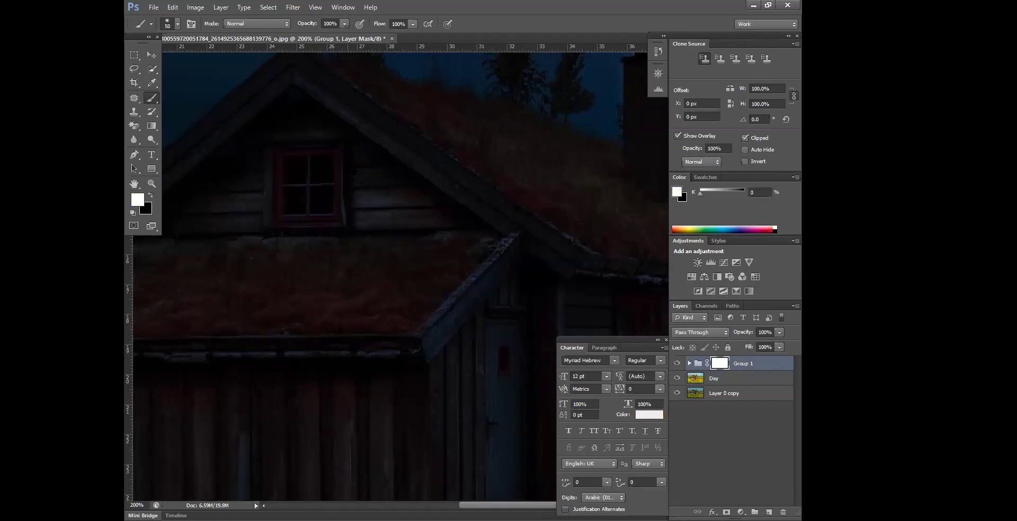
key("ctrl+minus")
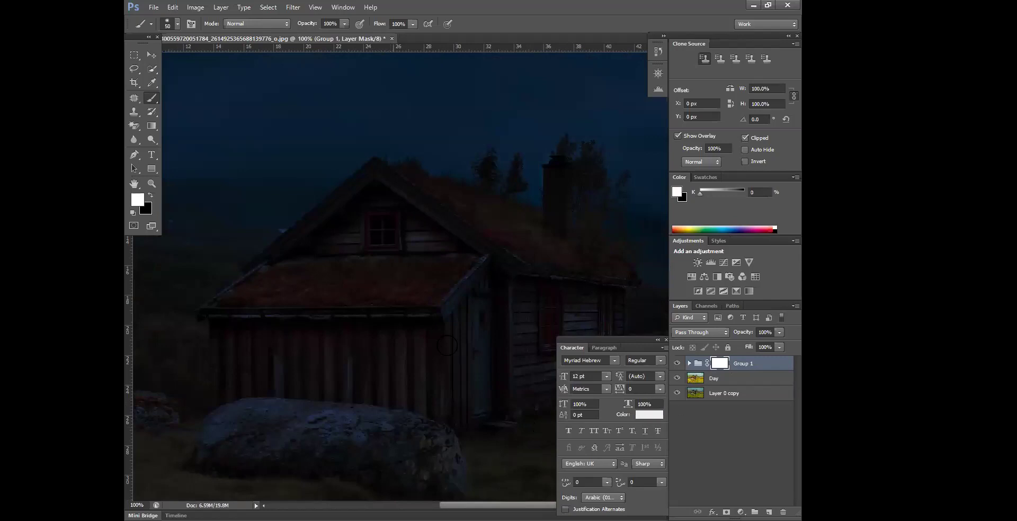
key("ctrl+plus")
key("ctrl+plus")
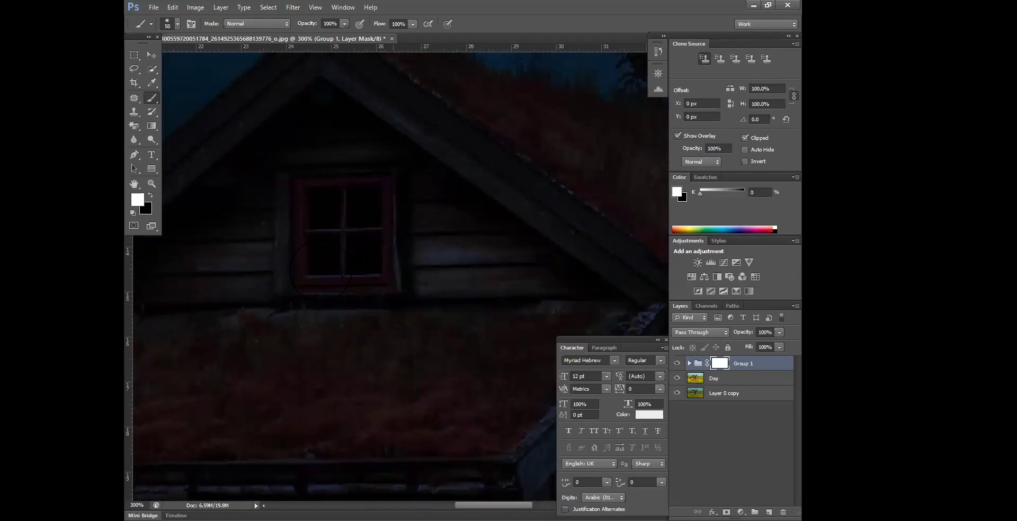
left_click(677, 377)
left_click(150, 195)
Try black strokes around the gable window on the group's mask, undo each one, and show the Day layer again.
left_click_drag(362, 175, 336, 183)
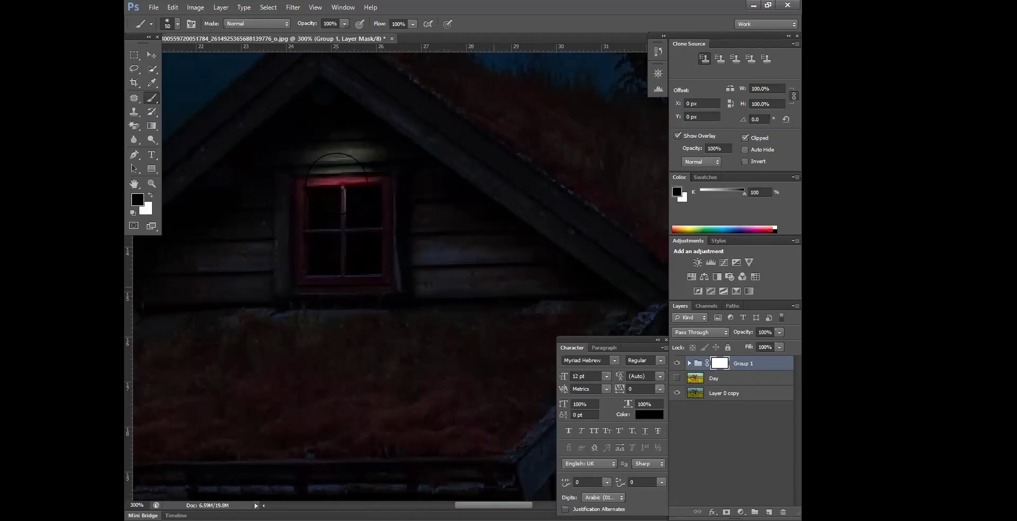
key("ctrl+z")
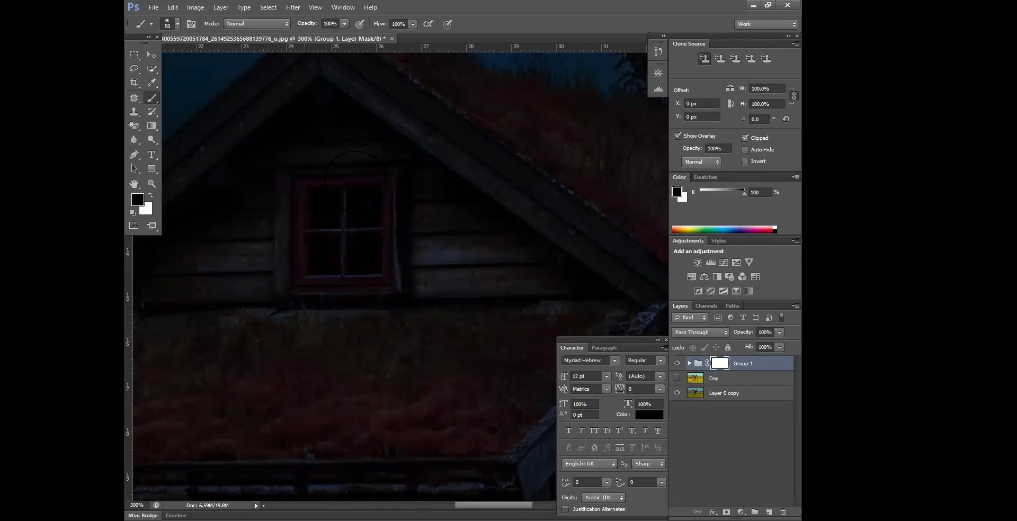
left_click(677, 378)
mouse_move(299, 162)
left_mouse_down()
mouse_move(352, 168)
mouse_move(384, 196)
mouse_move(376, 182)
mouse_move(344, 278)
mouse_move(280, 254)
mouse_move(272, 185)
mouse_move(403, 165)
mouse_move(424, 249)
mouse_move(403, 312)
left_mouse_up()
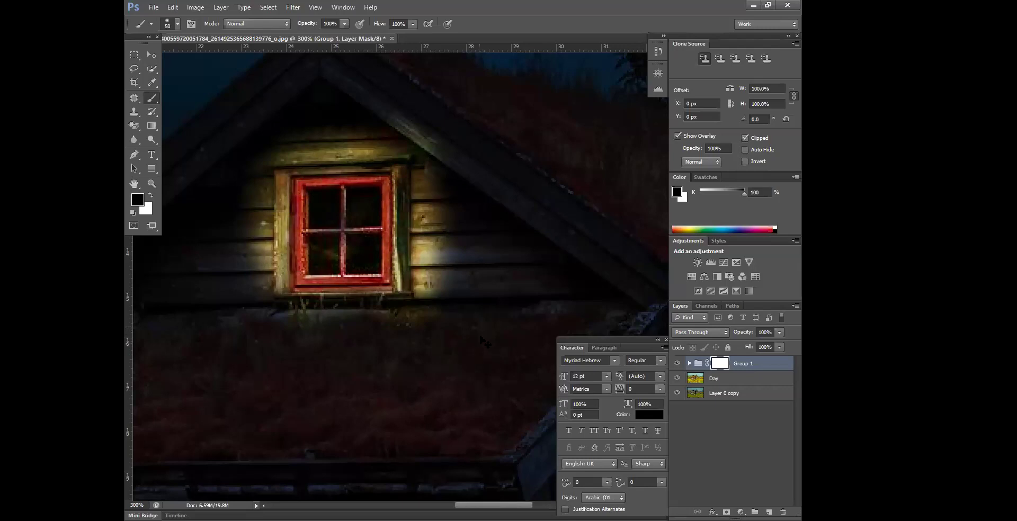
key("ctrl+z")
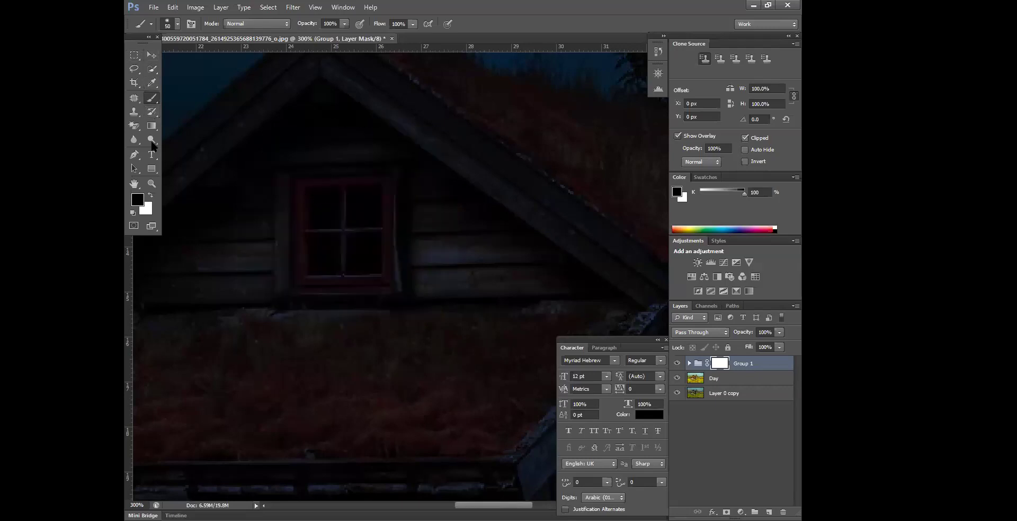
Paint black on the group's mask over the gable window and its wooden surround, using a brush reduced to 40 px.
mouse_move(296, 170)
left_mouse_down()
mouse_move(290, 277)
mouse_move(360, 276)
mouse_move(435, 368)
mouse_move(383, 165)
mouse_move(390, 169)
mouse_move(375, 158)
mouse_move(326, 165)
left_mouse_up()
left_click_drag(306, 369, 308, 372)
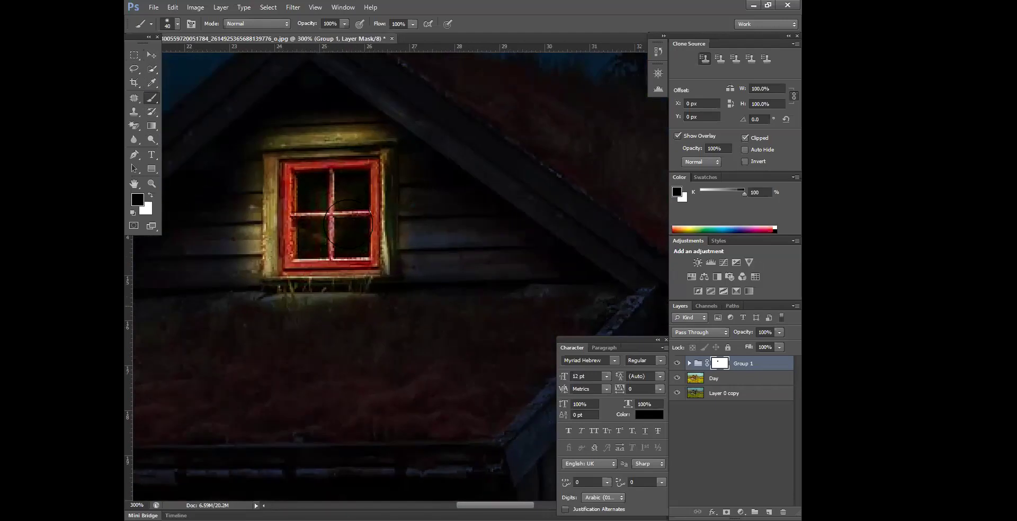
Paint black on the group's mask over the larger red window on the cabin's side wall with the 40 px brush.
key("ctrl+minus")
key("ctrl+minus")
left_click_drag(348, 224, 314, 286)
key("ctrl+plus")
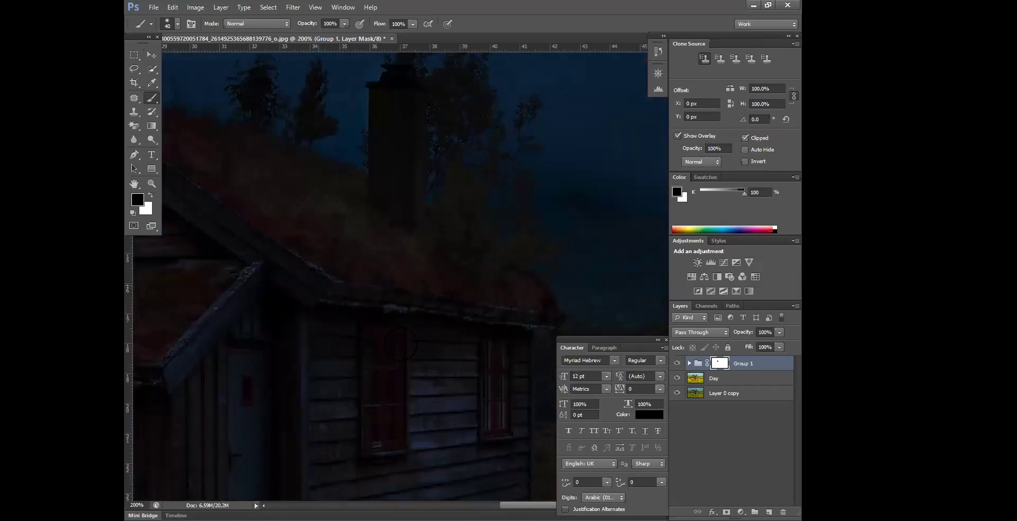
mouse_move(374, 344)
left_mouse_down()
mouse_move(377, 439)
mouse_move(388, 443)
mouse_move(390, 342)
mouse_move(374, 337)
mouse_move(380, 361)
left_mouse_up()
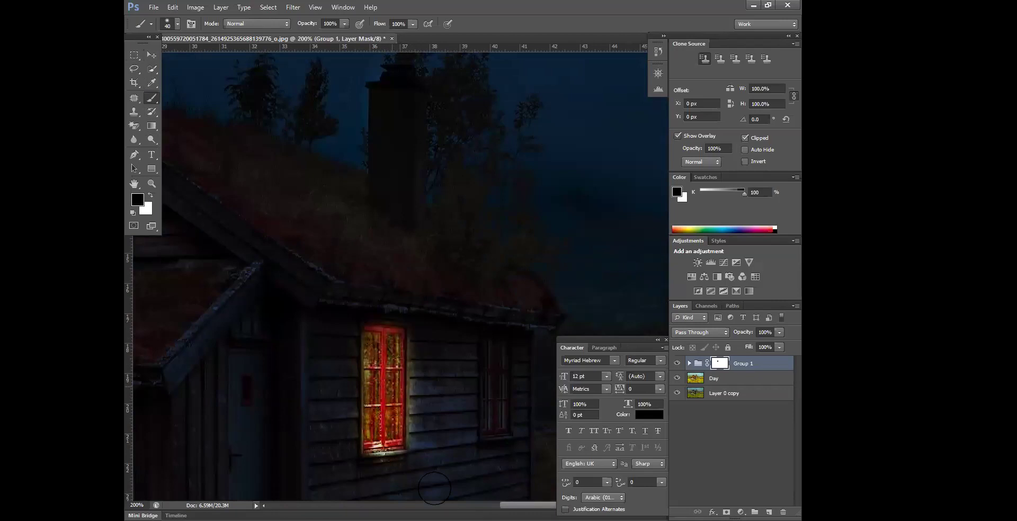
scroll(339, 360, "left", 5)
scroll(339, 360, "up", 1)
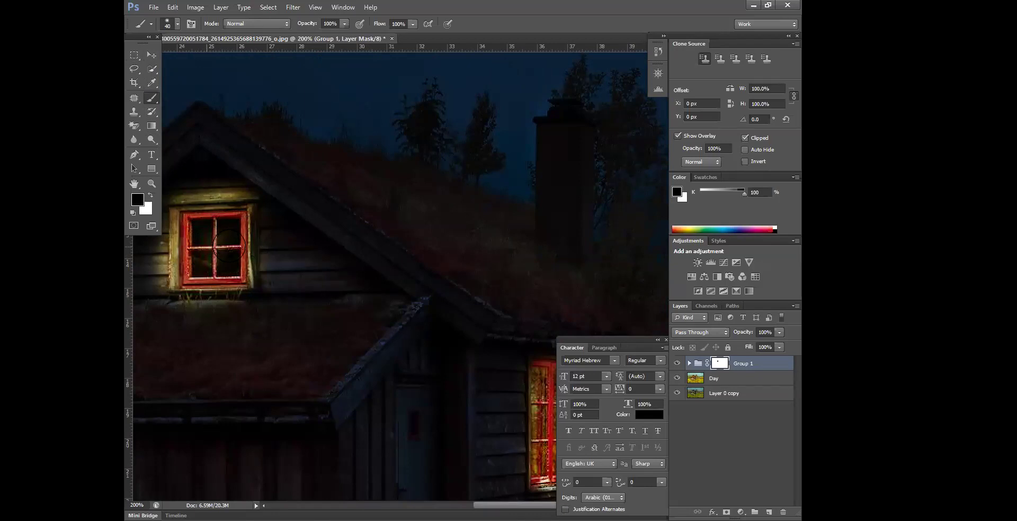
Step back through the history until every black brush stroke over the windows is removed from the group's mask.
scroll(373, 338, "right", 5)
scroll(372, 338, "down", 1)
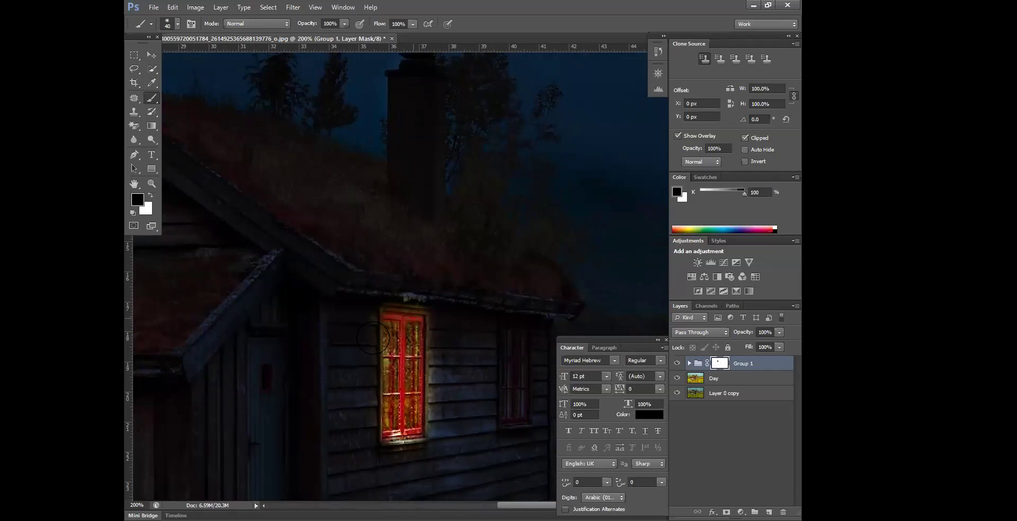
left_click(173, 8)
left_click(193, 39)
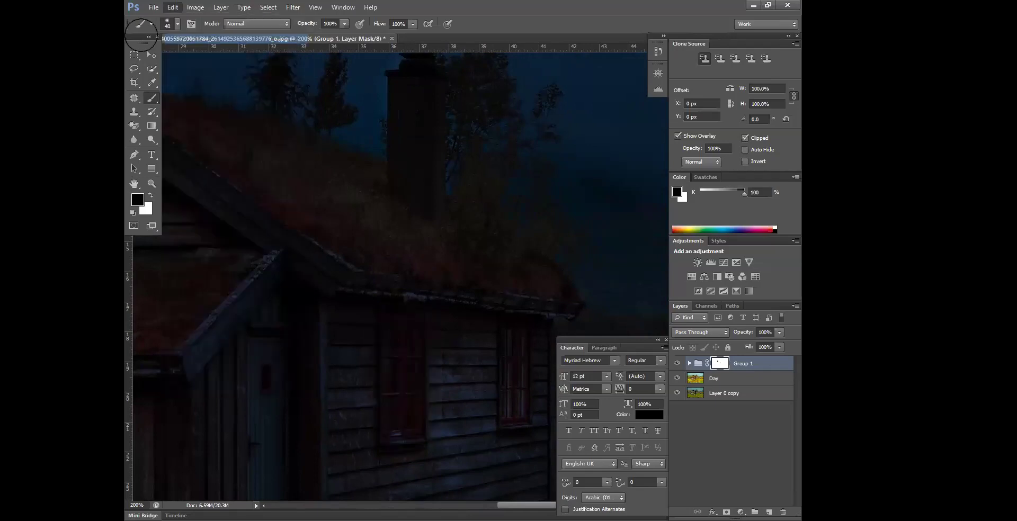
left_click(172, 7)
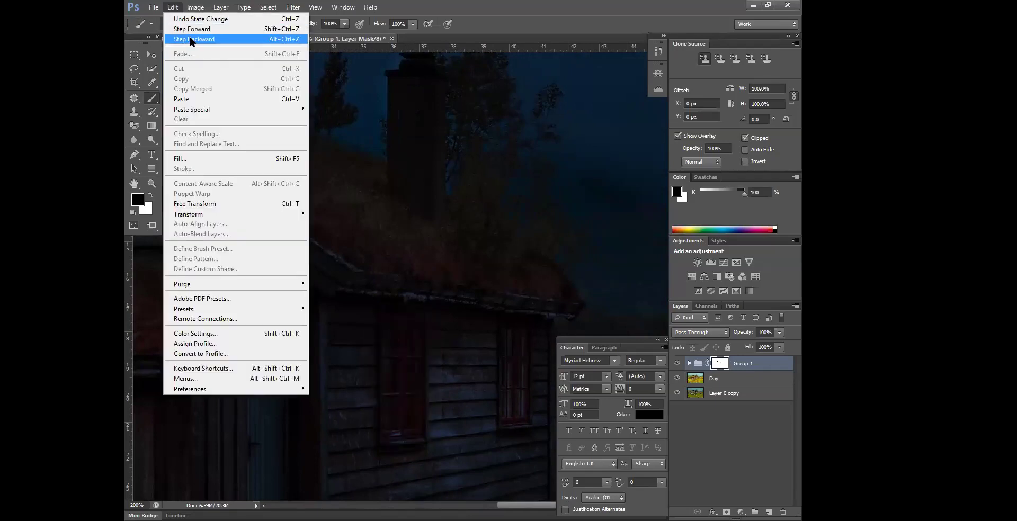
left_click(191, 39)
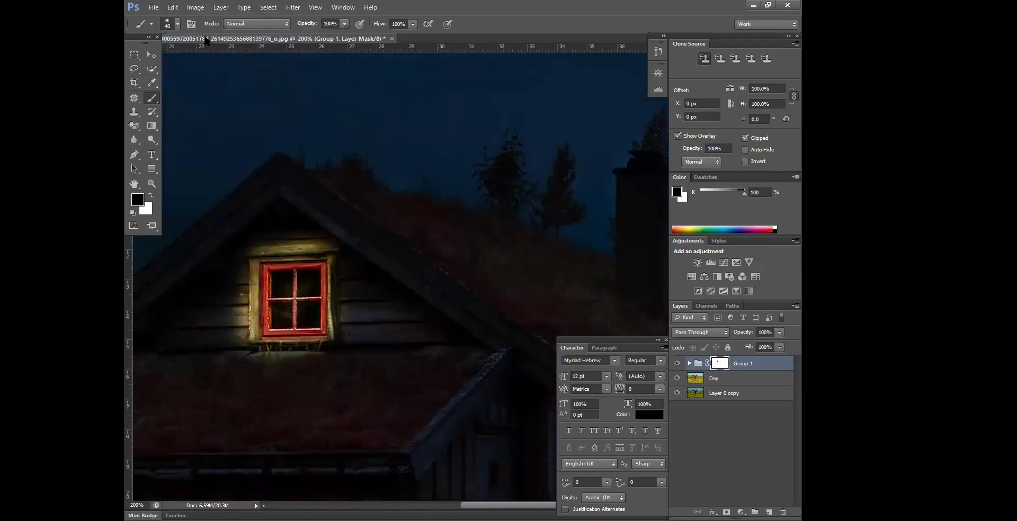
left_click(172, 7)
left_click(193, 38)
left_click(173, 8)
left_click(193, 39)
left_click(172, 8)
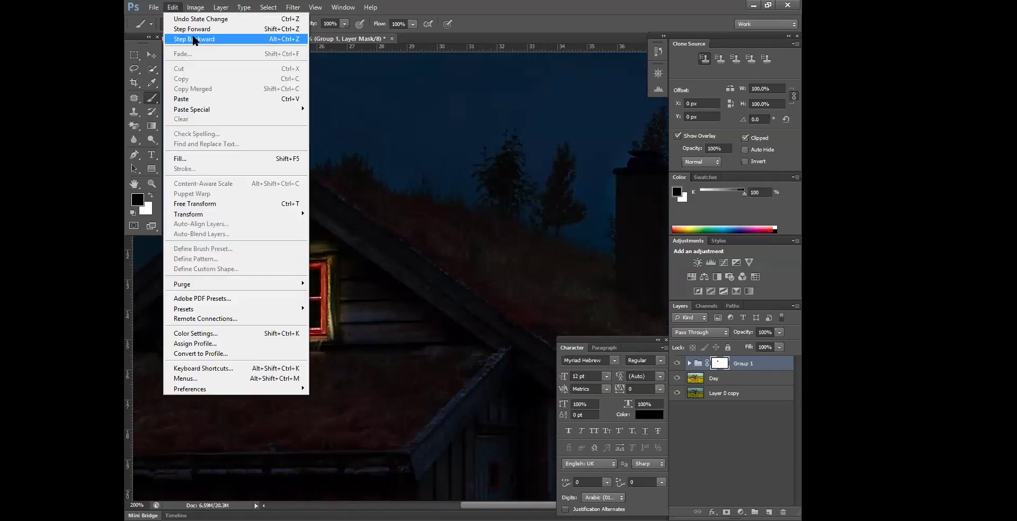
left_click(180, 39)
left_click(172, 7)
left_click(180, 39)
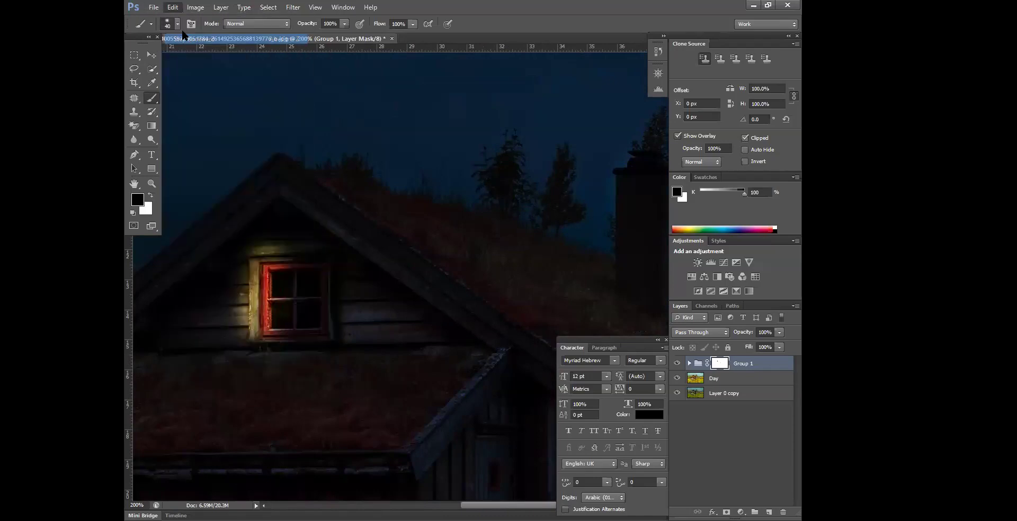
left_click(173, 7)
left_click(190, 39)
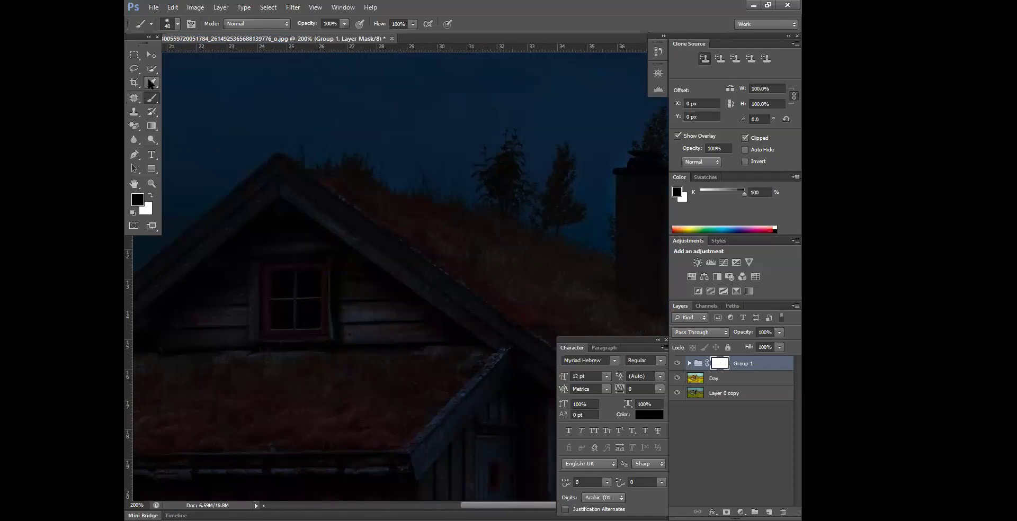
Add a new layer and start a Pen path along the top and right edges of the gable window's frame.
left_click(768, 512)
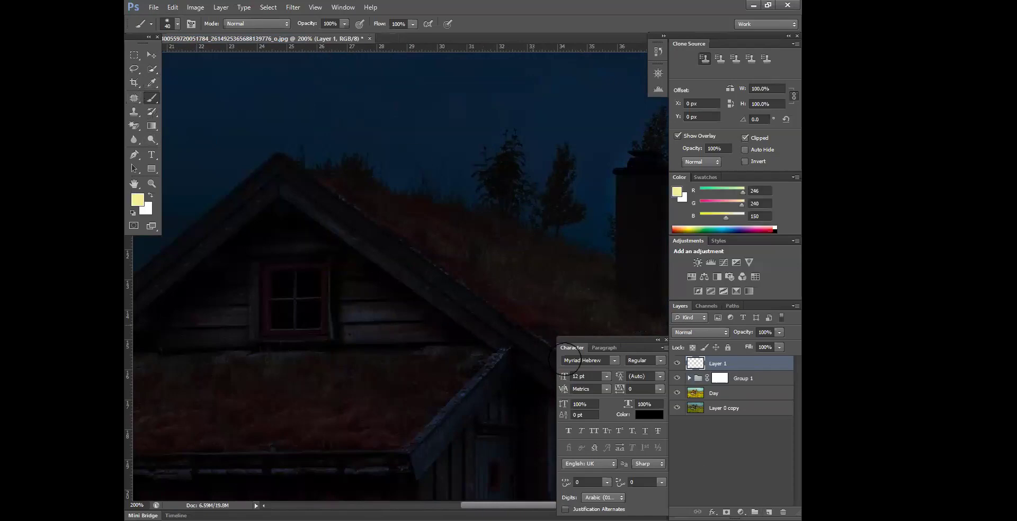
left_click(134, 155)
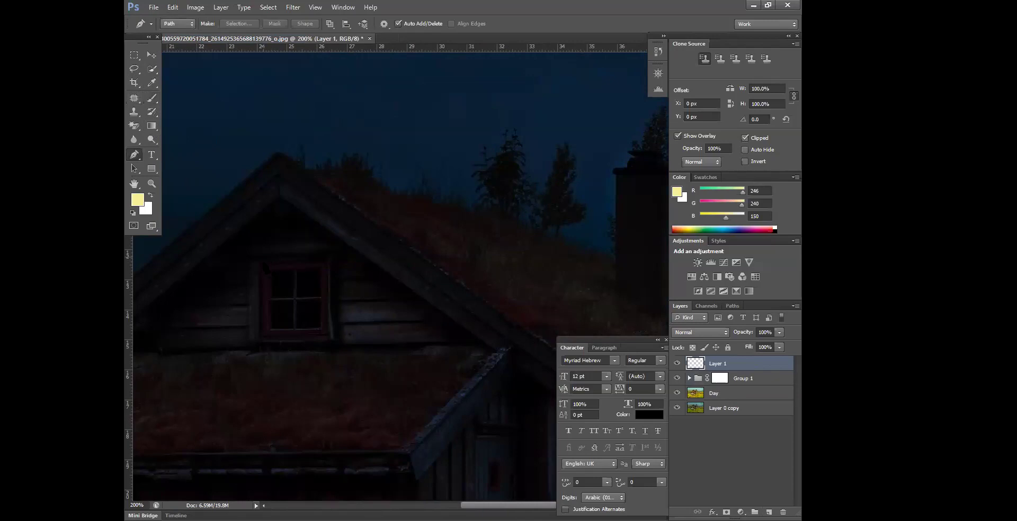
left_click(259, 263)
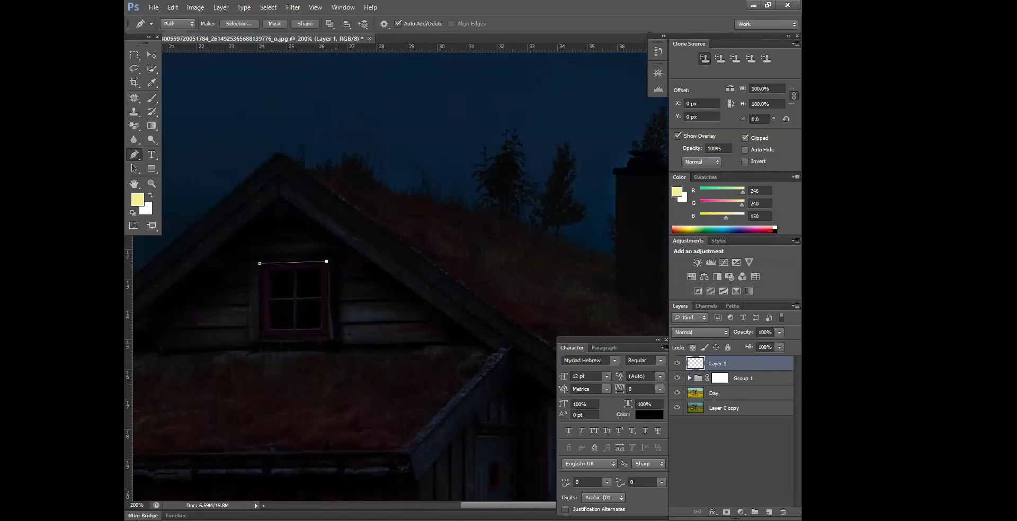
left_click(329, 336)
key("ctrl+z")
left_click(326, 335)
left_click(264, 336)
left_click(259, 263)
key("ctrl+z")
key("ctrl+z")
left_click(173, 8)
left_click(196, 38)
left_click(173, 7)
left_click(196, 39)
Place the path's lower-left corner at the gable window's frame and close the path.
left_click(260, 335)
left_click(260, 263)
Trace a closed four-corner Pen path around the larger red window on the cabin's side wall.
scroll(360, 264, "down", 5)
scroll(360, 265, "right", 10)
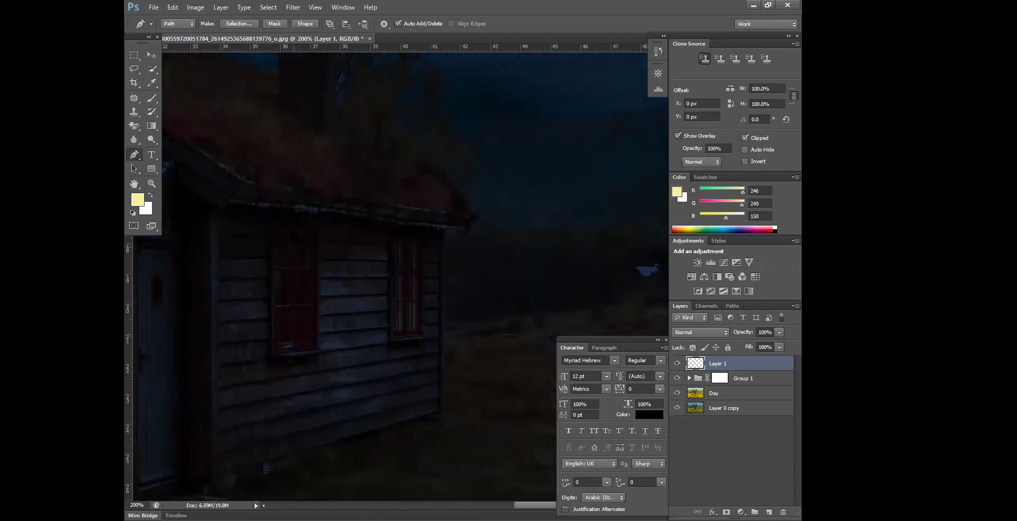
left_click(317, 229)
left_click(317, 350)
key("Return")
left_click(317, 348)
left_click(275, 350)
left_click(276, 224)
left_click(317, 228)
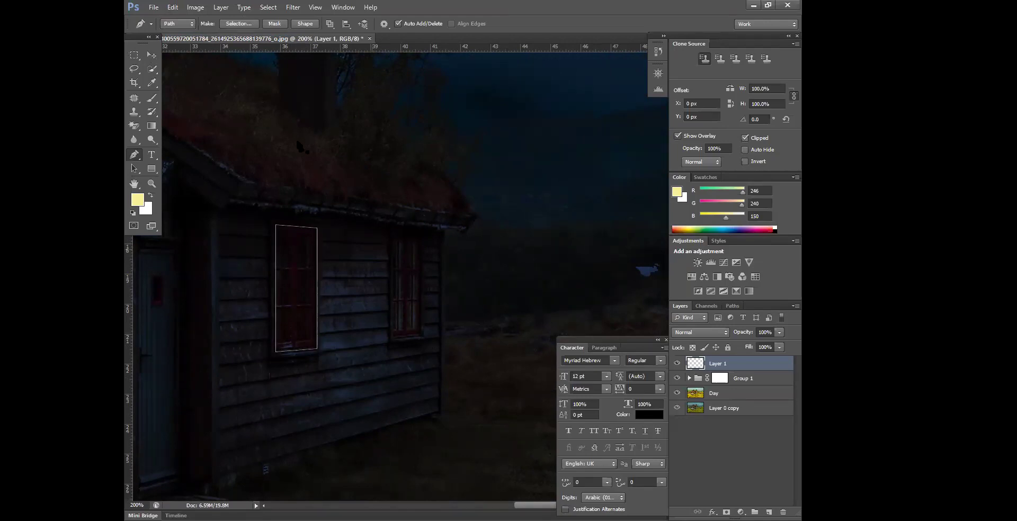
Trace a closed Pen path around the narrow window near the side wall's far corner and convert all three window paths into a selection.
scroll(463, 277, "up", 2)
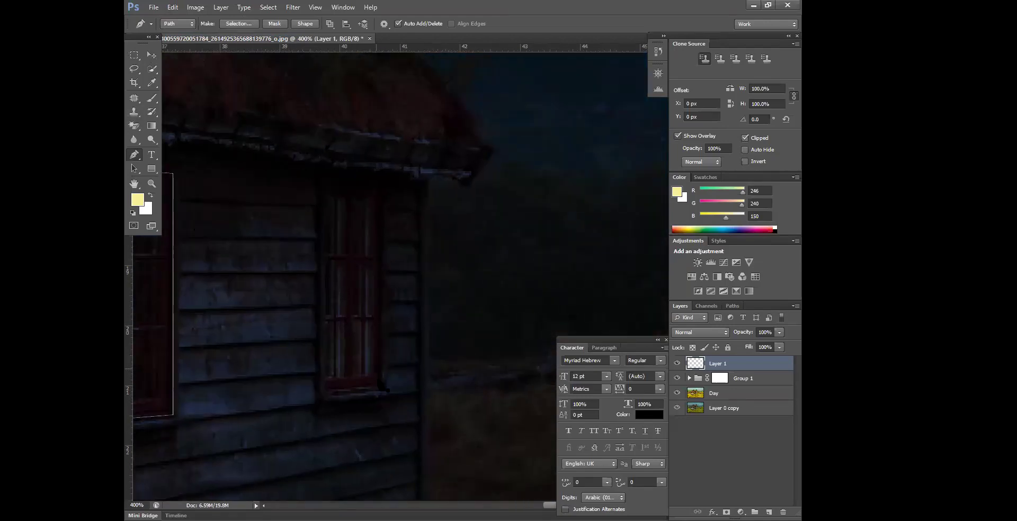
left_click(381, 390)
left_click(380, 197)
left_click(325, 190)
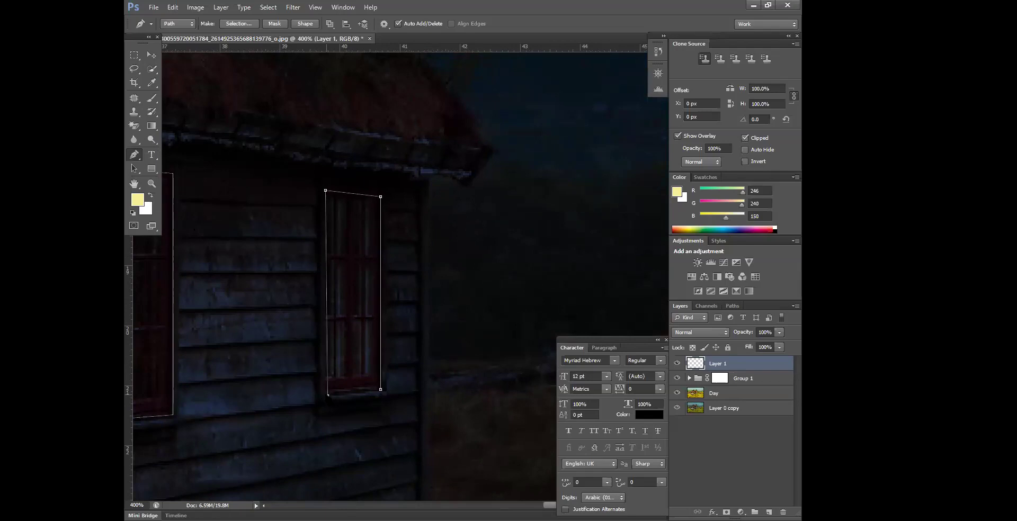
left_click(326, 395)
left_click(381, 390)
key("ctrl+minus")
key("ctrl+minus")
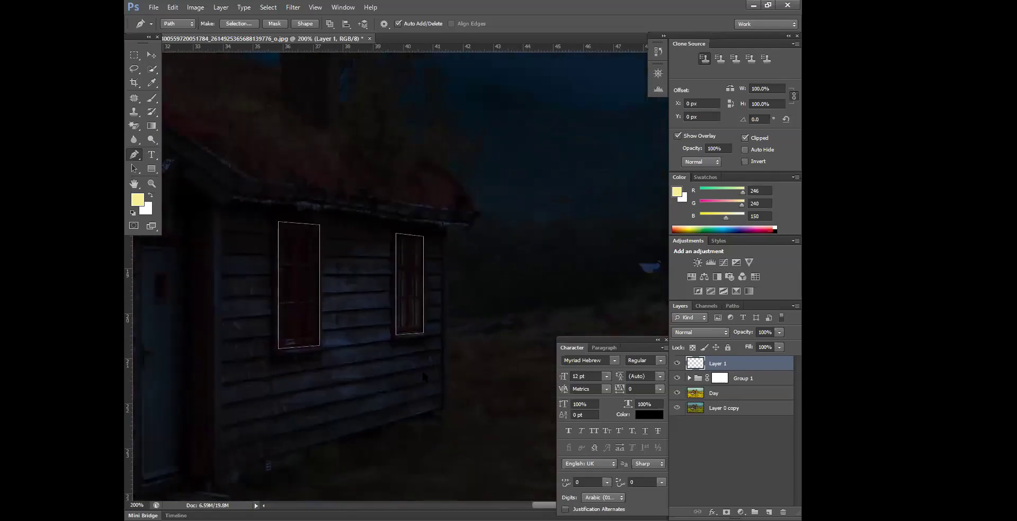
key("ctrl+Return")
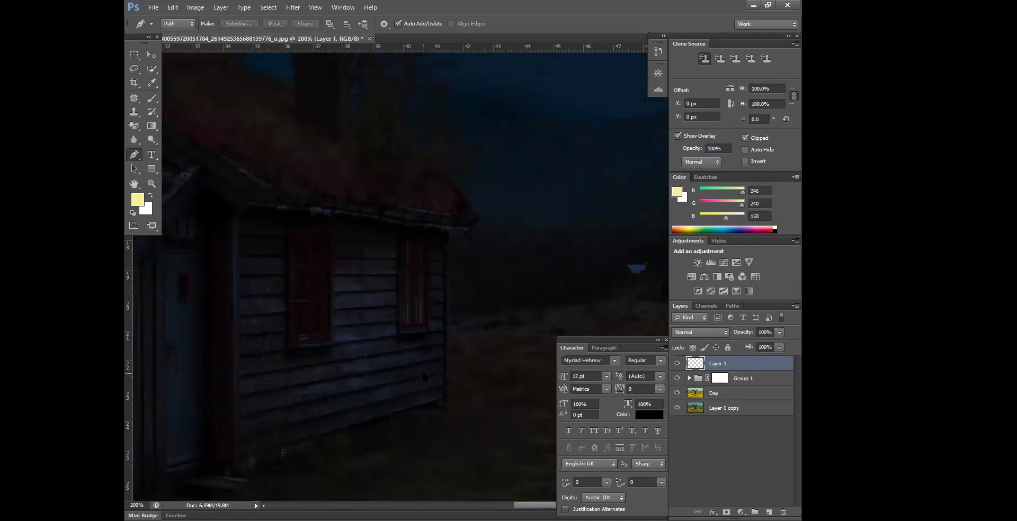
key("ctrl+minus")
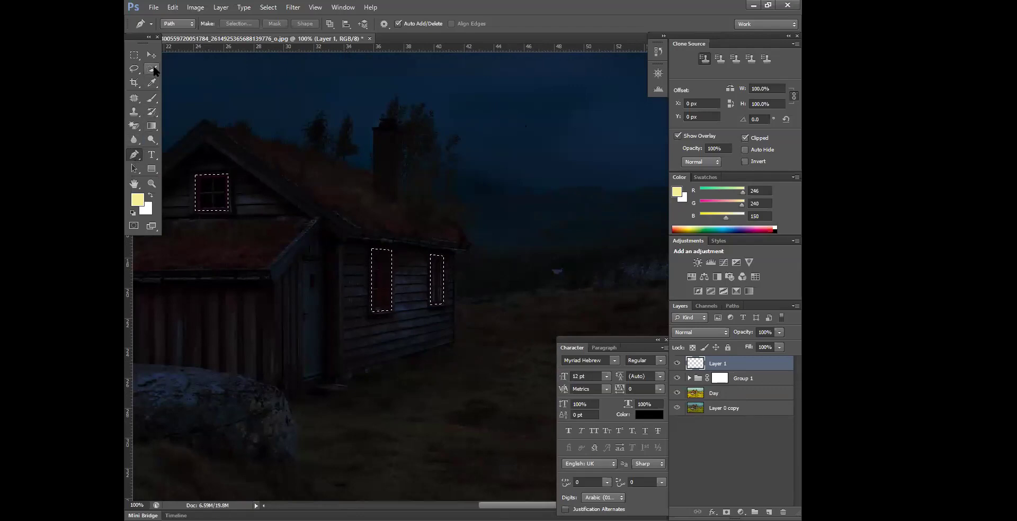
Paint black with the Brush on Group 1's mask inside the selection, covering all three windows.
left_click(153, 98)
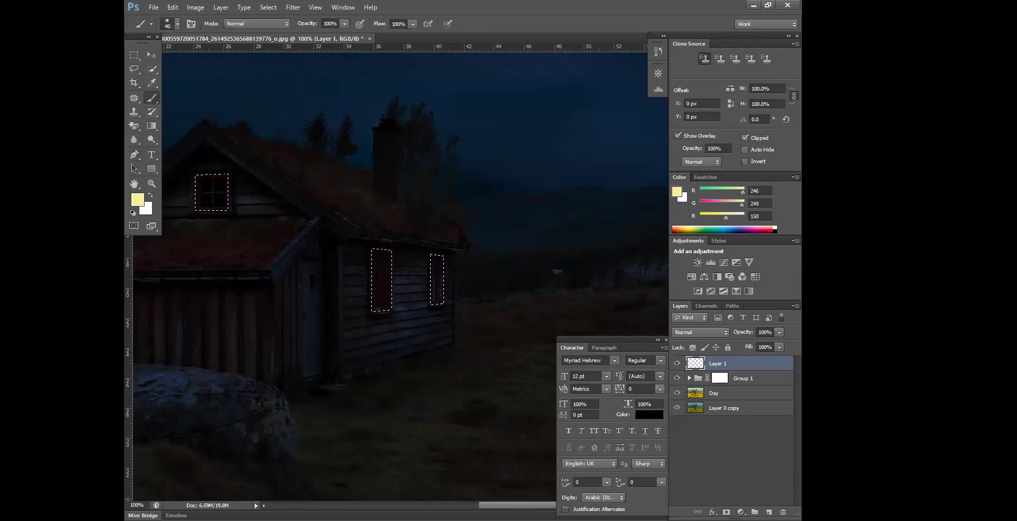
left_click_drag(209, 203, 200, 180)
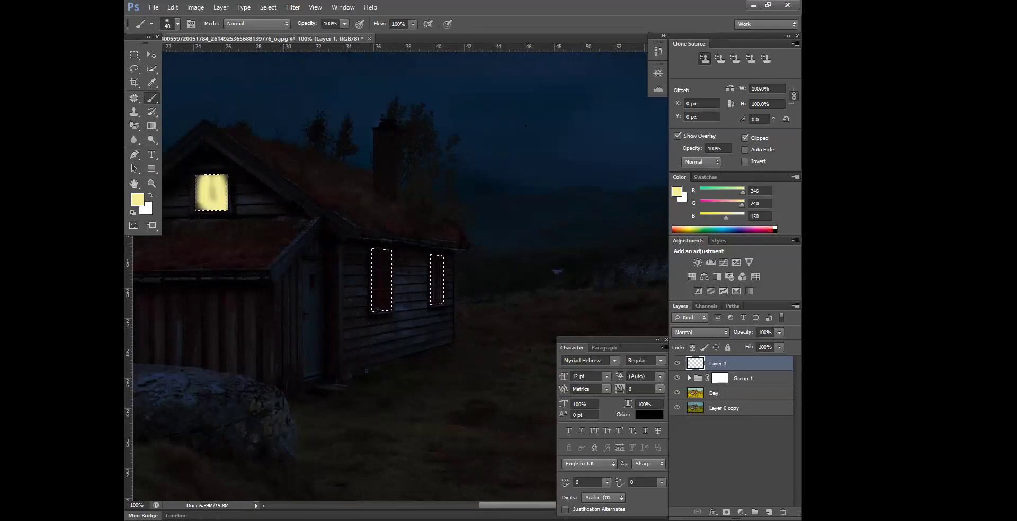
key("ctrl+z")
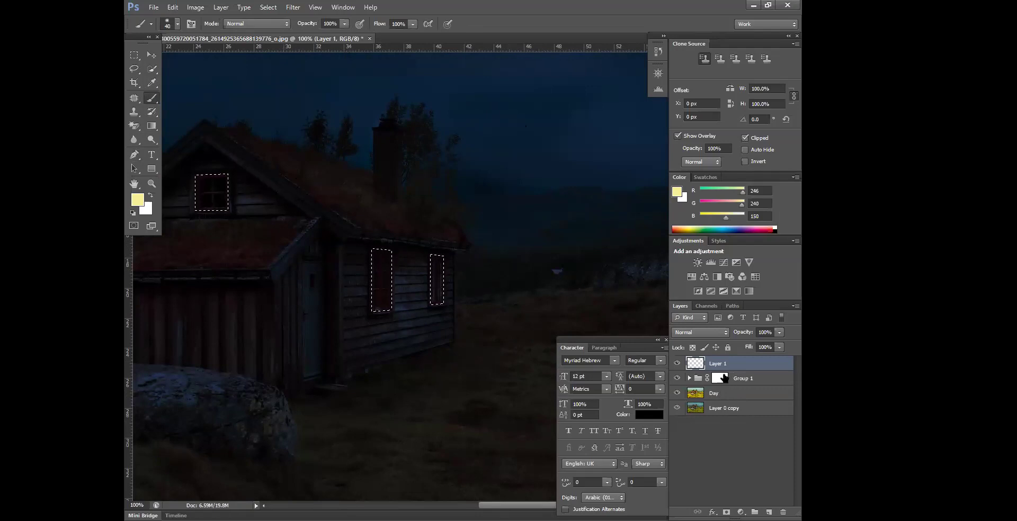
left_click(721, 378)
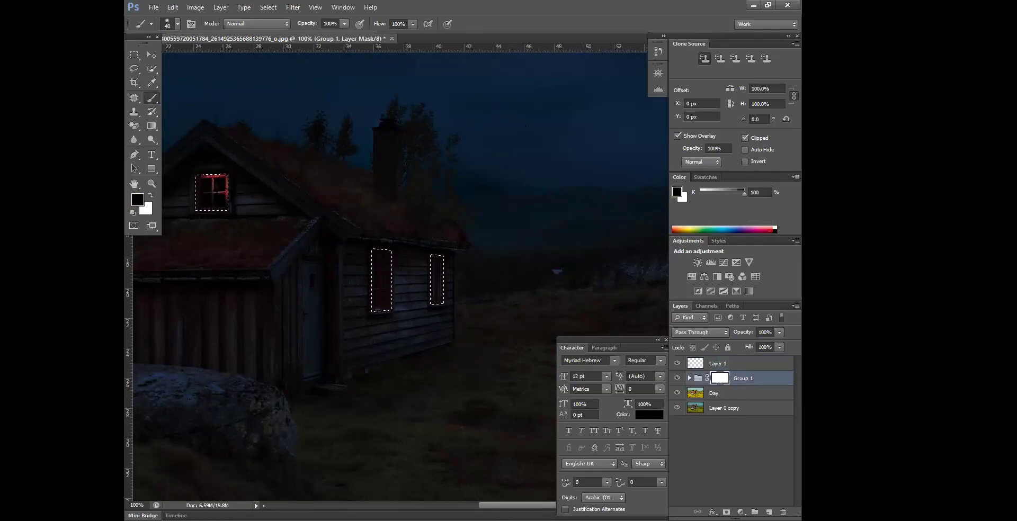
left_click_drag(199, 201, 198, 180)
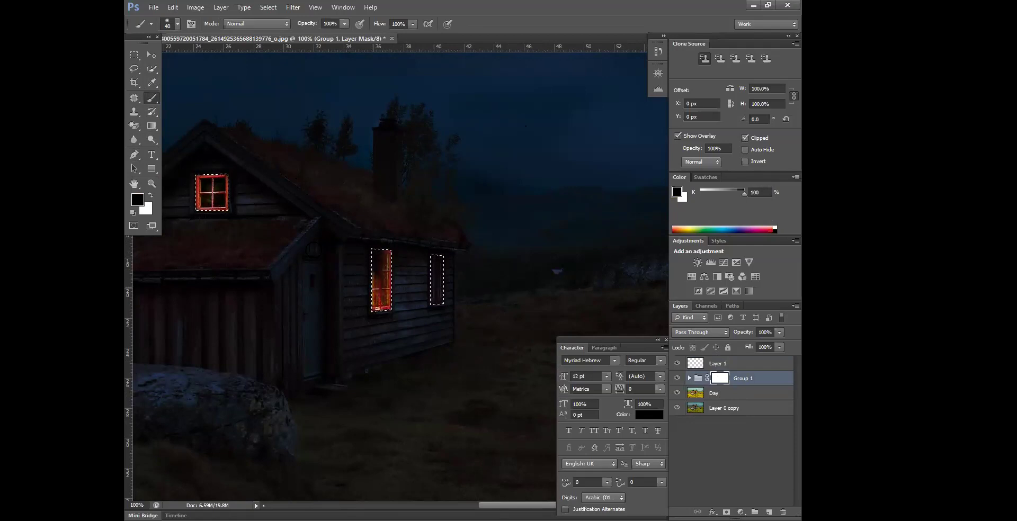
left_click_drag(436, 259, 437, 302)
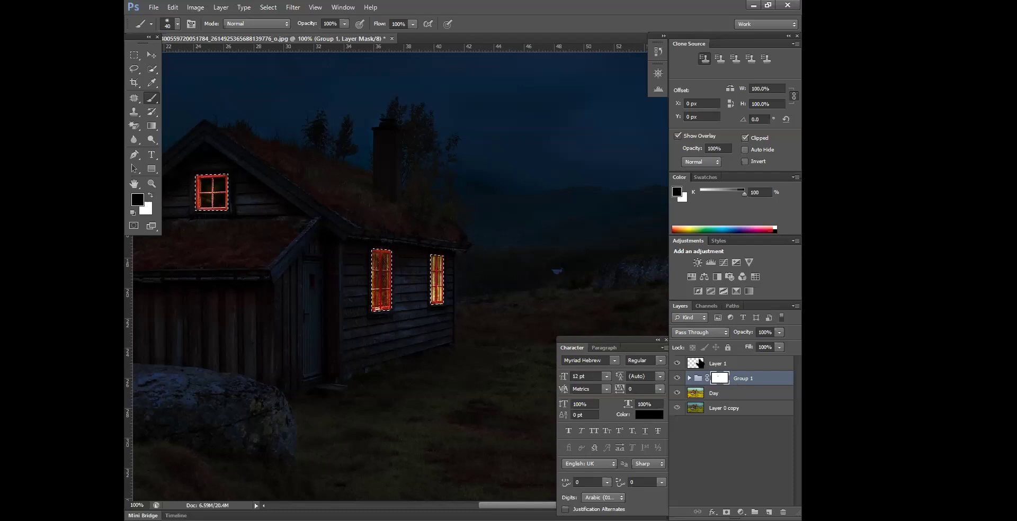
left_click(678, 364)
left_click(677, 364)
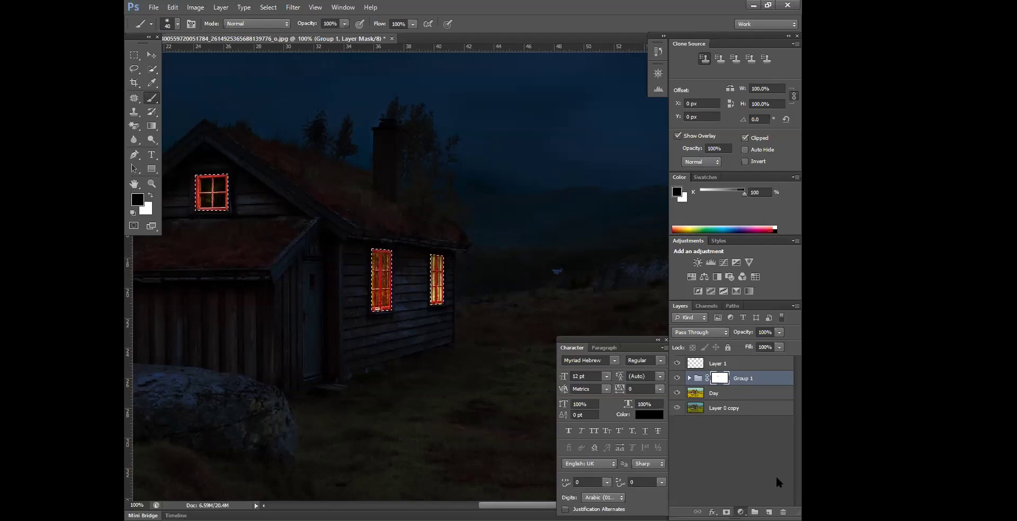
Add a Solid Color fill layer in pale yellow #fefabe over the selected windows and set its blend mode to Overlay.
left_click(741, 512)
left_click(744, 282)
left_click_drag(583, 208, 564, 204)
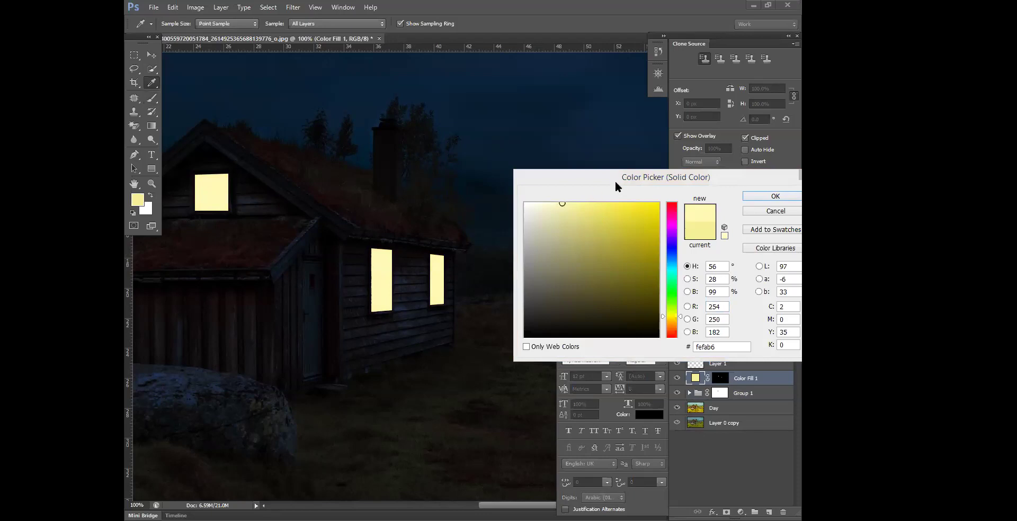
left_click_drag(483, 216, 478, 217)
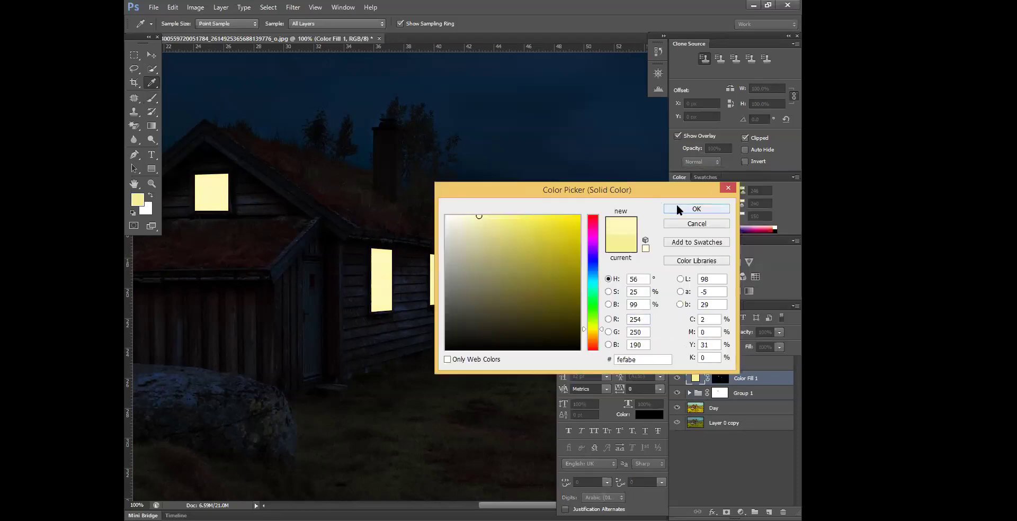
left_click(677, 206)
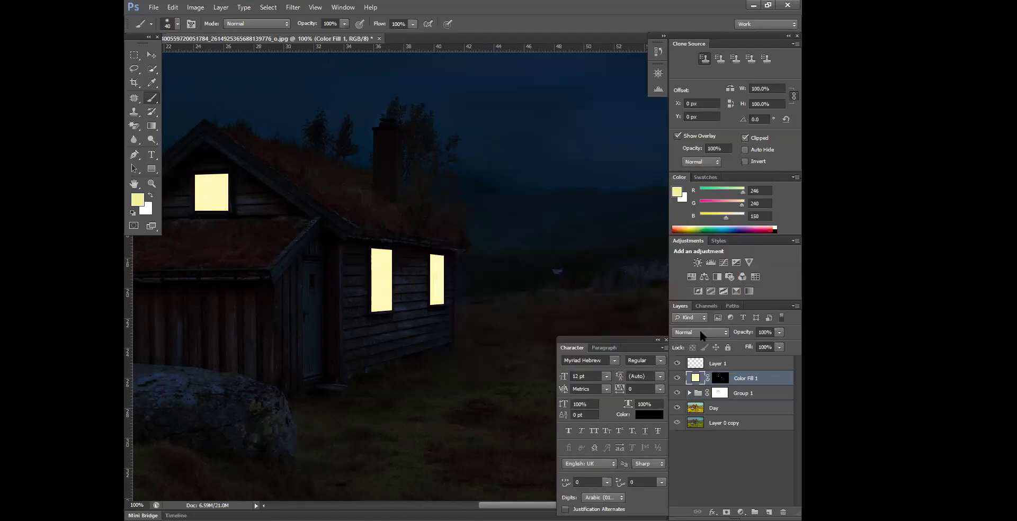
left_click(699, 331)
left_click(697, 186)
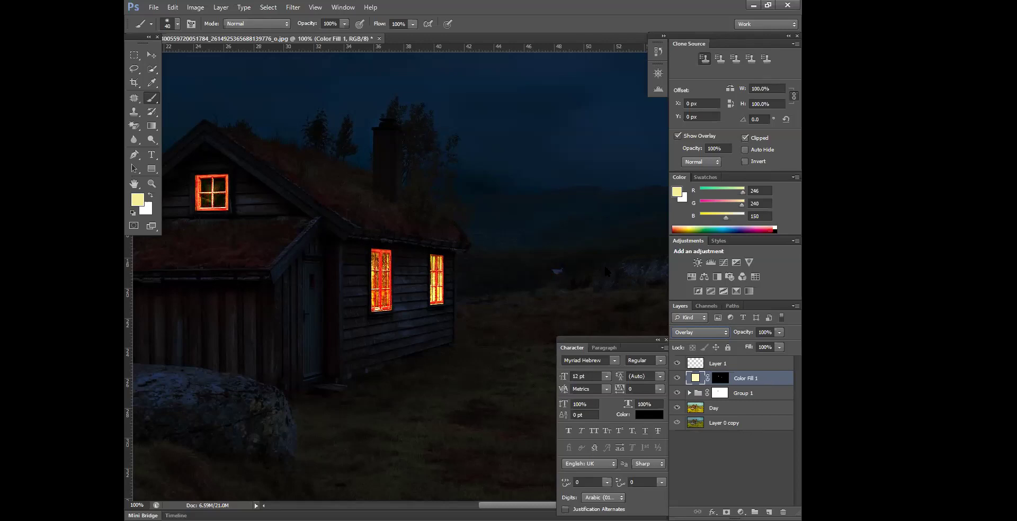
Add an Outer Glow to the colour fill layer with 71% opacity and a size of 16 px.
double_click(773, 379)
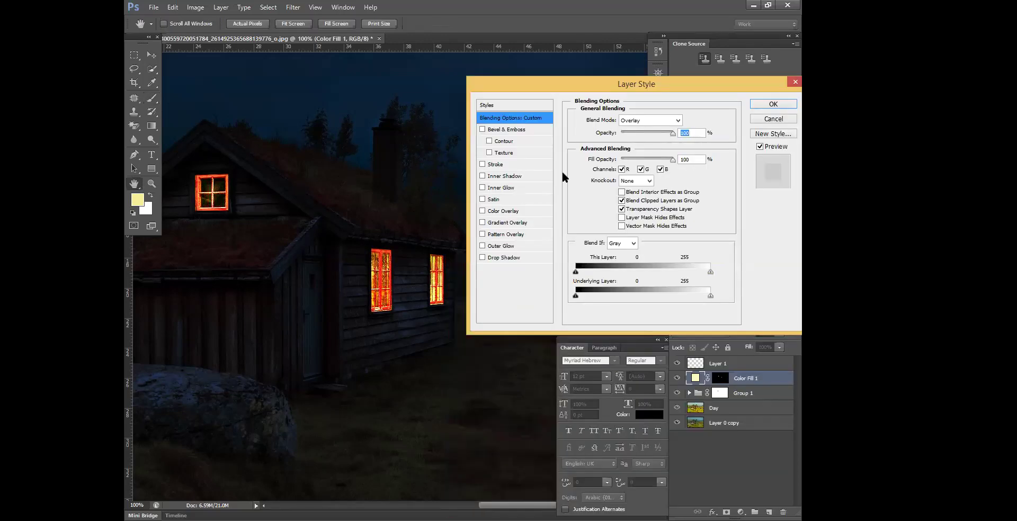
left_click(500, 245)
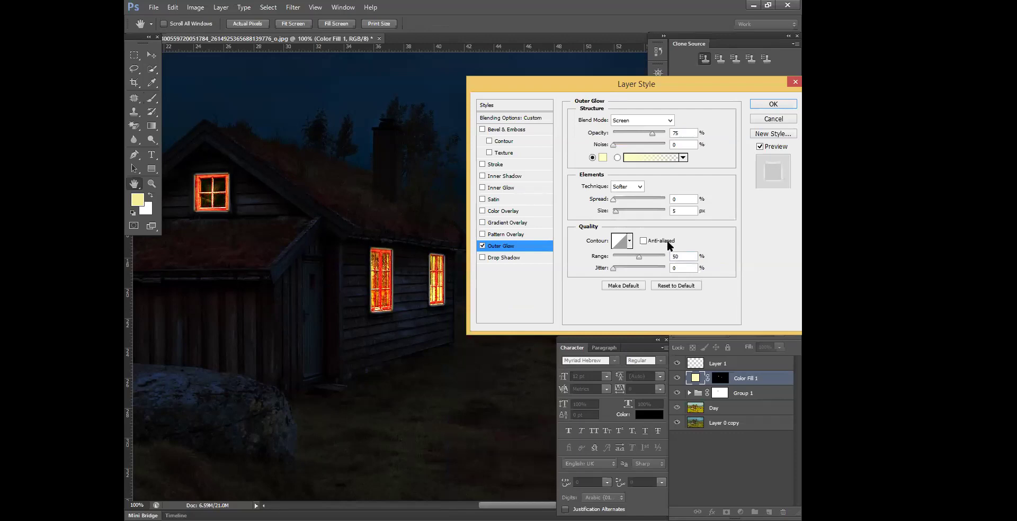
left_click_drag(663, 134, 673, 136)
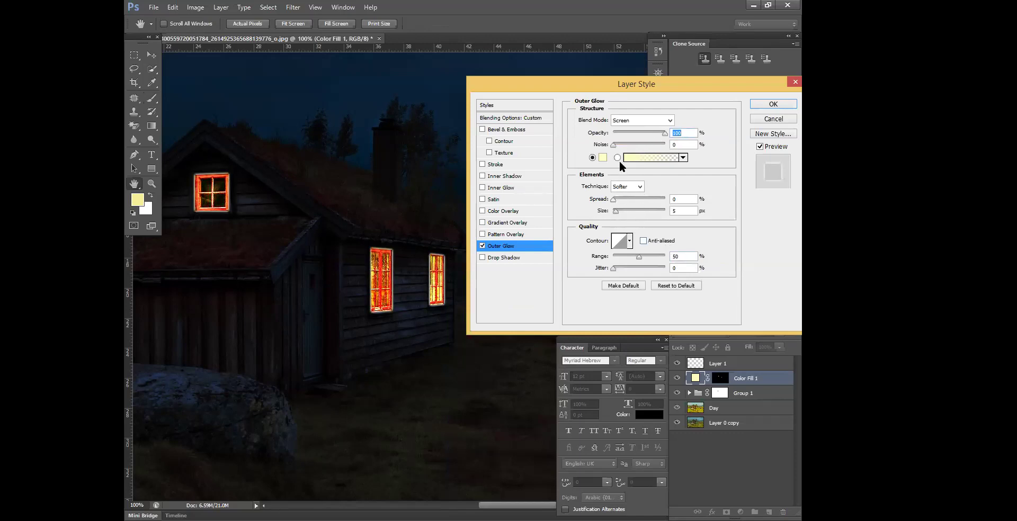
mouse_move(616, 210)
left_mouse_down()
mouse_move(627, 210)
mouse_move(617, 210)
left_mouse_up()
left_click_drag(664, 132, 649, 133)
left_click_drag(622, 210, 584, 199)
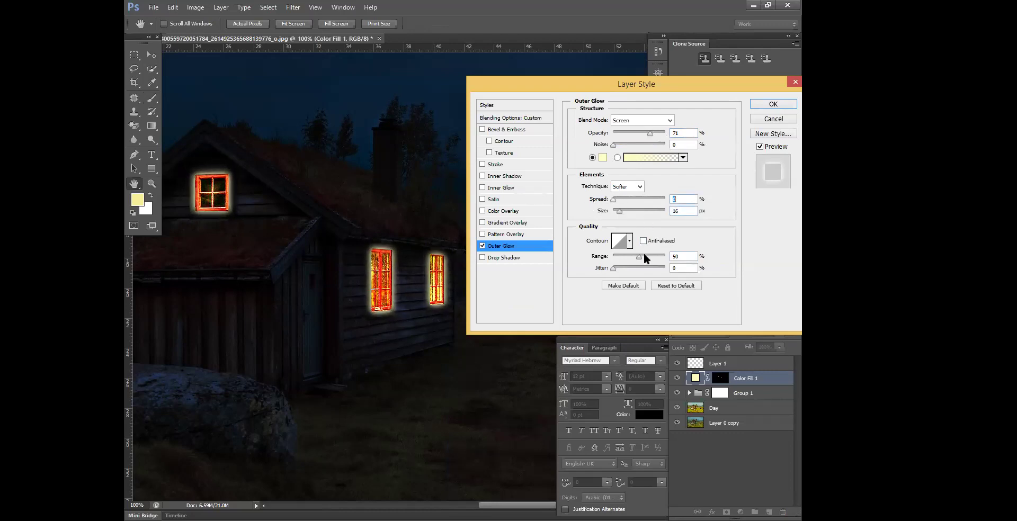
left_click(613, 266)
mouse_move(637, 255)
left_mouse_down()
mouse_move(625, 256)
mouse_move(642, 256)
left_mouse_up()
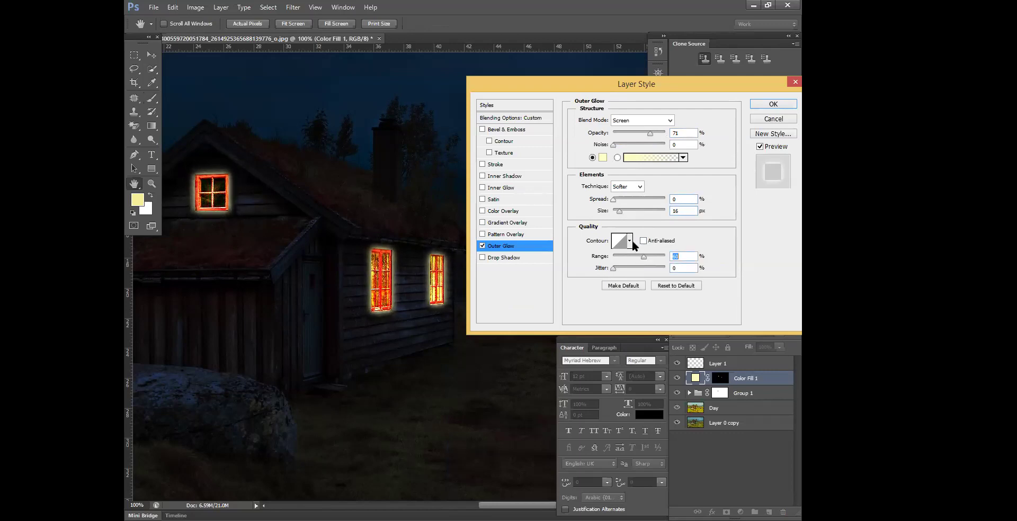
left_click(630, 242)
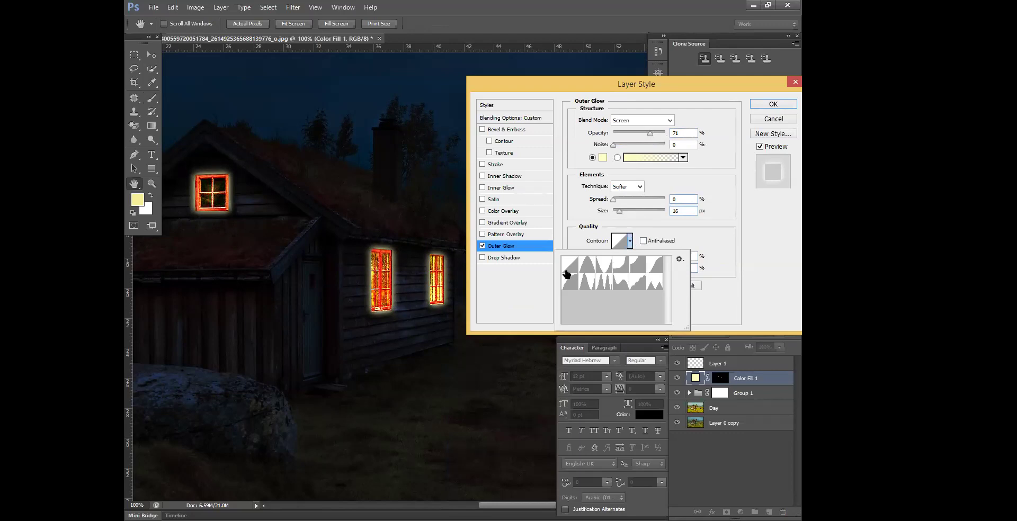
left_click(602, 265)
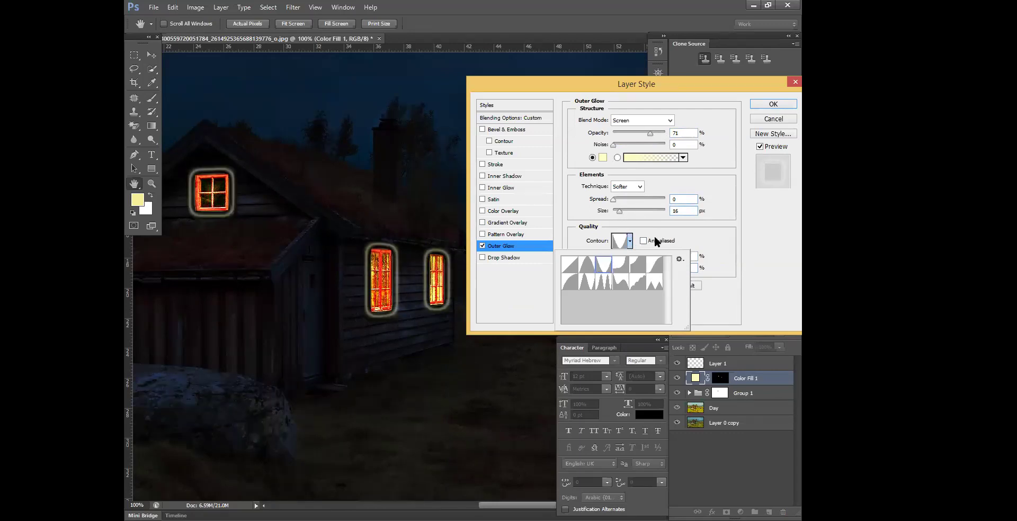
left_click(570, 265)
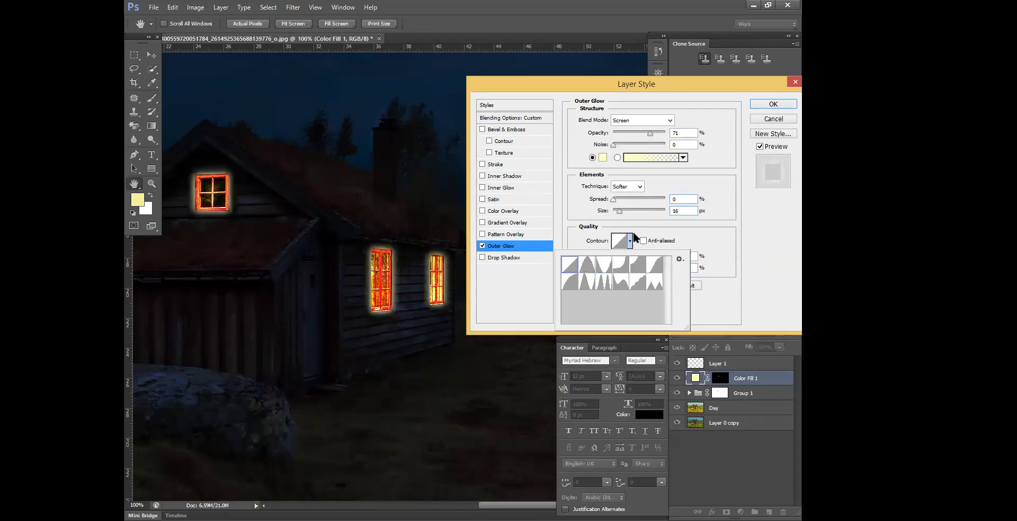
left_click(782, 121)
left_click(782, 121)
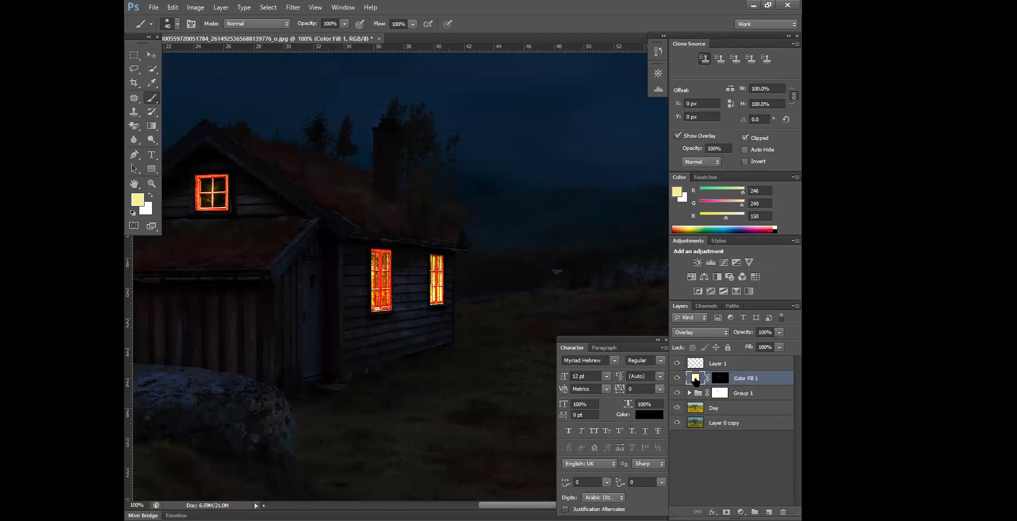
Add an Outer Glow to the Color Fill 1 layer and set its colour to pale yellow #fdfde0.
double_click(777, 381)
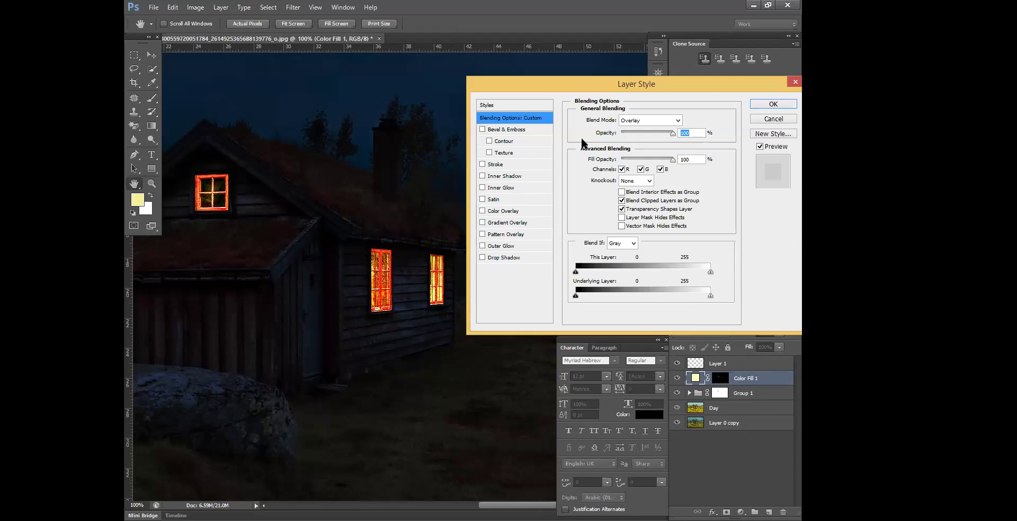
left_click_drag(746, 87, 692, 85)
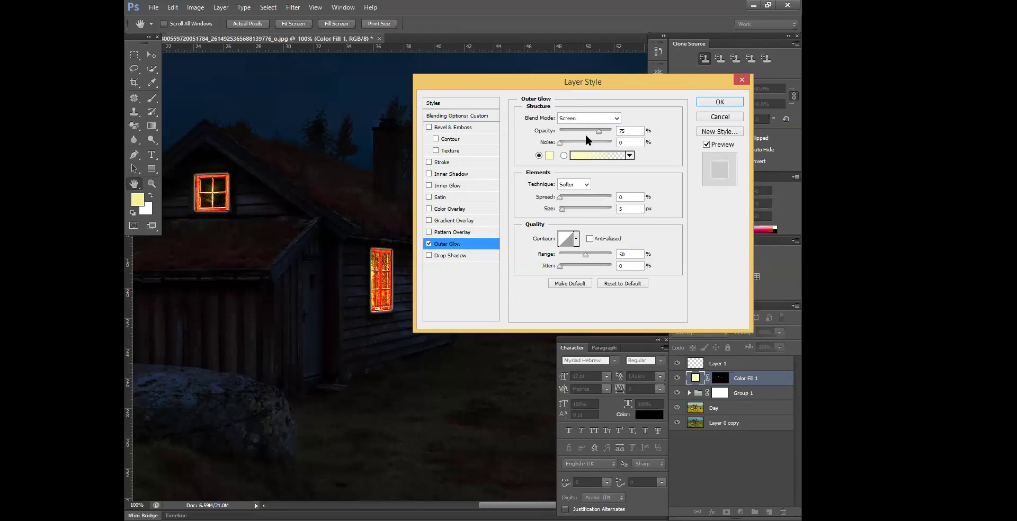
left_click_drag(558, 142, 537, 154)
left_click(549, 156)
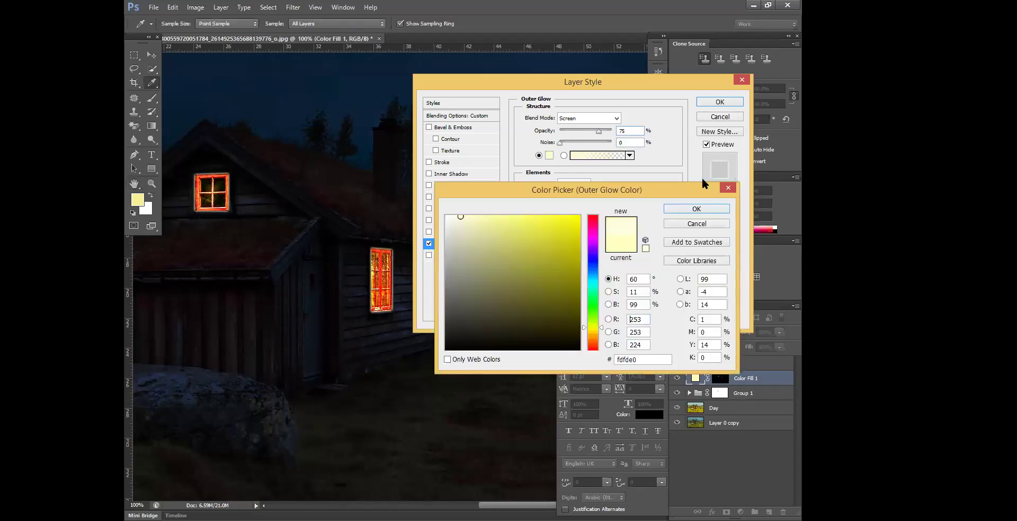
left_click(696, 209)
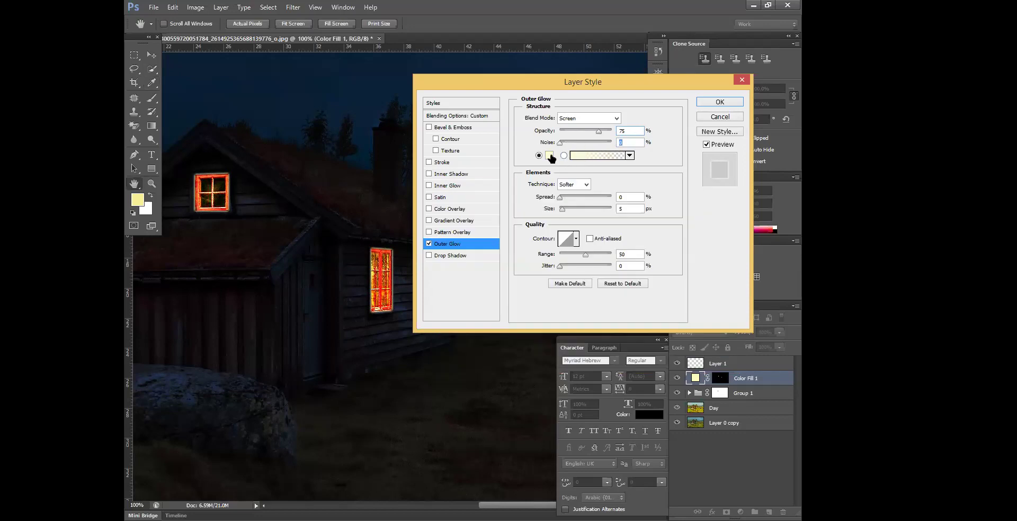
Try Overlay as the outer glow's blend mode, and set it back to Screen.
left_click_drag(598, 130, 595, 130)
left_click(595, 117)
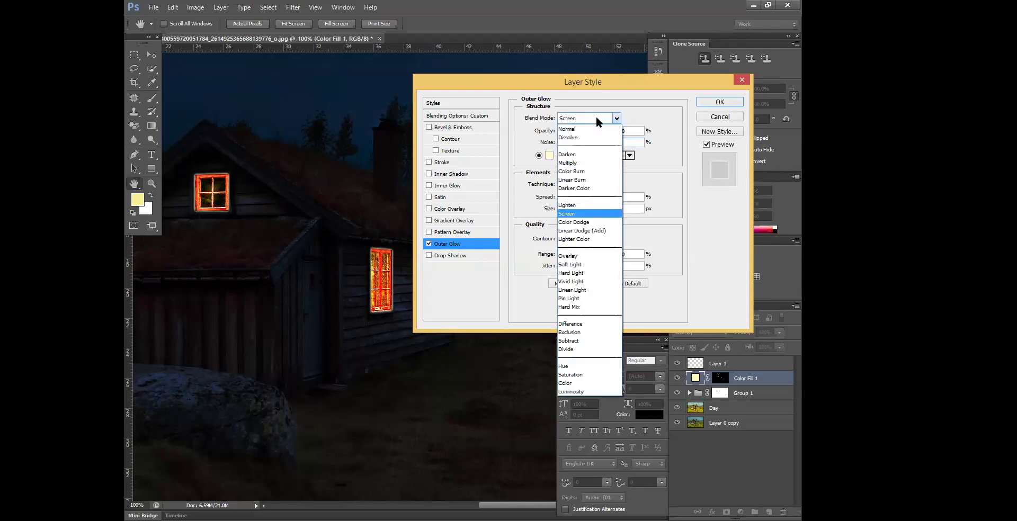
left_click(592, 255)
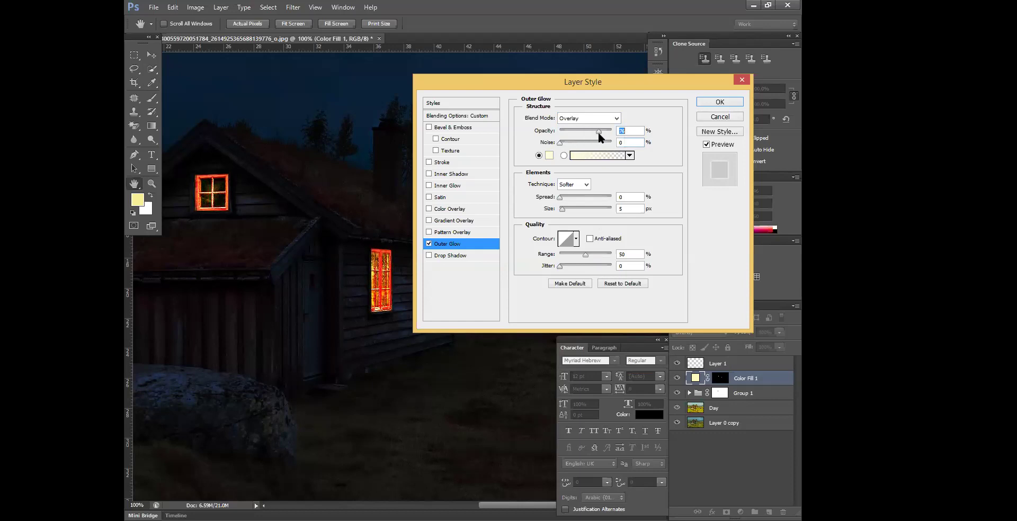
left_click(586, 117)
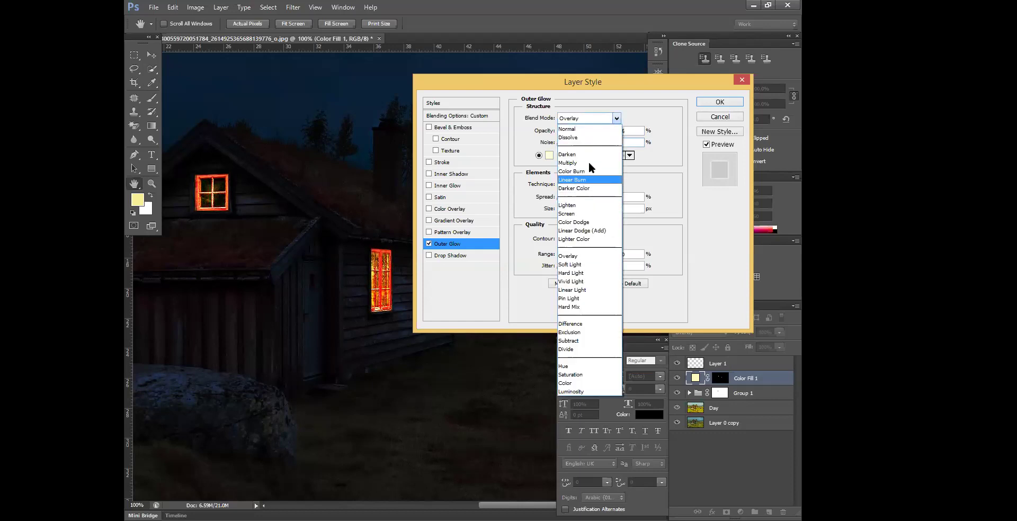
left_click(582, 214)
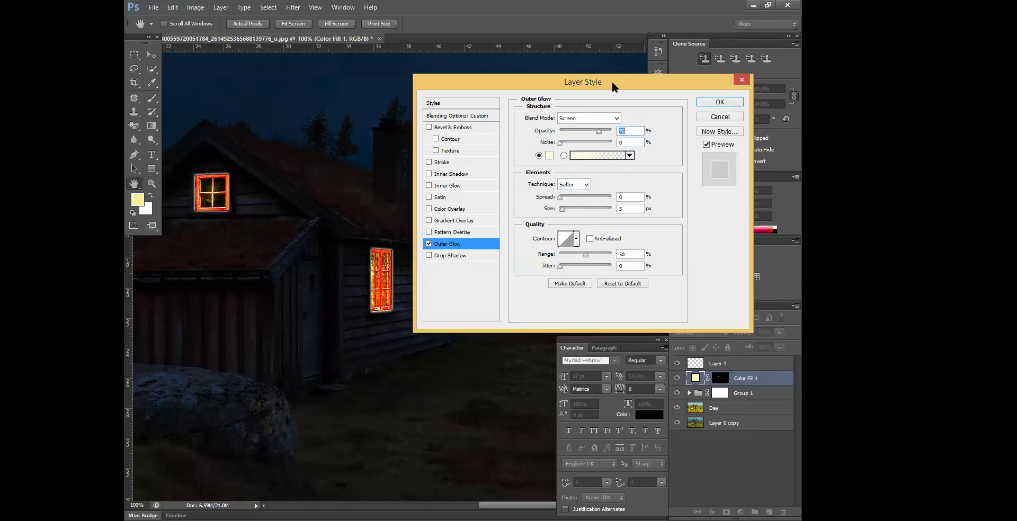
Set the outer glow's size to 35 px.
left_click_drag(611, 79, 553, 83)
key("Tab")
key("Tab")
key("Tab")
key("shift+Up")
key("shift+Up")
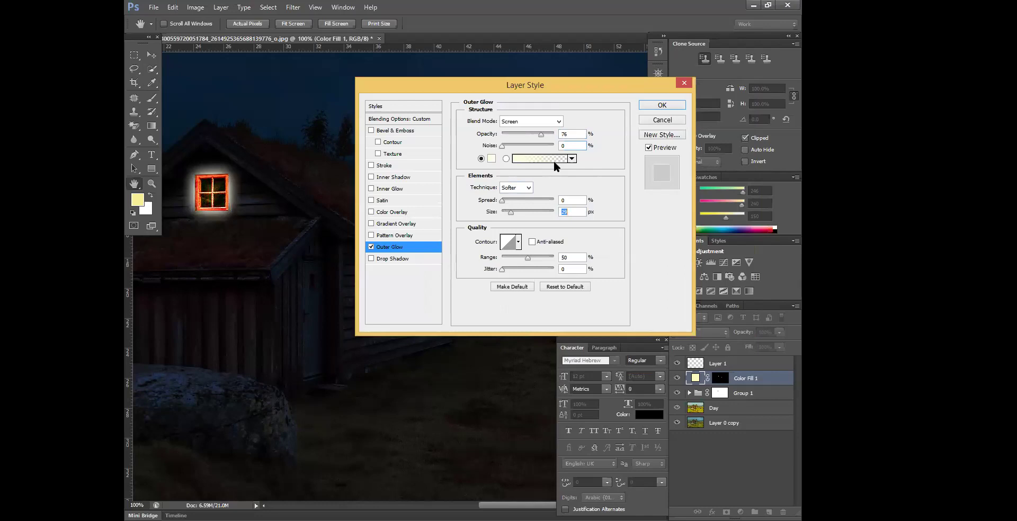
key("shift+Up")
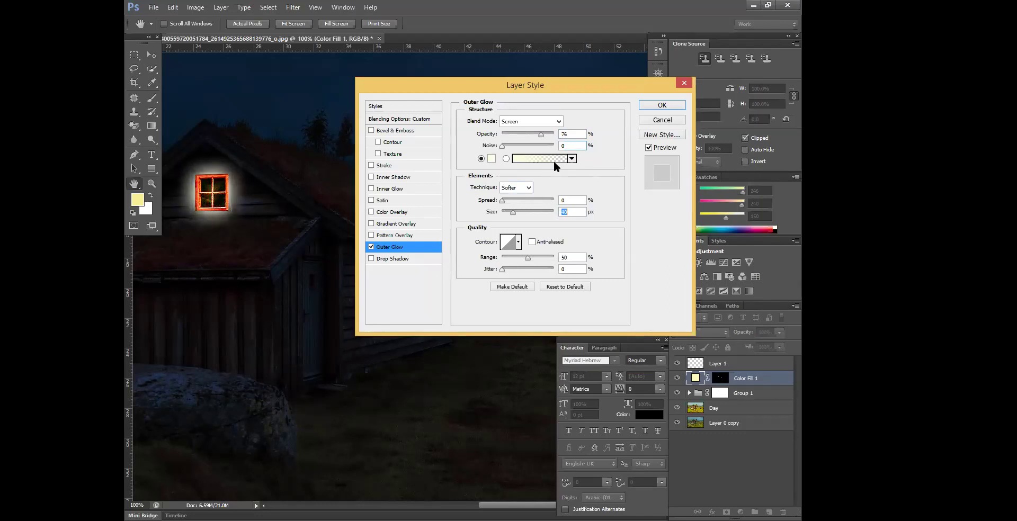
key("Down")
key("Down")
key("Down")
key("Down")
key("Up")
Try different spread values for the outer glow, ending at 9%.
key("shift+Tab")
key("Up")
key("Up")
key("Up")
key("Up")
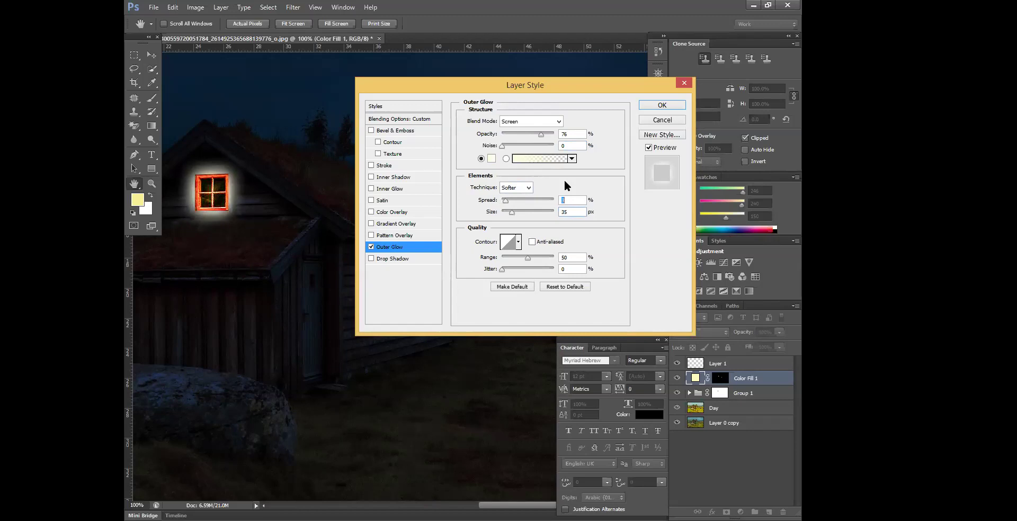
key("Up")
key("Up")
key("Up")
key("Up")
key("Down")
key("Down")
key("Down")
key("Down")
key("shift+Up")
key("shift+Up")
key("shift+Up")
key("shift+Down")
key("shift+Down")
key("shift+Down")
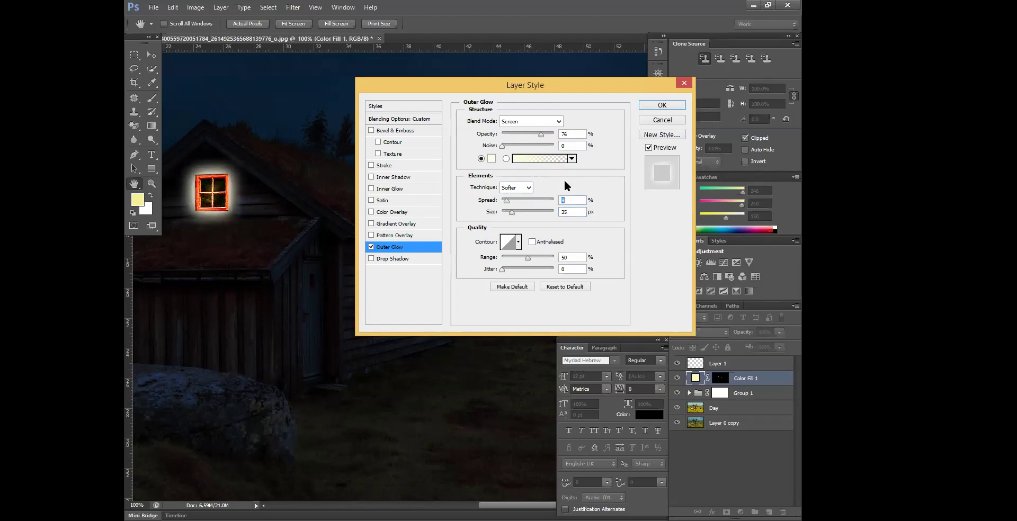
type("9")
Try the Precise glow technique with the spread set to 15%, and return the technique to Softer.
left_click(528, 187)
left_click(521, 207)
left_click_drag(506, 201, 509, 202)
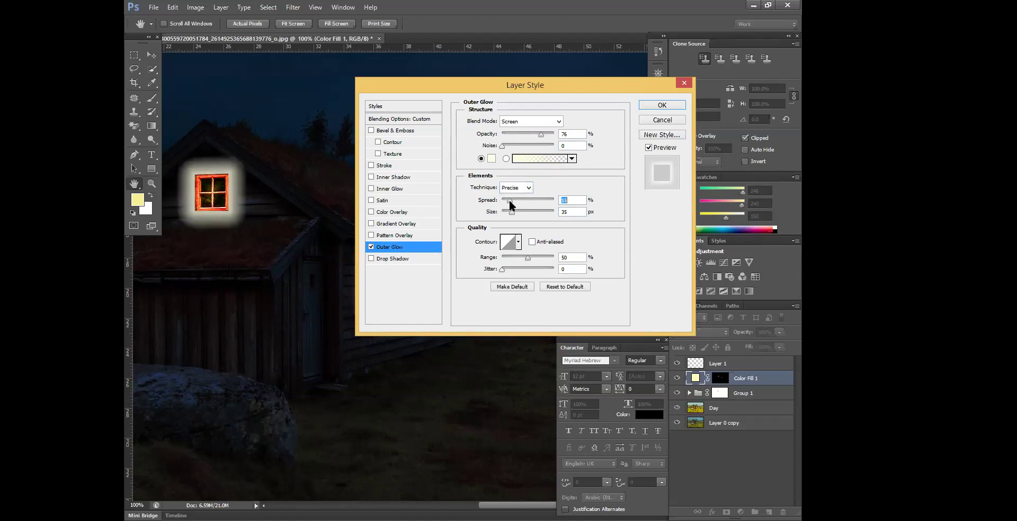
left_click(528, 188)
left_click(523, 198)
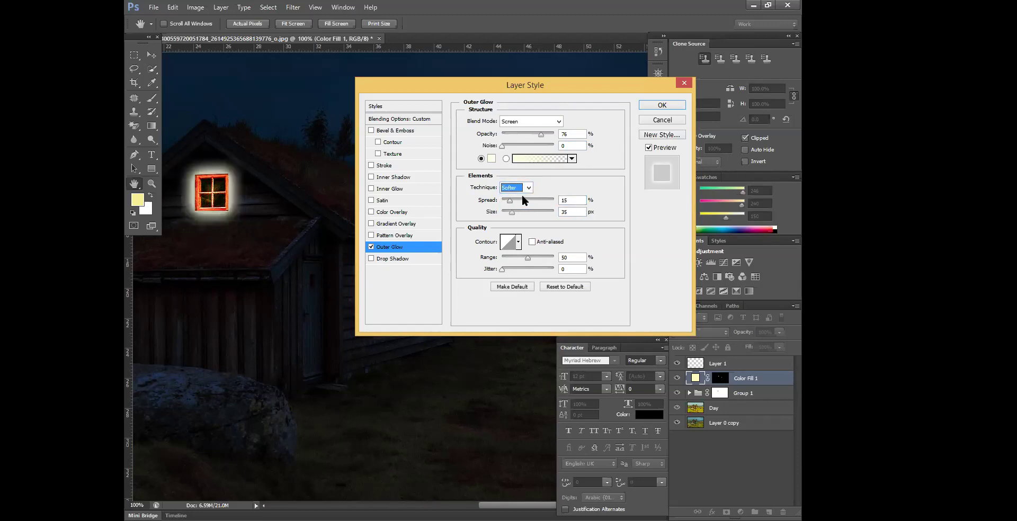
Set the outer glow's size to 32 px, opacity to 26% and range to 39%, and apply the layer style.
left_click_drag(508, 209, 507, 209)
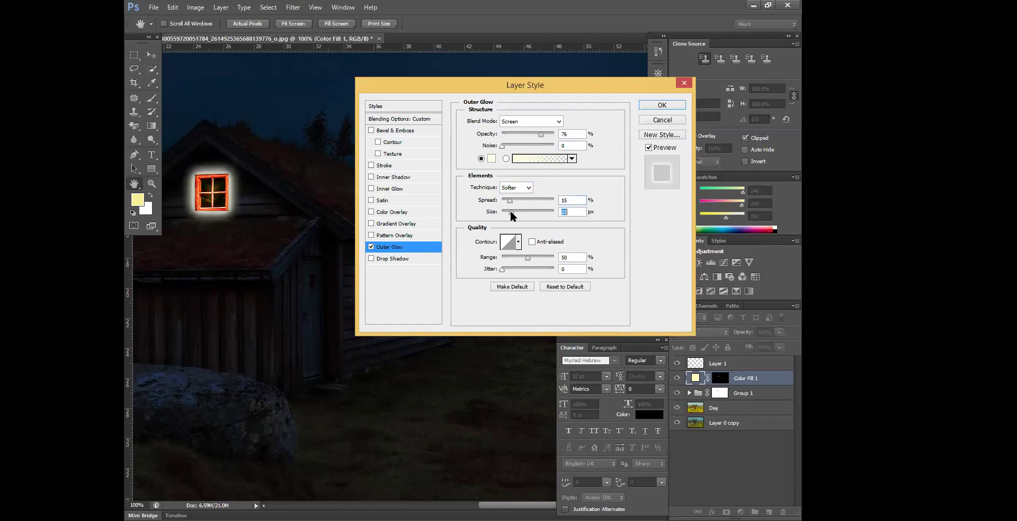
left_click_drag(539, 134, 518, 134)
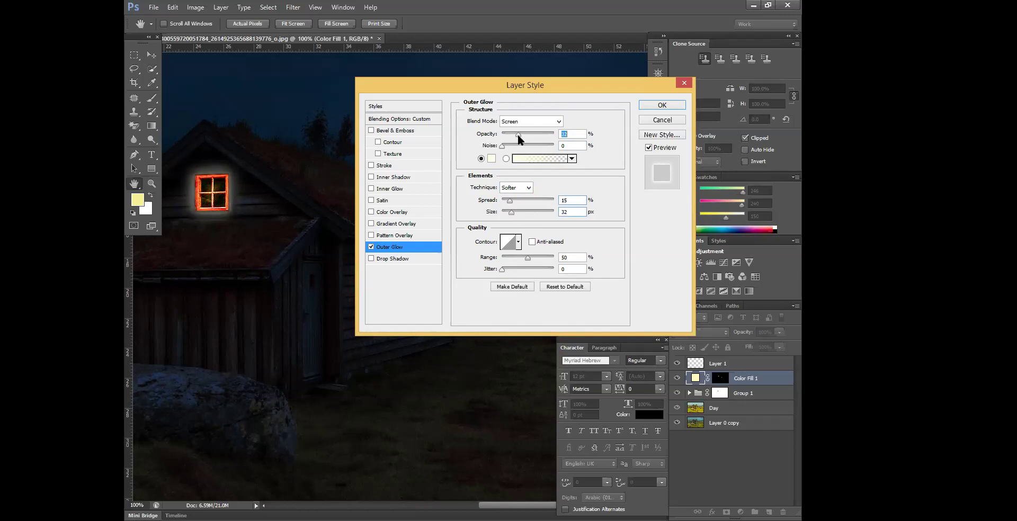
left_click_drag(516, 134, 513, 133)
left_click_drag(526, 256, 529, 257)
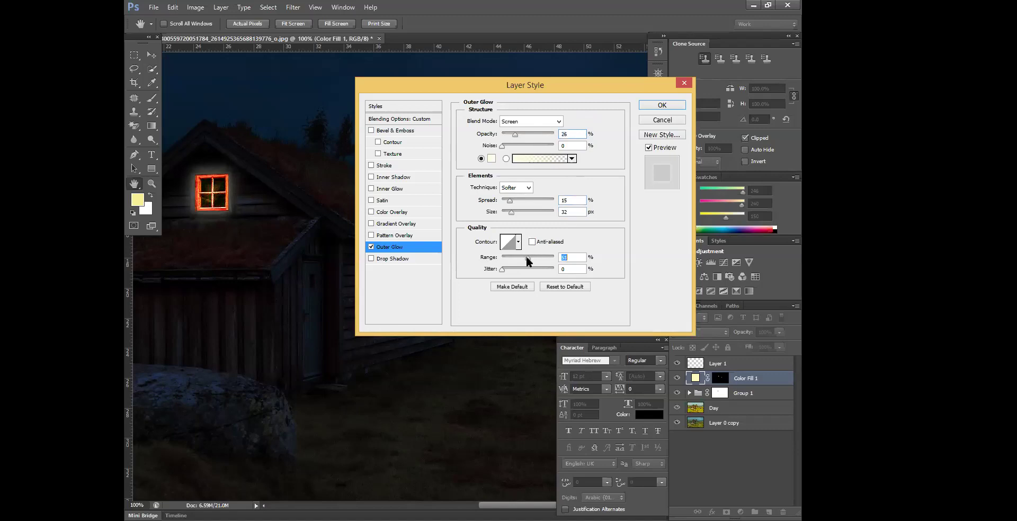
left_click(501, 270)
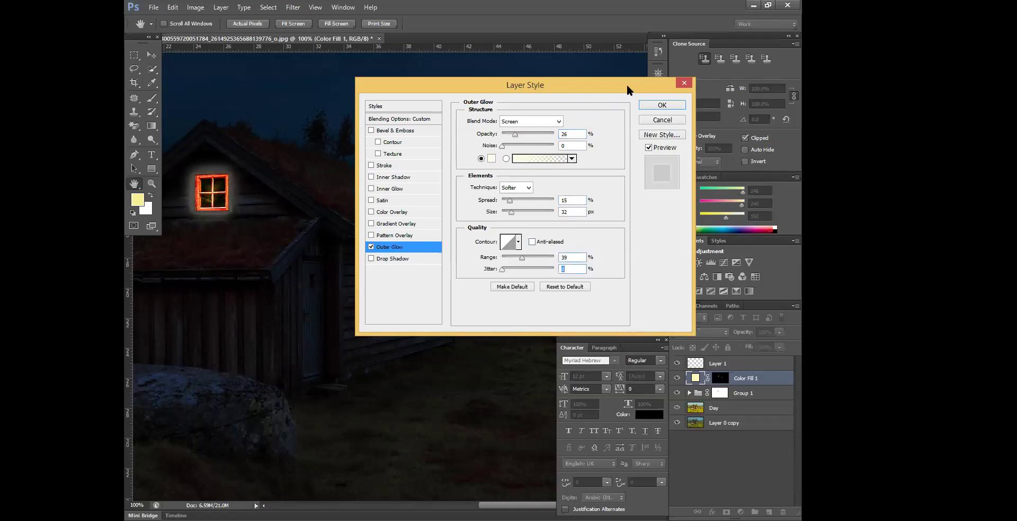
left_click_drag(626, 83, 483, 293)
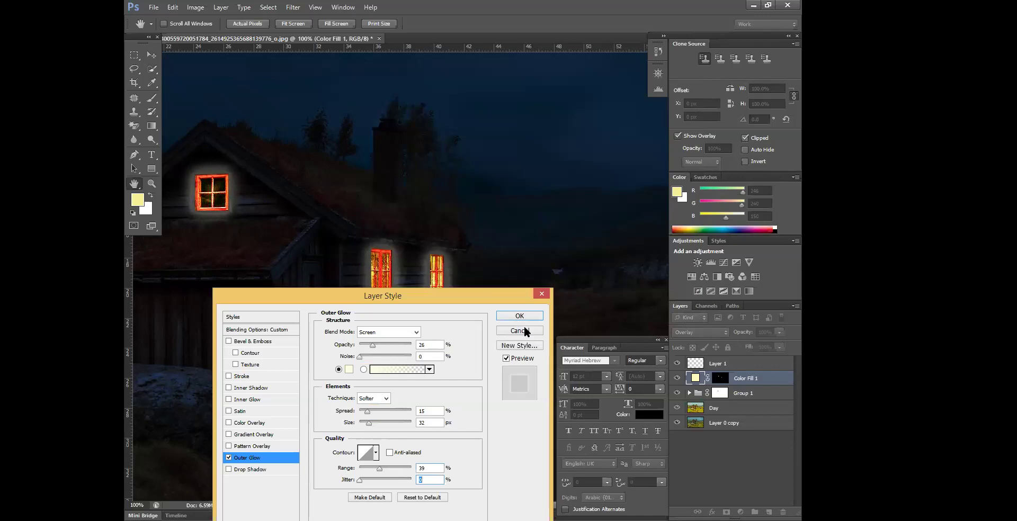
left_click(522, 317)
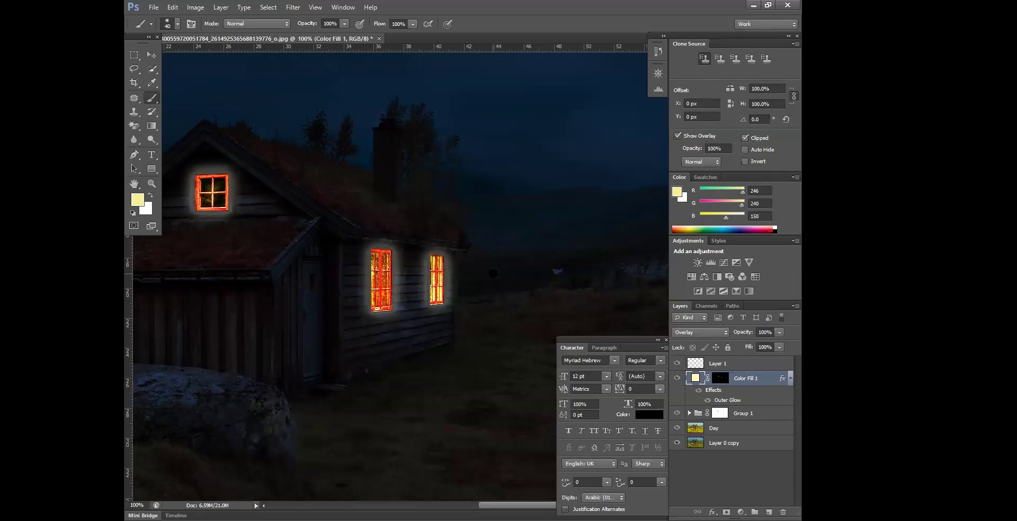
Open the moon photo 2BSCg4PN5ypNYgWS9tUhdE from the Desktop as a second document.
key("ctrl+minus")
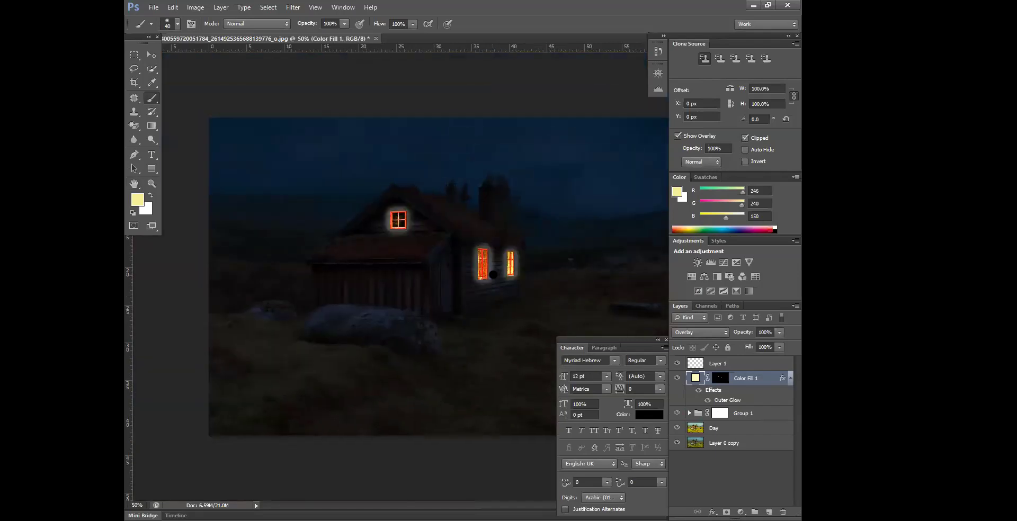
left_click(154, 7)
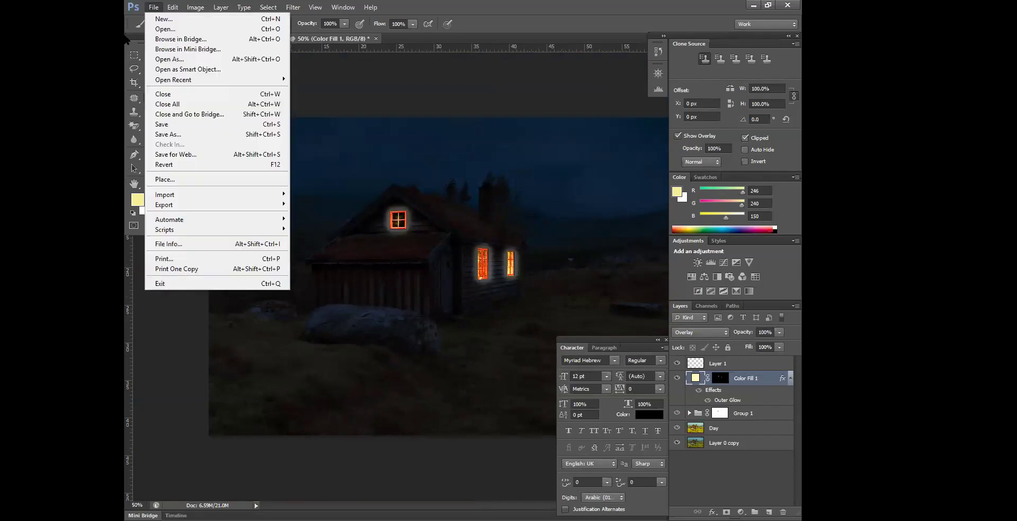
left_click(166, 30)
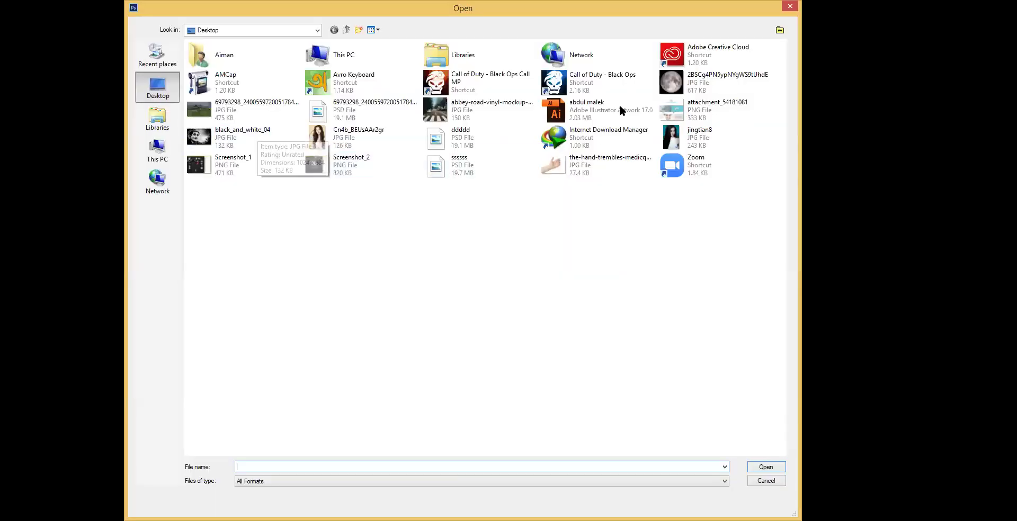
left_click(723, 80)
left_click(766, 466)
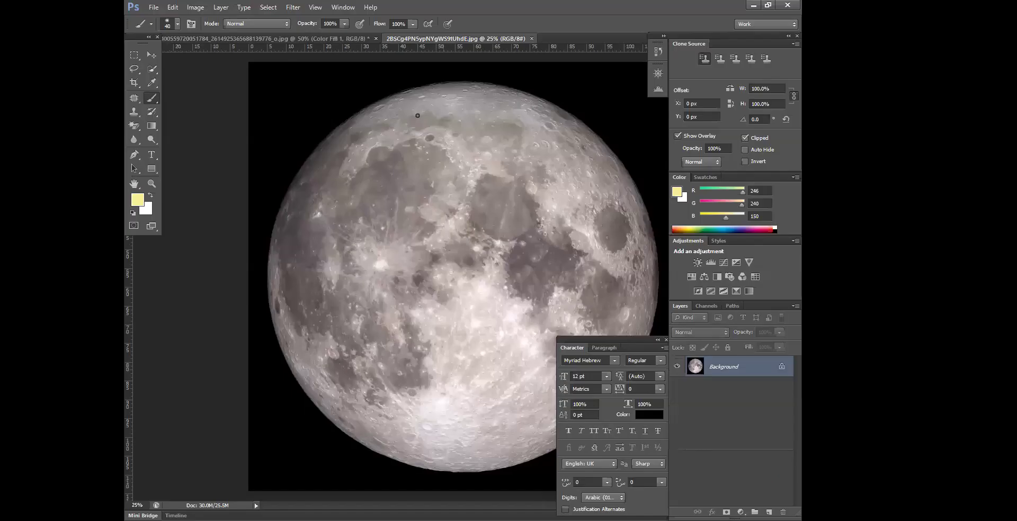
Erase the black background around the moon to transparency with the Magic Eraser.
left_click(136, 126)
left_click(385, 199)
left_click(151, 54)
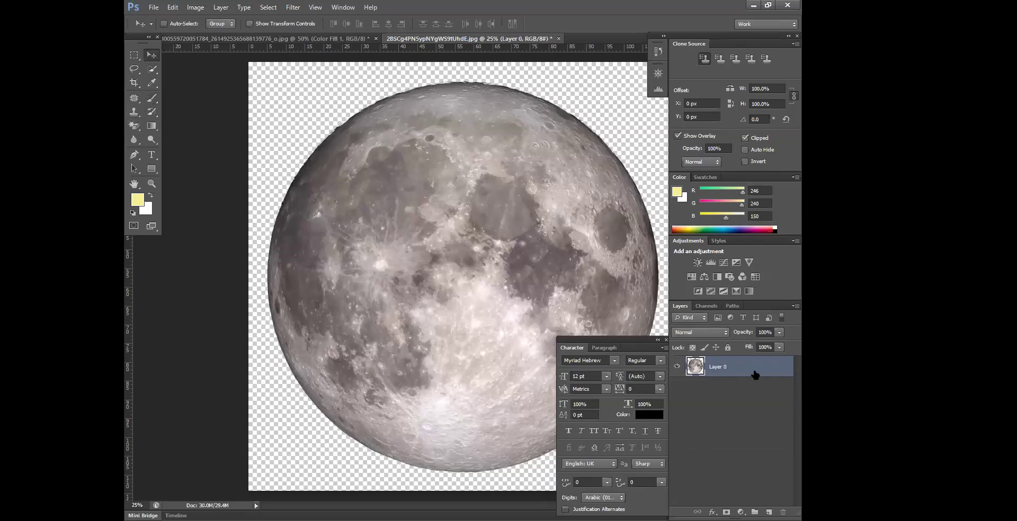
Select the moon's pixels, cut them and paste them into the cabin document above the Color Fill 1 layer.
left_click(698, 370, "ctrl")
key("ctrl+x")
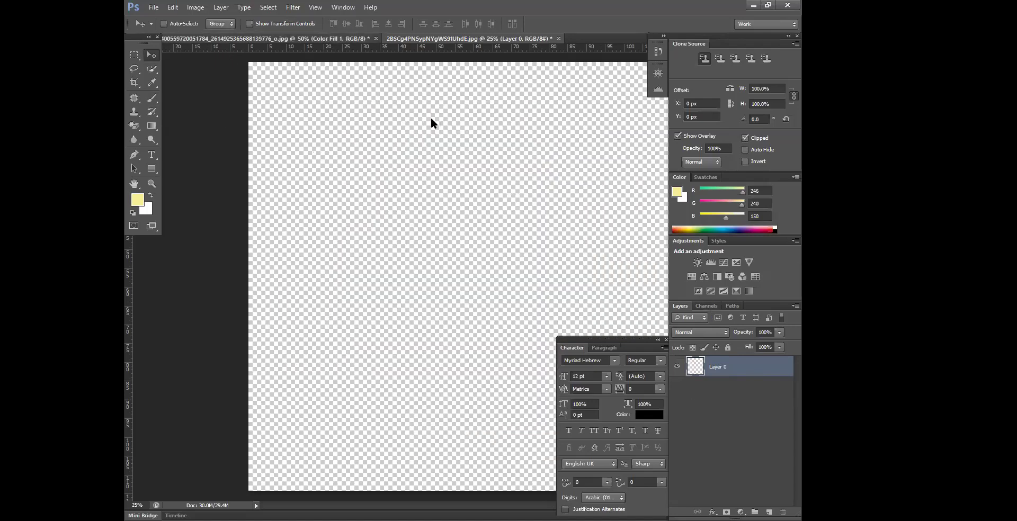
key("ctrl+Tab")
key("ctrl+v")
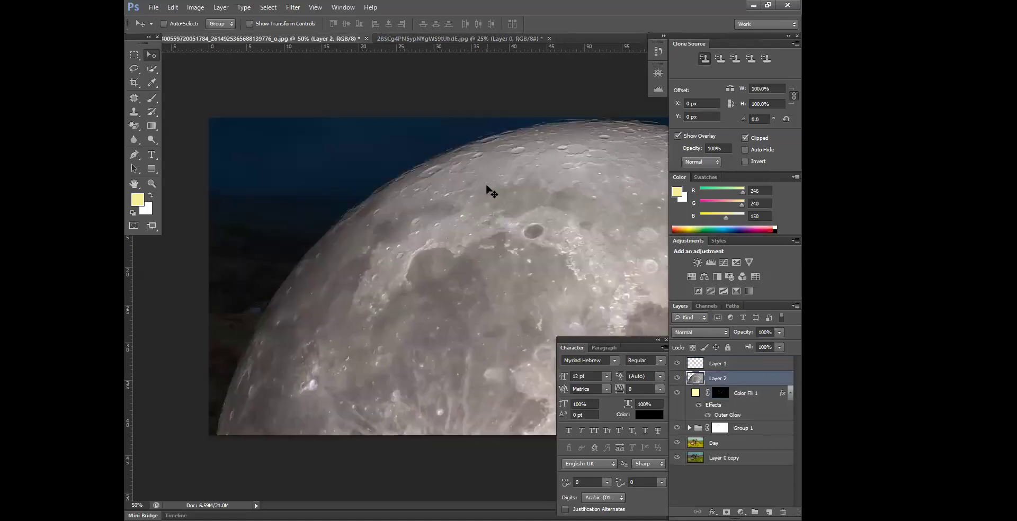
Scale the pasted moon down with Free Transform and place it in the sky above and right of the chimney.
key("ctrl+minus")
key("ctrl+minus")
key("ctrl+t")
left_click_drag(336, 197, 509, 197)
left_click_drag(578, 309, 522, 258)
key("ctrl+plus")
key("ctrl+plus")
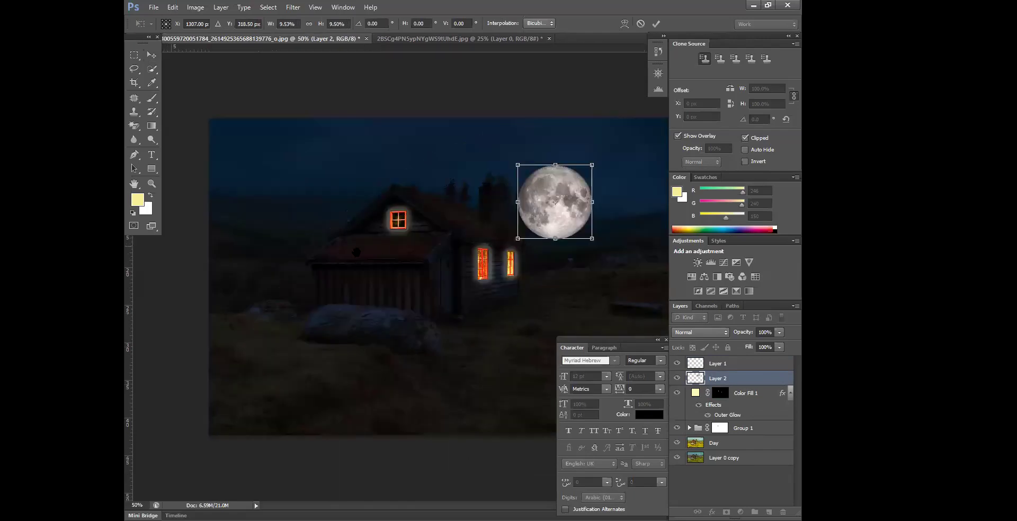
left_click_drag(576, 176, 577, 134)
left_click_drag(592, 198, 541, 166)
key("Return")
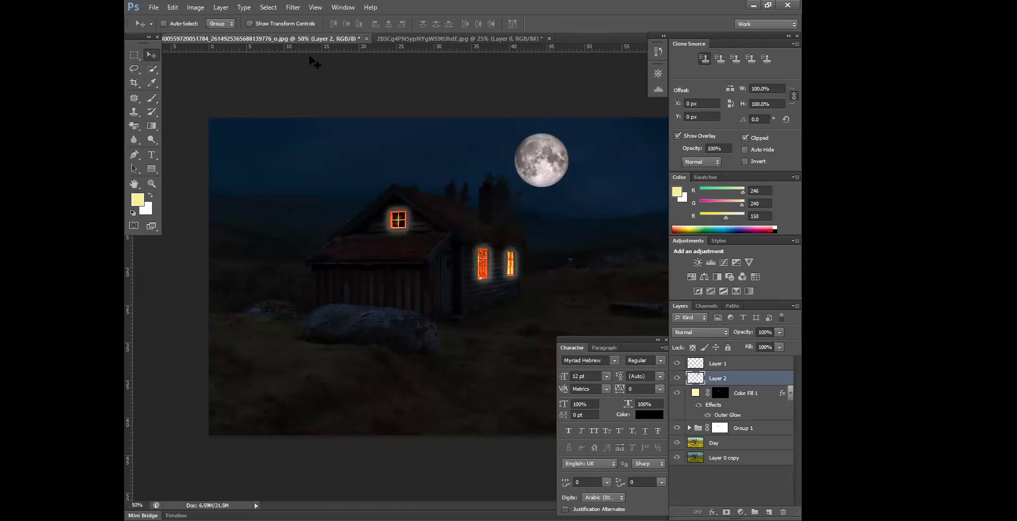
Brighten the moon with a Levels midtone value of 3.90 and shift it slightly higher in the sky.
left_click(196, 7)
mouse_move(215, 35)
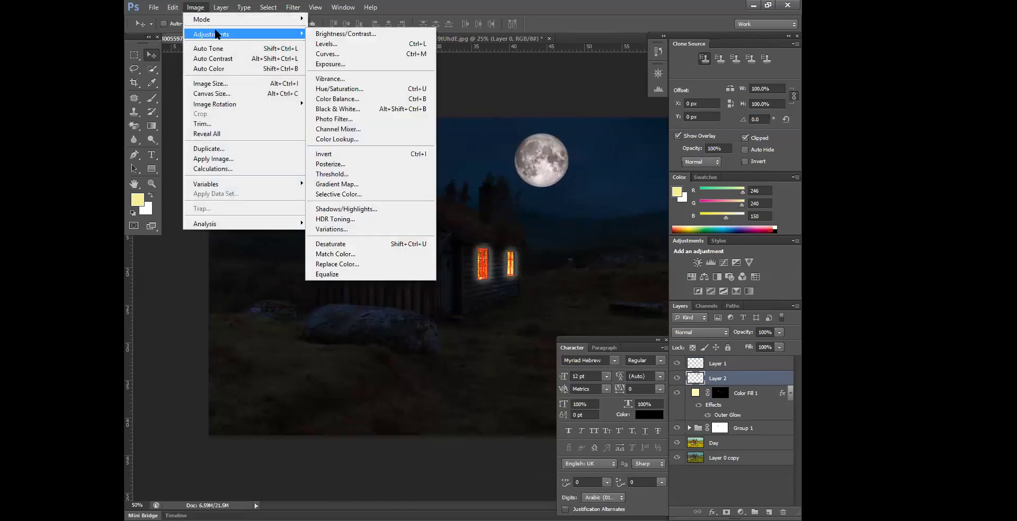
left_click(369, 44)
left_click_drag(660, 234, 592, 235)
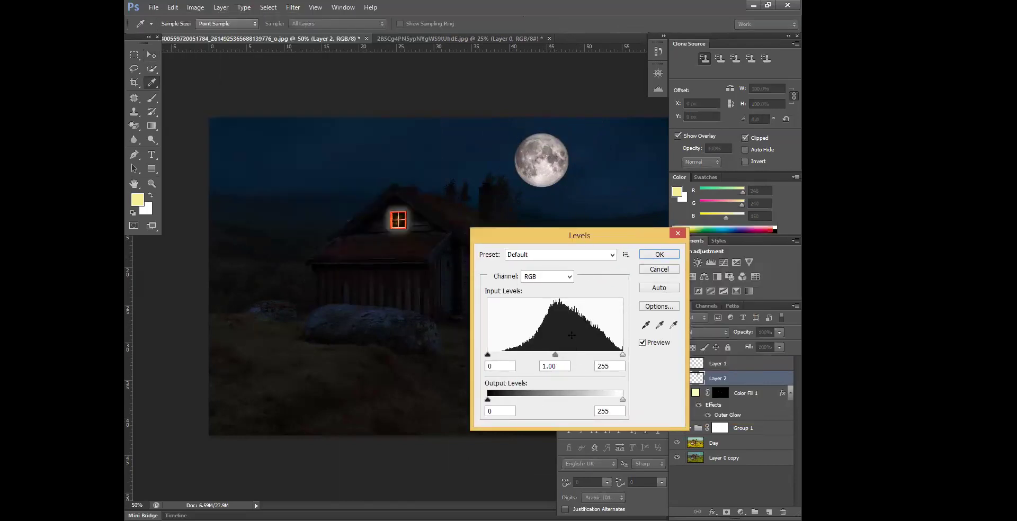
left_click_drag(555, 354, 496, 355)
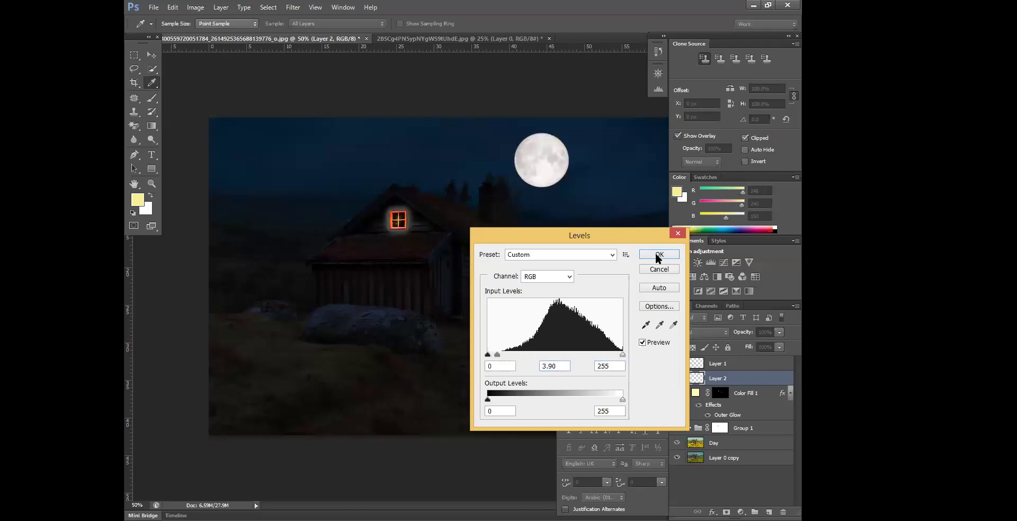
key("Return")
key("v")
left_click_drag(548, 161, 546, 151)
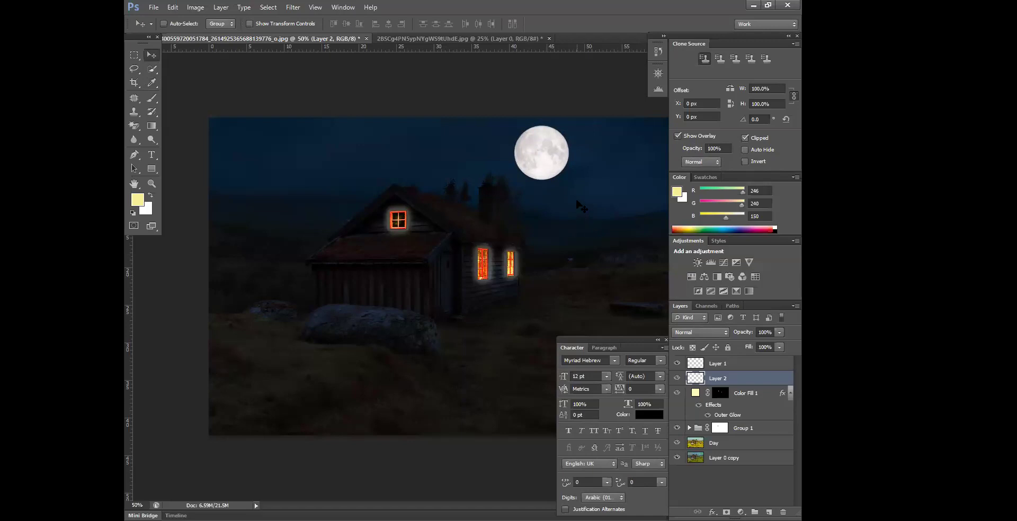
Add an Outer Glow to the moon layer and set its colour to light blue b4d2fa.
double_click(760, 378)
left_click_drag(429, 291, 503, 207)
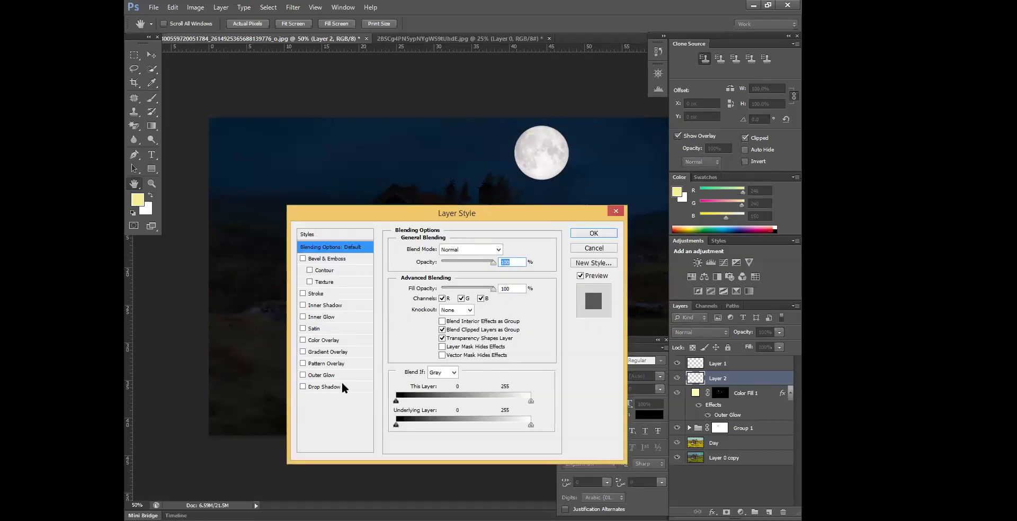
left_click(318, 375)
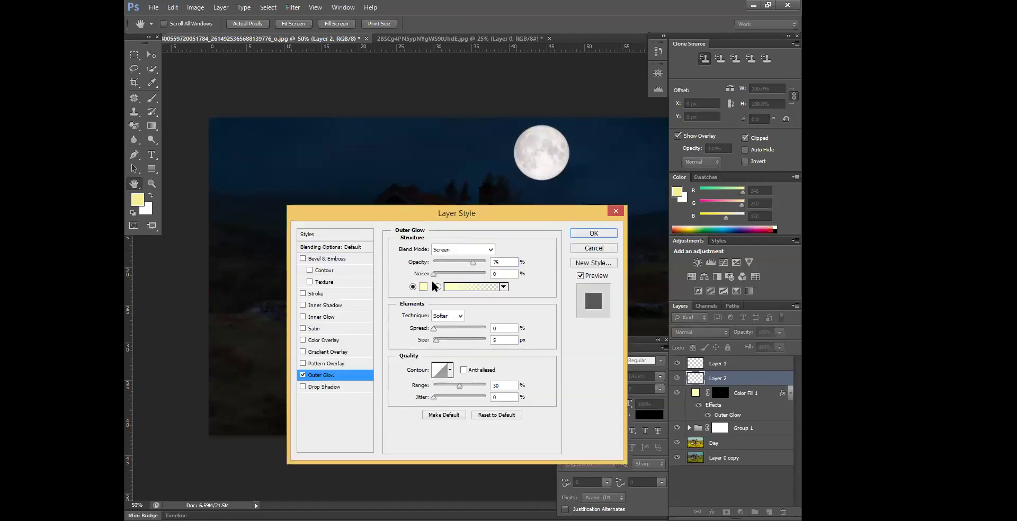
left_click(423, 286)
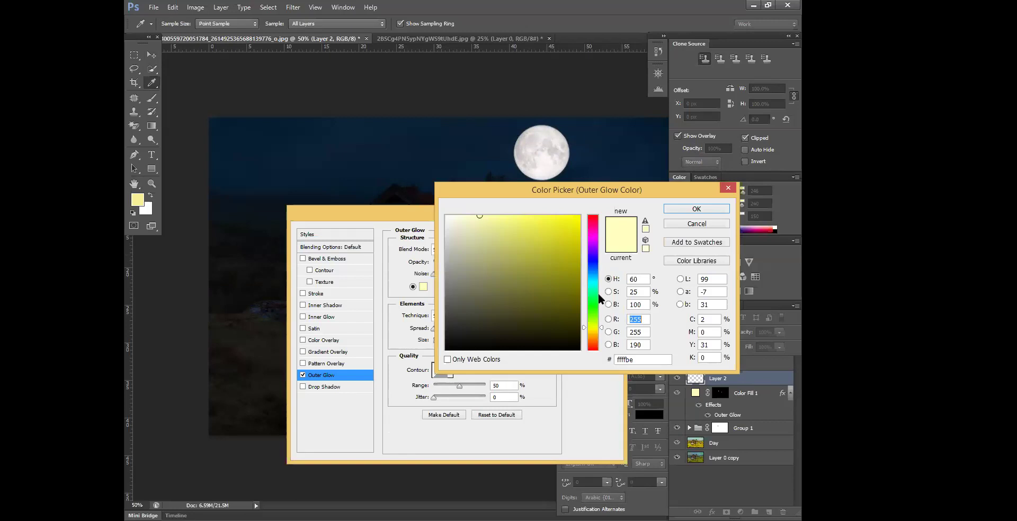
left_click(595, 276)
left_click(593, 276)
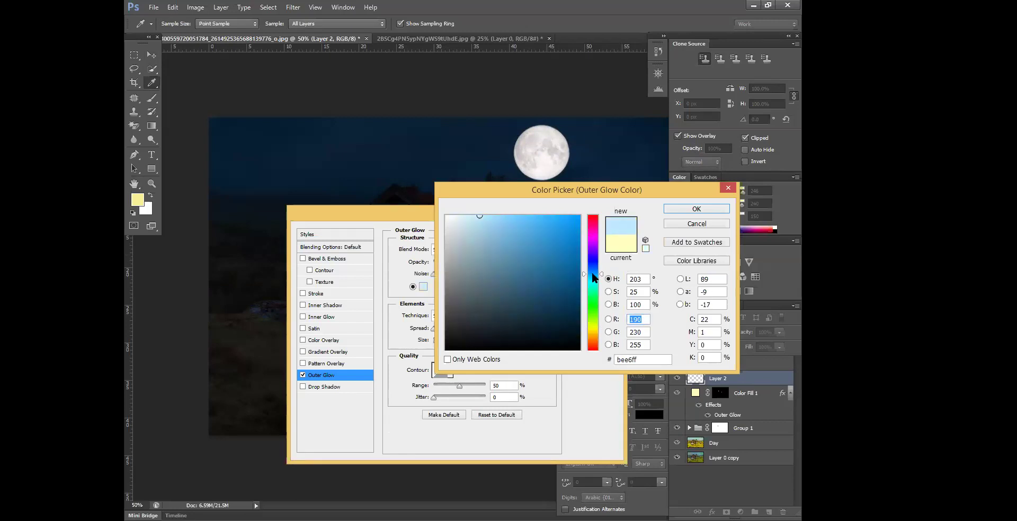
left_click_drag(597, 272, 596, 268)
left_click(482, 218)
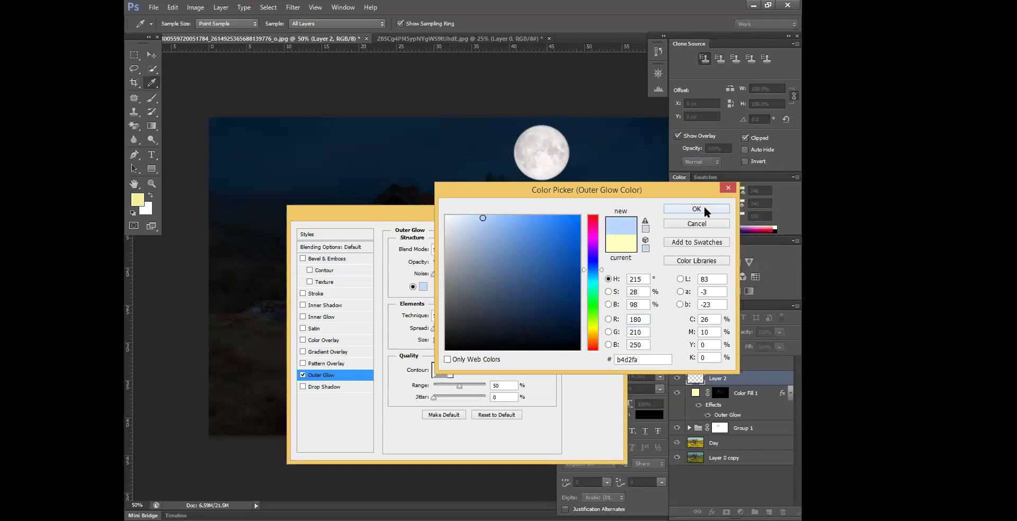
left_click(695, 209)
Set the moon's Outer Glow to 42% opacity, 250 px size and 30% range, and apply the layer style.
mouse_move(472, 263)
left_mouse_down()
mouse_move(488, 263)
mouse_move(473, 264)
left_mouse_up()
key("Tab")
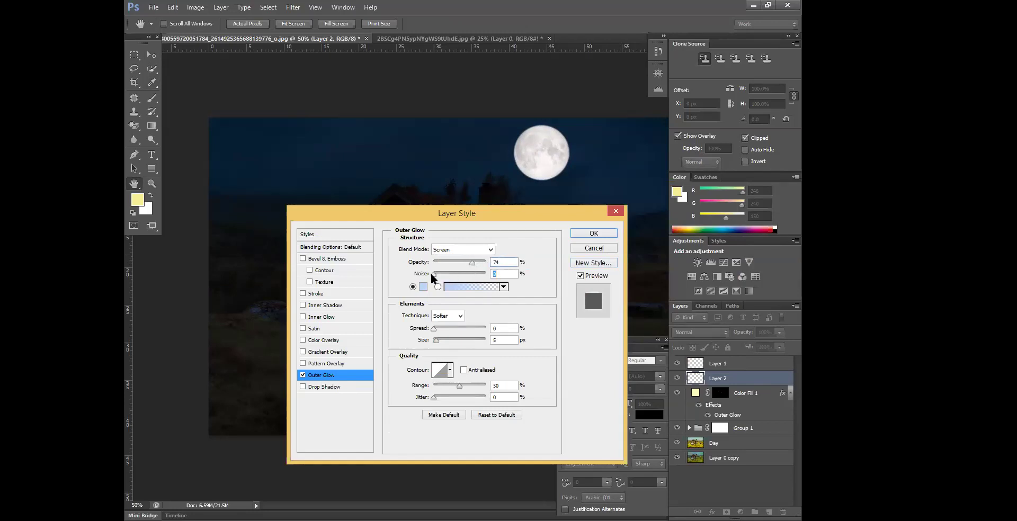
left_click_drag(459, 385, 449, 385)
left_click_drag(435, 341, 478, 340)
mouse_move(471, 263)
left_mouse_down()
mouse_move(487, 263)
mouse_move(453, 264)
left_mouse_up()
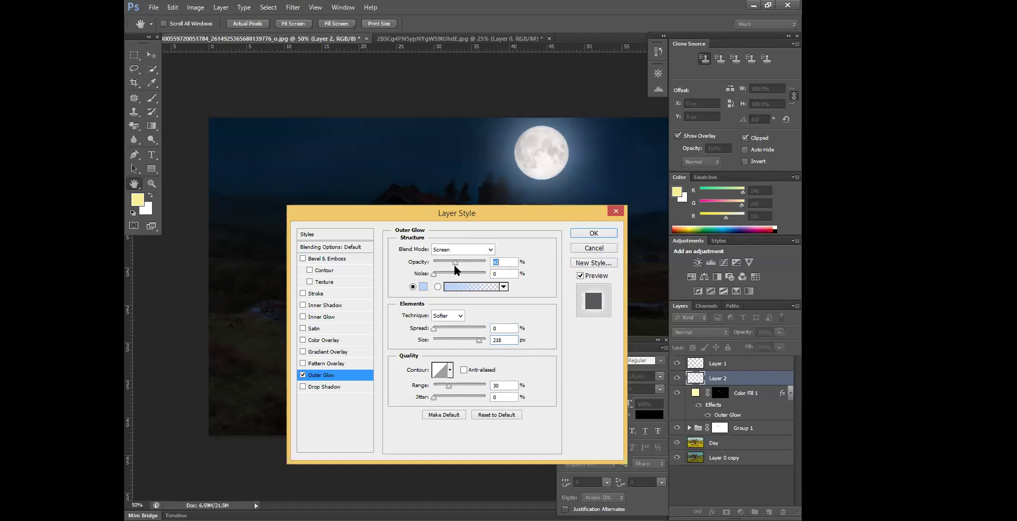
key("Tab")
left_click_drag(449, 385, 447, 384)
left_click_drag(478, 339, 488, 338)
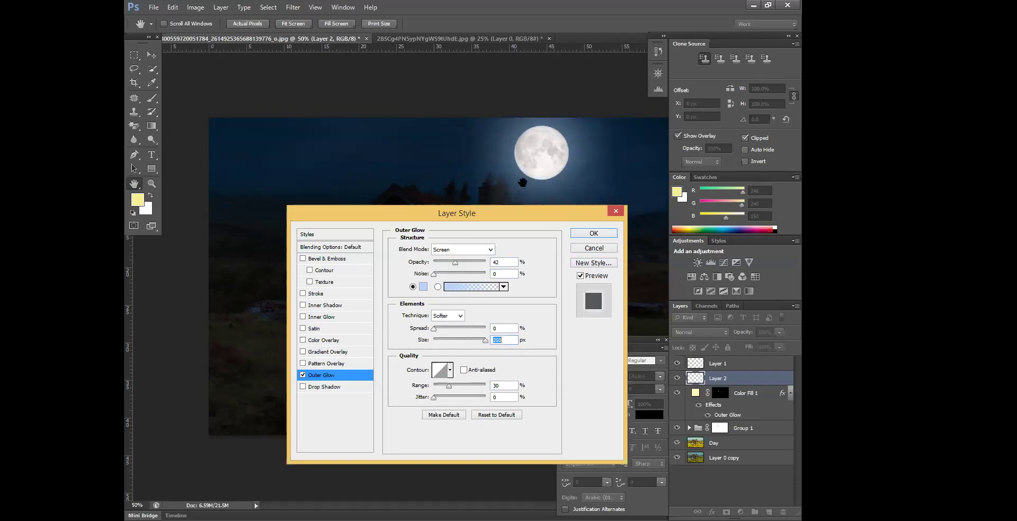
left_click(607, 231)
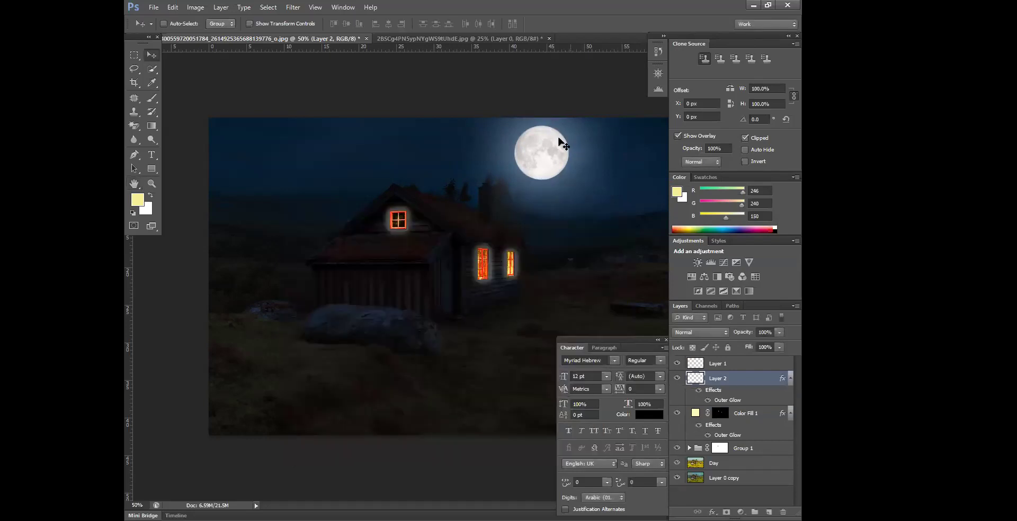
Move the moon slightly down and shrink it to about 90% with Free Transform.
left_click_drag(558, 139, 554, 141)
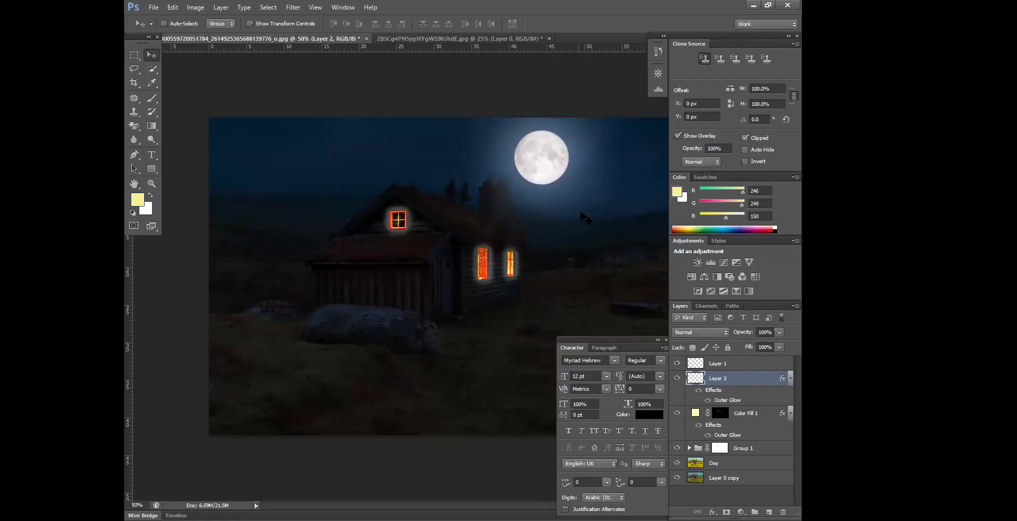
key("ctrl+t")
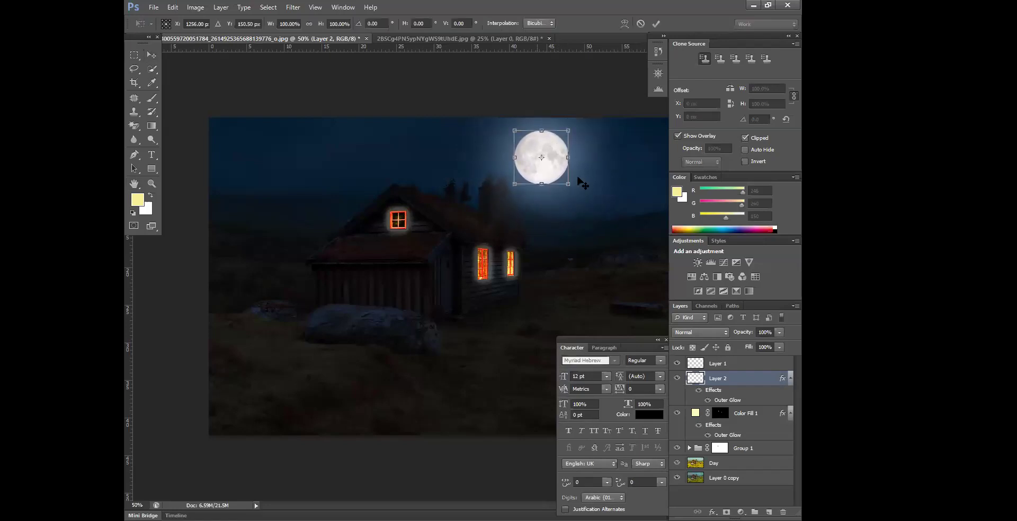
left_click_drag(568, 184, 552, 162)
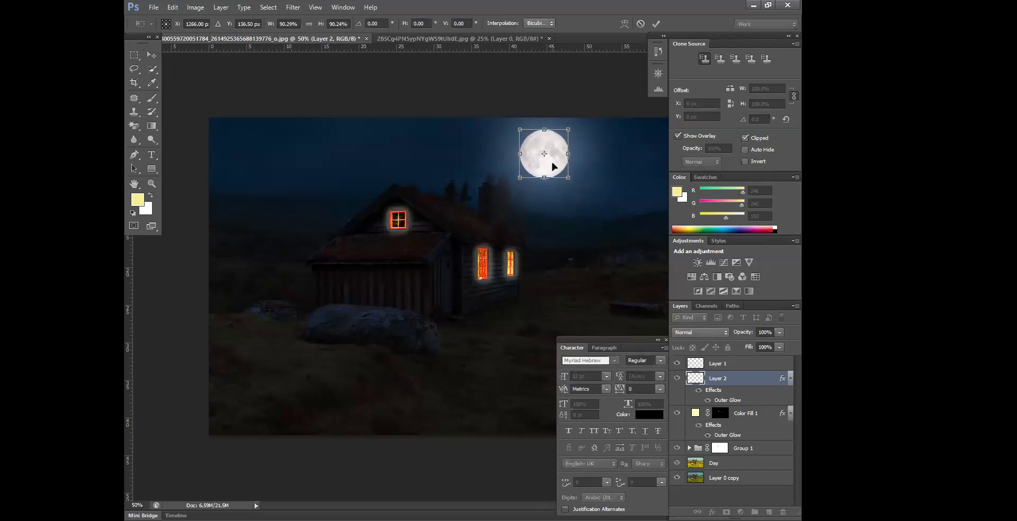
key("Return")
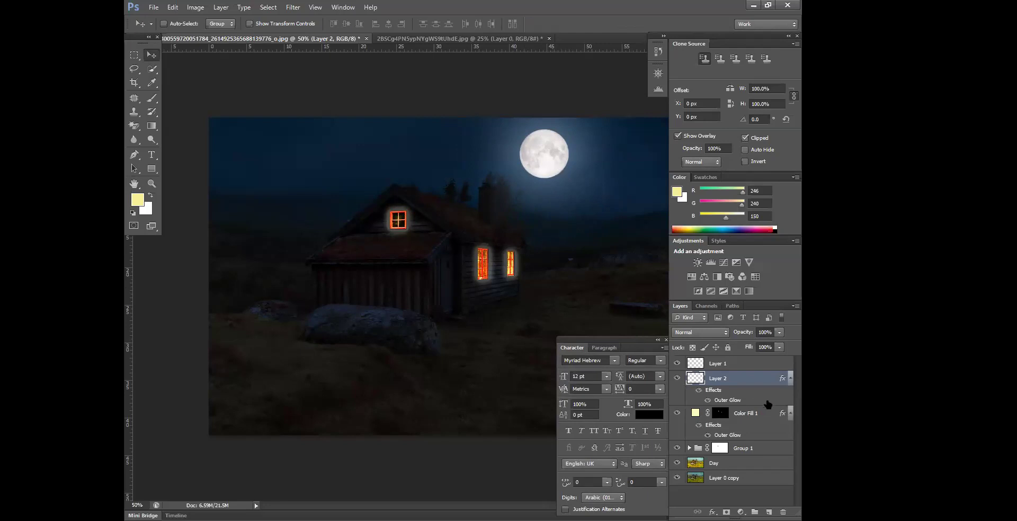
Add a new layer above the moon layer and brush pale yellow onto the cabin wall just below the two side windows.
left_click(768, 513)
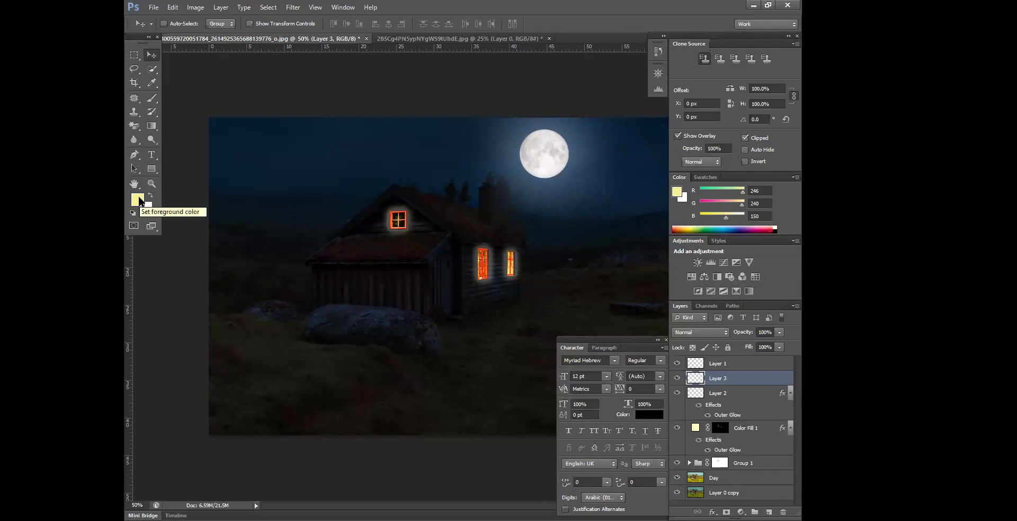
left_click(152, 98)
mouse_move(480, 284)
left_mouse_down()
mouse_move(510, 283)
mouse_move(510, 299)
mouse_move(481, 300)
mouse_move(479, 284)
mouse_move(517, 279)
mouse_move(482, 290)
mouse_move(474, 279)
mouse_move(484, 303)
mouse_move(491, 291)
mouse_move(503, 296)
left_mouse_up()
key("ctrl+z")
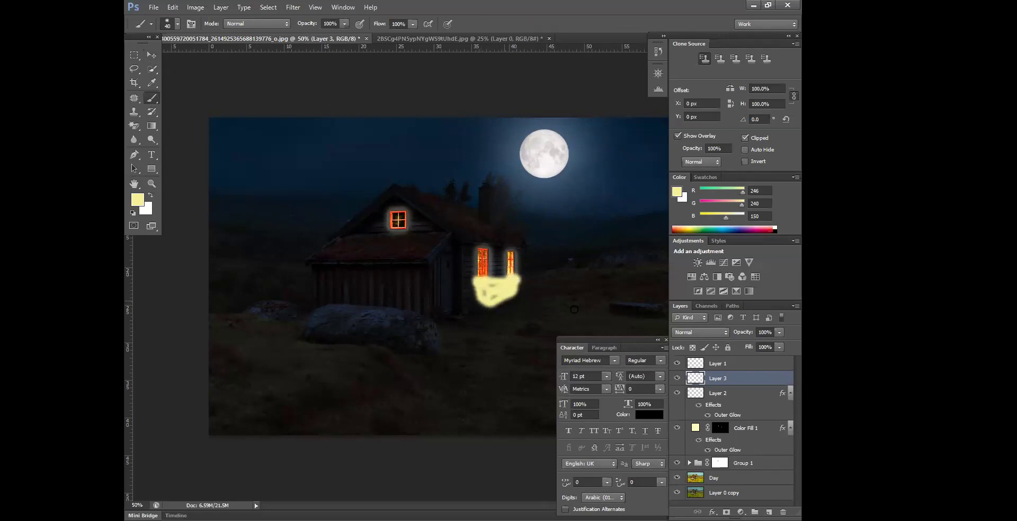
left_click(734, 364)
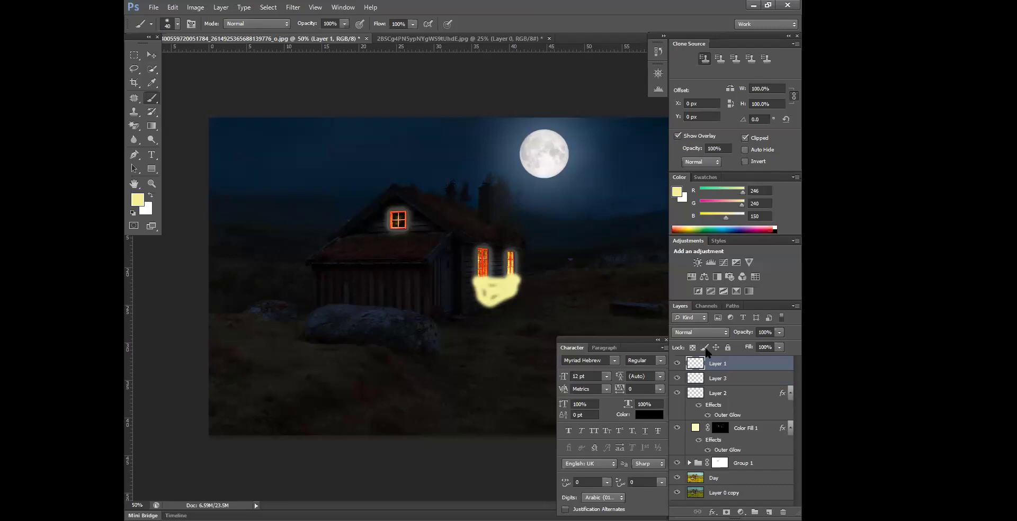
left_click(700, 332)
left_click(699, 188)
key("2")
left_click(172, 6)
left_click(185, 39)
left_click(172, 7)
left_click(185, 39)
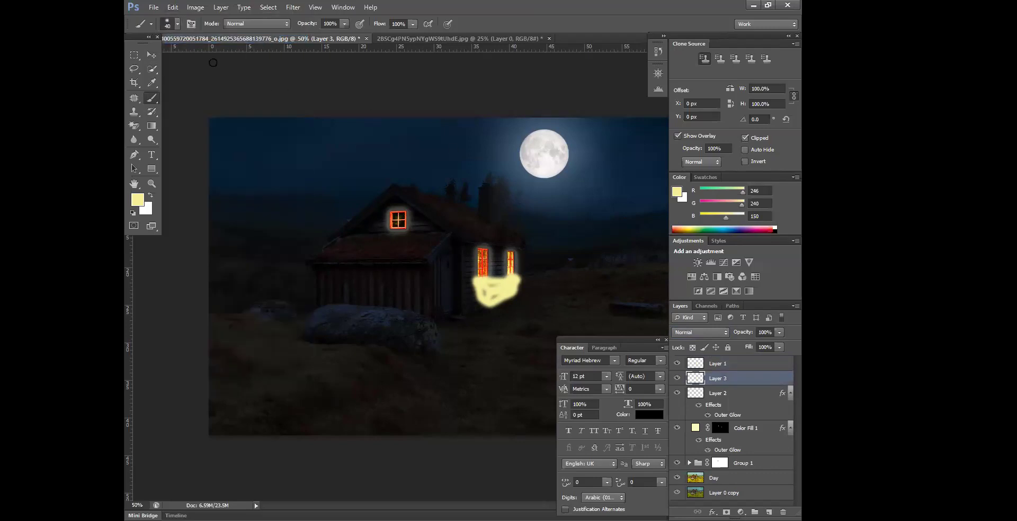
Set Layer 3 to Overlay and brush pale yellow light over the ground in front of the two side windows.
left_click(700, 328)
left_click(694, 177)
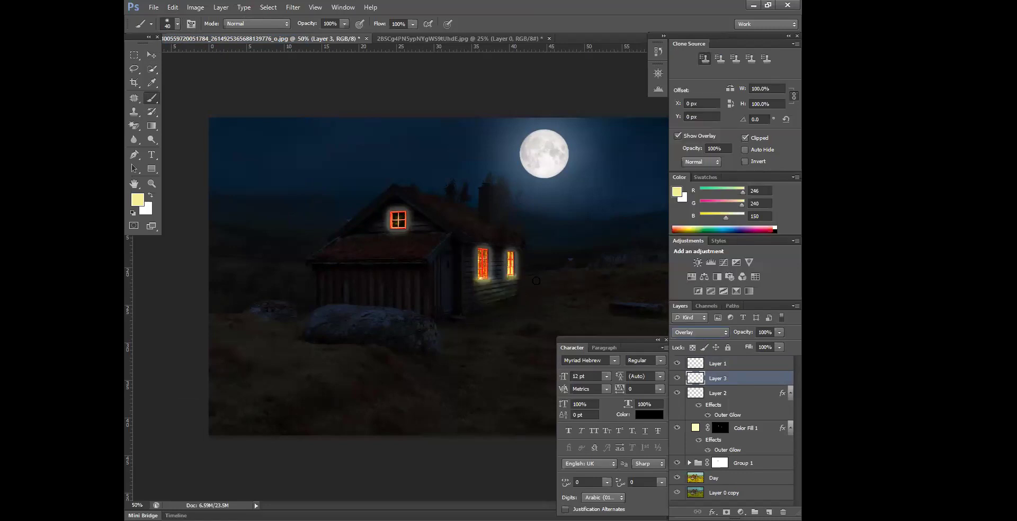
key("ctrl+plus")
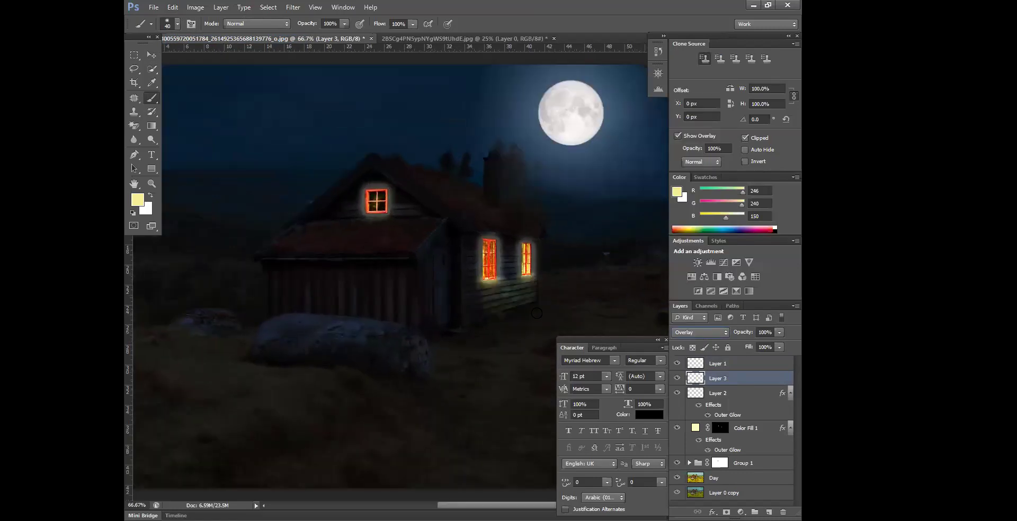
mouse_move(537, 306)
left_mouse_down()
mouse_move(500, 333)
mouse_move(537, 311)
left_mouse_up()
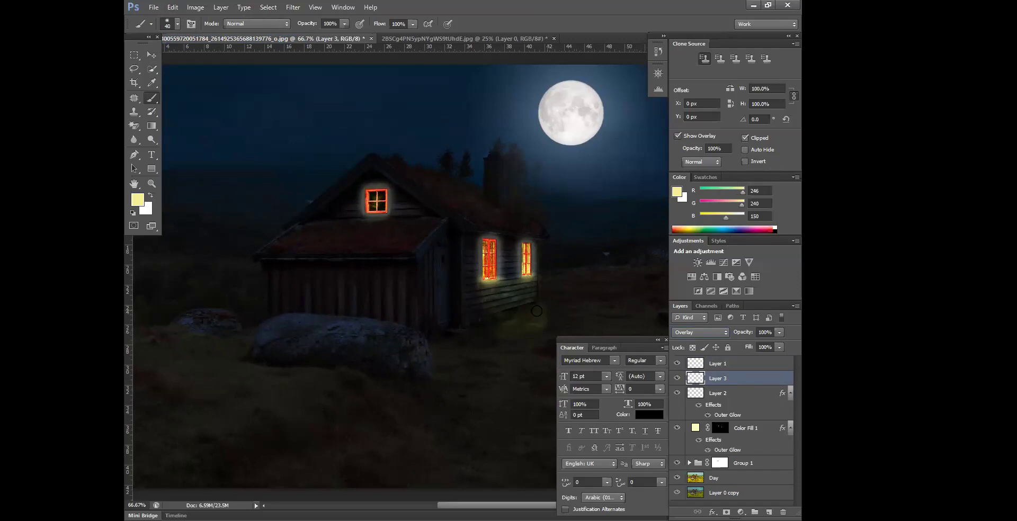
key("ctrl+minus")
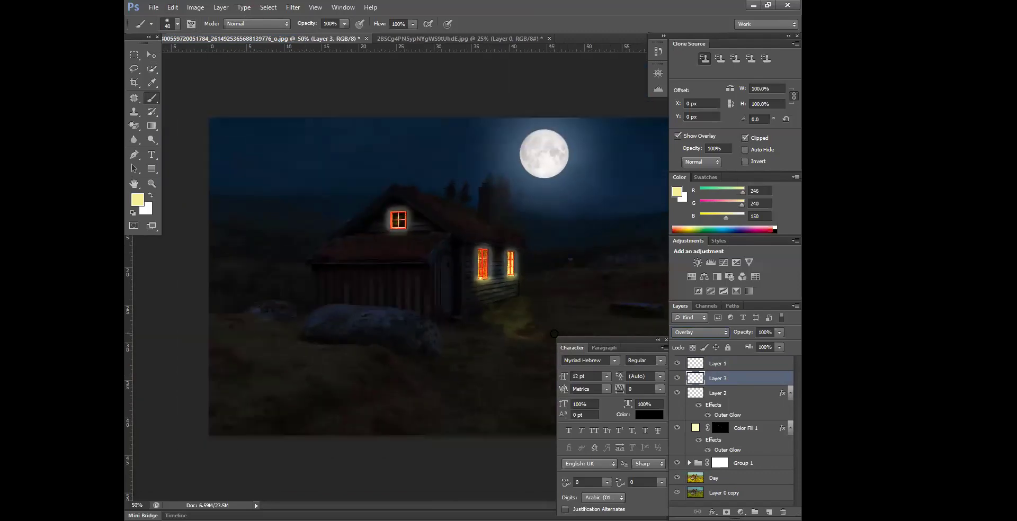
mouse_move(475, 311)
left_mouse_down()
mouse_move(487, 335)
mouse_move(484, 323)
mouse_move(516, 342)
mouse_move(482, 311)
mouse_move(513, 338)
mouse_move(485, 329)
mouse_move(493, 323)
mouse_move(531, 344)
mouse_move(526, 305)
mouse_move(539, 330)
left_mouse_up()
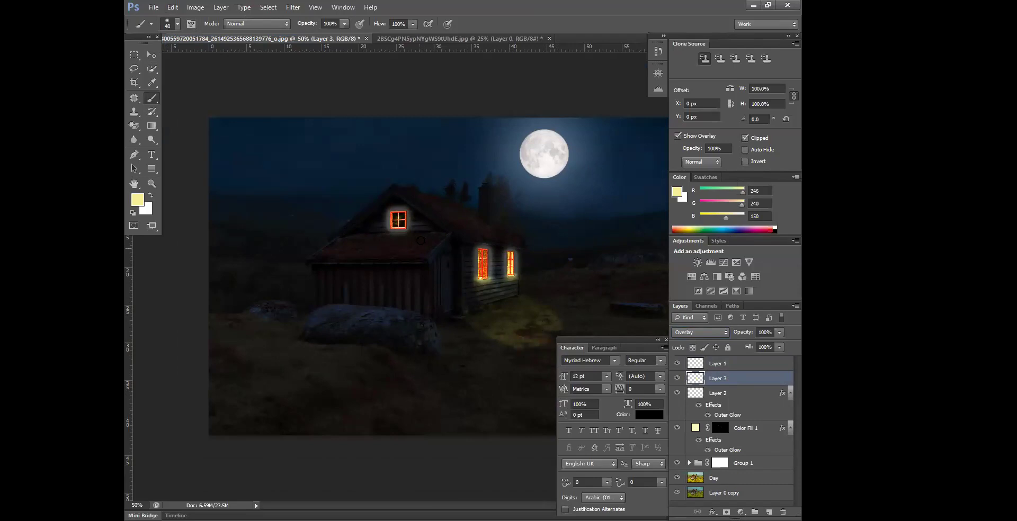
Paint soft light over the cabin roof, the distant hillside and the trees by the chimney with a 300 px brush at 0% hardness.
key("bracketright")
key("bracketright")
left_click(178, 24)
left_click(146, 154)
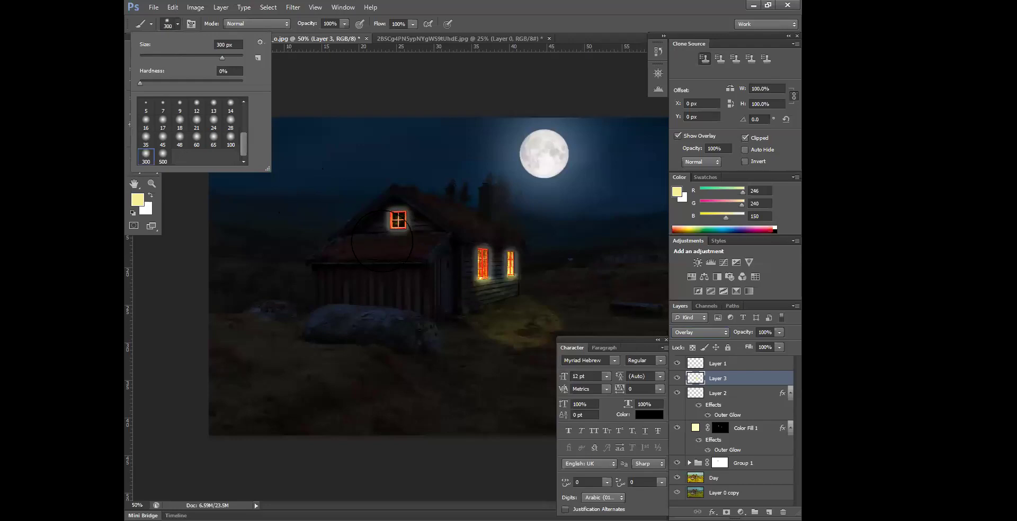
left_click(384, 242)
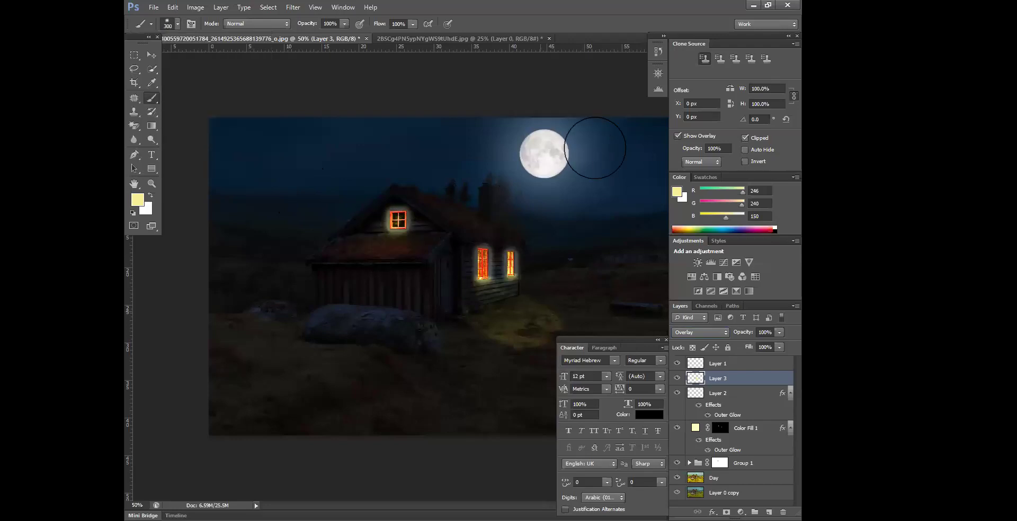
left_click_drag(617, 254, 645, 244)
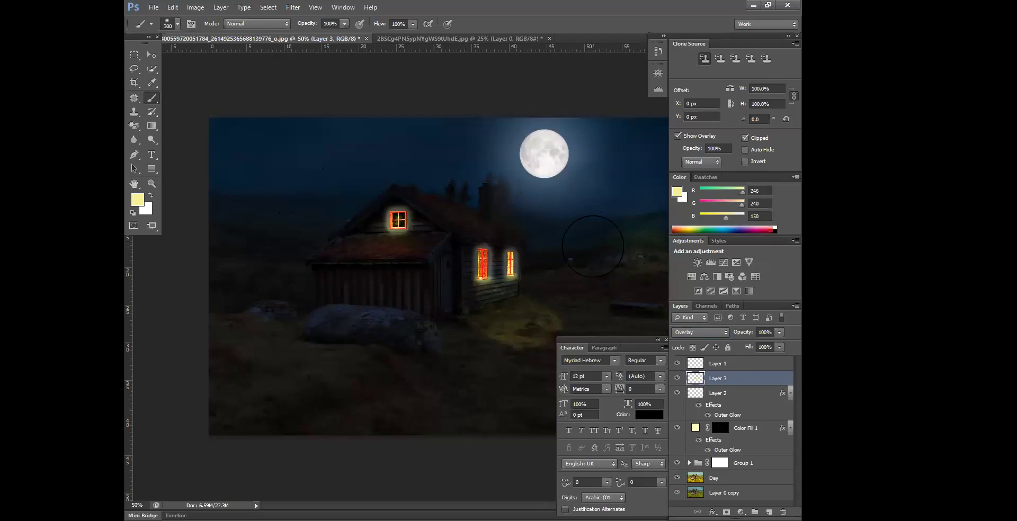
left_click_drag(479, 155, 490, 198)
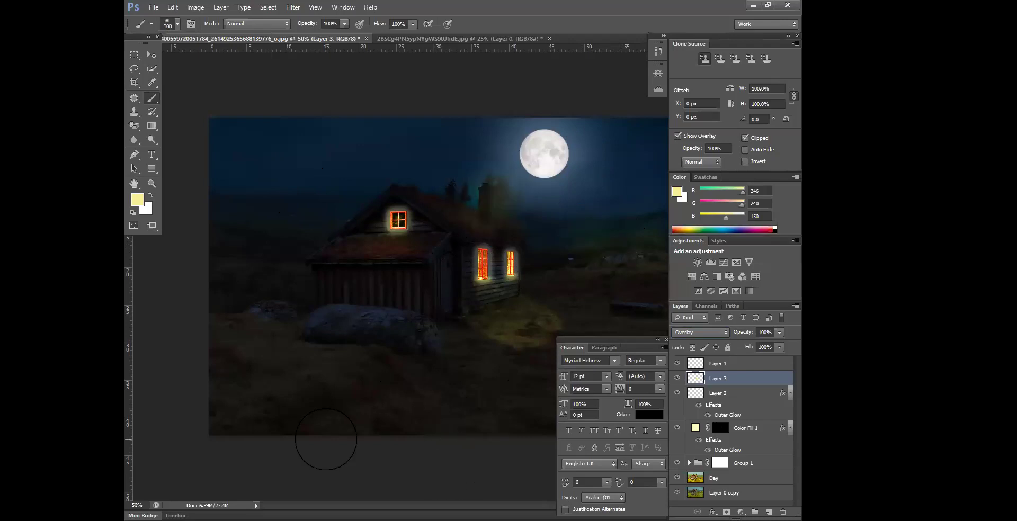
left_click_drag(328, 183, 335, 209)
key("ctrl+z")
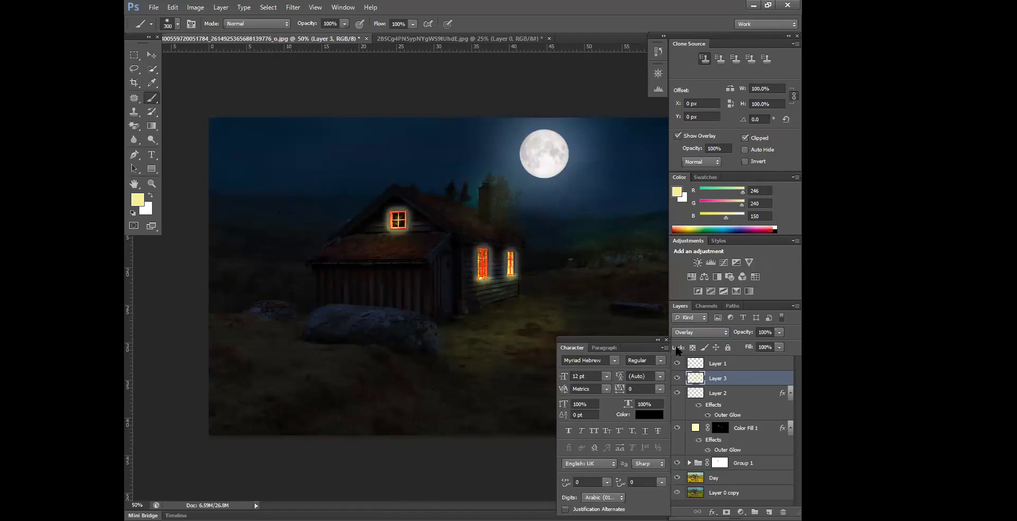
Move the Character panel out of the way and brush more soft light over the hillside and ground beside the cabin.
left_click_drag(625, 341, 679, 347)
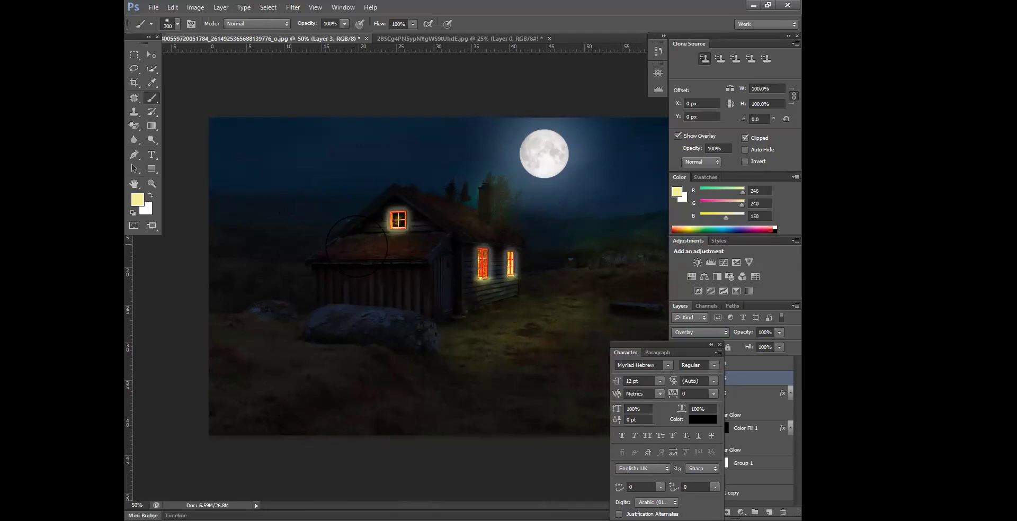
mouse_move(588, 199)
left_mouse_down()
mouse_move(611, 255)
mouse_move(613, 235)
mouse_move(582, 233)
left_mouse_up()
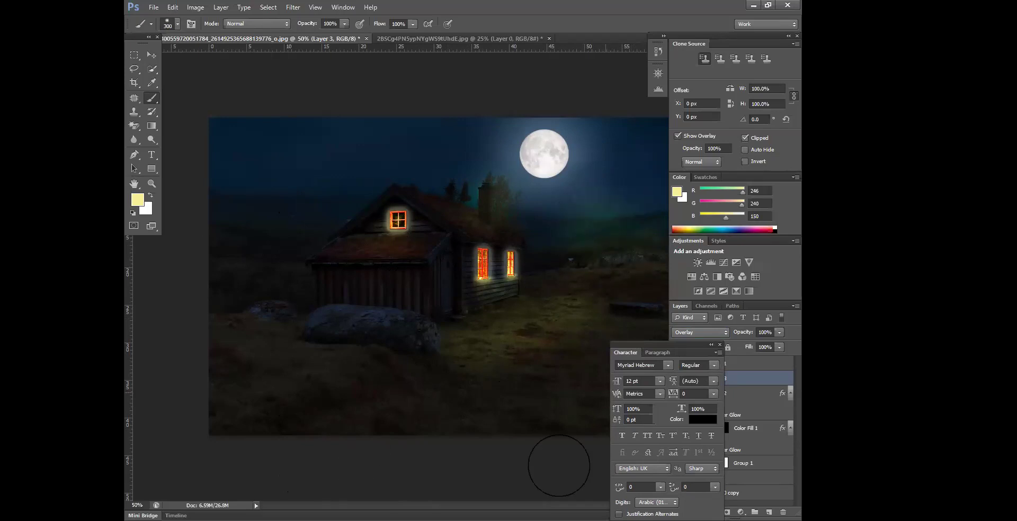
mouse_move(631, 246)
left_mouse_down()
mouse_move(574, 255)
mouse_move(553, 278)
left_mouse_up()
key("ctrl+minus")
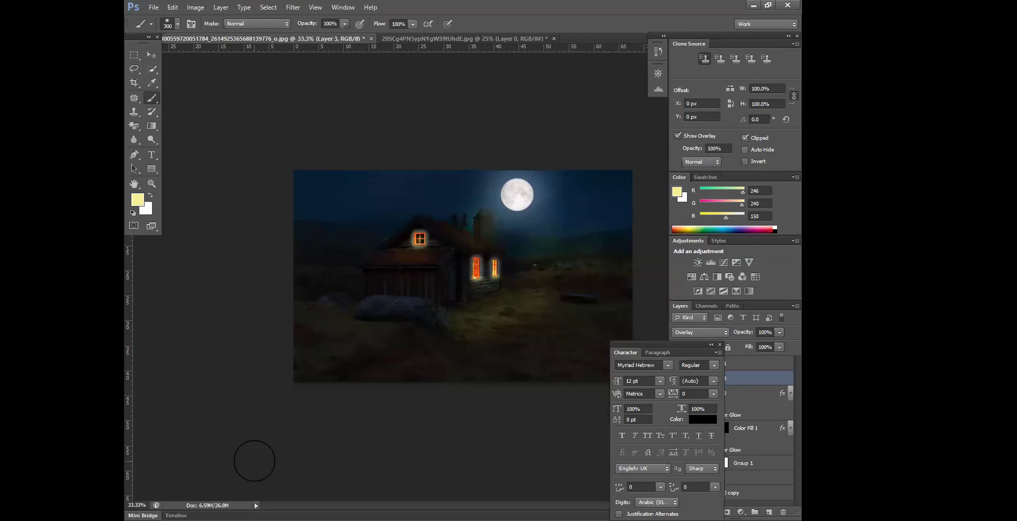
left_click_drag(653, 348, 606, 332)
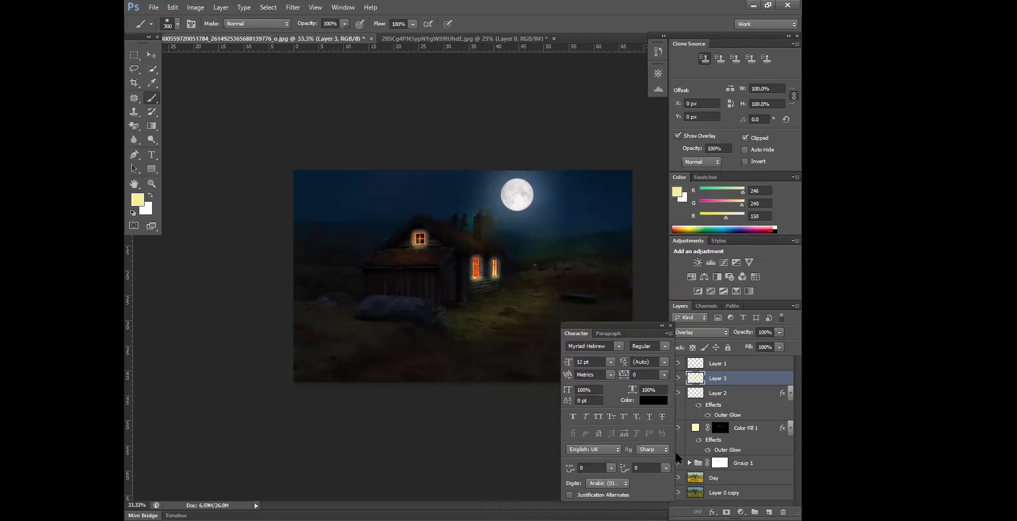
Open a second window of the cabin document and tile the open documents side by side.
left_click(306, 14)
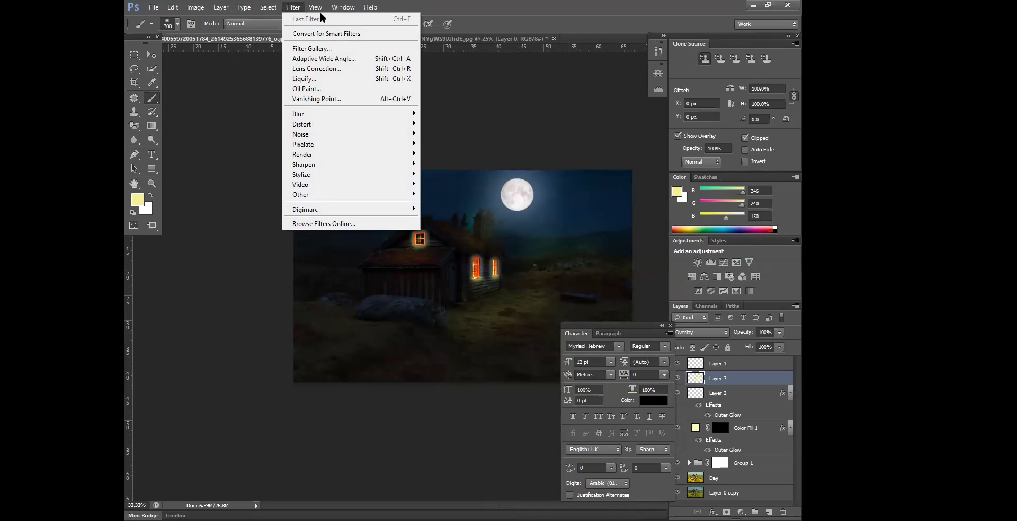
mouse_move(321, 11)
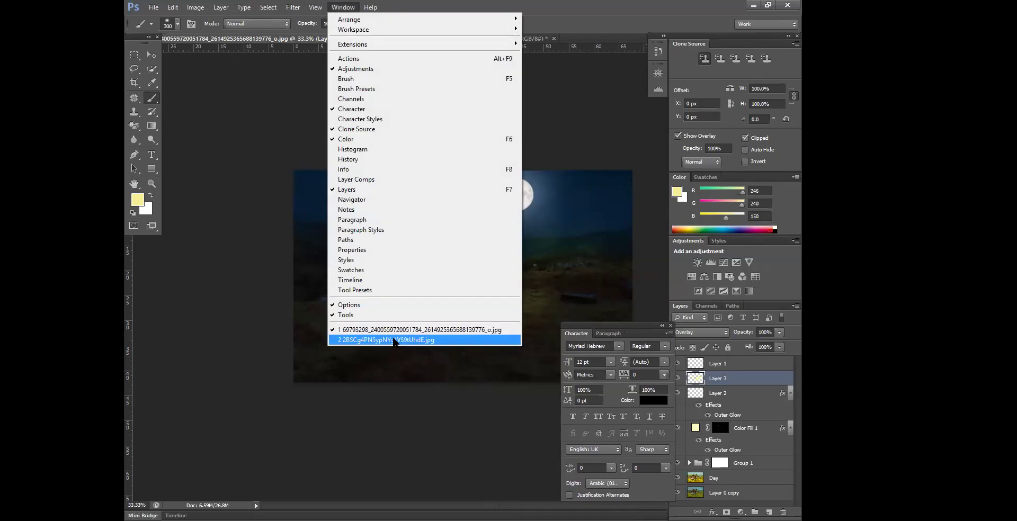
mouse_move(397, 19)
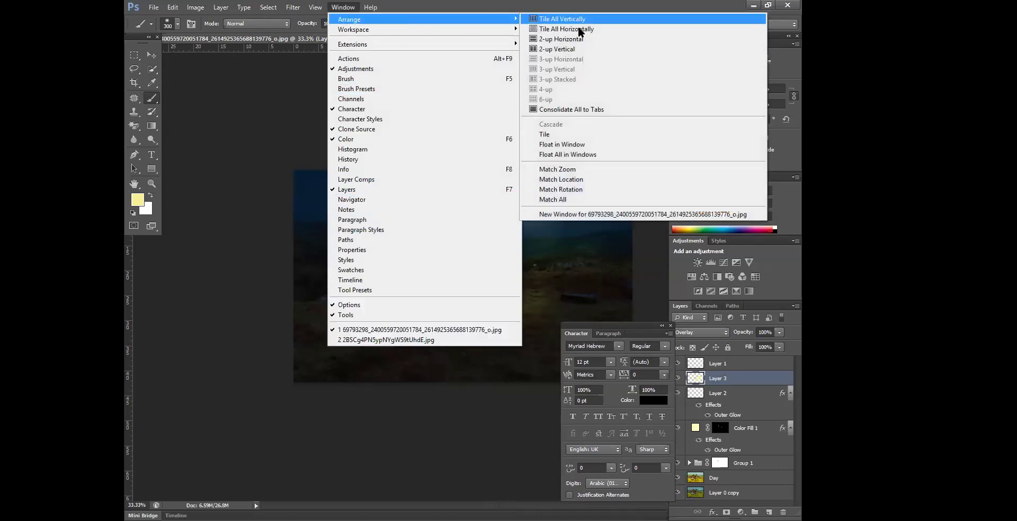
left_click(567, 215)
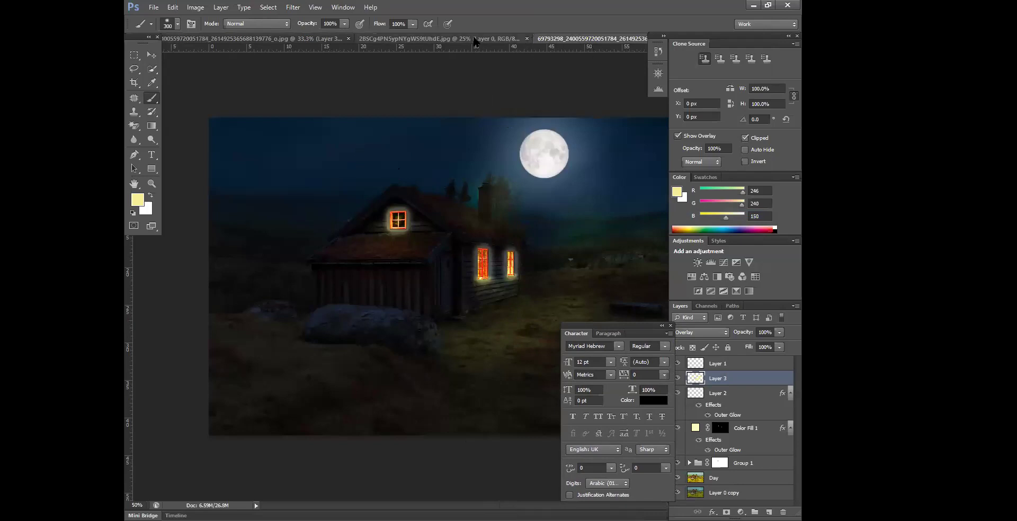
left_click(342, 7)
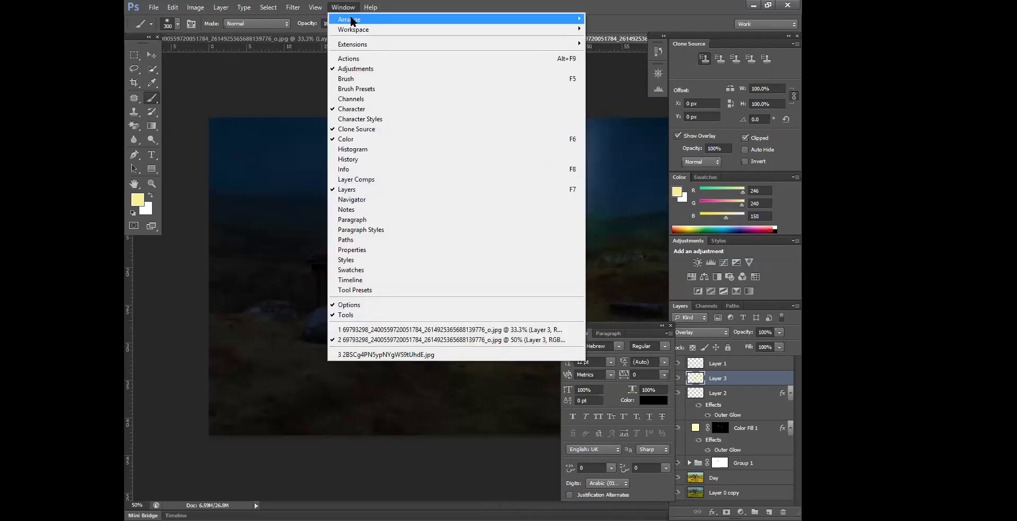
left_click(200, 56)
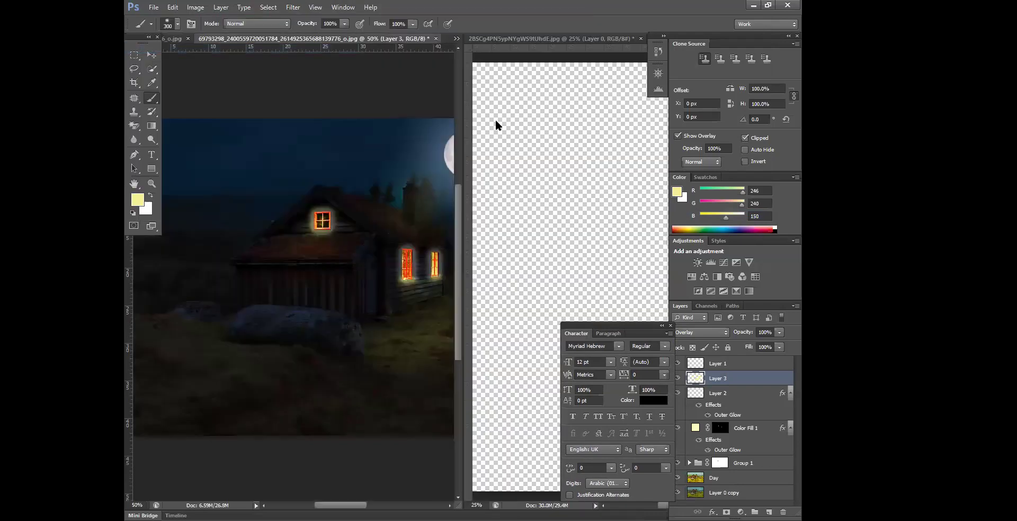
Close the Character panel and briefly hide Group 1 to compare the cabin scene with and without the night effect.
key("Tab")
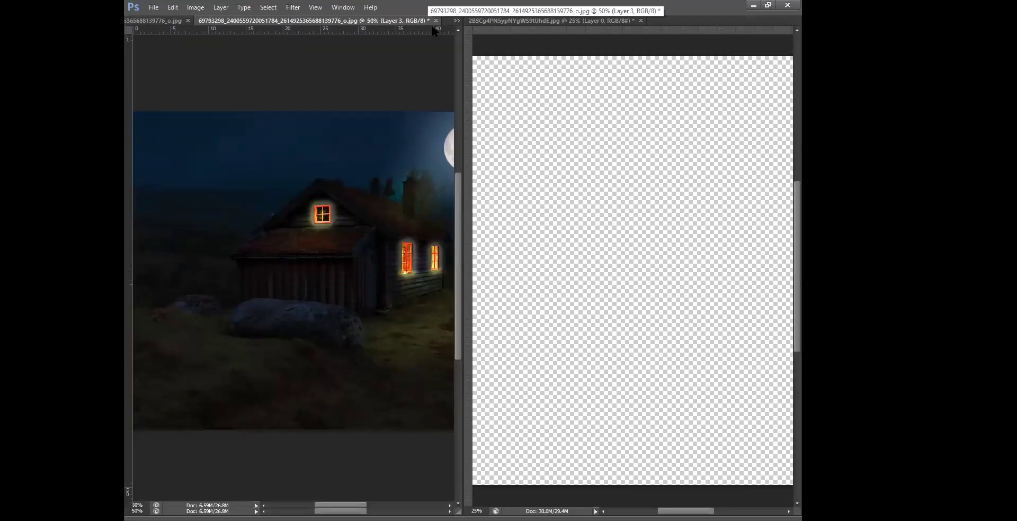
key("Tab")
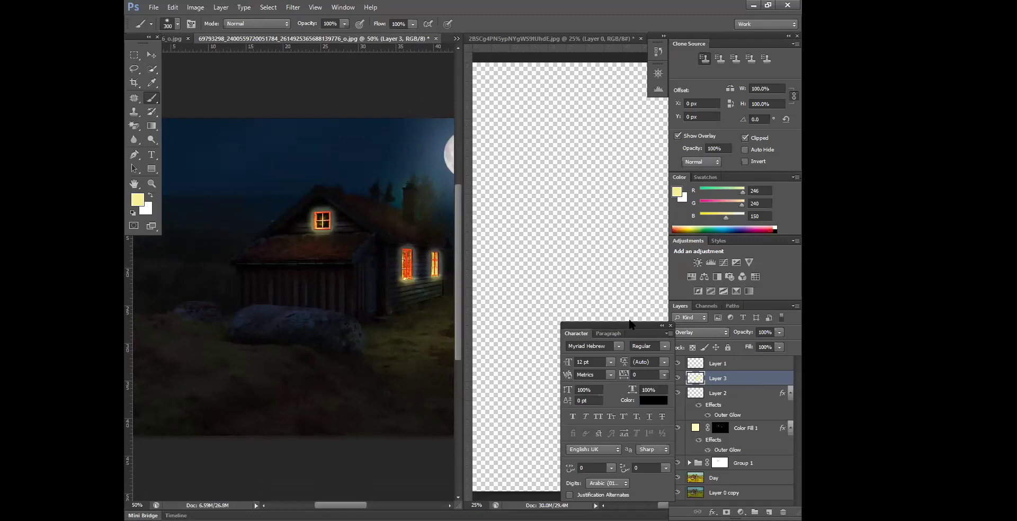
left_click(670, 326)
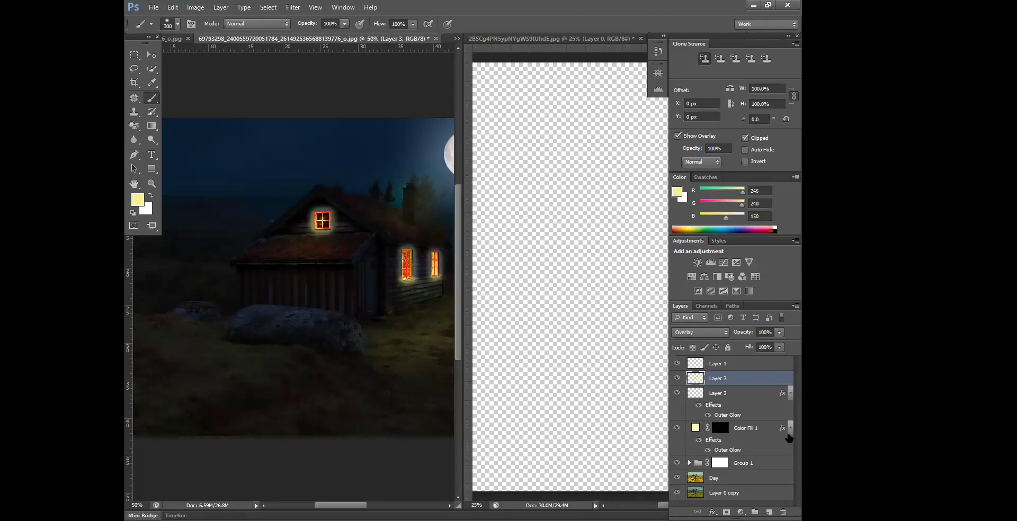
left_click(676, 463)
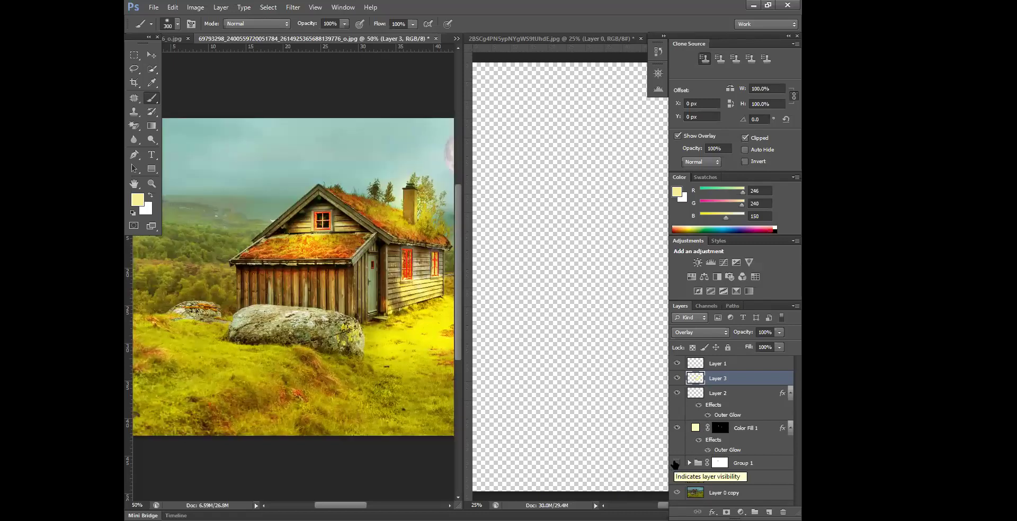
key("ctrl+z")
Detach the empty moon image document into a floating window and close it without saving changes.
key("ctrl+minus")
key("ctrl+minus")
left_click_drag(609, 39, 447, 90)
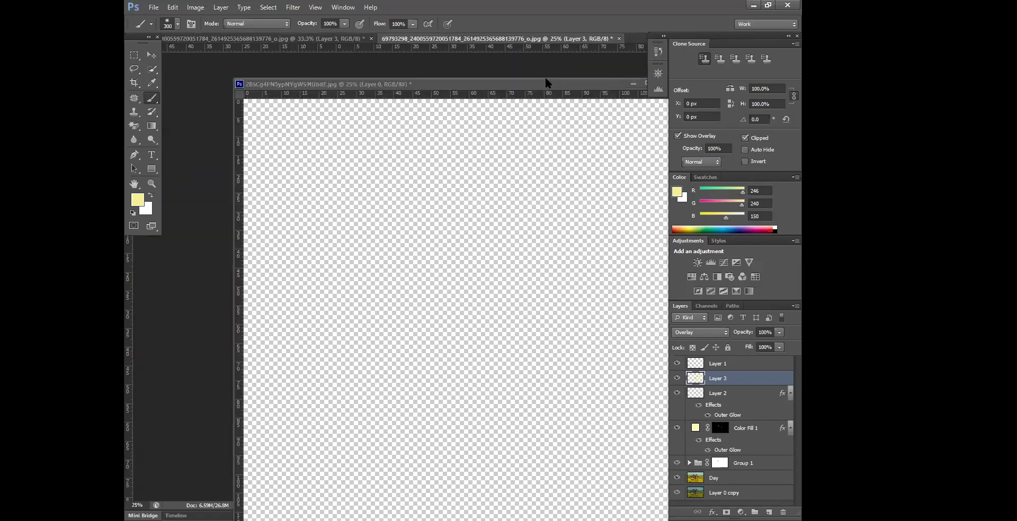
key("ctrl+w")
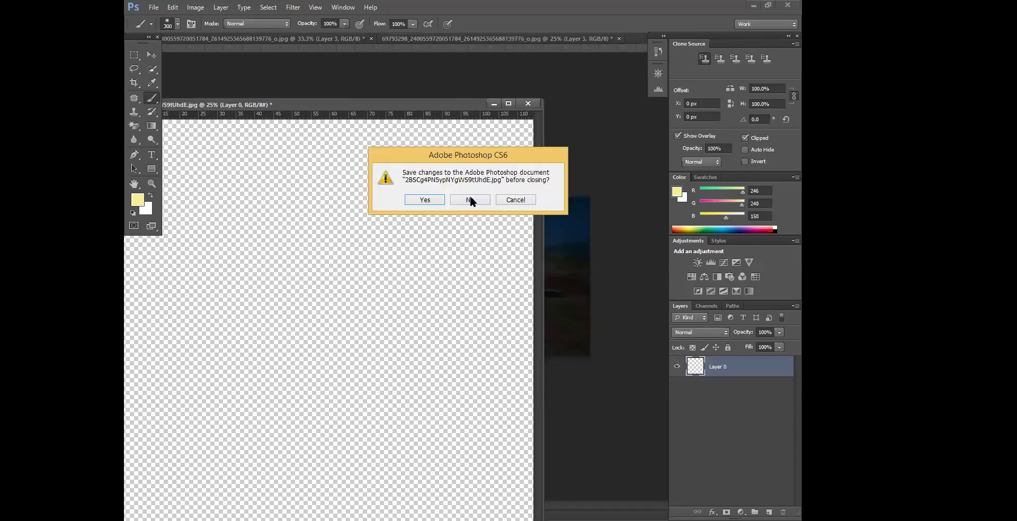
left_click(469, 198)
key("ctrl+plus")
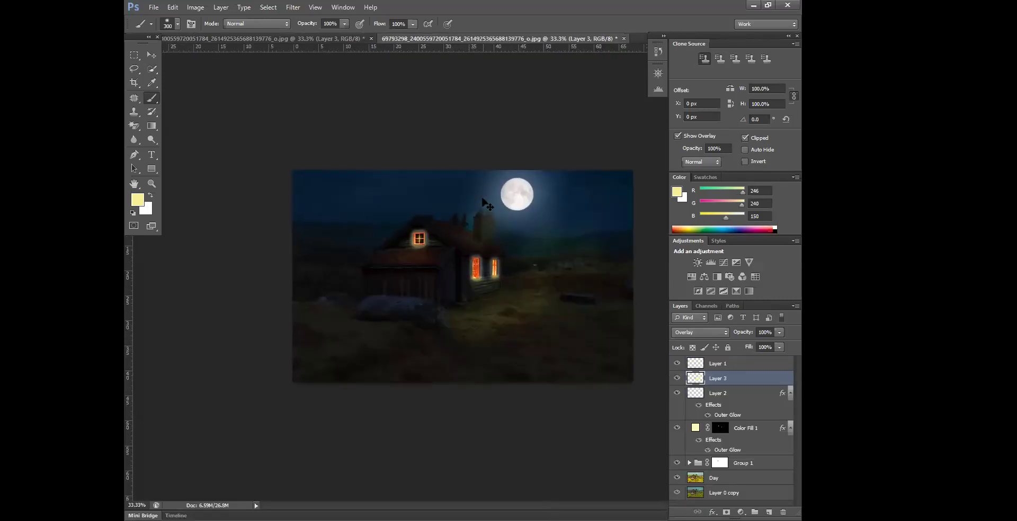
Save the layered night scene on the desktop as a Photoshop file named Night.
left_click(307, 38)
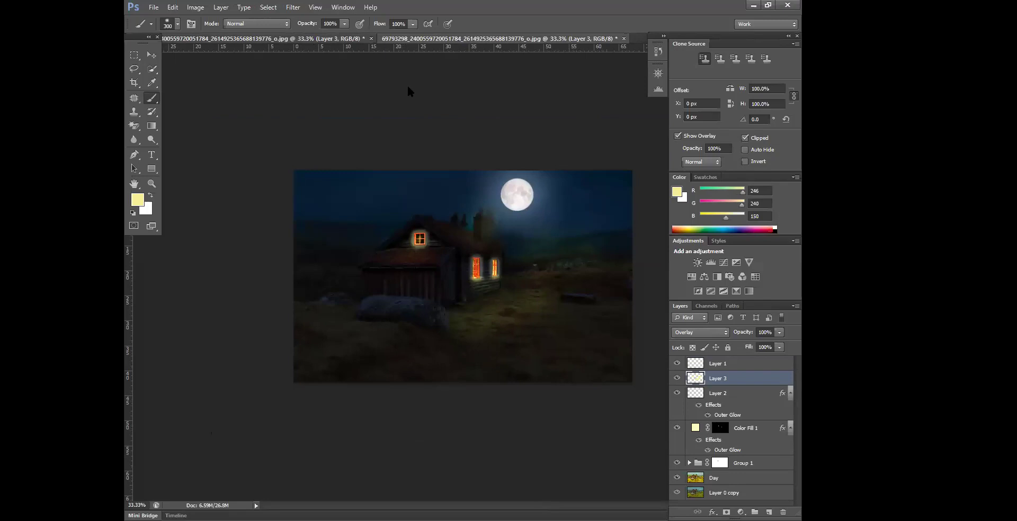
left_click(423, 41)
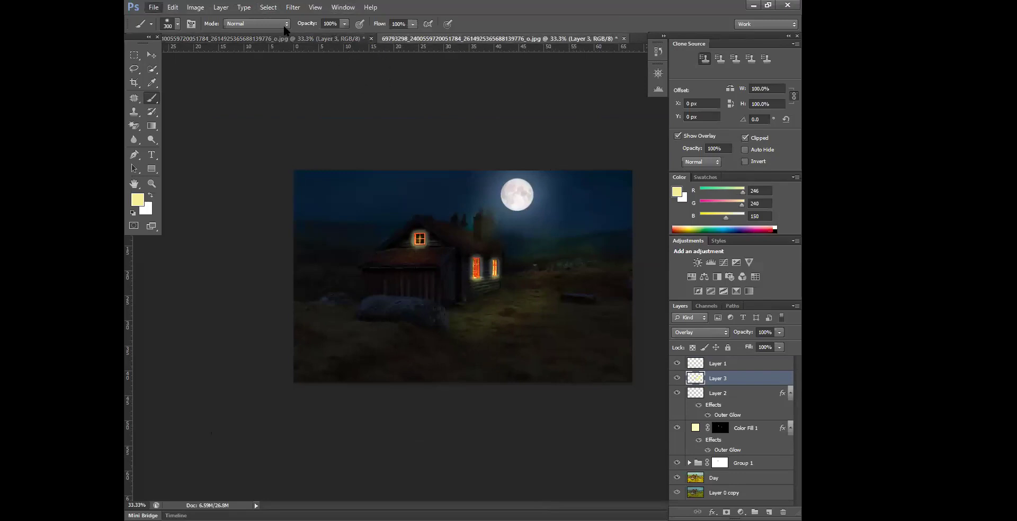
left_click(154, 8)
left_click(375, 31)
key("alt+f")
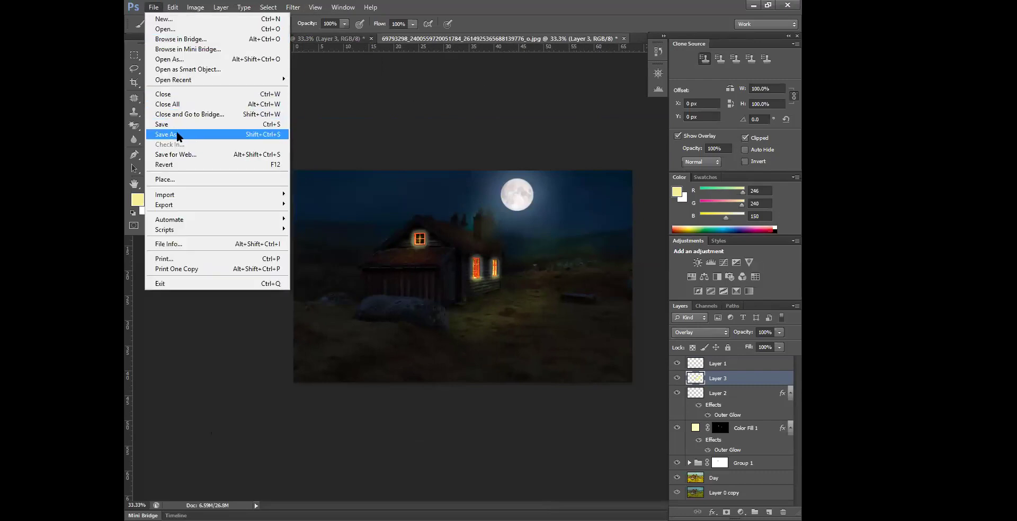
left_click(179, 136)
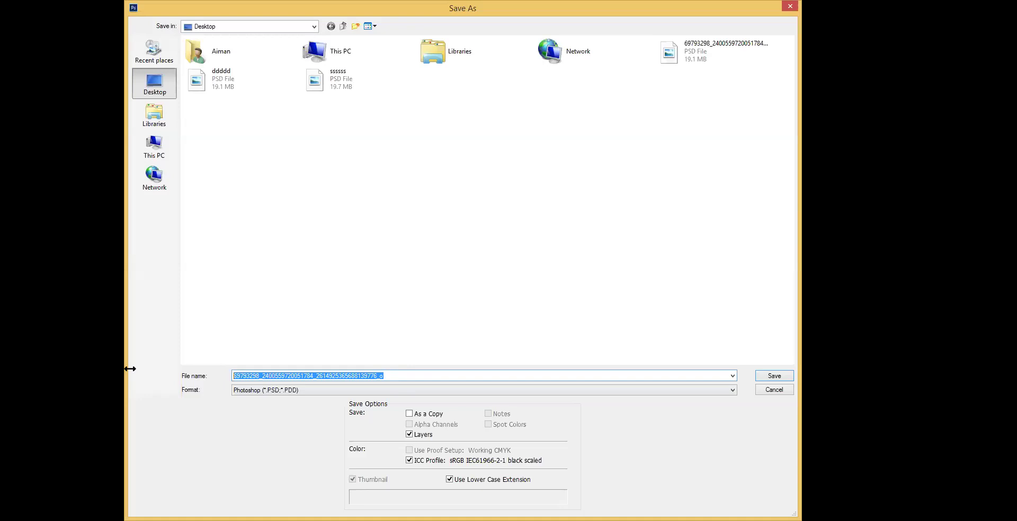
type("Night")
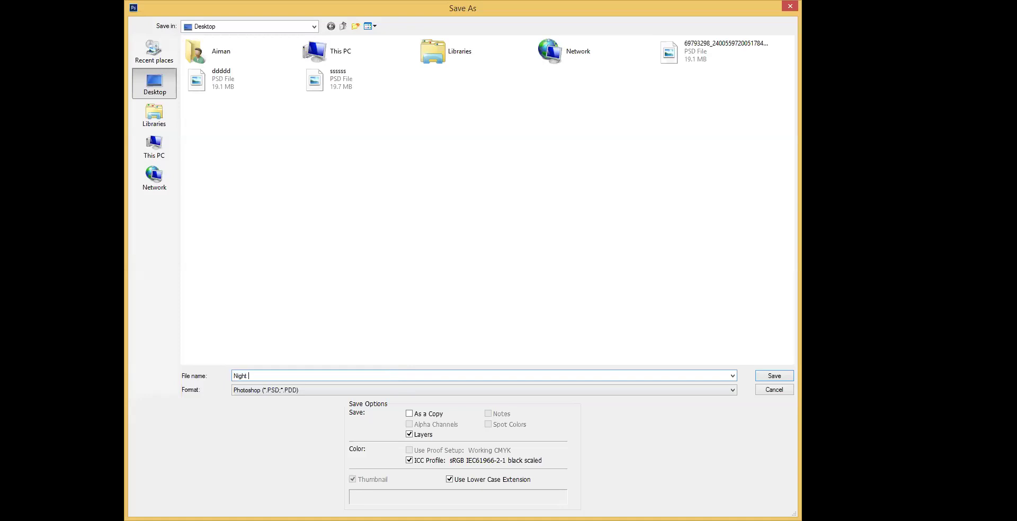
left_click(762, 378)
left_click(579, 162)
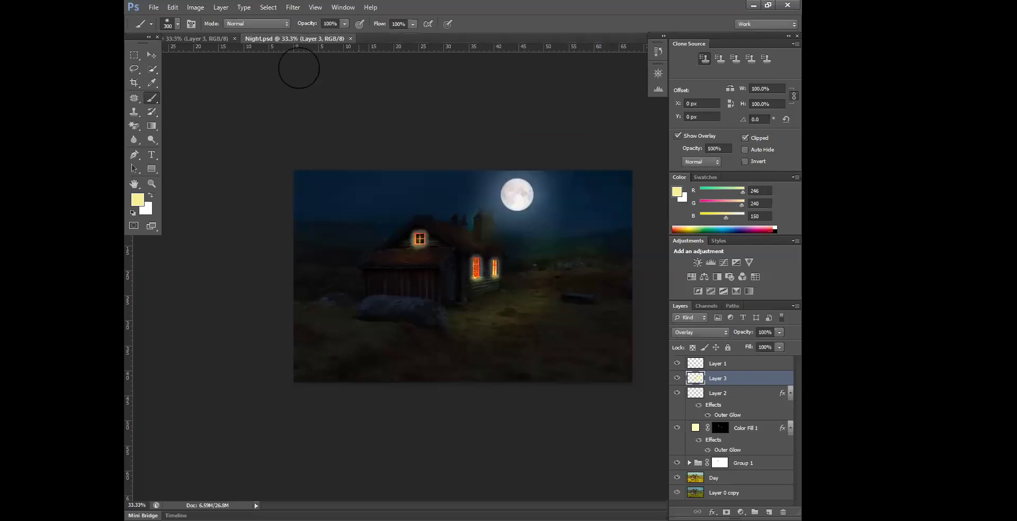
Open the original cabin JPG from the desktop and detach it and Night.psd into floating windows.
left_click(154, 7)
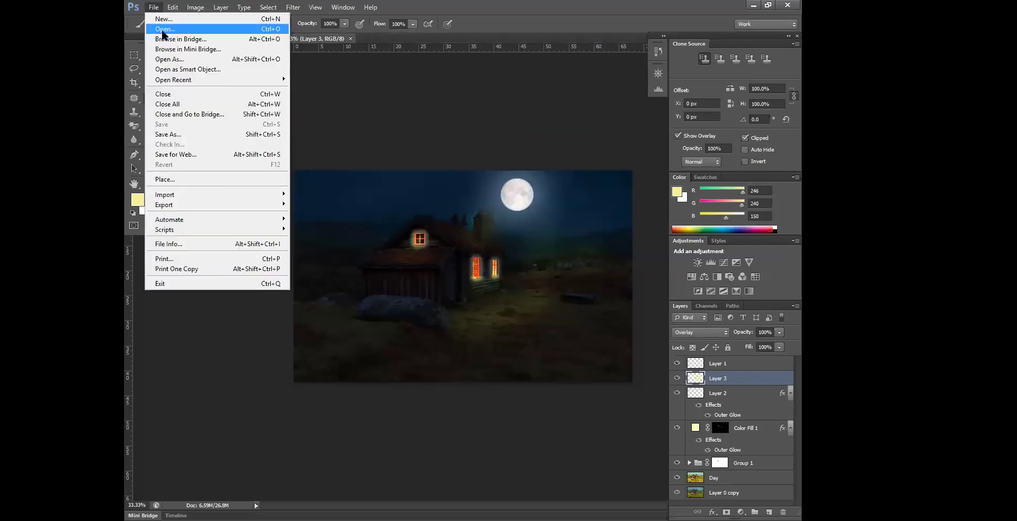
left_click(163, 30)
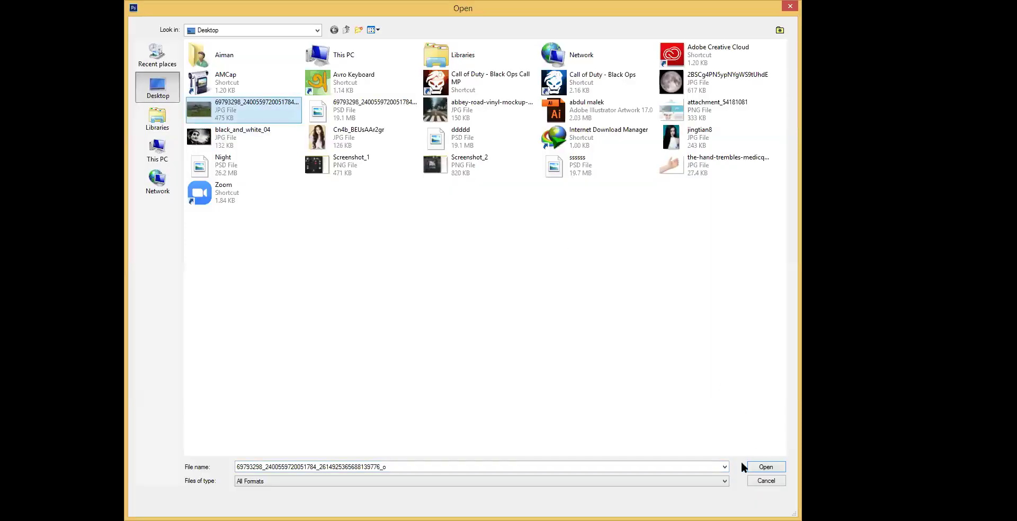
left_click(766, 467)
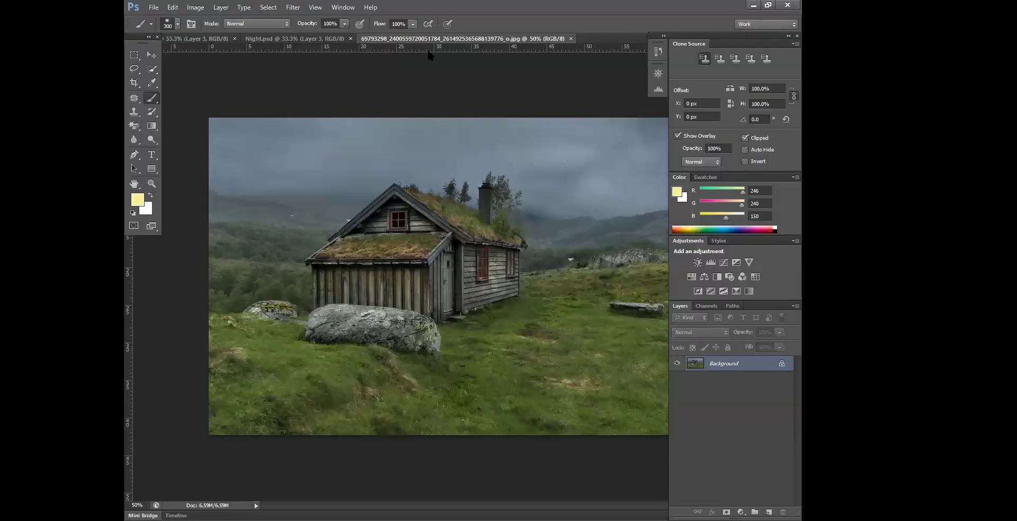
left_click_drag(407, 39, 465, 97)
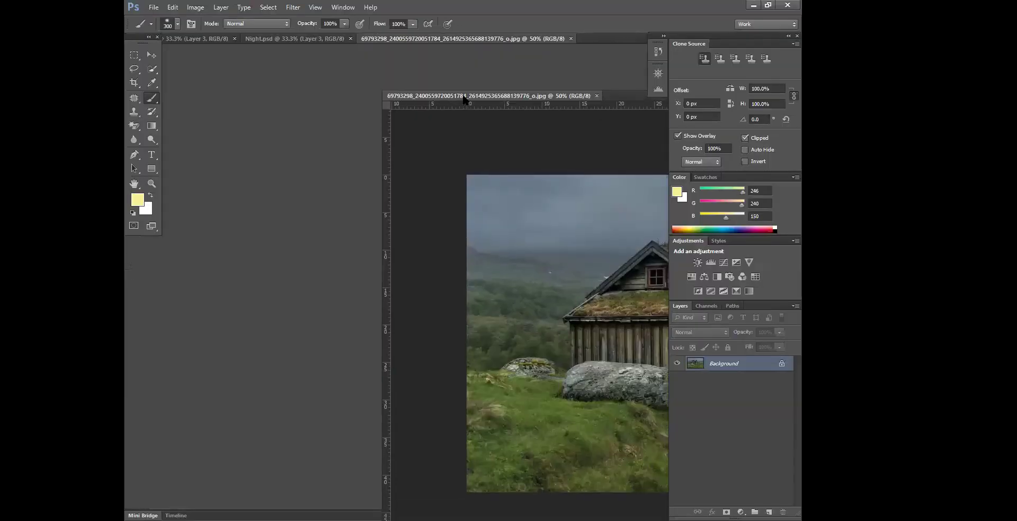
left_click_drag(297, 39, 376, 143)
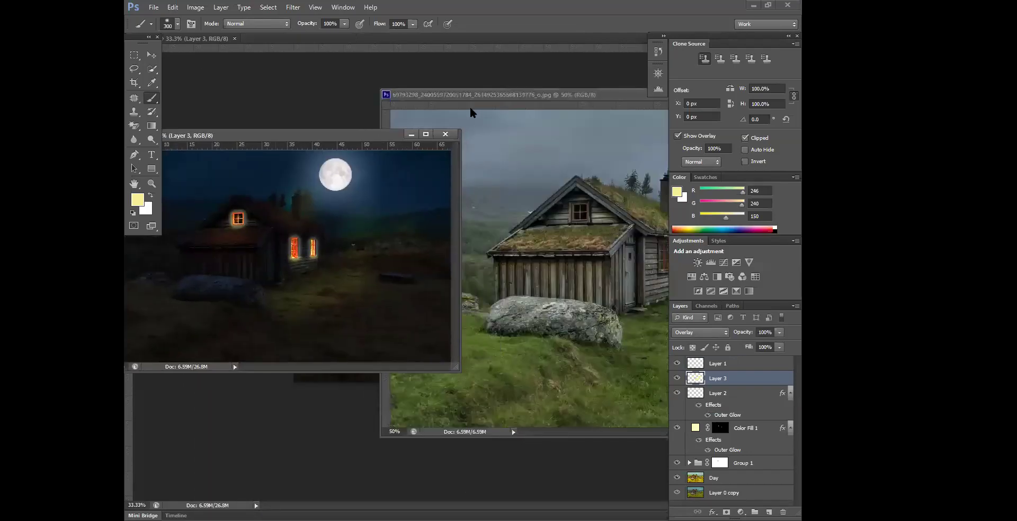
Zoom the original cabin photo out to 25%, move its window clear of Night.psd, and hide the panels.
left_click(380, 114)
left_click_drag(427, 95, 256, 74)
key("ctrl+minus")
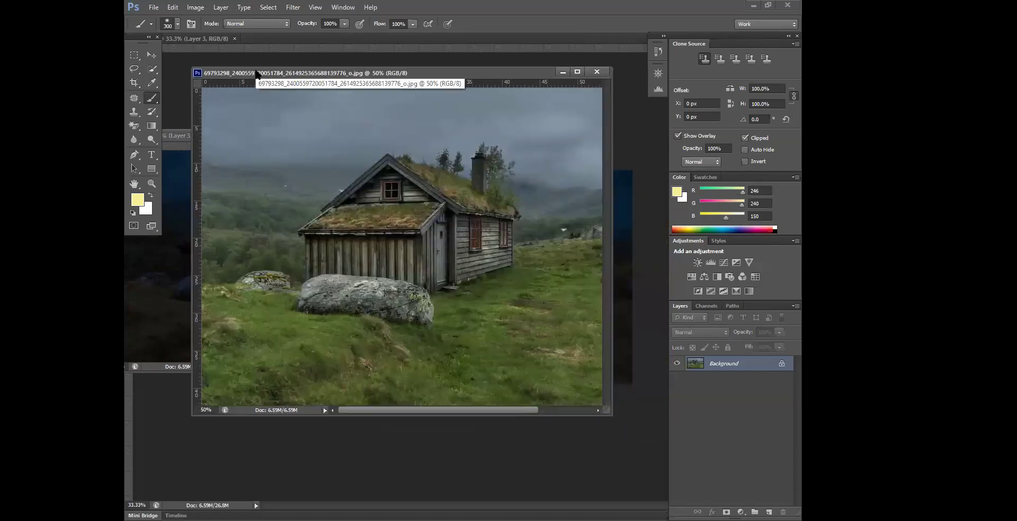
key("ctrl+minus")
left_click_drag(343, 77, 556, 81)
key("Tab")
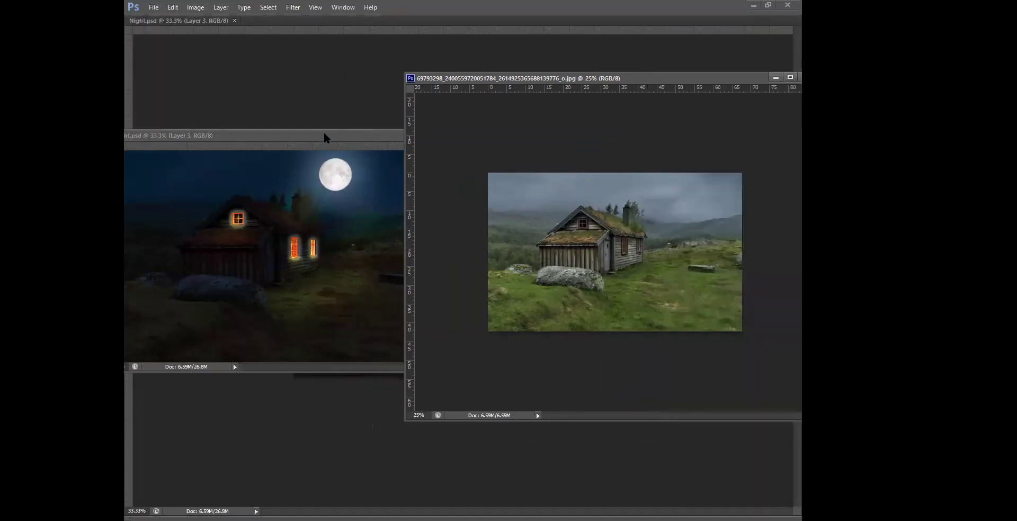
Reposition the Night.psd window, zoom it out to 25%, and narrow it so it no longer overlaps the original photo.
left_click_drag(324, 137, 356, 113)
key("ctrl+minus")
left_click_drag(498, 244, 390, 256)
key("ctrl+plus")
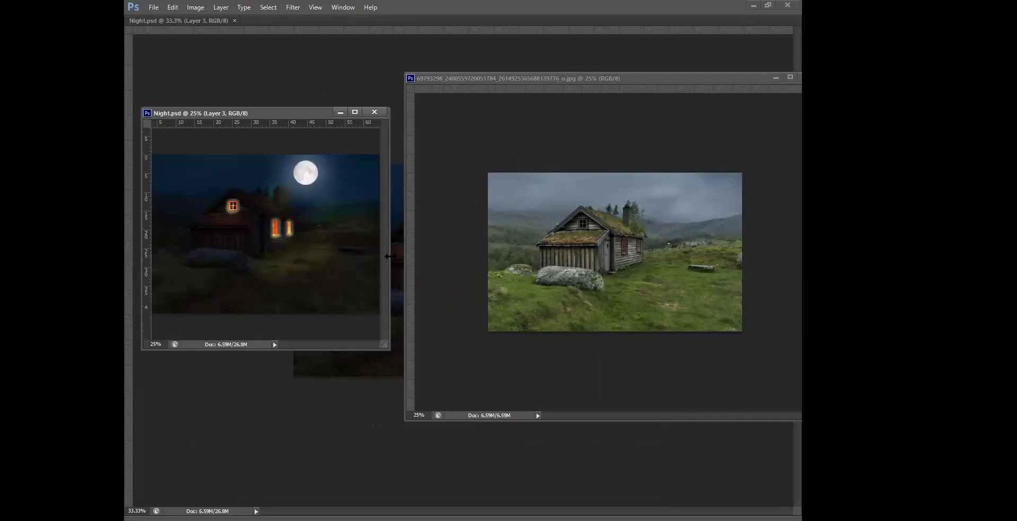
Resize the original photo's window, place it directly beside Night.psd, and zoom the photo to 33.3%.
left_click(691, 280)
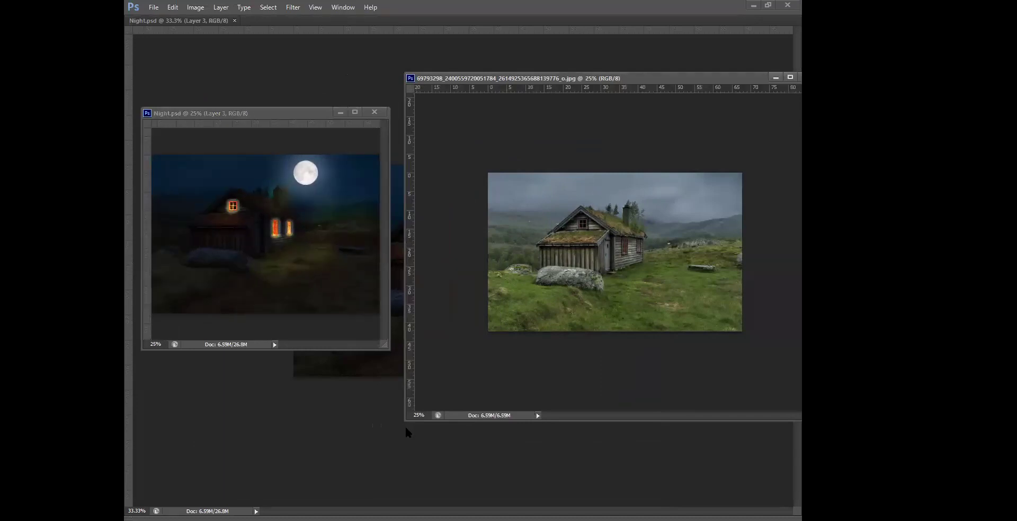
left_click_drag(405, 422, 568, 344)
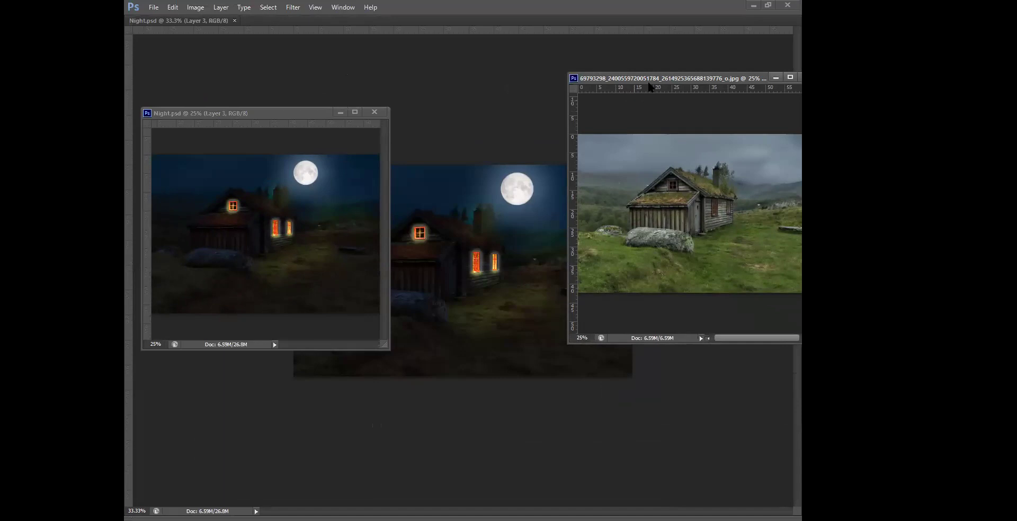
left_click_drag(652, 78, 480, 91)
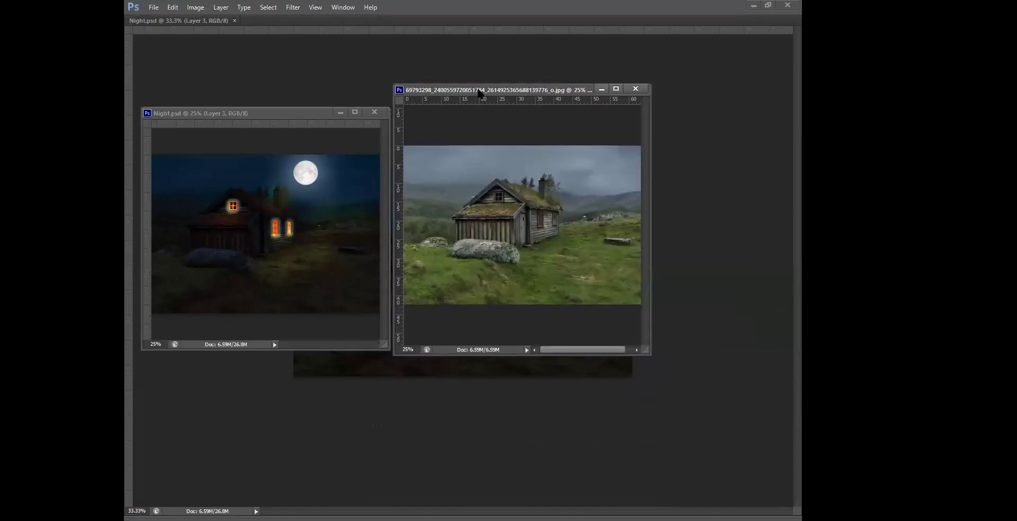
left_click_drag(650, 353, 720, 350)
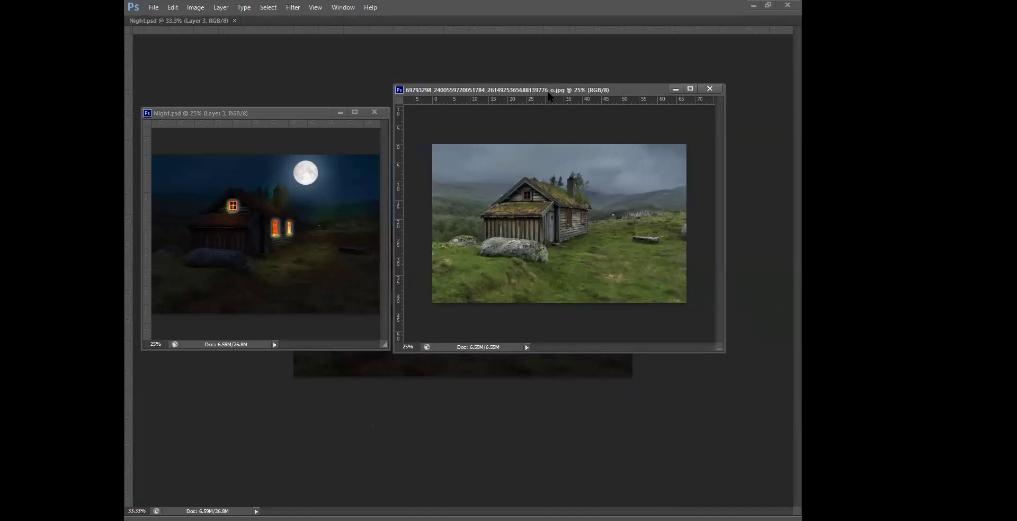
left_click_drag(549, 96, 552, 105)
key("ctrl+plus")
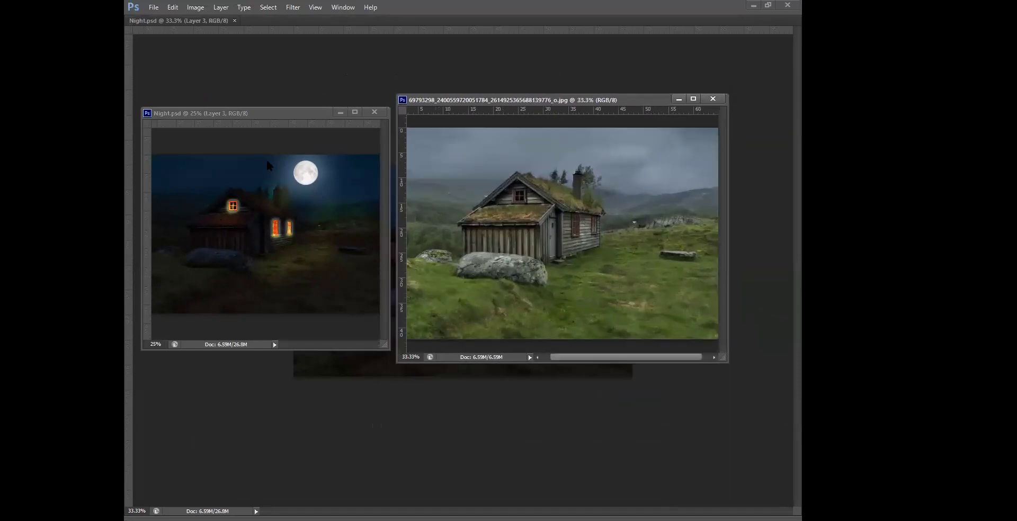
Shift the original photo's window further away from Night.psd and enlarge the Night.psd window to fill the freed space.
left_click(313, 114)
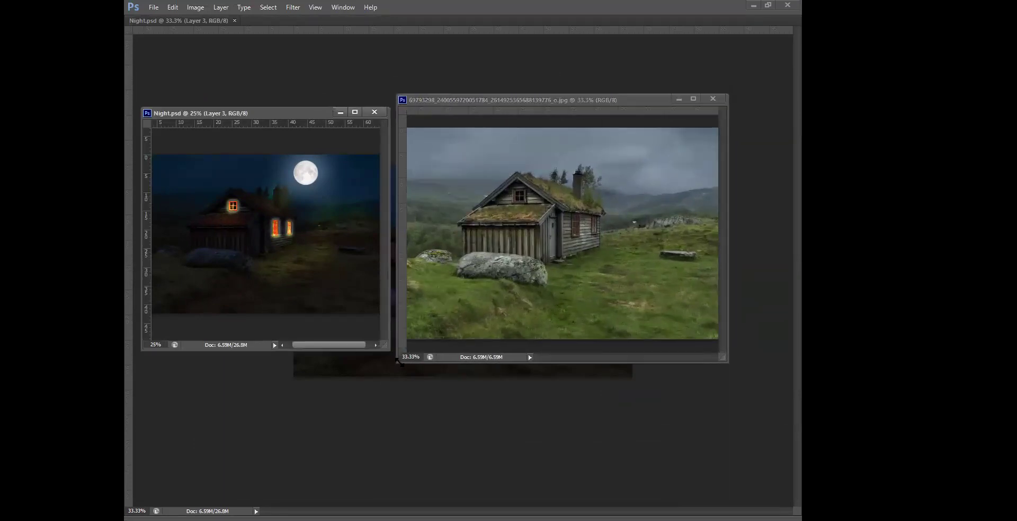
left_click_drag(397, 360, 395, 366)
left_click(579, 104)
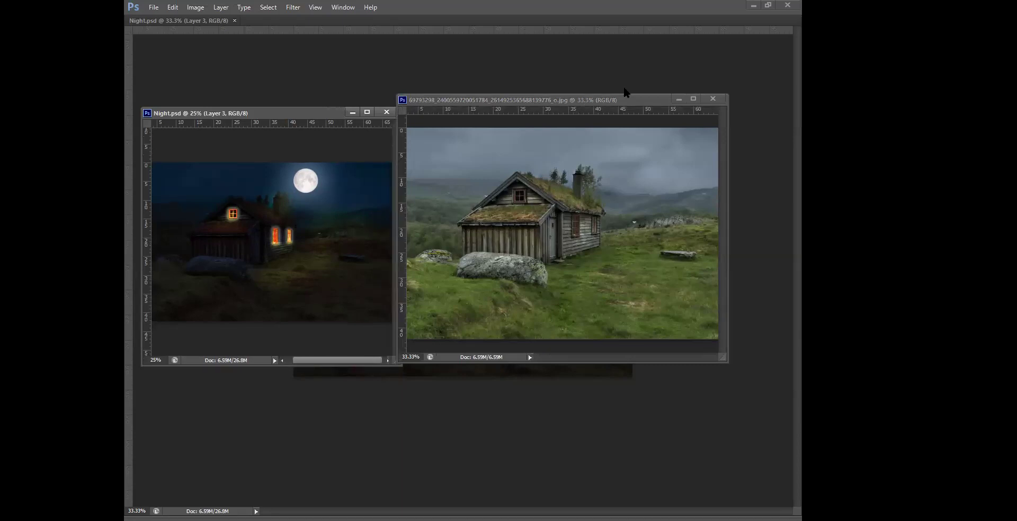
left_click_drag(625, 98, 689, 96)
left_click_drag(238, 113, 247, 86)
left_click_drag(403, 340, 454, 362)
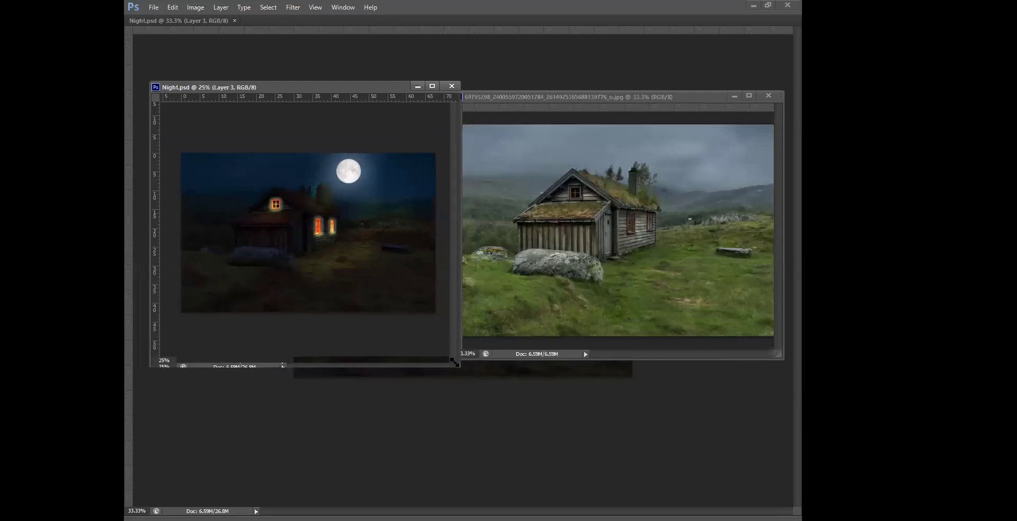
Zoom Night.psd to 33.3% and align the original photo's window level beside it.
key("ctrl+plus")
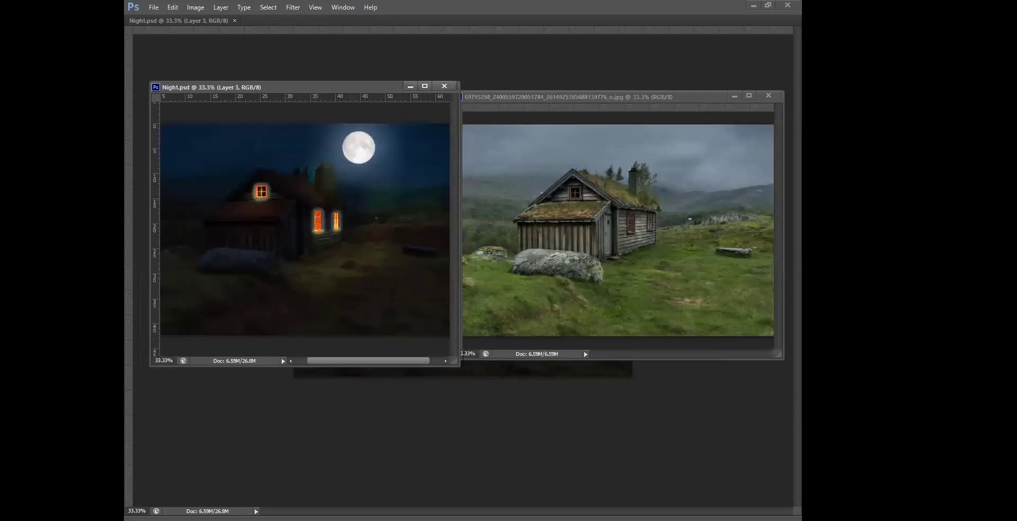
left_click(574, 94)
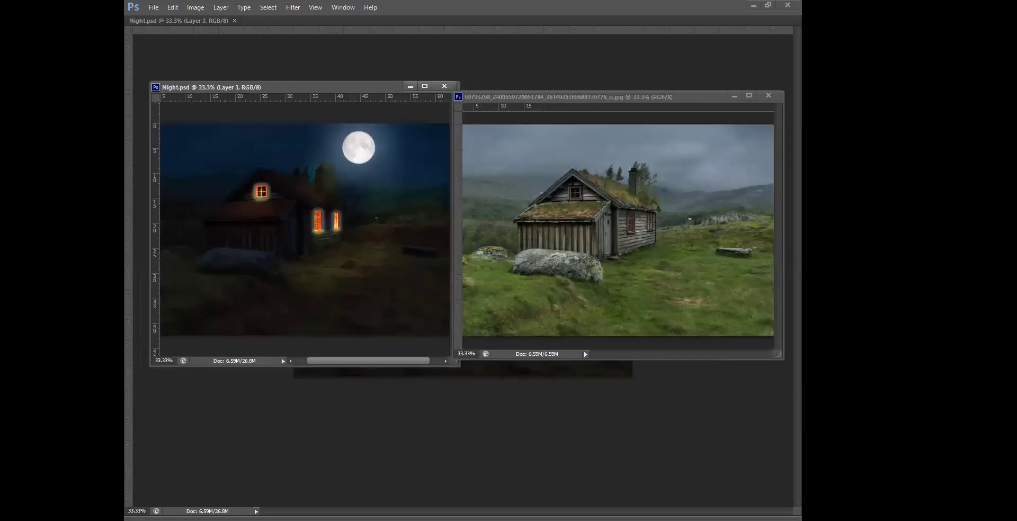
left_click_drag(574, 93, 577, 85)
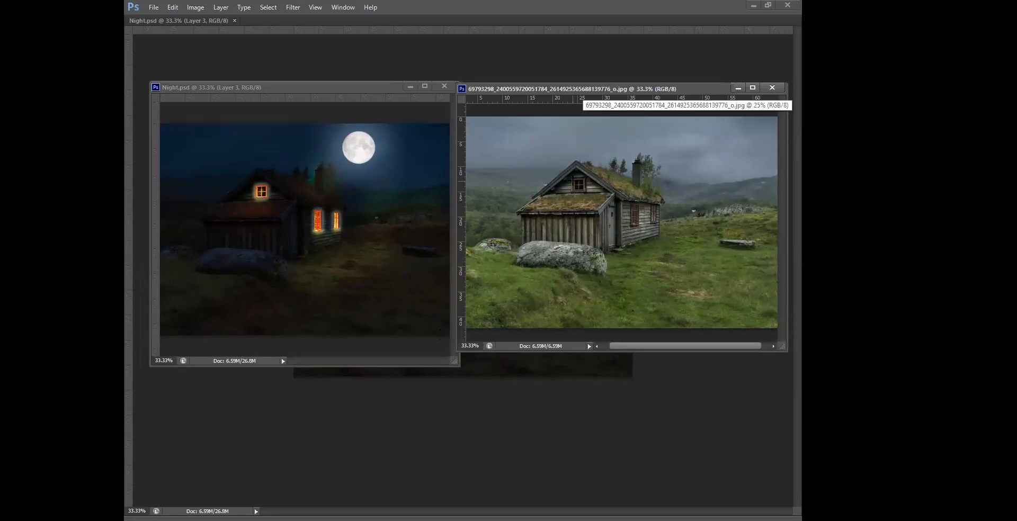
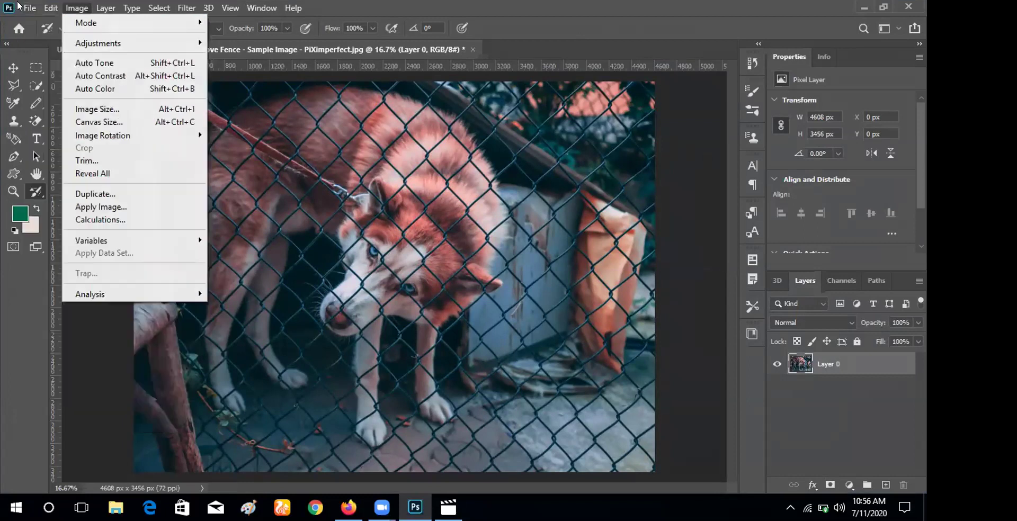
Open the original daytime cabin photo from the LEDP Work folder on drive D.
left_click(38, 31)
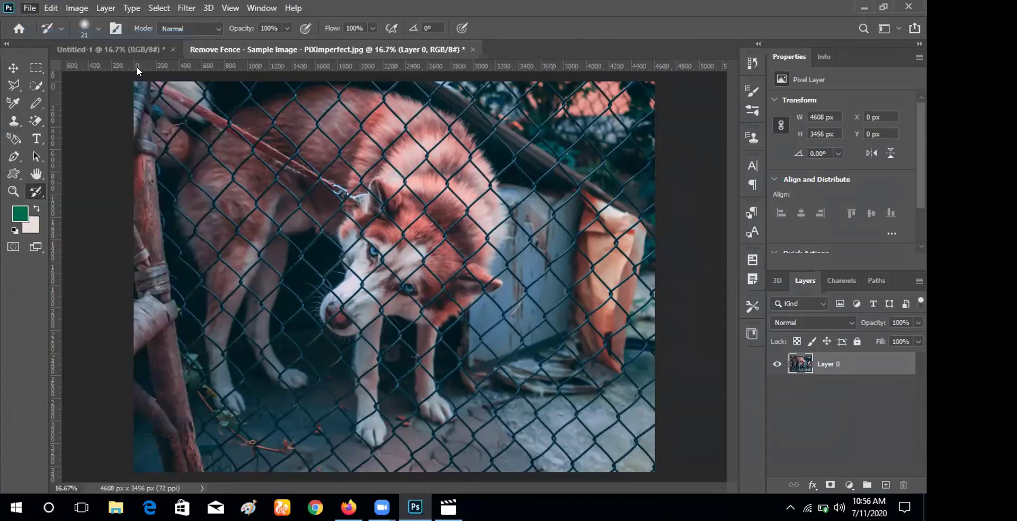
scroll(325, 139, "down", 6)
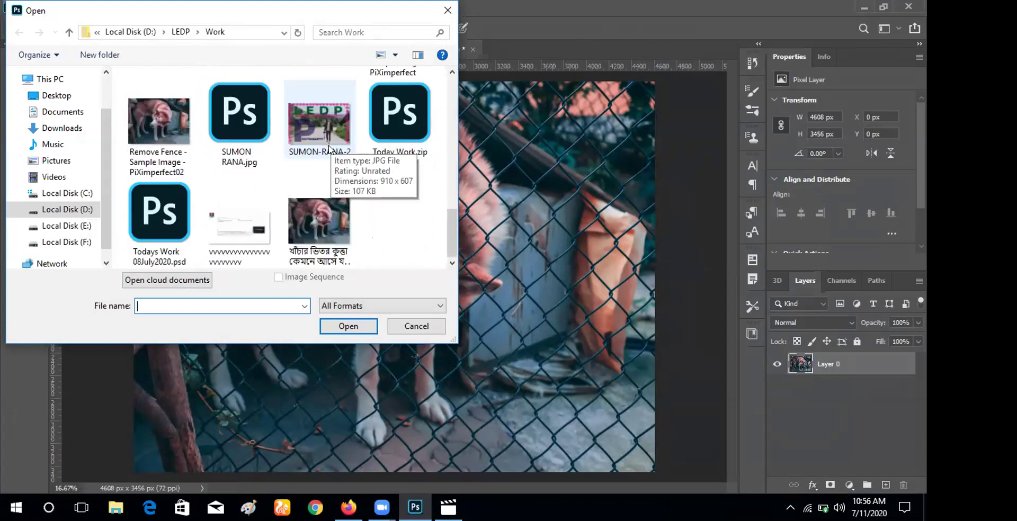
scroll(328, 171, "up", 1)
scroll(327, 171, "up", 3)
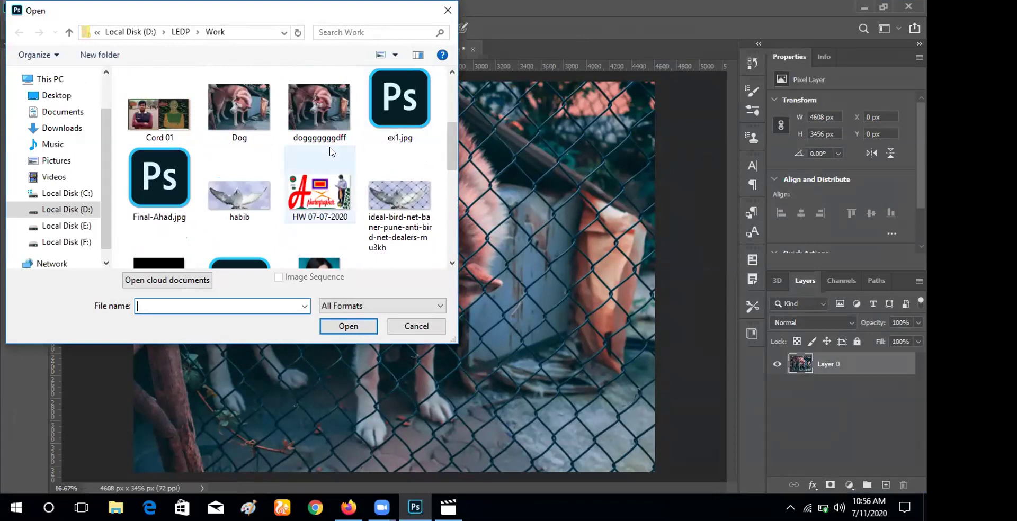
scroll(397, 162, "down", 1)
scroll(397, 161, "down", 2)
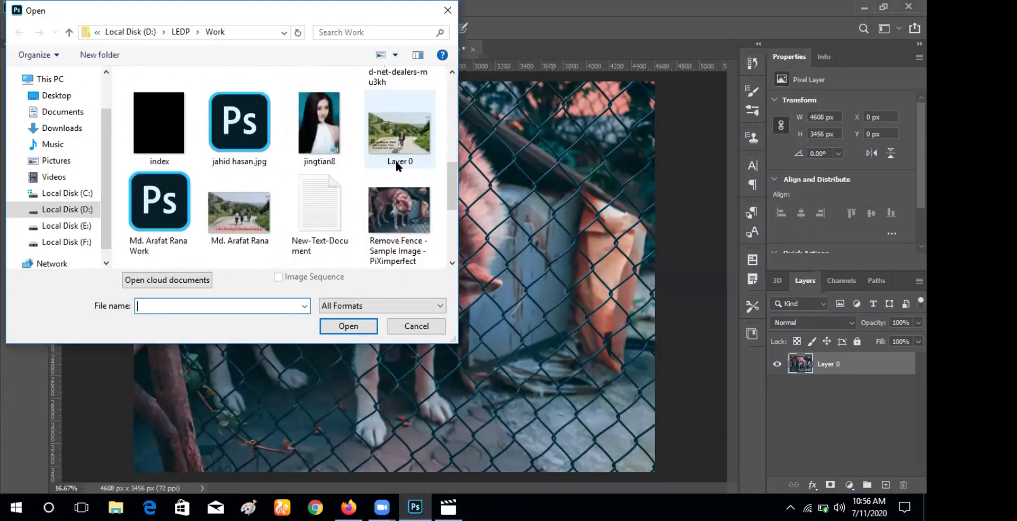
scroll(397, 161, "down", 1)
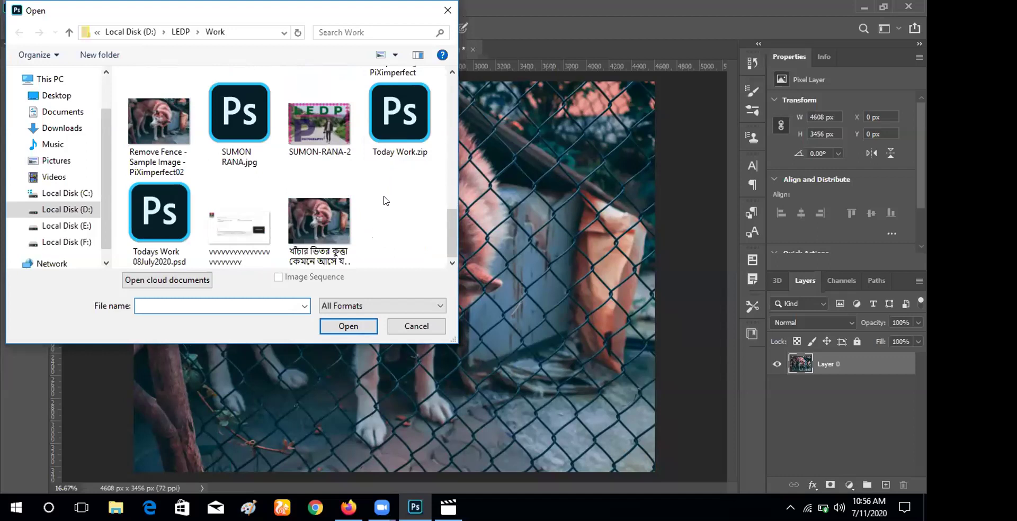
scroll(385, 201, "up", 4)
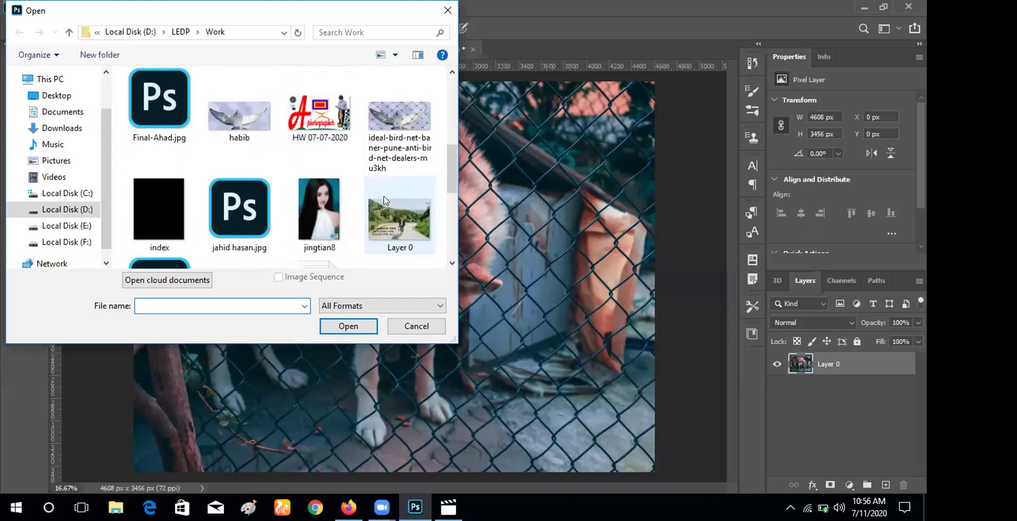
scroll(383, 200, "up", 5)
left_click(180, 109)
left_click(212, 110)
left_click(351, 325)
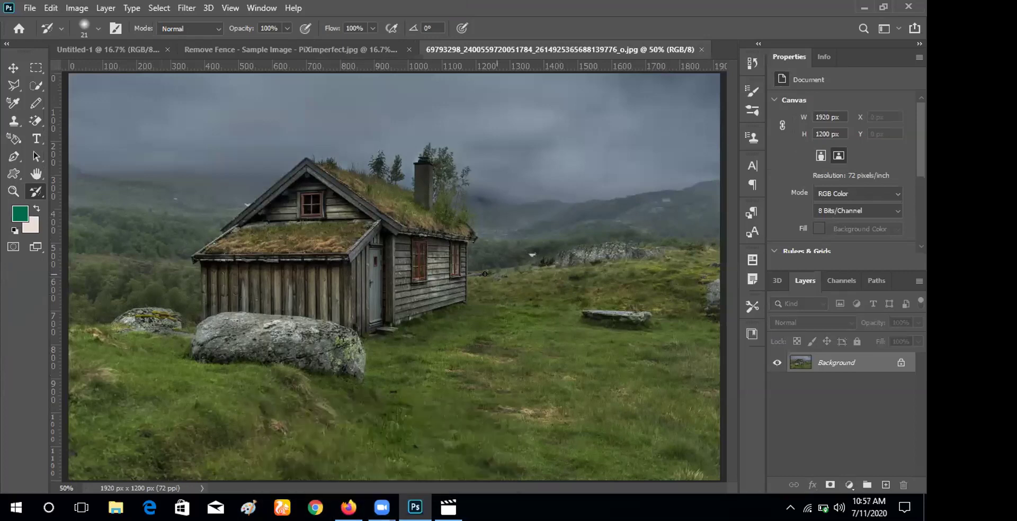
mouse_move(381, 508)
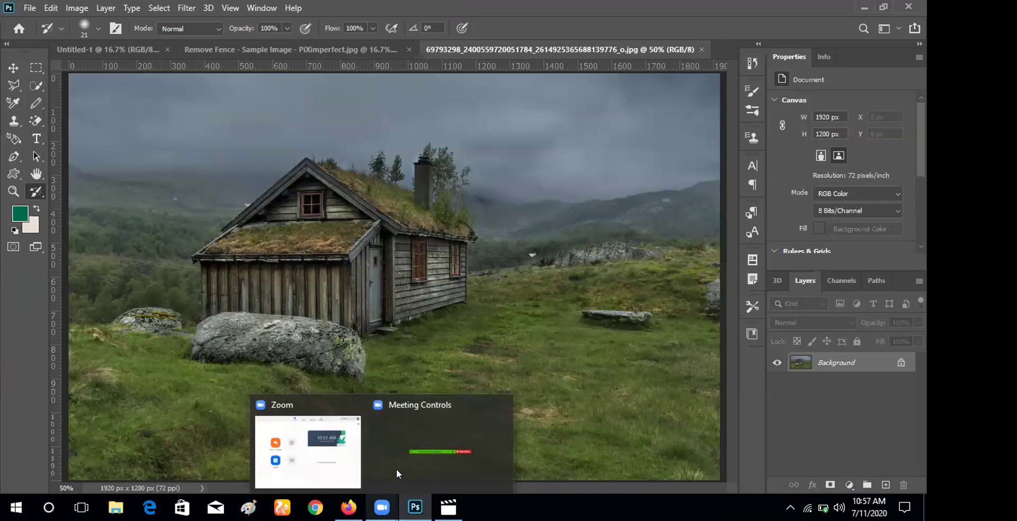
mouse_move(399, 455)
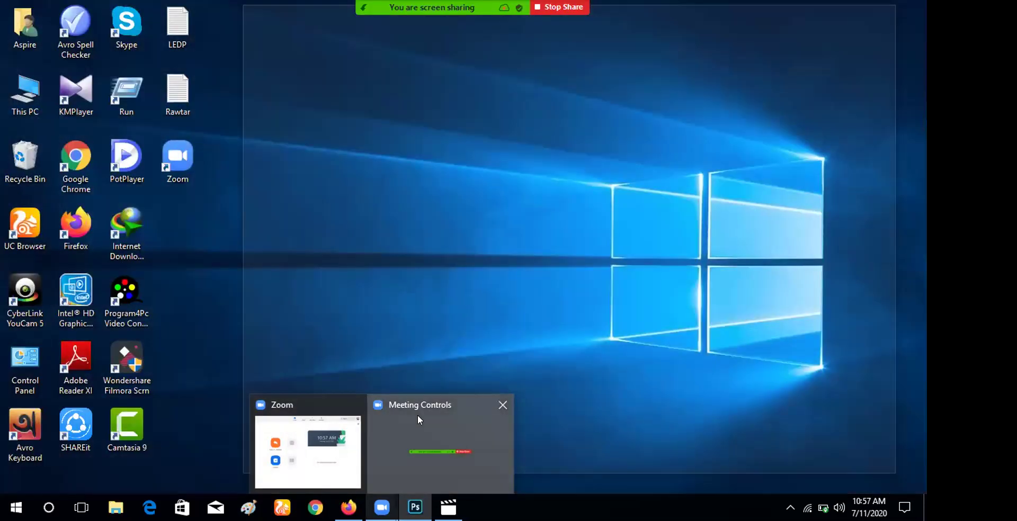
left_click(417, 417)
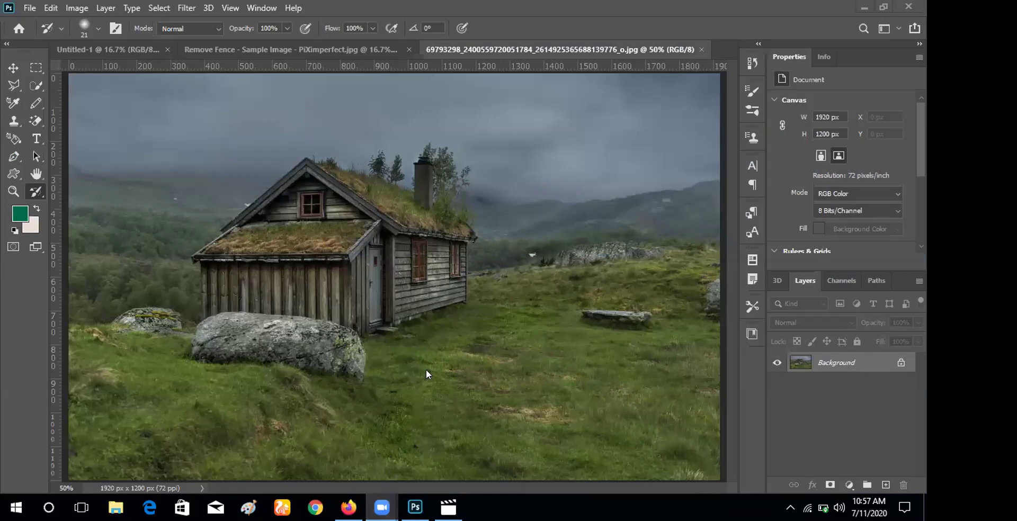
mouse_move(381, 507)
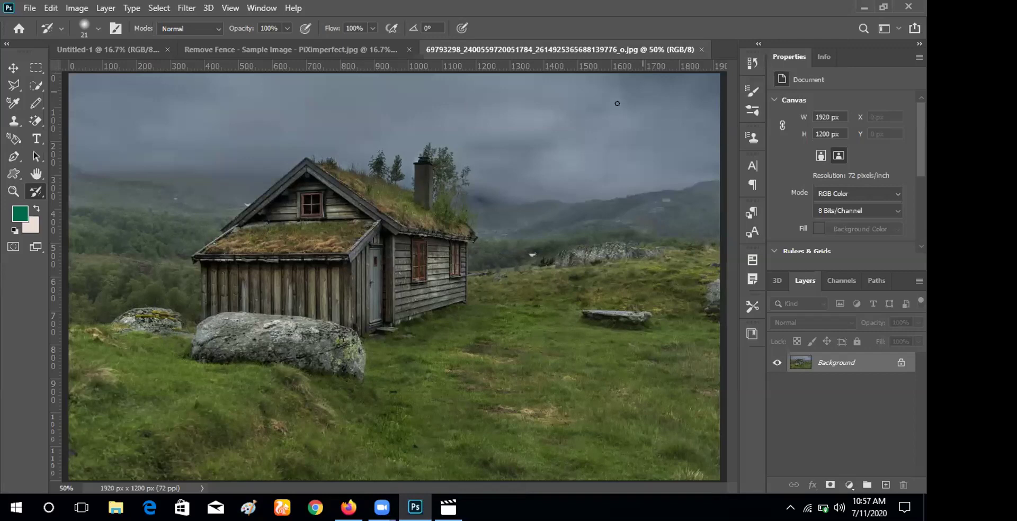
Unlock the cabin photo's Background layer and duplicate it.
left_click(901, 362)
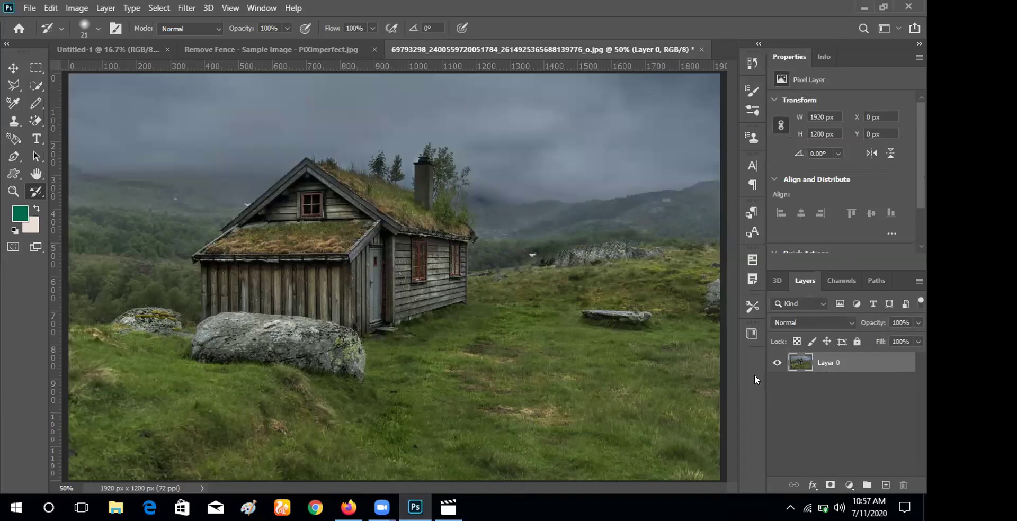
key("ctrl+j")
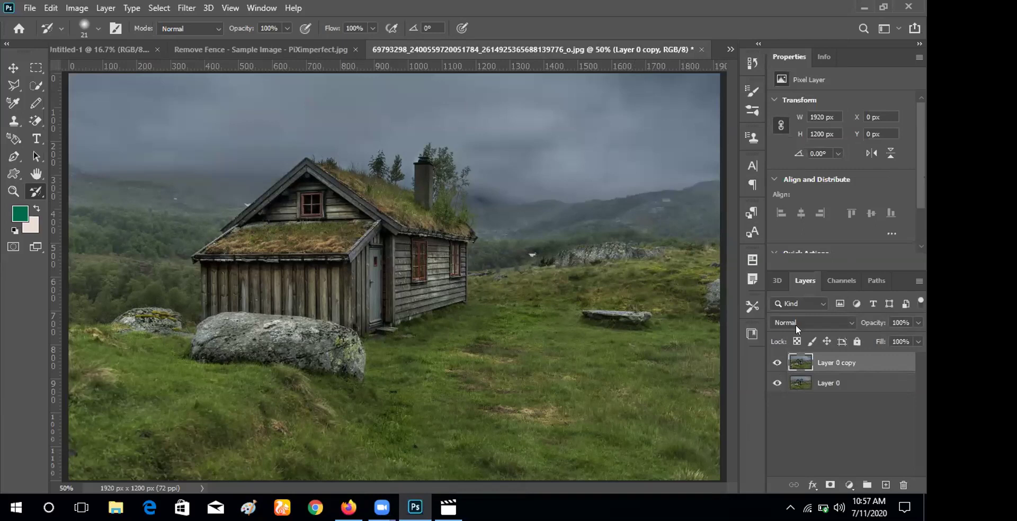
left_click(845, 485)
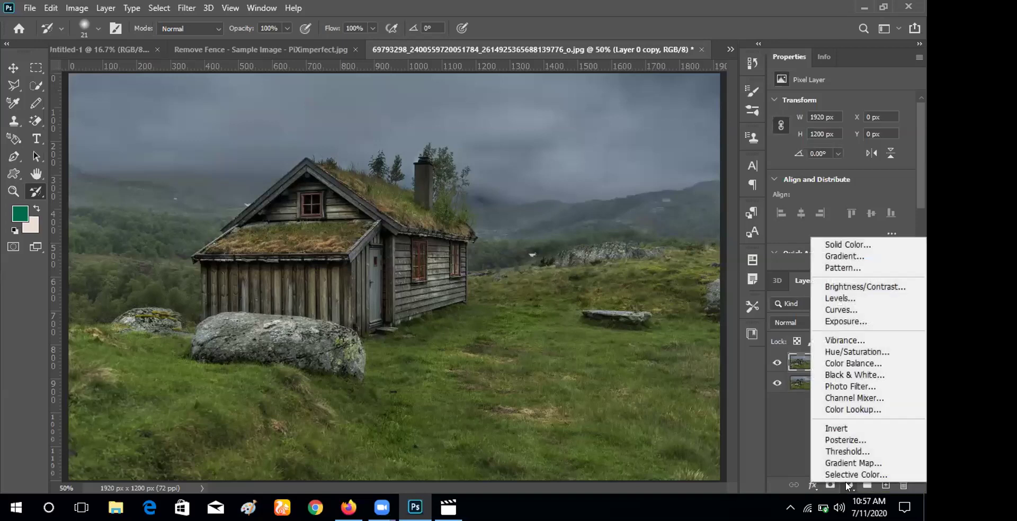
left_click(786, 458)
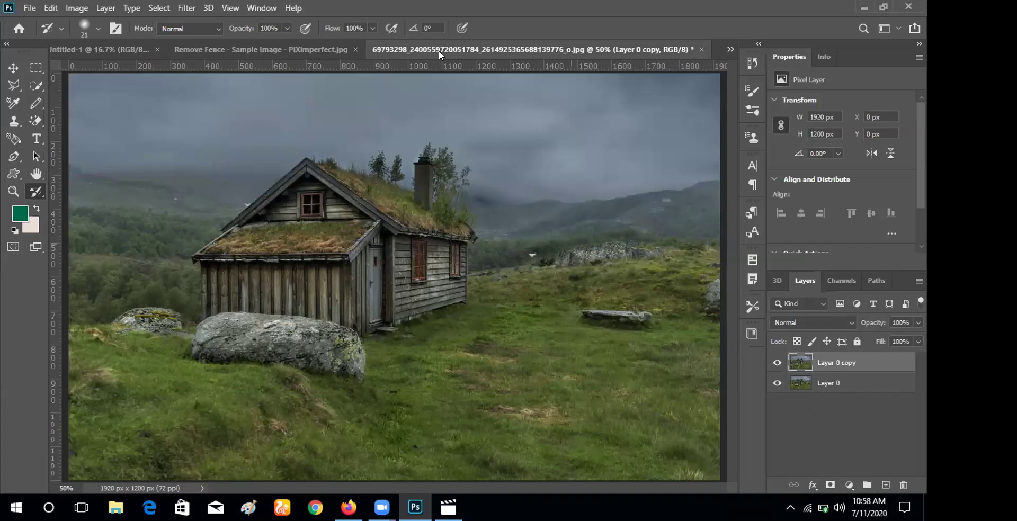
Apply a midtone Color Balance to the duplicate layer with Cyan–Red at +63, Magenta–Green at 0, and a shift toward yellow.
left_click(77, 8)
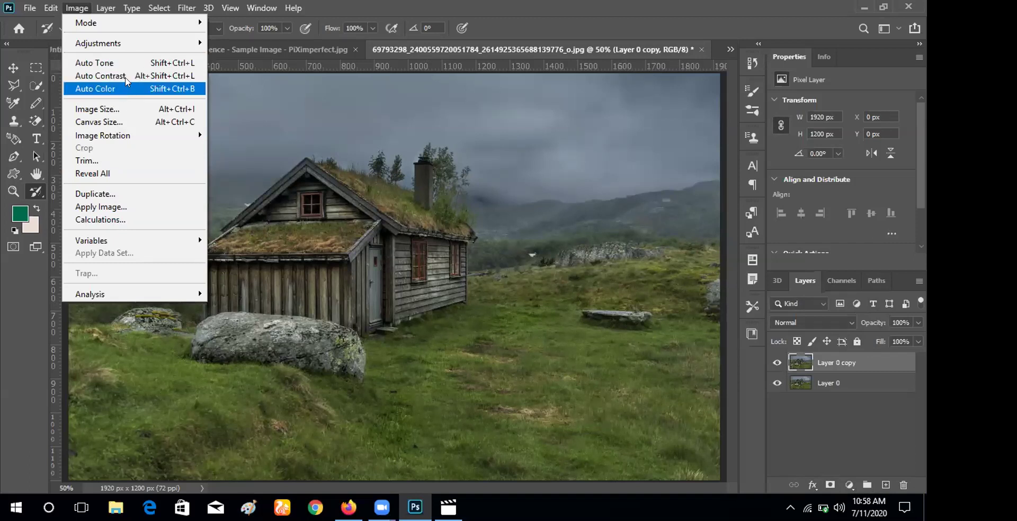
mouse_move(134, 44)
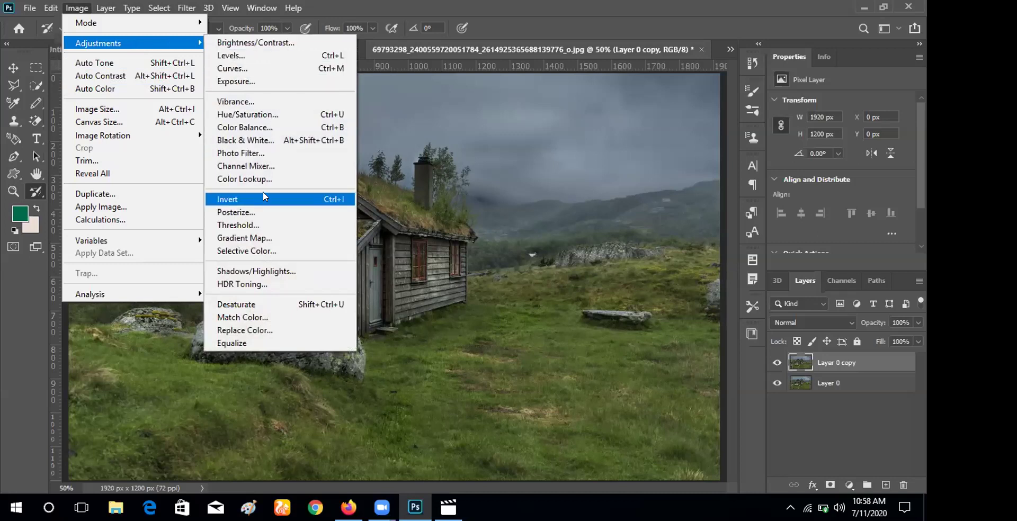
left_click(279, 129)
left_click_drag(320, 24, 581, 245)
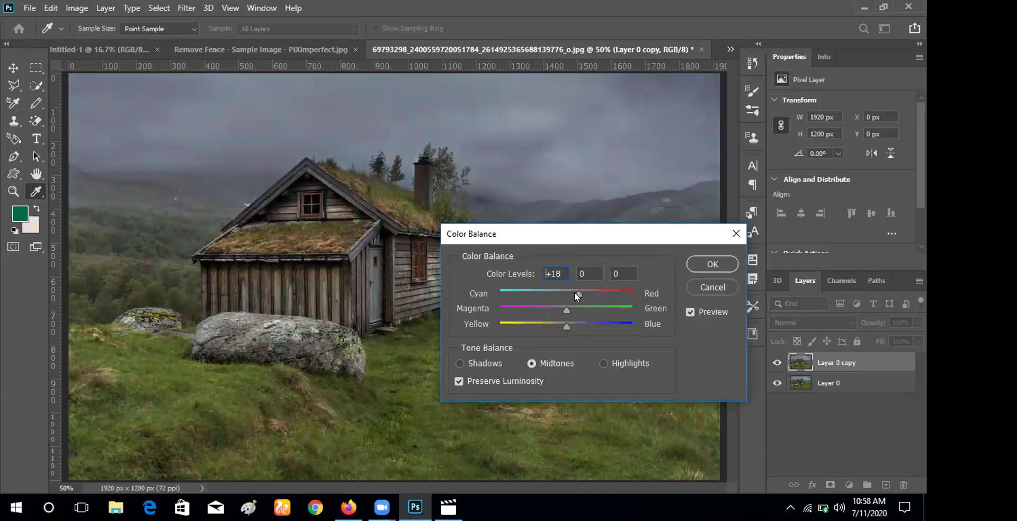
left_click_drag(579, 293, 524, 292)
left_click_drag(564, 307, 582, 322)
left_click(566, 309)
type("0")
mouse_move(592, 292)
left_mouse_down()
mouse_move(552, 325)
mouse_move(522, 326)
mouse_move(607, 288)
left_mouse_up()
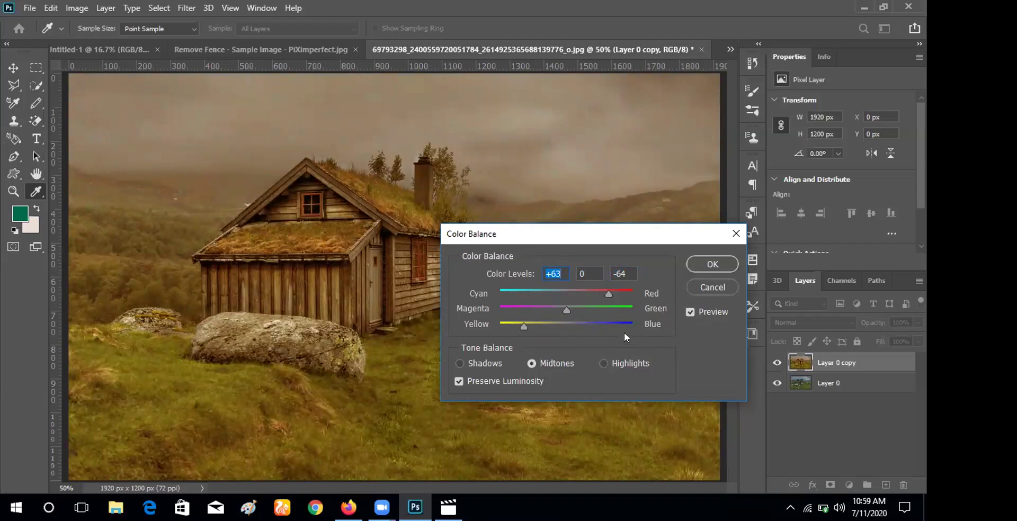
left_click_drag(523, 320, 534, 326)
left_click(692, 265)
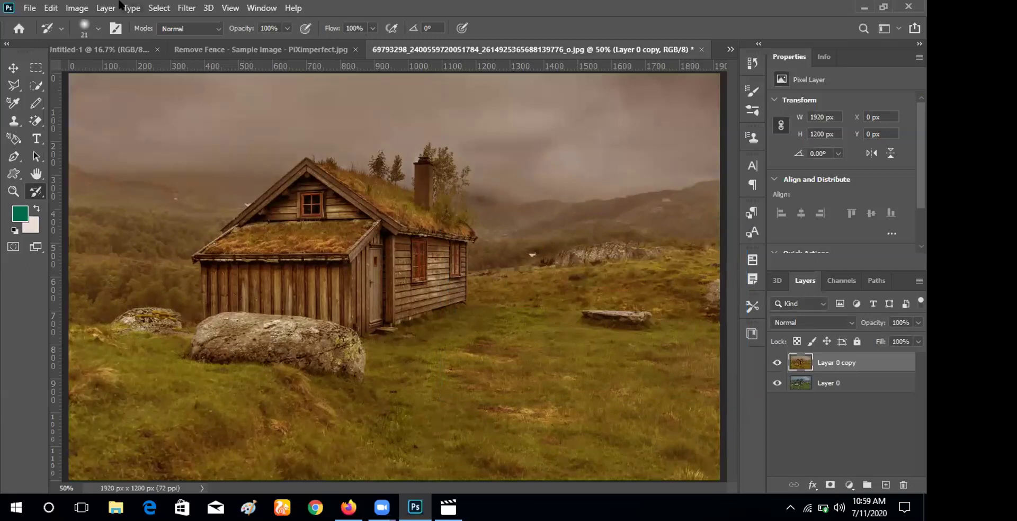
Apply Brightness/Contrast to the duplicate layer with brightness 78 and contrast 89.
left_click(77, 8)
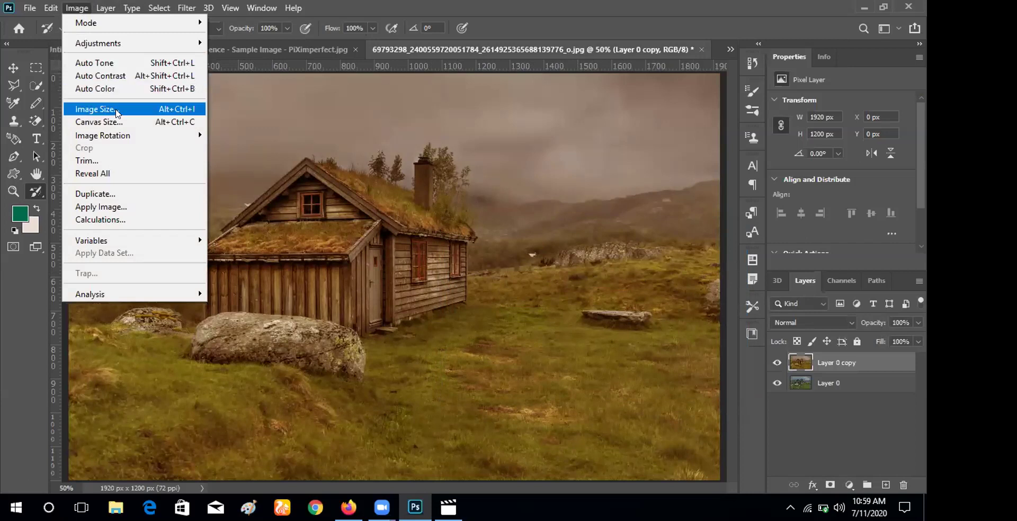
mouse_move(132, 43)
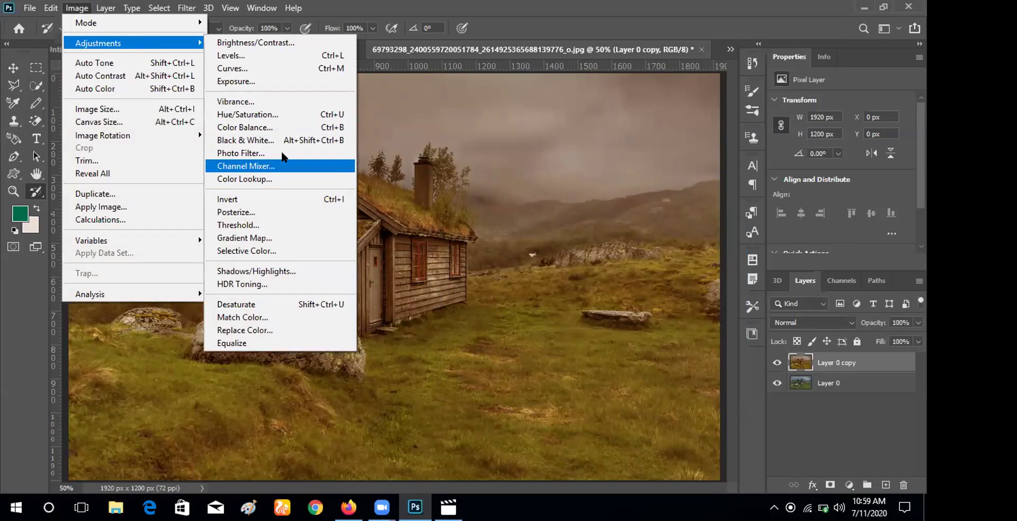
left_click(286, 45)
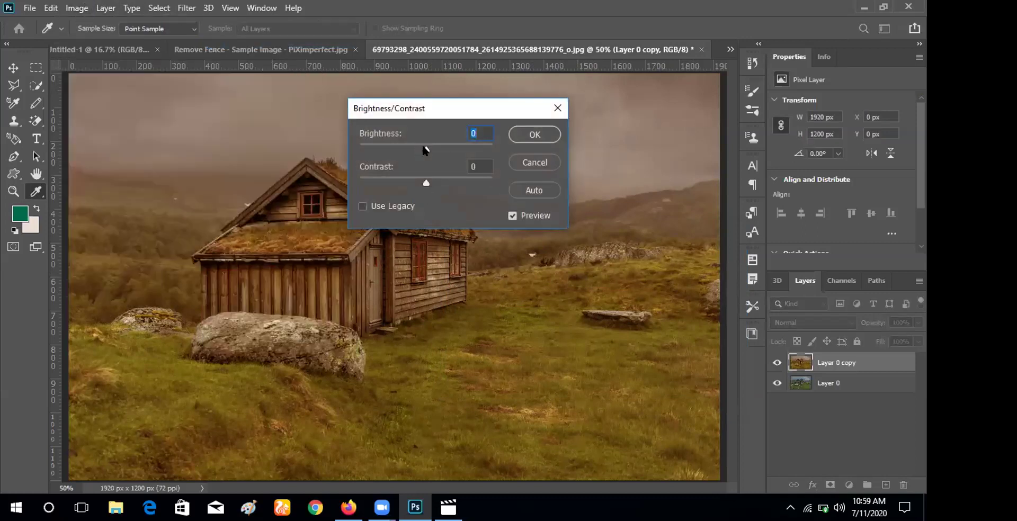
left_click_drag(424, 146, 457, 153)
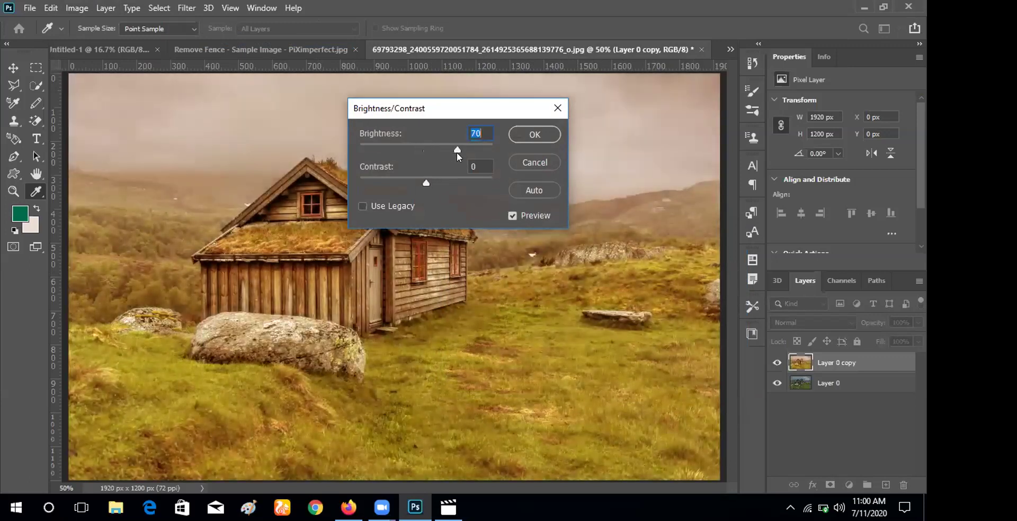
left_click_drag(424, 185, 491, 185)
left_click_drag(457, 151, 451, 151)
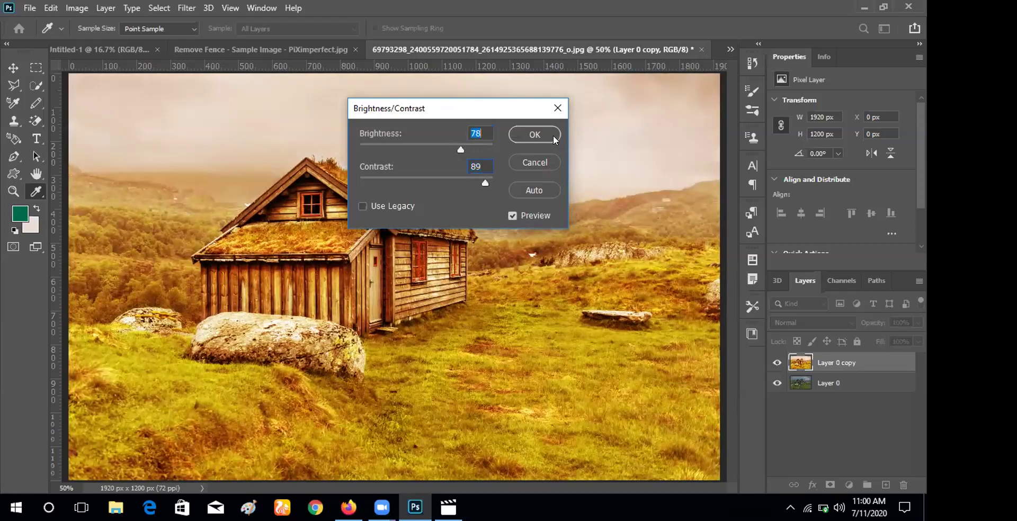
left_click(535, 135)
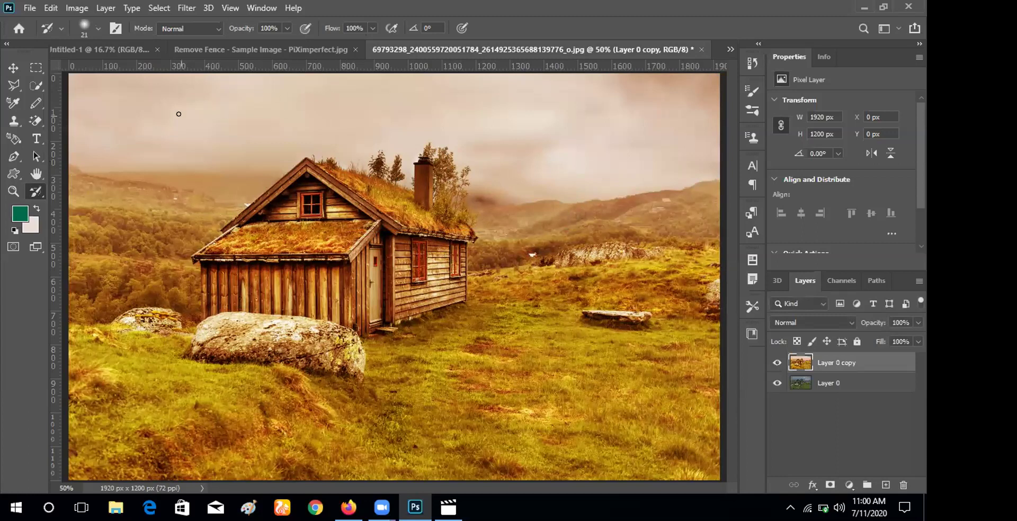
left_click(80, 7)
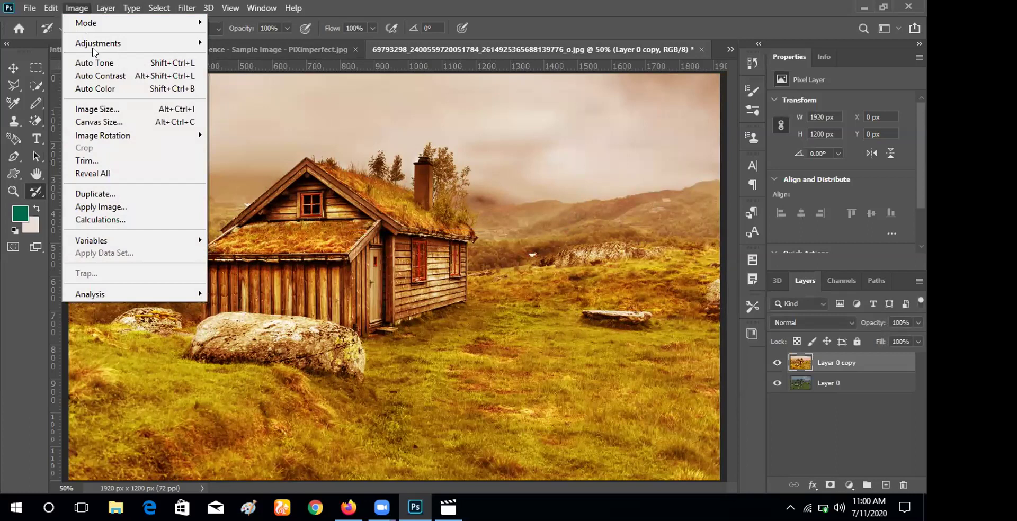
mouse_move(96, 43)
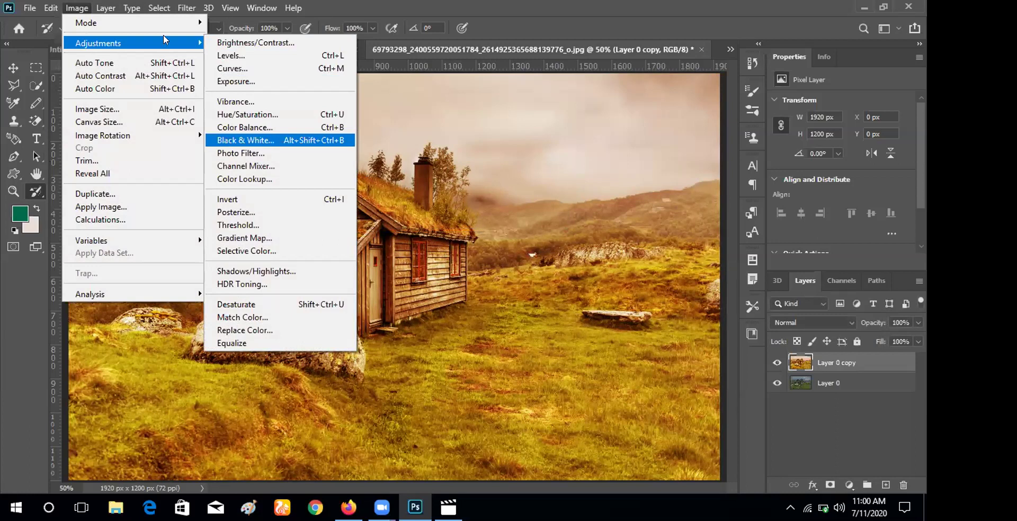
left_click(351, 201)
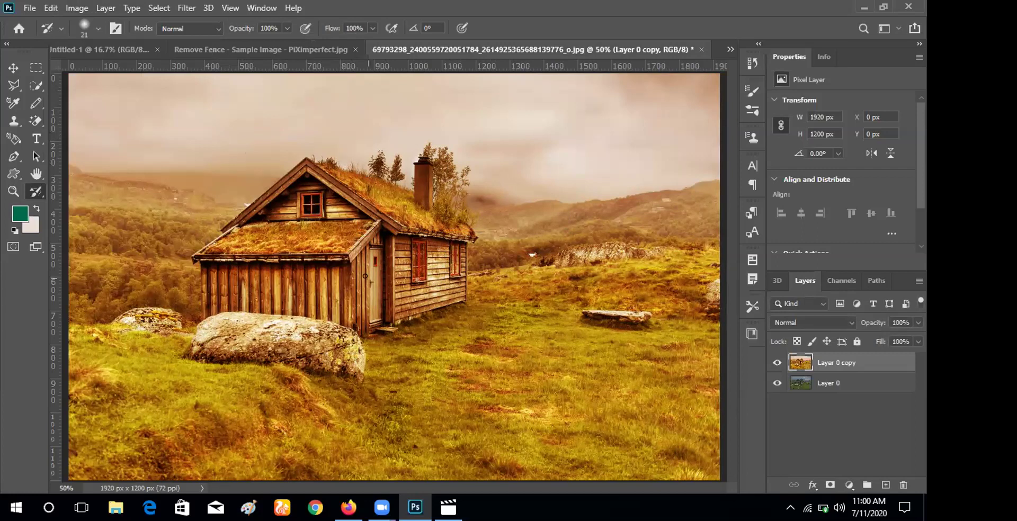
Duplicate the warm-toned layer and apply a Color Lookup to the copy using the Moonlight.3DL 3D LUT.
key("ctrl+j")
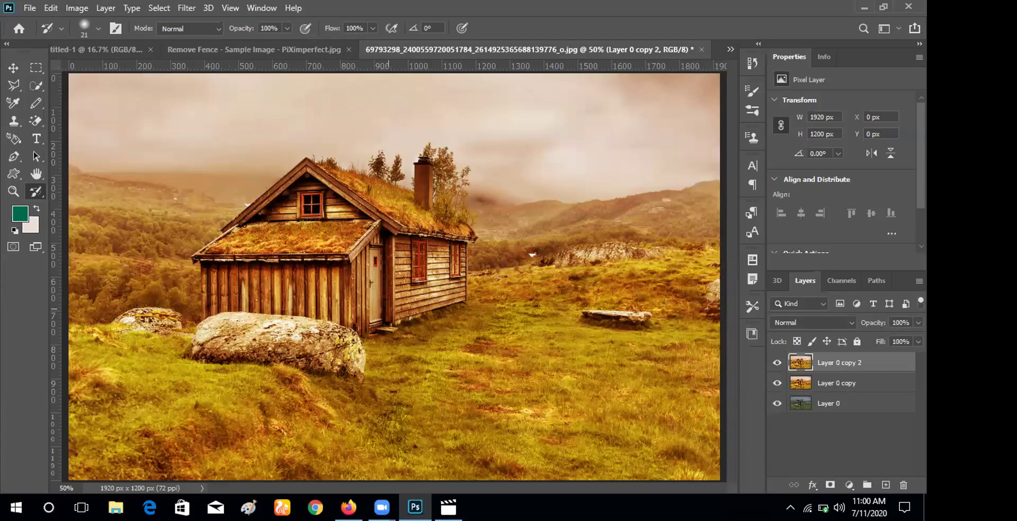
left_click(77, 8)
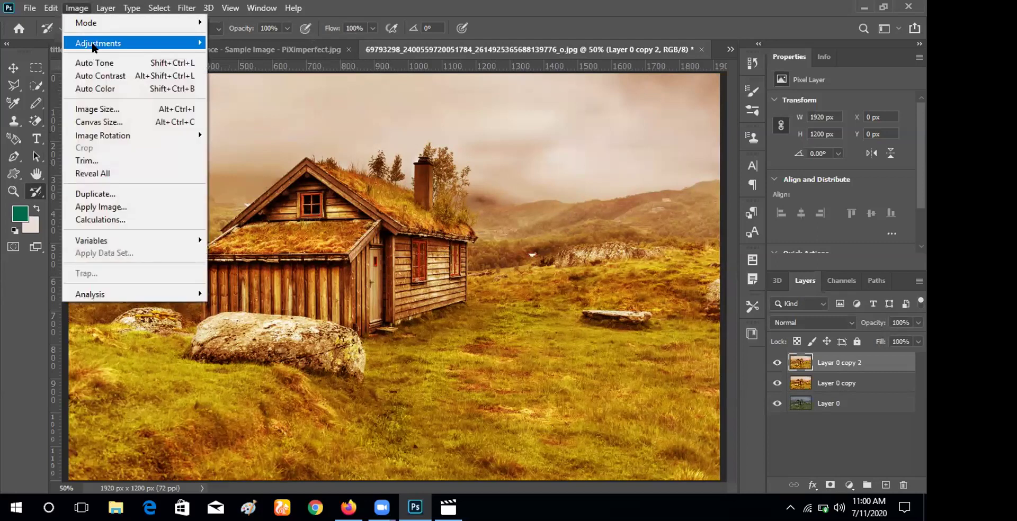
mouse_move(171, 50)
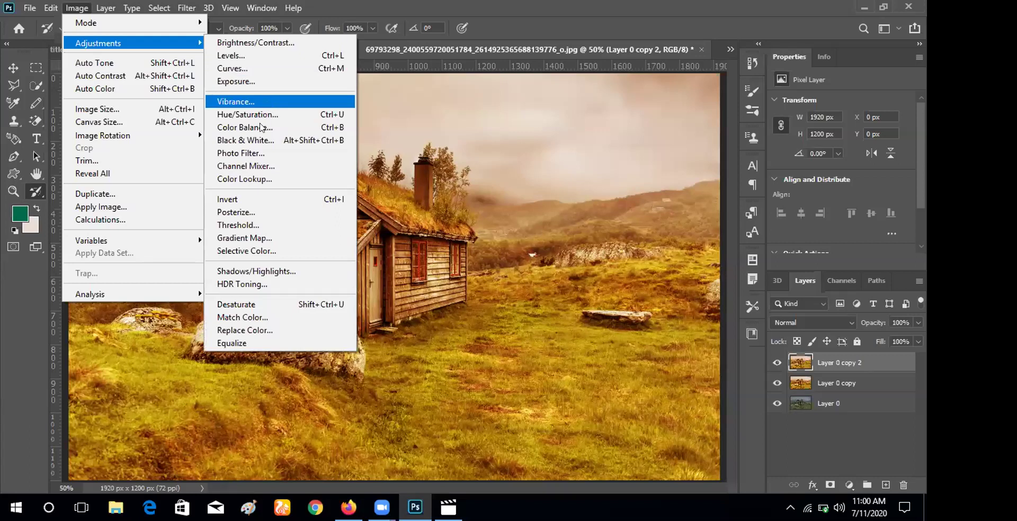
left_click(282, 178)
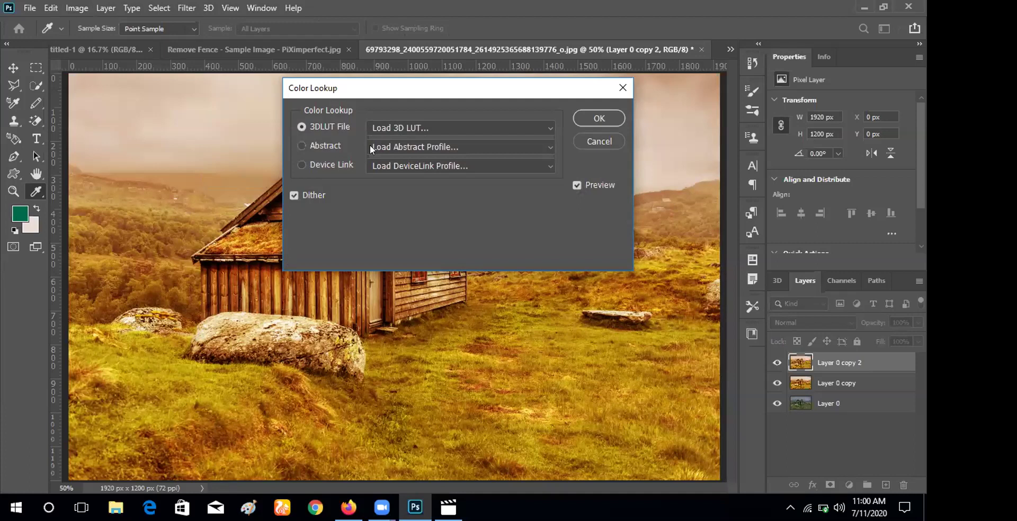
left_click(392, 129)
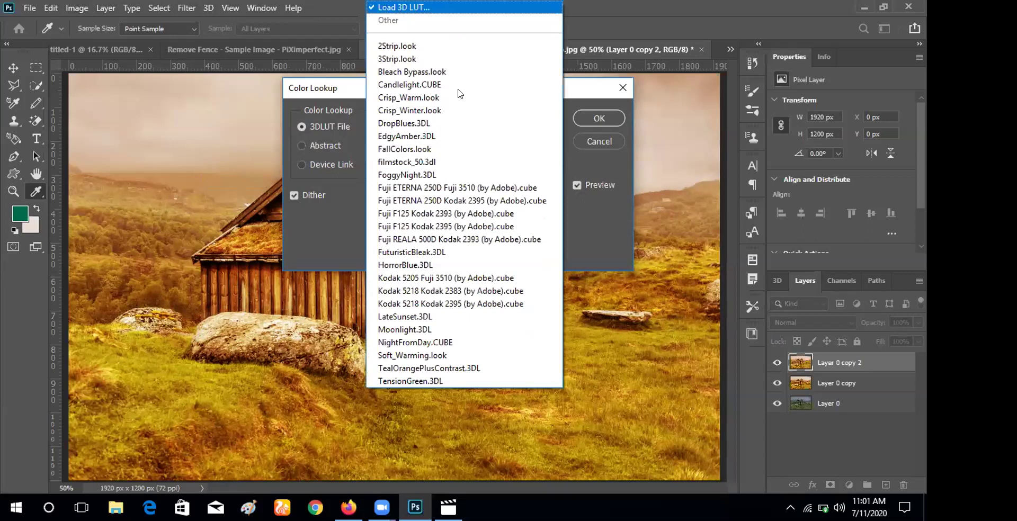
left_click(408, 7)
left_click(697, 401)
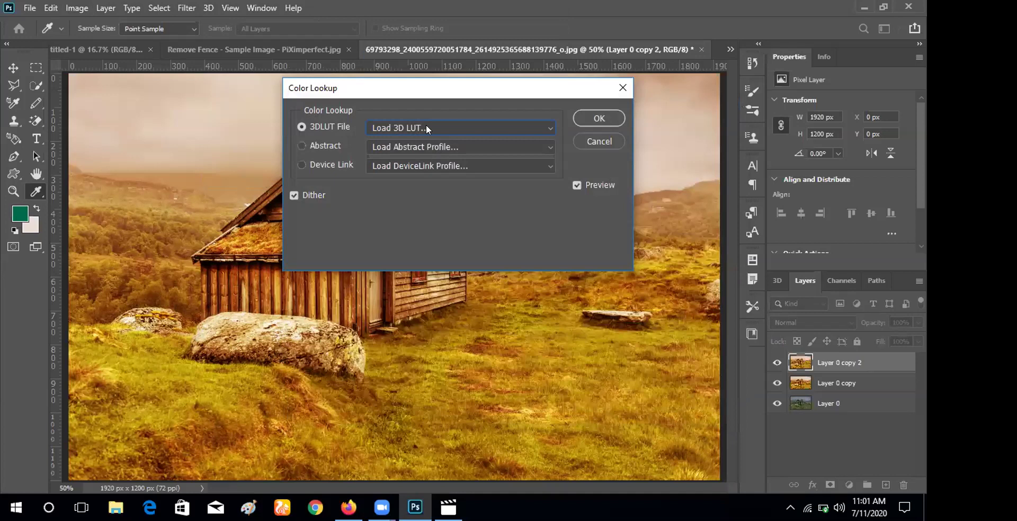
left_click(434, 128)
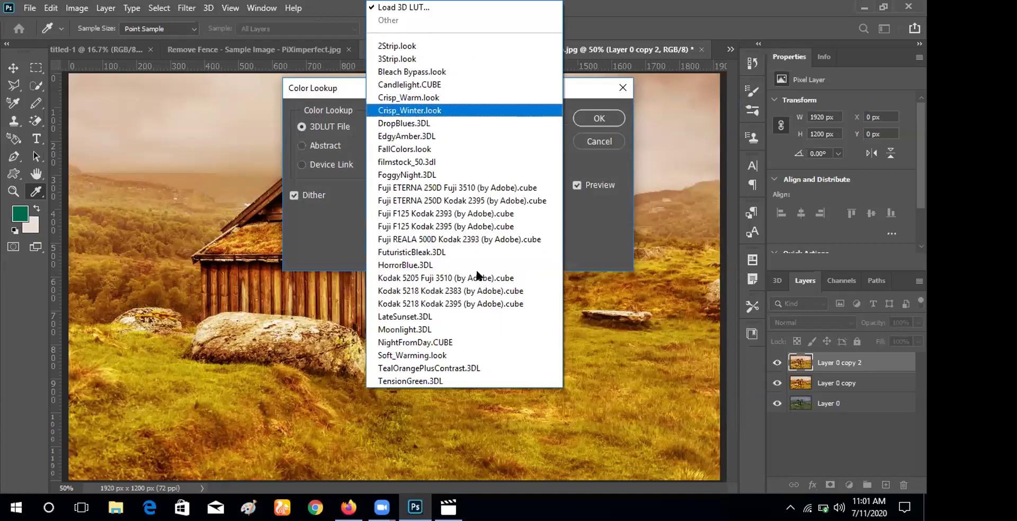
key("Down")
key("Down")
key("Down")
key("Down")
key("Down")
key("Down")
key("Down")
key("Return")
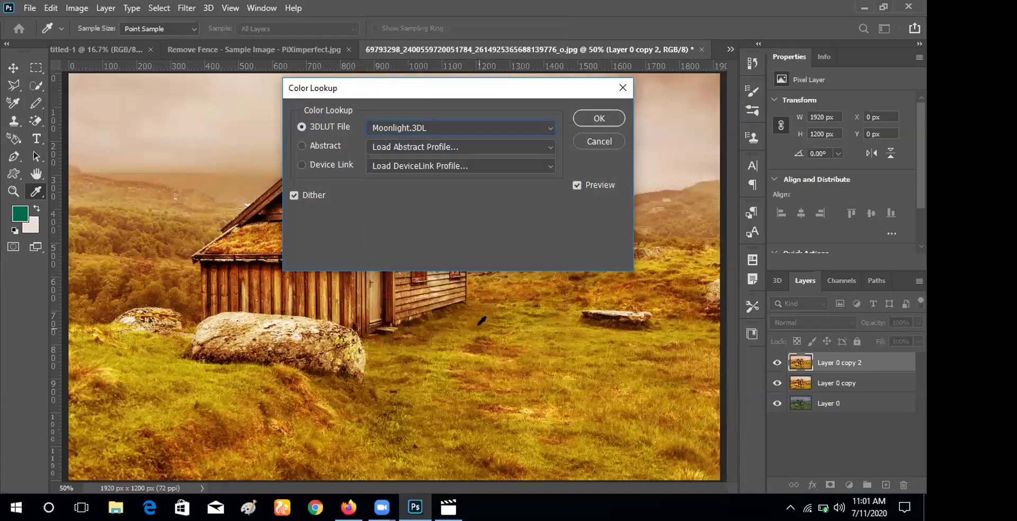
left_click(588, 119)
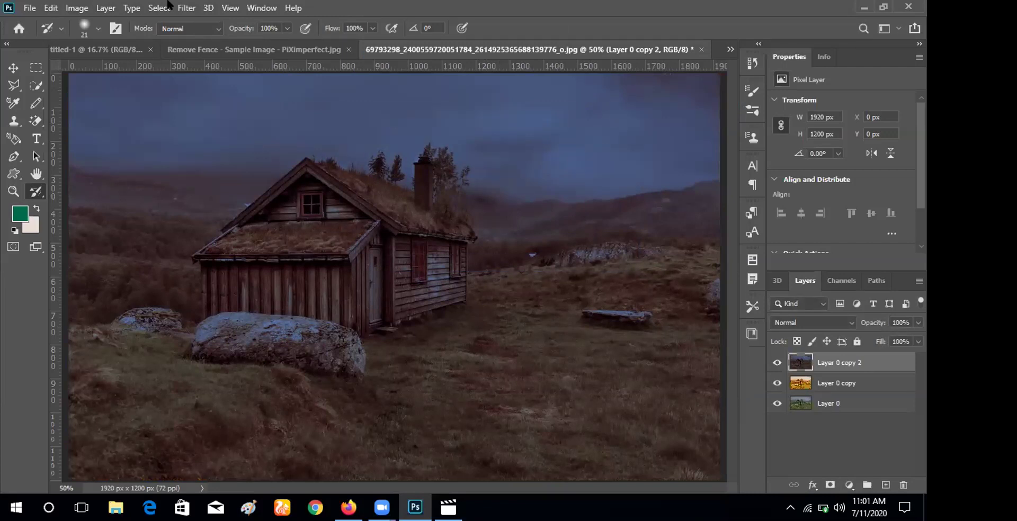
Darken the moonlit copy using Brightness/Contrast with brightness -83 and contrast -19.
left_click(77, 8)
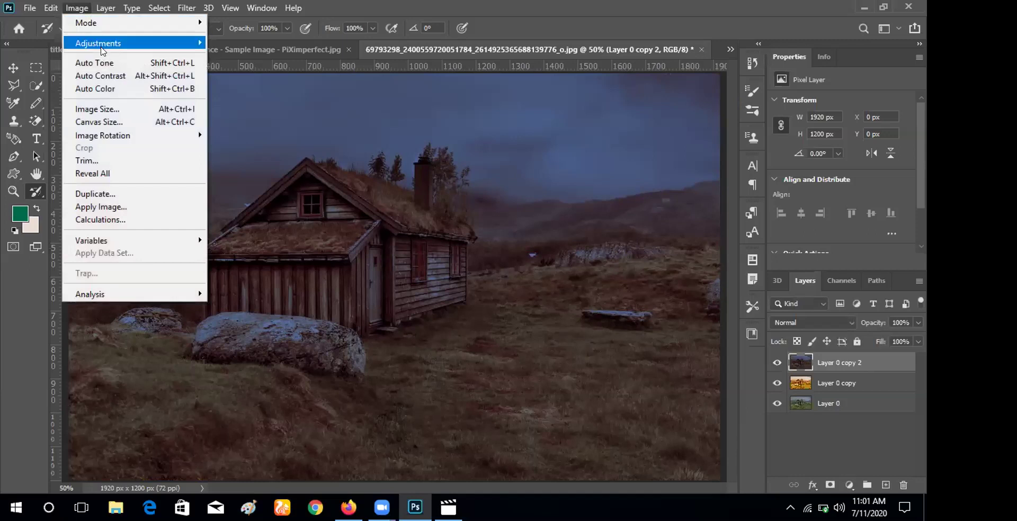
mouse_move(103, 44)
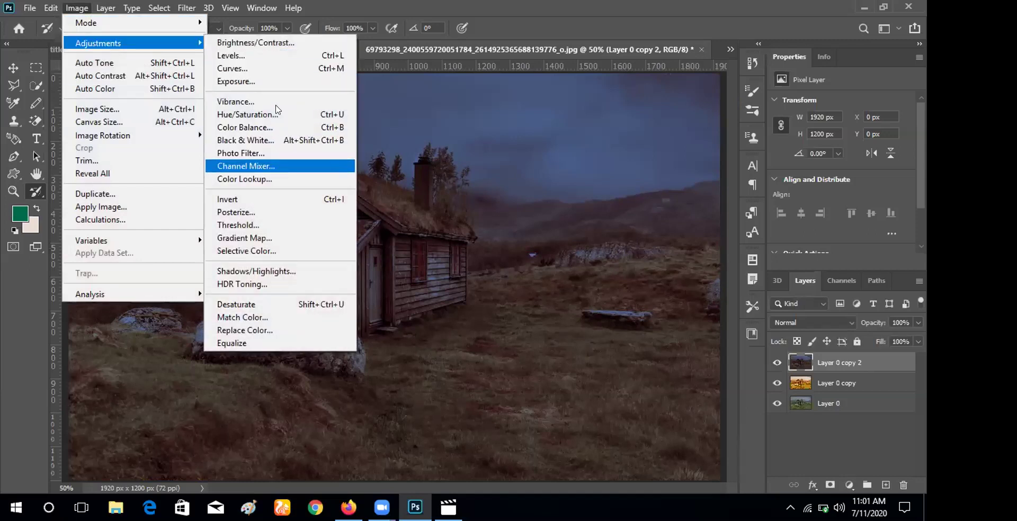
left_click(264, 42)
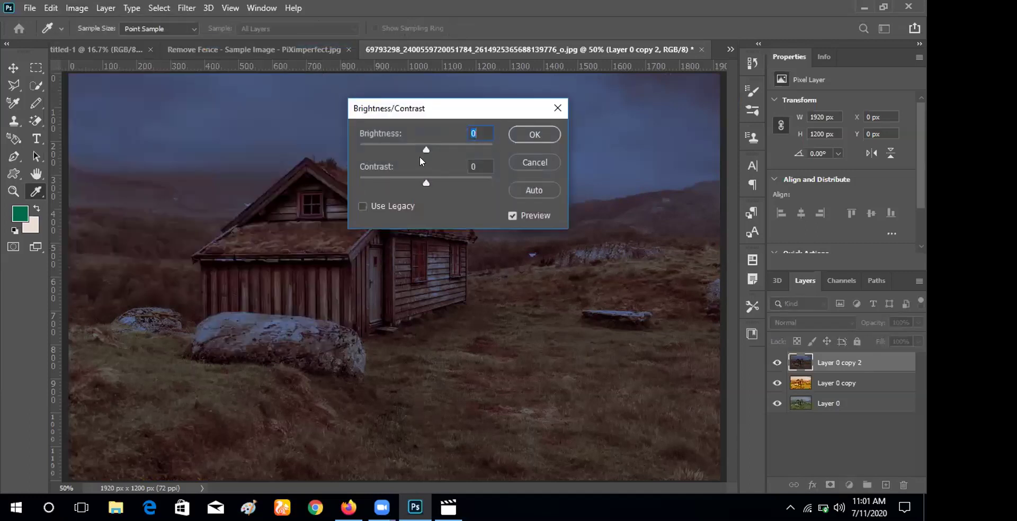
left_click_drag(425, 147, 402, 148)
left_click_drag(424, 180, 387, 152)
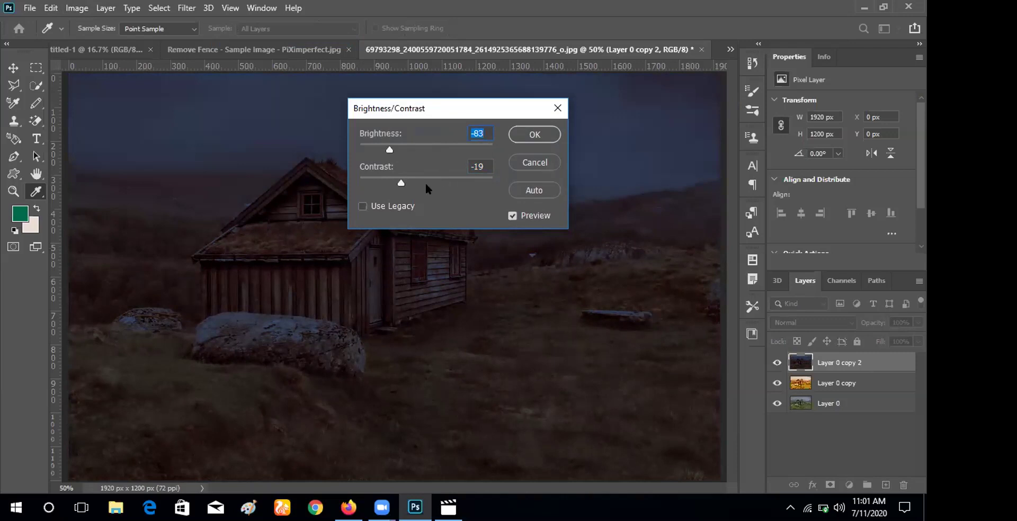
left_click(541, 136)
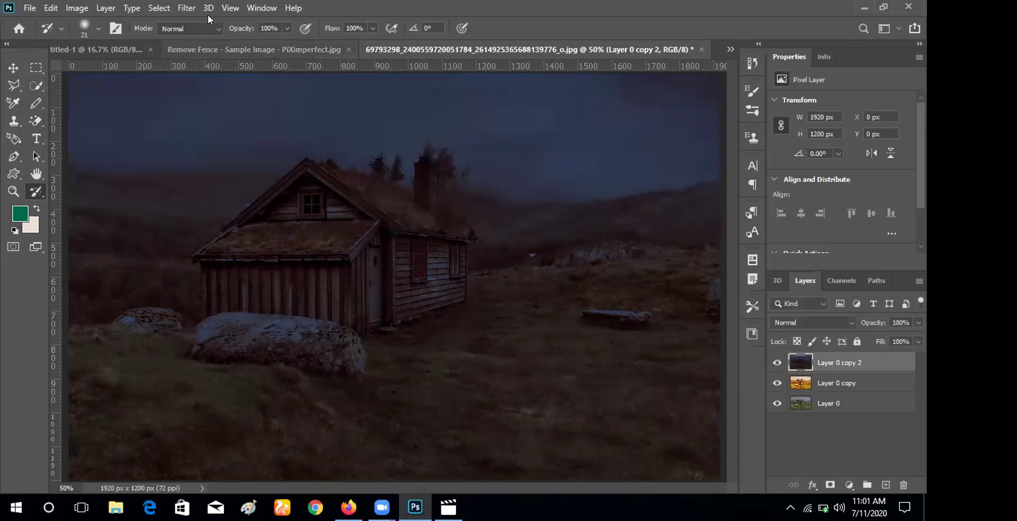
Apply a midtone Color Balance to the moonlit layer with Cyan–Red about -10, Magenta–Green 0 and Yellow–Blue +20.
left_click(85, 8)
mouse_move(96, 43)
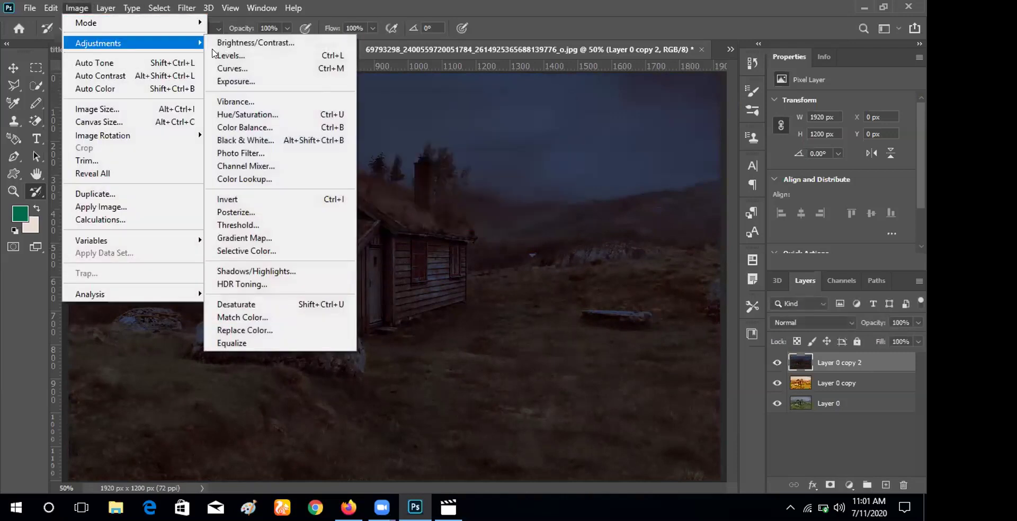
left_click(294, 127)
left_click_drag(566, 294, 564, 294)
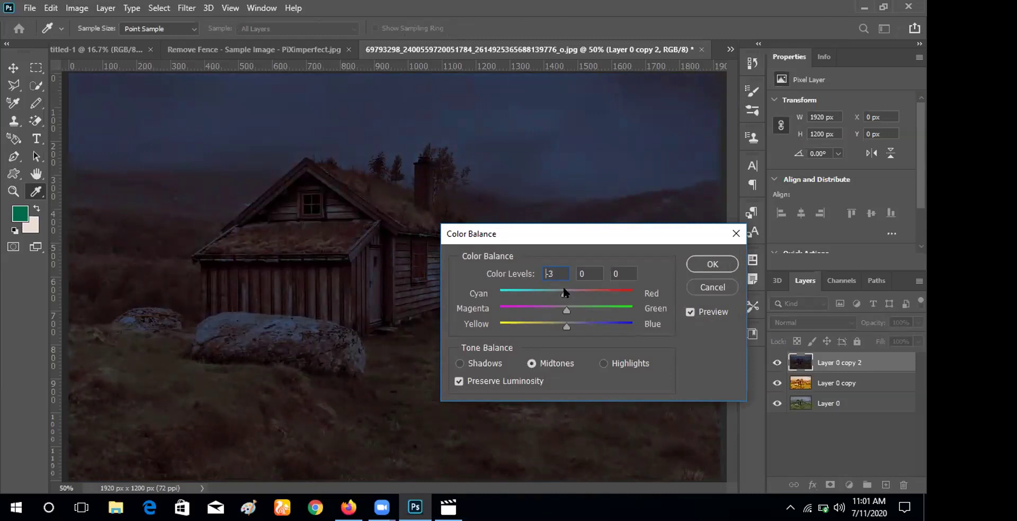
left_click_drag(564, 292, 562, 292)
left_click_drag(566, 324, 581, 327)
mouse_move(582, 325)
left_mouse_down()
mouse_move(571, 319)
mouse_move(579, 326)
left_mouse_up()
left_click(571, 293)
left_click_drag(557, 293, 552, 296)
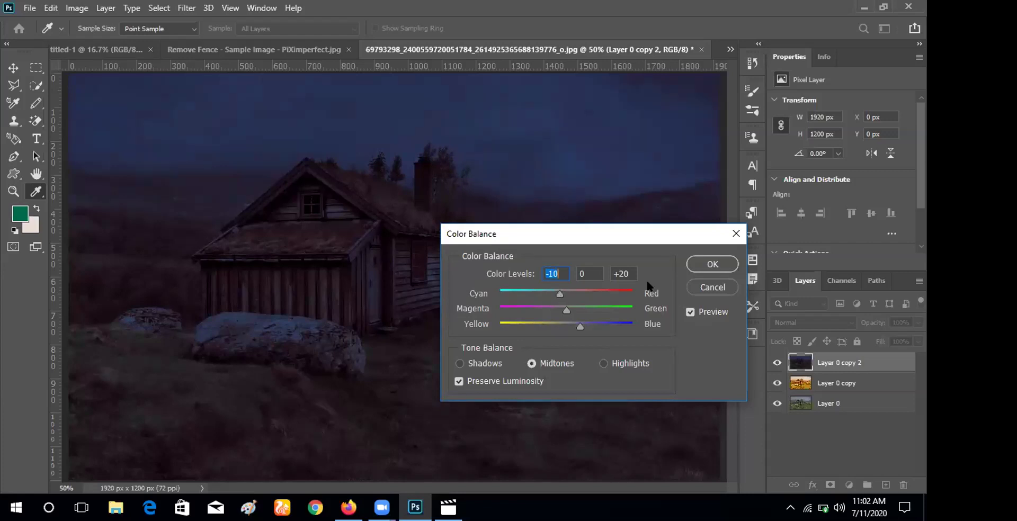
key("Down")
left_click(712, 265)
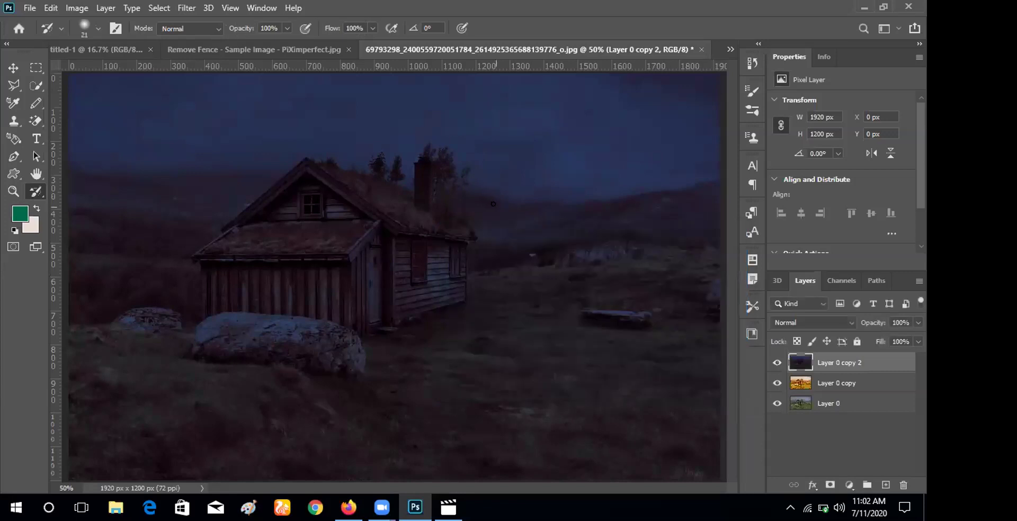
Add a layer mask to the night layer and start a Pen path at the upper-left corner of the cabin's far side window.
key("ctrl+minus")
left_click(830, 485)
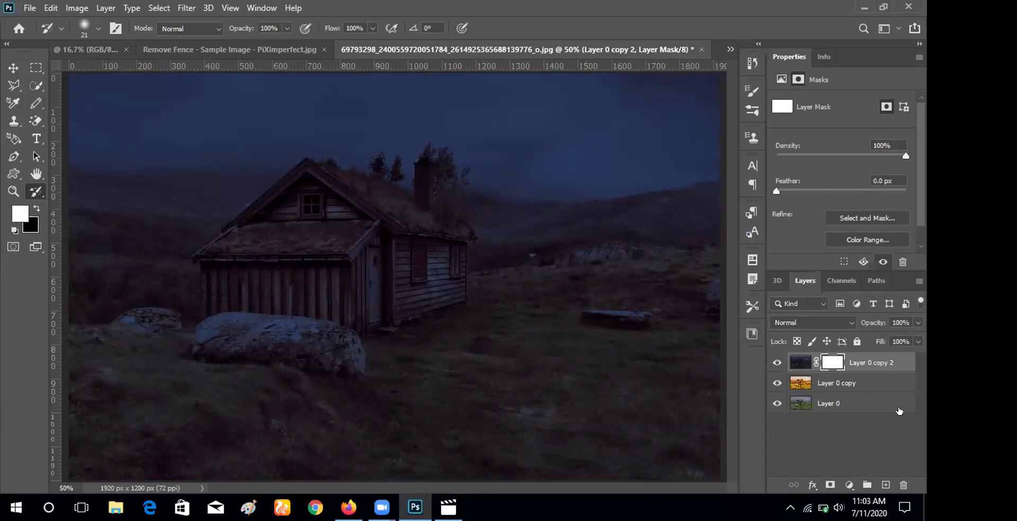
left_click(16, 157)
key("ctrl+plus")
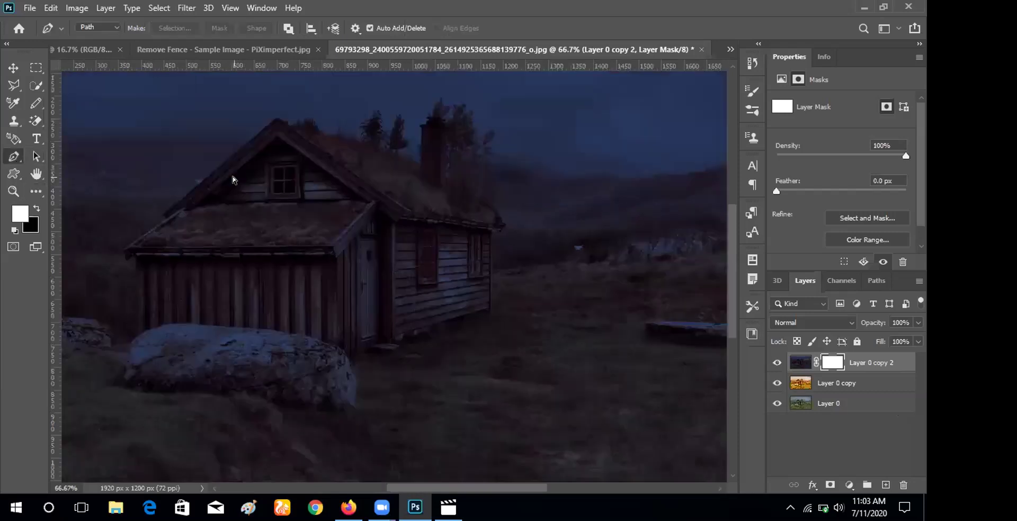
key("ctrl+plus")
key("ctrl+plus")
key("ctrl+minus")
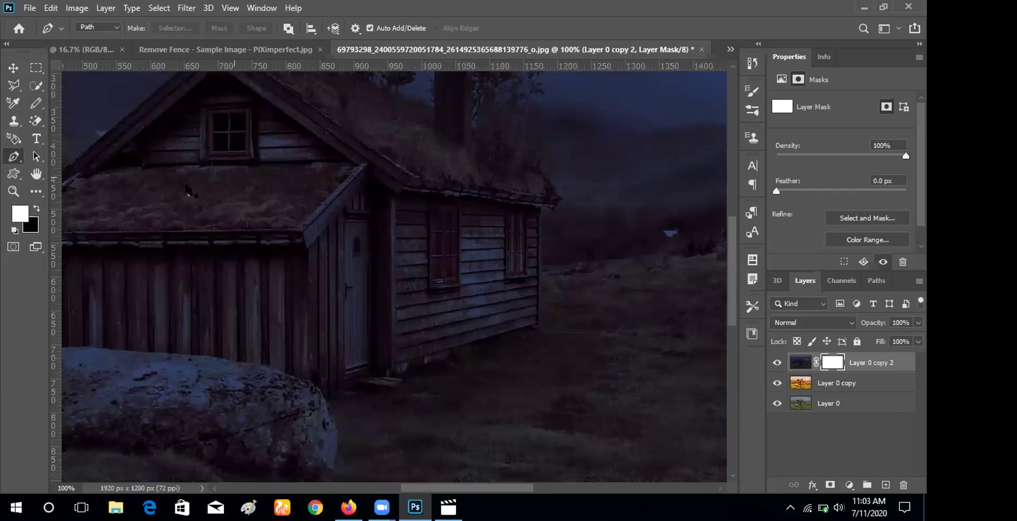
left_click_drag(733, 261, 732, 231)
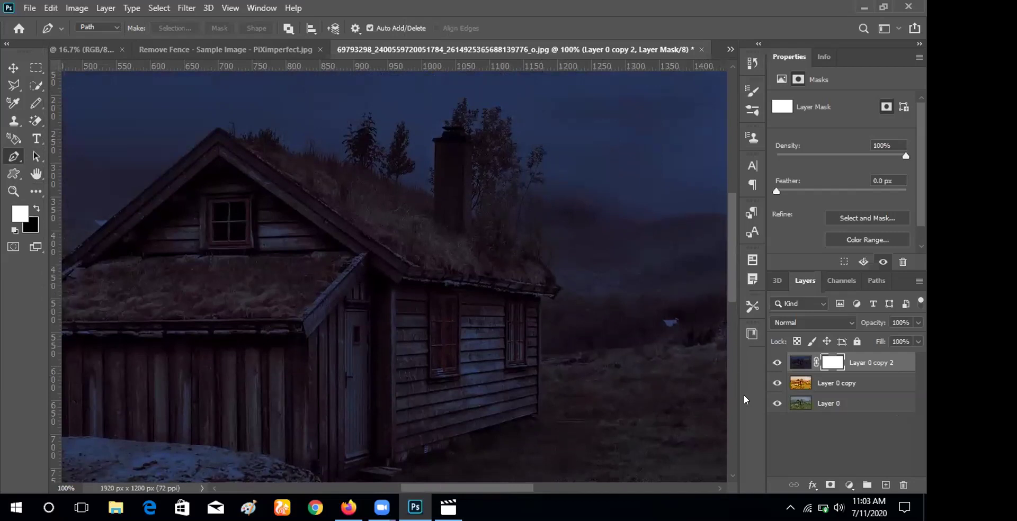
left_click(505, 296)
key("ctrl+plus")
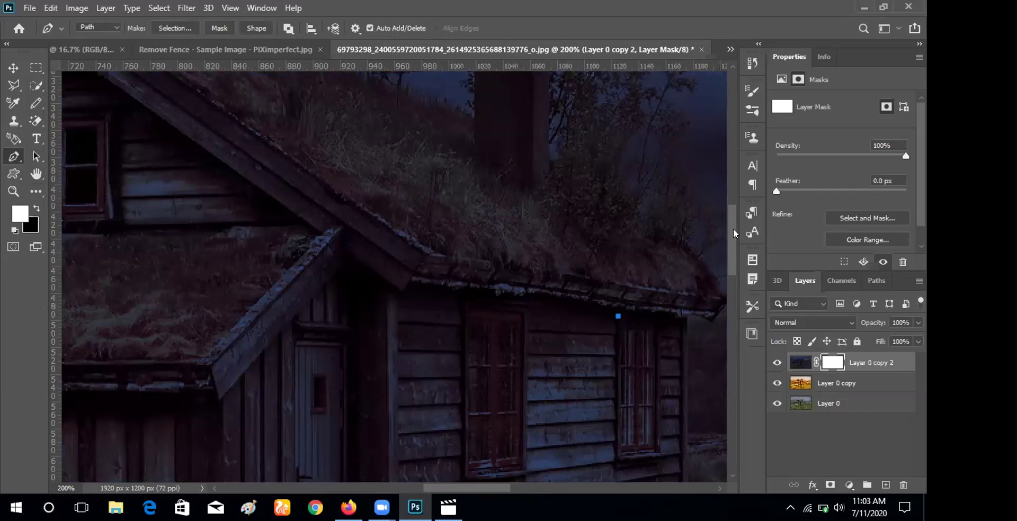
left_click_drag(733, 227, 727, 250)
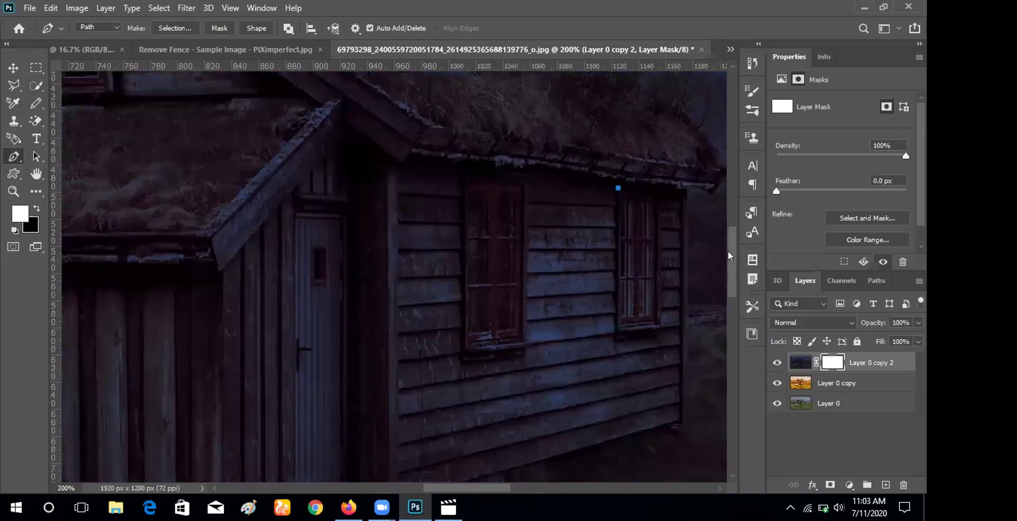
left_click(618, 340)
left_click(658, 336)
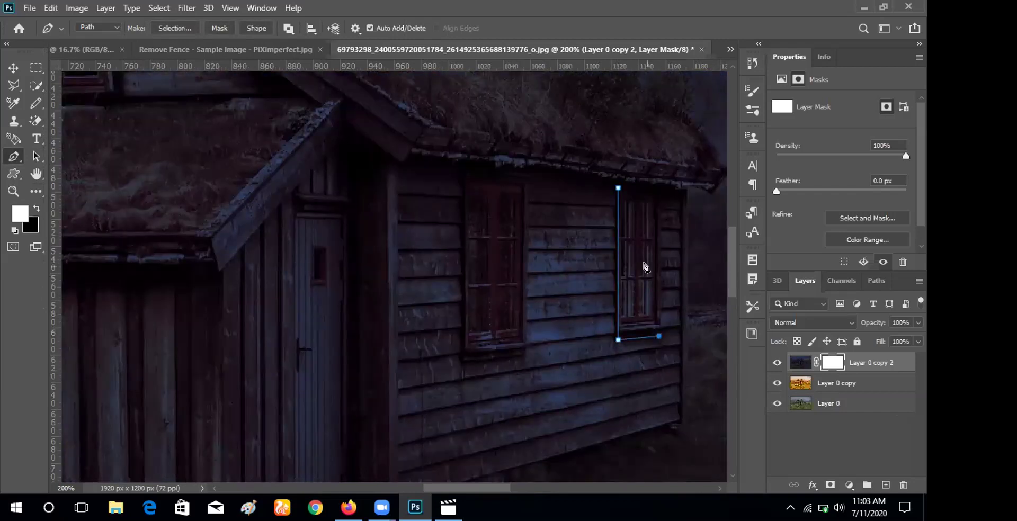
left_click(659, 196)
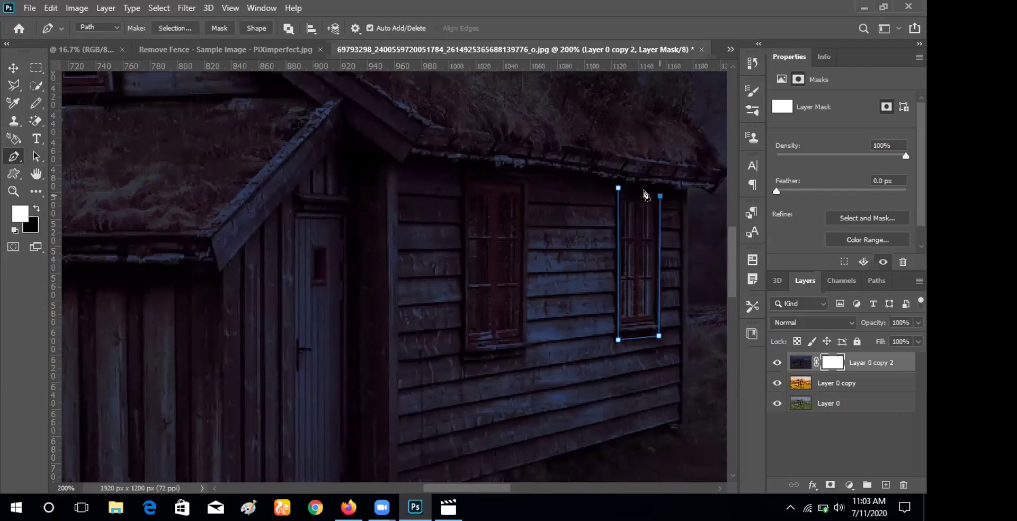
left_click(617, 188)
left_click(467, 176)
key("ctrl+z")
key("ctrl+z")
key("ctrl+z")
key("ctrl+z")
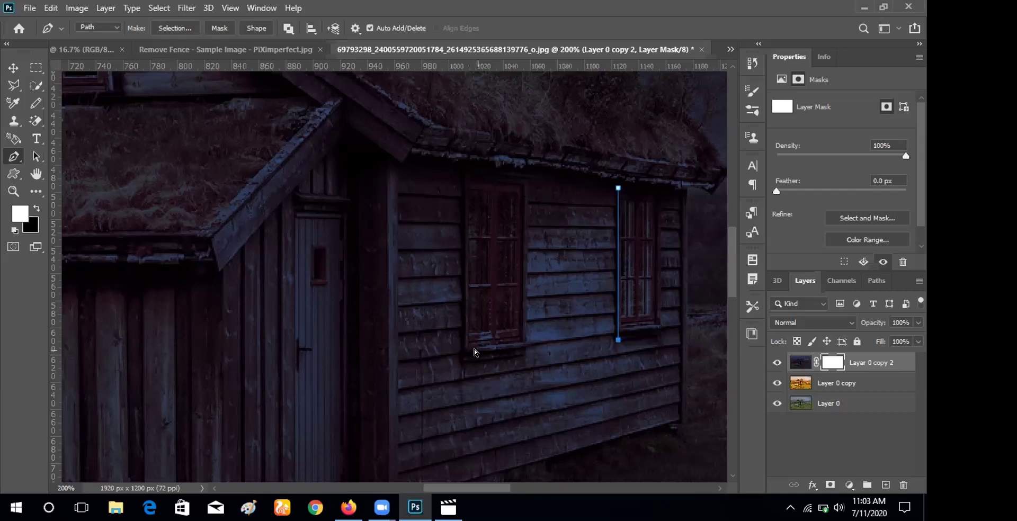
key("ctrl+z")
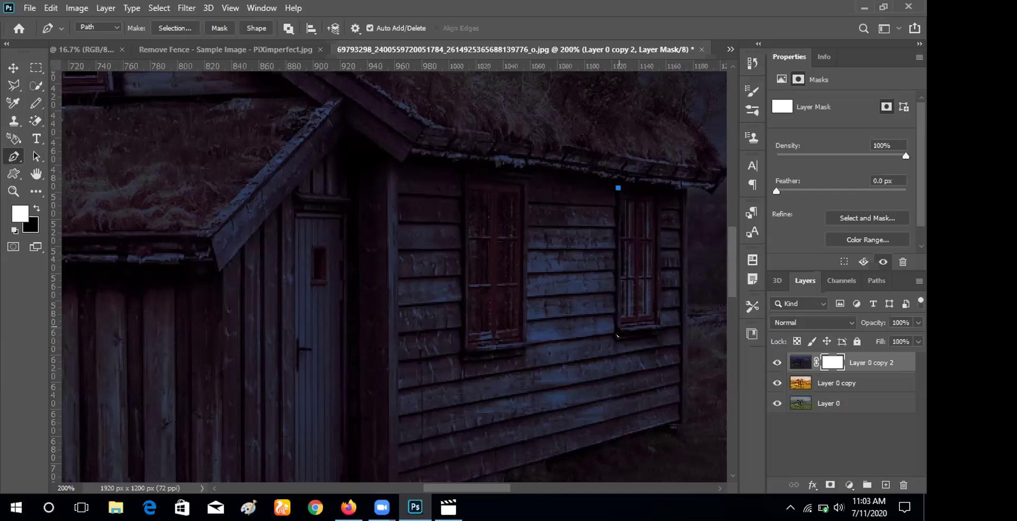
Complete the closed Pen path around the far side window, keeping it tight to the frame above the sill.
left_click(619, 326)
left_click(654, 323)
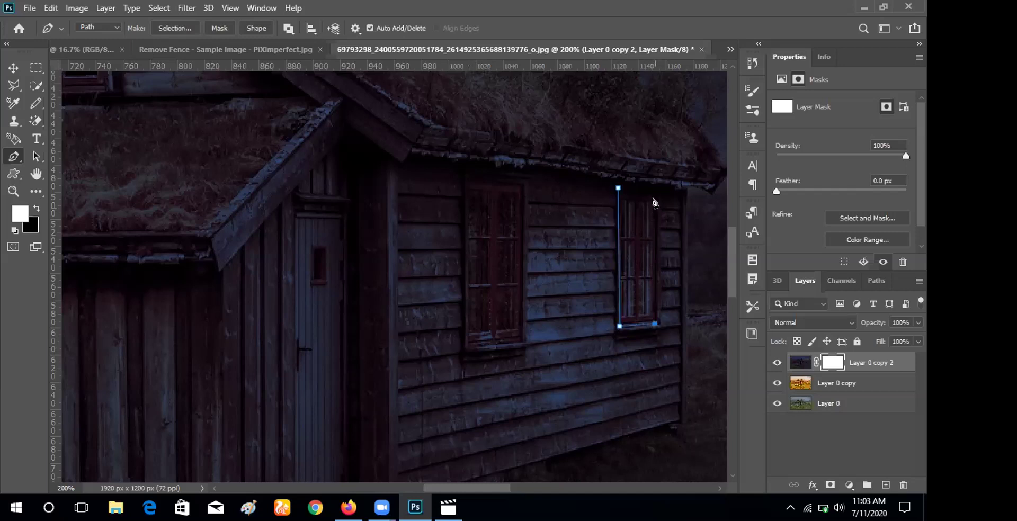
left_click(654, 199)
left_click(619, 189)
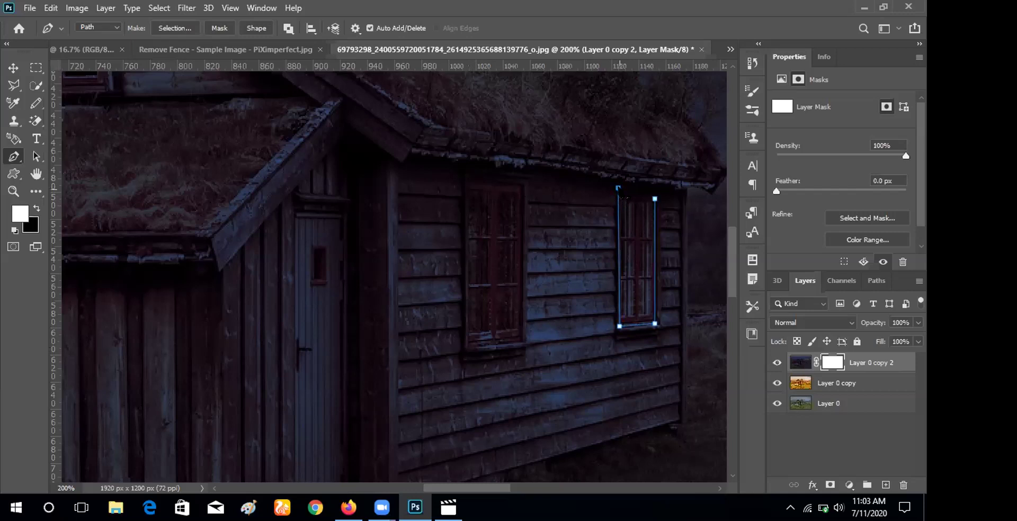
Trace a closed four-point Pen path around the side window nearer the door.
left_click(469, 184)
left_click(469, 342)
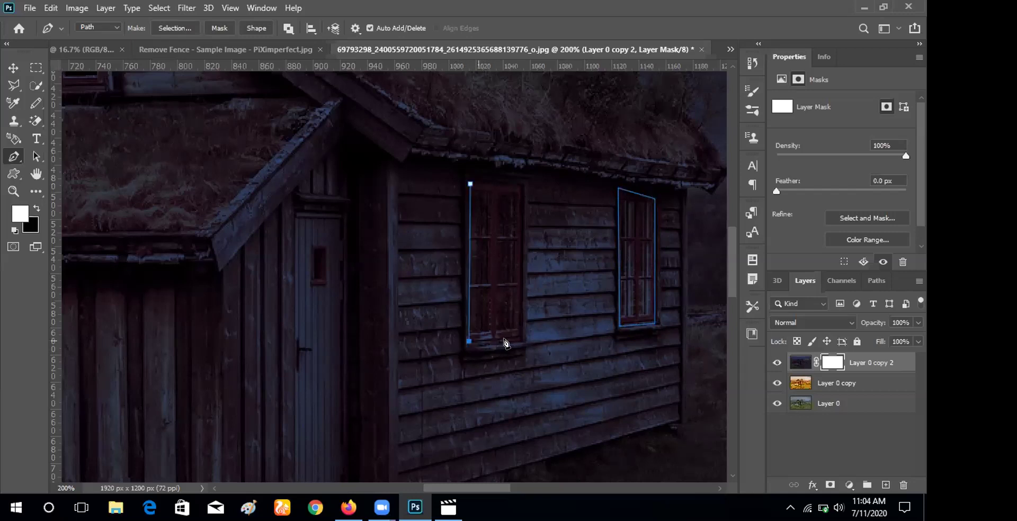
left_click(519, 337)
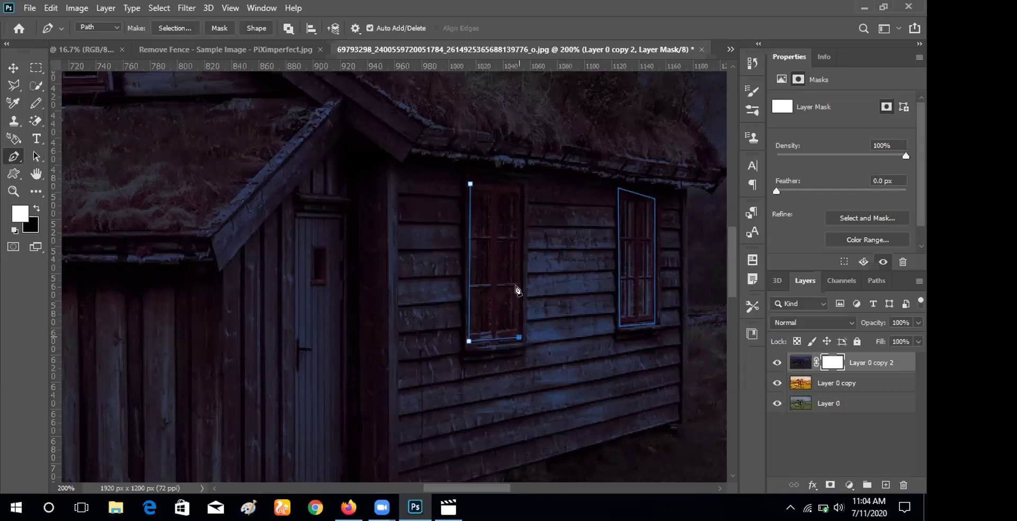
left_click(521, 190)
left_click(470, 184)
Trace a closed four-point Pen path around the small gable window's frame.
left_click_drag(484, 487, 417, 488)
left_click_drag(729, 266, 727, 229)
left_click(554, 226)
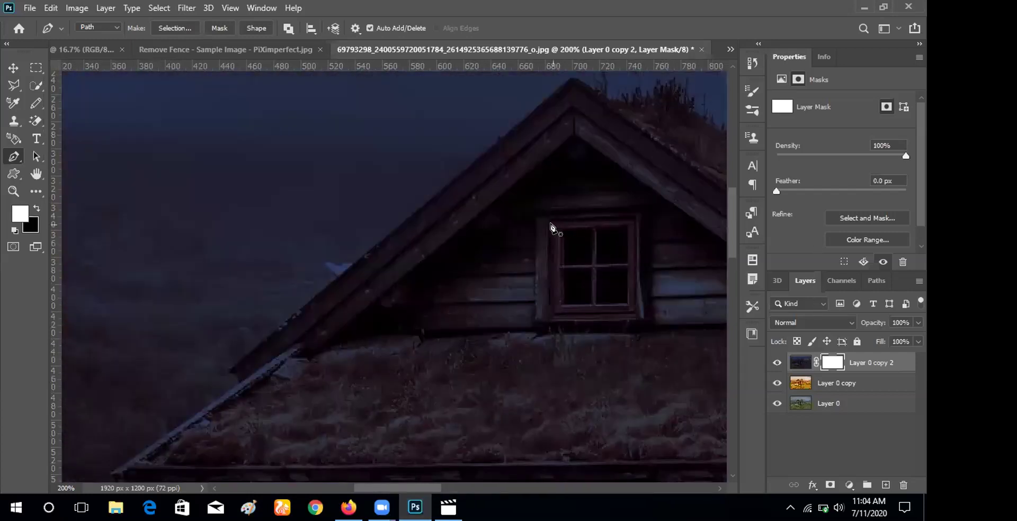
left_click(553, 314)
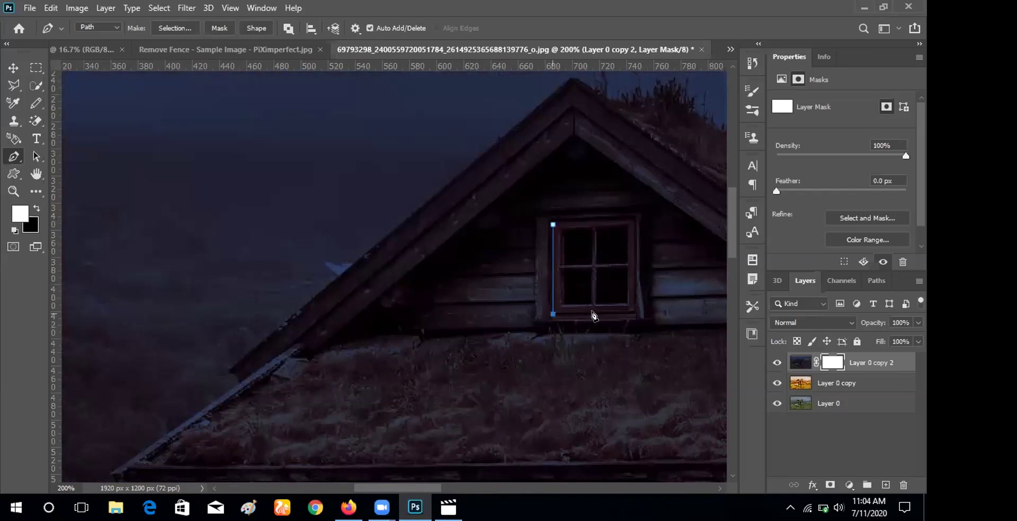
left_click(636, 313)
left_click(635, 220)
left_click(554, 224)
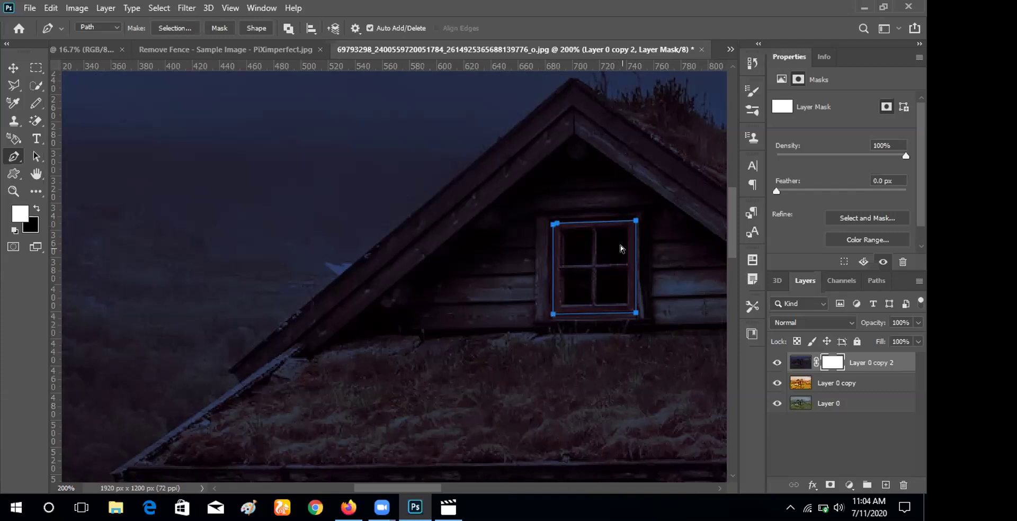
Convert the traced window paths into a selection covering all three windows, and make black the foreground colour.
key("ctrl+Return")
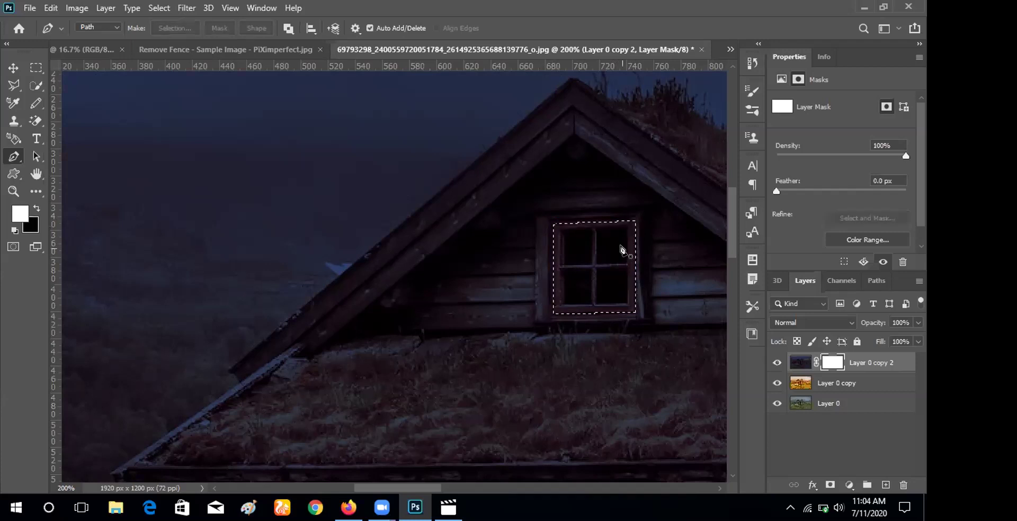
key("ctrl+minus")
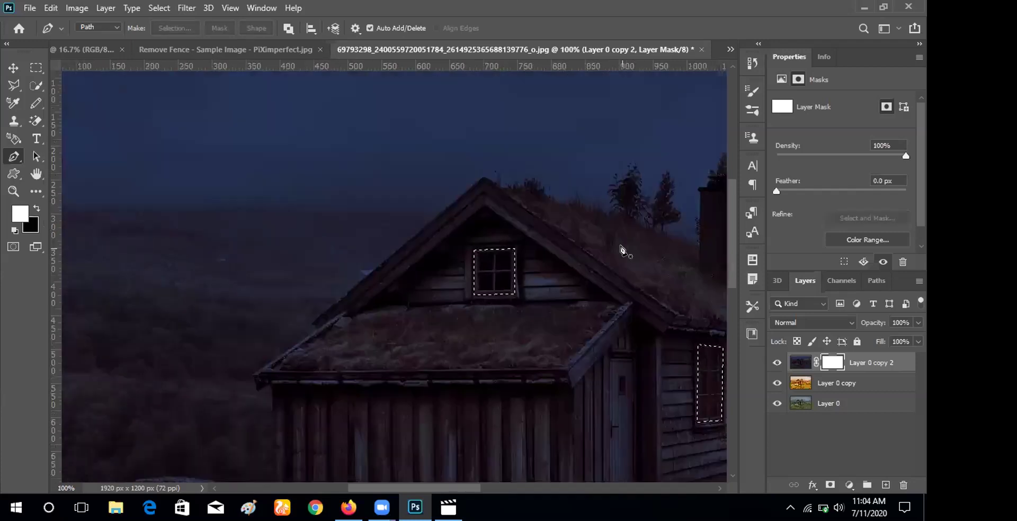
key("ctrl+minus")
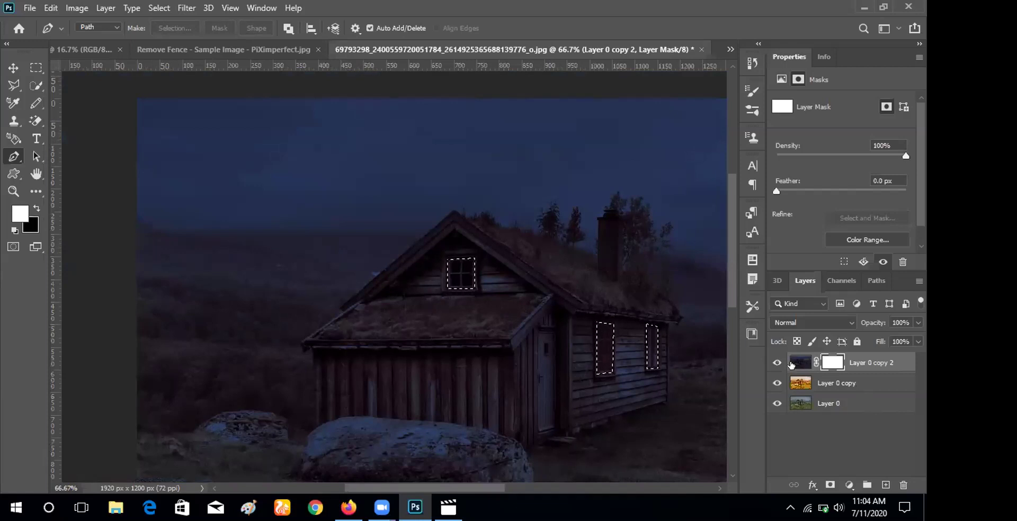
key("x")
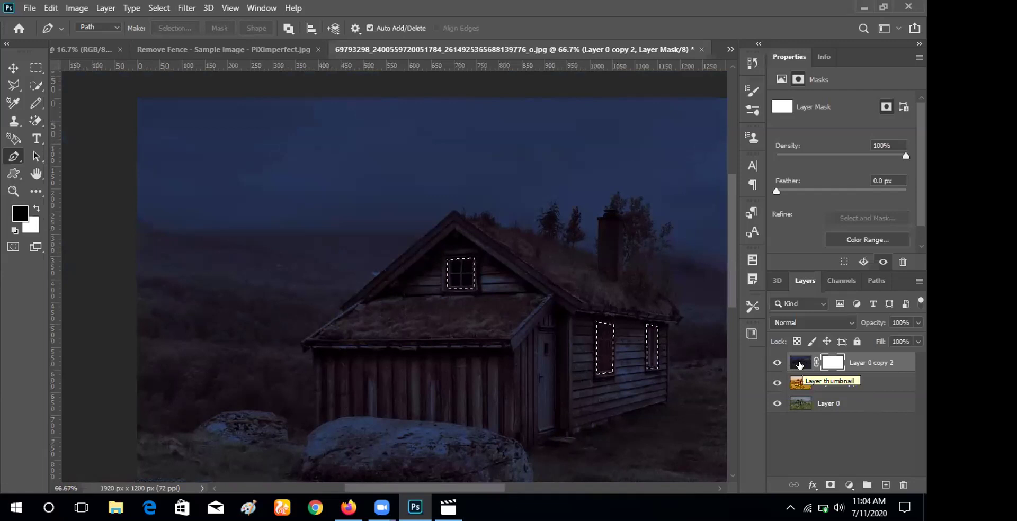
Make the warm Layer 0 copy active and switch to the Brush tool.
left_click(832, 404)
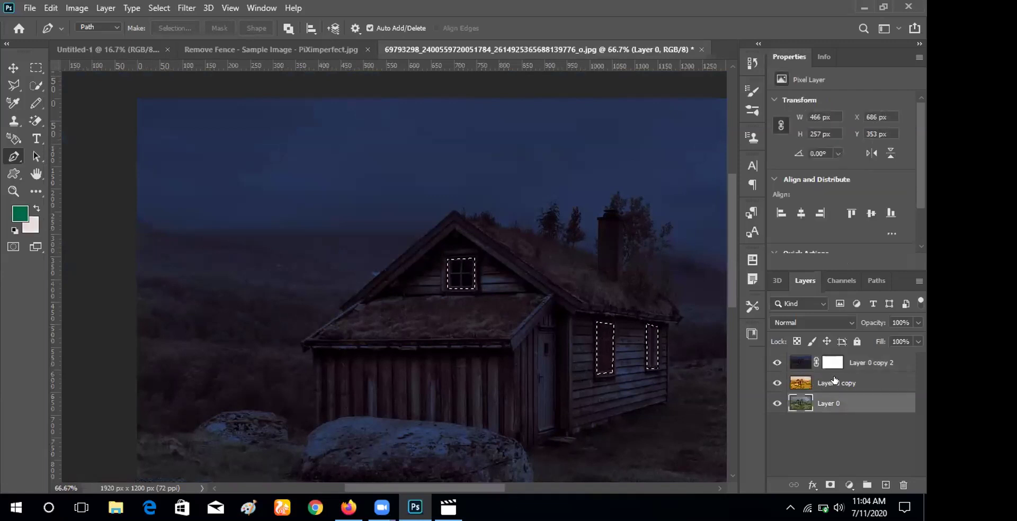
left_click(835, 381)
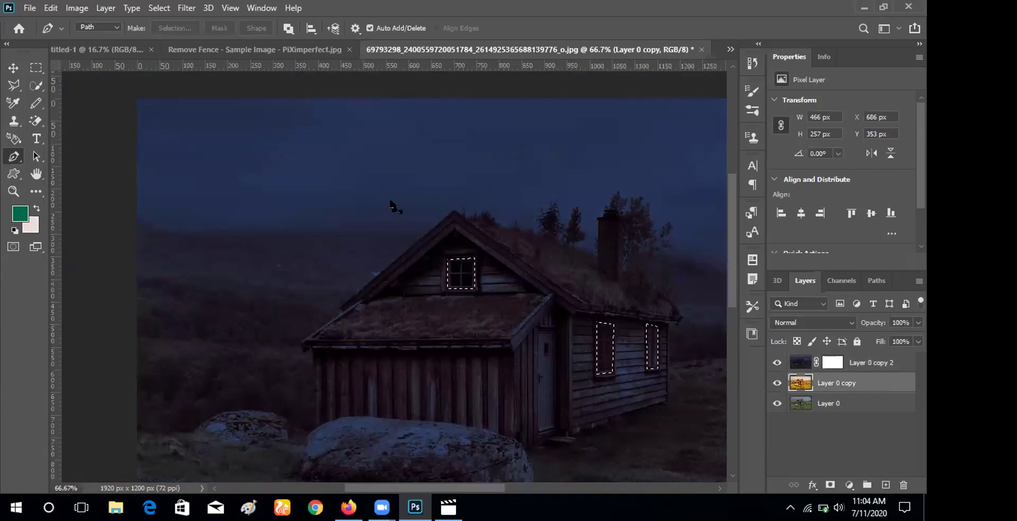
left_click(43, 88)
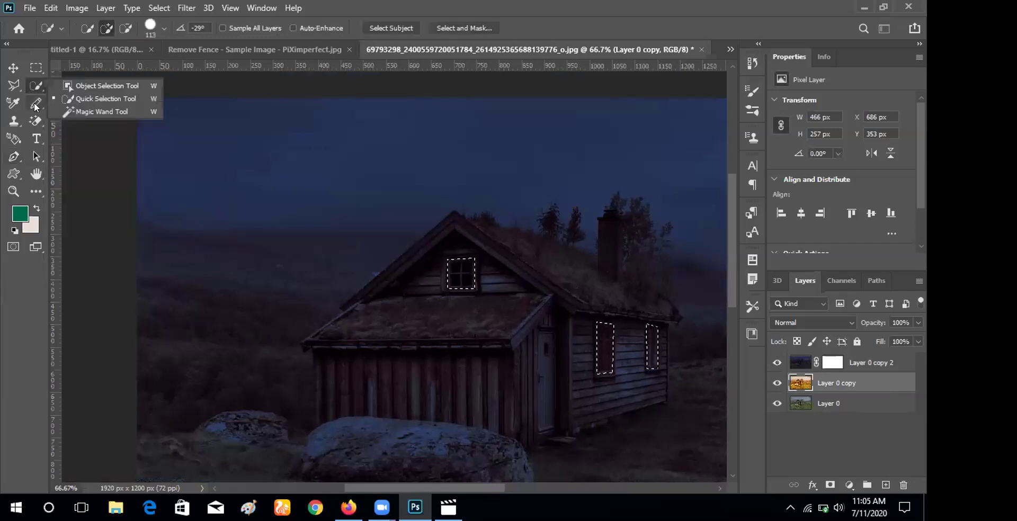
key("b")
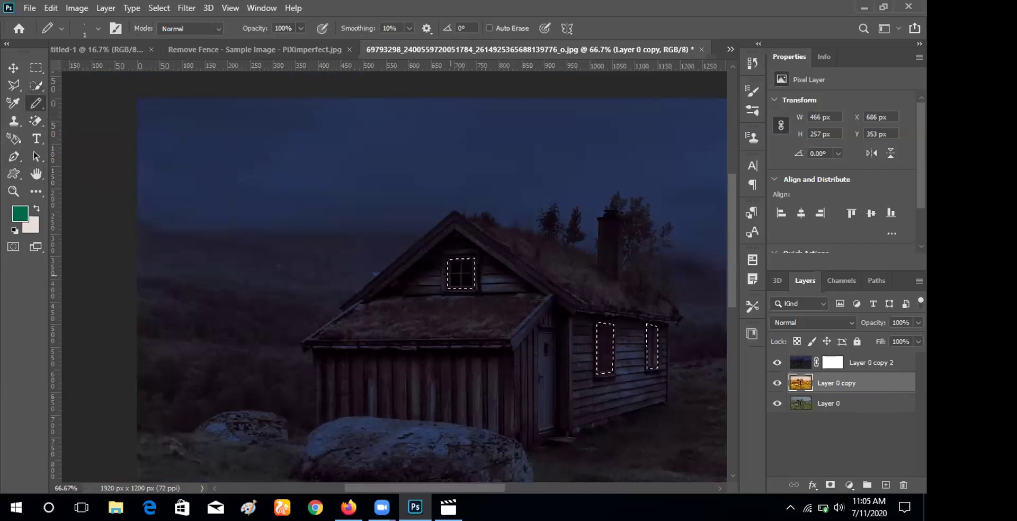
right_click(36, 103)
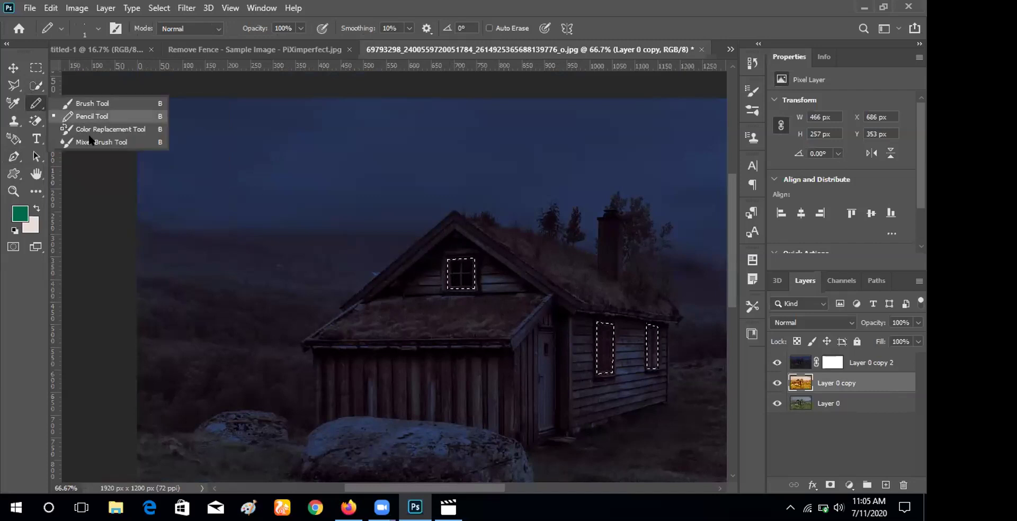
left_click(93, 104)
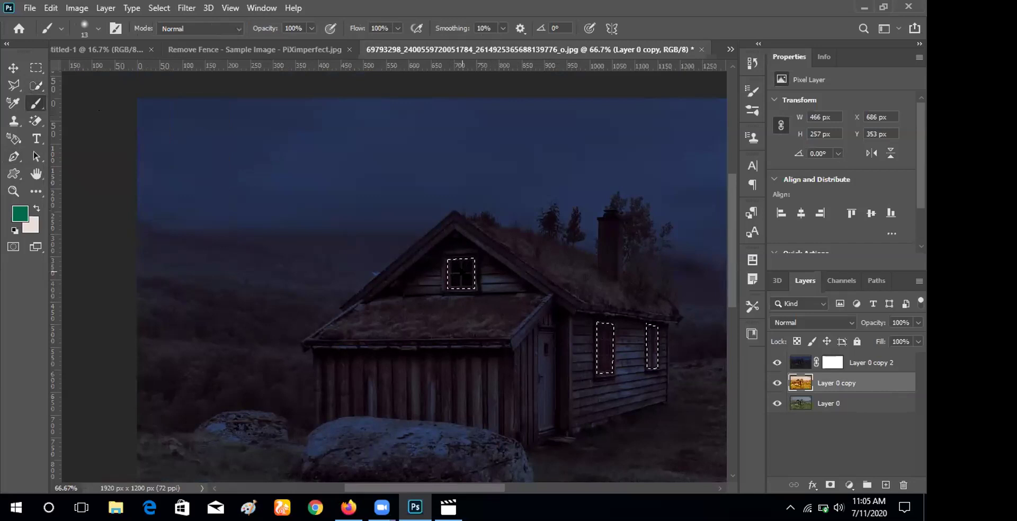
Set the brush to the Soft Round preset at 66 px for painting the gable window.
key("ctrl+plus")
key("ctrl+plus")
key("ctrl+plus")
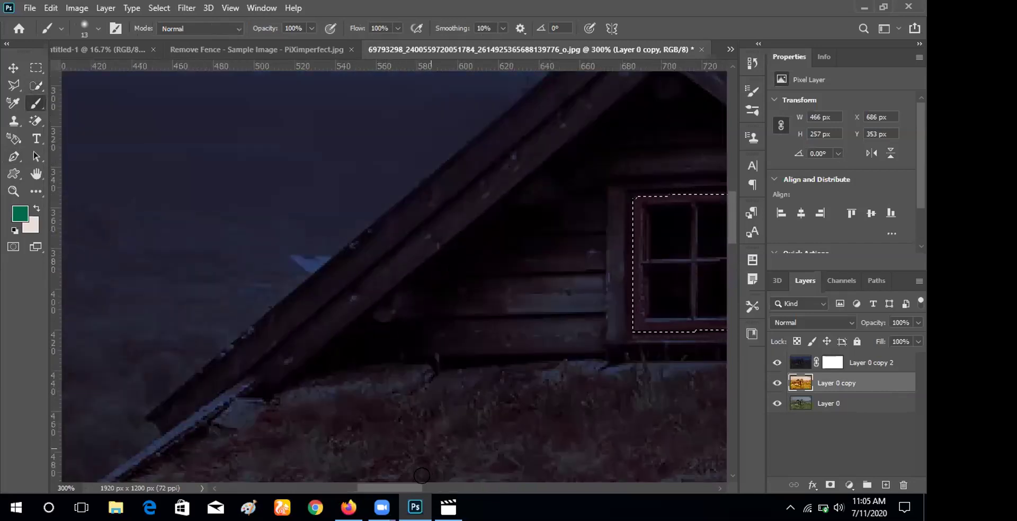
scroll(404, 484, "right", 5)
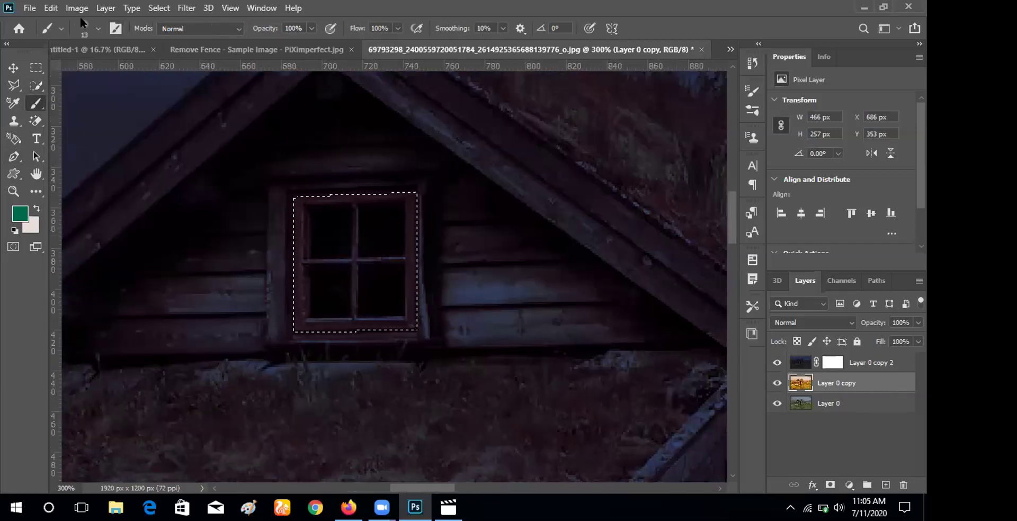
left_click(89, 23)
left_click_drag(79, 68, 102, 69)
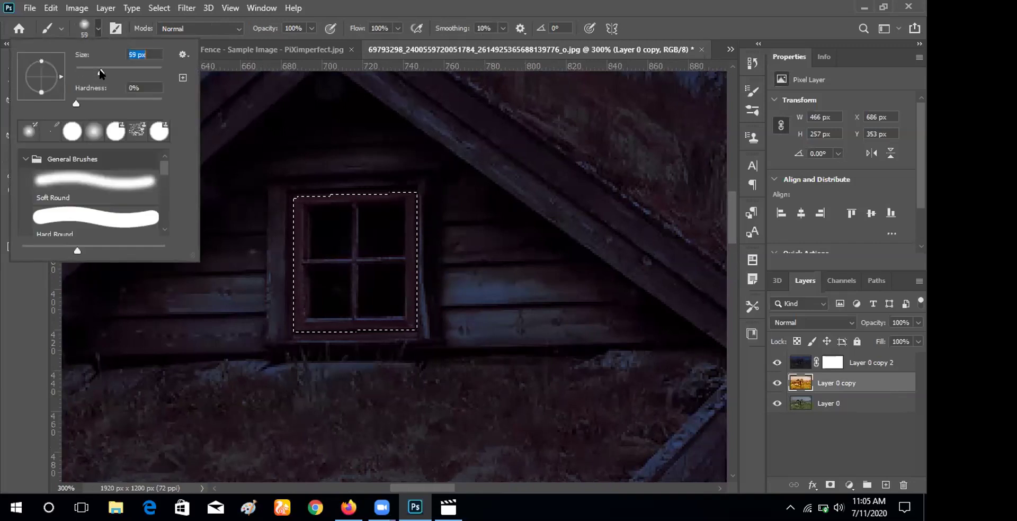
left_click(122, 71)
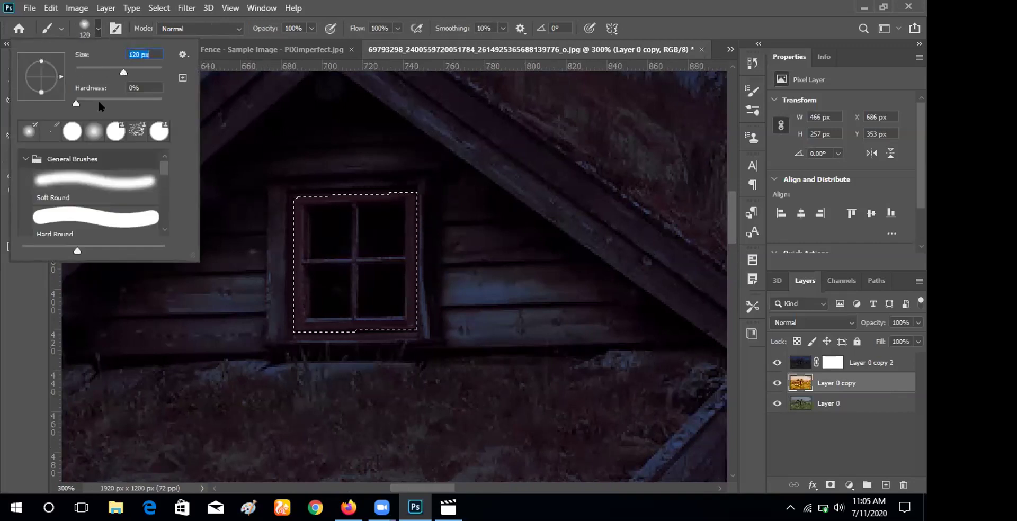
left_click(65, 173)
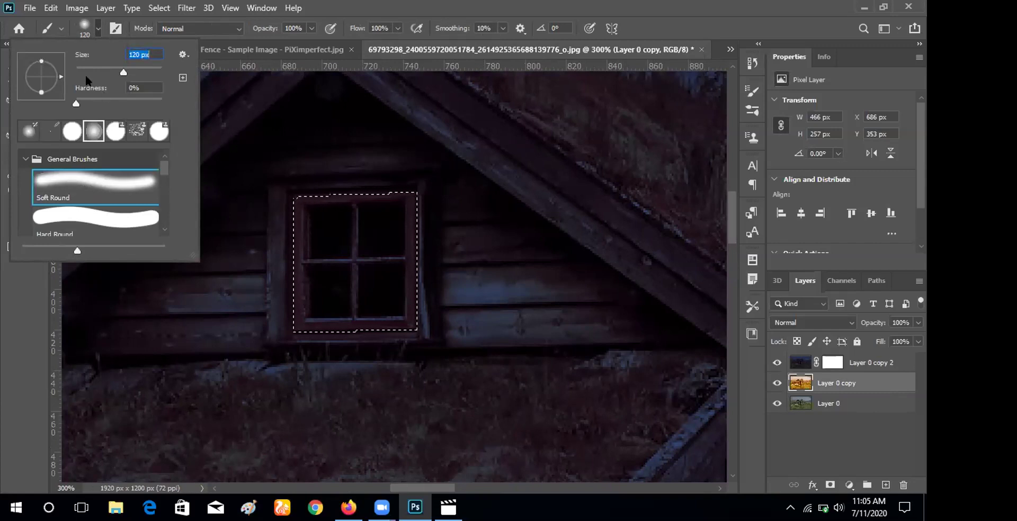
left_click(103, 68)
Try to paint the selected gable window on the warm layer, and with black on the night layer's mask.
left_click(326, 228)
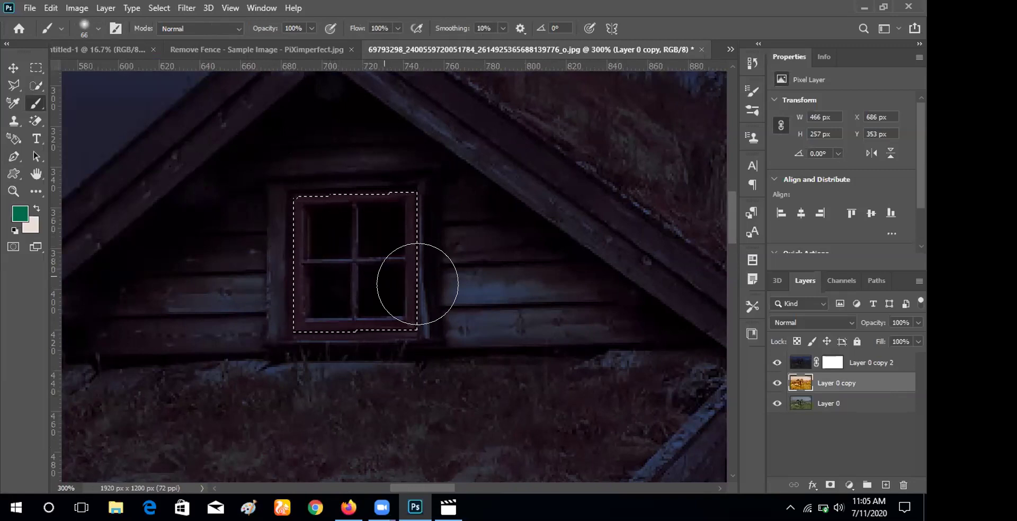
left_click(822, 362)
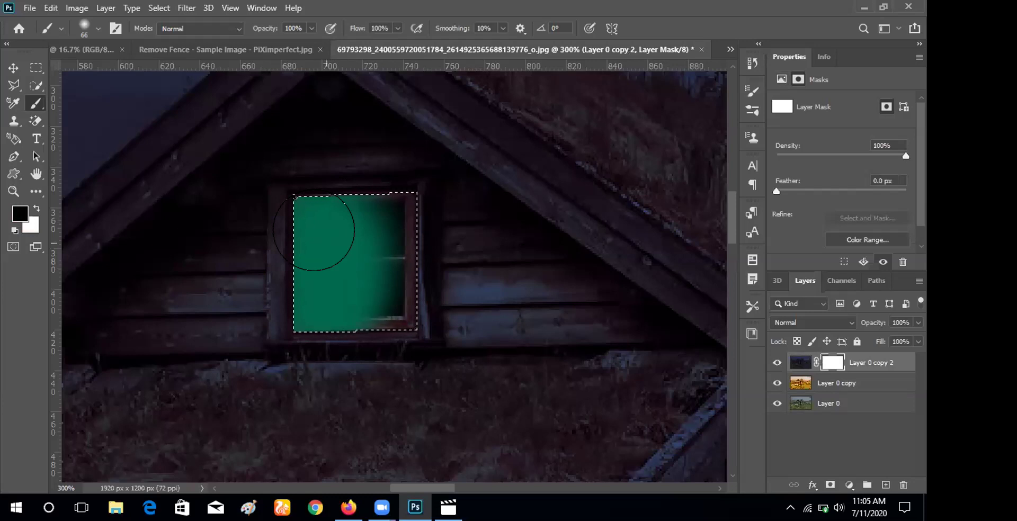
mouse_move(335, 269)
left_mouse_down()
mouse_move(340, 219)
mouse_move(377, 351)
left_mouse_up()
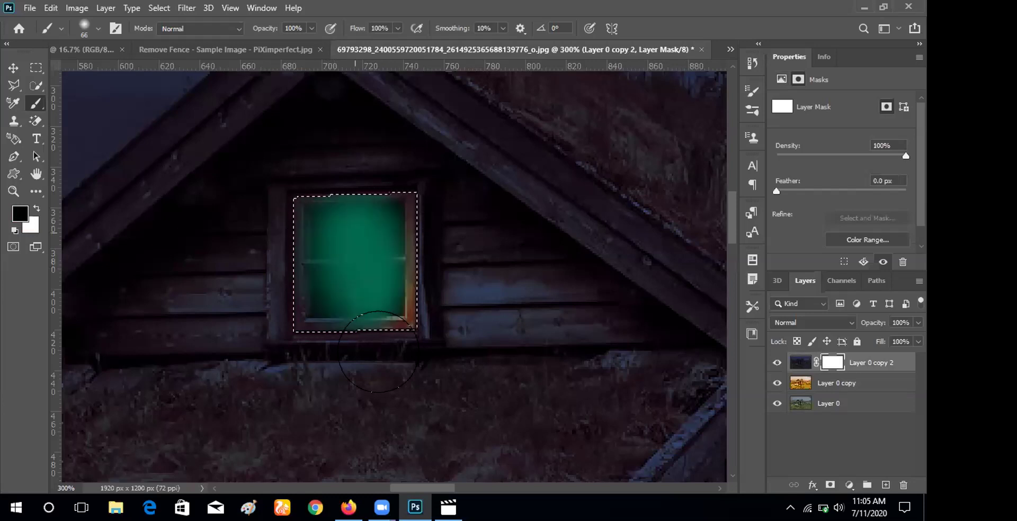
left_click_drag(380, 249, 397, 181)
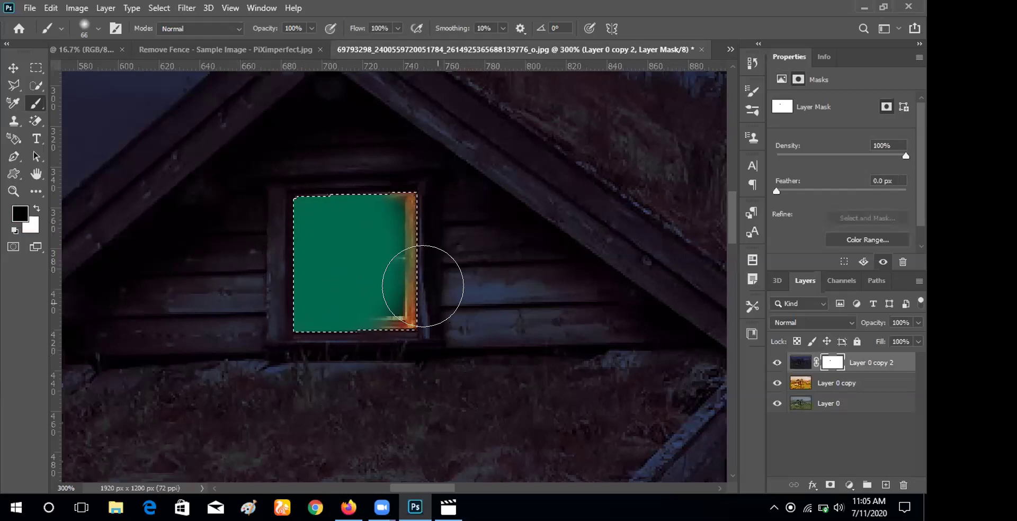
Try painting the gable window green on the night layer's image instead of its mask, and undo the strokes.
key("ctrl+2")
mouse_move(385, 241)
left_mouse_down()
mouse_move(336, 246)
mouse_move(320, 347)
mouse_move(285, 178)
mouse_move(283, 254)
mouse_move(296, 313)
left_mouse_up()
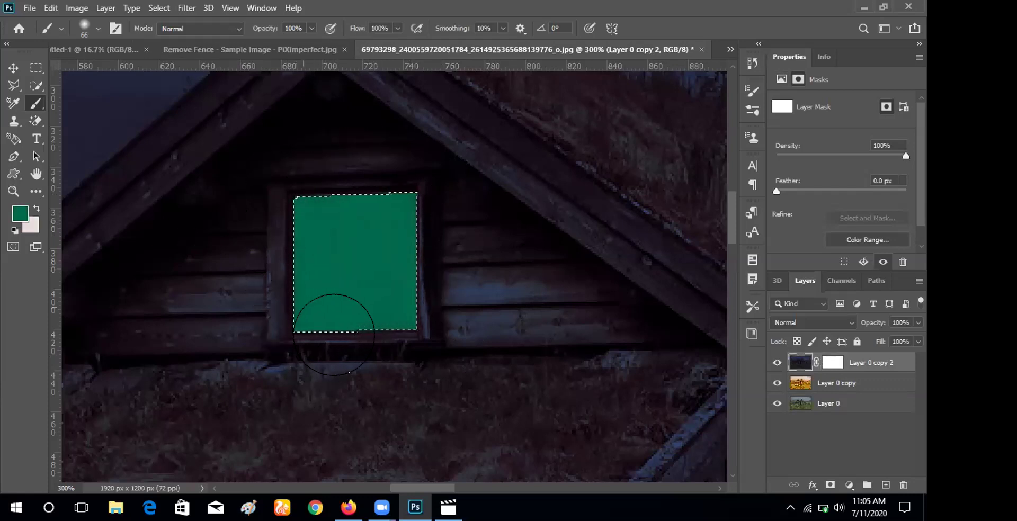
key("ctrl+z")
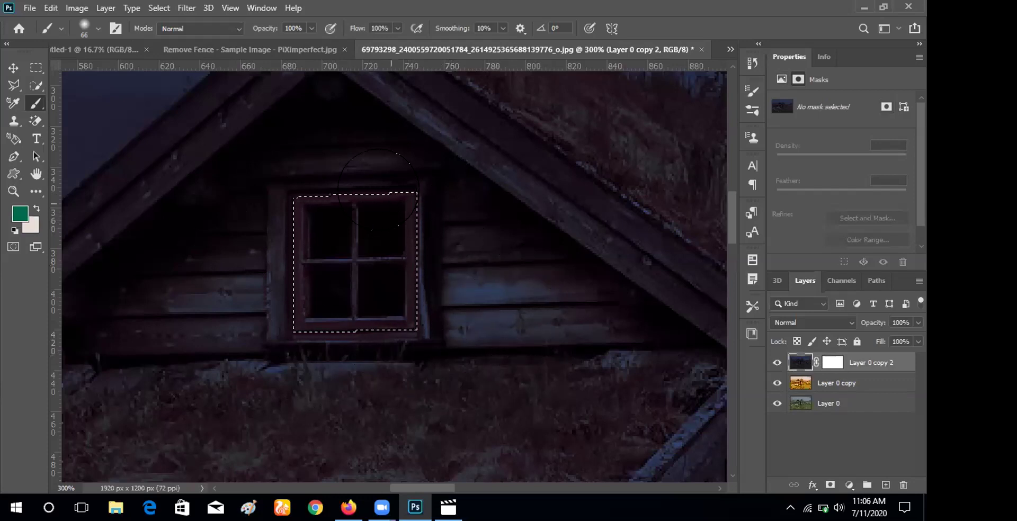
Make Layer 0 copy active, hide Layer 0, and toggle the night layer off and on to inspect the gable window beneath.
left_click(842, 382)
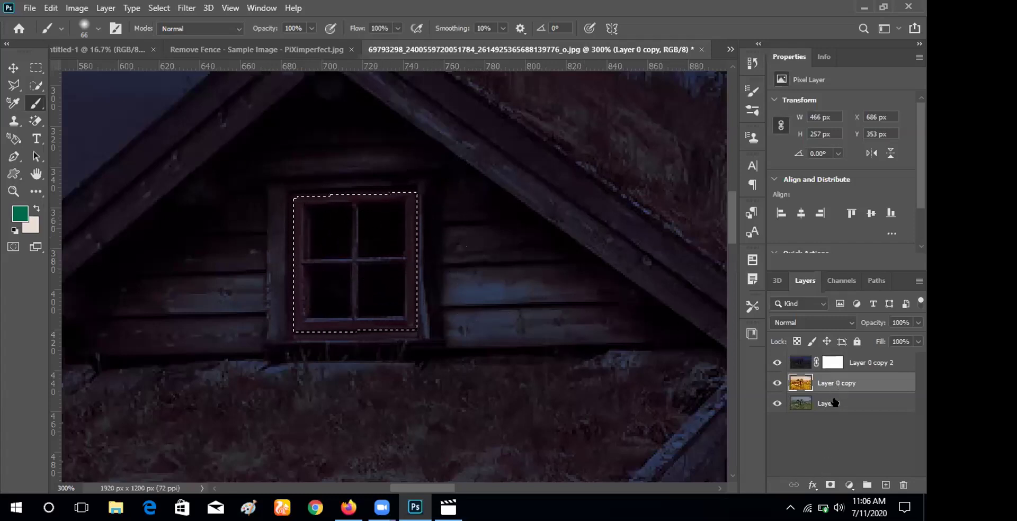
left_click(776, 402)
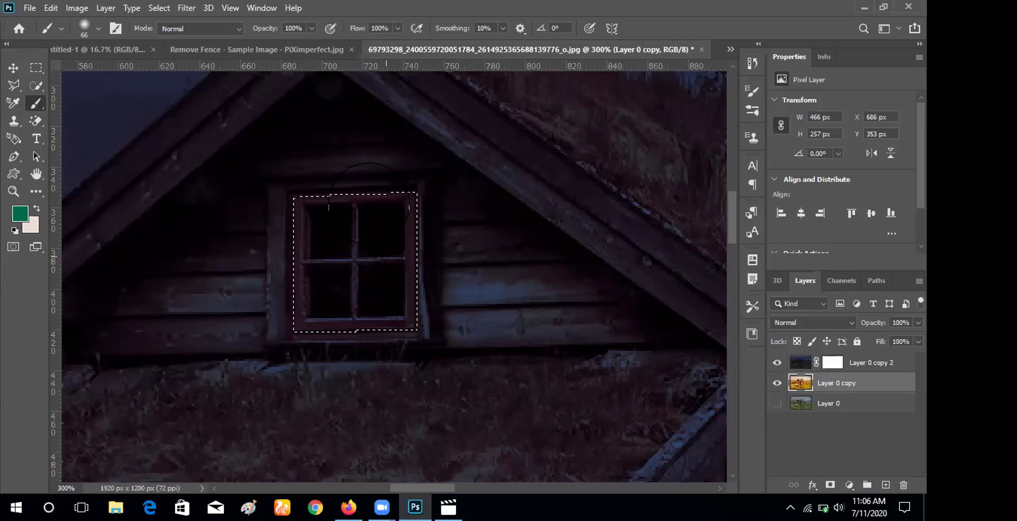
left_click(777, 363)
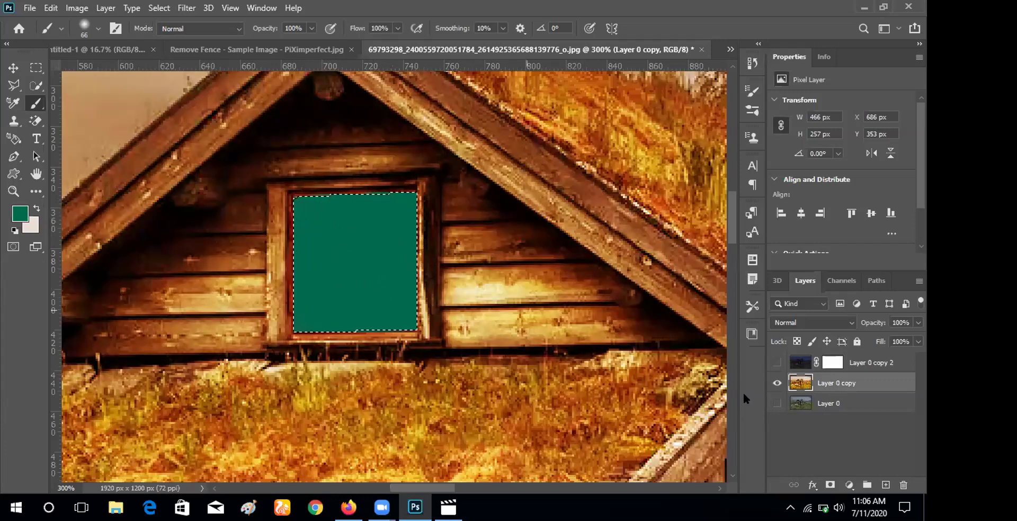
left_click(777, 363)
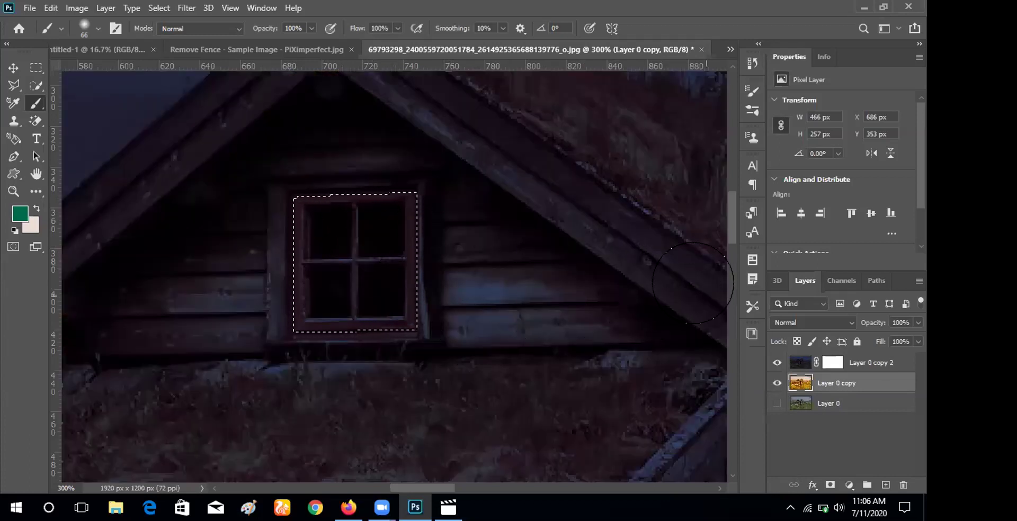
Dismiss the low-battery notice and clear the window selection.
key("alt+BackSpace")
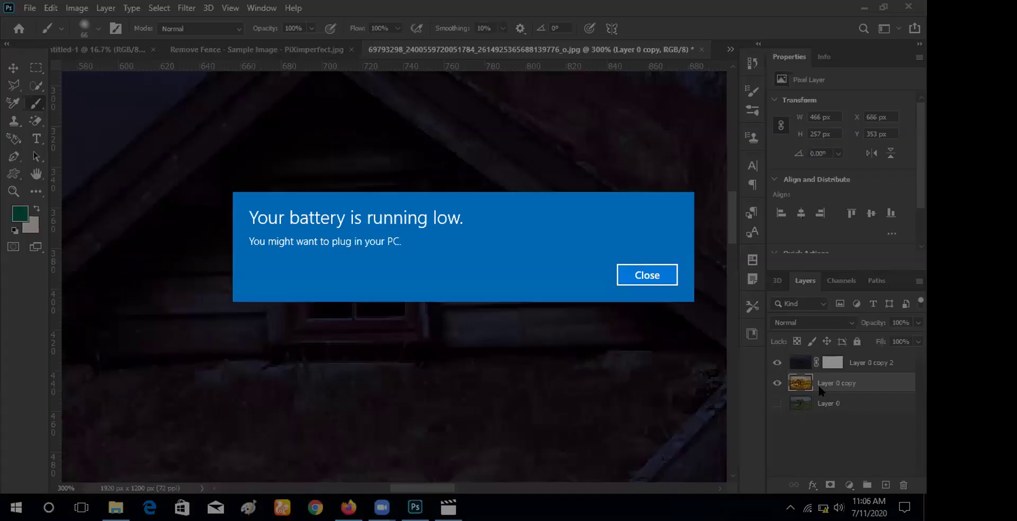
left_click(647, 275)
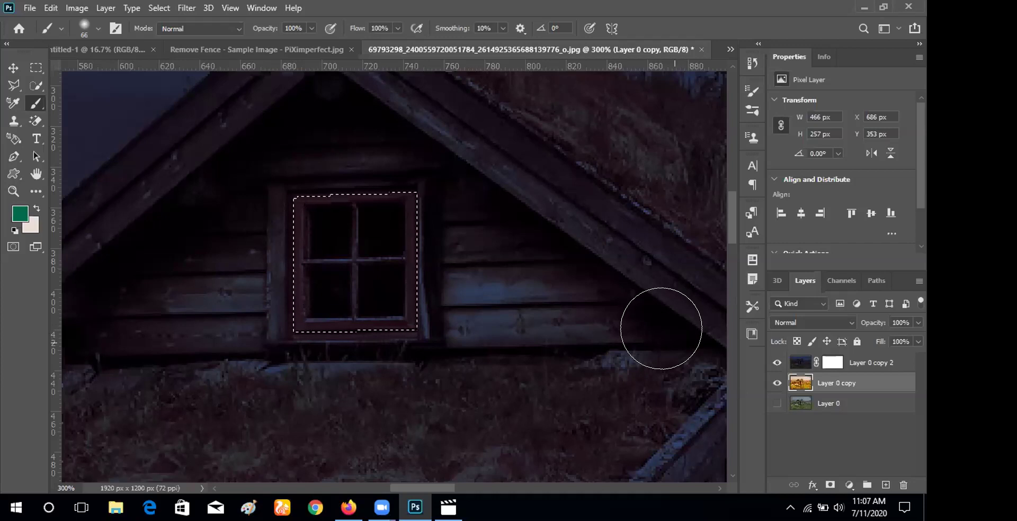
key("ctrl+z")
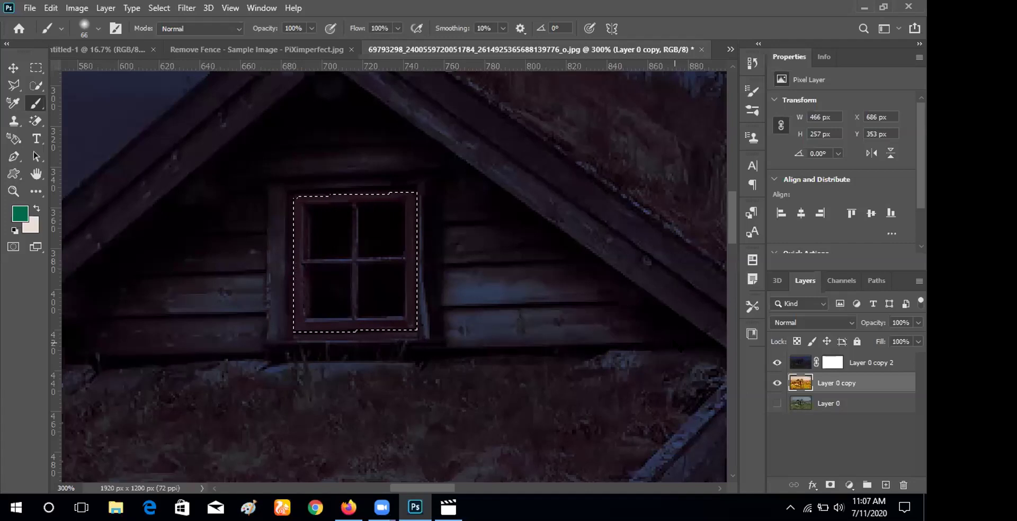
key("ctrl+d")
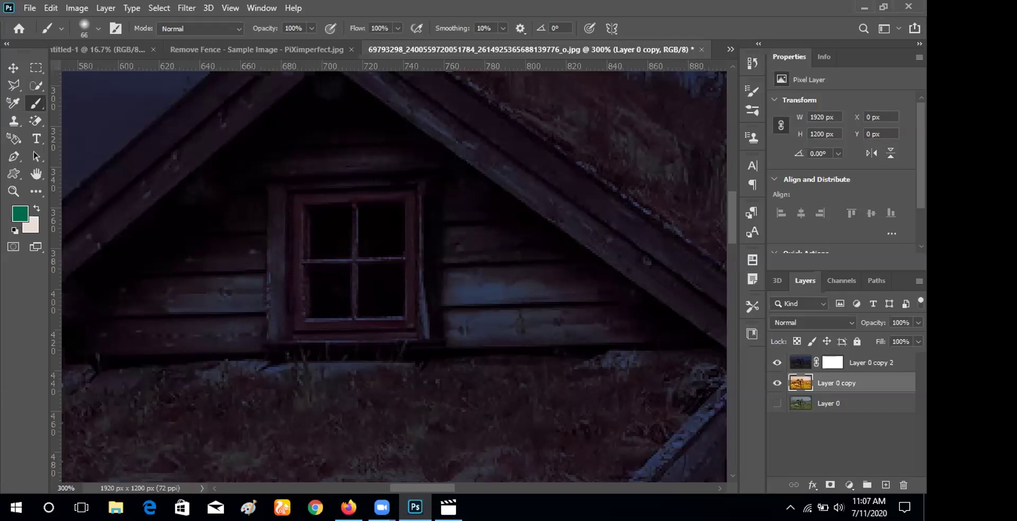
Hide the night layer and try to erase the green paint from the gable window on Layer 0 copy.
scroll(395, 276, "down", 1)
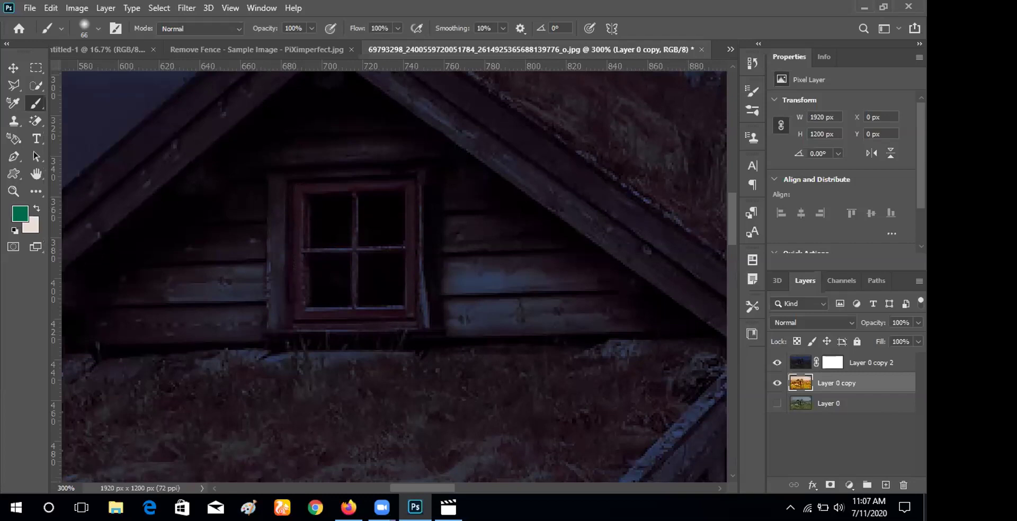
key("e")
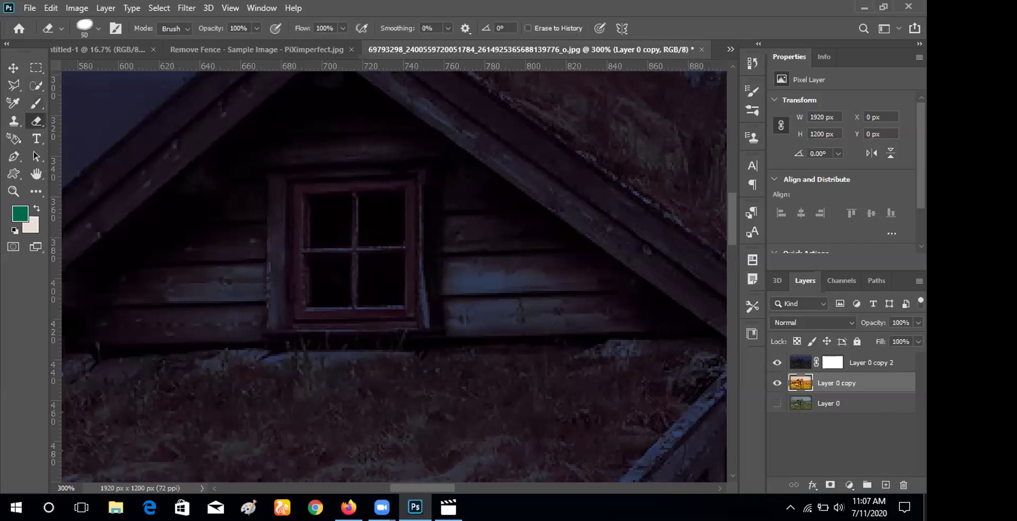
left_click(776, 363)
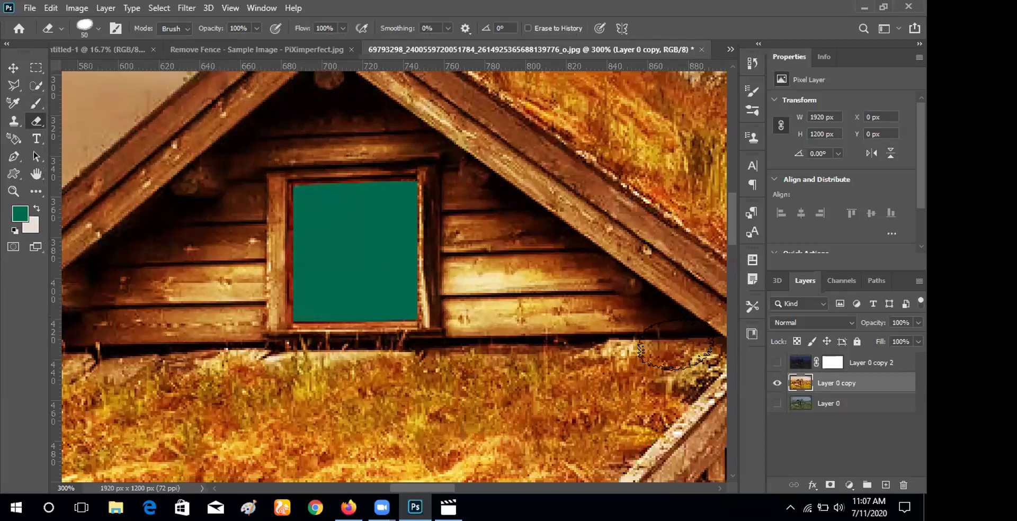
left_click_drag(324, 199, 352, 198)
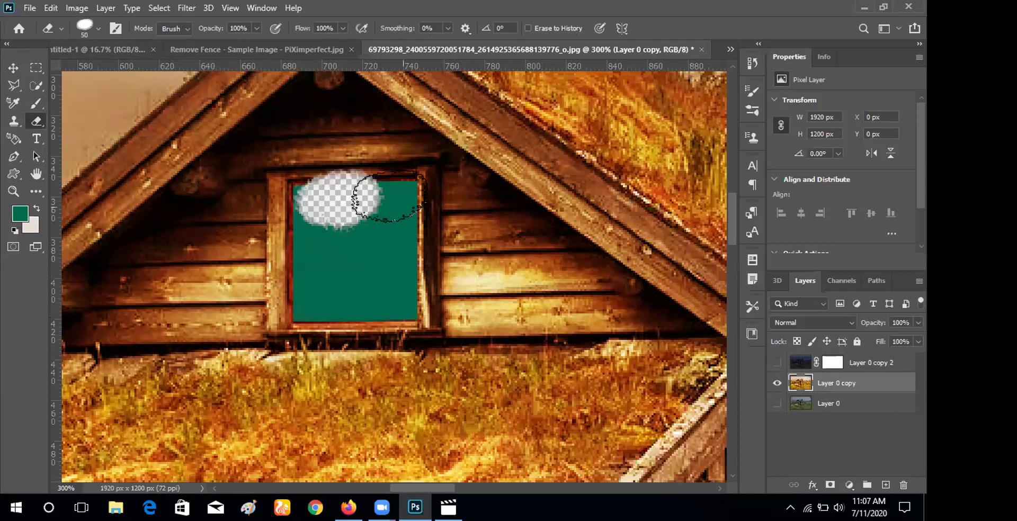
Undo the erasing and revert the document history to the gable window selection made before the green painting.
key("ctrl+z")
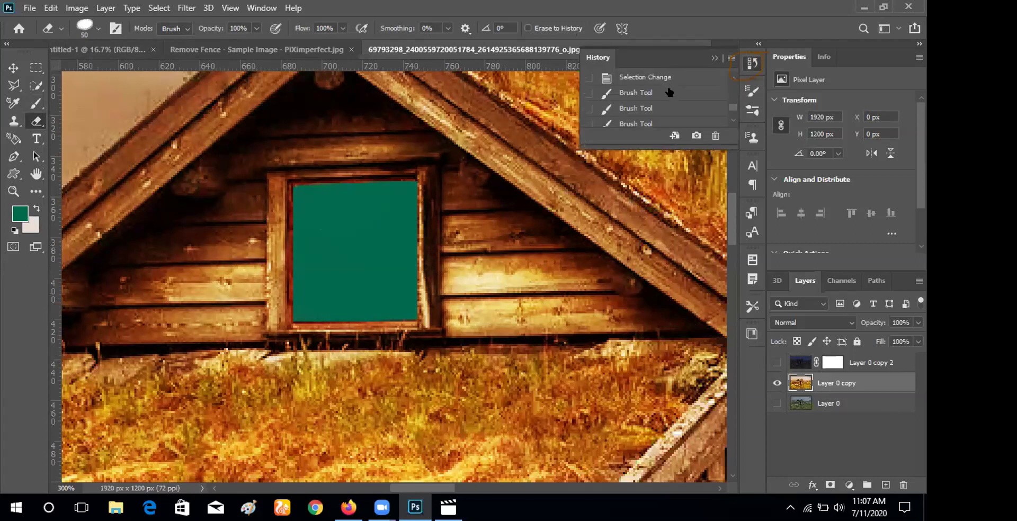
left_click(669, 91)
scroll(660, 98, "up", 1)
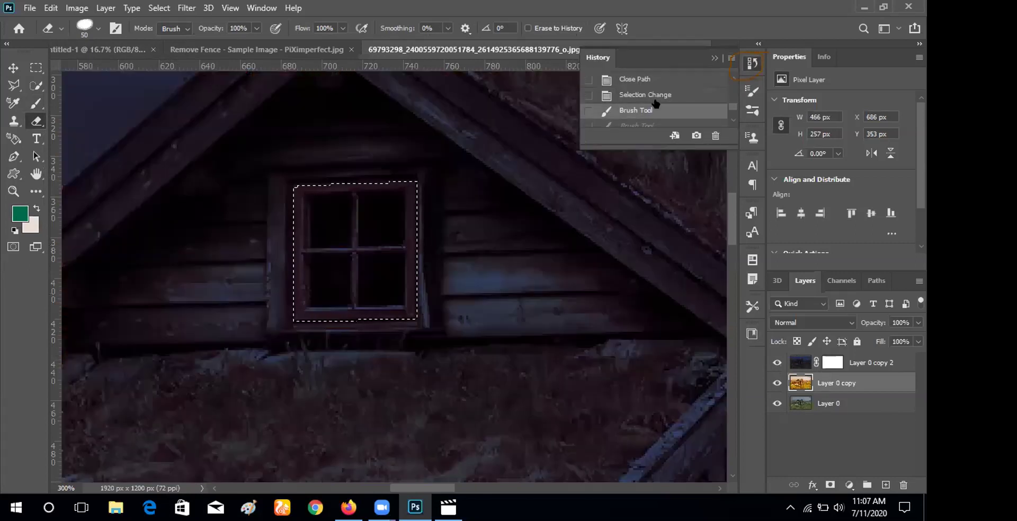
scroll(647, 97, "up", 1)
left_click(647, 97)
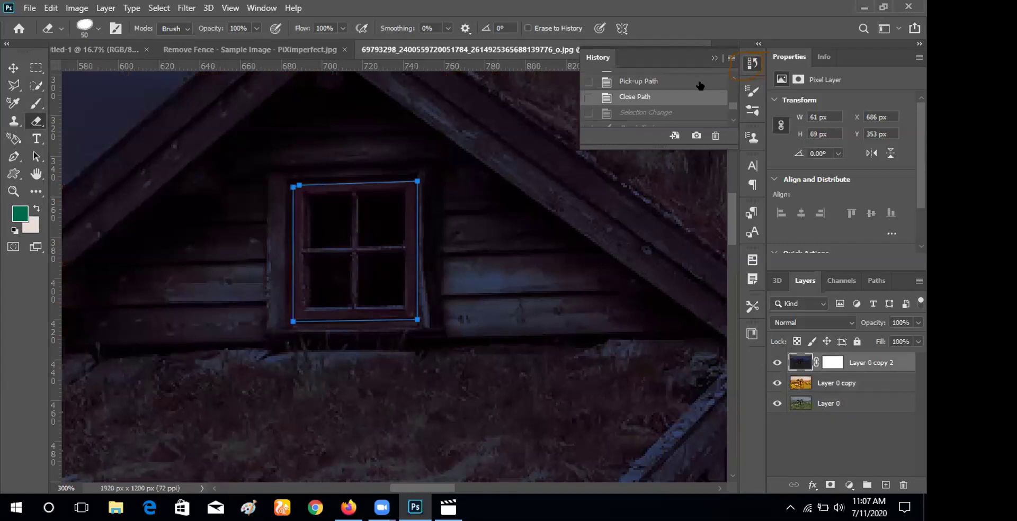
left_click(683, 111)
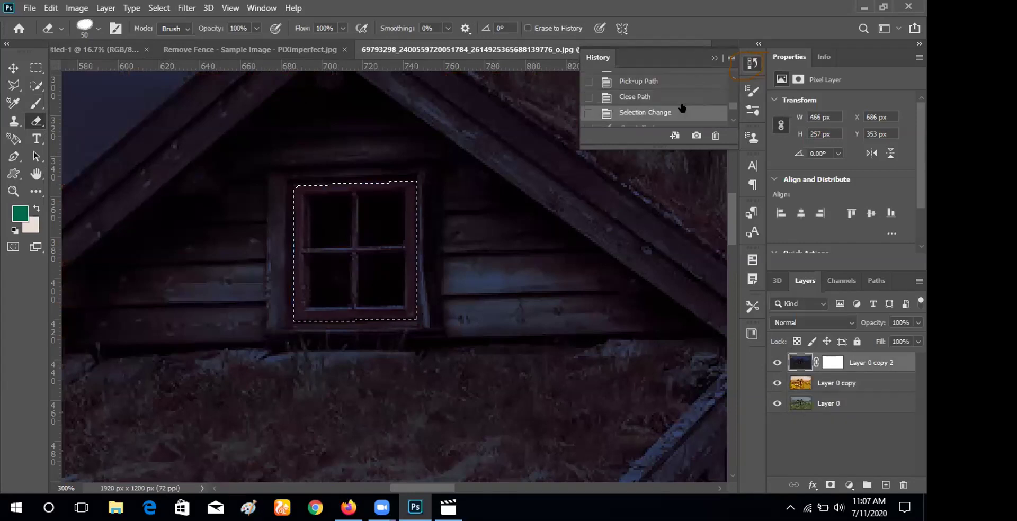
left_click(714, 57)
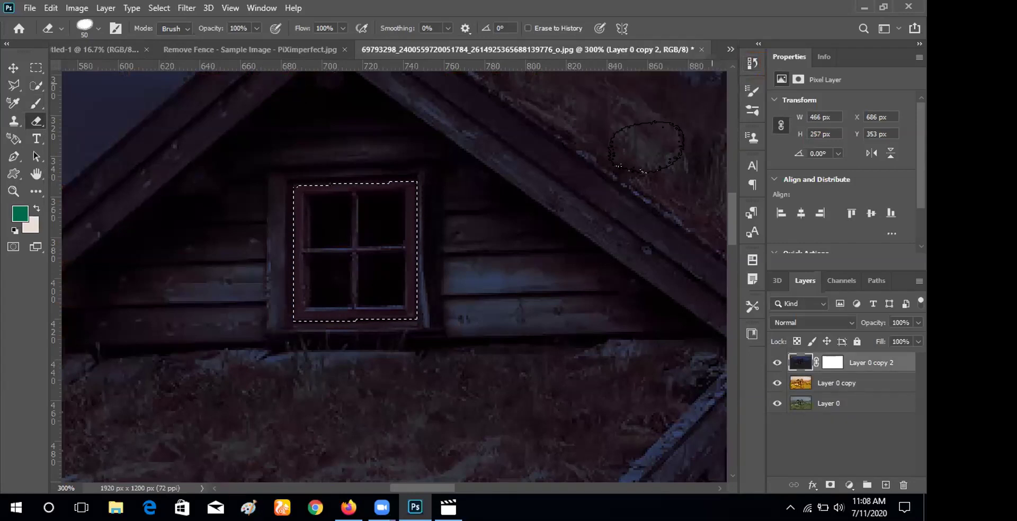
Toggle the night layer off and on to compare the selected gable window with the warm layer beneath.
left_click(776, 361)
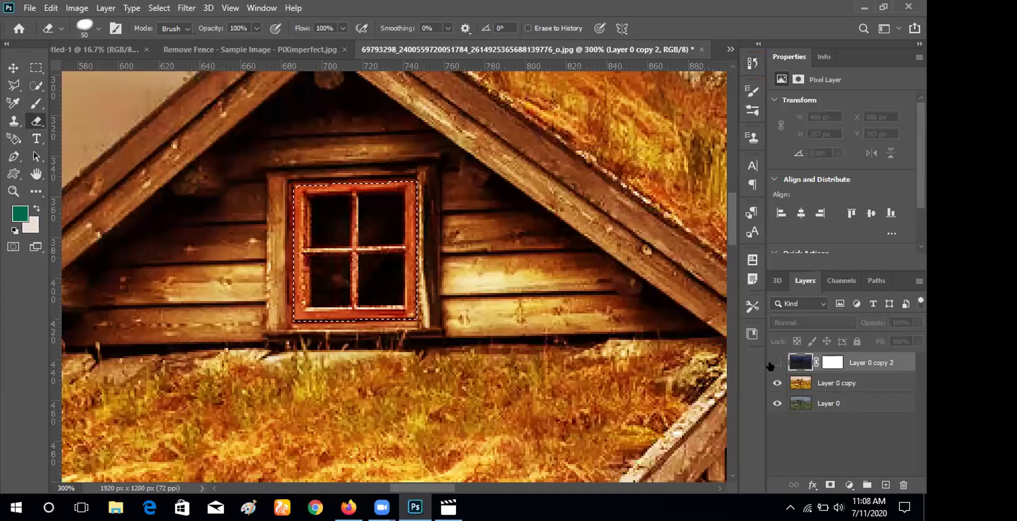
left_click(777, 362)
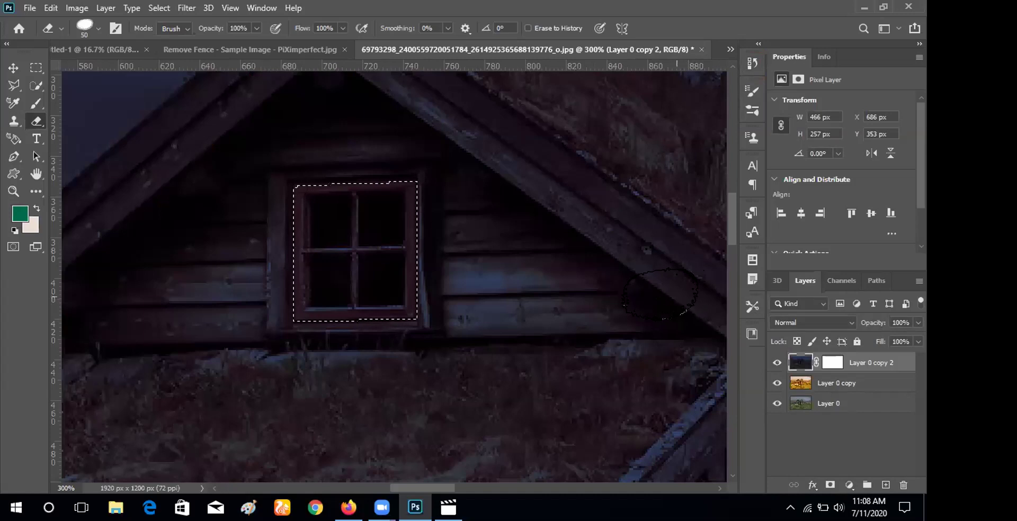
left_click(852, 381)
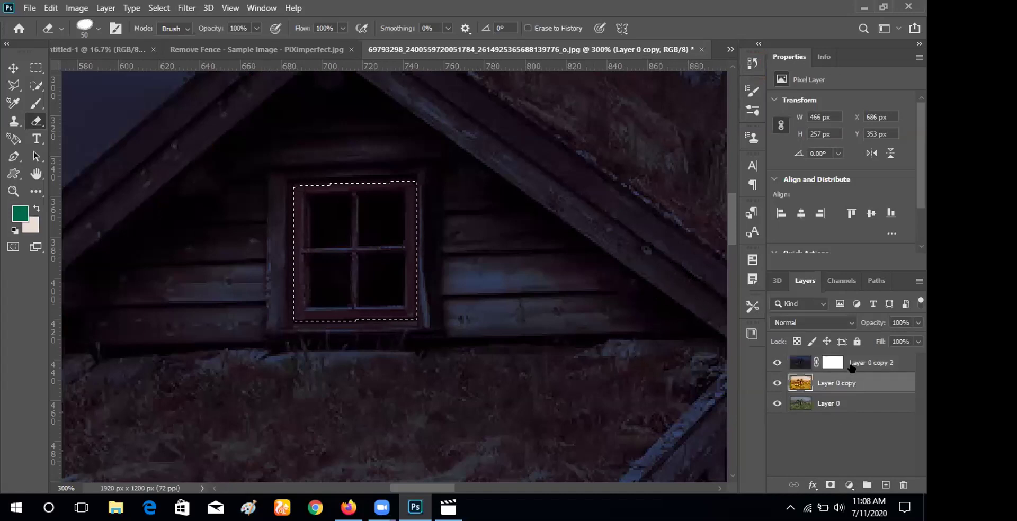
left_click(855, 364)
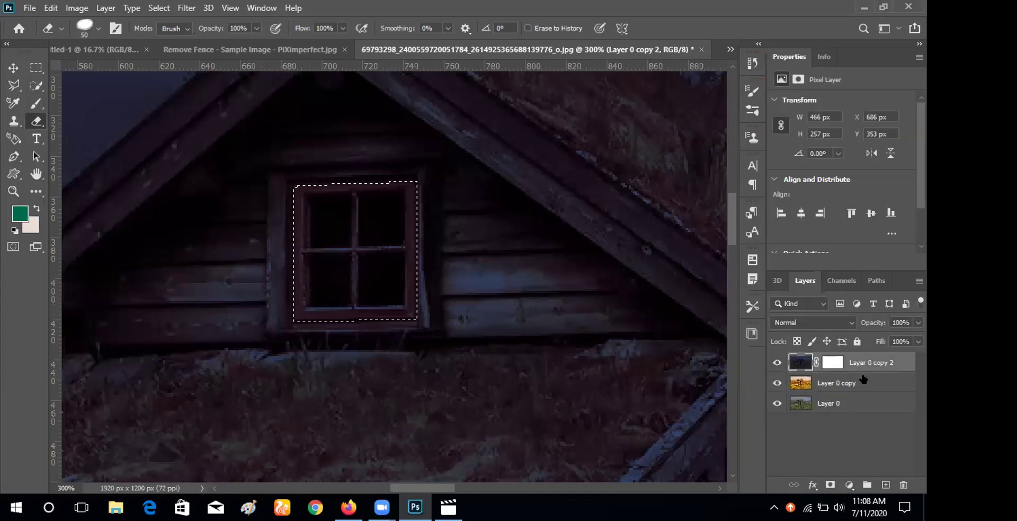
left_click(863, 382)
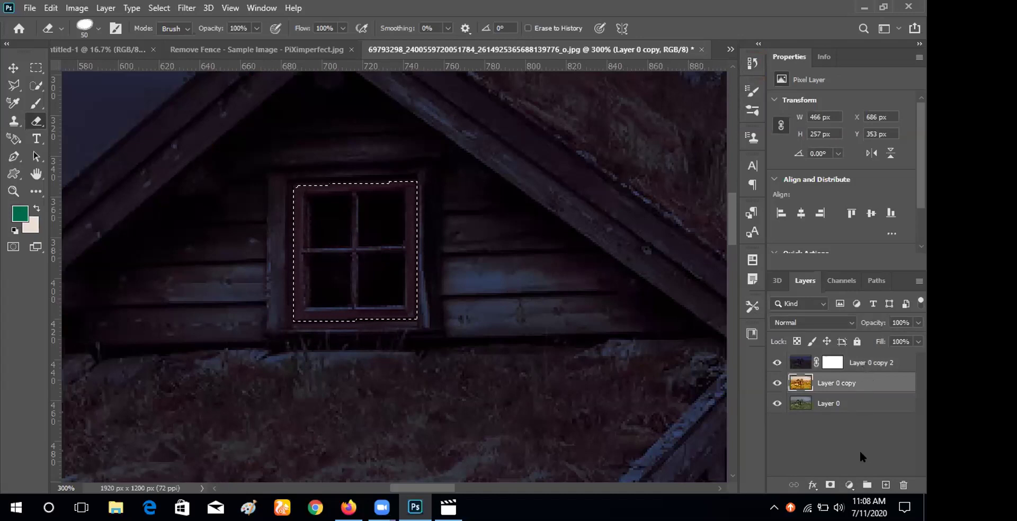
left_click(855, 364)
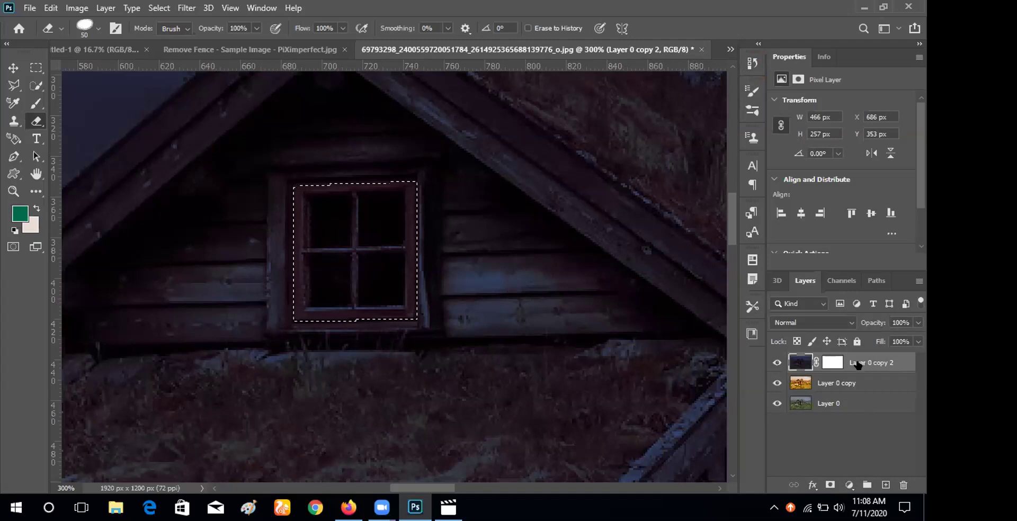
Delete the blank layer mask from Layer 0 copy 2.
left_click(832, 363)
right_click(833, 364)
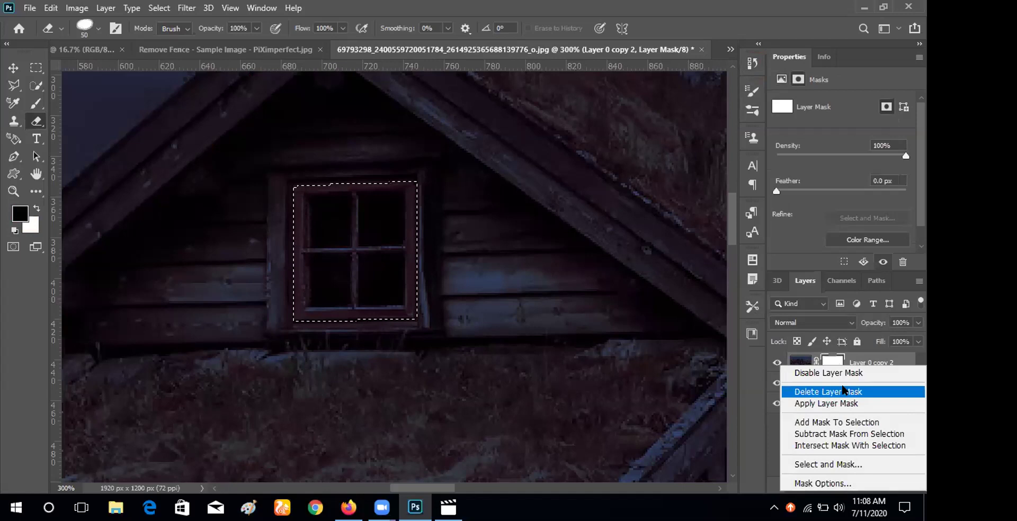
left_click(844, 391)
Try grouping the night layer and moving Layer 0 copy into the group, and ungroup the layers again.
key("ctrl+g")
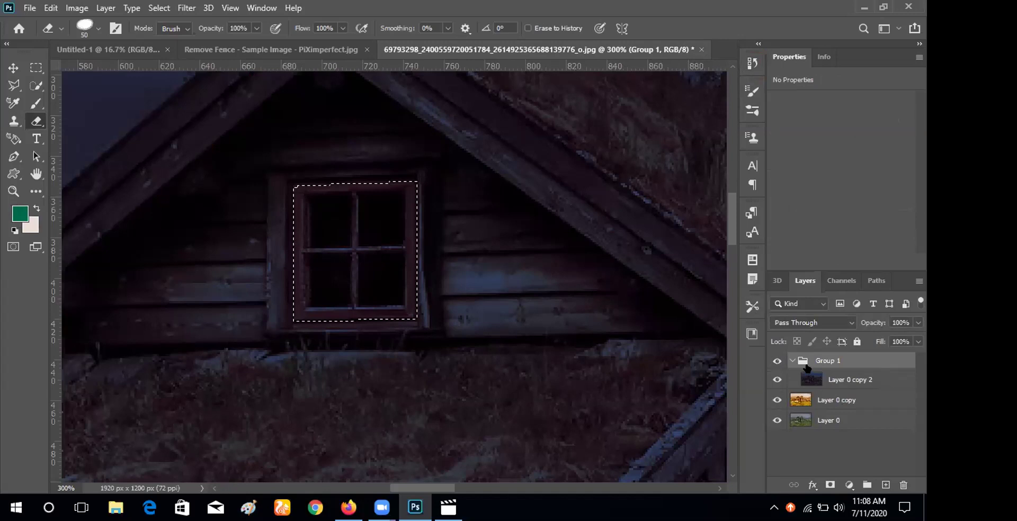
left_click(845, 378)
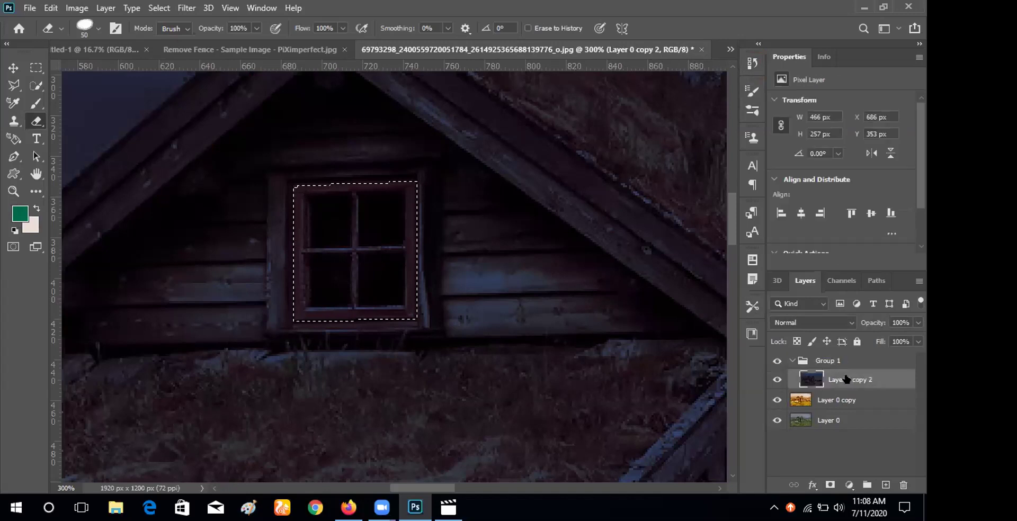
left_click_drag(842, 374, 866, 398)
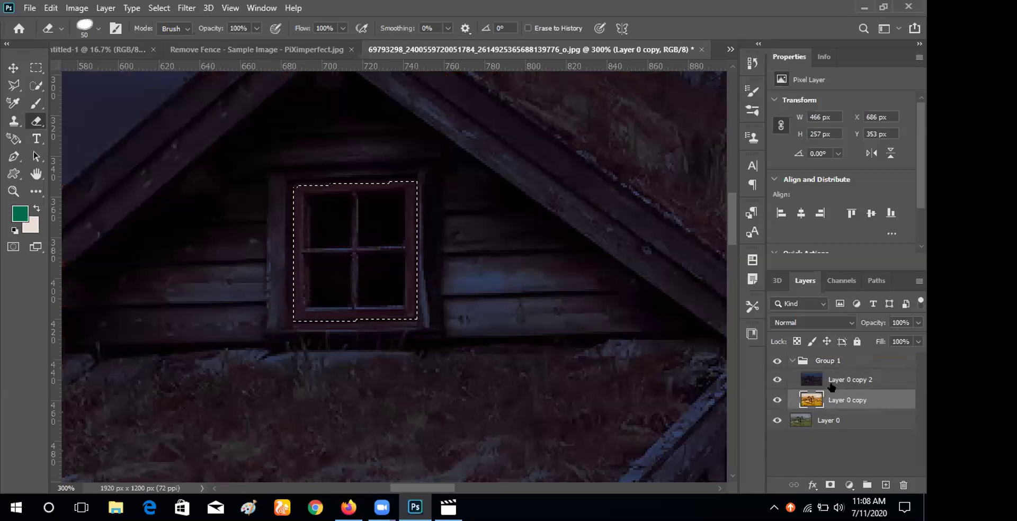
key("ctrl+bracketright")
key("ctrl+bracketleft")
key("ctrl+bracketleft")
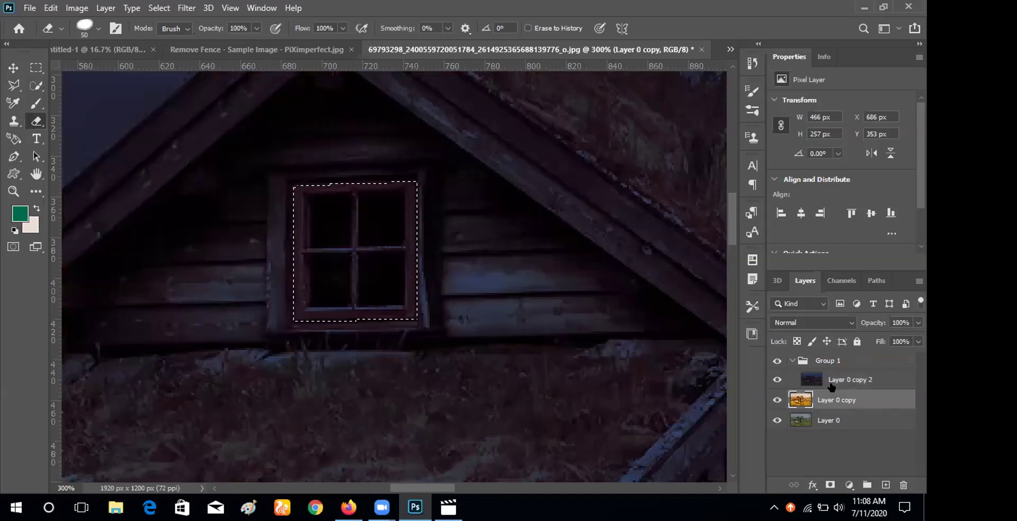
left_click(832, 380)
key("ctrl+shift+g")
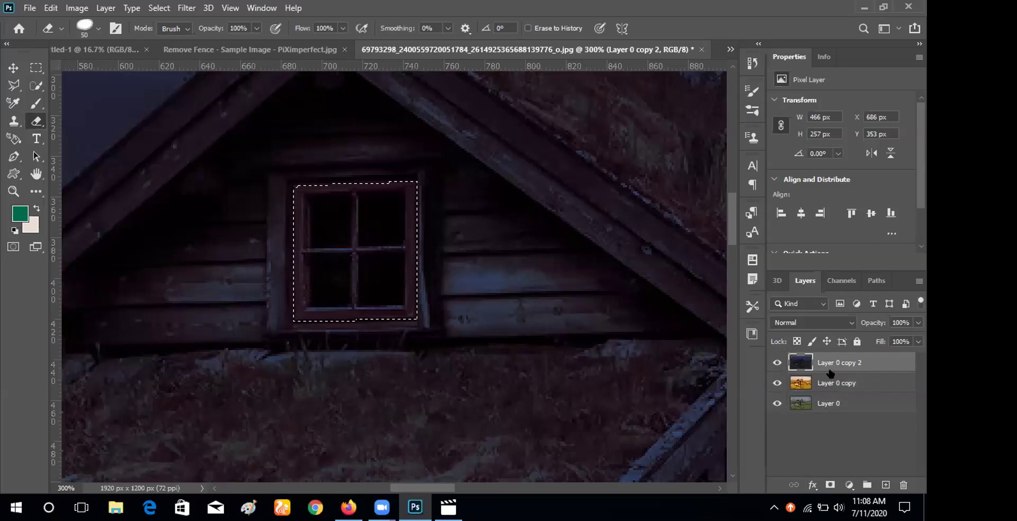
Put Layer 0 copy 2 into a group of its own.
key("ctrl+g")
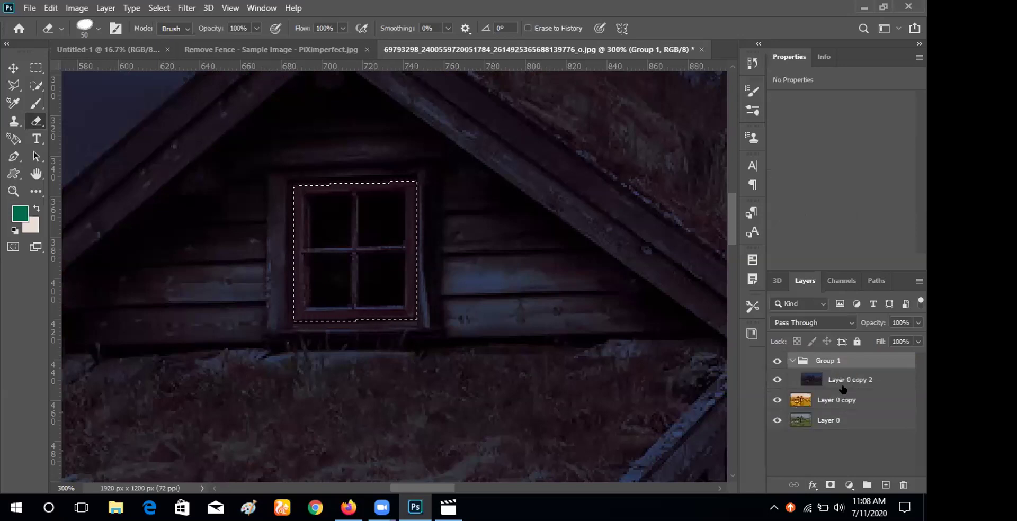
left_click(847, 379)
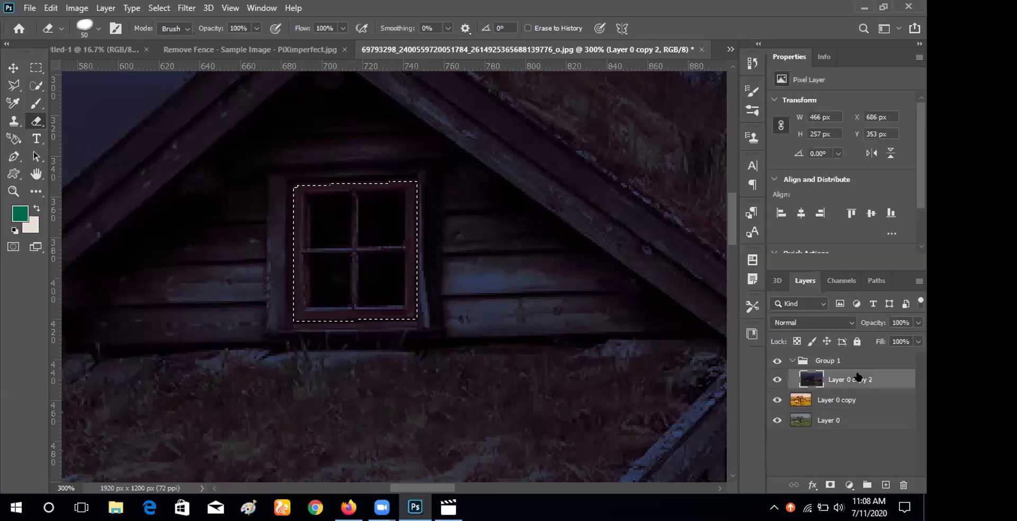
right_click(844, 377)
key("Escape")
right_click(845, 373)
key("Escape")
Try adding a layer mask to Group 1 from the gable window selection, and undo it.
left_click(841, 361)
right_click(841, 362)
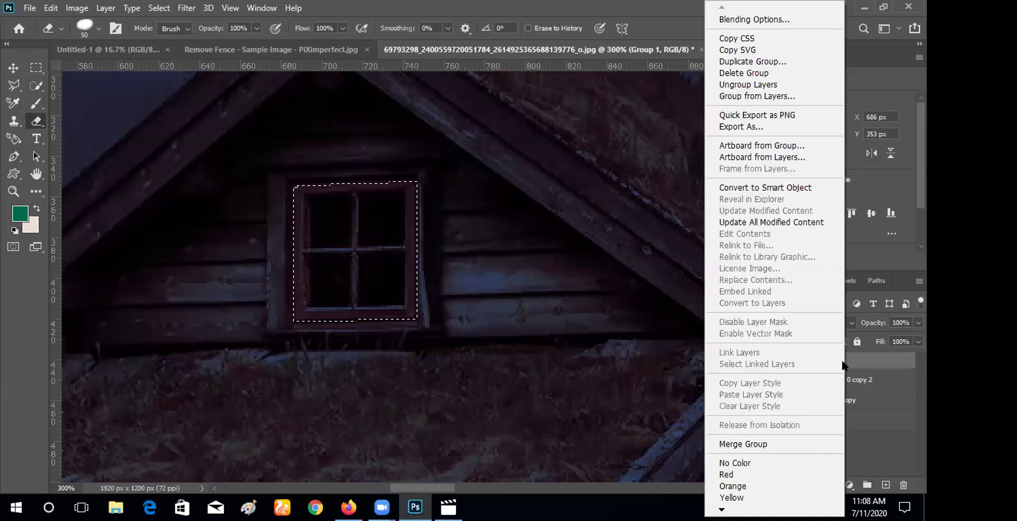
key("Escape")
right_click(852, 362)
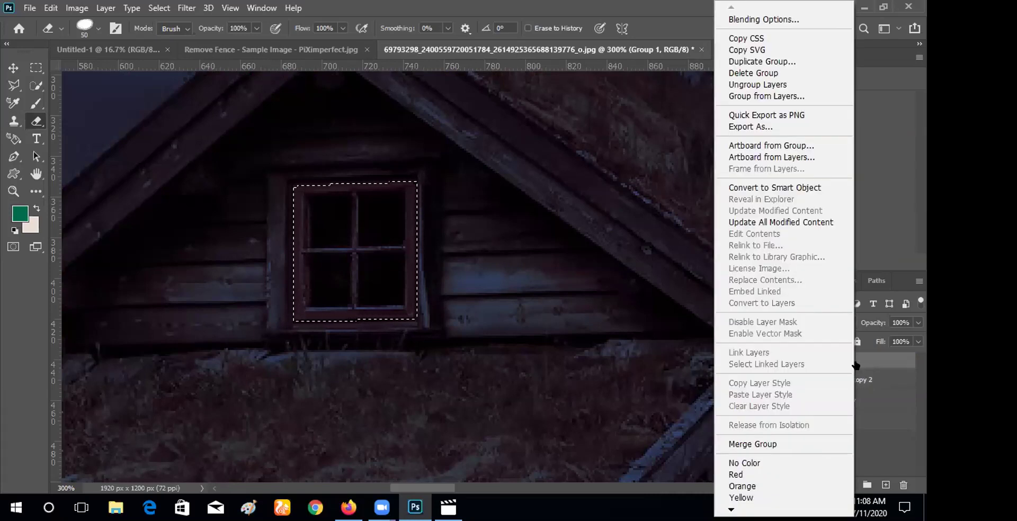
key("Escape")
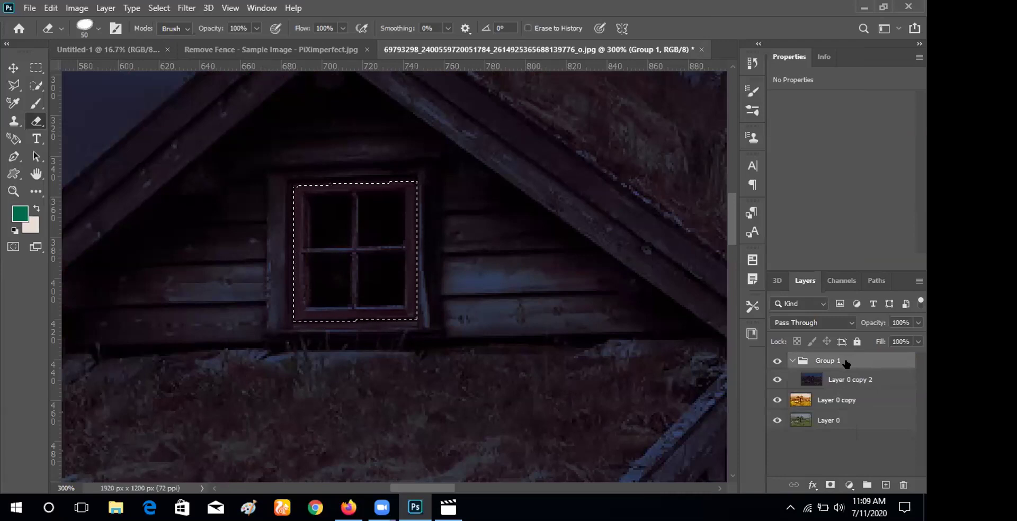
left_click(829, 485)
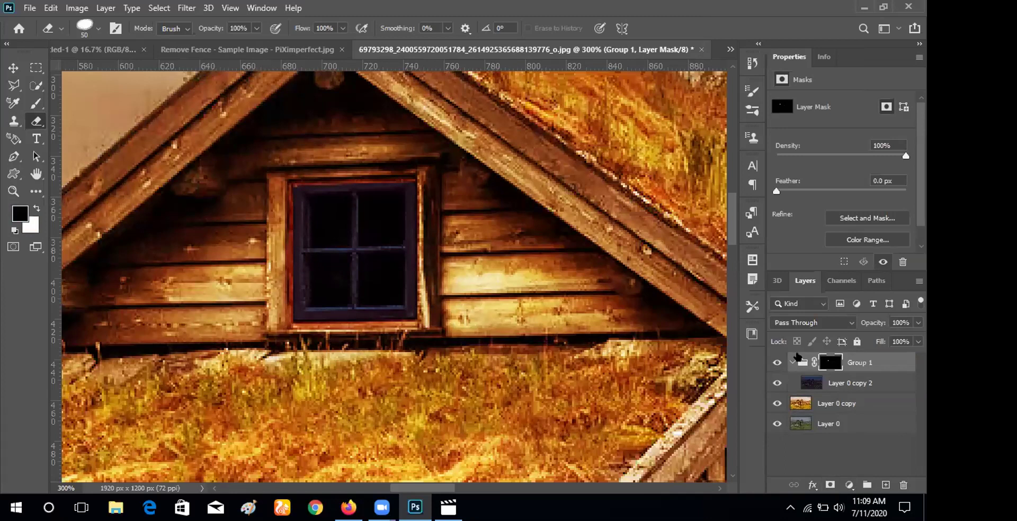
key("ctrl+z")
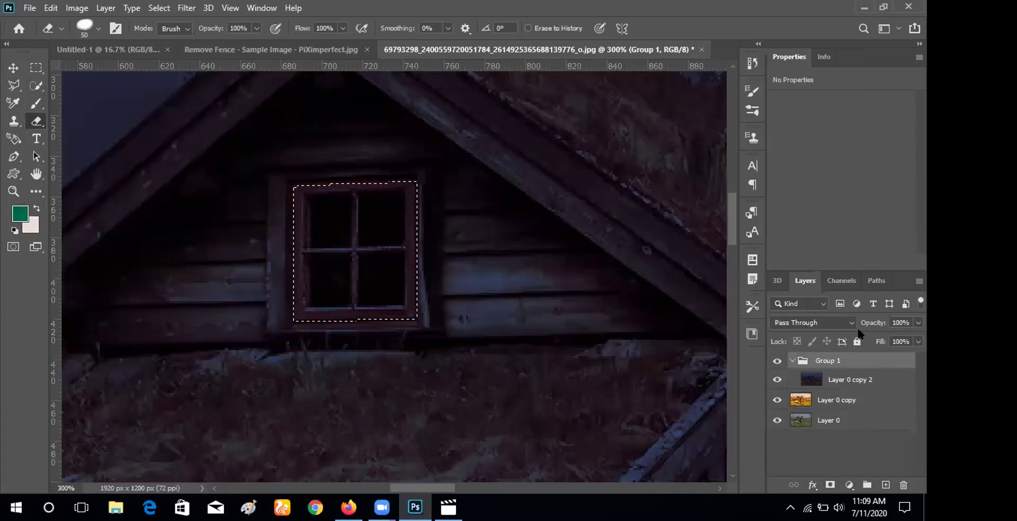
Add a vector mask to Group 1 and try to clear the selected attic window area from it.
left_click(829, 484, "ctrl")
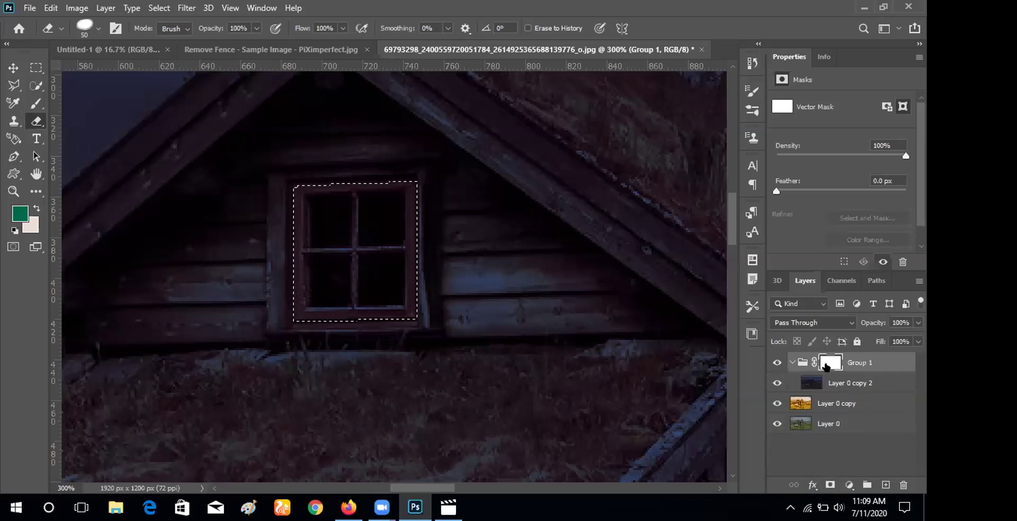
key("x")
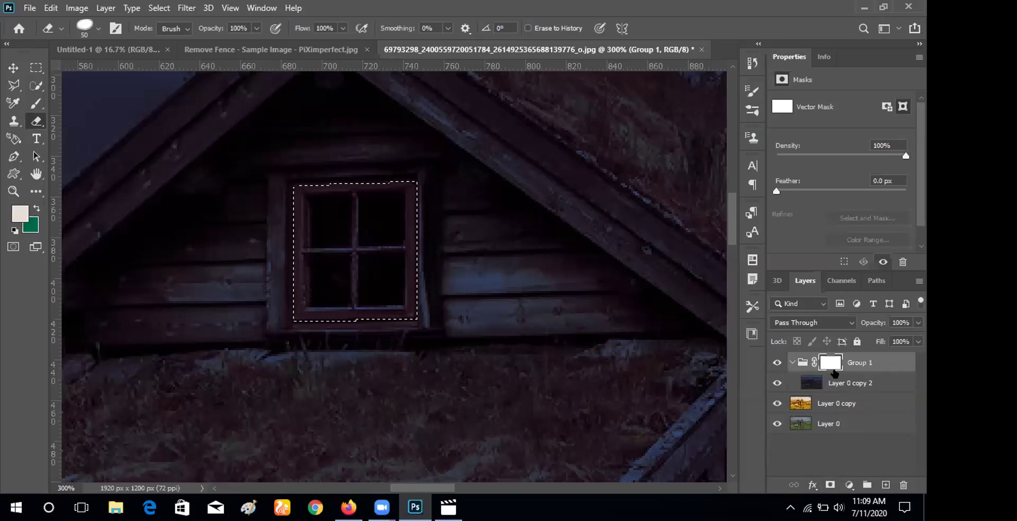
key("x")
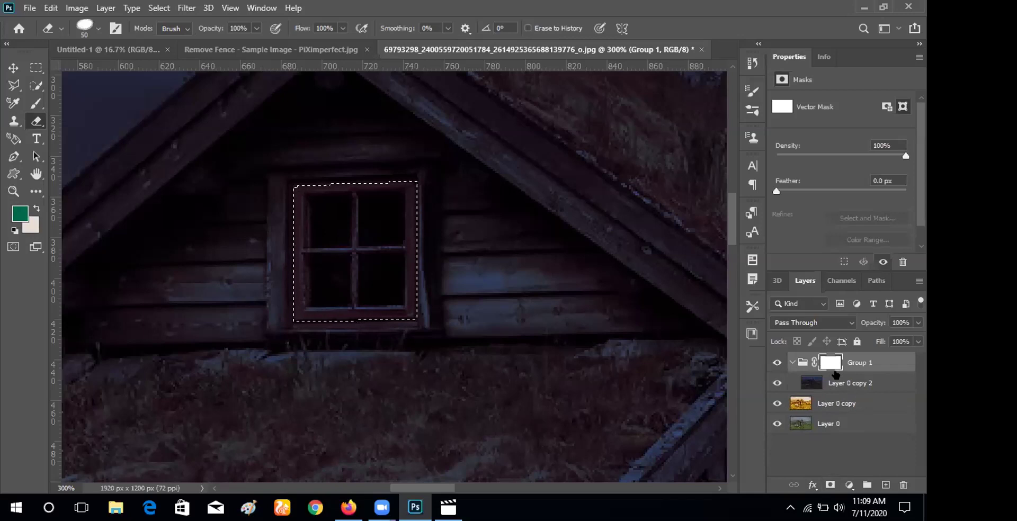
key("Delete")
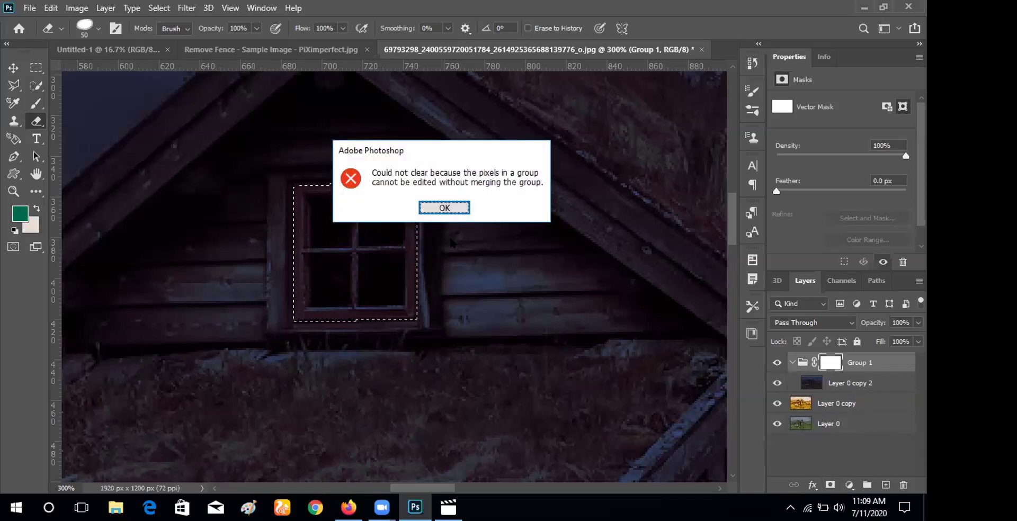
left_click(459, 207)
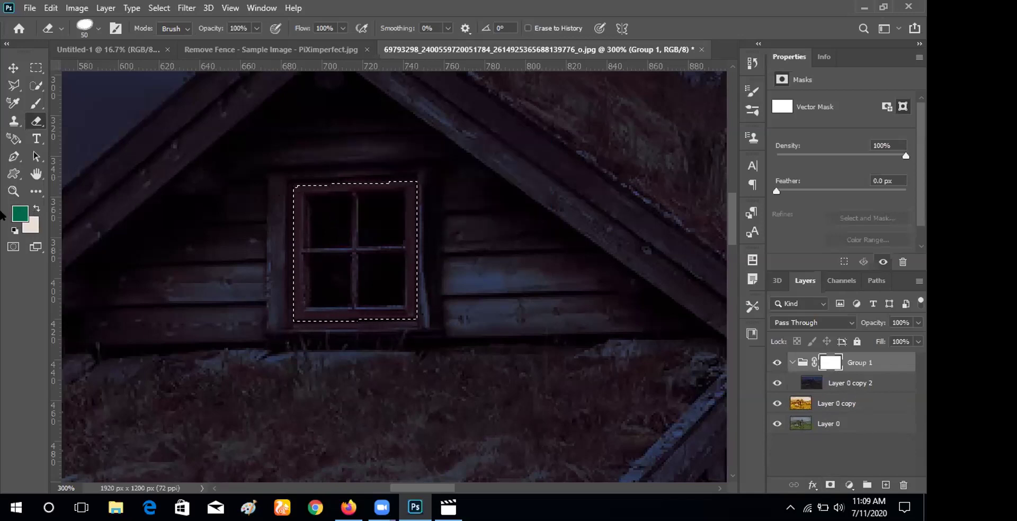
Set the foreground colour to near-black 040404 and activate the Eraser tool.
left_click(24, 213)
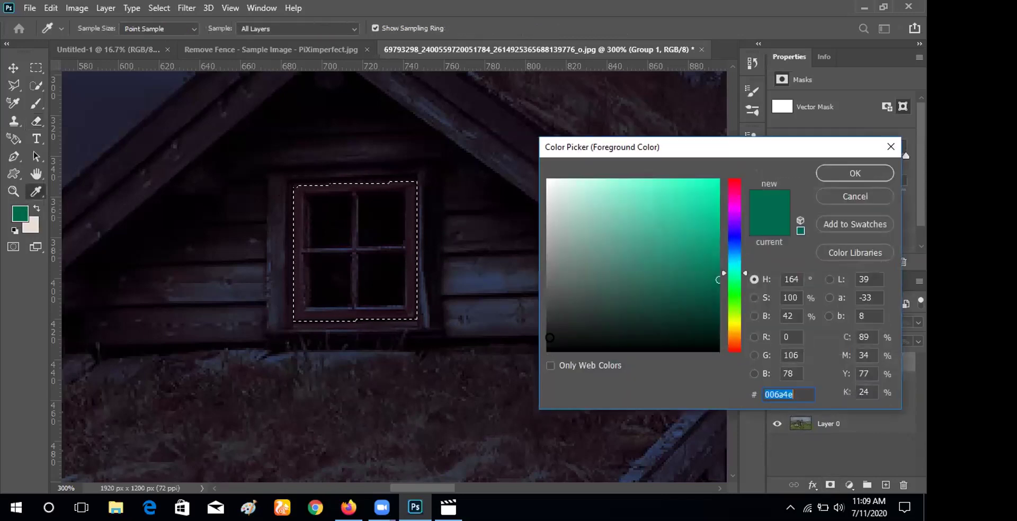
left_click(543, 344)
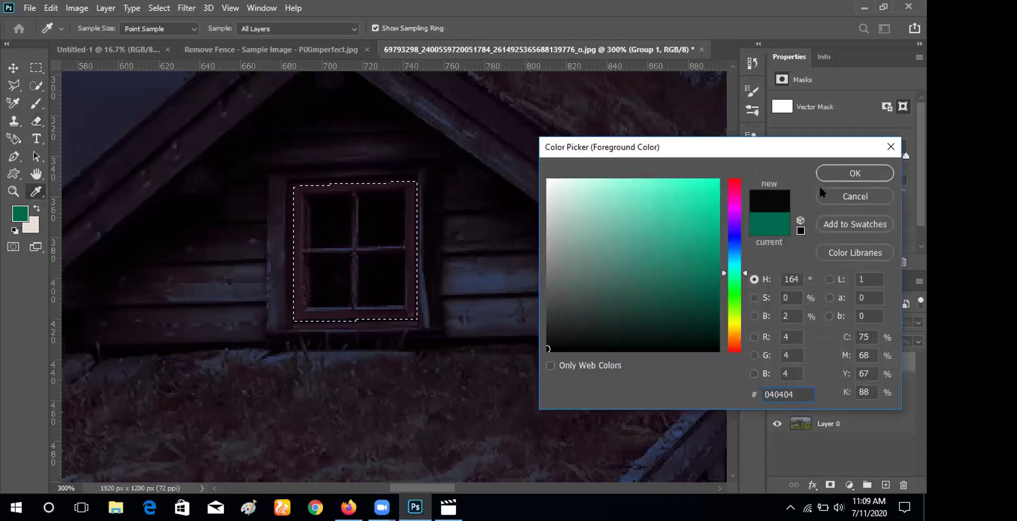
left_click(829, 169)
key("e")
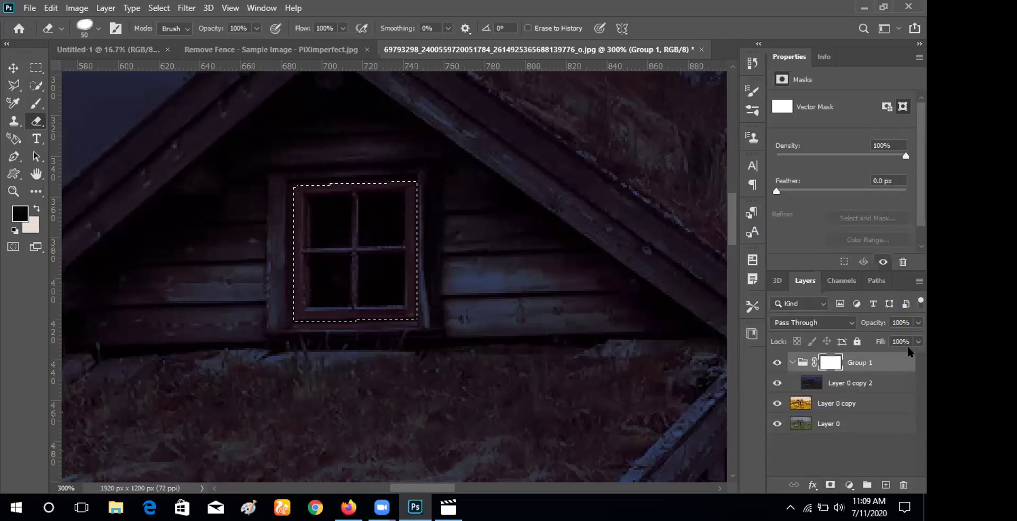
Hide Layer 0, try to erase inside the selected attic window, and target Group 1's vector mask.
left_click(824, 364)
left_click(826, 364)
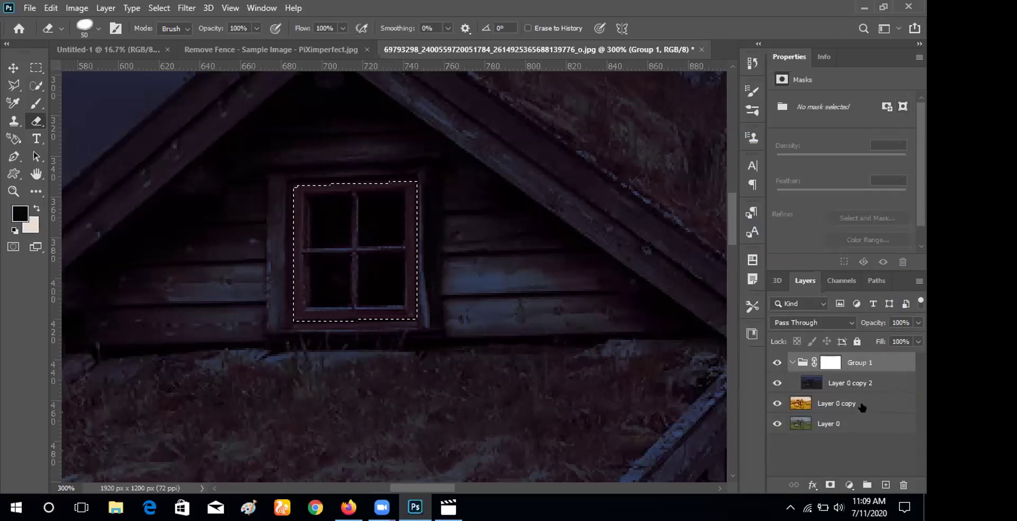
left_click(777, 424)
left_click(375, 248)
left_click(451, 218)
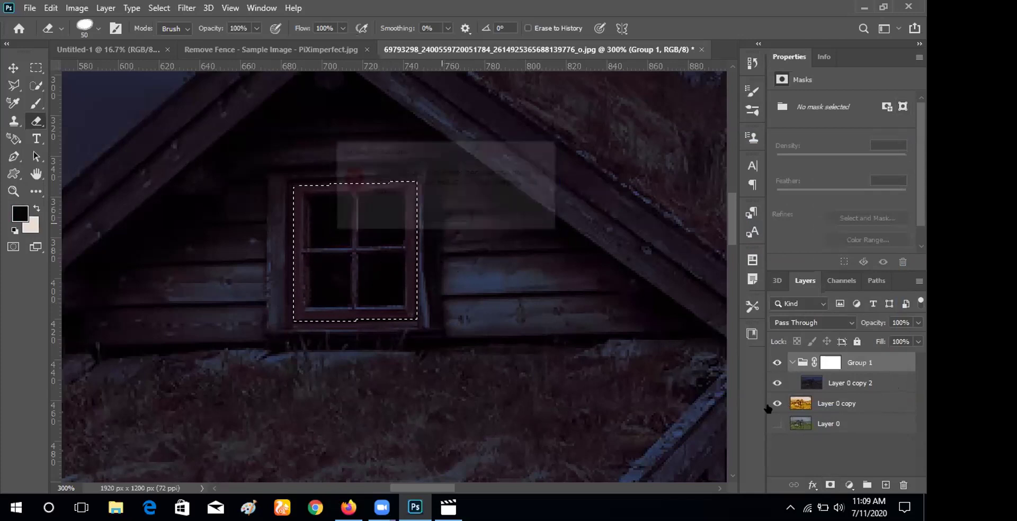
left_click(832, 363)
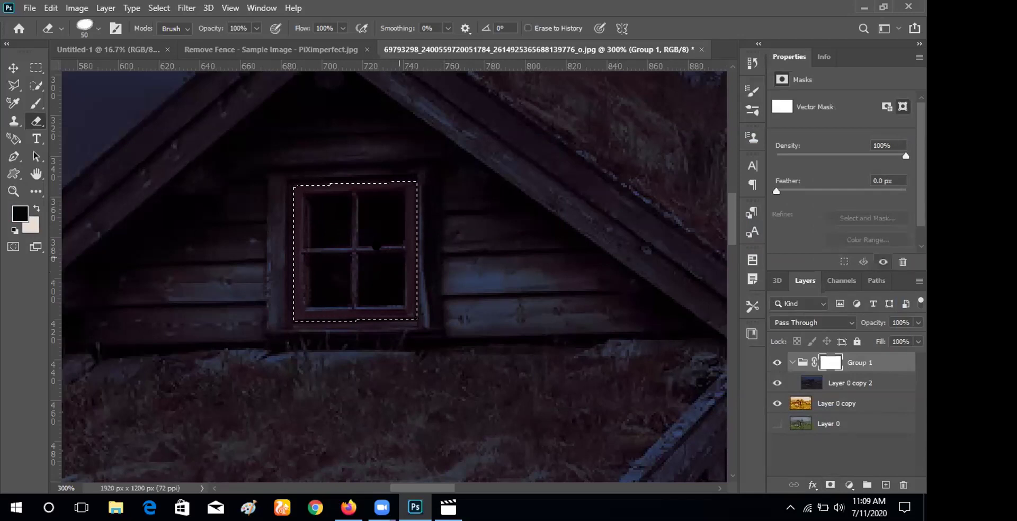
Try to paint the selected attic window area on Group 1's vector mask with the Brush tool.
left_click(36, 85)
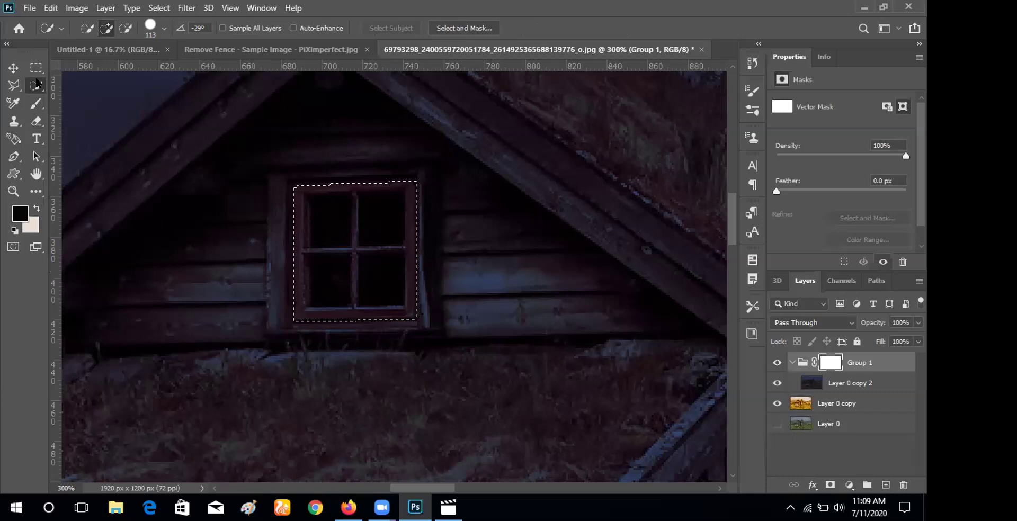
left_click(164, 28)
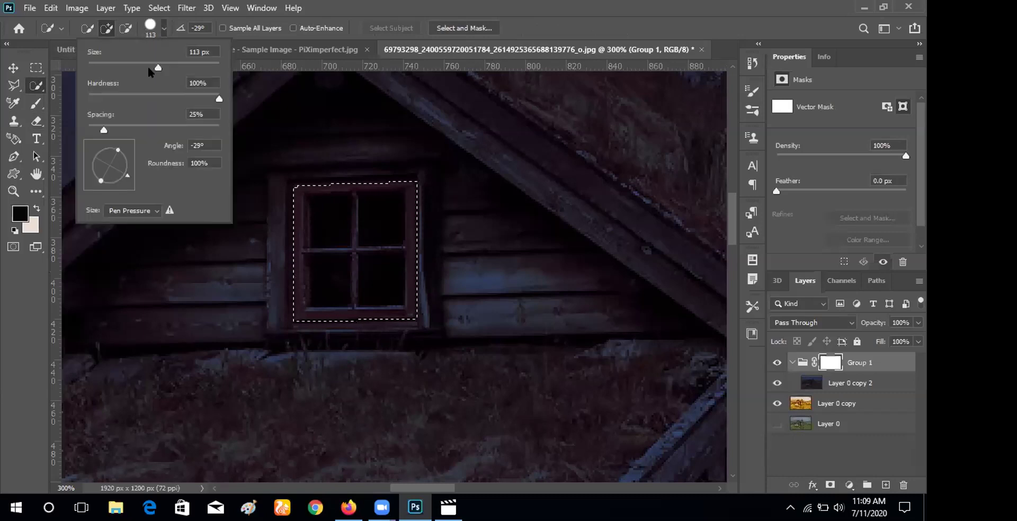
left_click_drag(158, 67, 146, 67)
left_click(35, 104)
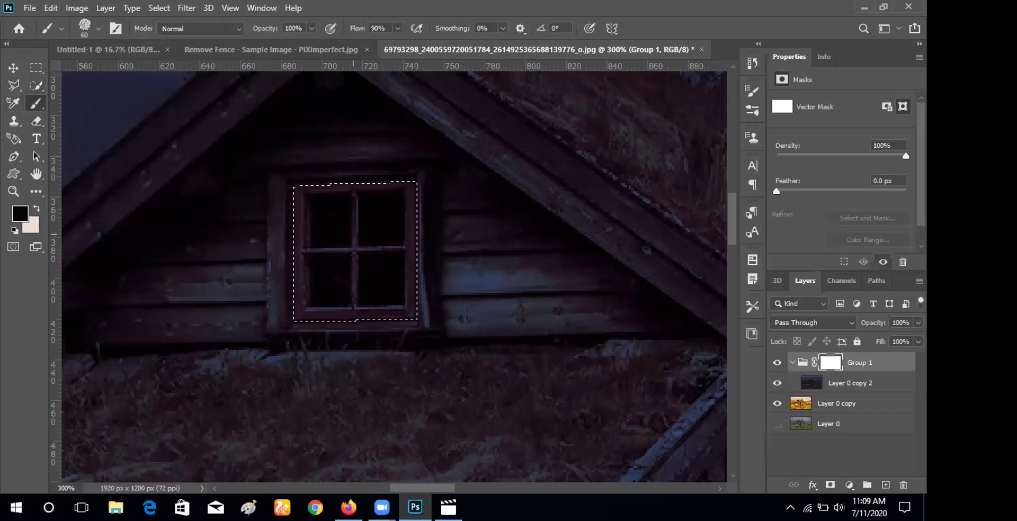
left_click(413, 221)
left_click(461, 216)
left_click(467, 212)
left_click(465, 215)
Create a new empty layer and place it above Group 1 in the layer stack.
key("ctrl+minus")
key("ctrl+minus")
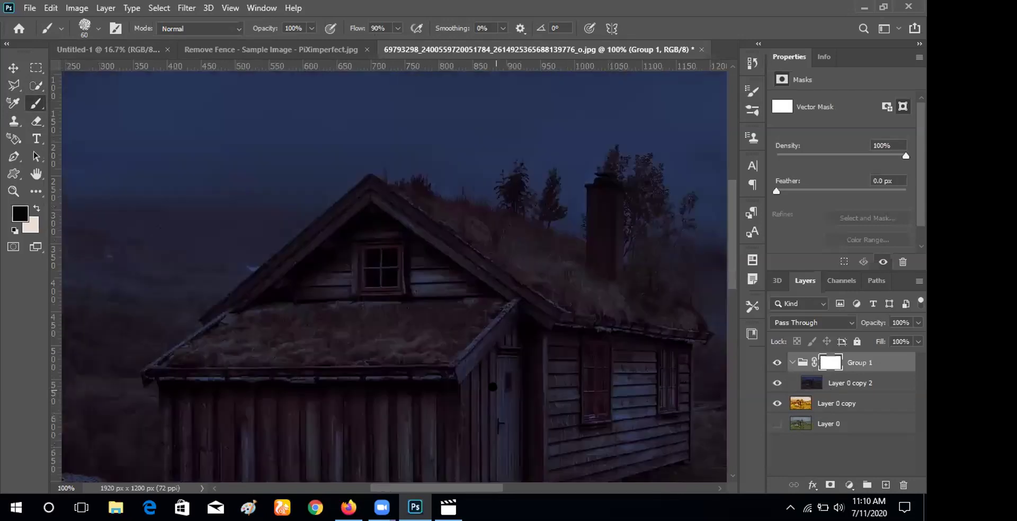
key("ctrl+plus")
key("ctrl+plus")
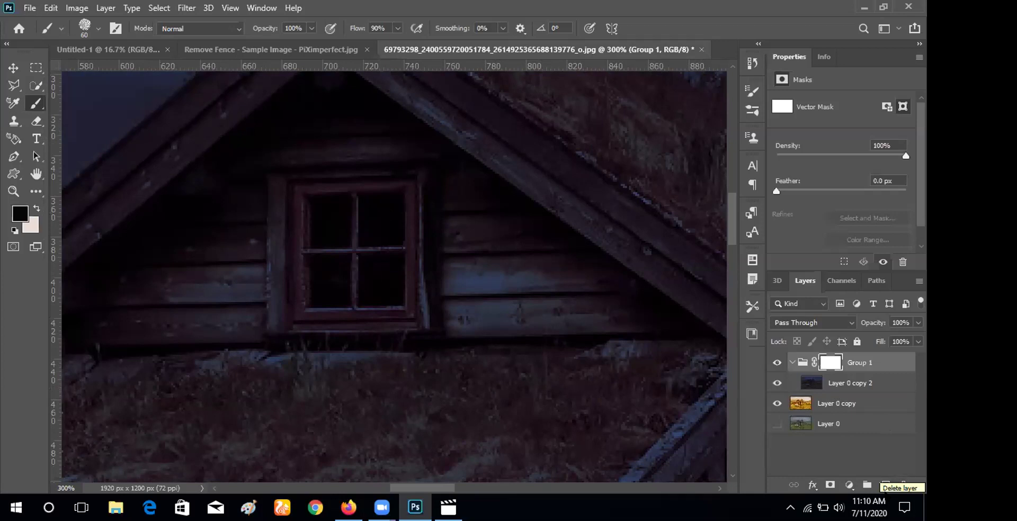
left_click(885, 484)
left_click_drag(861, 383, 856, 354)
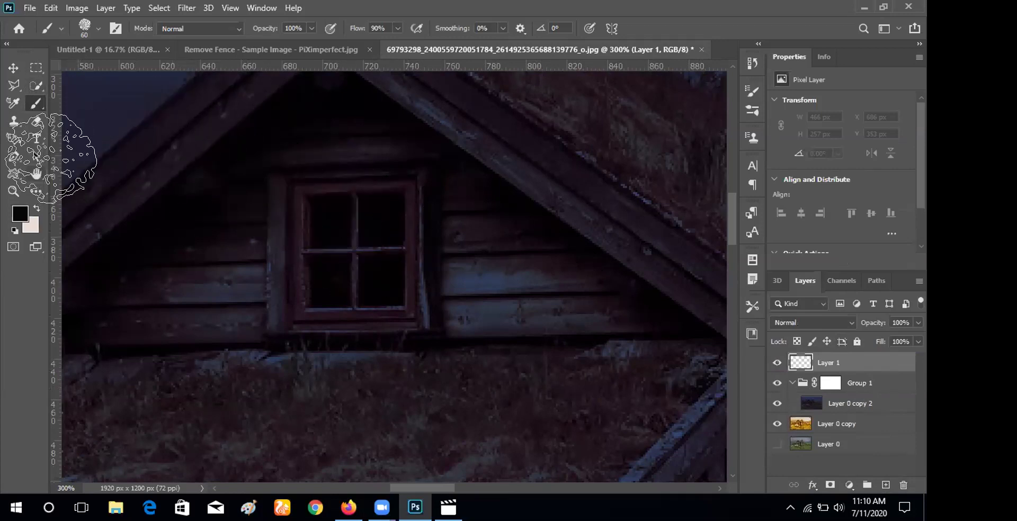
Draw a closed four-point Pen path around the attic window frame, about 62 by 70 px.
left_click(15, 156)
left_click(288, 184)
left_click(291, 319)
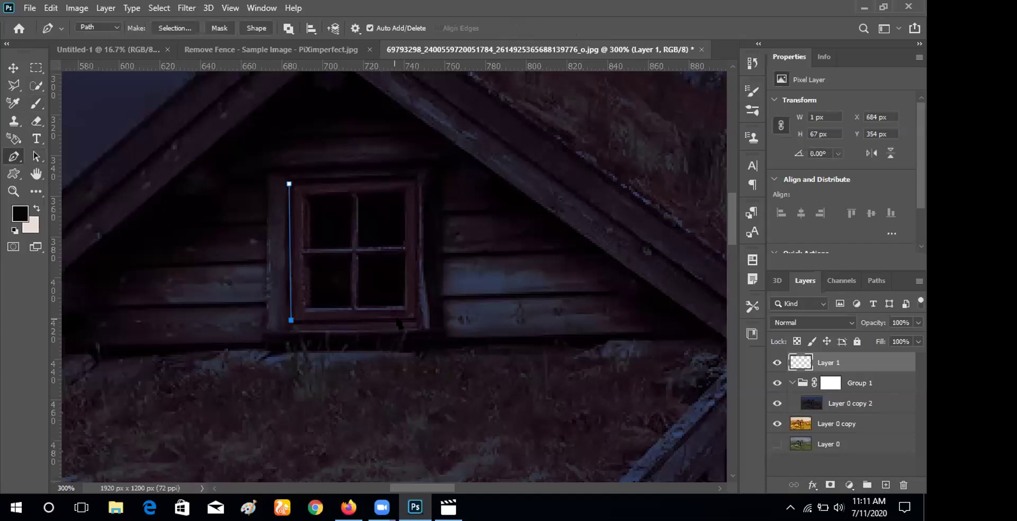
left_click(415, 322)
left_click(415, 180)
left_click(288, 184)
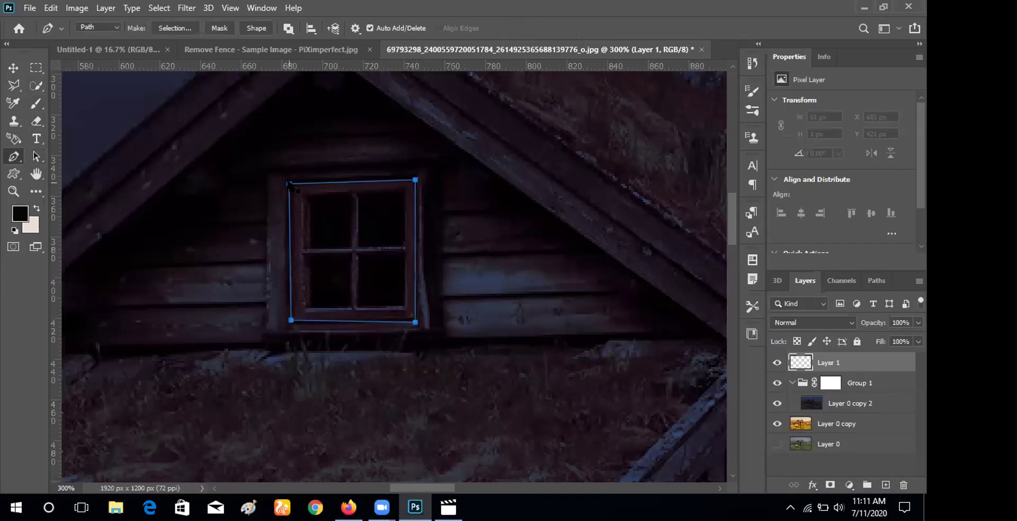
Draw a closed four-point Pen path around the tall side-wall window nearest the door.
left_click(502, 487)
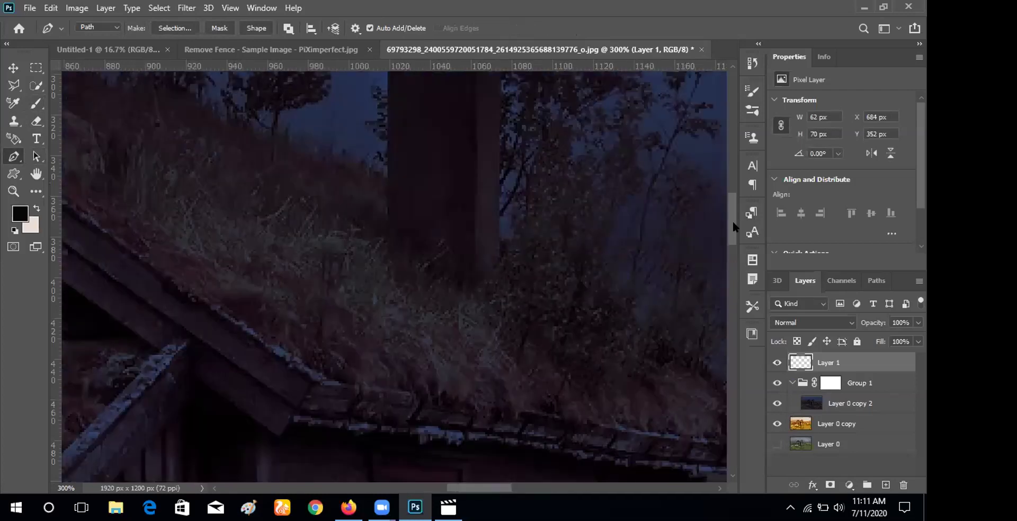
left_click_drag(729, 237, 729, 281)
left_click(379, 113)
left_click(381, 353)
left_click(458, 351)
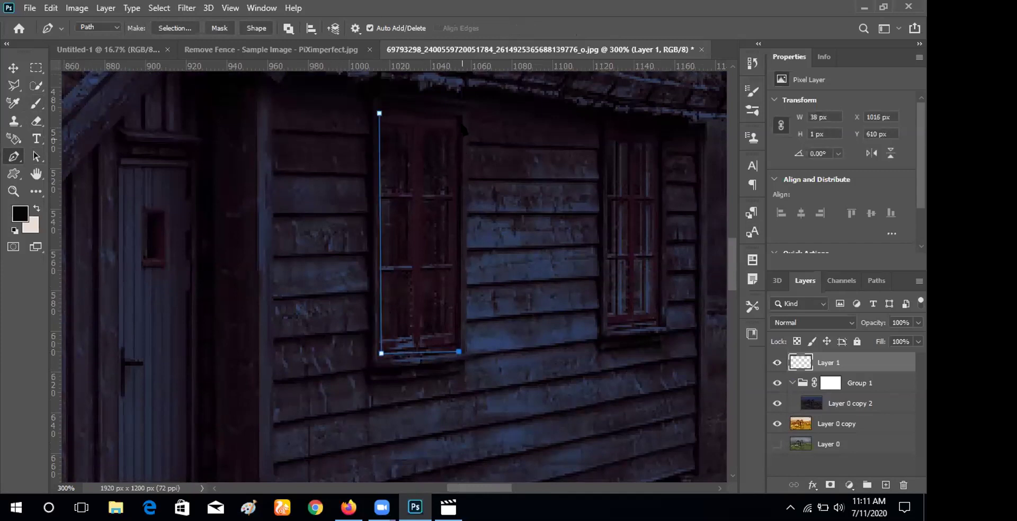
left_click(459, 119)
left_click(379, 112)
Draw a closed four-point Pen path around the far side-wall window, about 26 by 96 px.
left_click(606, 131)
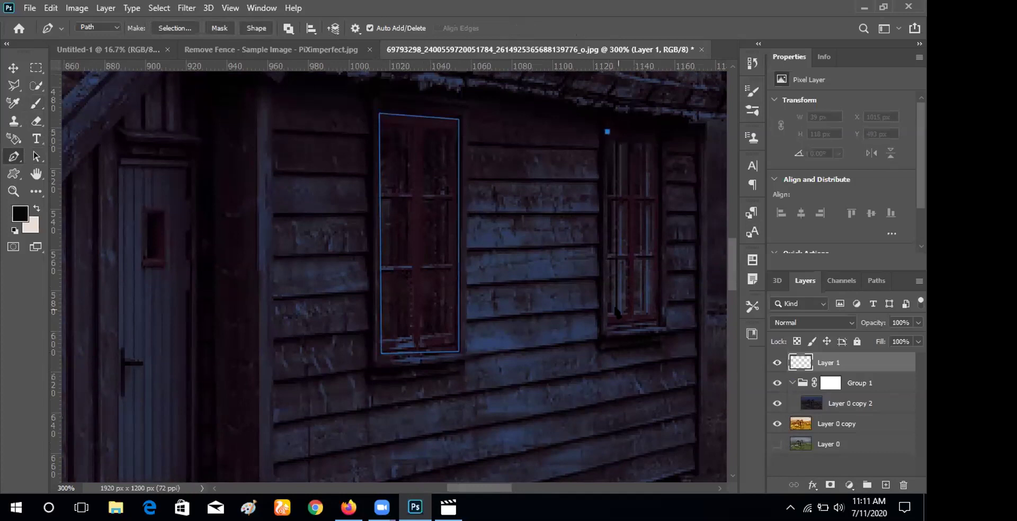
left_click(606, 327)
left_click(657, 325)
left_click(660, 138)
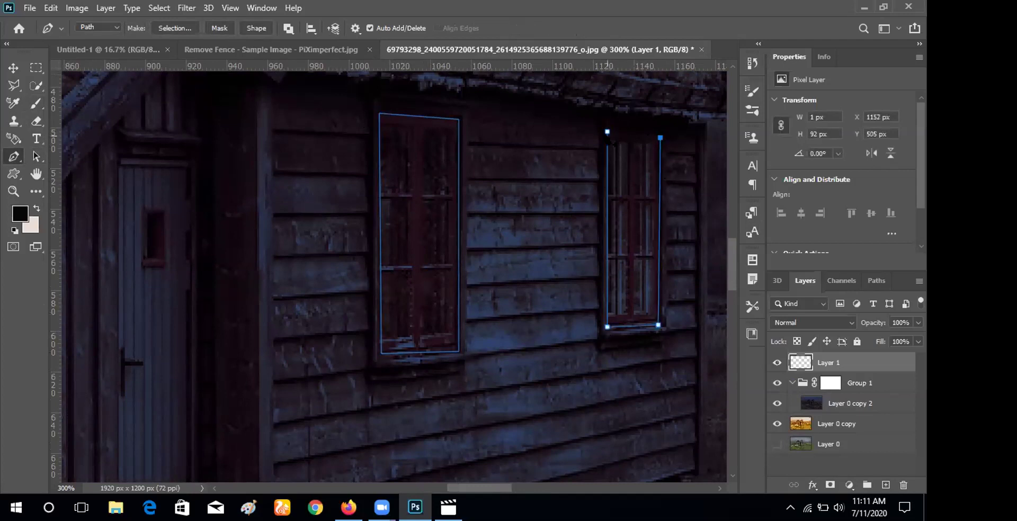
left_click(607, 131)
Convert the three closed window paths into one active selection.
scroll(606, 131, "up", 1)
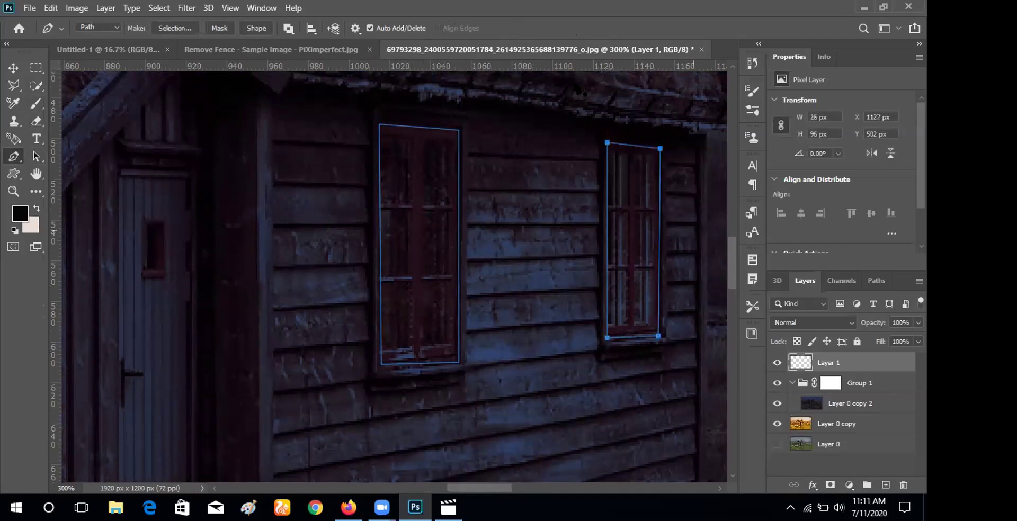
key("ctrl+minus")
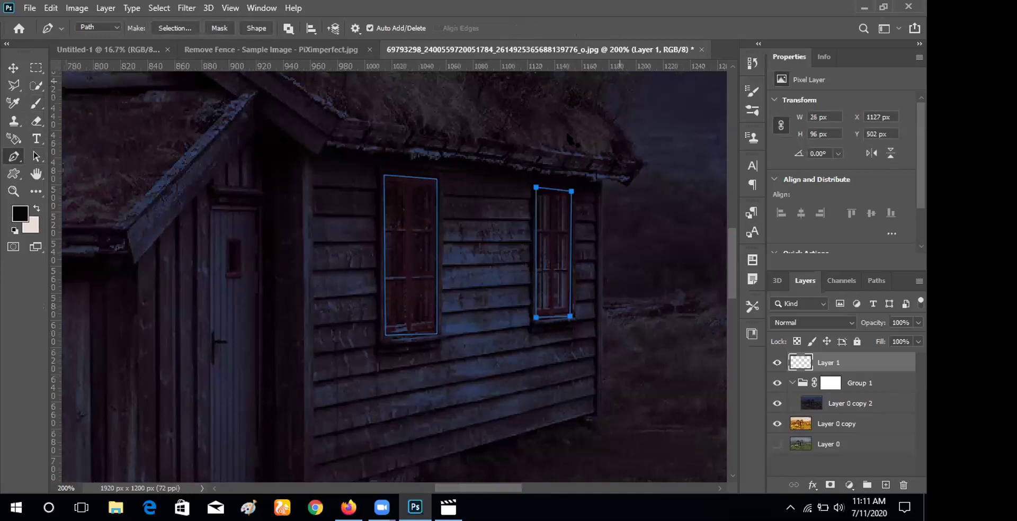
scroll(569, 146, "up", 4)
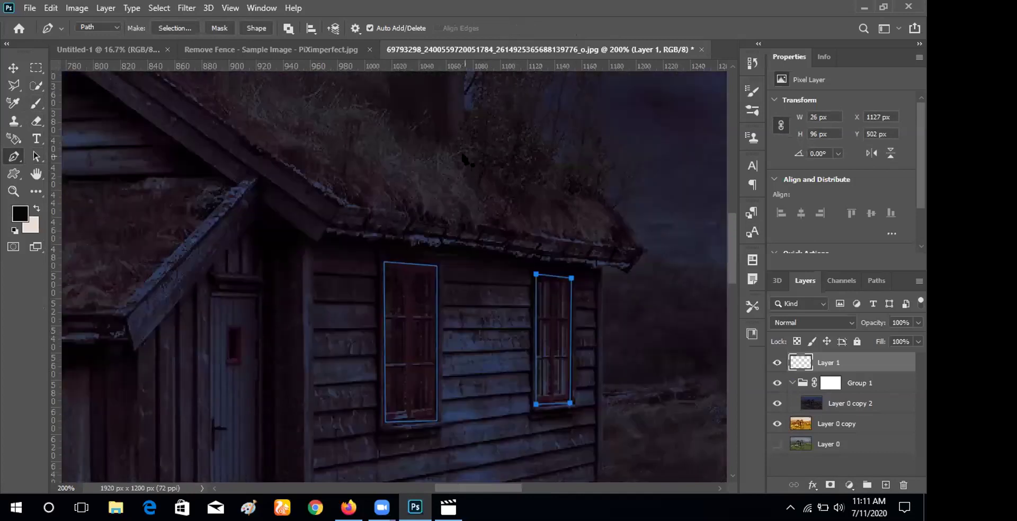
scroll(573, 302, "up", 3)
scroll(573, 302, "down", 2)
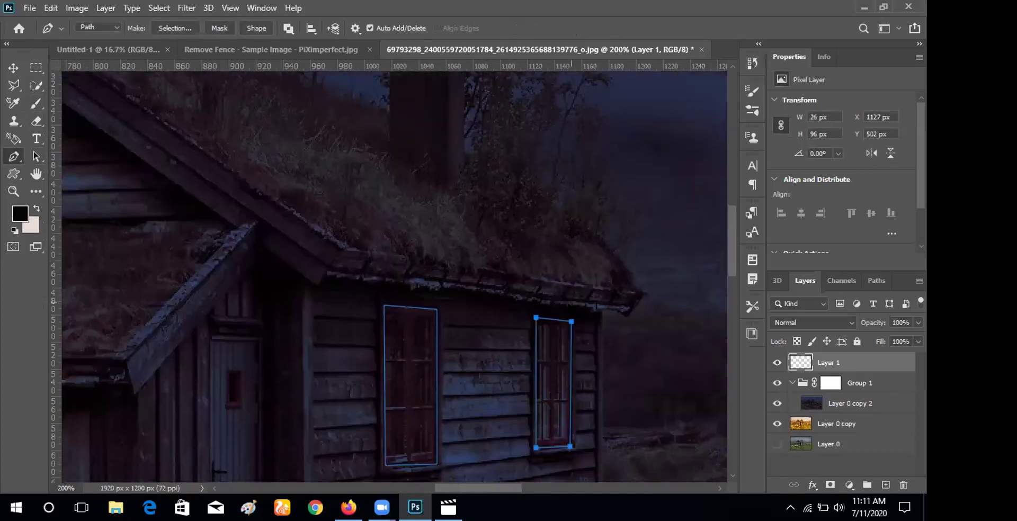
scroll(478, 491, "left", 6)
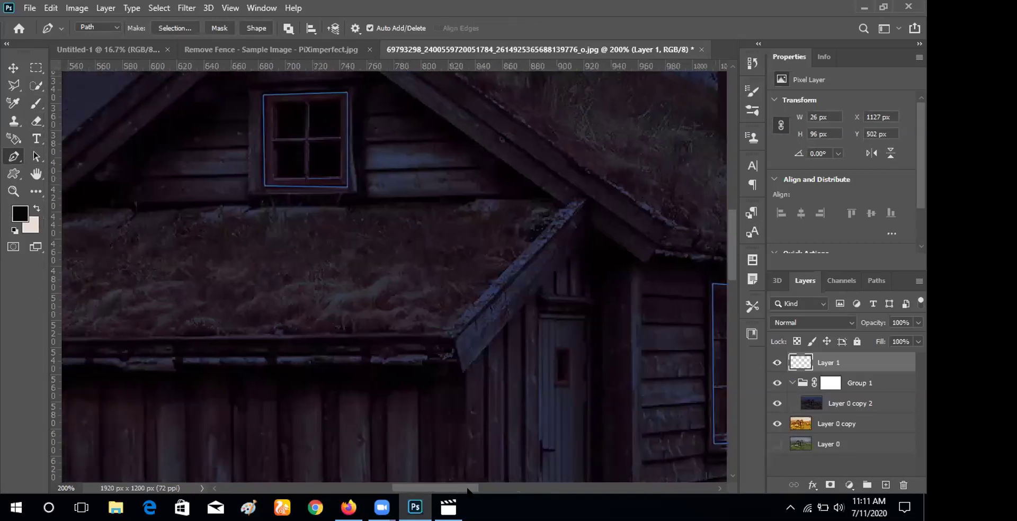
scroll(479, 492, "right", 3)
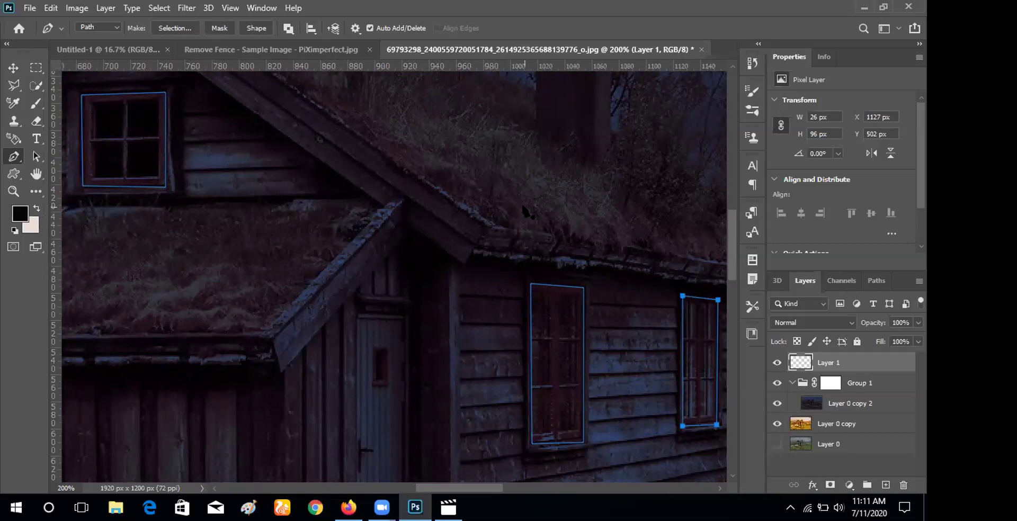
key("ctrl+Return")
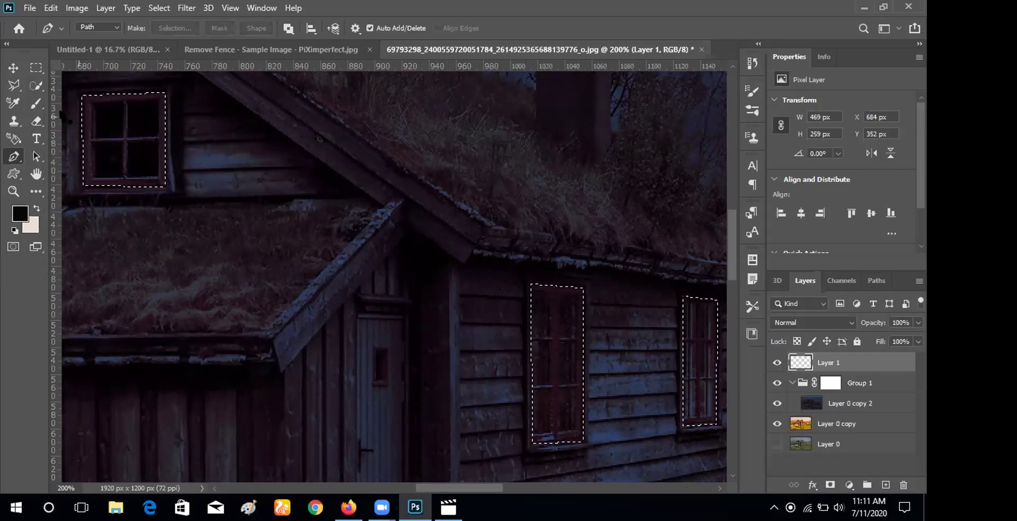
left_click(36, 103)
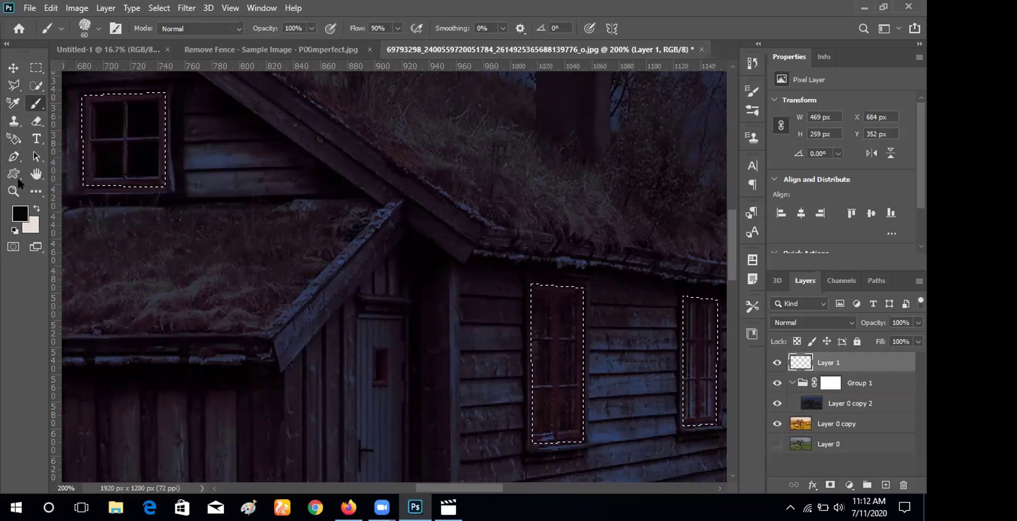
left_click(13, 157)
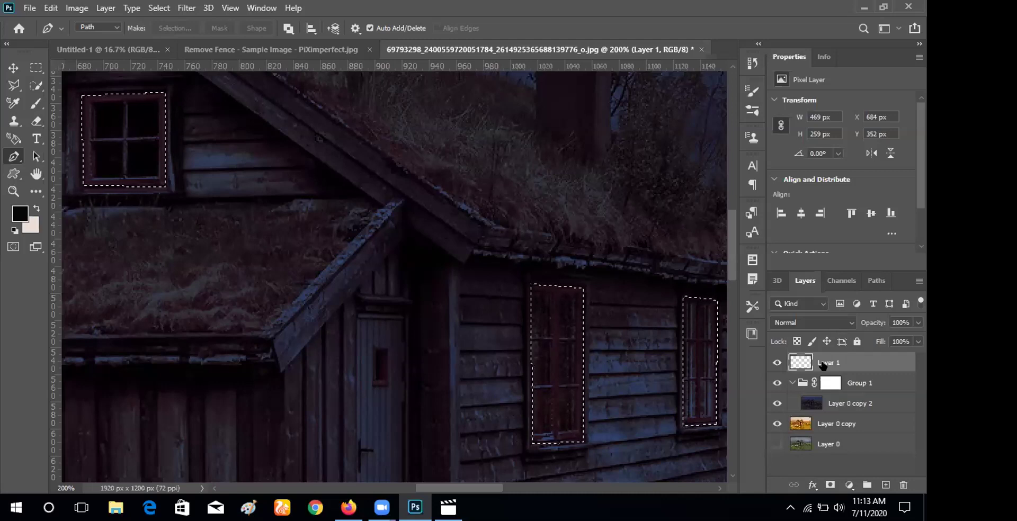
left_click(830, 445)
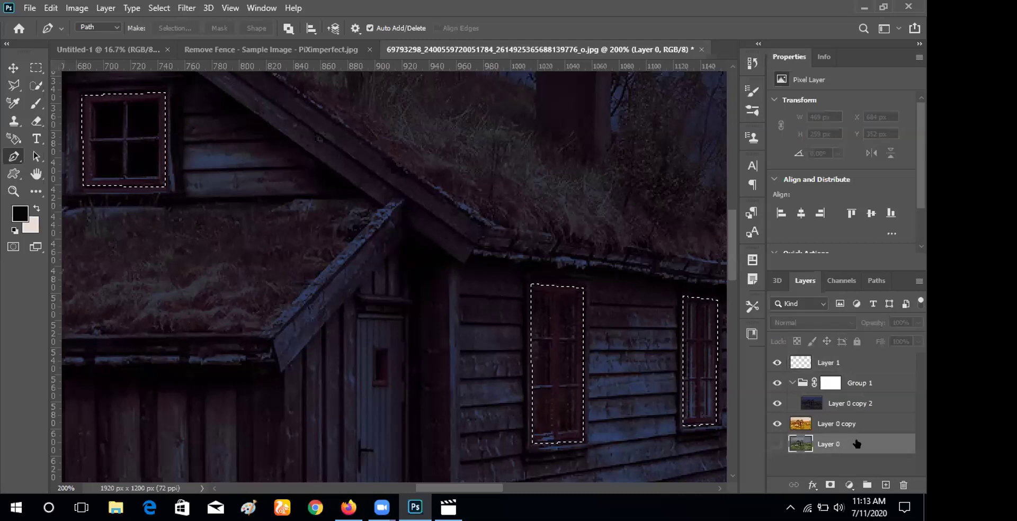
left_click(834, 423)
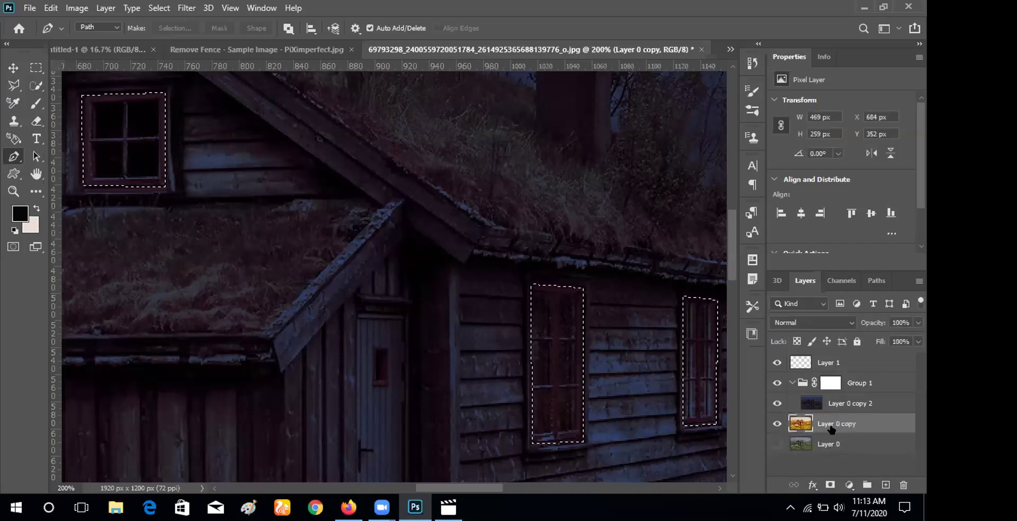
left_click(834, 430, "ctrl")
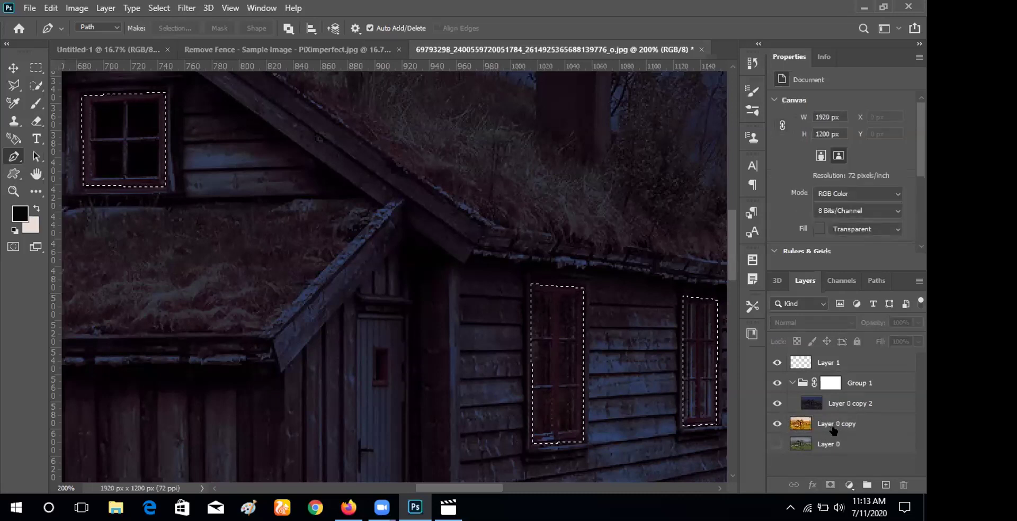
Copy the selected window areas from the bright orange Layer 0 copy onto a new layer.
left_click(836, 427)
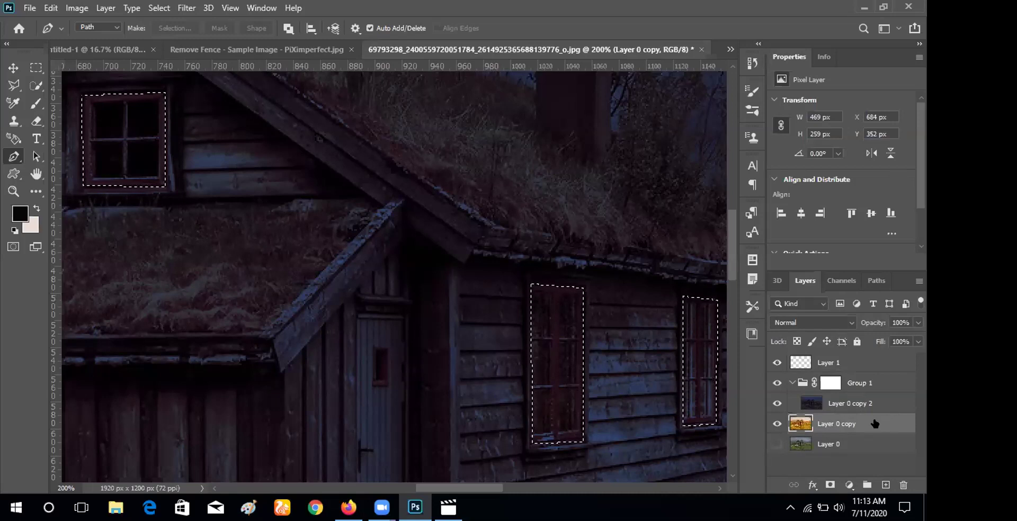
key("ctrl+j")
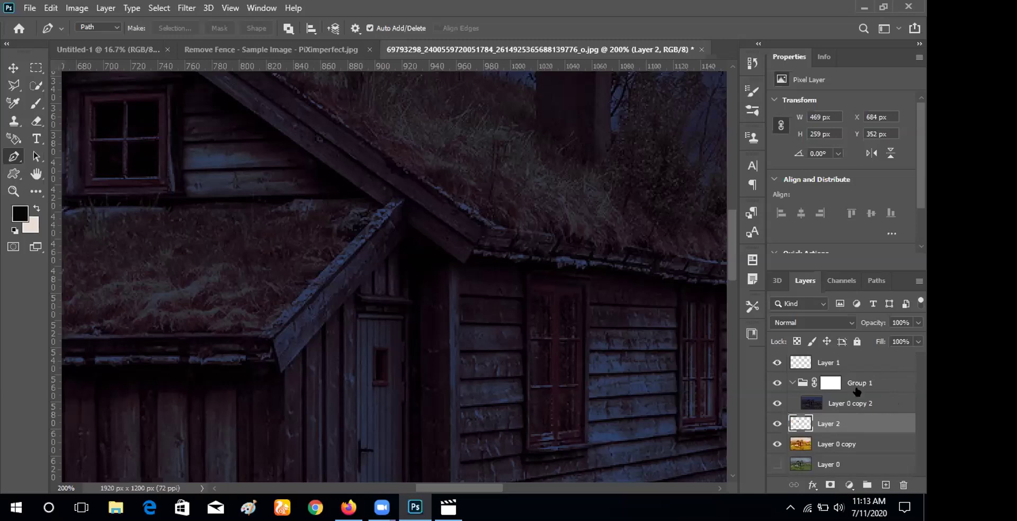
key("h")
double_click(869, 422)
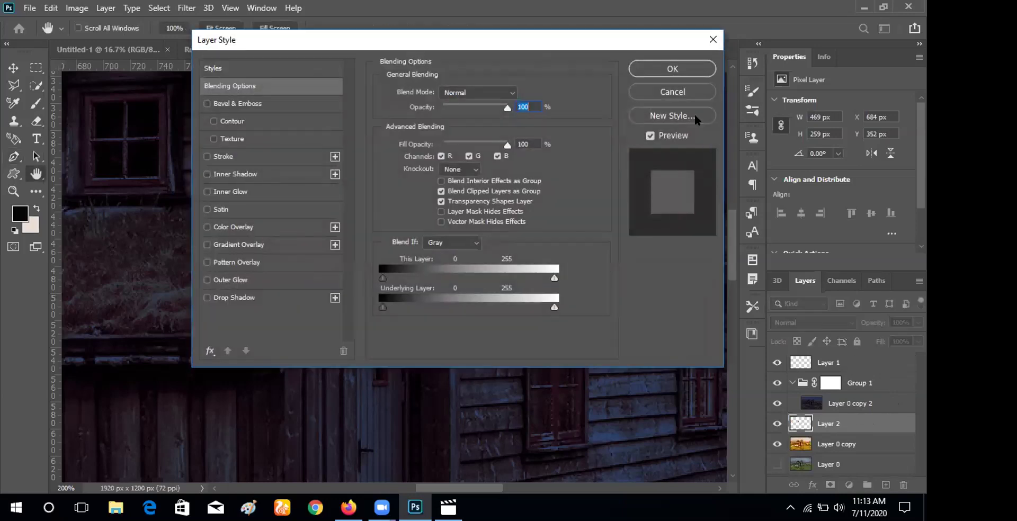
left_click(688, 87)
Move the copied windows layer to the top of the layer stack, above Layer 1 and Group 1.
left_click_drag(842, 427, 821, 352)
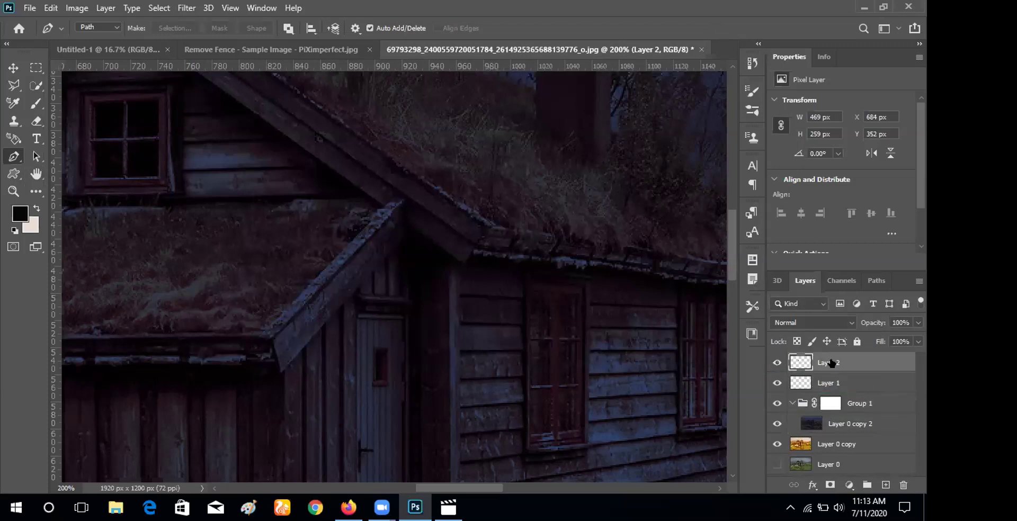
scroll(720, 363, "up", 1)
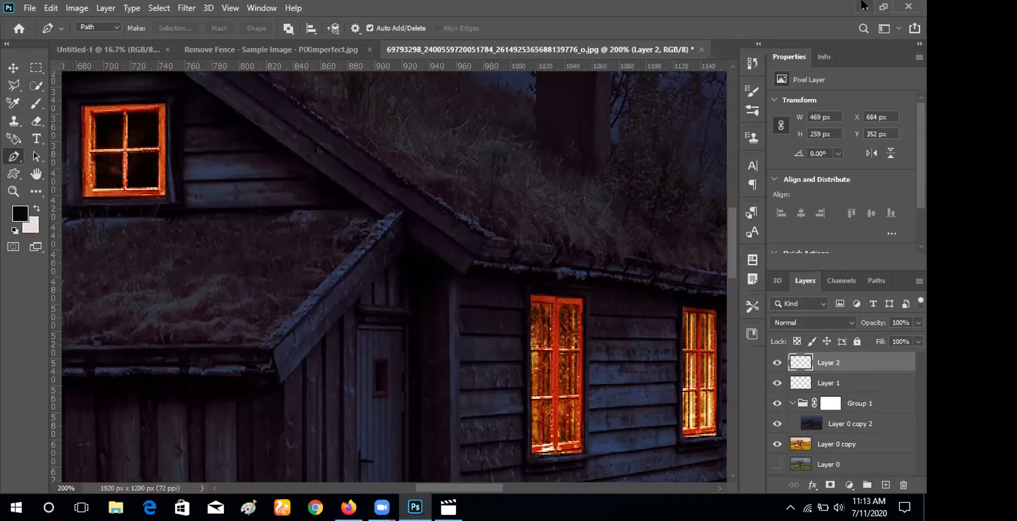
key("ctrl+minus")
key("ctrl+minus")
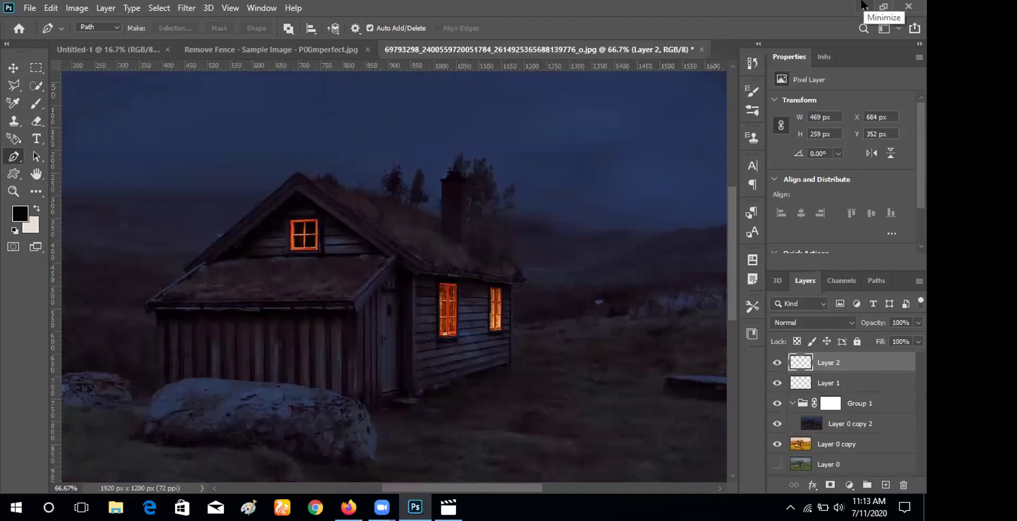
Lower the windows layer's opacity to 87% in its blending options.
key("ctrl+plus")
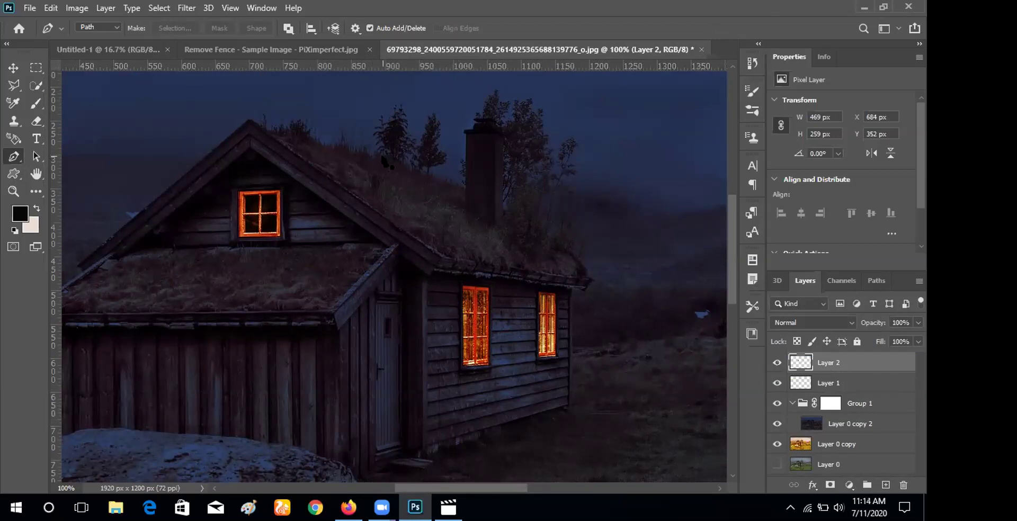
double_click(850, 362)
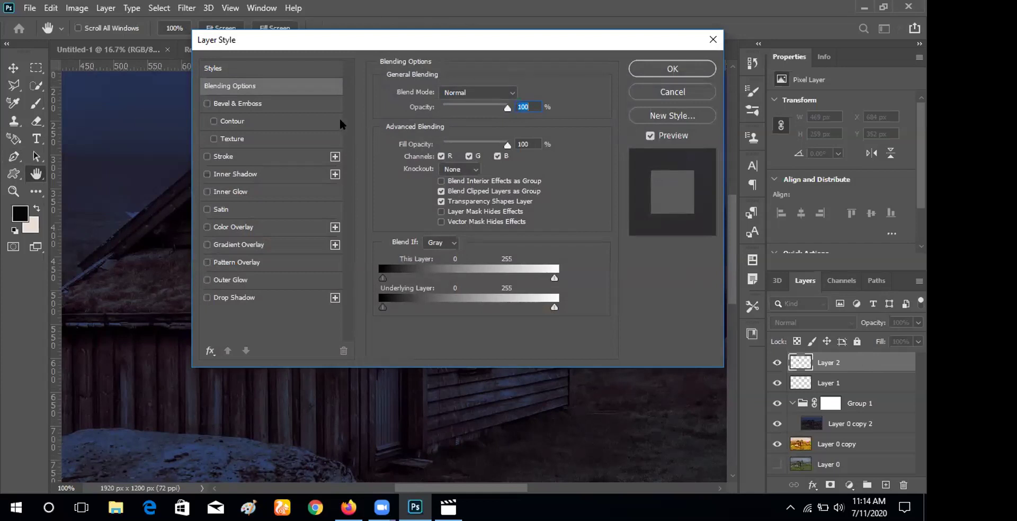
key("Down")
key("Down")
key("Down")
key("Down")
key("Down")
key("Down")
key("Down")
key("Down")
key("Down")
key("Down")
key("Down")
key("Down")
key("Down")
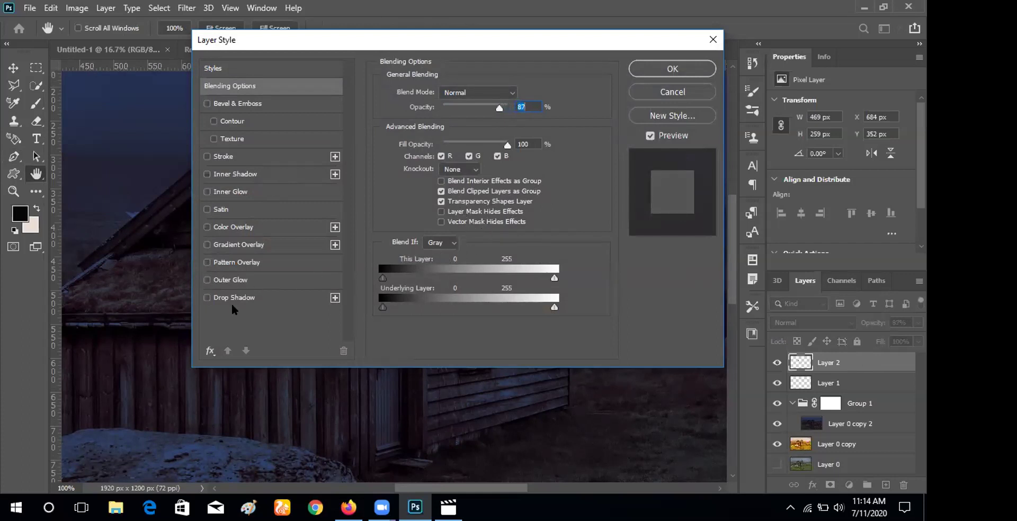
Add a white Outer Glow in Screen mode to the windows layer and raise the glow's opacity.
left_click(237, 273)
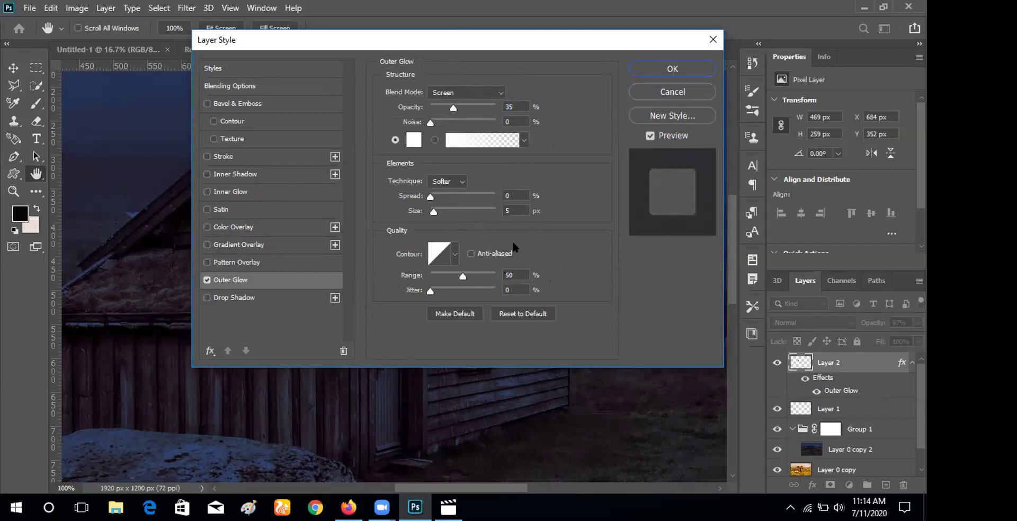
scroll(504, 261, "down", 2)
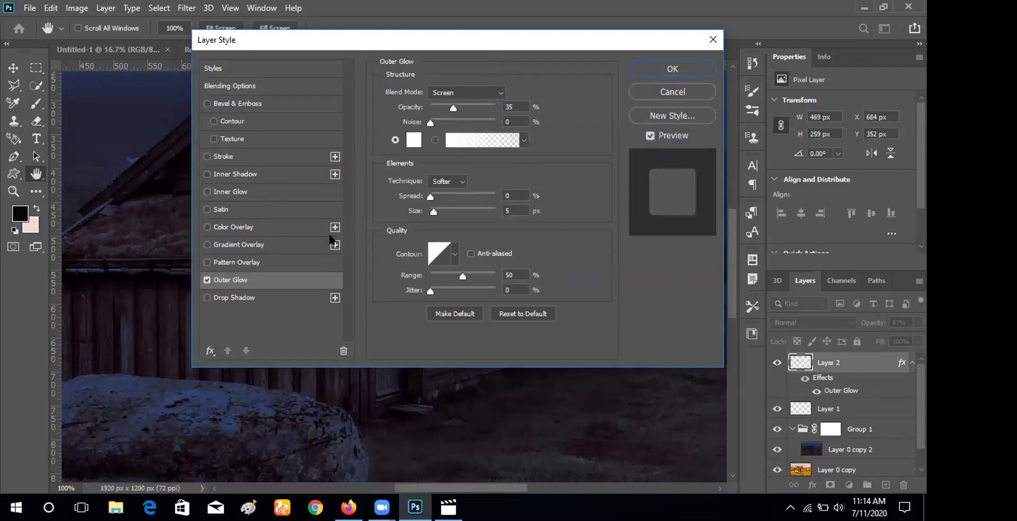
left_click_drag(486, 39, 305, 238)
scroll(572, 213, "up", 3)
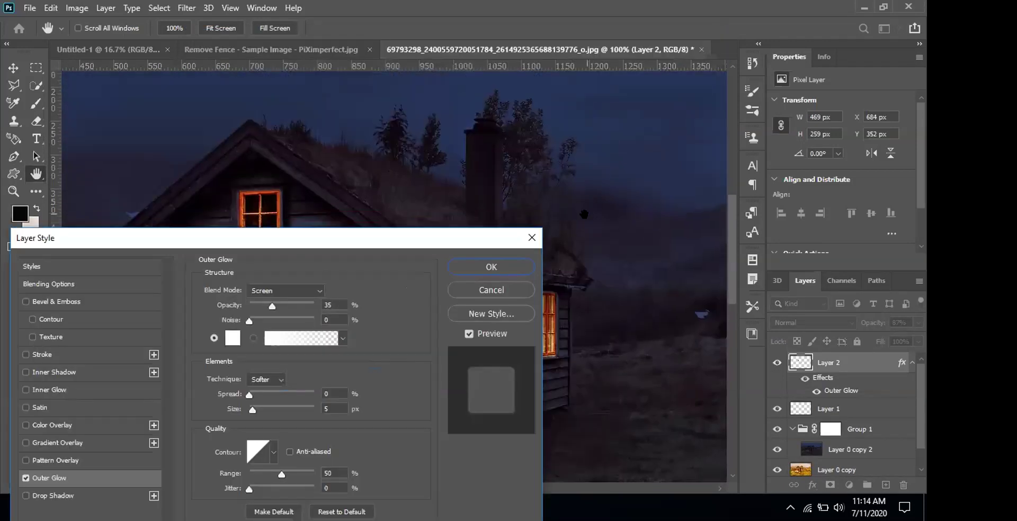
scroll(572, 214, "down", 2)
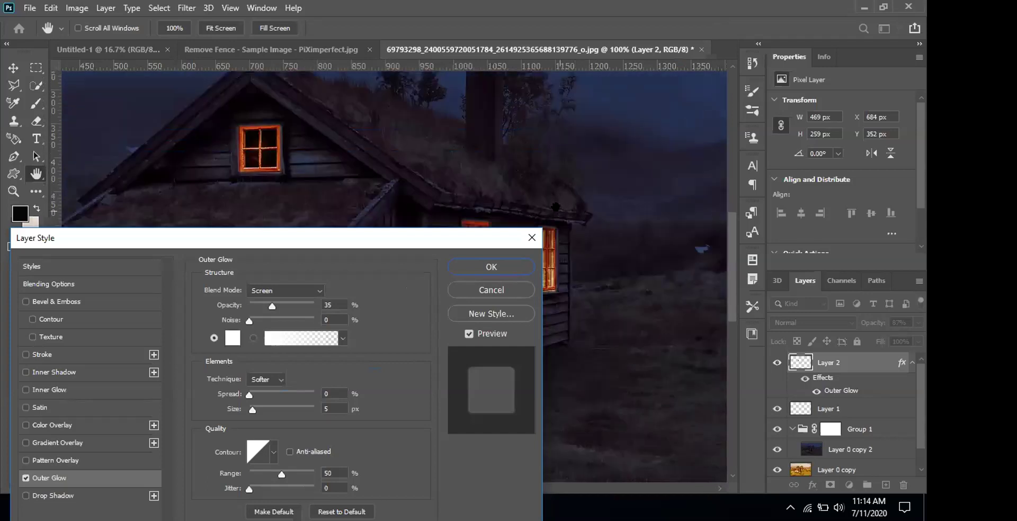
scroll(572, 212, "down", 2)
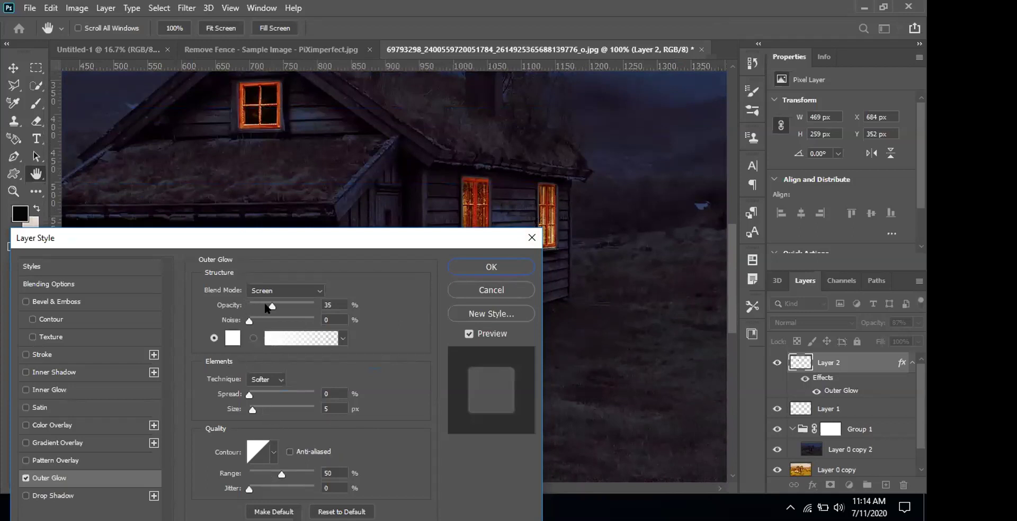
left_click_drag(272, 309, 304, 305)
left_click(464, 268)
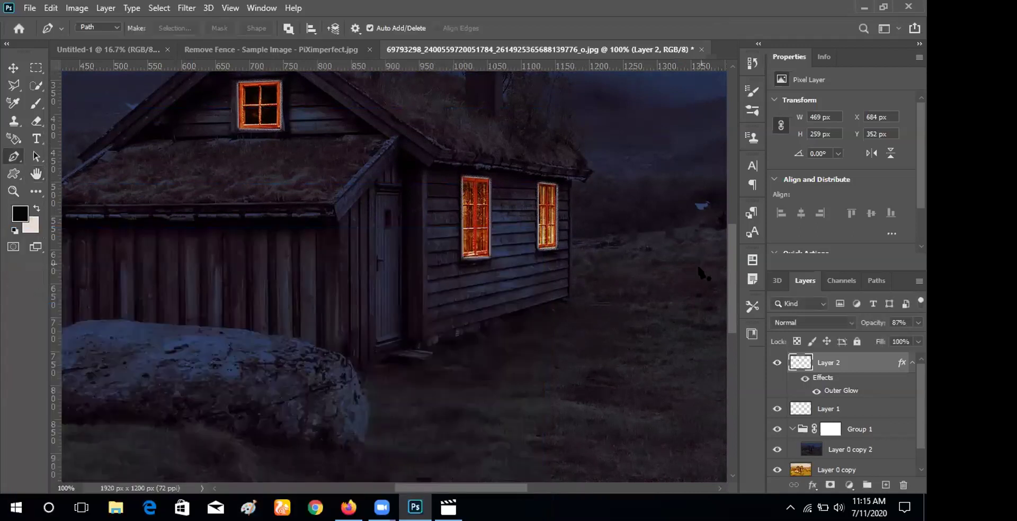
Add a new empty layer above the glowing windows layer.
scroll(677, 271, "up", 3)
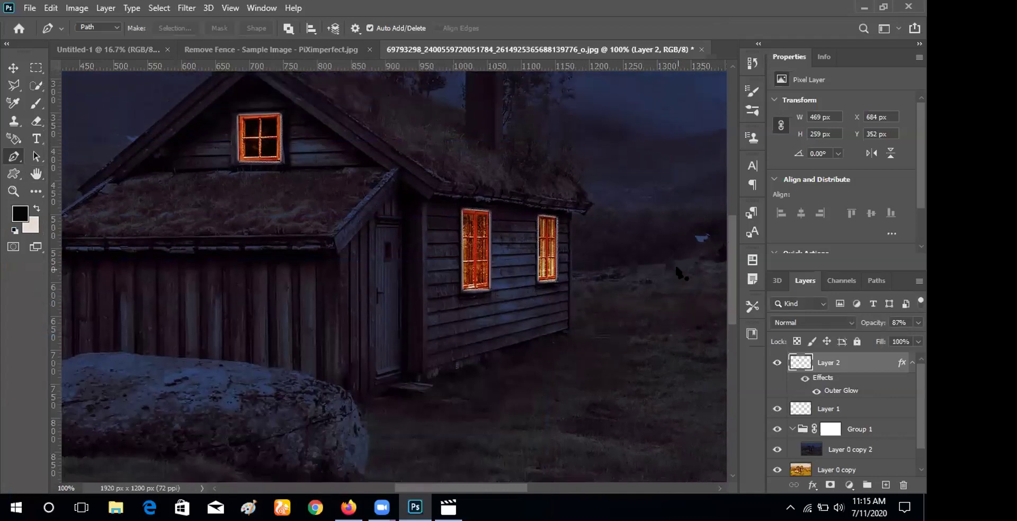
scroll(675, 270, "up", 2)
key("ctrl+minus")
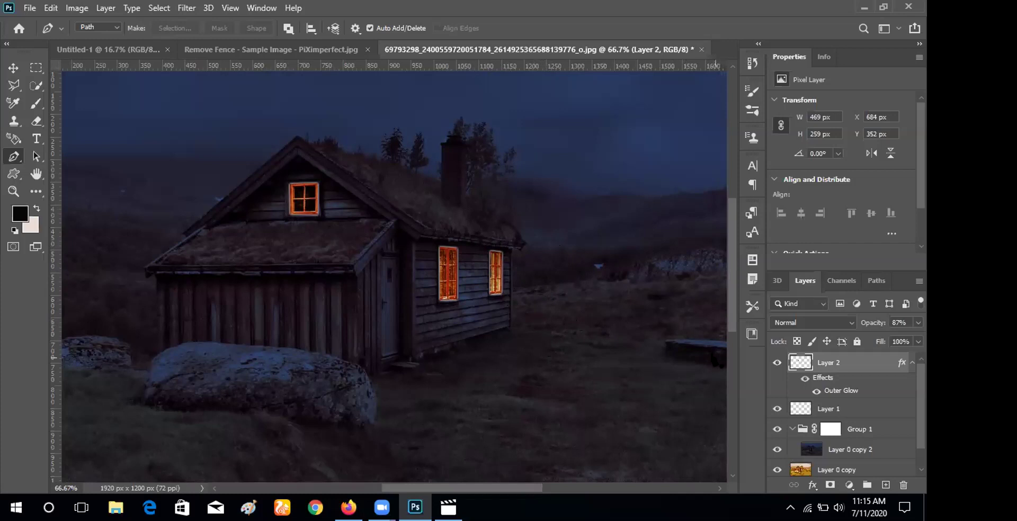
left_click(885, 485)
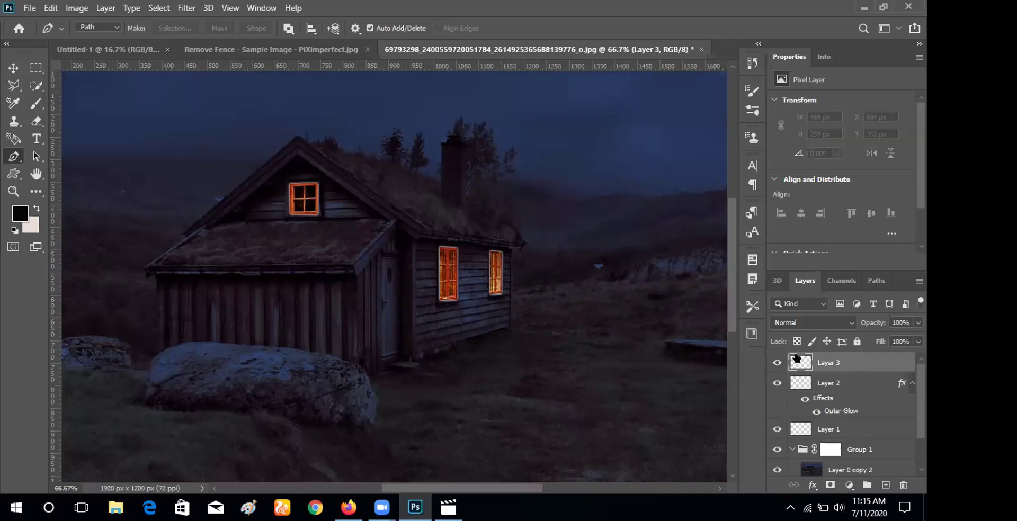
Choose the Soft Round brush from the General Brushes with 60 px size and 0% hardness.
left_click(36, 104)
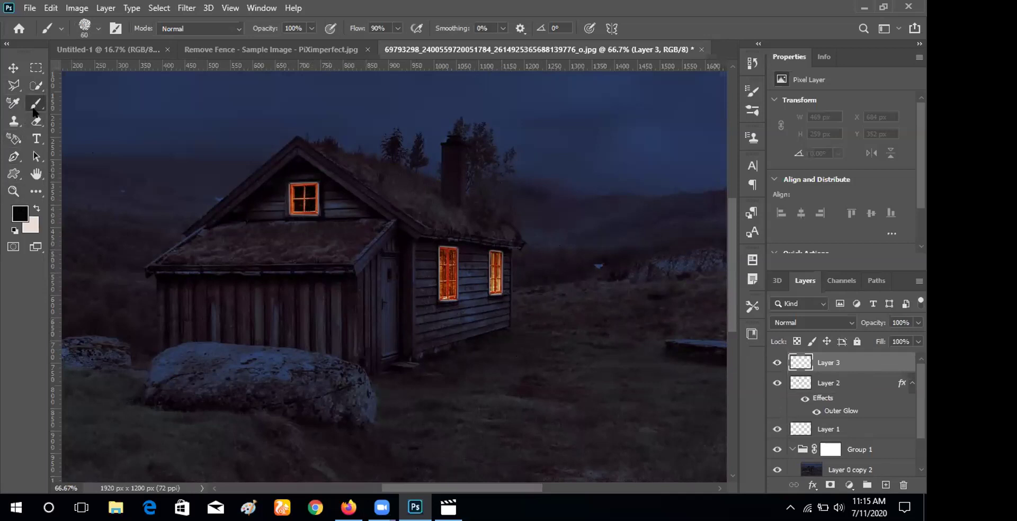
left_click(82, 29)
left_click(96, 205)
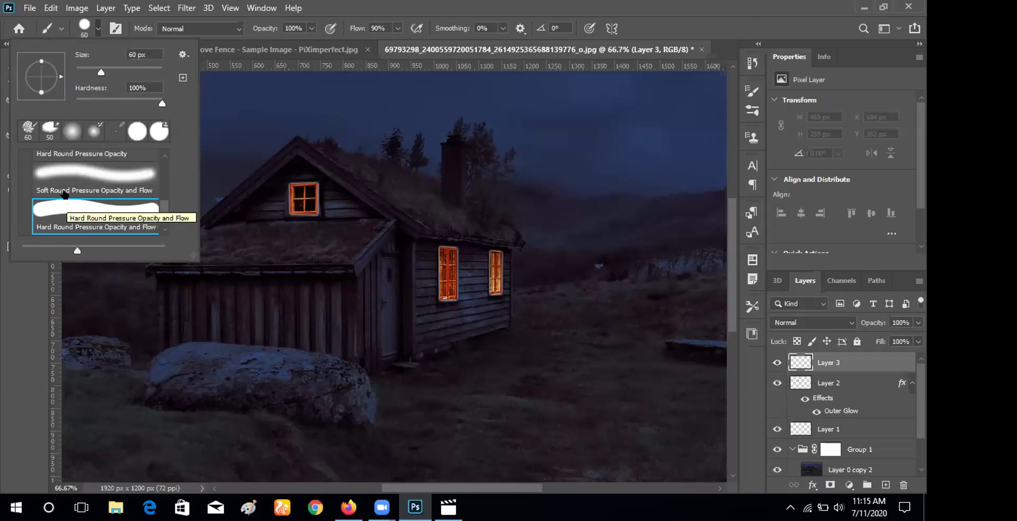
left_click(132, 184)
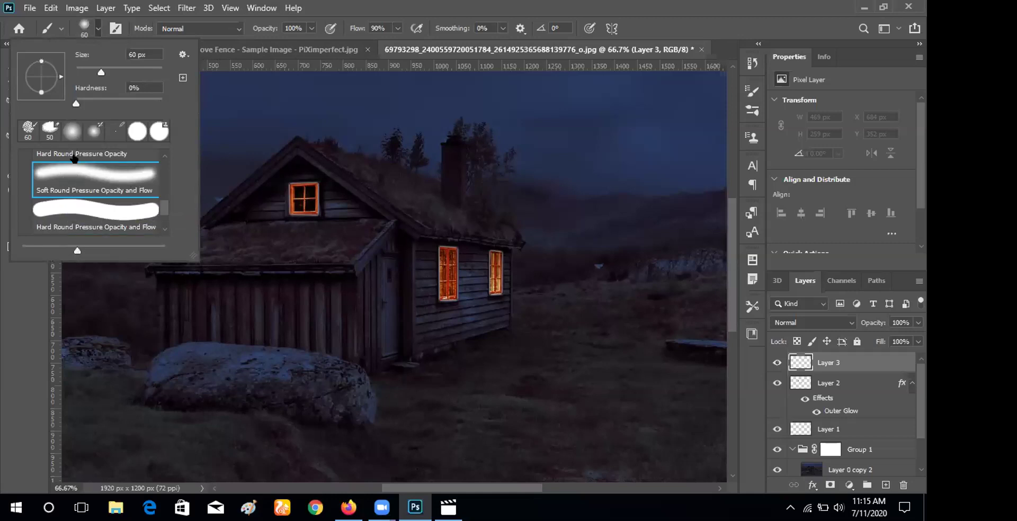
left_click(134, 135)
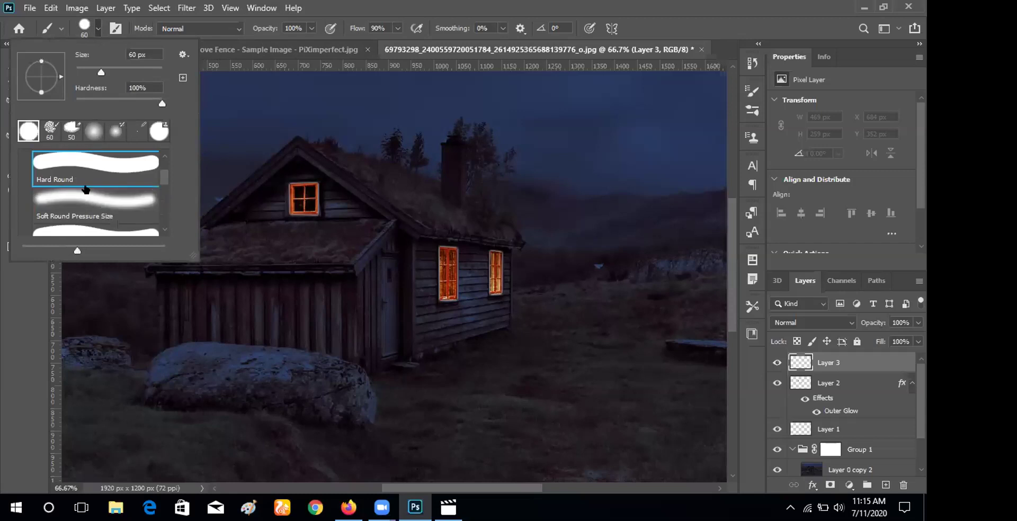
scroll(86, 189, "up", 1)
left_click(95, 207)
scroll(96, 207, "up", 4)
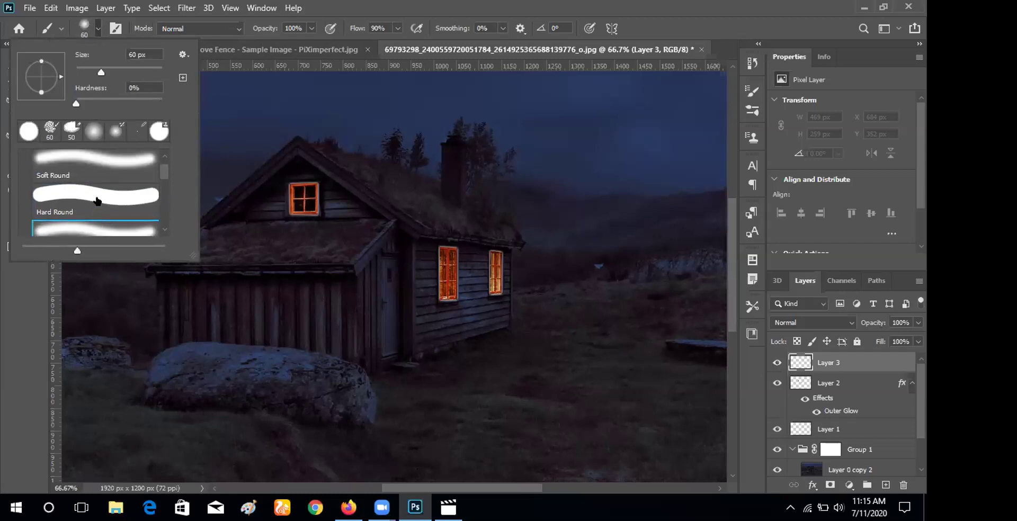
left_click(132, 197)
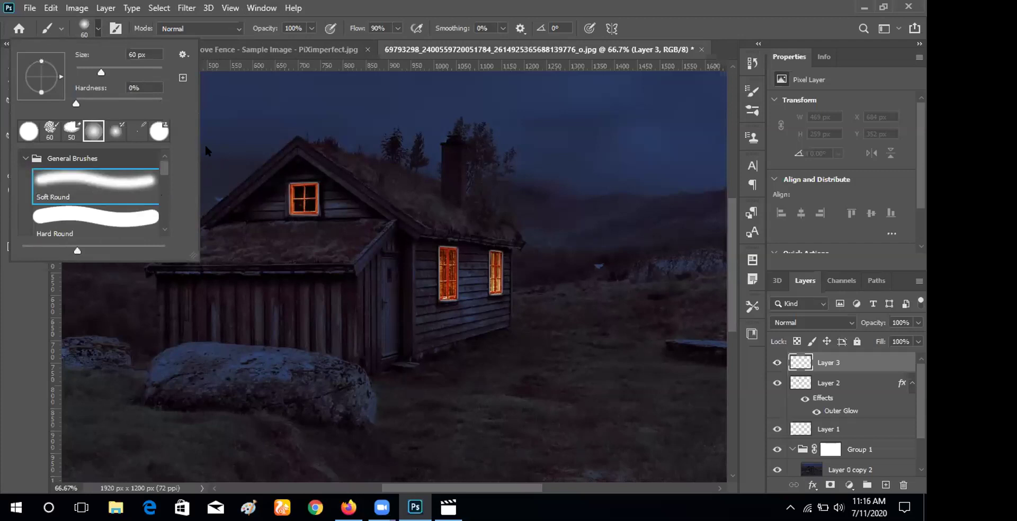
left_click(78, 23)
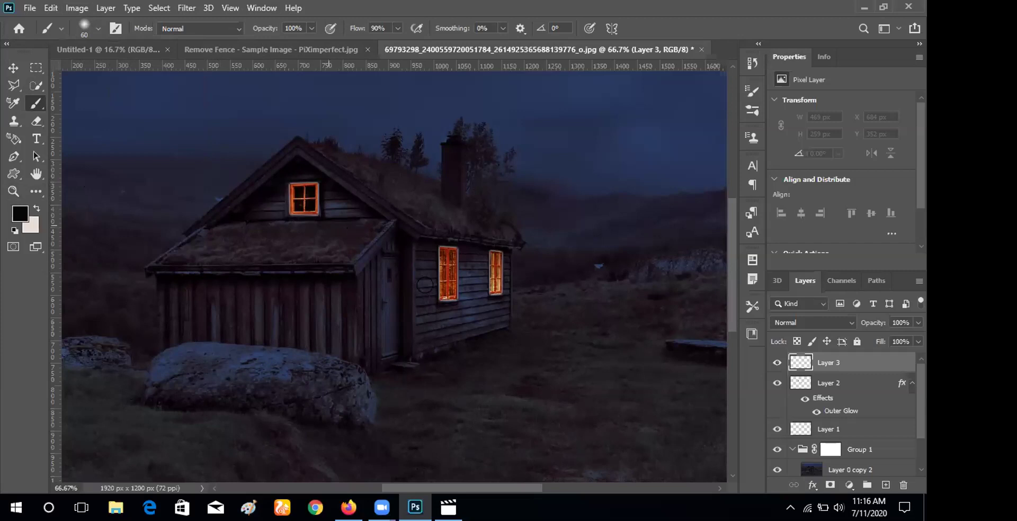
Set the foreground colour to the pale yellow f7f4a2.
left_click(19, 213)
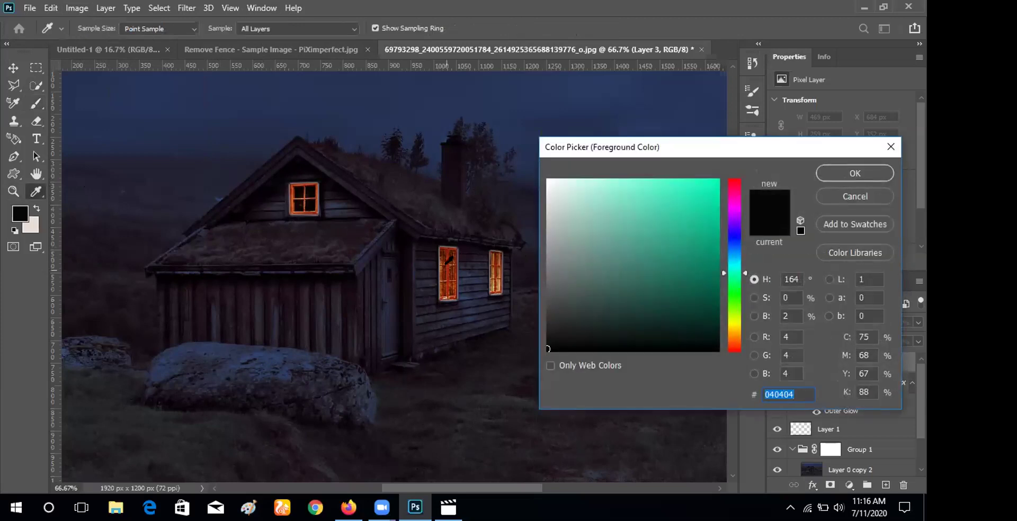
left_click(446, 263)
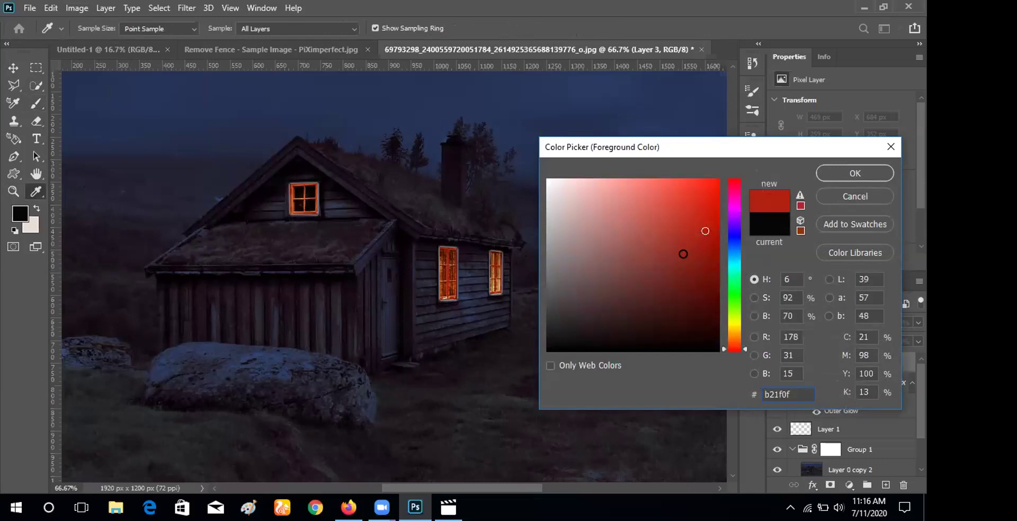
left_click_drag(721, 352, 723, 325)
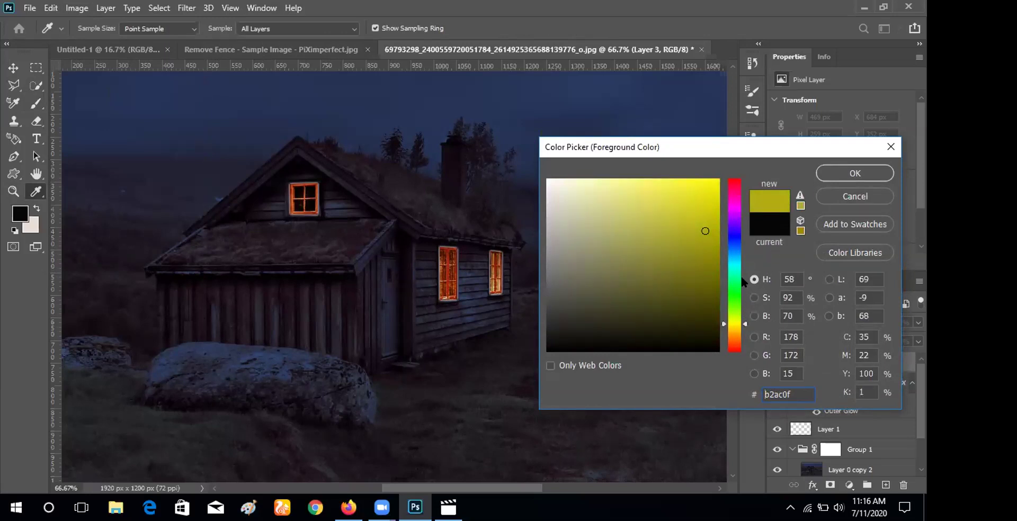
left_click_drag(574, 233, 579, 236)
left_click(593, 215)
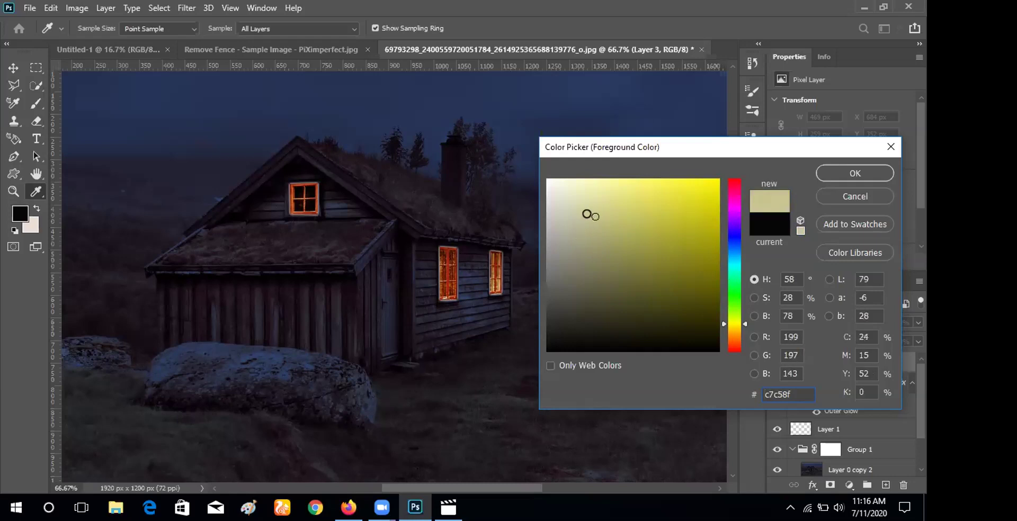
left_click(600, 194)
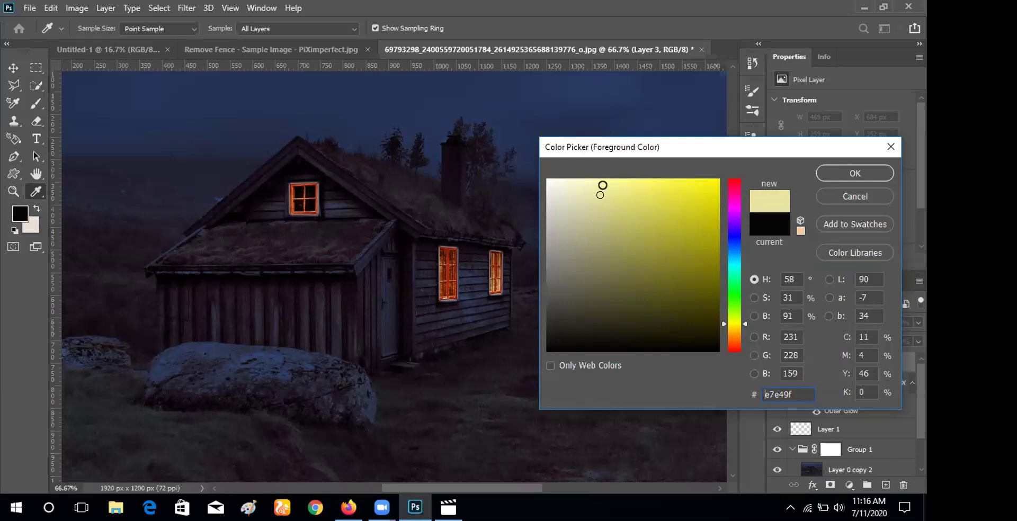
left_click(603, 187)
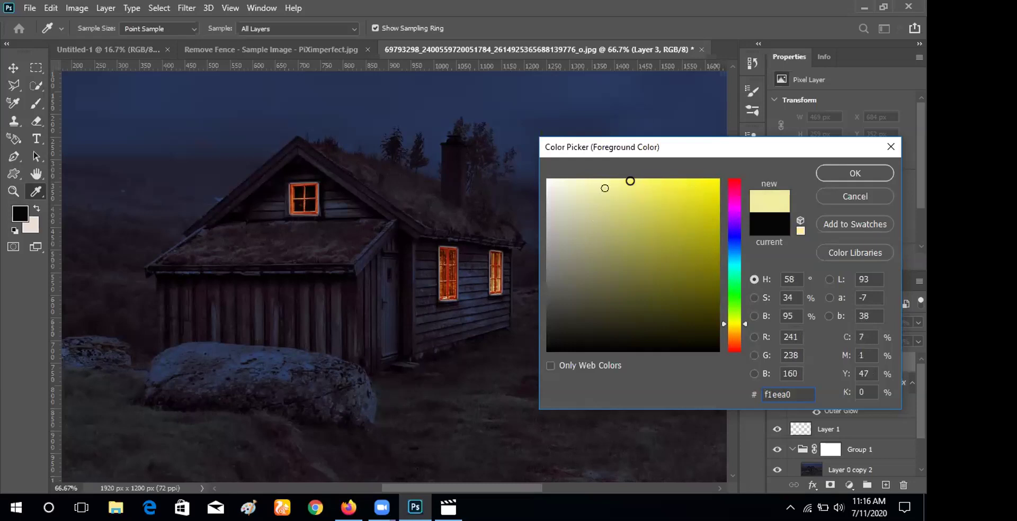
left_click(606, 184)
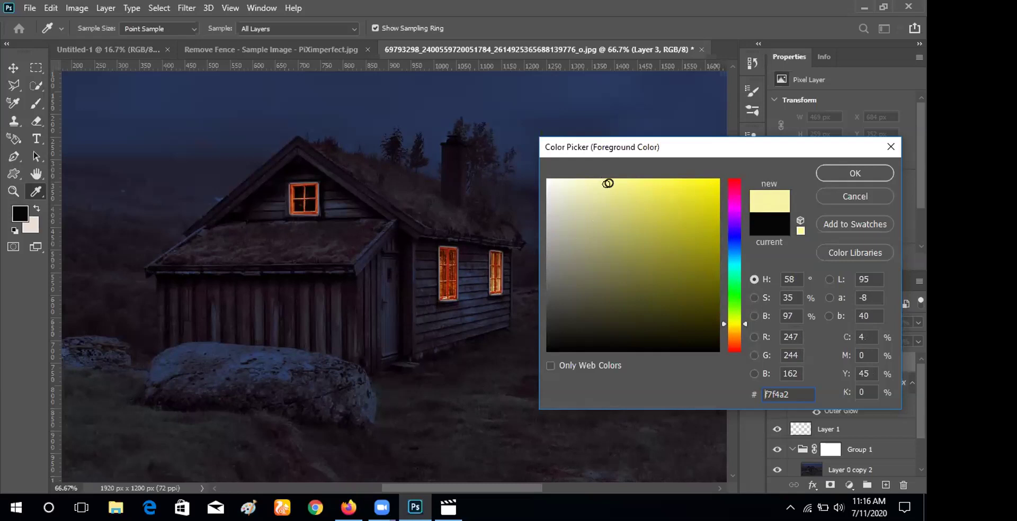
left_click(829, 170)
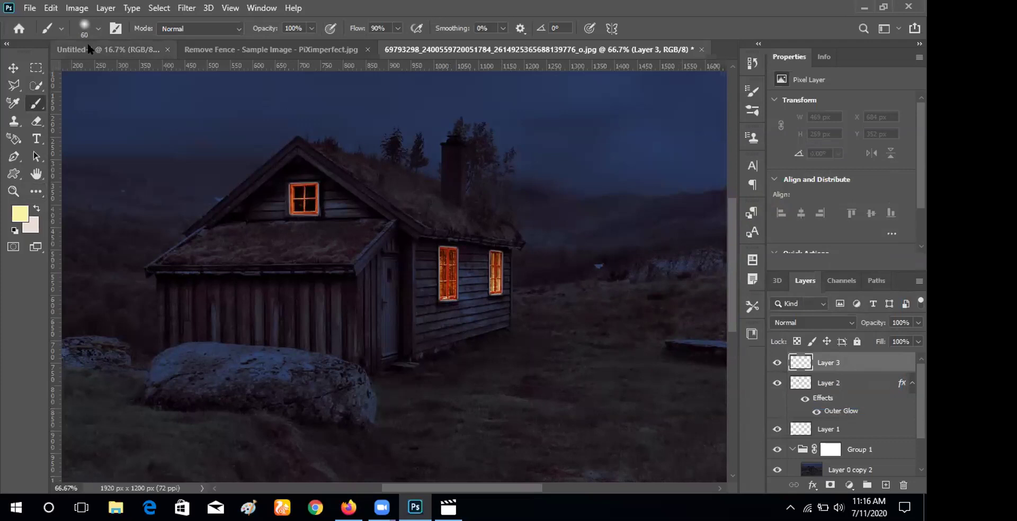
Enlarge the brush to 108 px and paint one soft yellow spot, about 174 by 173 px, at the base of the cabin's far corner.
left_click(98, 28)
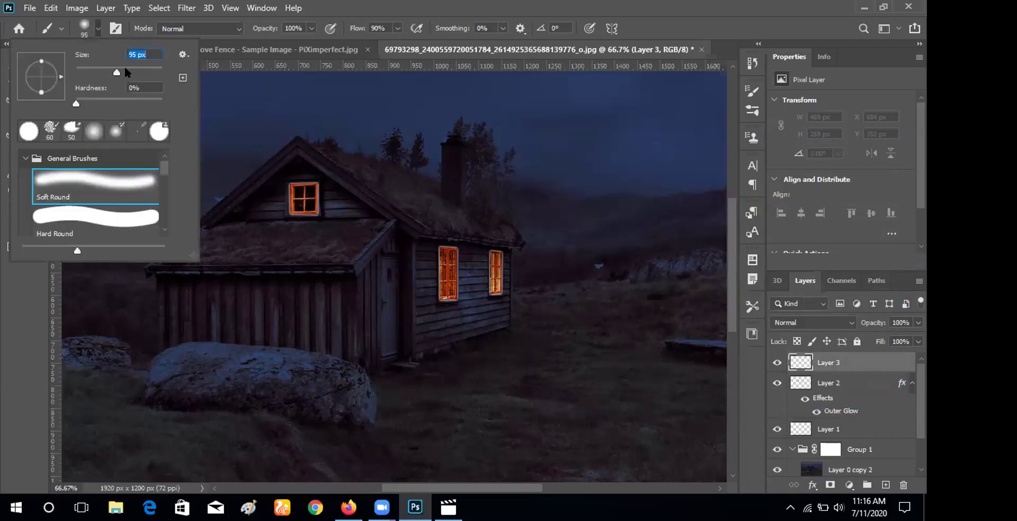
left_click_drag(121, 69, 119, 73)
left_click_drag(121, 69, 120, 72)
left_click(500, 333)
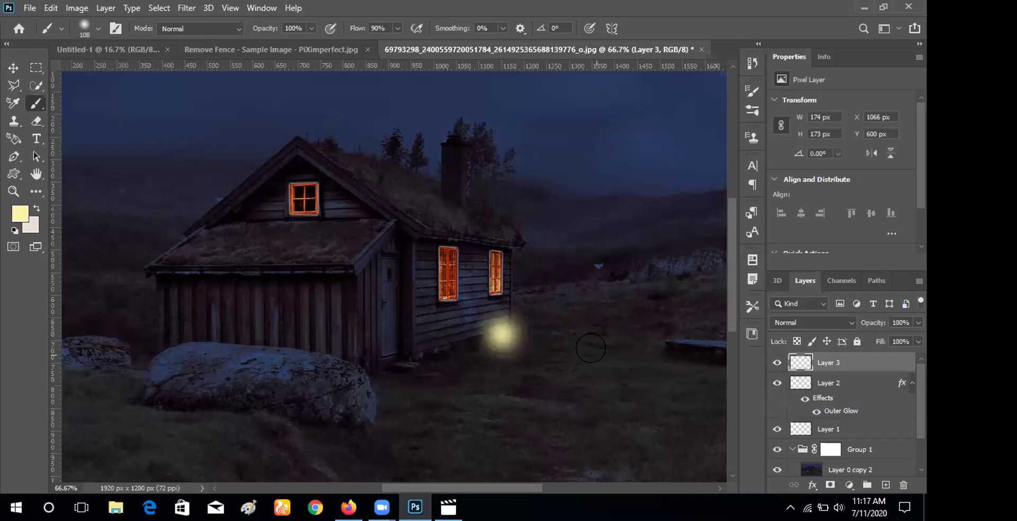
Undo the yellow spot at the cabin's corner and set the empty layer's blend mode to Overlay.
key("ctrl+z")
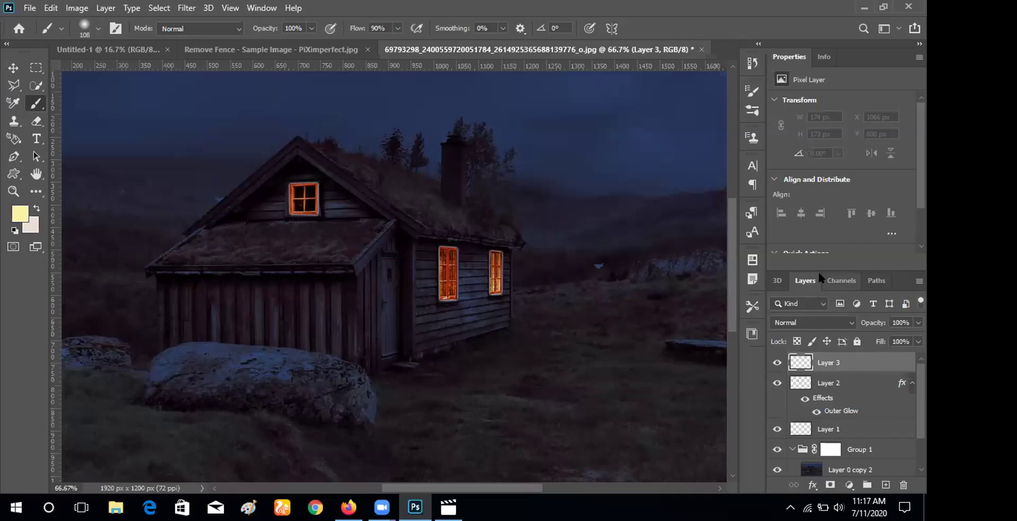
left_click(839, 319)
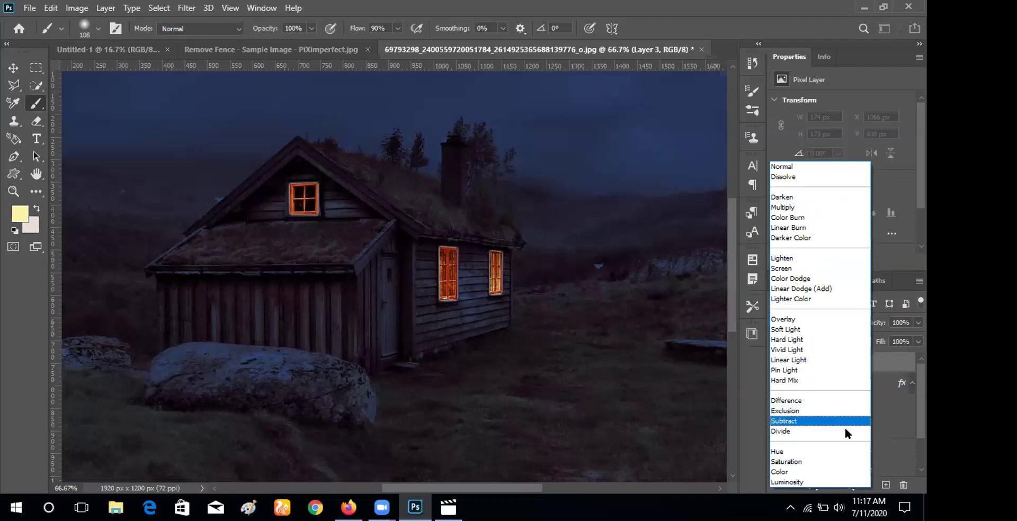
left_click(828, 319)
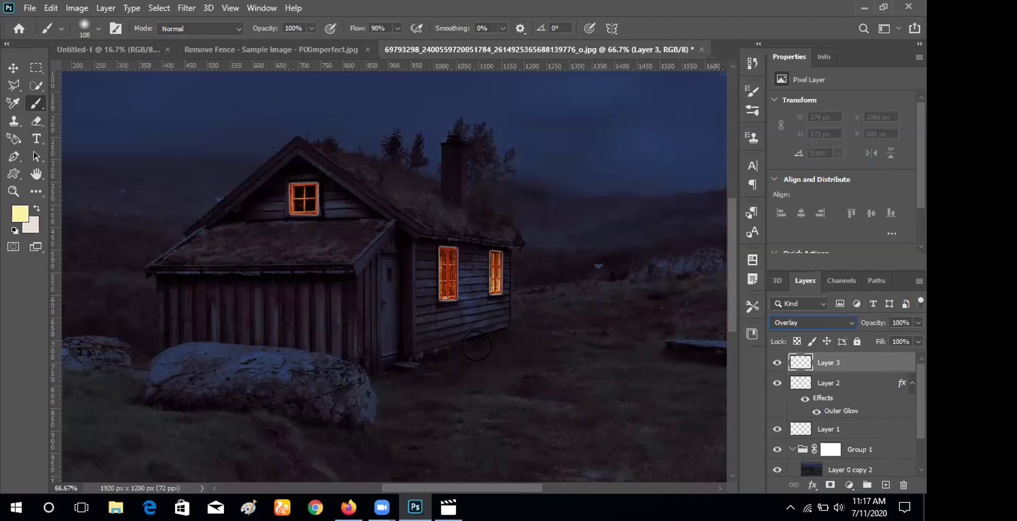
Enlarge the brush to 228 px and paint yellow light over the side windows, wall and ground beside the cabin, about 560 by 621 px overall.
left_click(84, 26)
left_click_drag(128, 68, 141, 69)
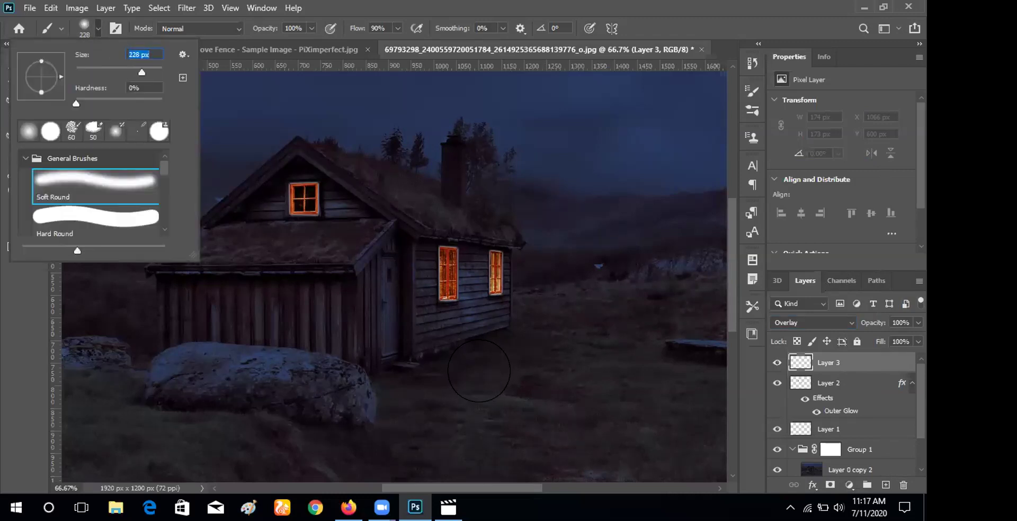
mouse_move(479, 371)
left_mouse_down()
mouse_move(521, 394)
mouse_move(529, 366)
mouse_move(524, 373)
left_mouse_up()
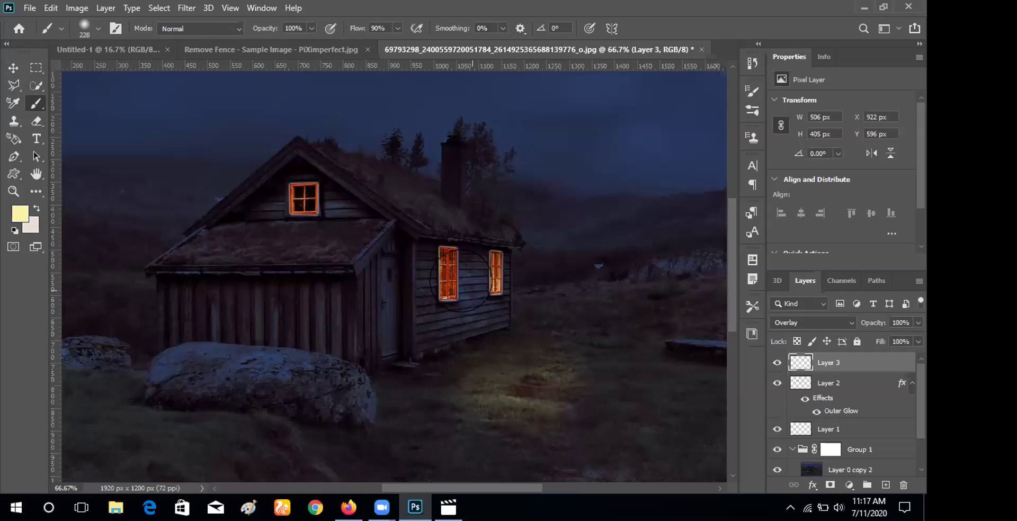
mouse_move(461, 280)
left_mouse_down()
mouse_move(471, 270)
mouse_move(479, 286)
left_mouse_up()
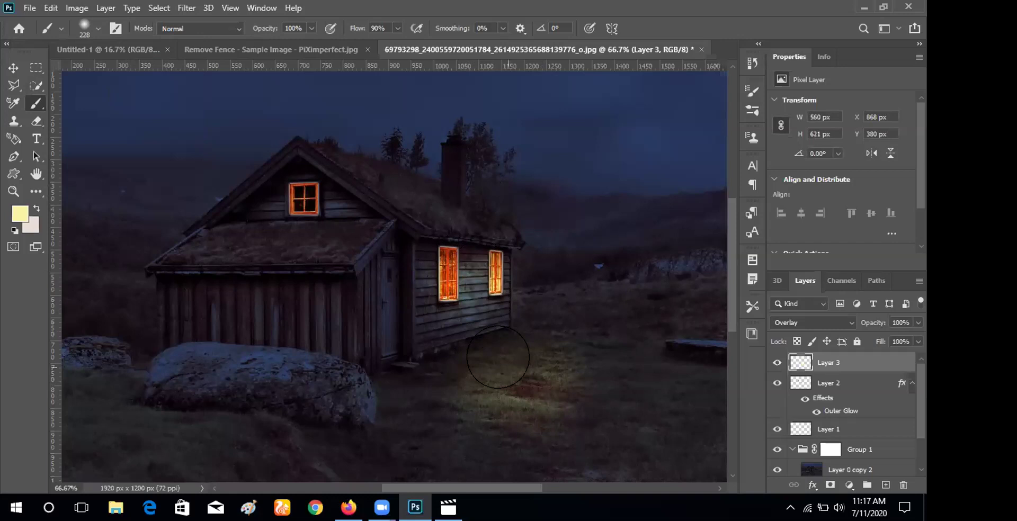
mouse_move(488, 340)
left_mouse_down()
mouse_move(525, 390)
mouse_move(526, 360)
mouse_move(503, 366)
mouse_move(474, 312)
mouse_move(499, 353)
left_mouse_up()
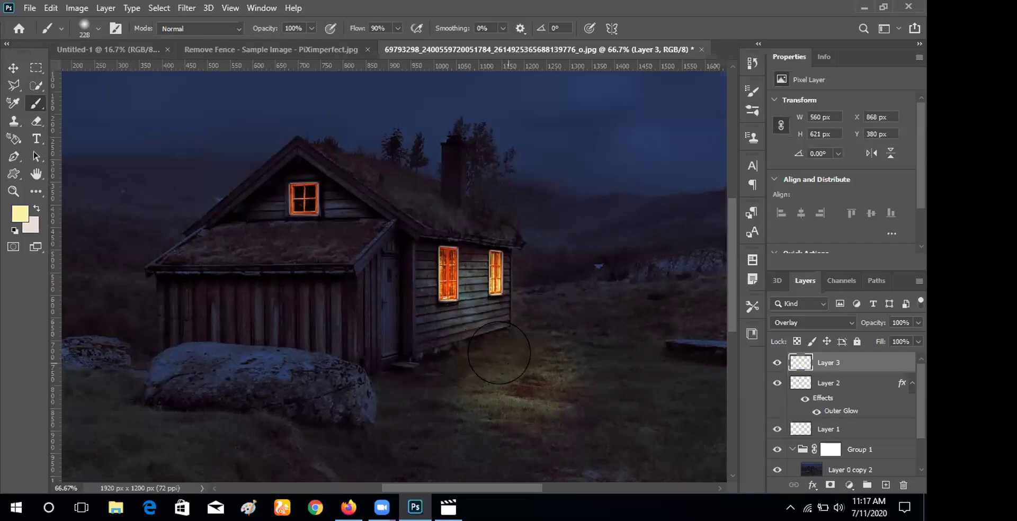
Paint the same yellow light around the gable window and lower roof, and extend the glow on the grass beyond the cabin's corner.
left_click(281, 210)
left_click_drag(282, 222, 280, 202)
mouse_move(557, 336)
left_mouse_down()
mouse_move(536, 356)
mouse_move(513, 356)
mouse_move(525, 360)
left_mouse_up()
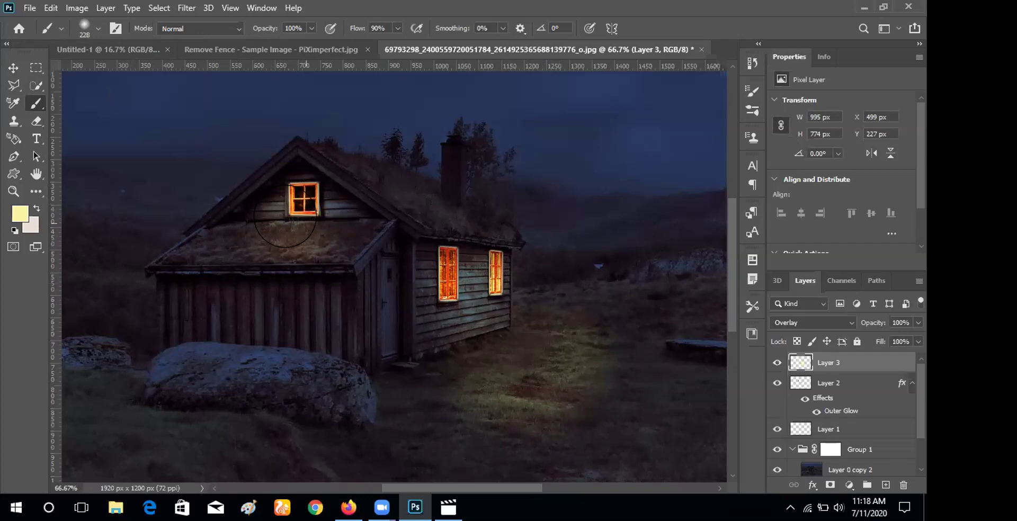
mouse_move(458, 152)
left_mouse_down()
mouse_move(481, 212)
mouse_move(474, 151)
mouse_move(432, 153)
mouse_move(526, 228)
left_mouse_up()
key("ctrl+z")
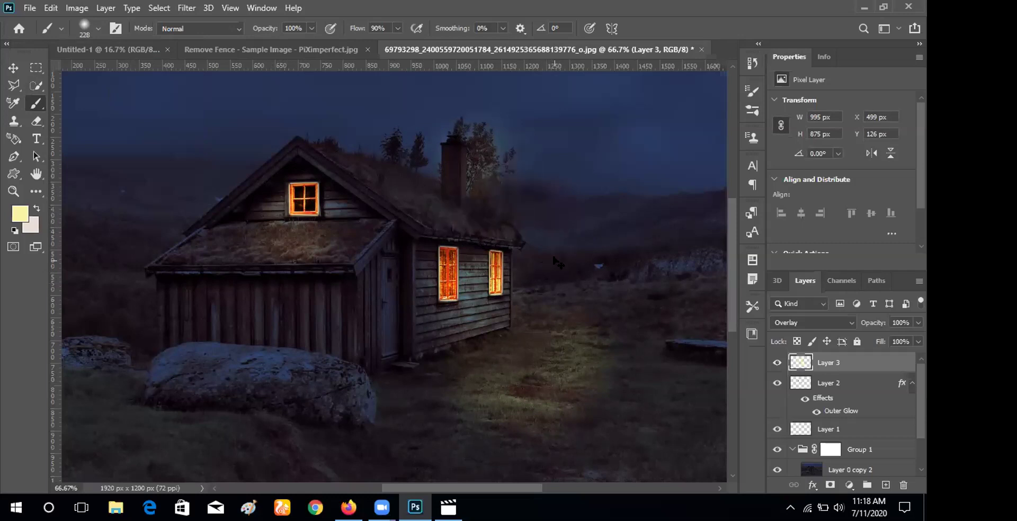
key("ctrl+z")
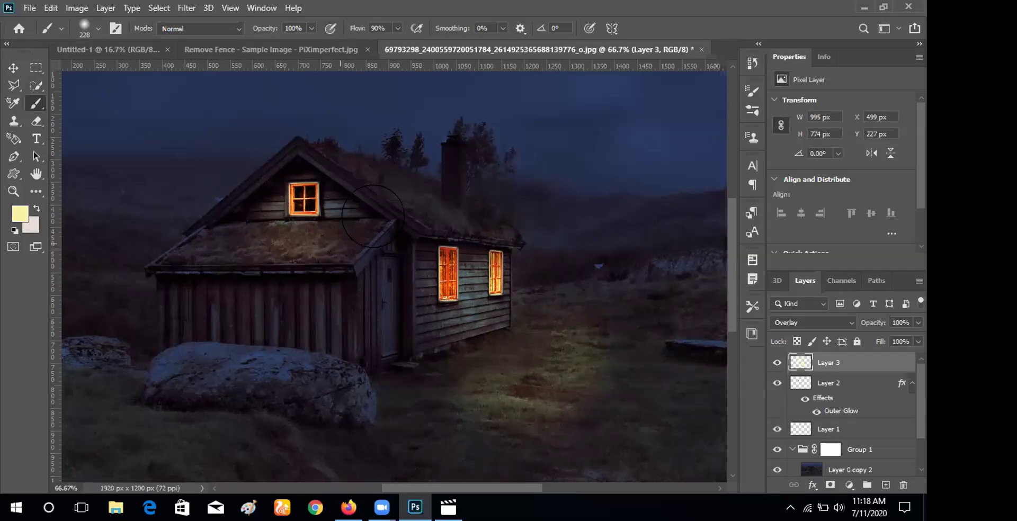
scroll(549, 349, "up", 2)
scroll(548, 350, "up", 2)
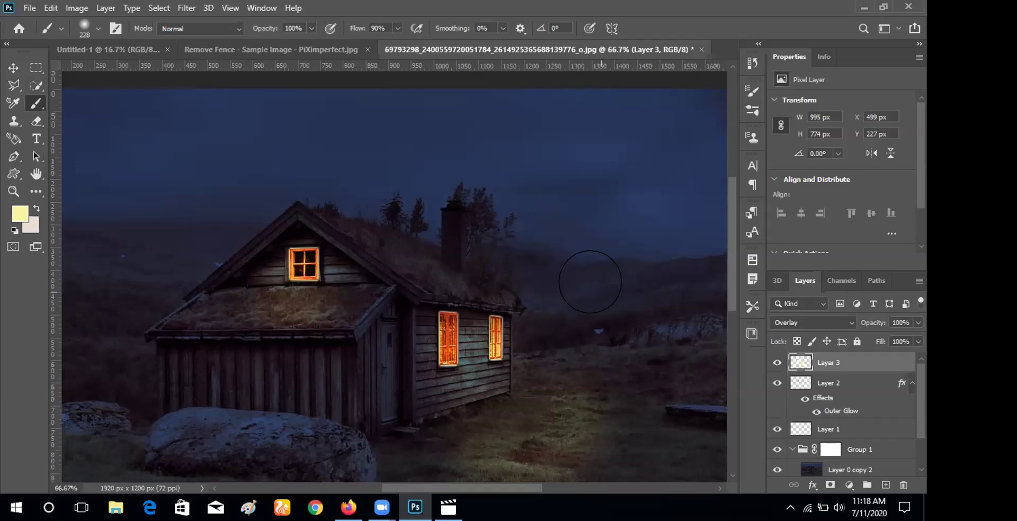
scroll(588, 276, "up", 1)
scroll(572, 260, "down", 2)
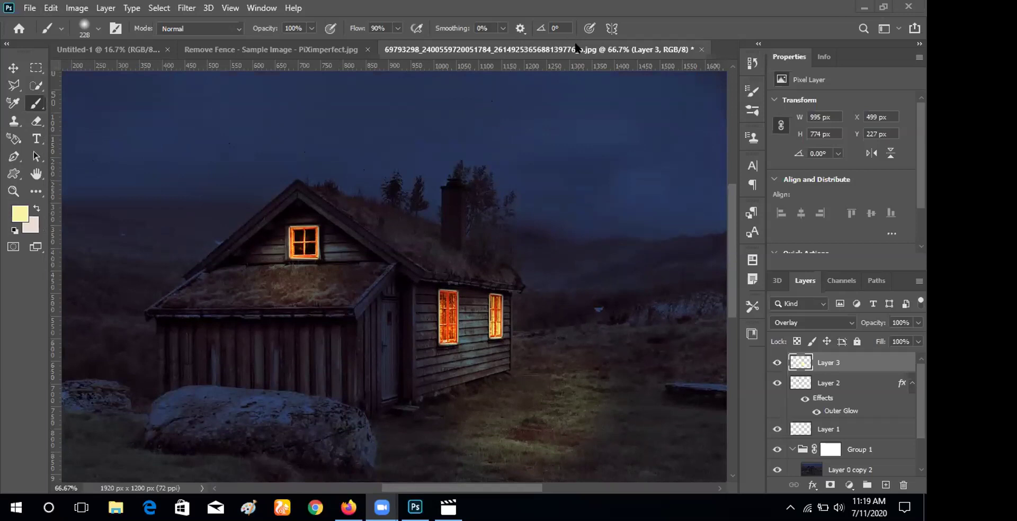
Switch to Firefox and search Google Images for "moon".
left_click(348, 507)
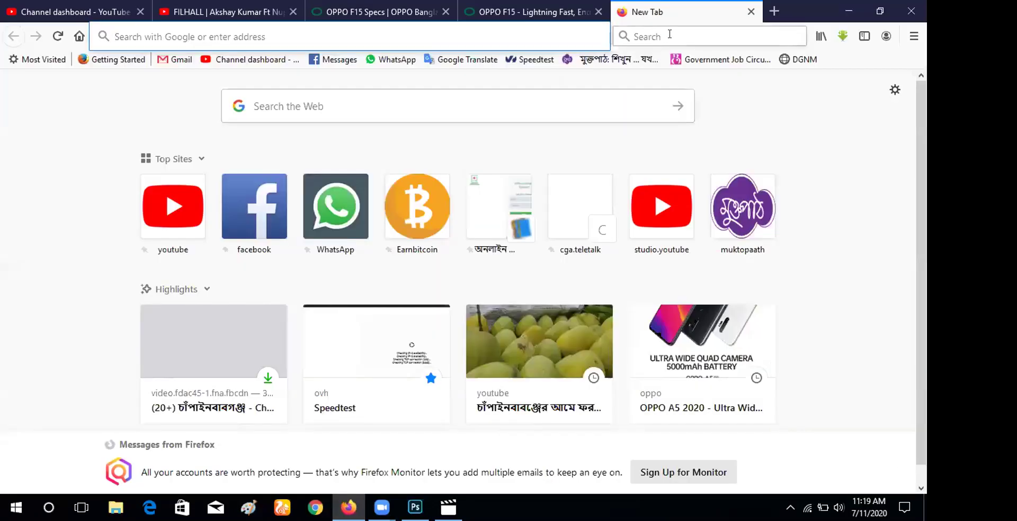
left_click(669, 34)
type("mppp")
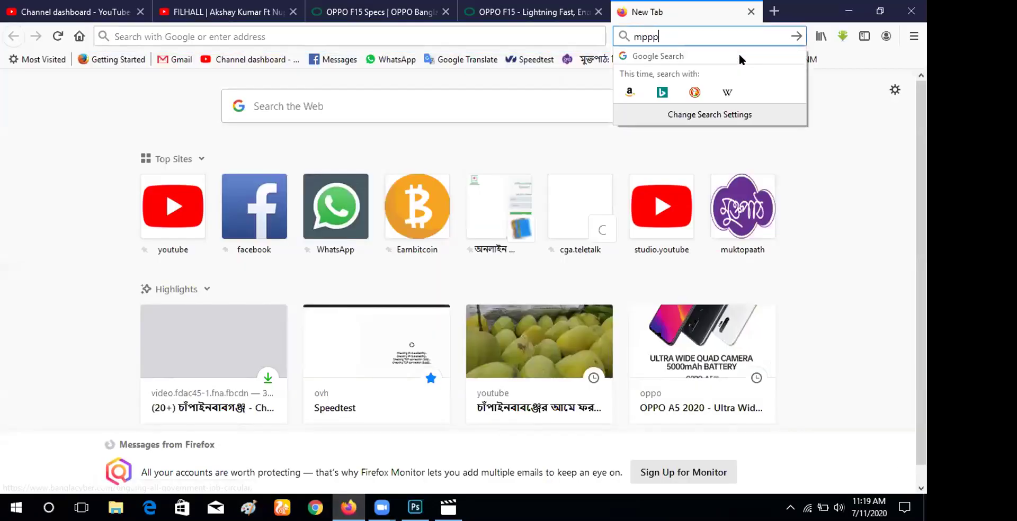
key("BackSpace")
key("BackSpace")
key("BackSpace")
type("oo")
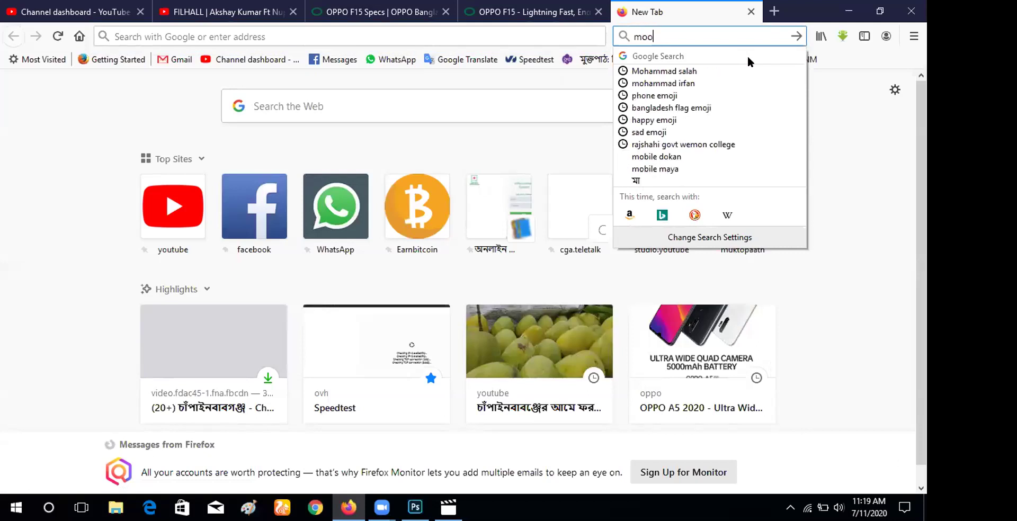
type("n")
key("Return")
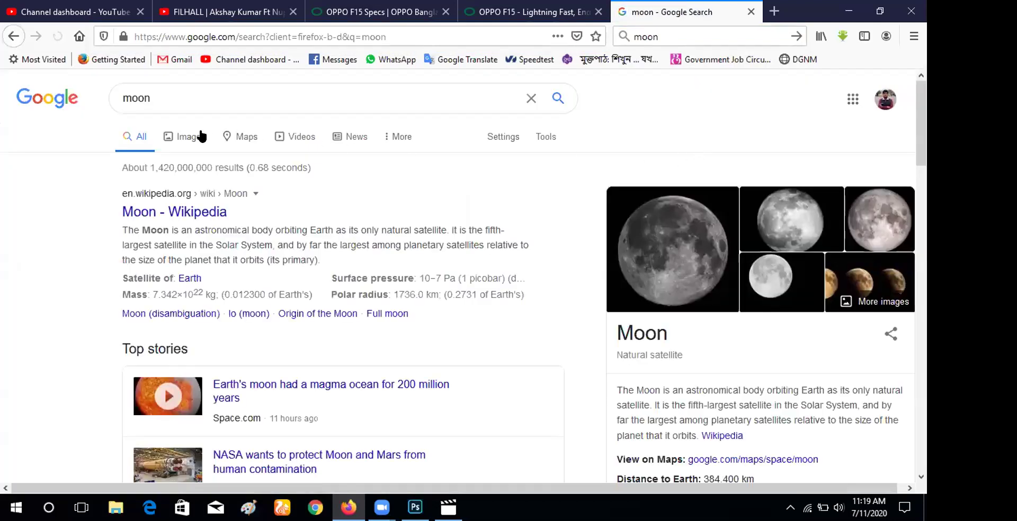
left_click(192, 139)
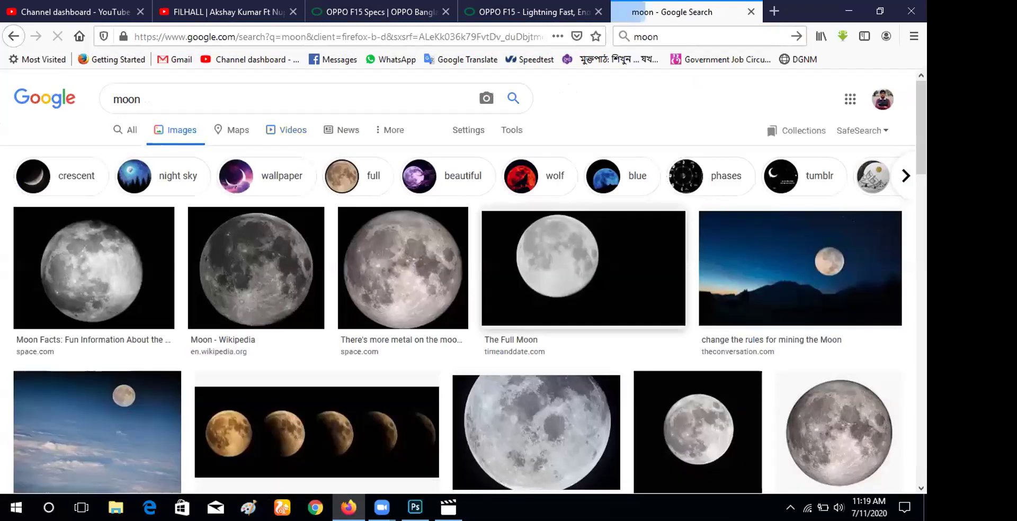
Open the Space.com full moon picture from the image results and save it as a JPEG in the LEDP folder.
scroll(463, 280, "down", 1)
scroll(376, 209, "down", 2)
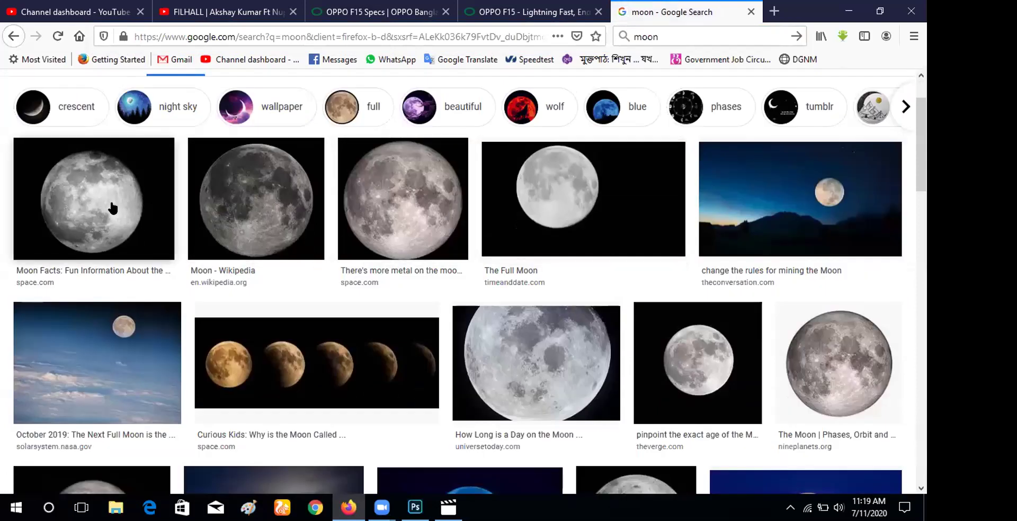
left_click(95, 196)
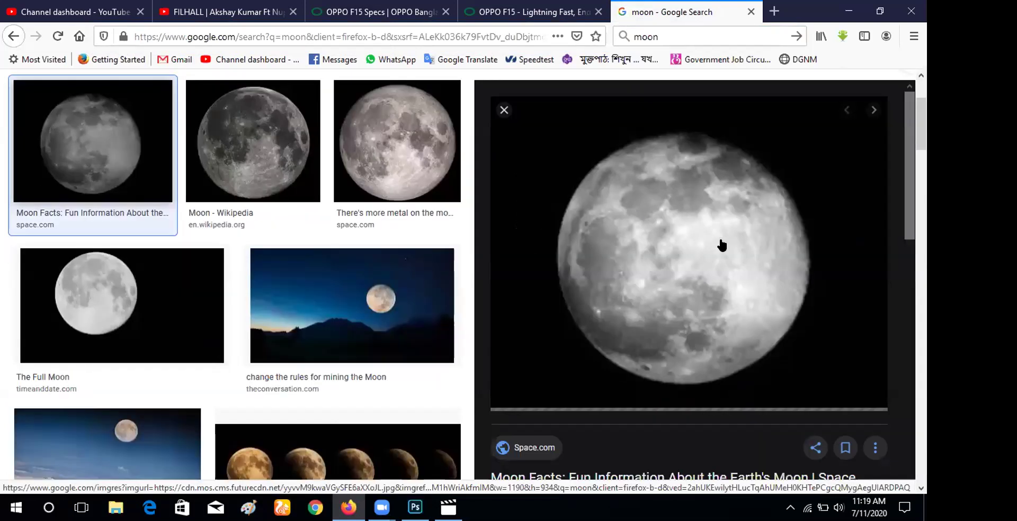
right_click(693, 239)
left_click(740, 407)
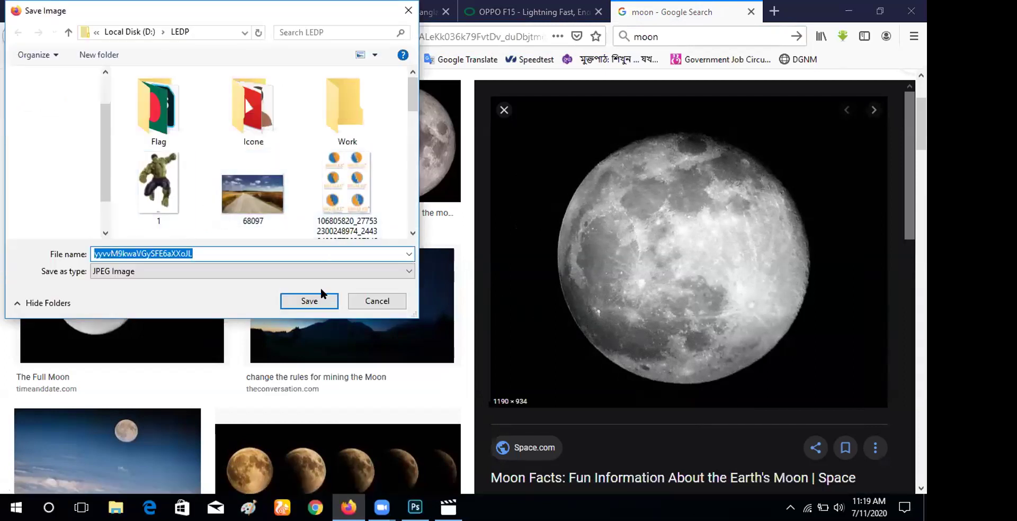
left_click(324, 295)
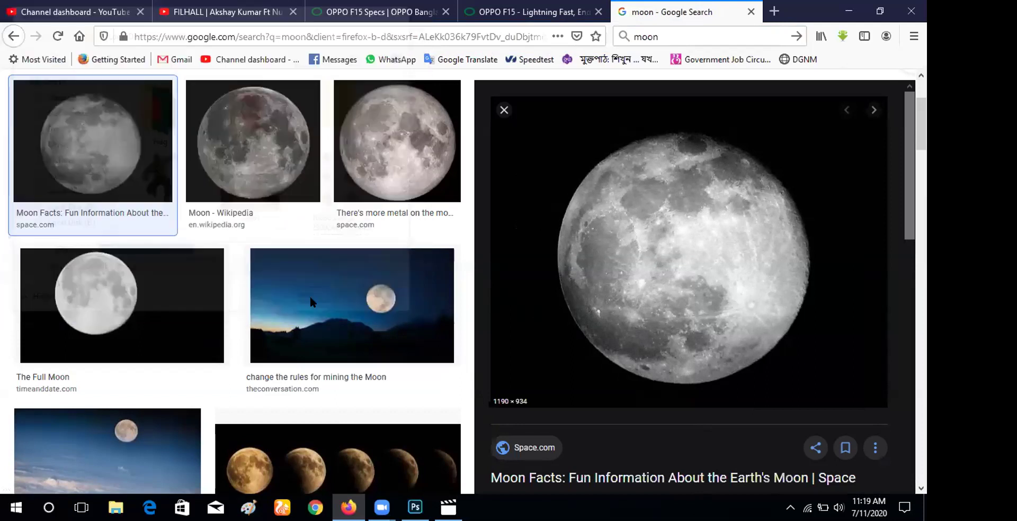
Return to Photoshop and open the moon image yyvvM9kwaVGySFE6aXXoJL from the LEDP folder.
left_click(847, 11)
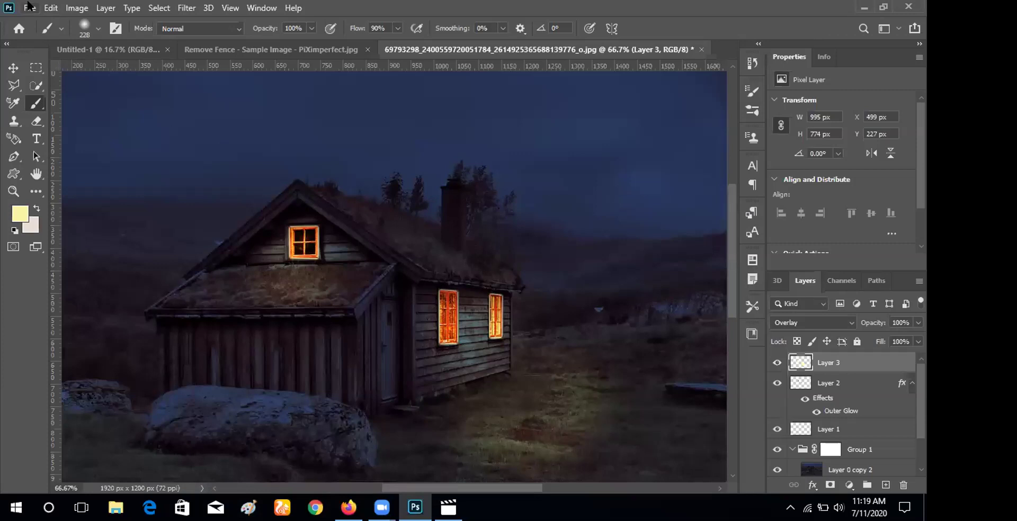
left_click(29, 8)
left_click(47, 34)
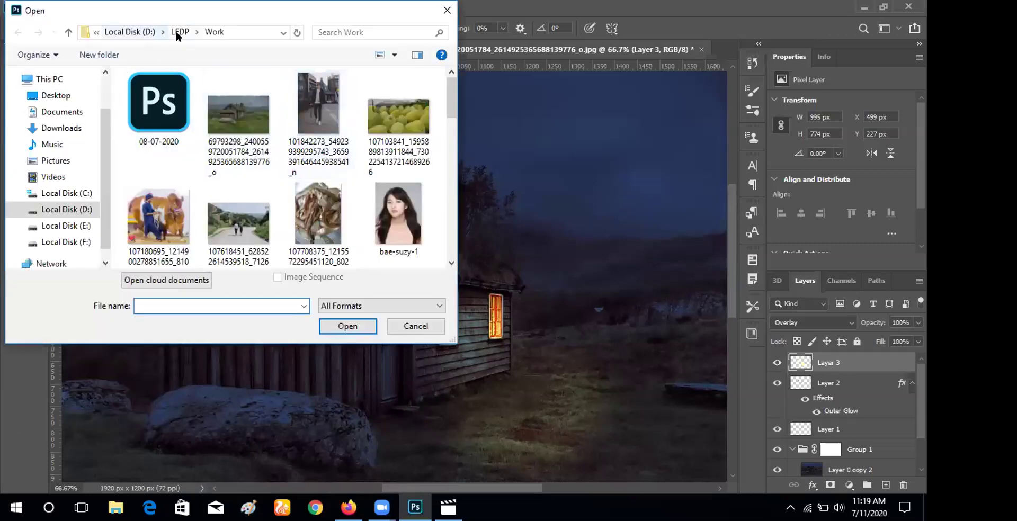
left_click(178, 32)
scroll(330, 165, "down", 10)
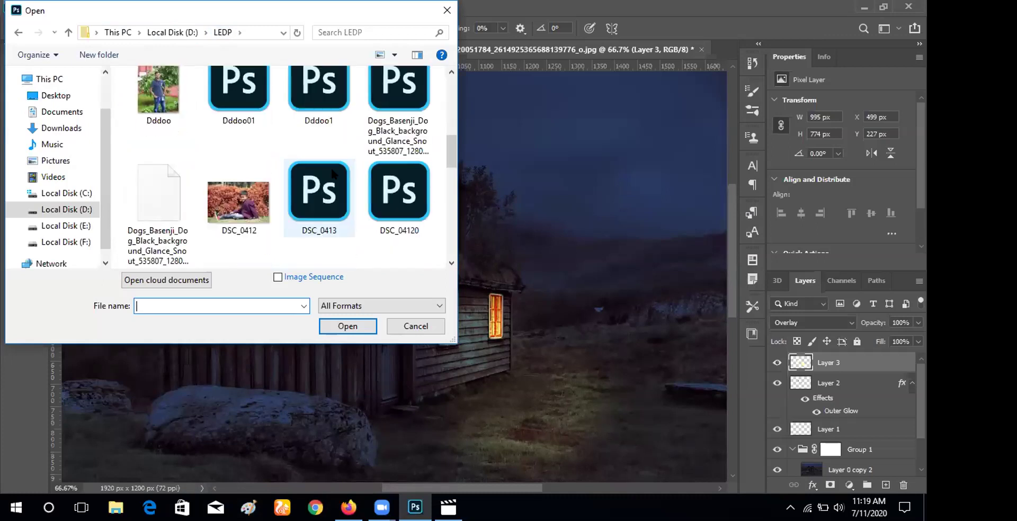
scroll(326, 180, "down", 5)
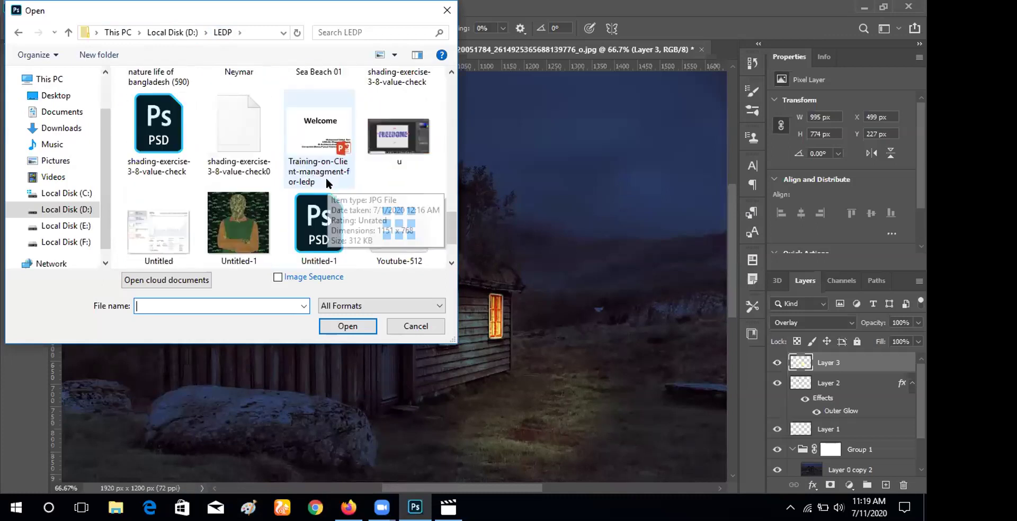
scroll(354, 181, "up", 2)
scroll(360, 175, "down", 2)
scroll(357, 176, "up", 2)
scroll(358, 180, "up", 2)
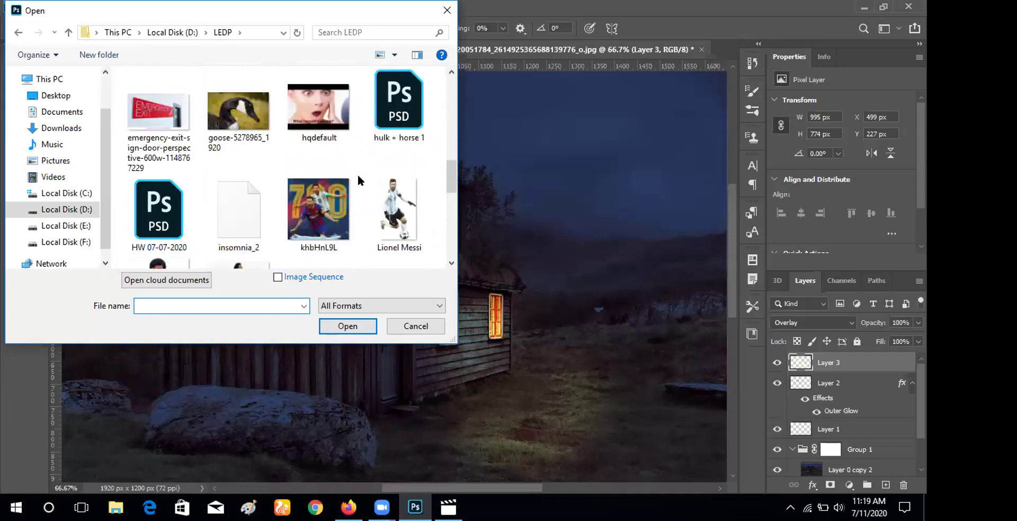
scroll(358, 180, "down", 5)
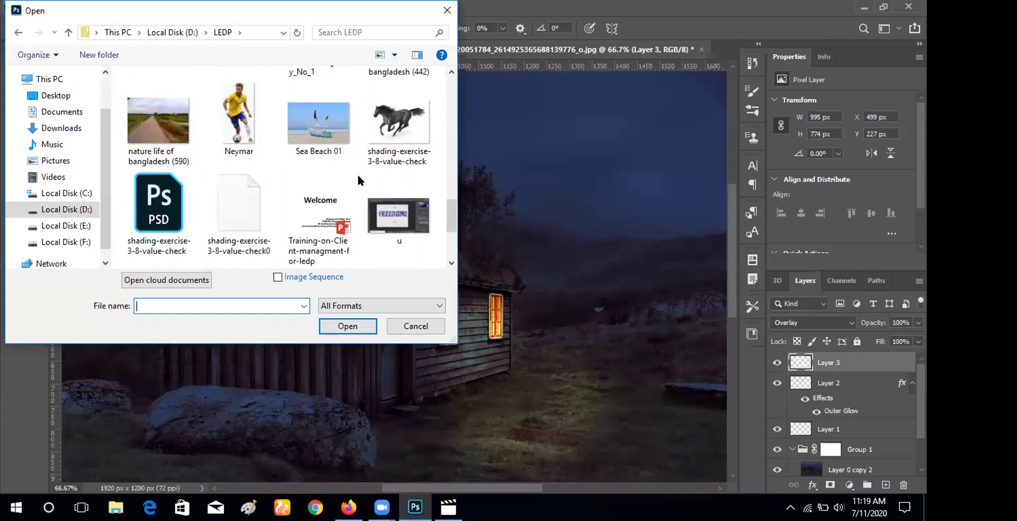
scroll(358, 180, "down", 4)
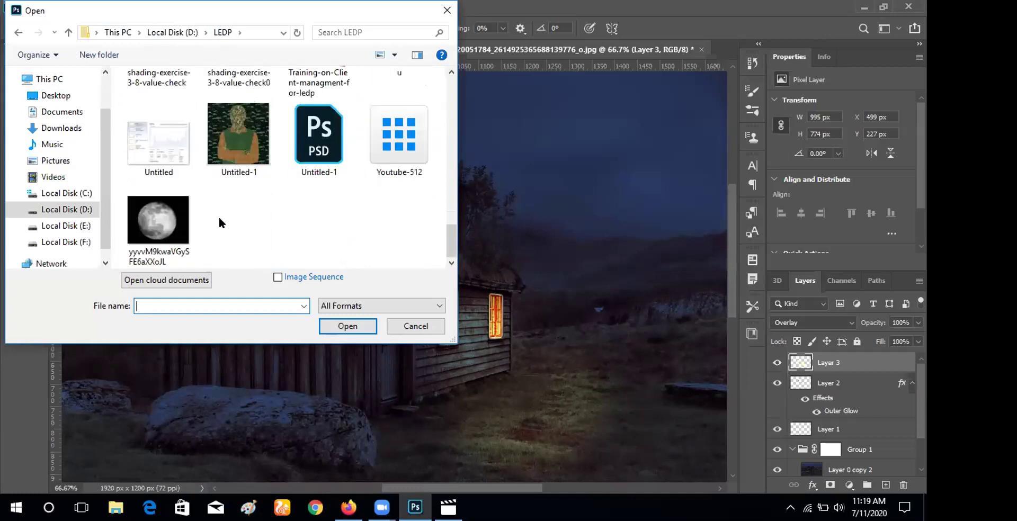
left_click(159, 222)
left_click(353, 324)
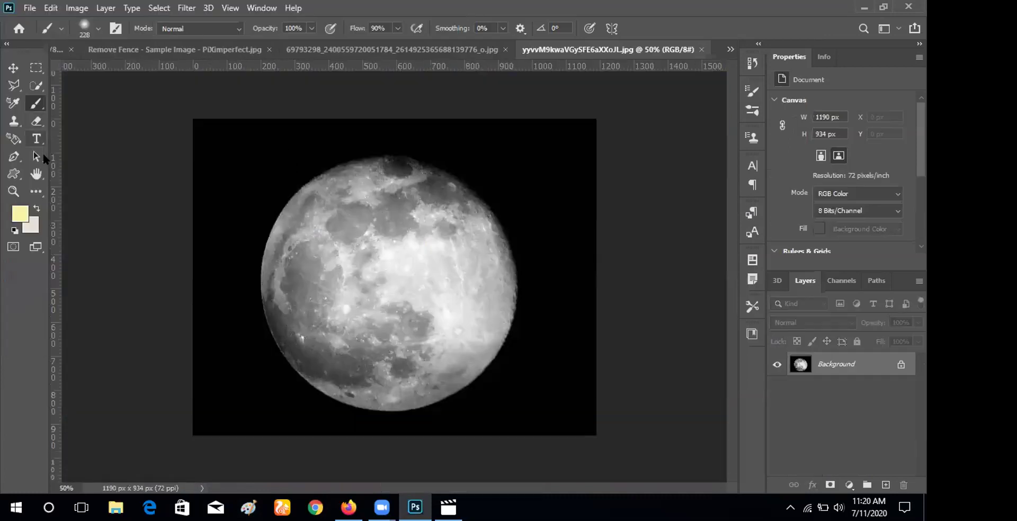
Remove the black background around the moon using the Magic Eraser with a tolerance of 32.
left_click_drag(34, 124, 55, 121)
key("shift+e")
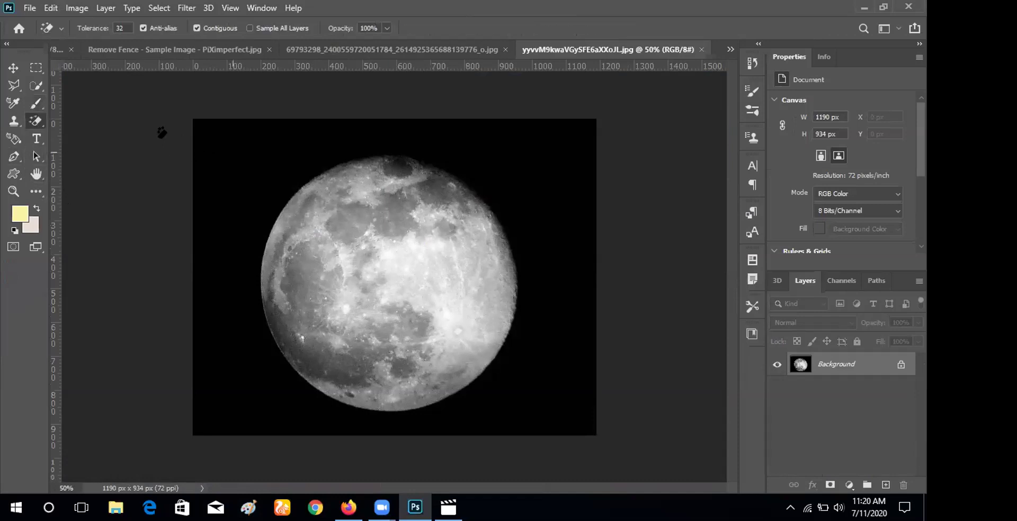
left_click(170, 139)
key("ctrl+z")
left_click(212, 130)
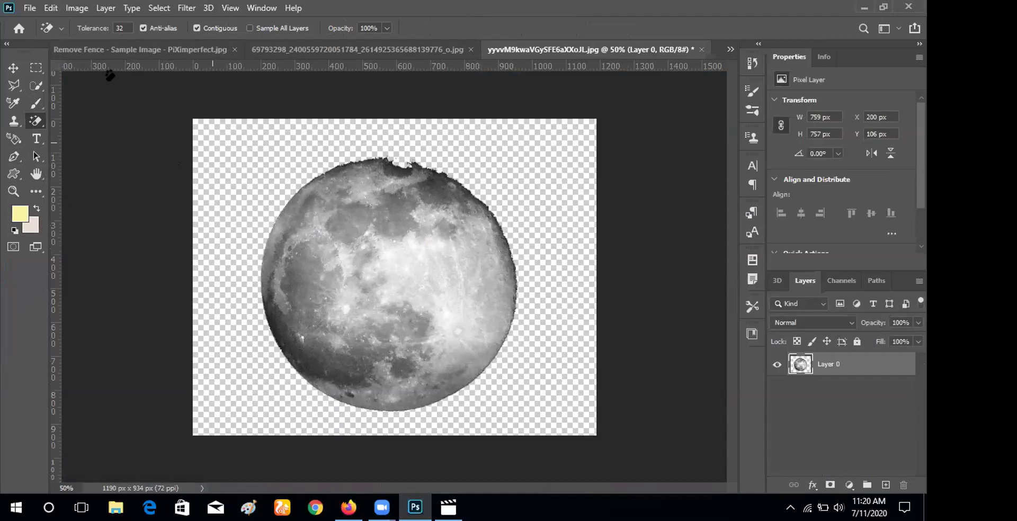
Move the cut-out moon into the cabin photo as a new layer.
left_click(13, 68)
left_click_drag(325, 236, 497, 336)
Scale the moon down to about 63 px wide and place it in the sky to the right of the chimney.
left_click_drag(345, 211, 363, 199)
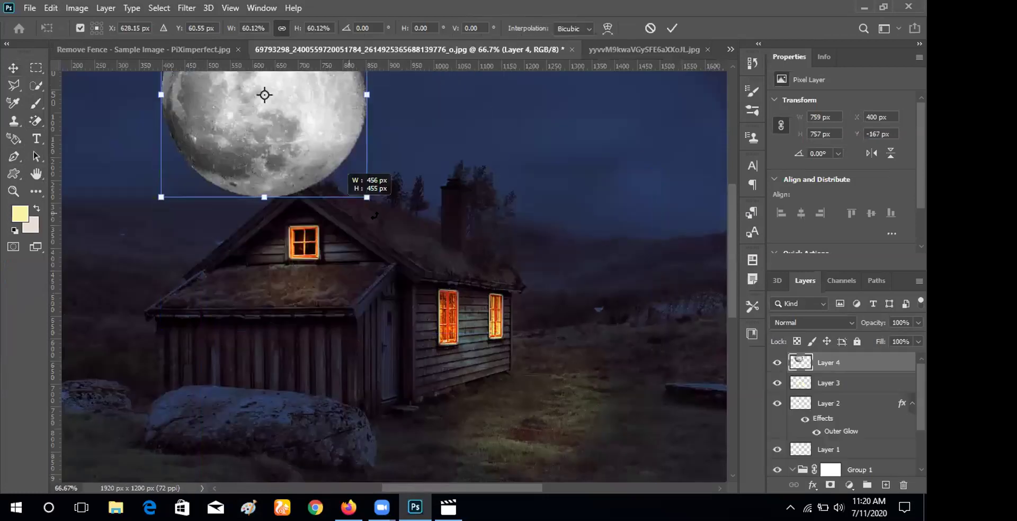
left_click_drag(283, 130, 444, 232)
left_click_drag(516, 329, 578, 112)
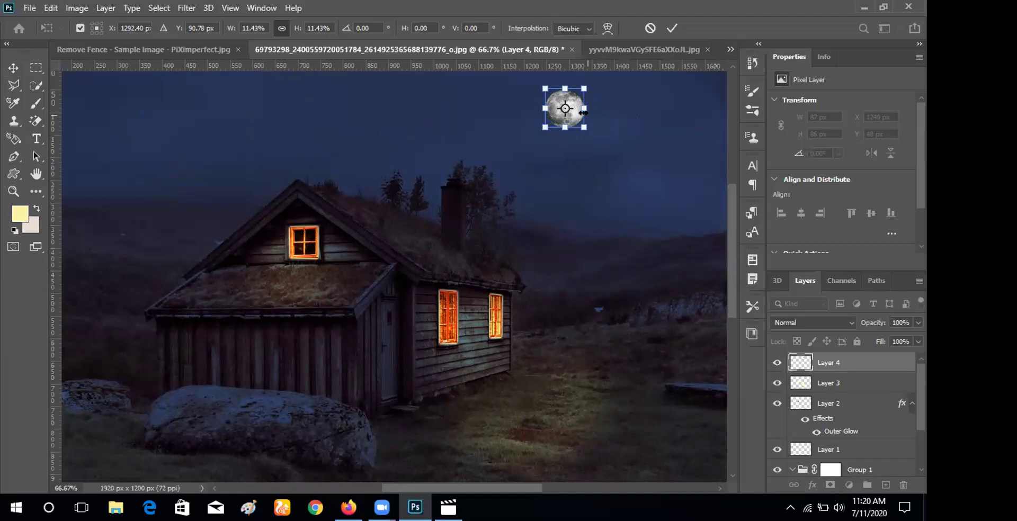
left_click_drag(580, 124, 574, 117)
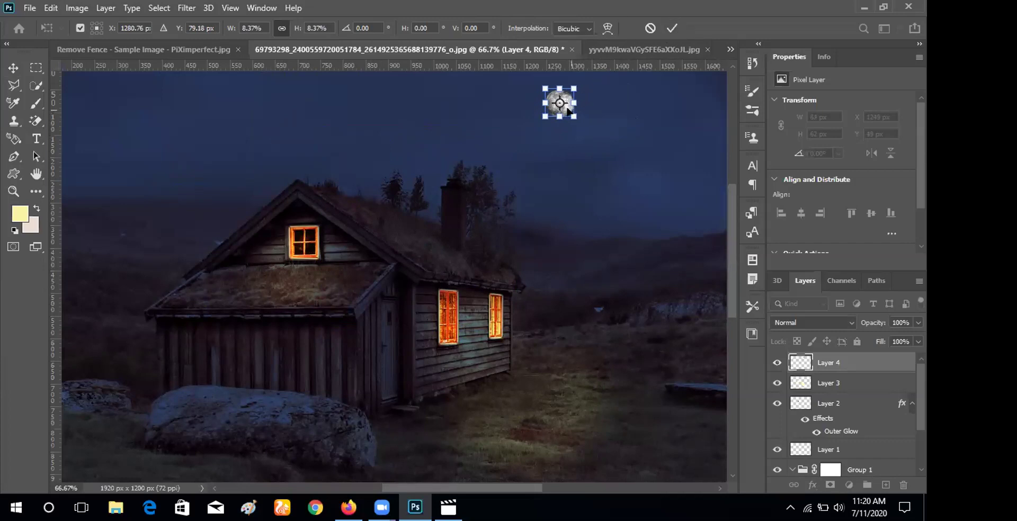
left_click_drag(565, 108, 557, 115)
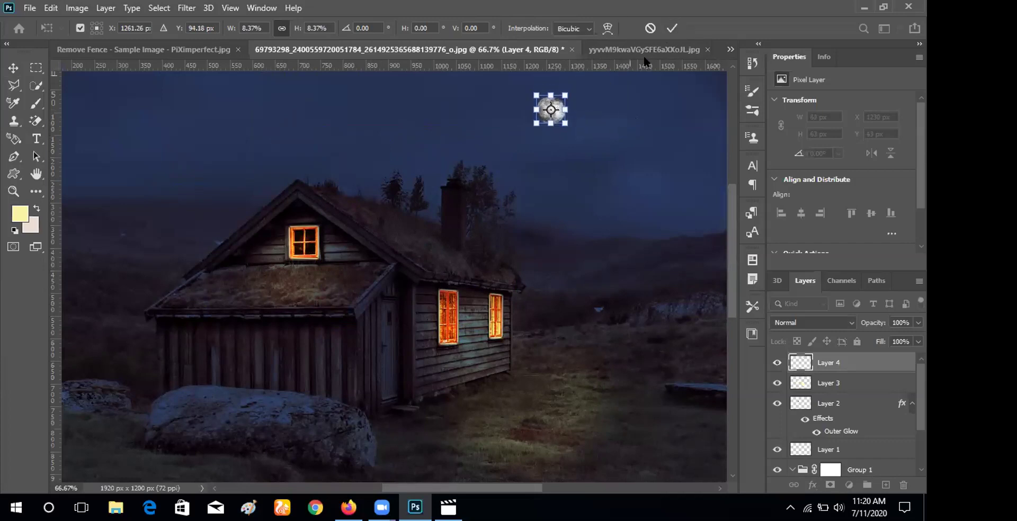
left_click(672, 28)
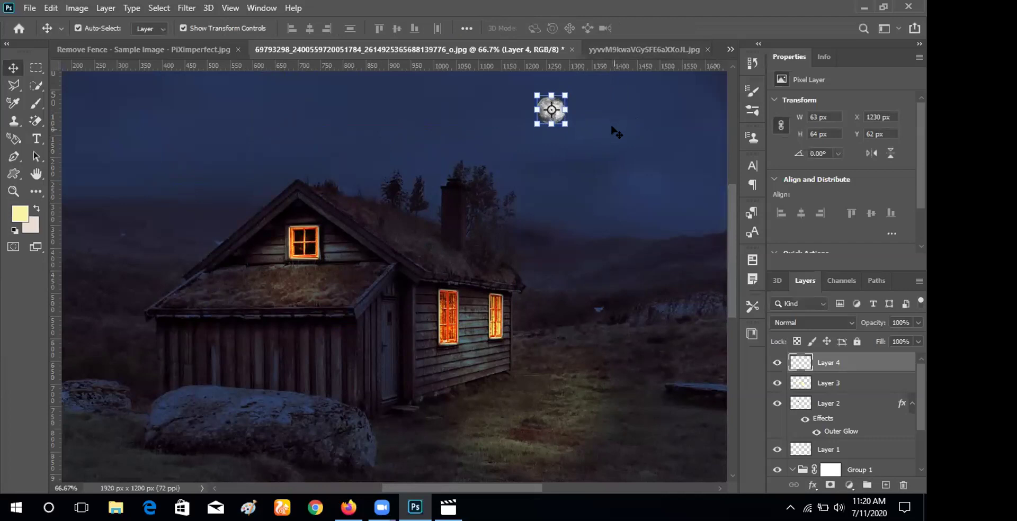
scroll(599, 162, "up", 1)
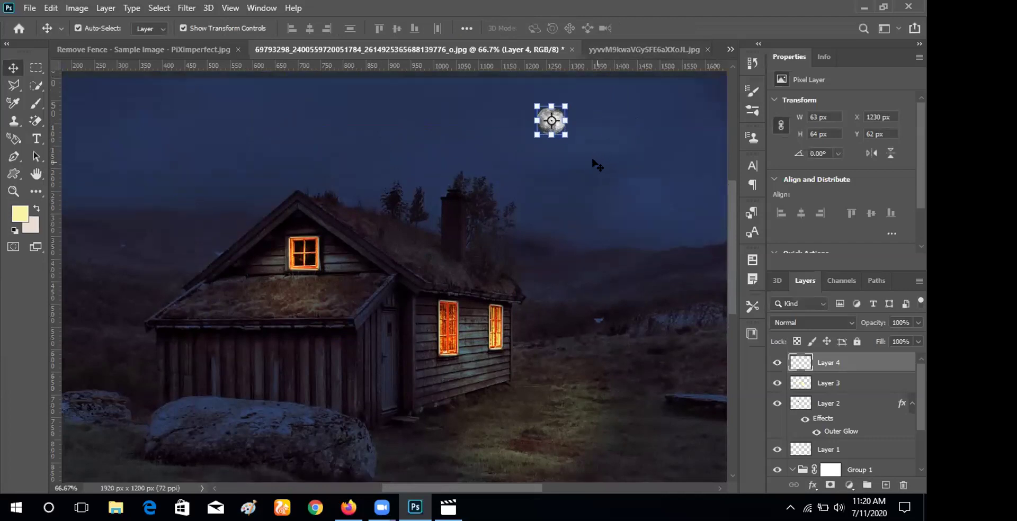
left_click(626, 159)
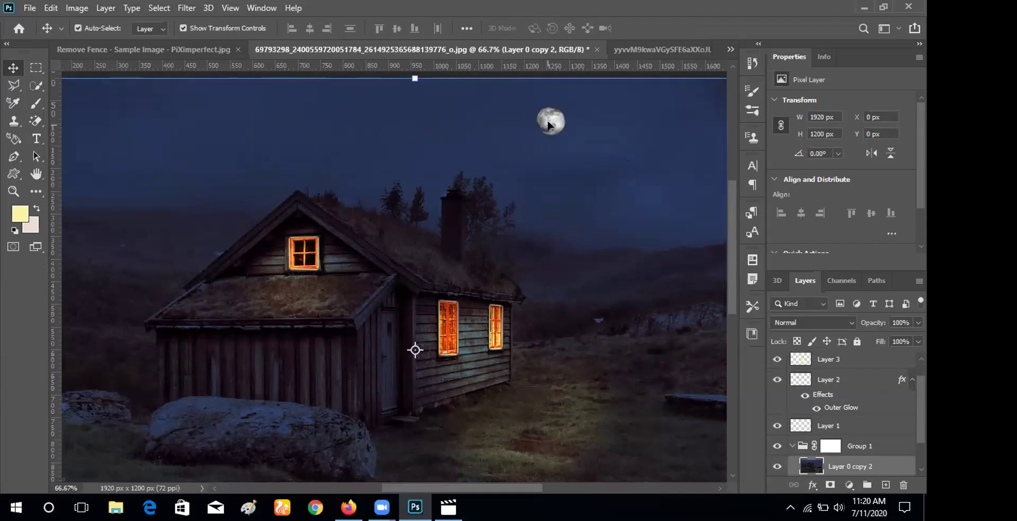
Scale the moon down further to 50 × 50 px.
key("ctrl+j")
key("ctrl+t")
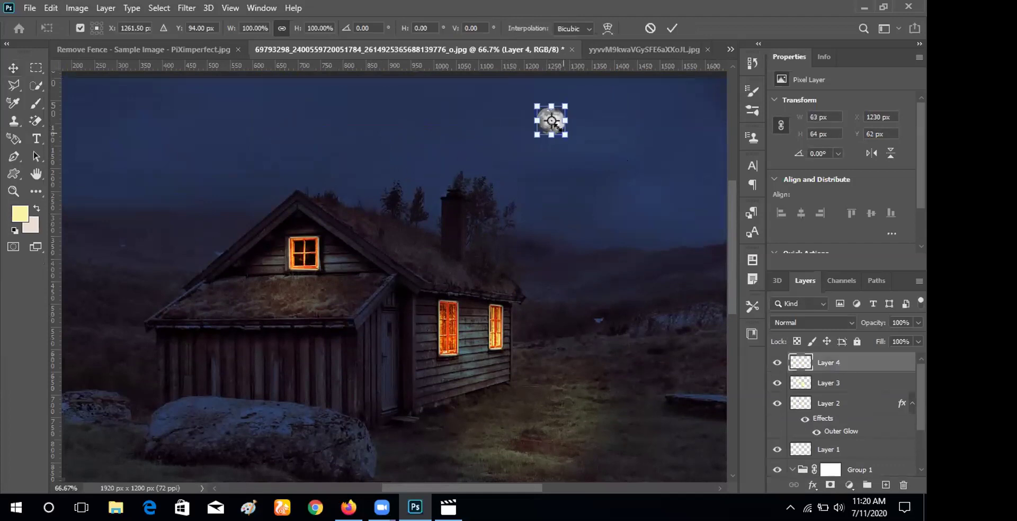
left_click_drag(563, 133, 551, 122)
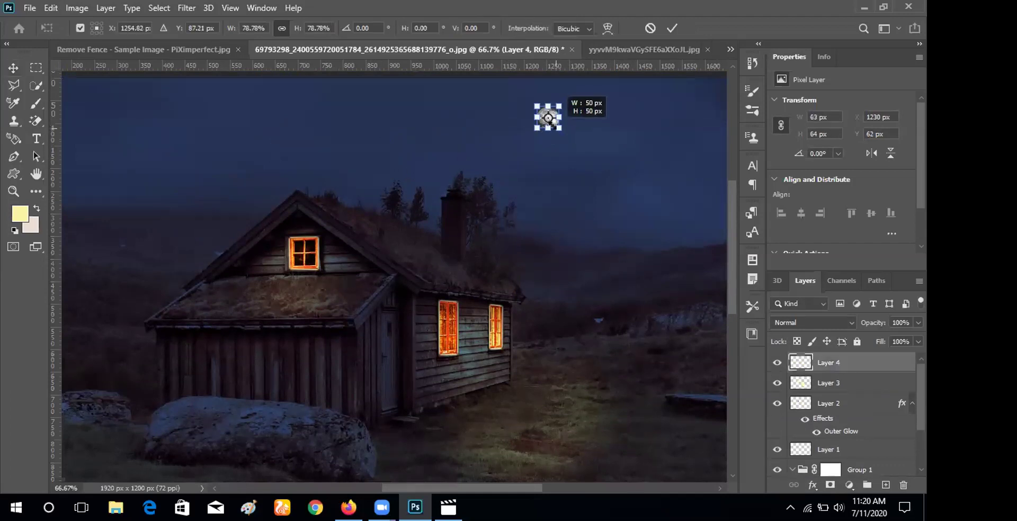
left_click(672, 28)
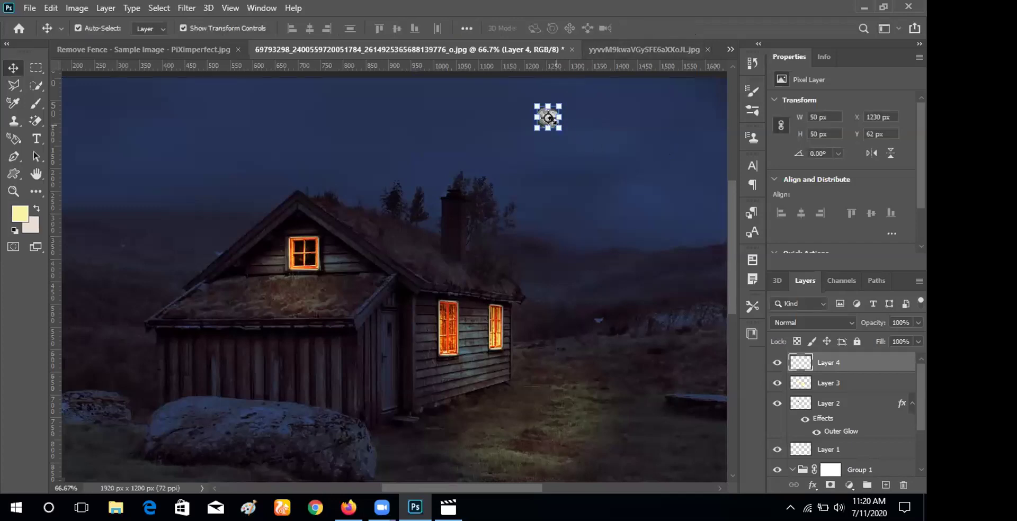
Enlarge the moon to about 94 × 94 px and move it closer to the chimney, above the trees.
left_click_drag(560, 127, 578, 147)
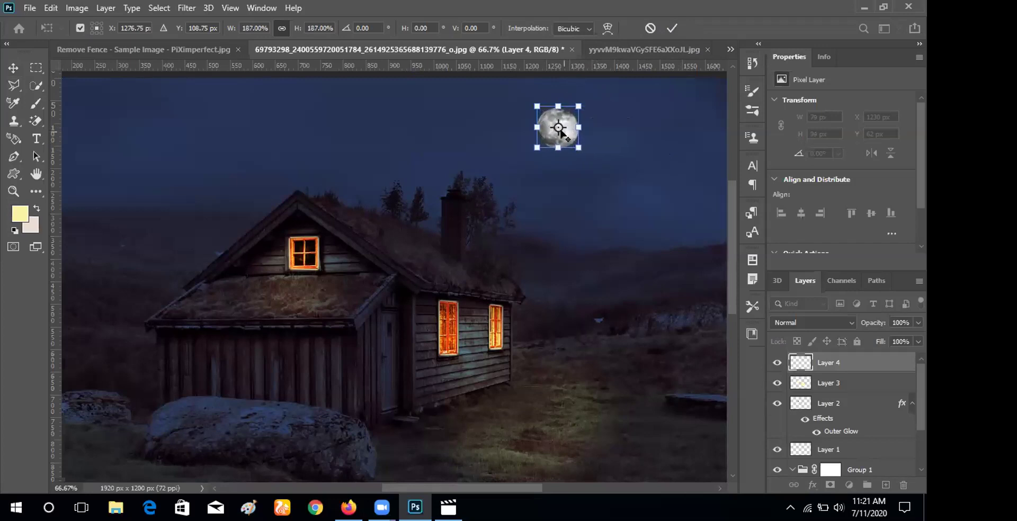
left_click_drag(560, 140, 503, 149)
left_click(671, 28)
left_click(606, 151)
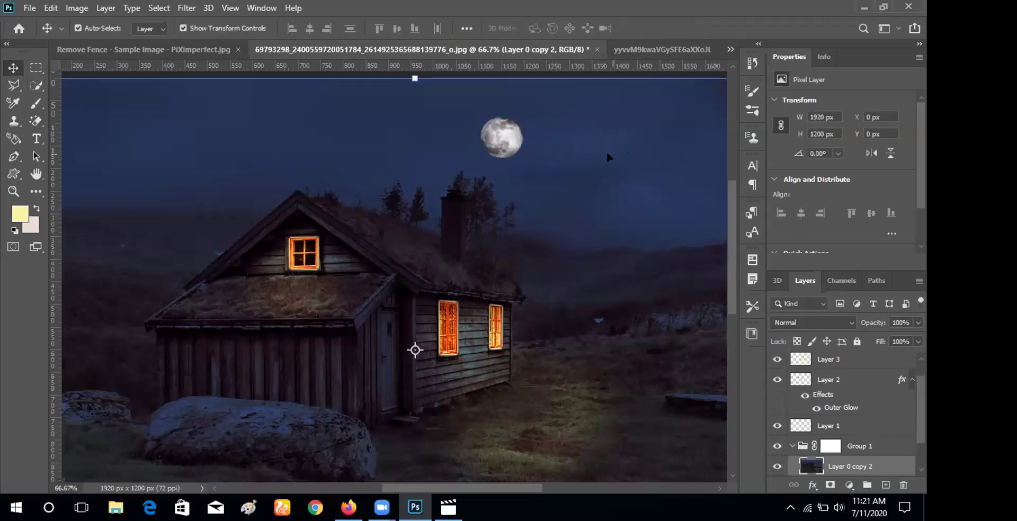
Enlarge the moon above the chimney to about 148 × 148 px.
left_click(503, 132)
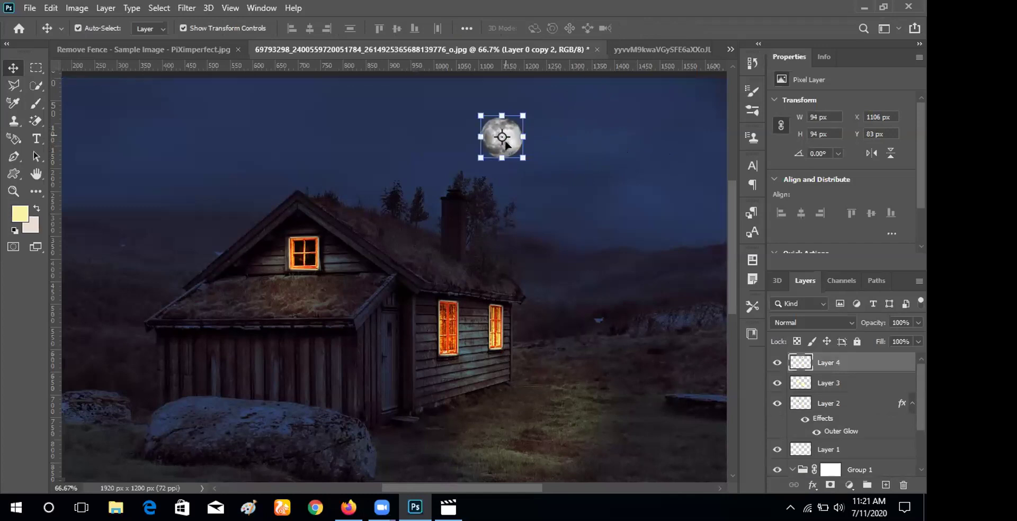
left_click_drag(523, 158, 542, 178)
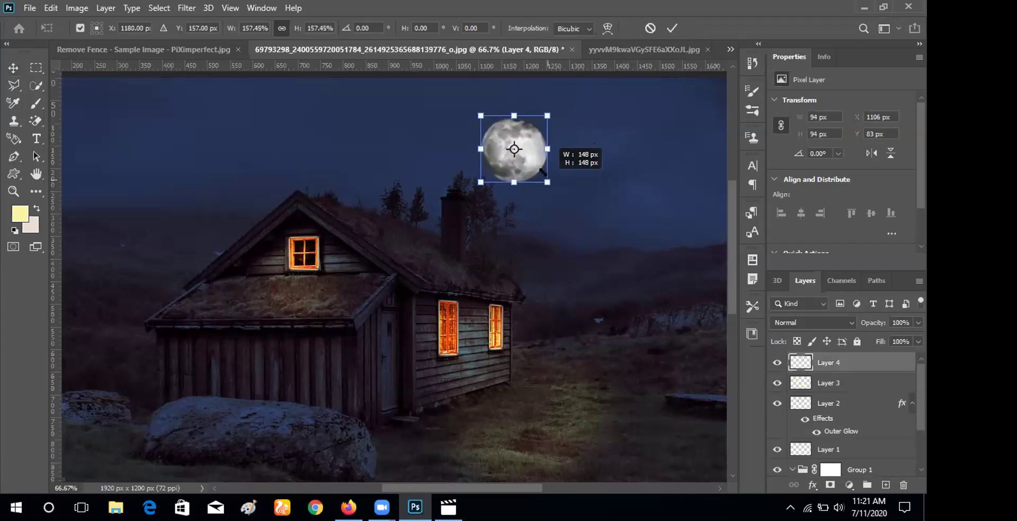
left_click(670, 29)
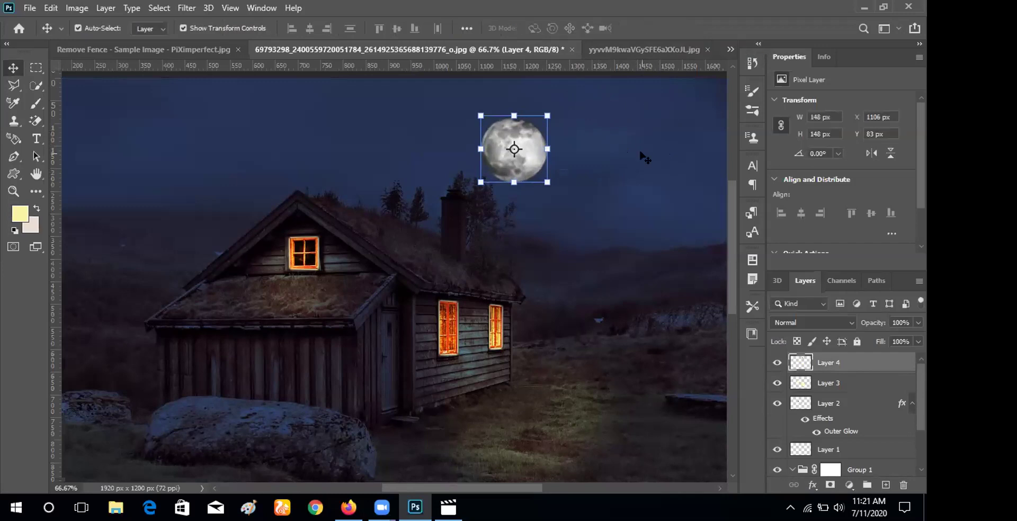
left_click(622, 154)
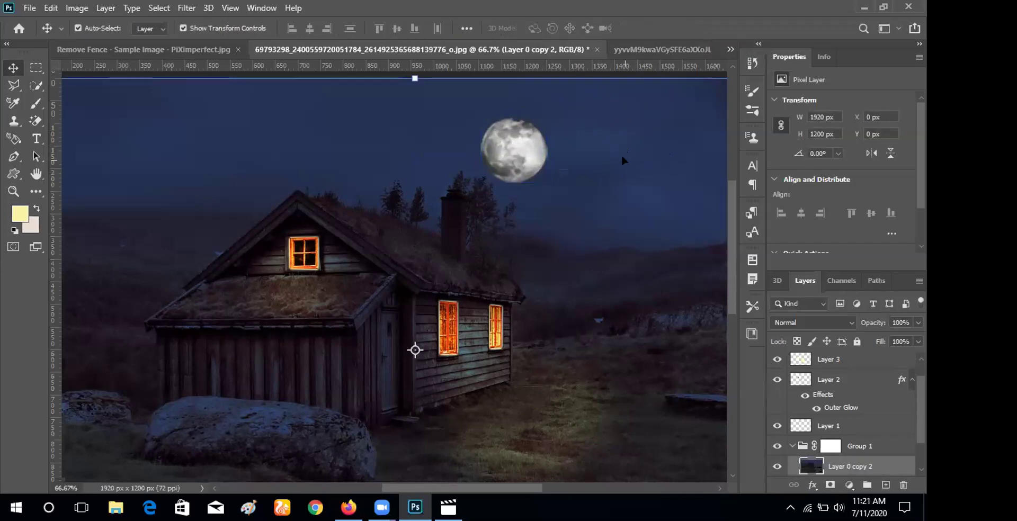
Select the moon layer and hide the transform controls around it.
left_click(514, 152)
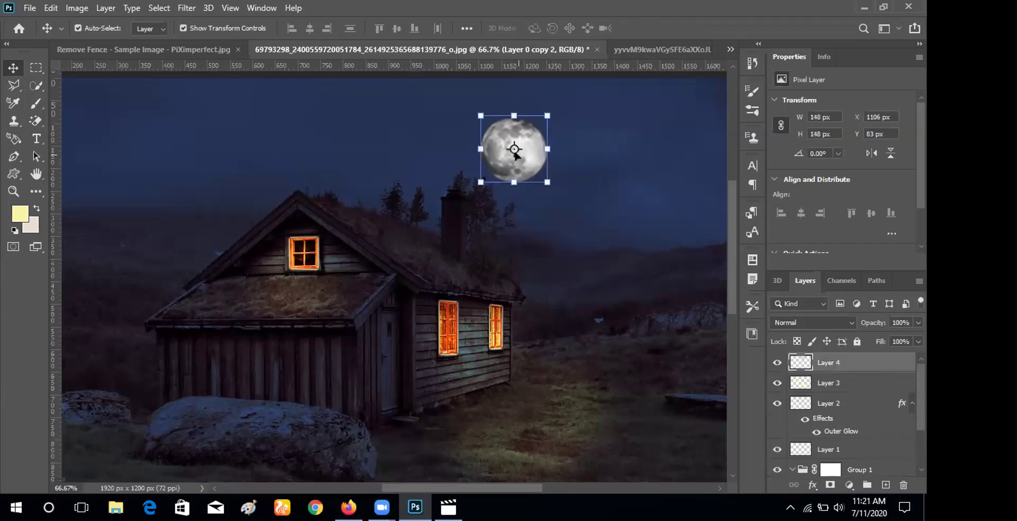
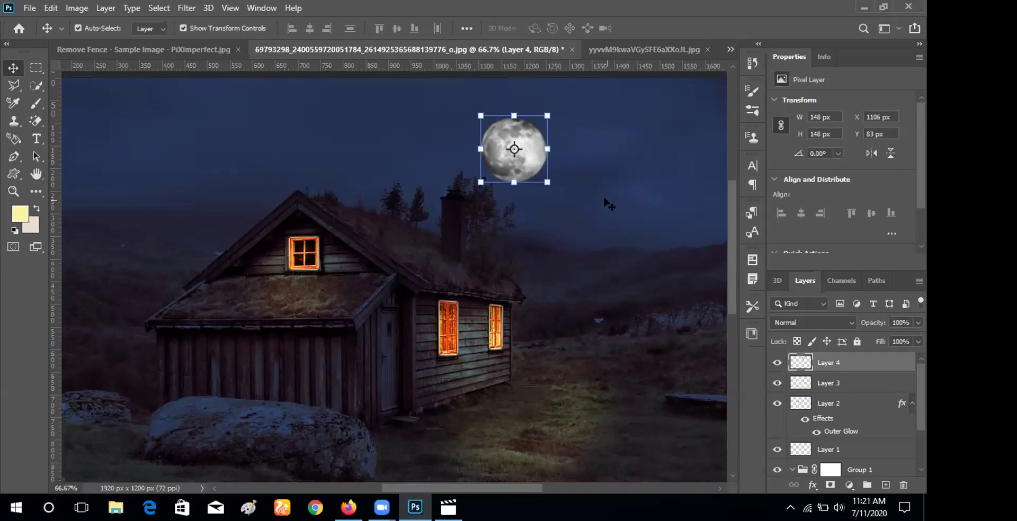
left_click(241, 28)
left_click(241, 28)
left_click(241, 29)
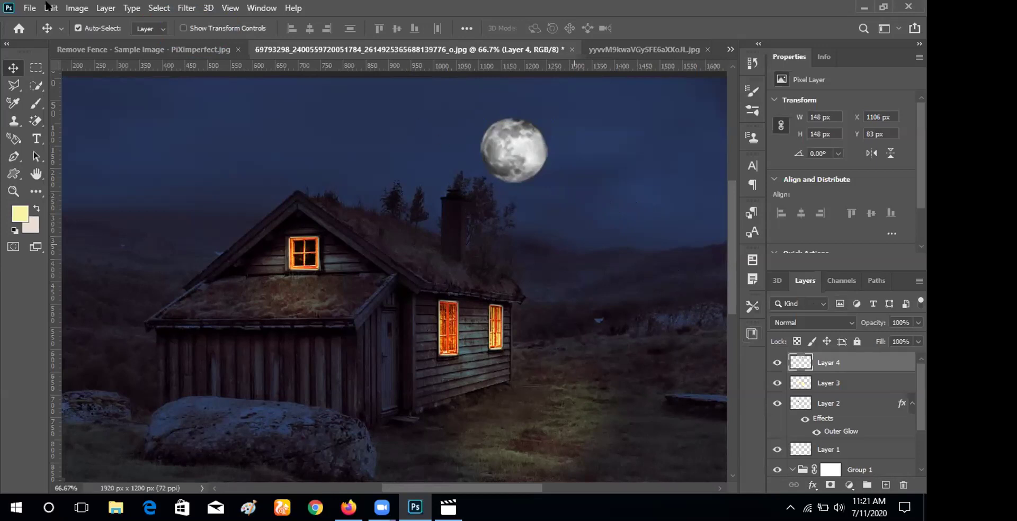
Brighten the moon with a Levels adjustment, setting the midtone input to 3.06 and keeping the white output at 255.
left_click(68, 9)
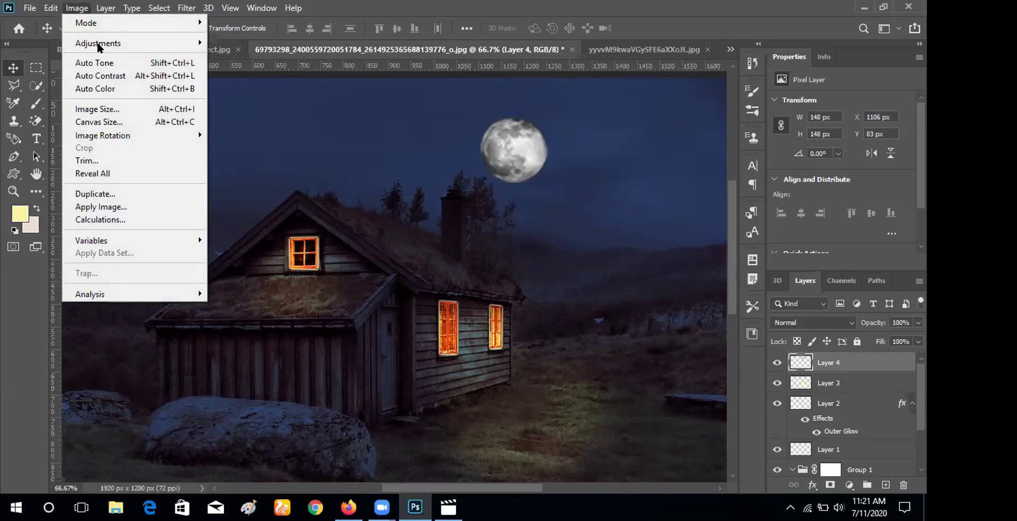
mouse_move(99, 44)
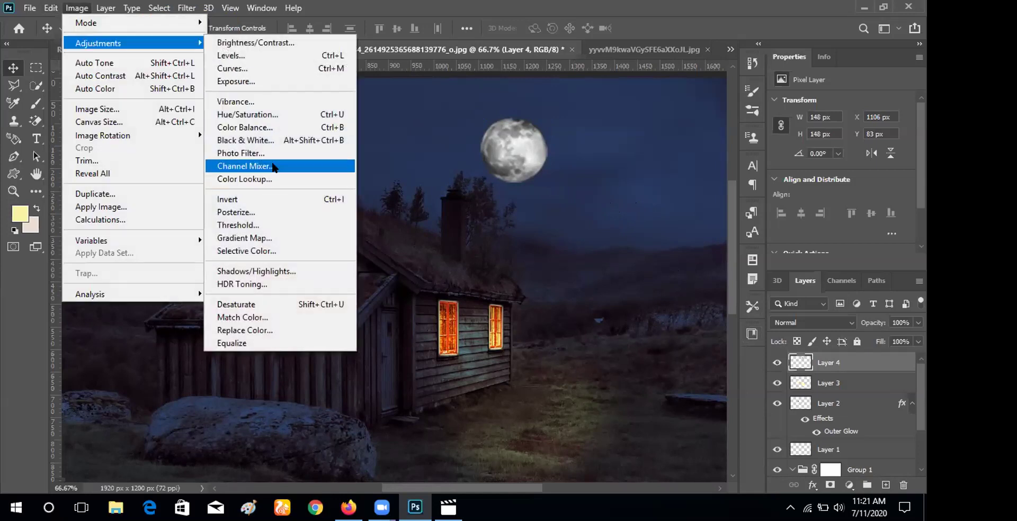
left_click(289, 55)
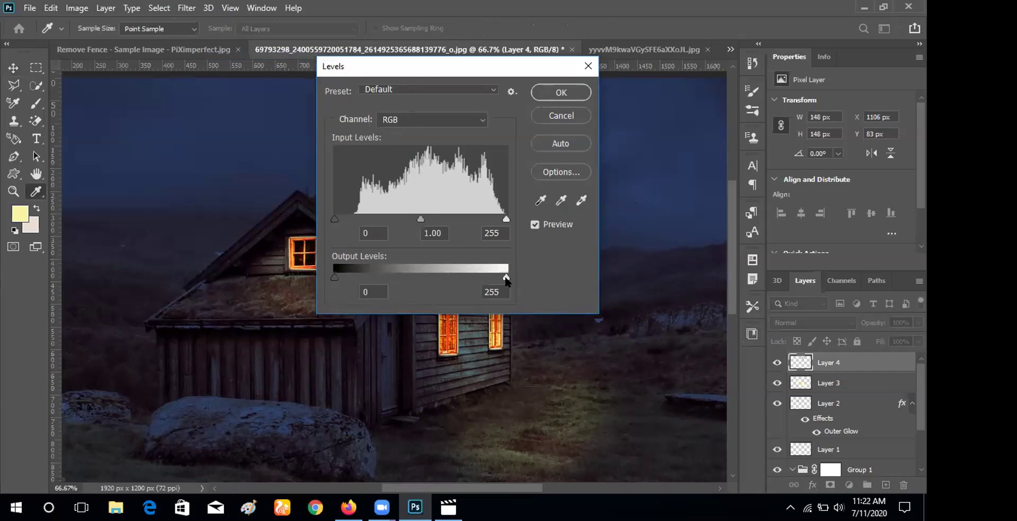
left_click_drag(504, 281, 535, 272)
left_click_drag(456, 65, 246, 157)
left_click_drag(295, 372, 269, 366)
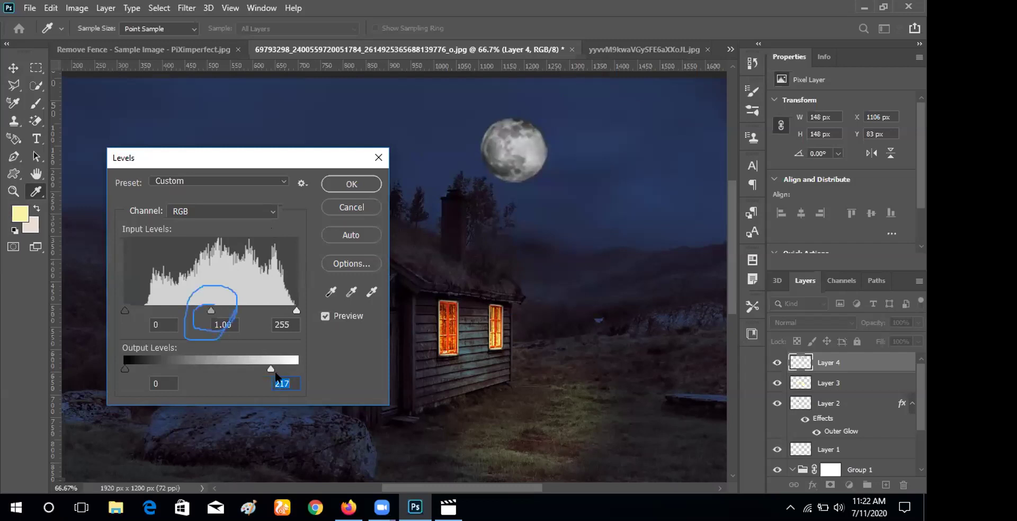
left_click_drag(270, 369, 296, 369)
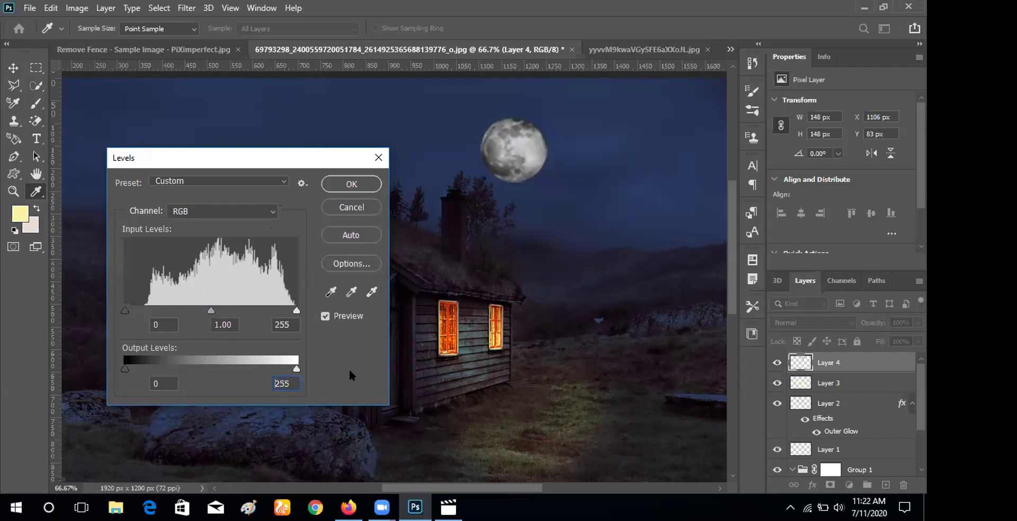
left_click_drag(207, 311, 145, 310)
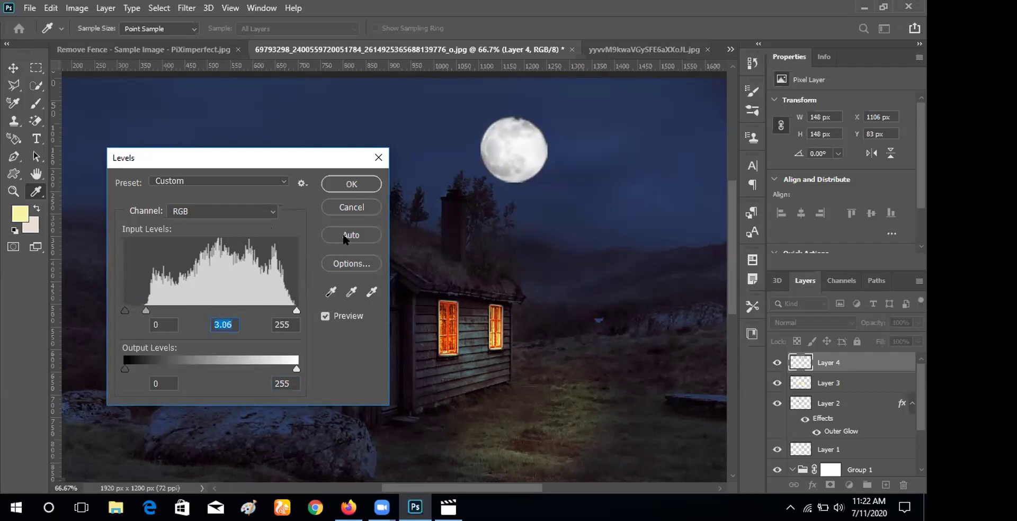
left_click(361, 185)
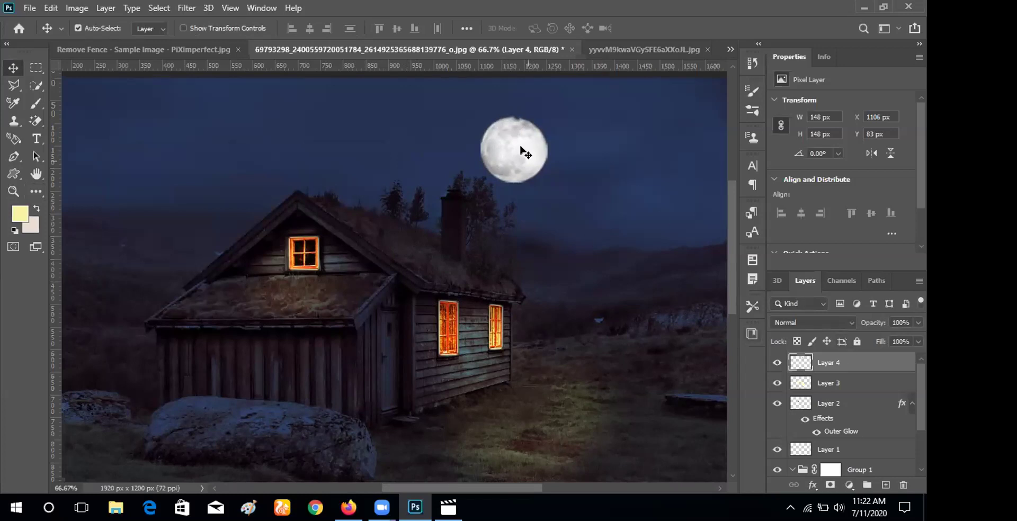
Reposition the moon up and to the right of the chimney, at X 1153 px and Y 79 px.
left_click(195, 29)
mouse_move(526, 154)
left_mouse_down()
mouse_move(507, 154)
mouse_move(515, 154)
left_mouse_up()
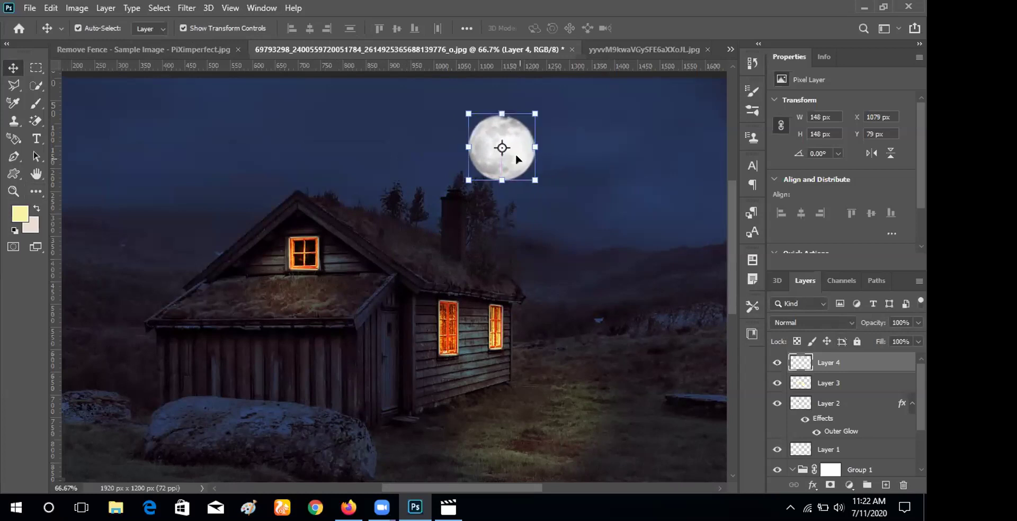
left_click(253, 30)
key("ctrl")
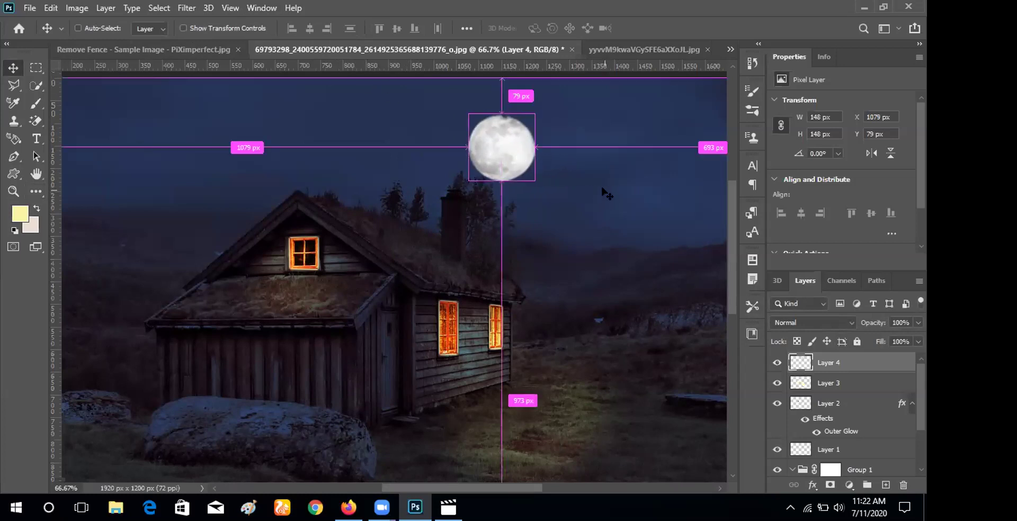
key("ctrl+t")
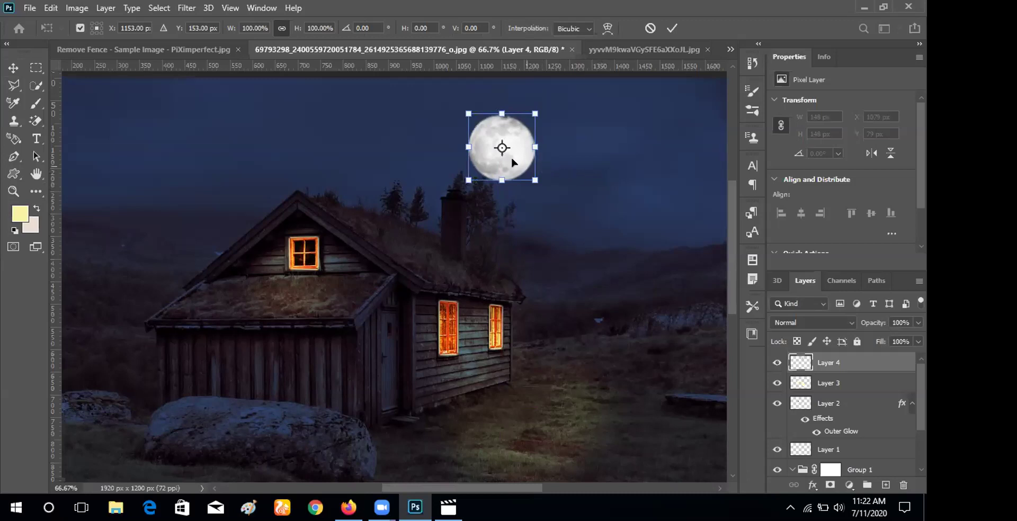
left_click_drag(518, 159, 549, 161)
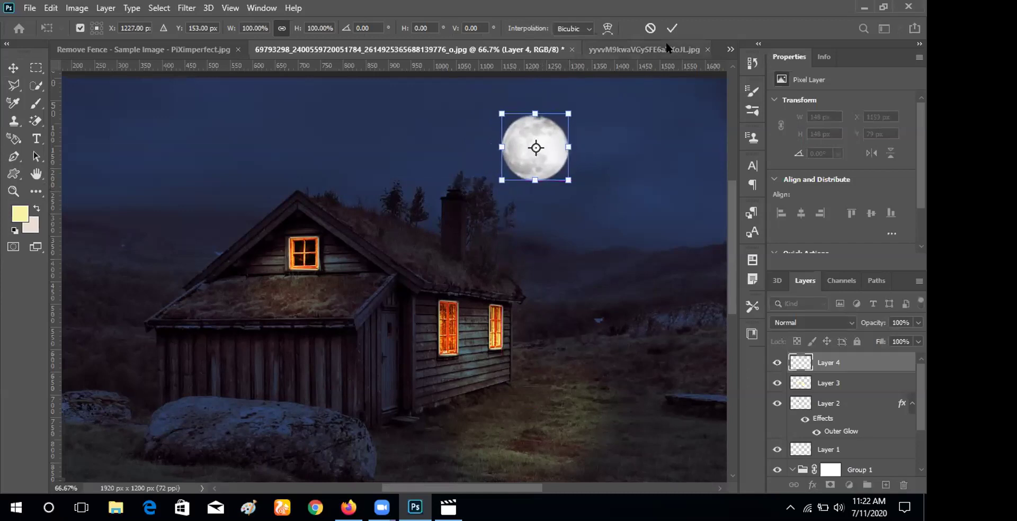
key("Return")
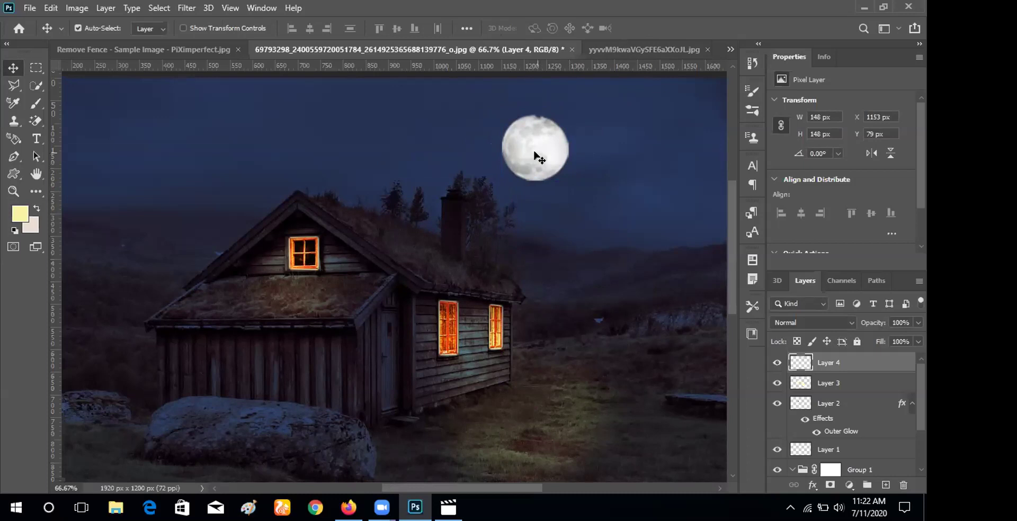
Add an Outer Glow effect to the moon layer, using a solid colour rather than a custom gradient.
double_click(871, 363)
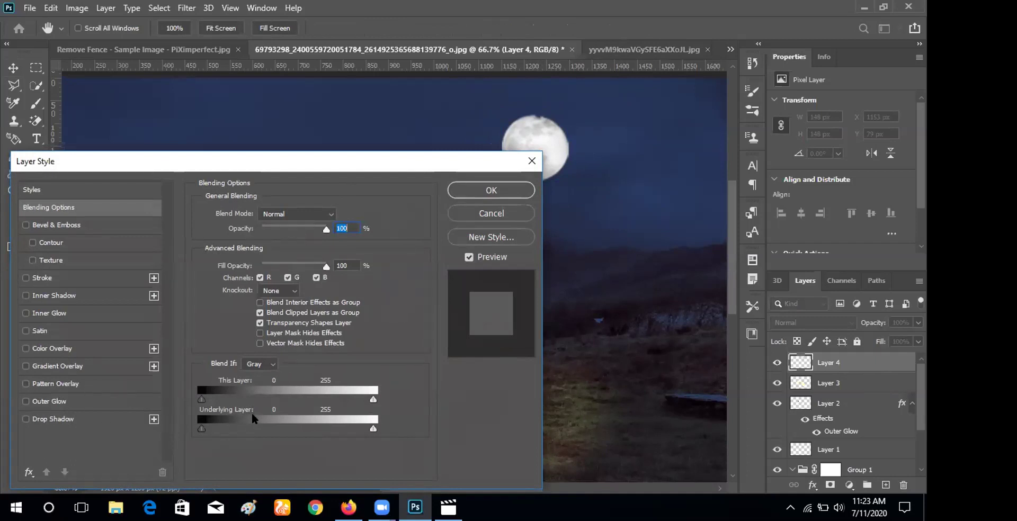
left_click(79, 401)
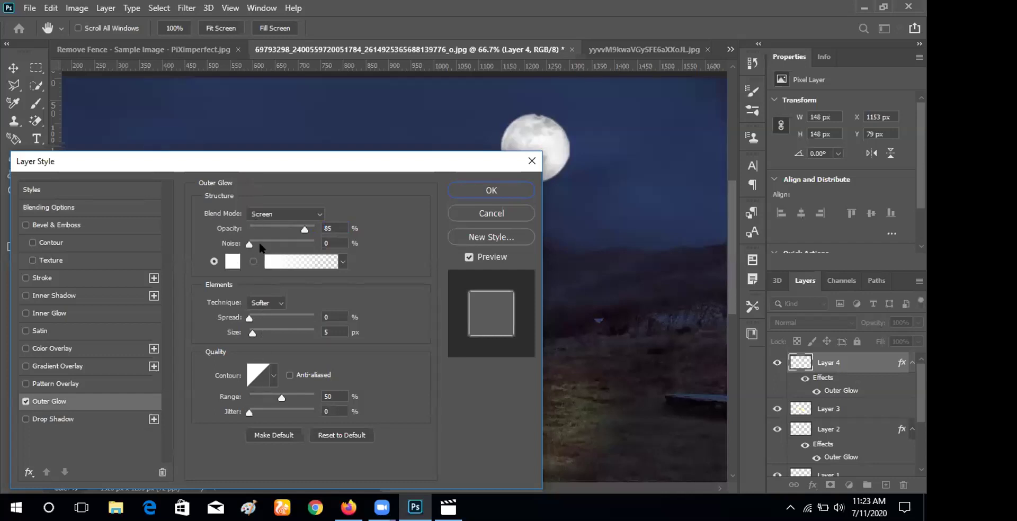
left_click(273, 261)
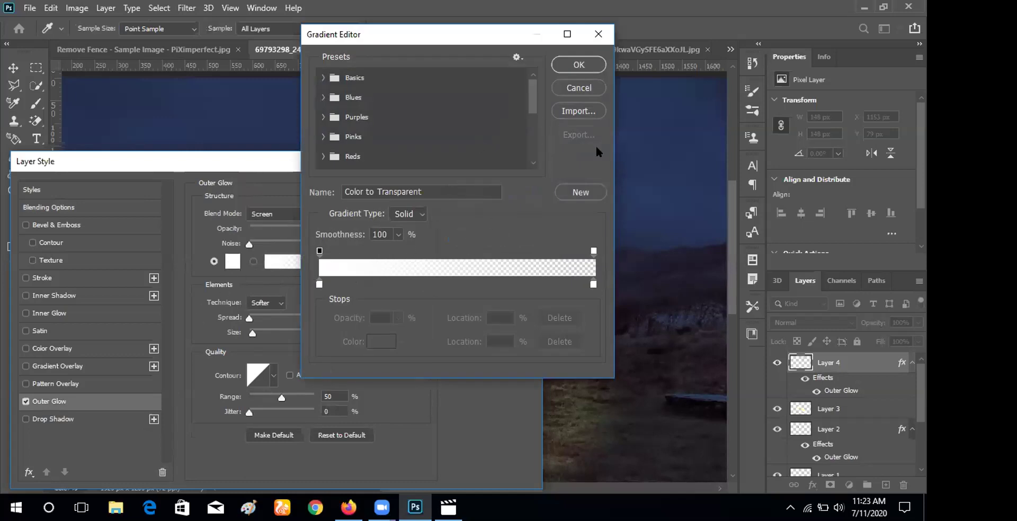
left_click(597, 34)
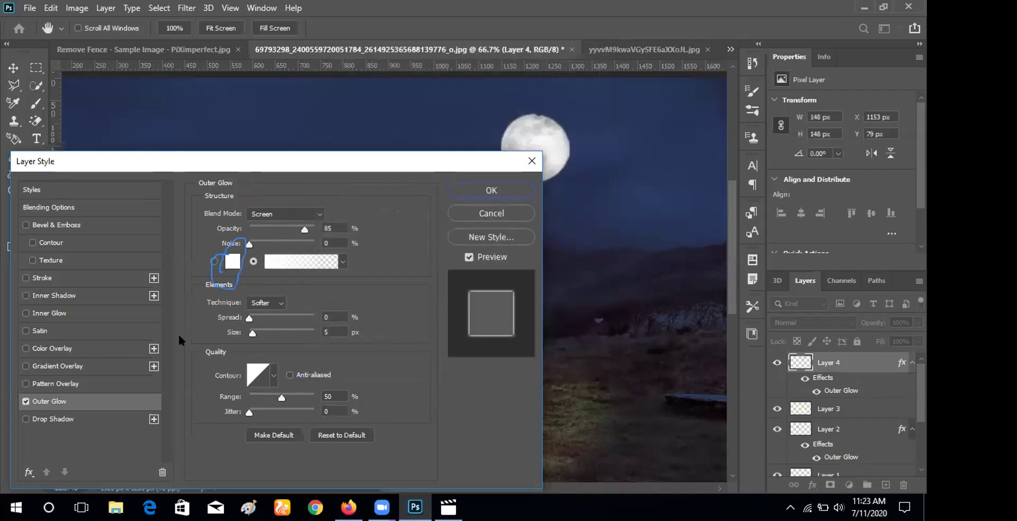
Set the moon's outer glow colour to light blue #a1befb and apply the layer style.
left_click(232, 261)
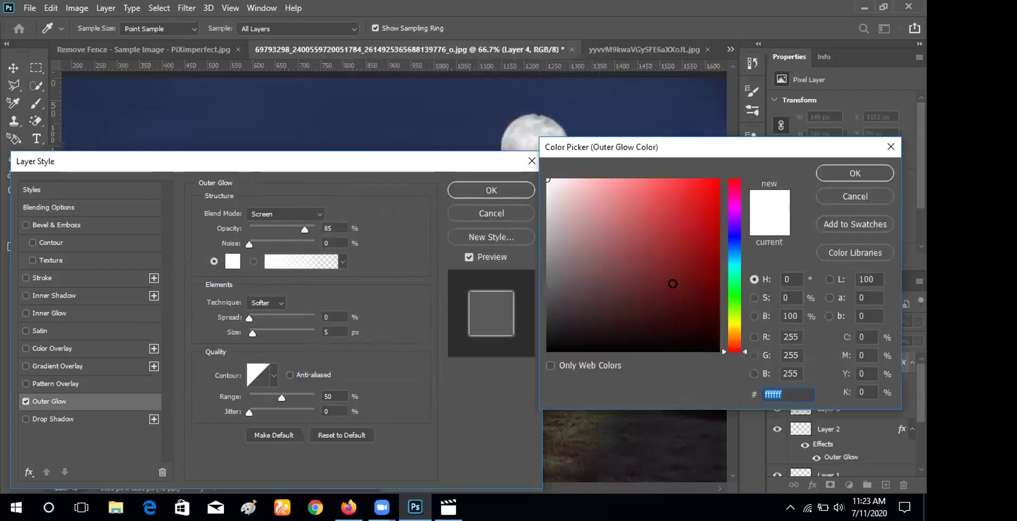
left_click(735, 242)
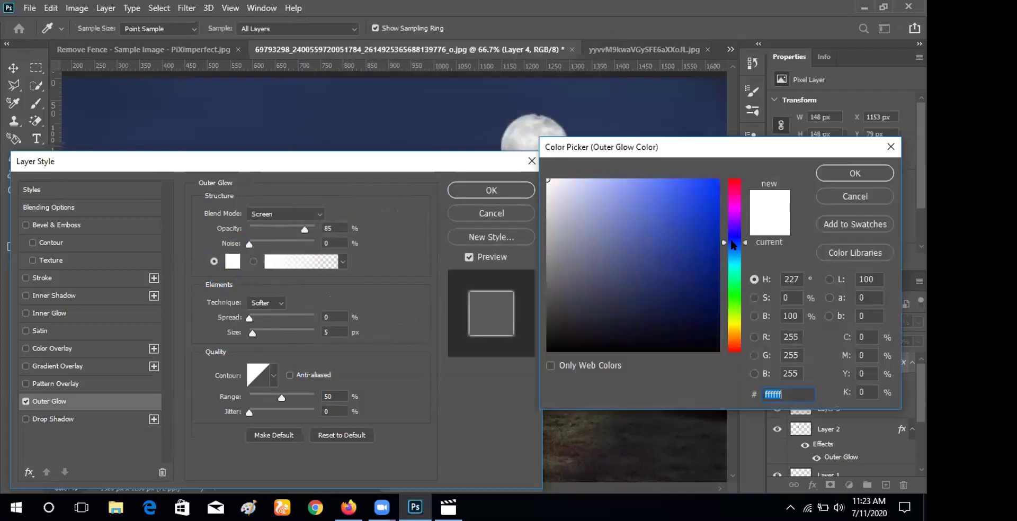
left_click(641, 233)
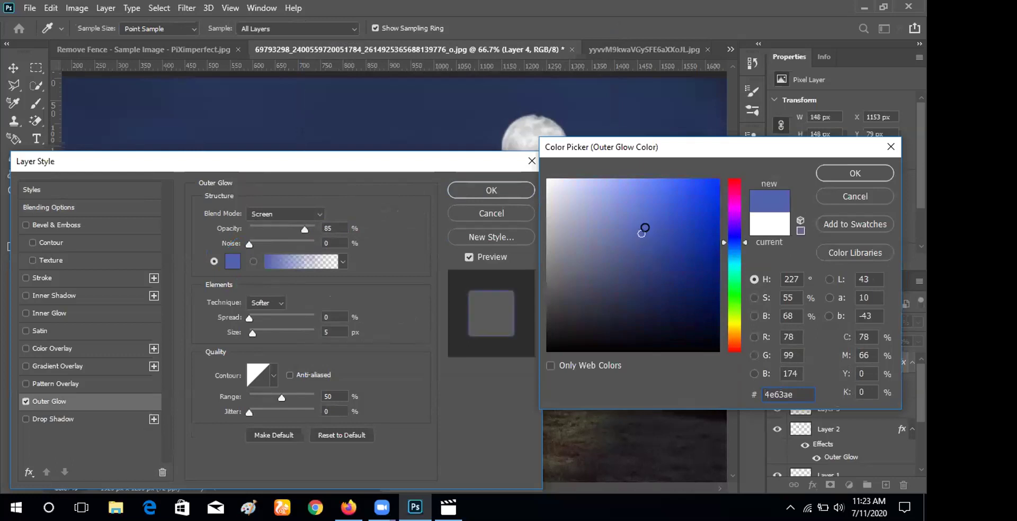
left_click(568, 92)
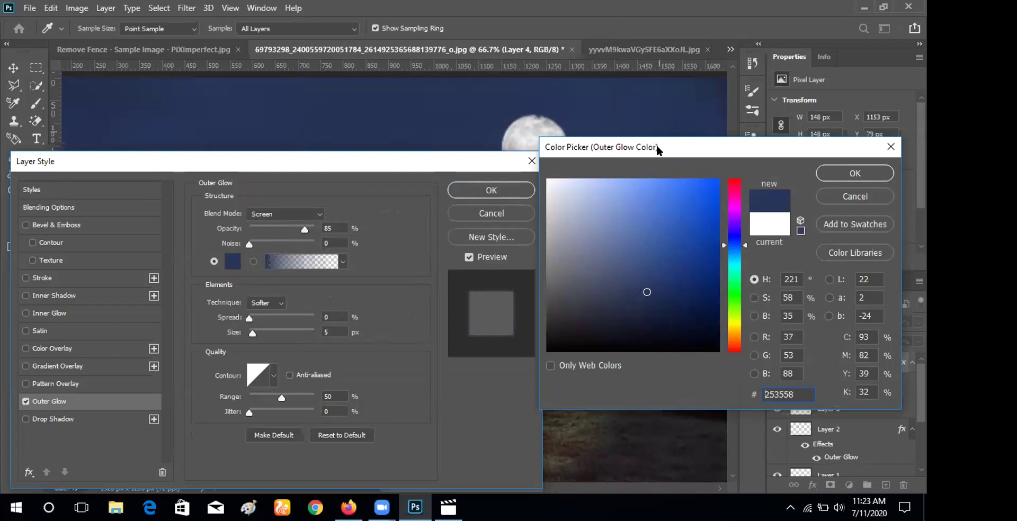
left_click(651, 209)
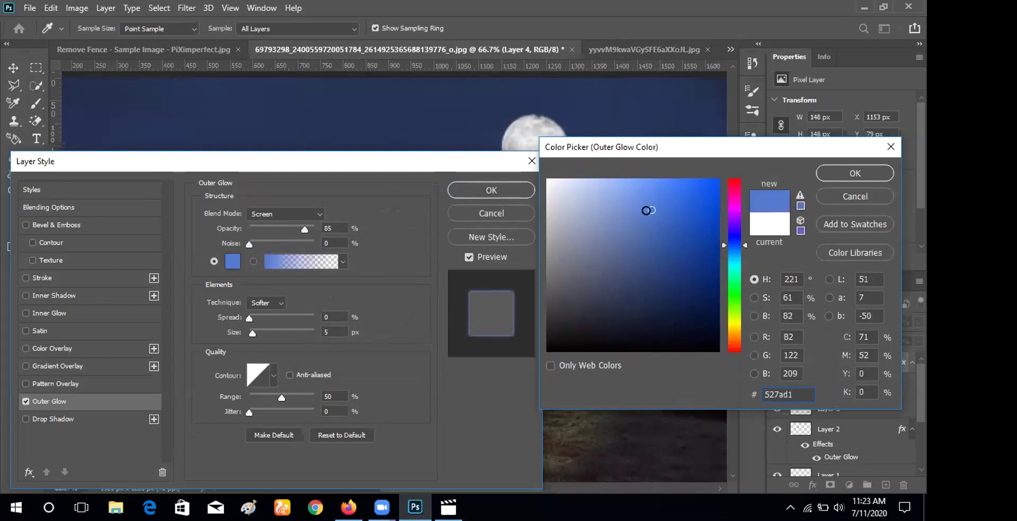
left_click(606, 204)
left_click(607, 197)
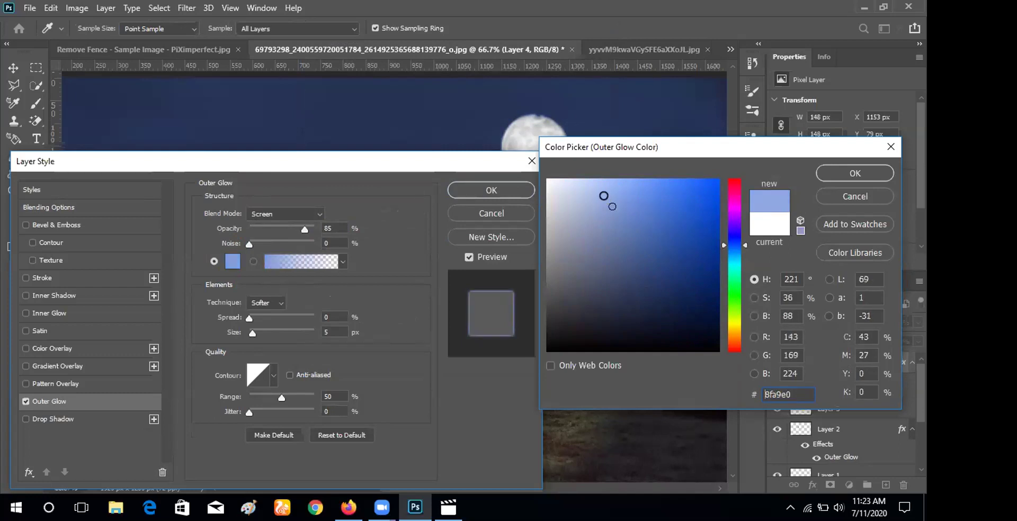
left_click(608, 188)
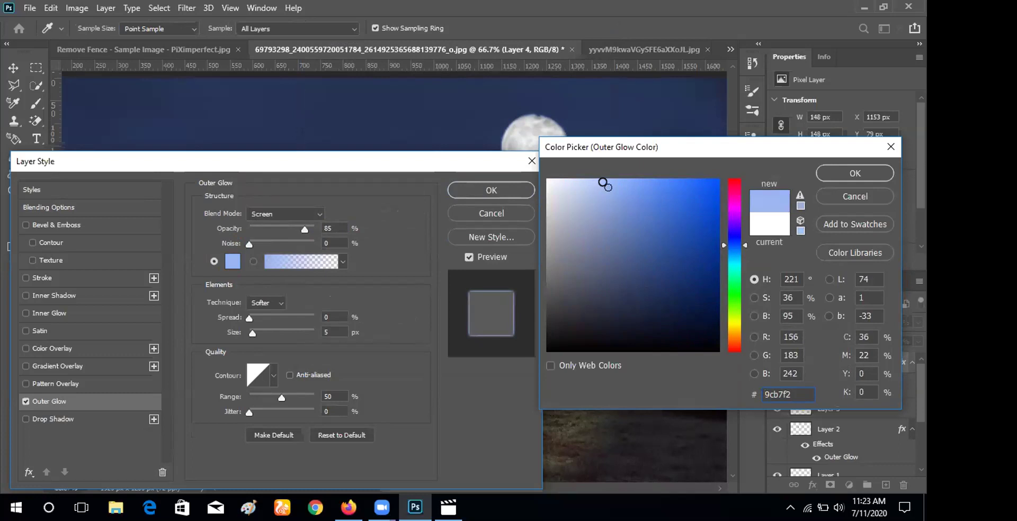
left_click(603, 183)
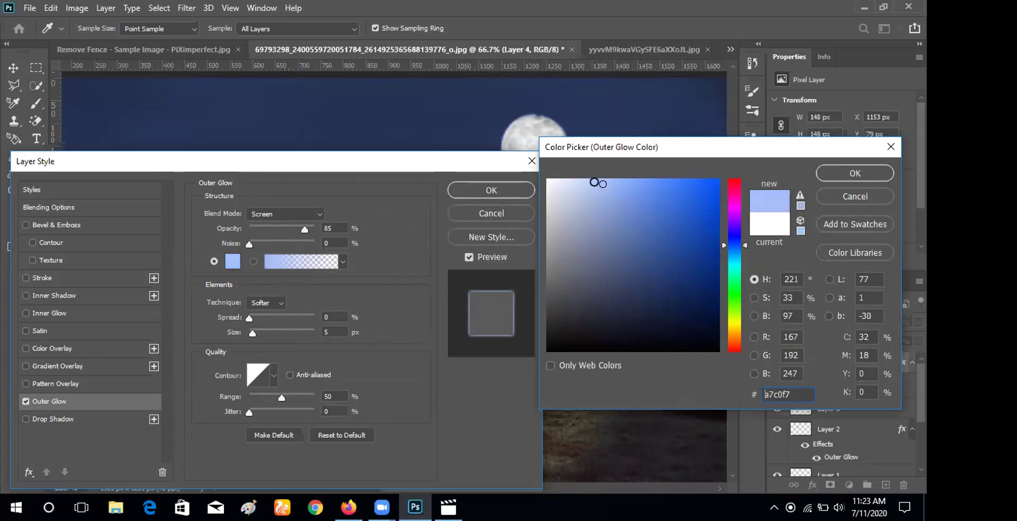
left_click(604, 181)
left_click(608, 181)
left_click(831, 173)
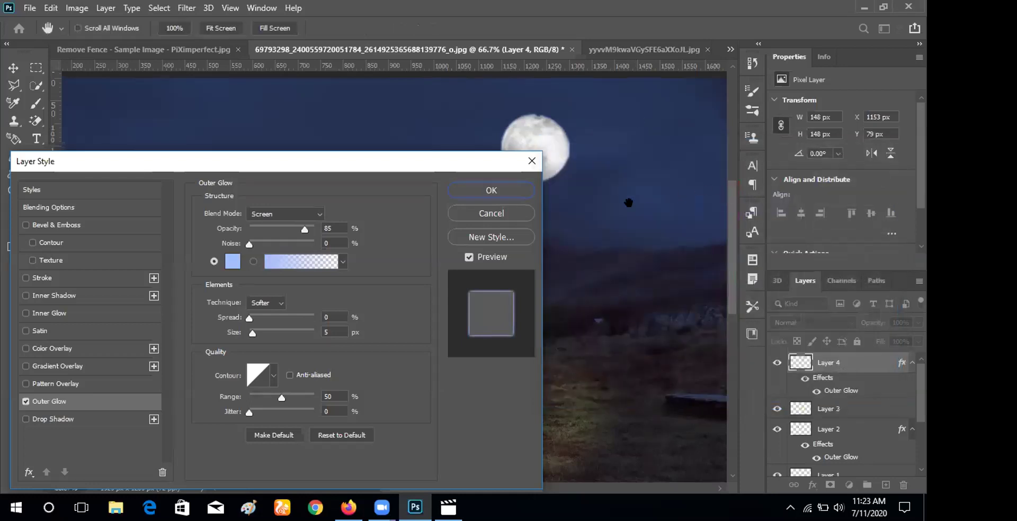
left_click(491, 190)
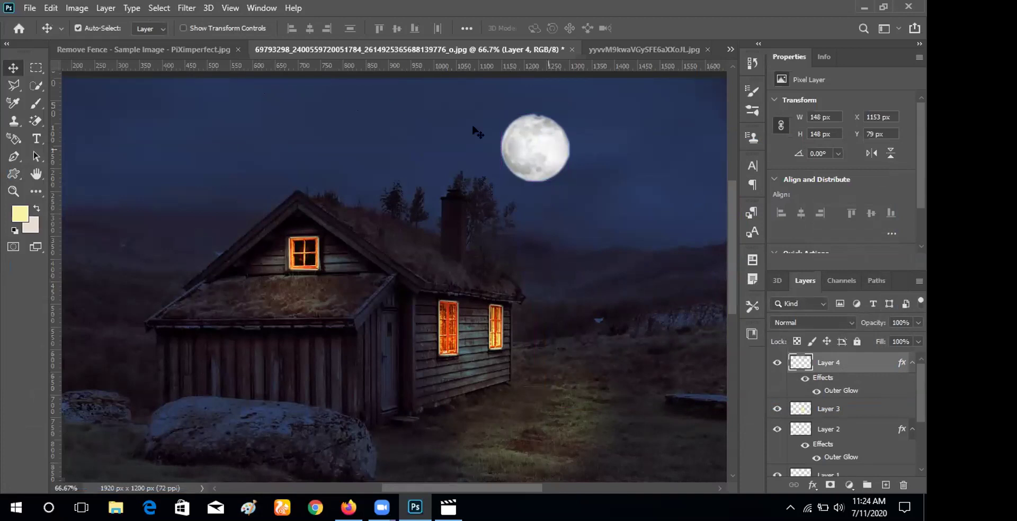
left_click(105, 8)
mouse_move(81, 10)
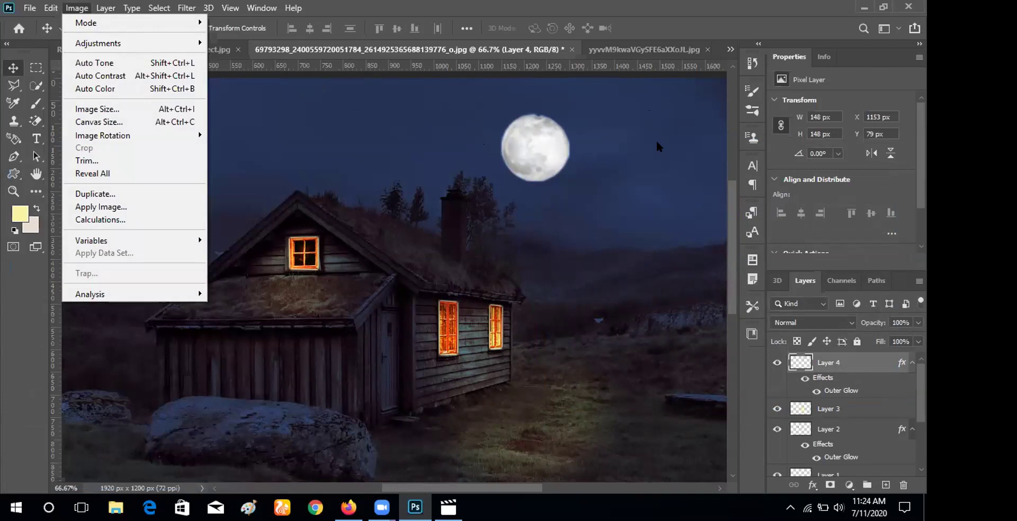
left_click(529, 148)
Reopen the moon layer's Outer Glow settings and set opacity to 100%, spread to 19% and size to 163 px.
double_click(833, 365)
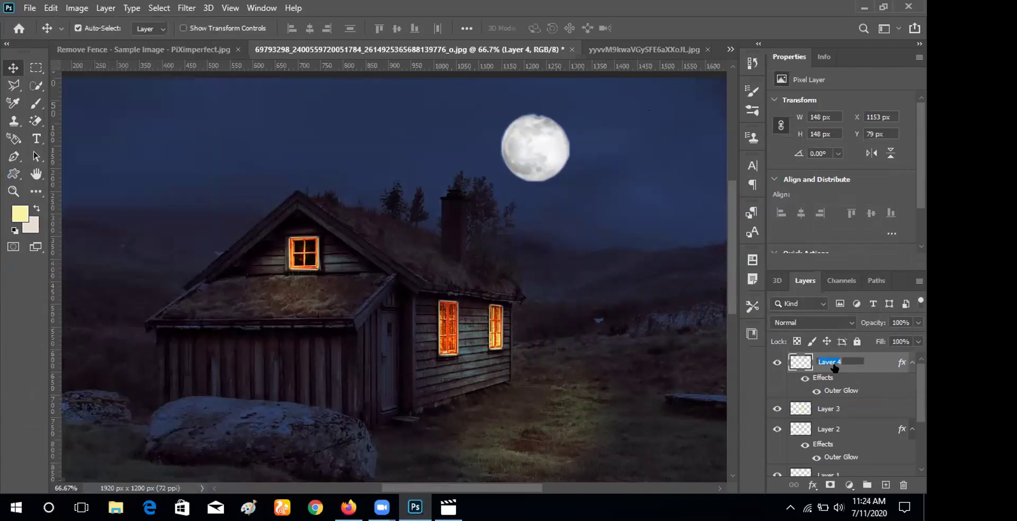
left_click(863, 366)
key("h")
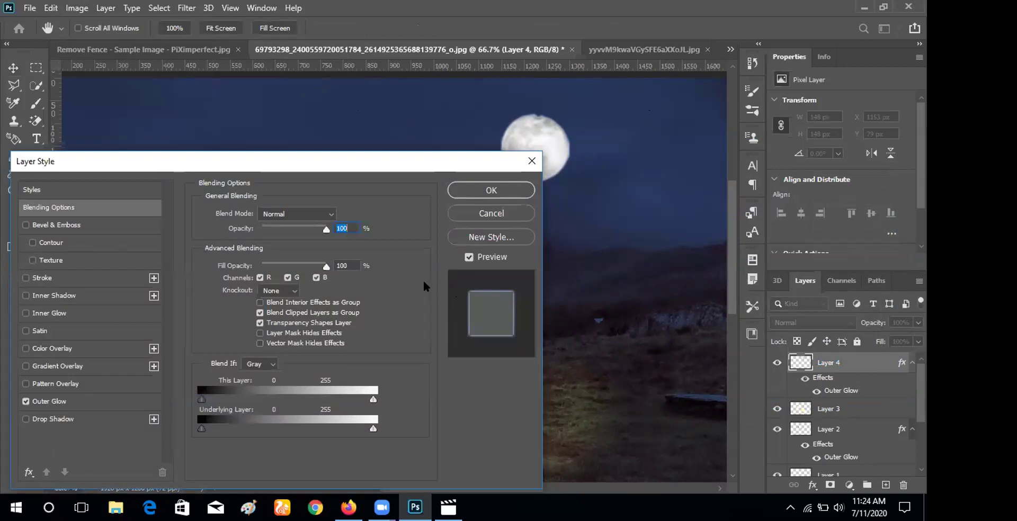
left_click(43, 396)
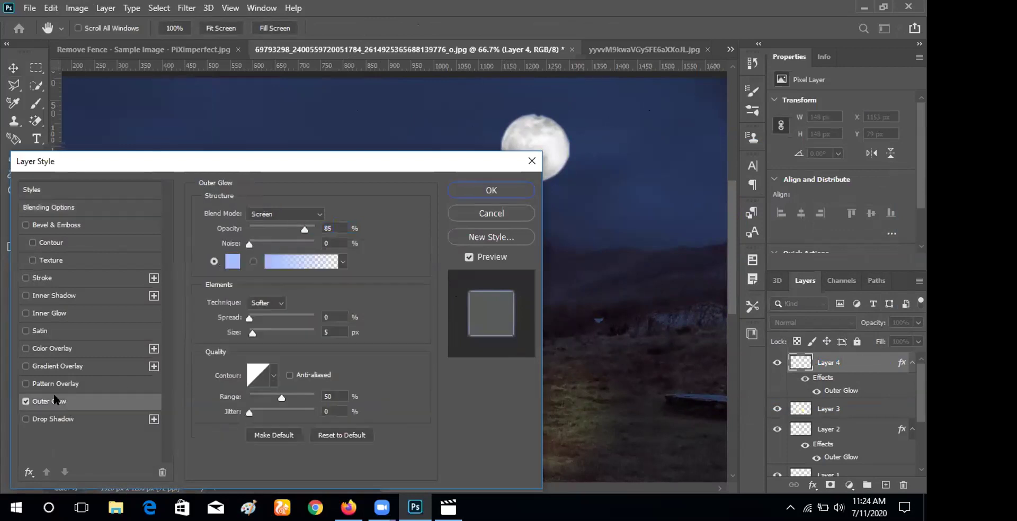
left_click(232, 261)
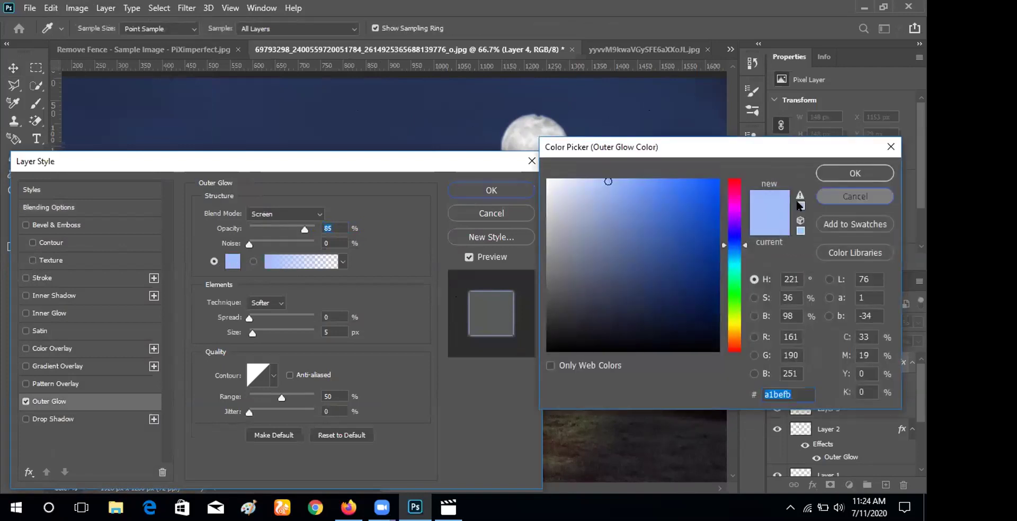
left_click(847, 197)
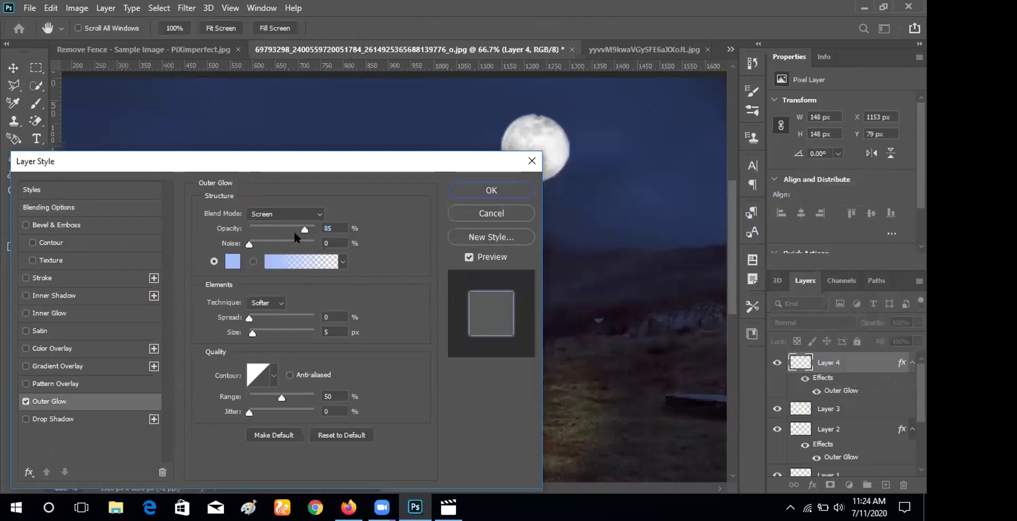
left_click_drag(297, 230, 317, 232)
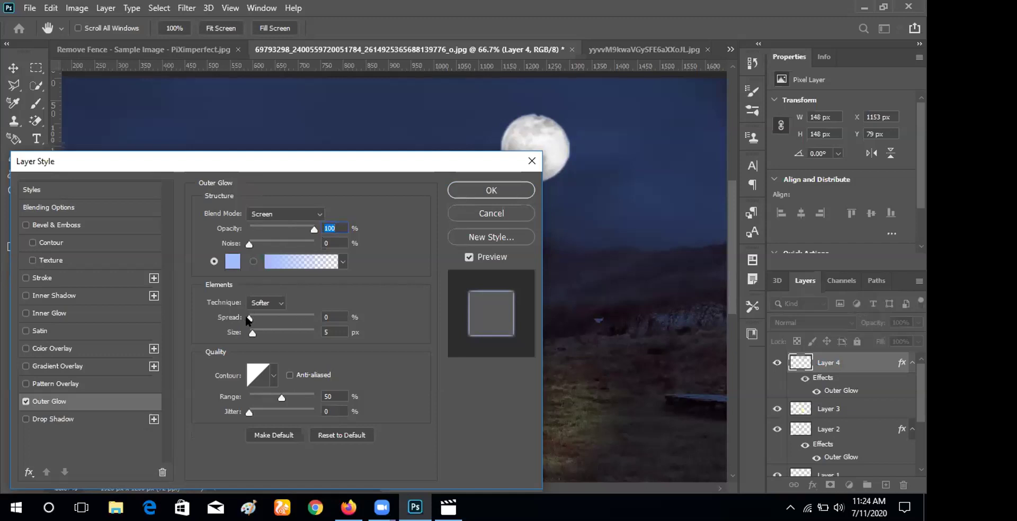
left_click_drag(247, 320, 320, 330)
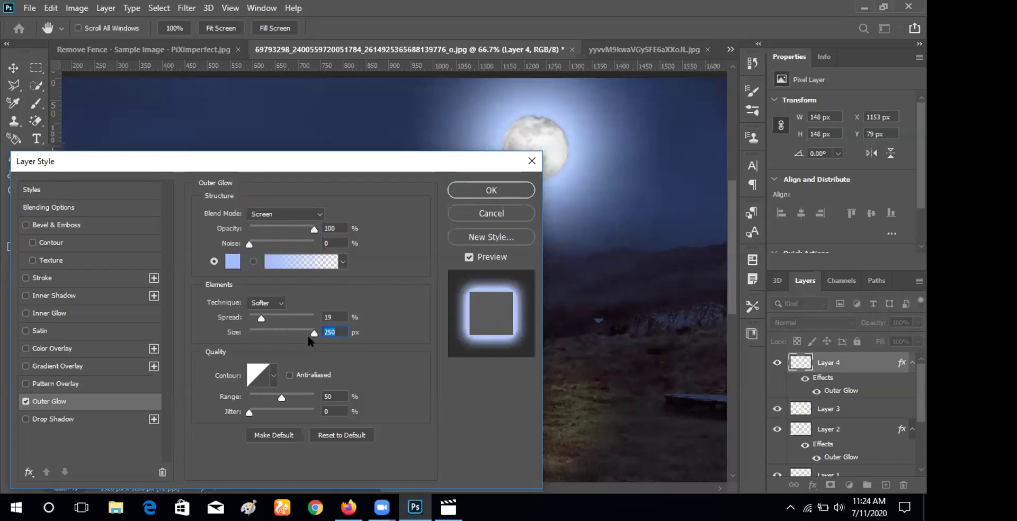
left_click_drag(295, 334, 293, 333)
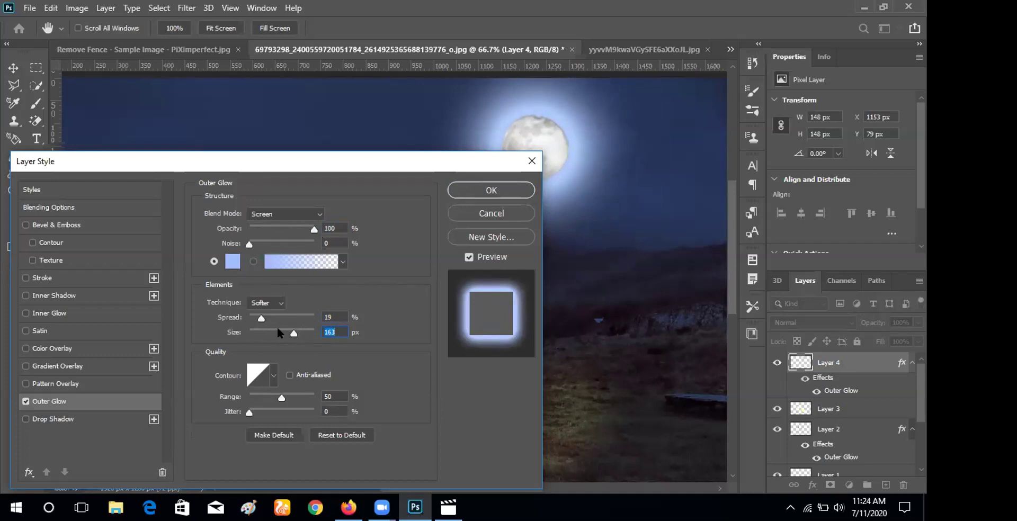
Soften the moon's outer glow to 40% opacity and 101 px size, and apply the layer style.
left_click_drag(314, 230, 283, 232)
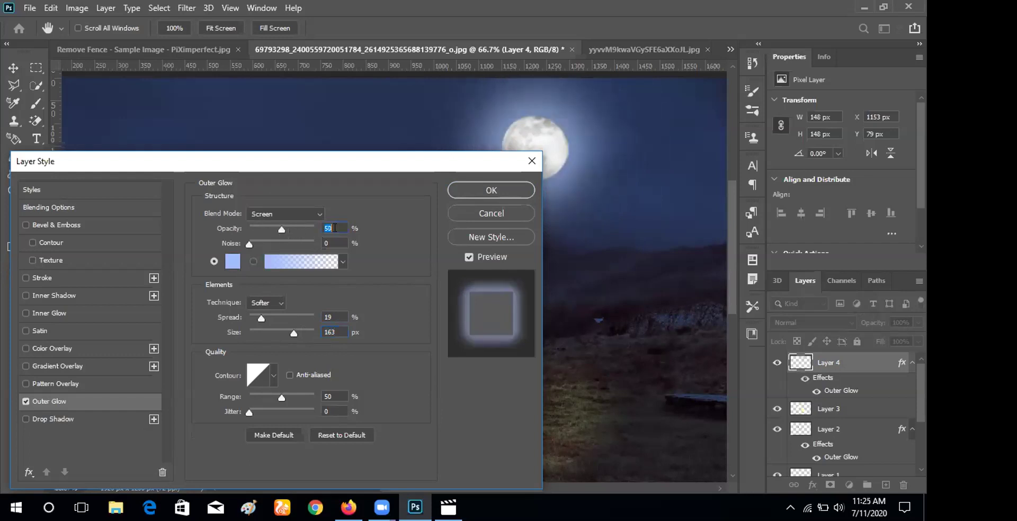
left_click_drag(283, 230, 268, 230)
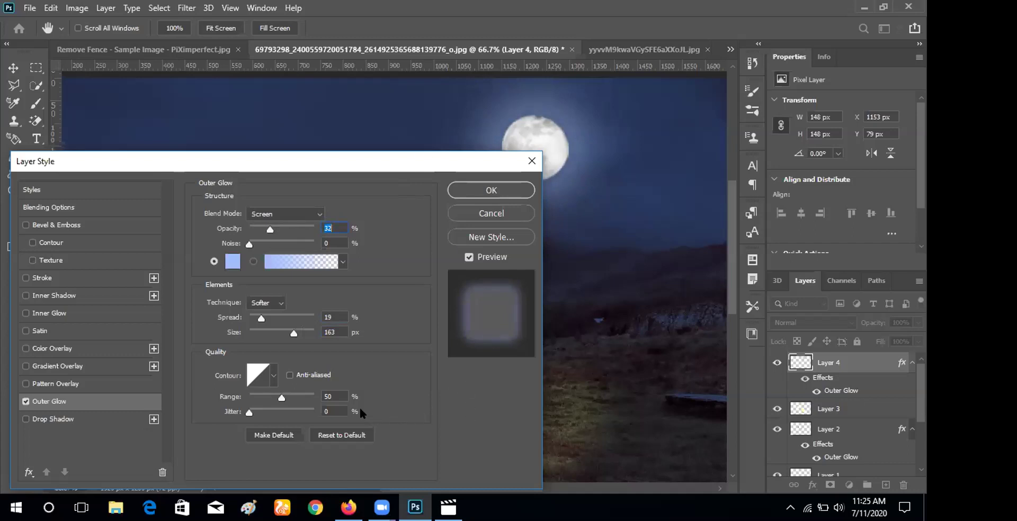
mouse_move(269, 231)
left_mouse_down()
mouse_move(261, 233)
mouse_move(276, 237)
left_mouse_up()
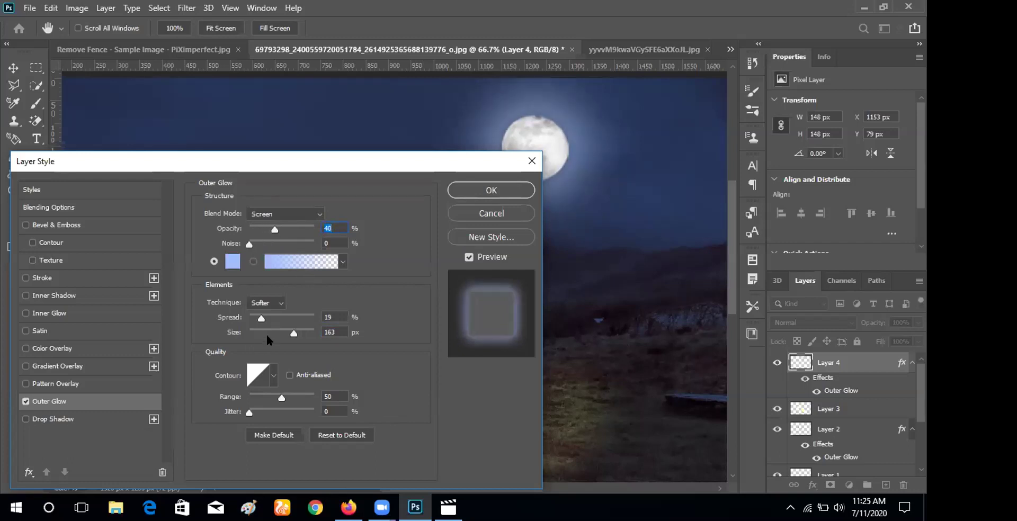
left_click_drag(270, 332, 277, 333)
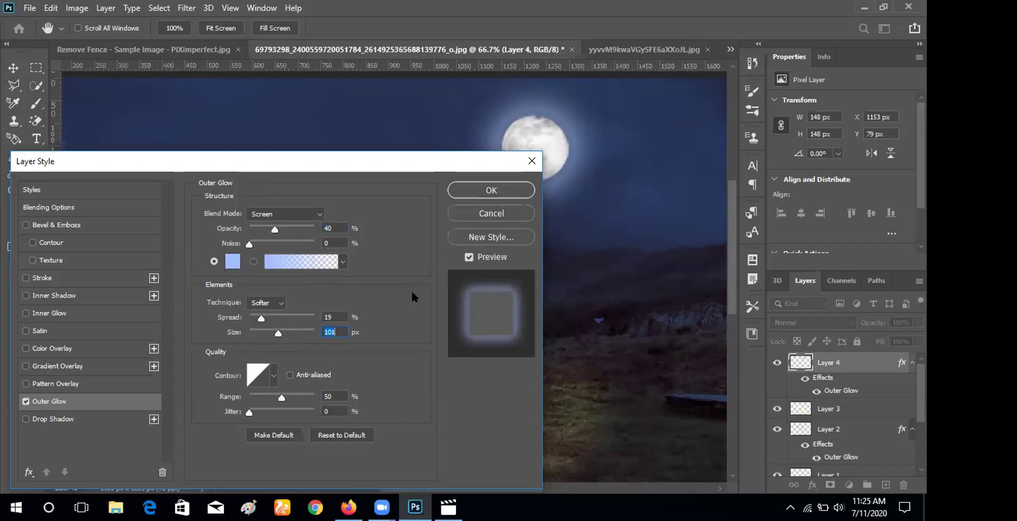
left_click(484, 184)
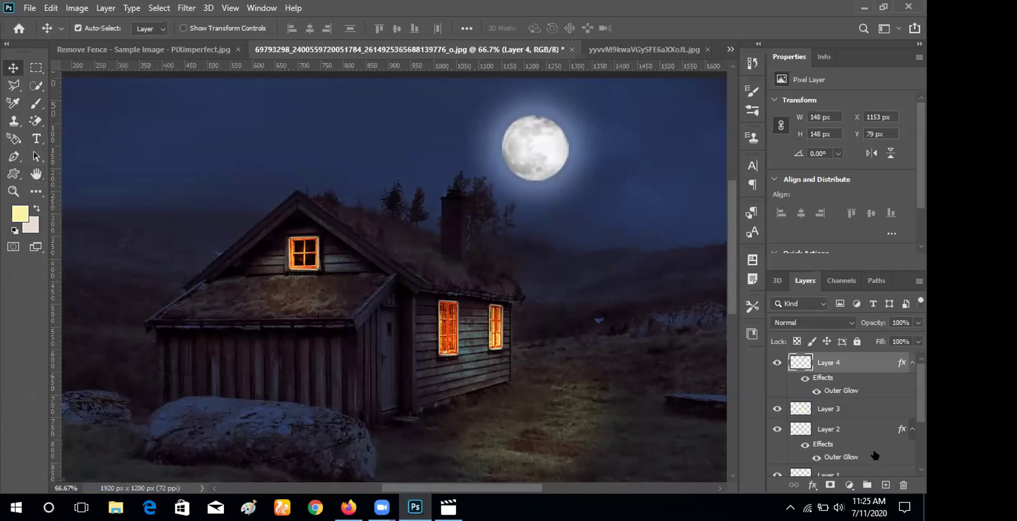
Create a new layer above the moon layer and set the brush's foreground colour to light blue #7ba4f9.
left_click(885, 485)
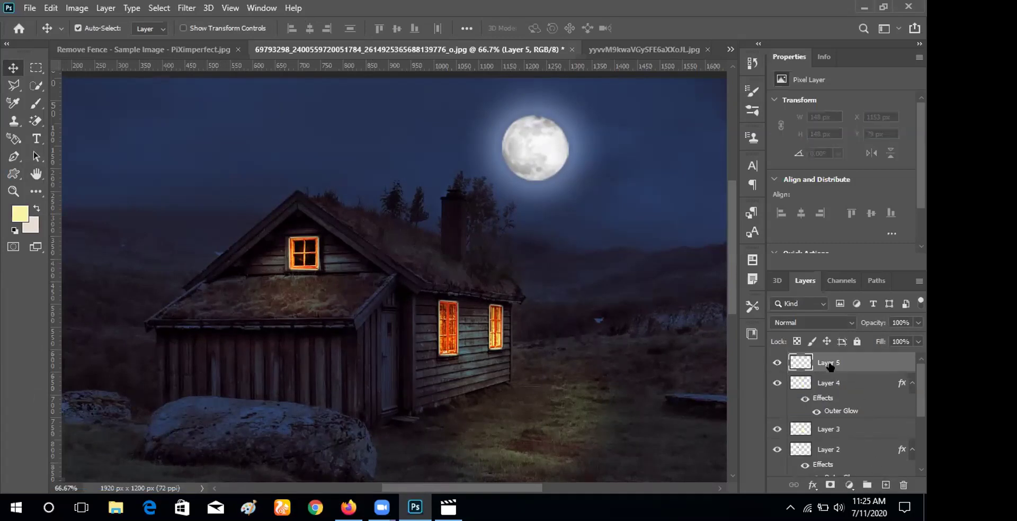
left_click(35, 103)
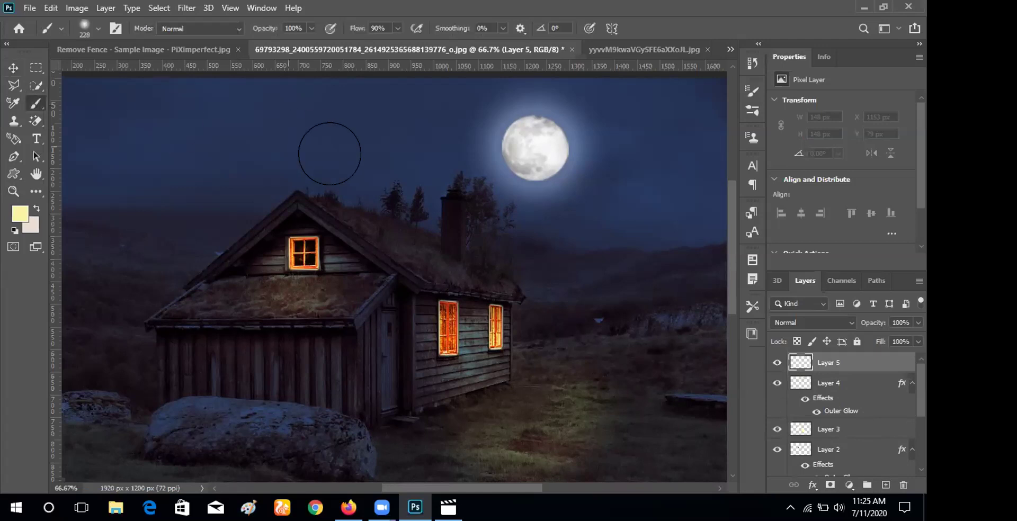
left_click(20, 214)
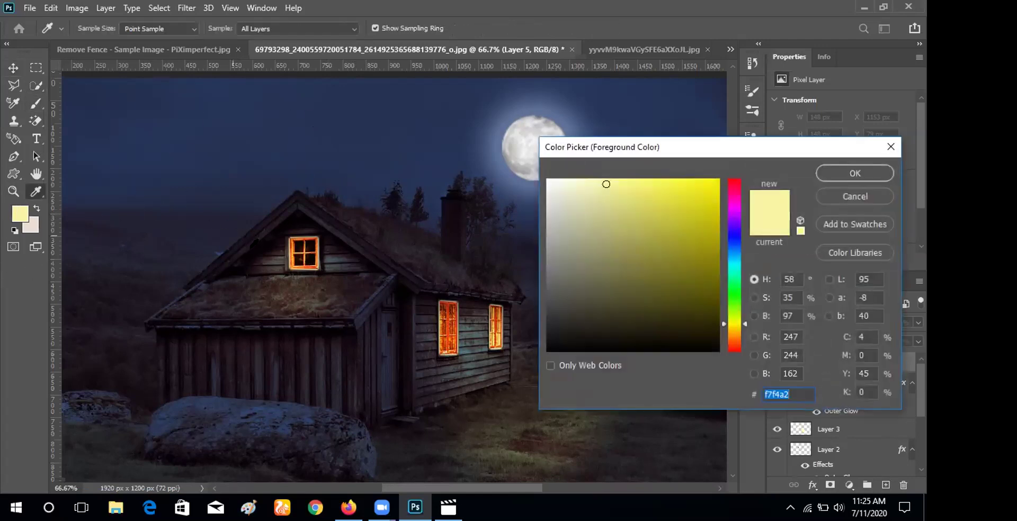
left_click(498, 139)
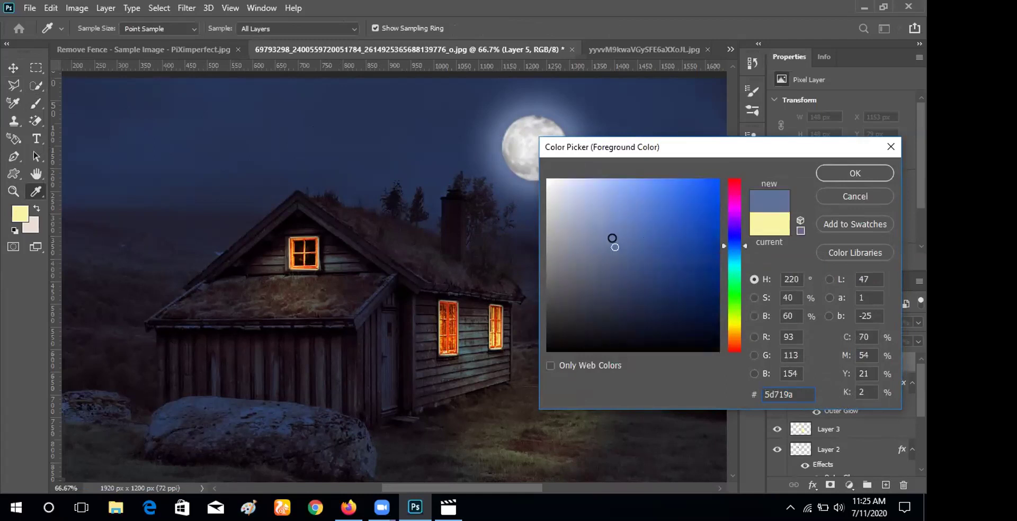
left_click(596, 197)
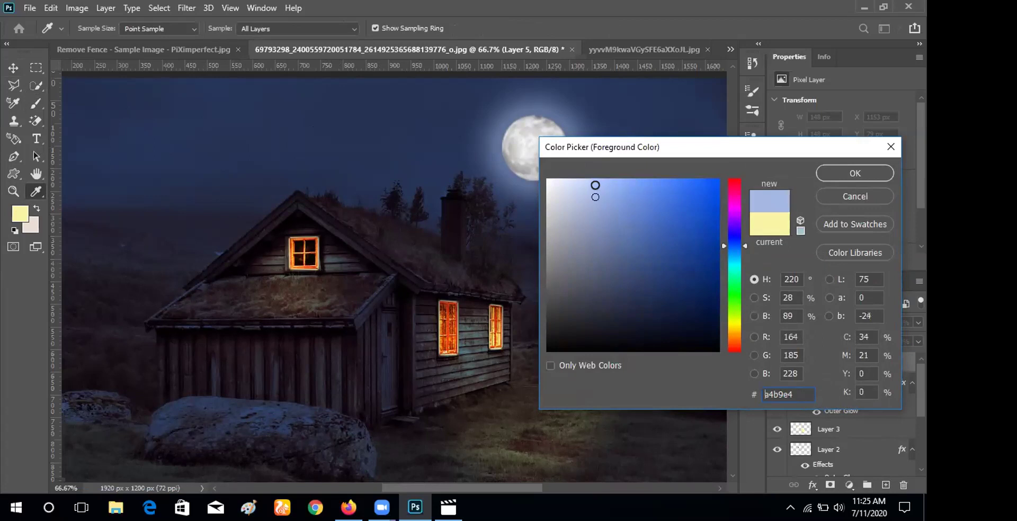
mouse_move(587, 184)
left_mouse_down()
mouse_move(580, 179)
mouse_move(598, 181)
left_mouse_up()
left_click(583, 180)
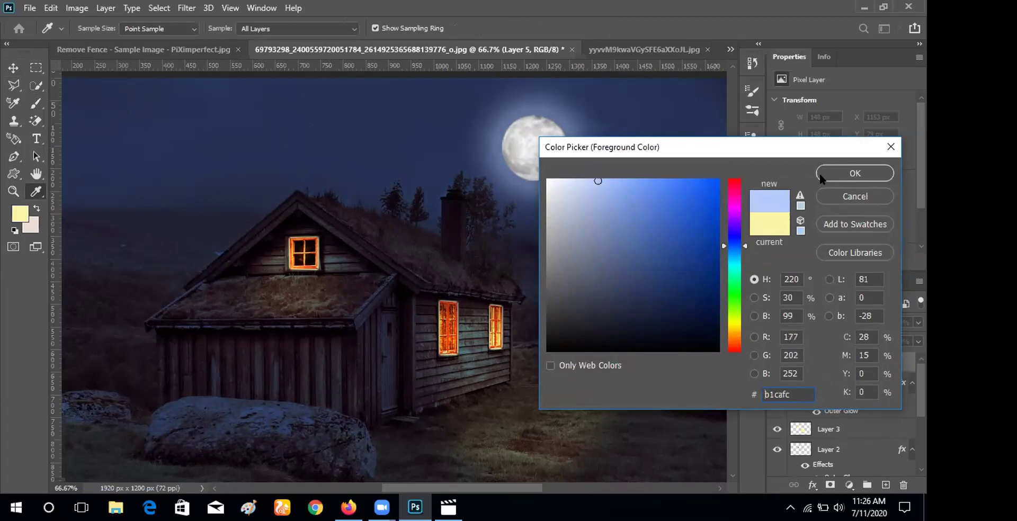
left_click(607, 180)
left_click_drag(609, 180, 634, 182)
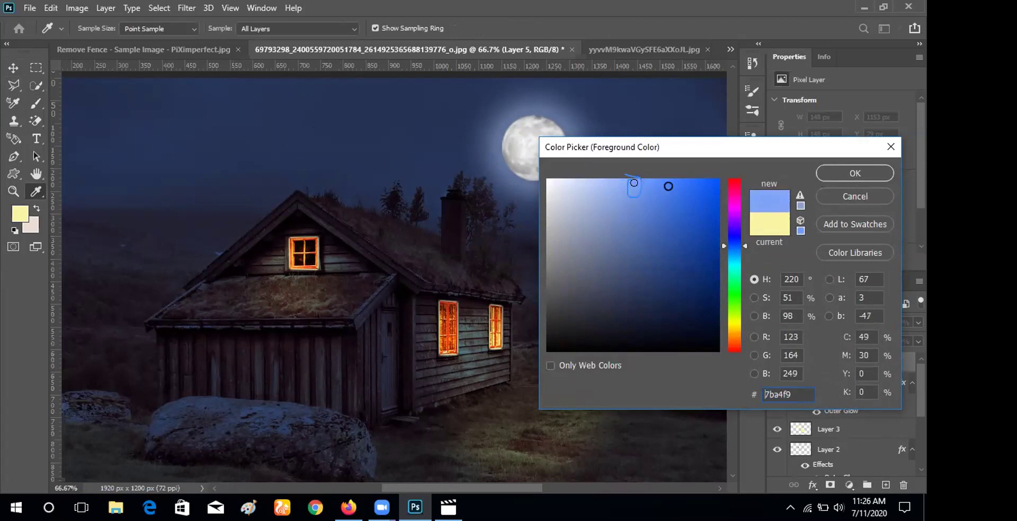
left_click(820, 173)
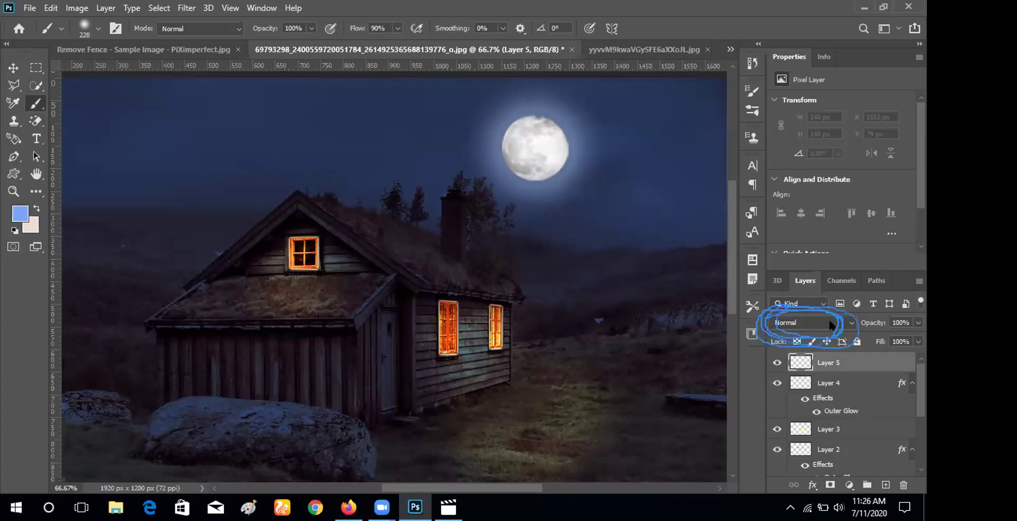
Set the new layer's blend mode to Overlay and the soft round brush size to 401 px.
left_click(794, 323)
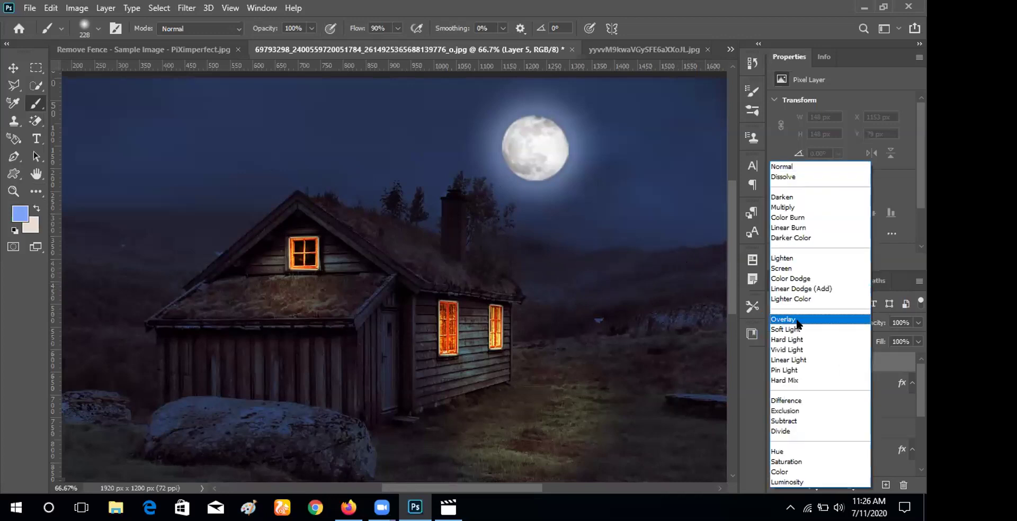
left_click(830, 320)
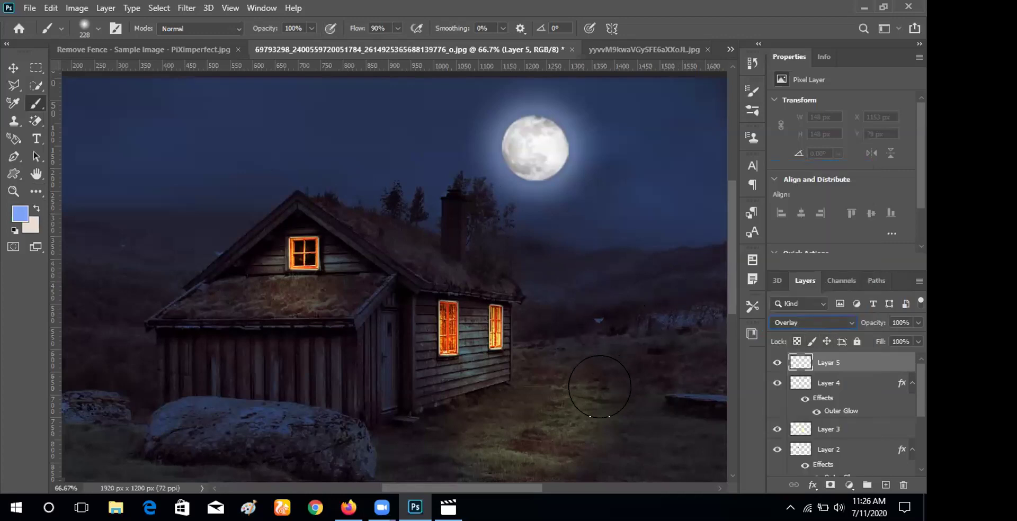
left_click(97, 28)
left_click(149, 67)
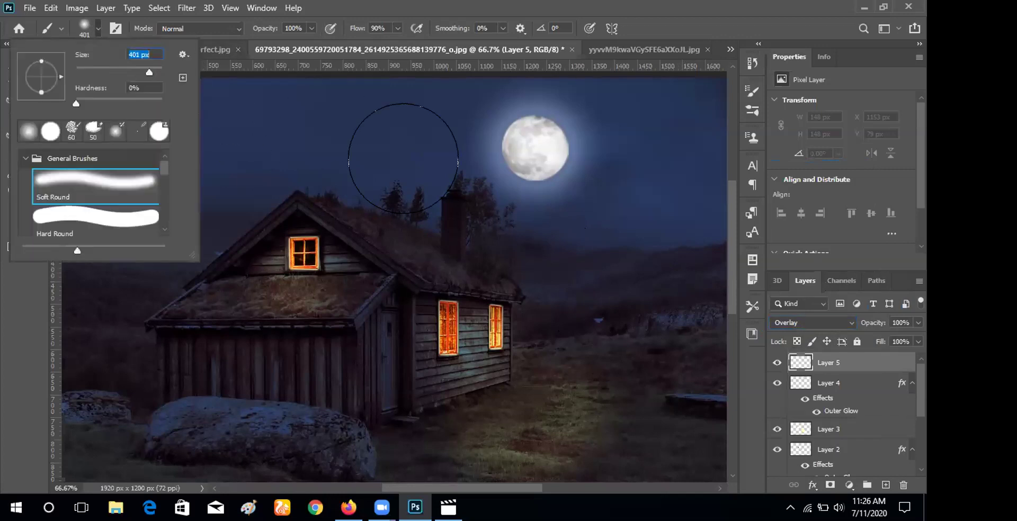
Brush blue moonlight into the sky and hills below the moon, undoing the last strokes over the ground.
mouse_move(526, 201)
left_mouse_down()
mouse_move(556, 226)
mouse_move(588, 352)
mouse_move(583, 283)
mouse_move(549, 218)
mouse_move(580, 271)
mouse_move(567, 295)
mouse_move(583, 295)
mouse_move(592, 321)
mouse_move(582, 313)
mouse_move(592, 305)
mouse_move(617, 360)
mouse_move(647, 370)
left_mouse_up()
key("ctrl+z")
key("ctrl+z")
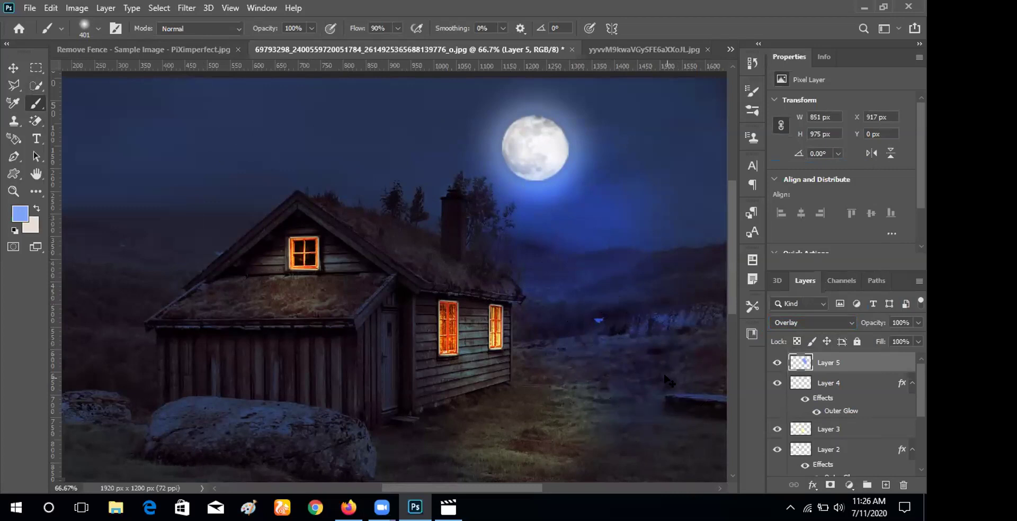
key("ctrl+z")
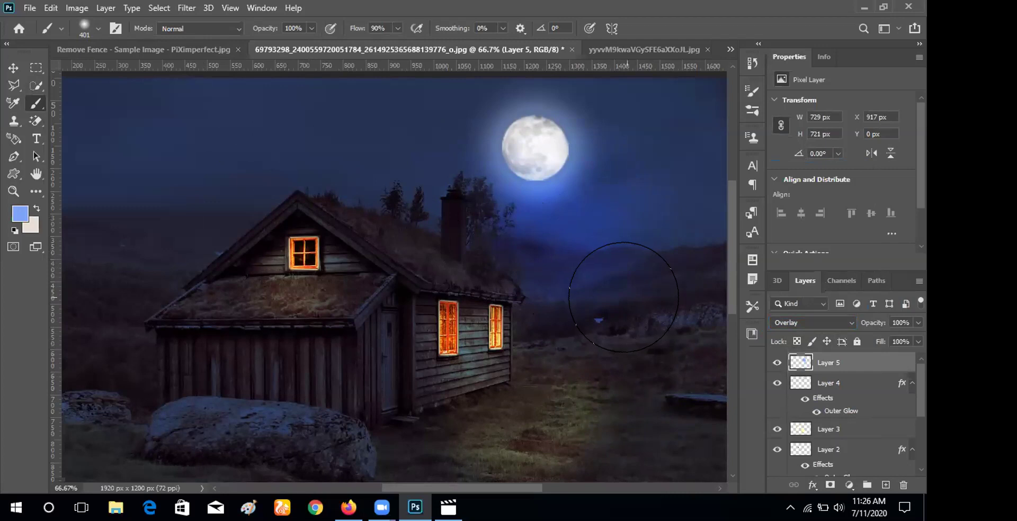
Brush blue moonlight over the grass beside the cabin, along its roof and chimney, and into the sky below and right of the moon.
mouse_move(593, 363)
left_mouse_down()
mouse_move(651, 413)
mouse_move(654, 455)
left_mouse_up()
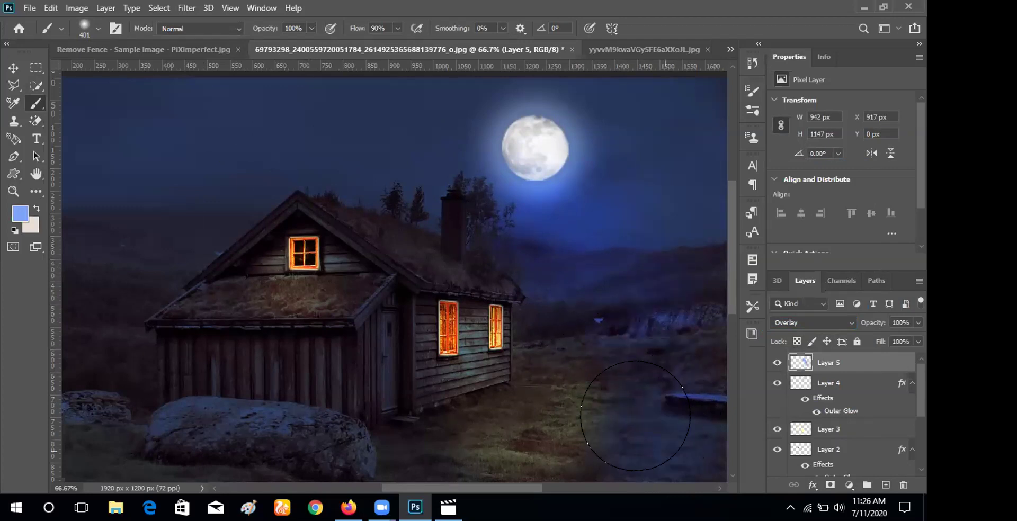
mouse_move(431, 236)
left_mouse_down()
mouse_move(413, 246)
mouse_move(368, 254)
left_mouse_up()
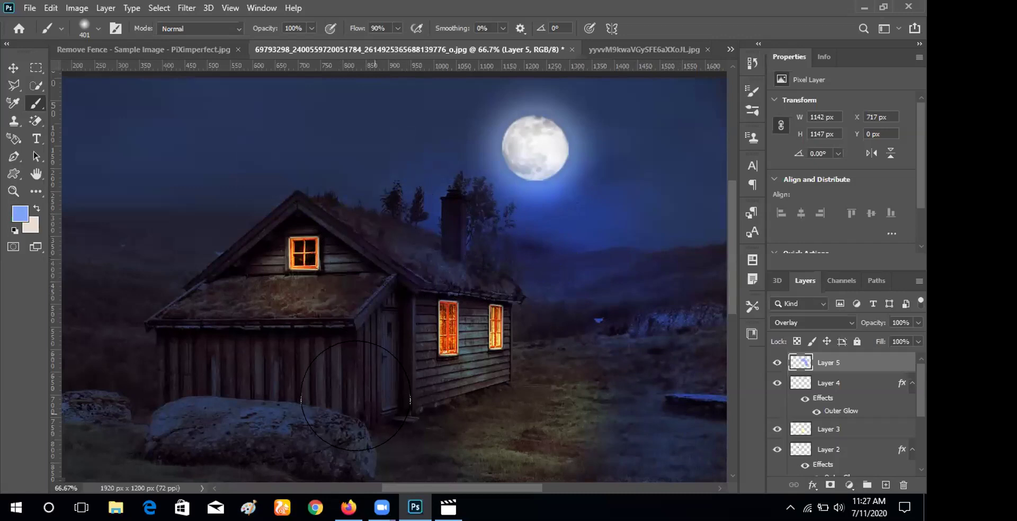
left_click(641, 211)
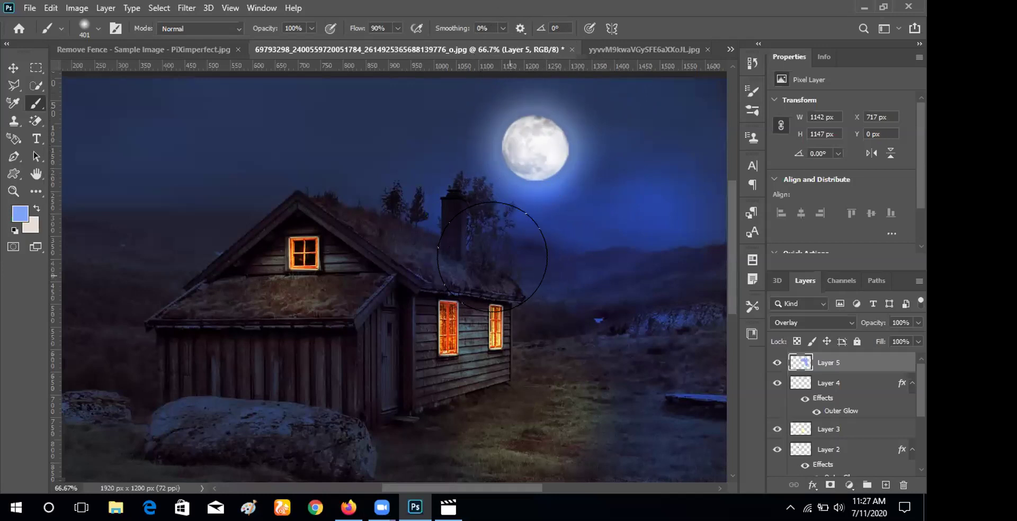
Save the layered image as a Photoshop file named Night 11-07-2020 in the LEDP Work folder.
left_click(28, 8)
left_click(29, 9)
left_click(28, 9)
left_click(86, 158)
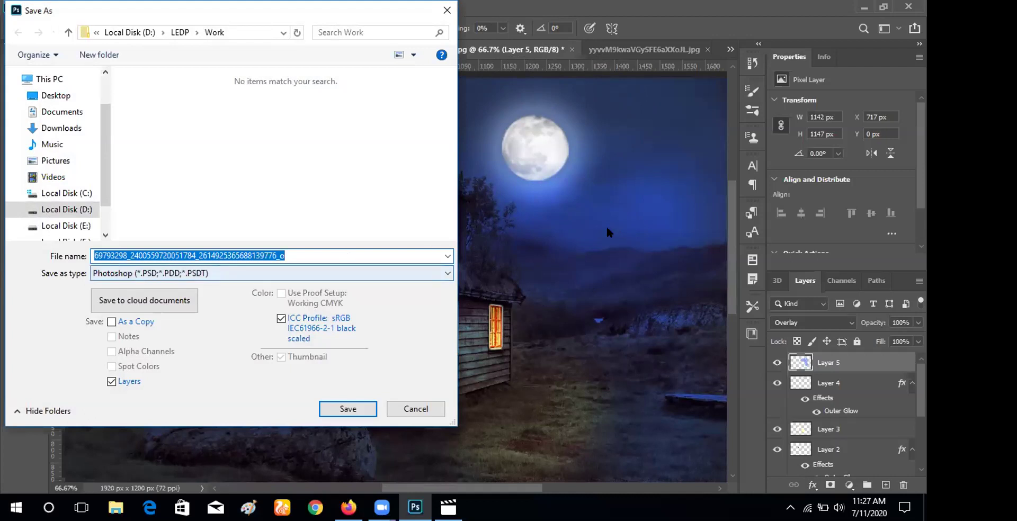
type("Ni")
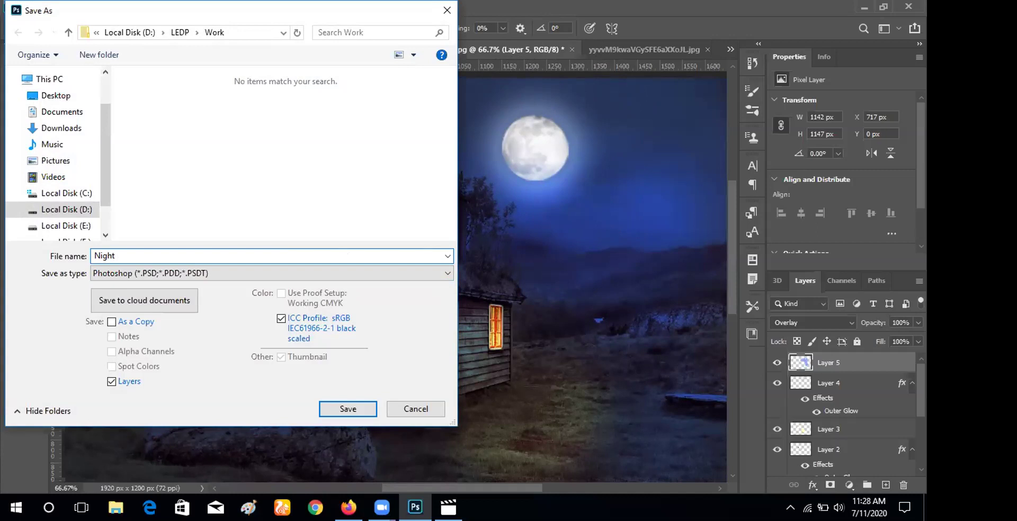
type("ght 11-0")
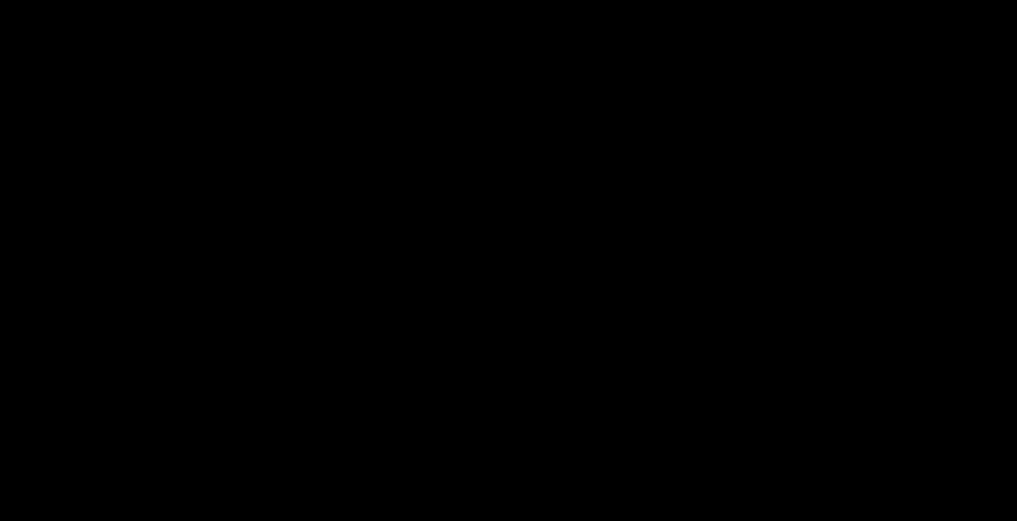
type("7-2020")
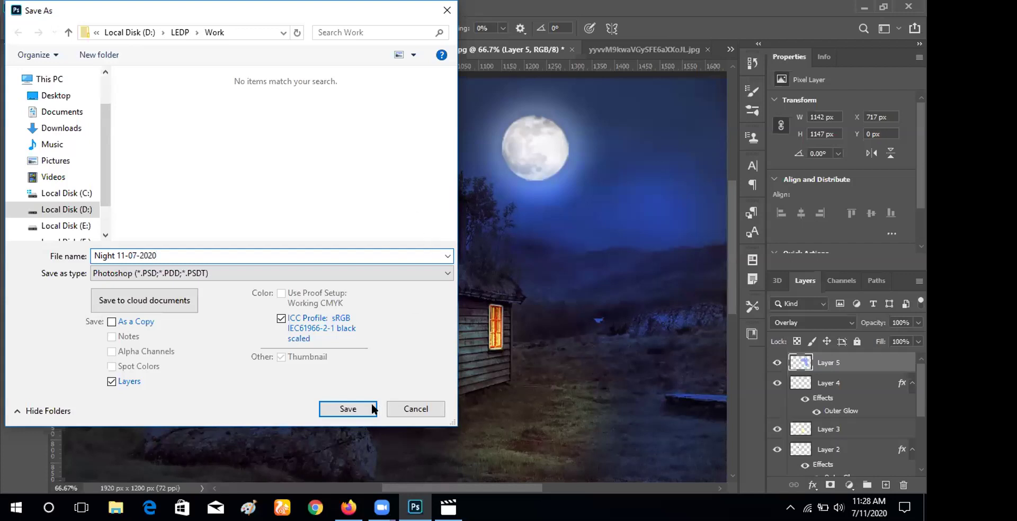
left_click(371, 408)
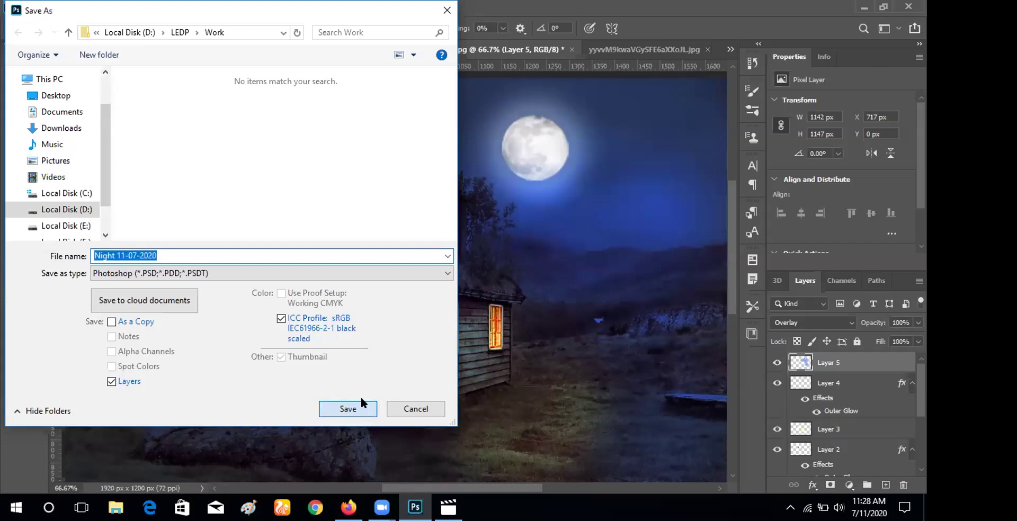
left_click(593, 134)
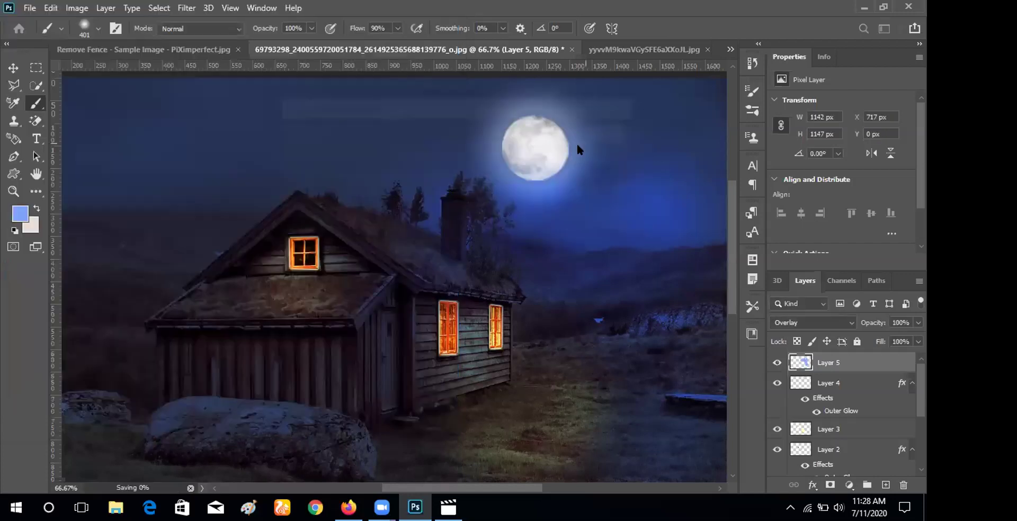
left_click(29, 8)
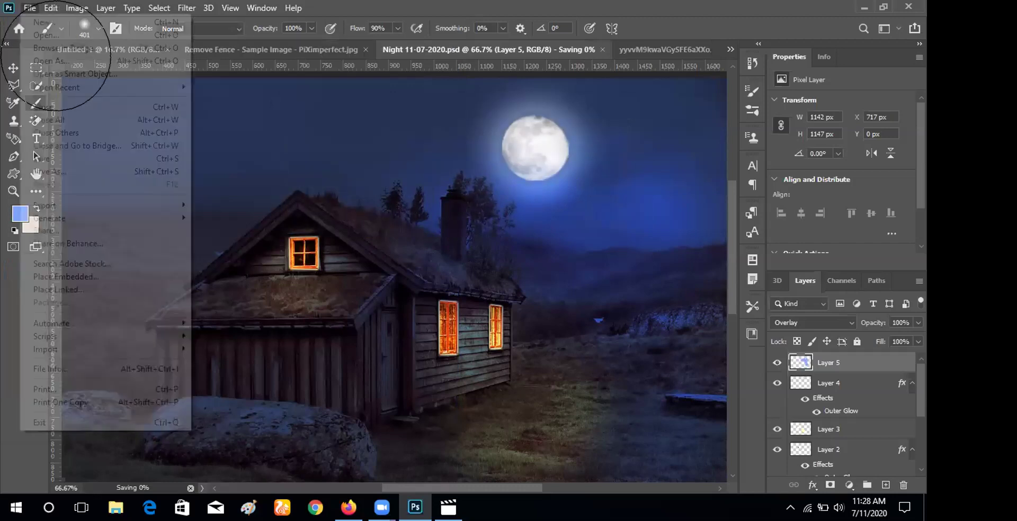
left_click(45, 161)
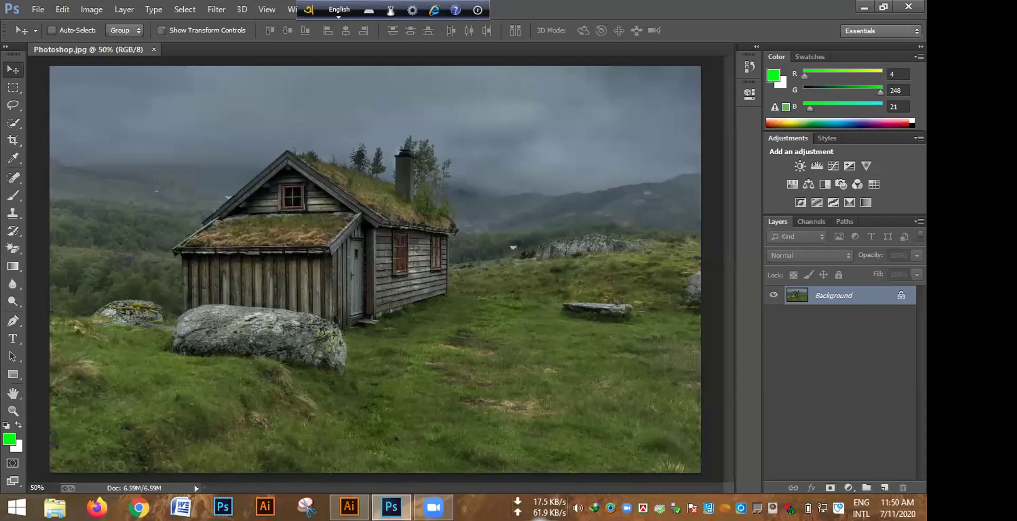
key("XF86AudioRaiseVolume")
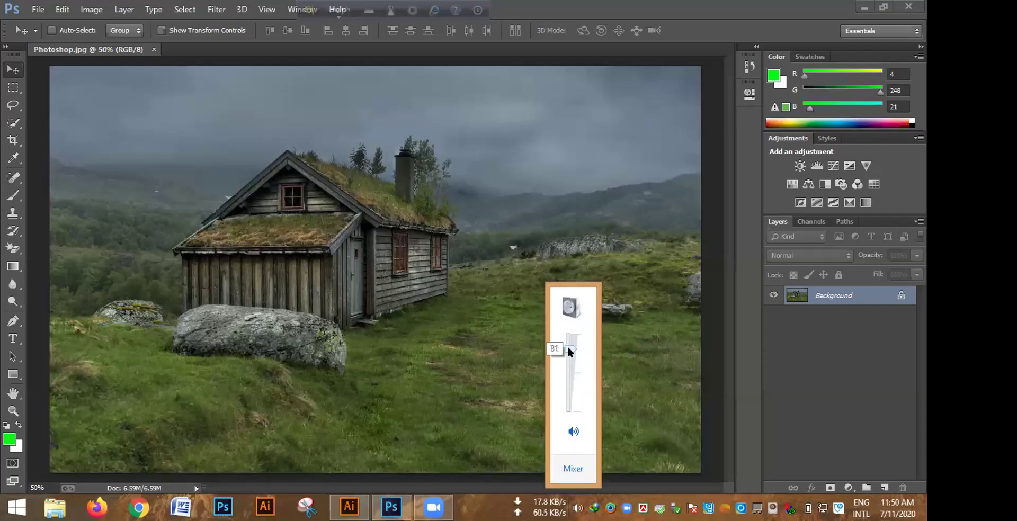
left_click_drag(570, 345, 572, 337)
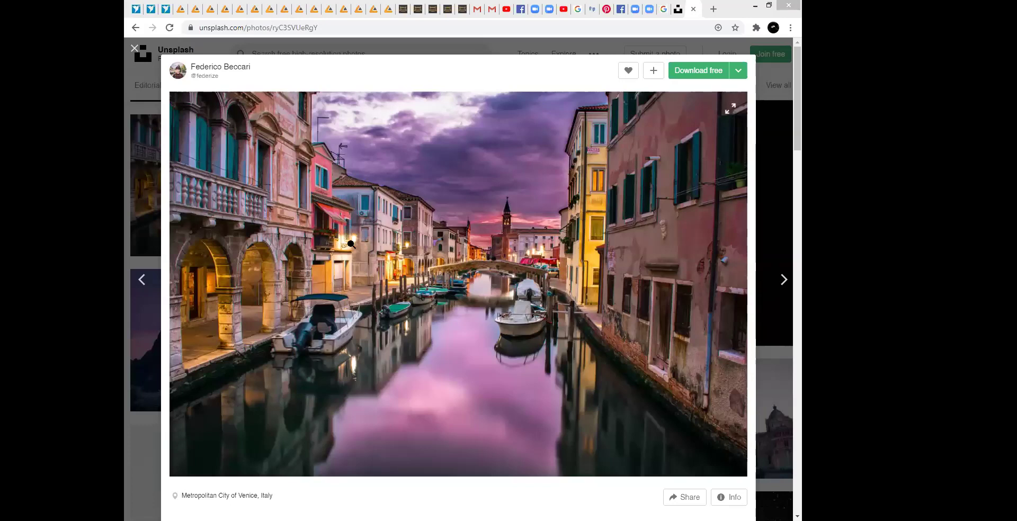
left_click(427, 271)
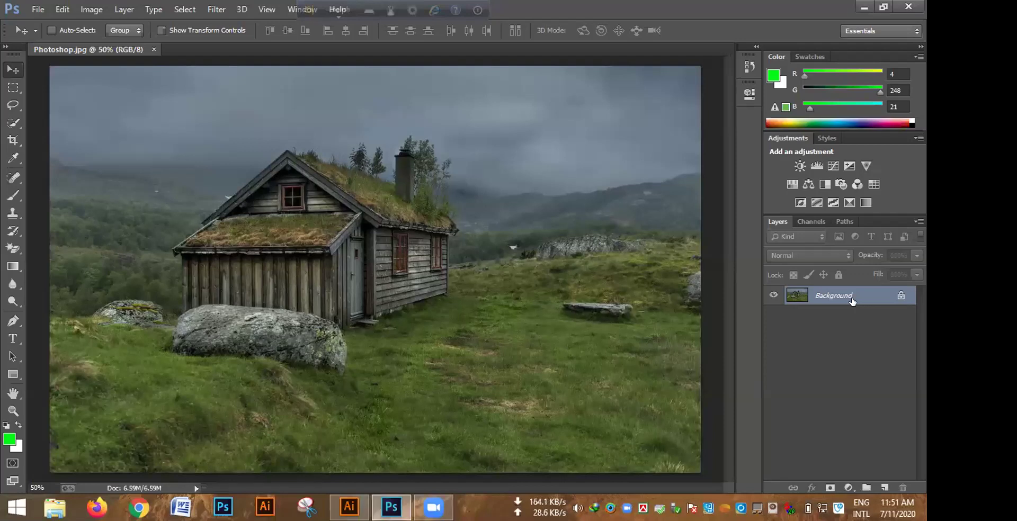
Duplicate the Background layer of the original cabin photo.
key("ctrl+j")
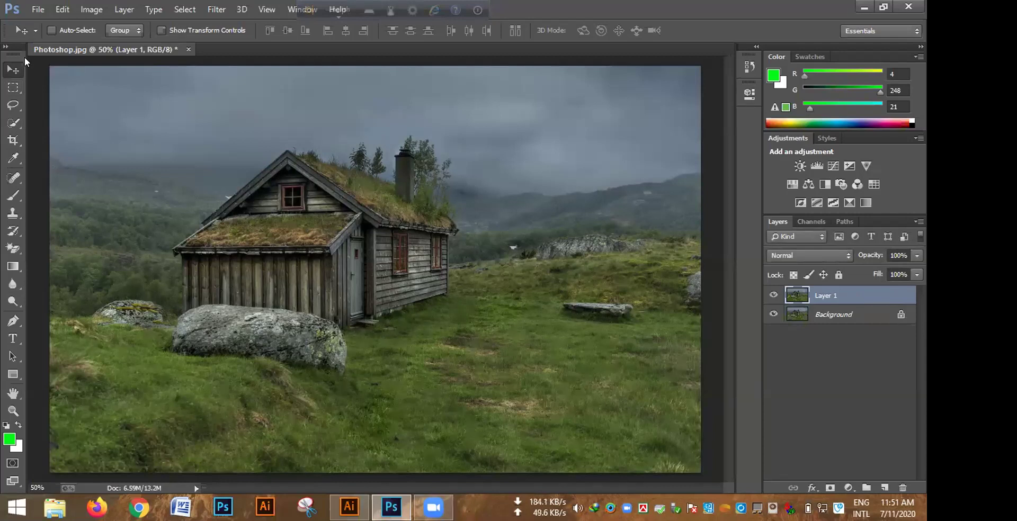
left_click(91, 9)
mouse_move(111, 41)
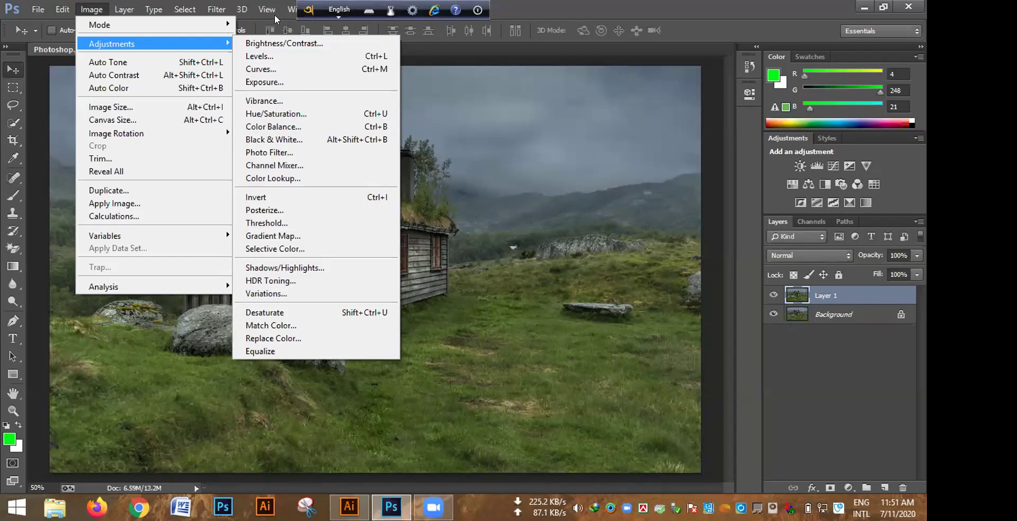
left_click(292, 9)
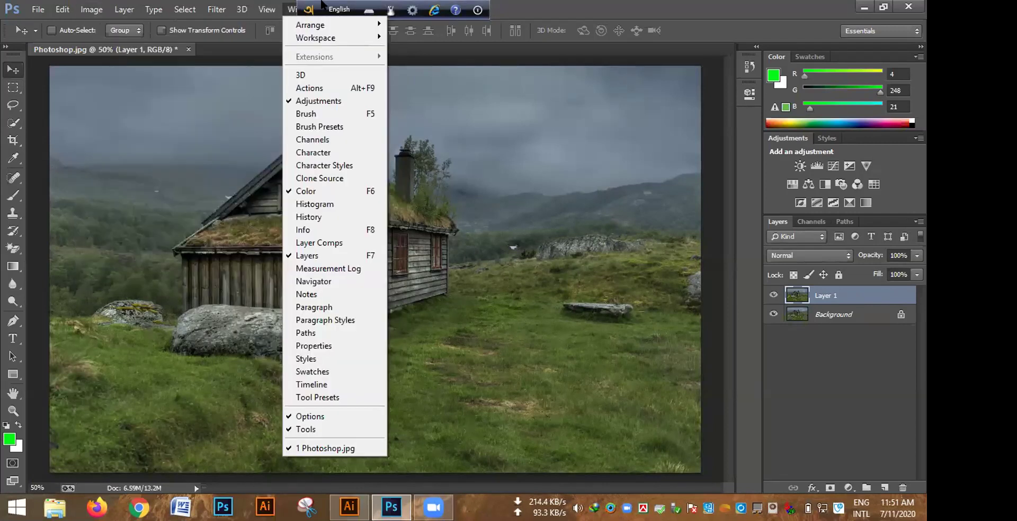
left_click(322, 4)
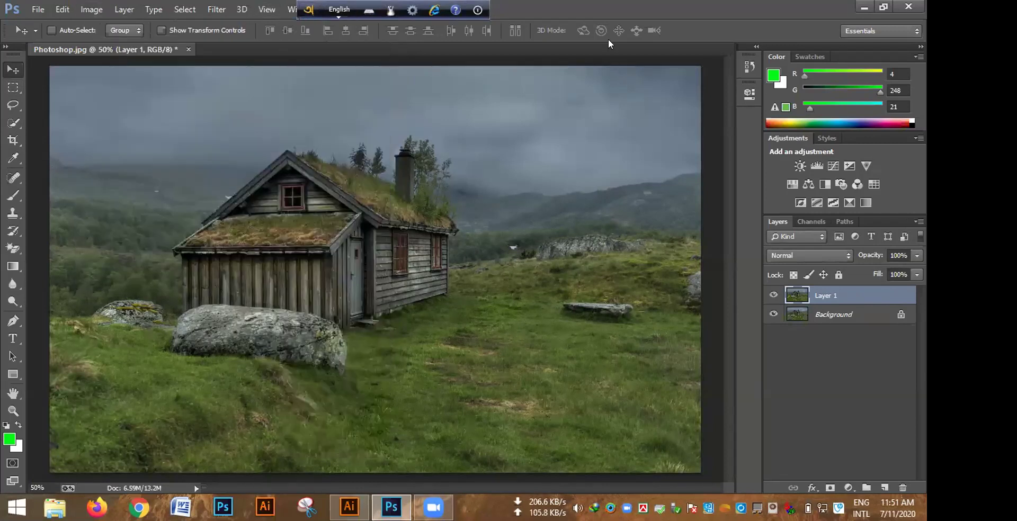
key("F12")
key("F12")
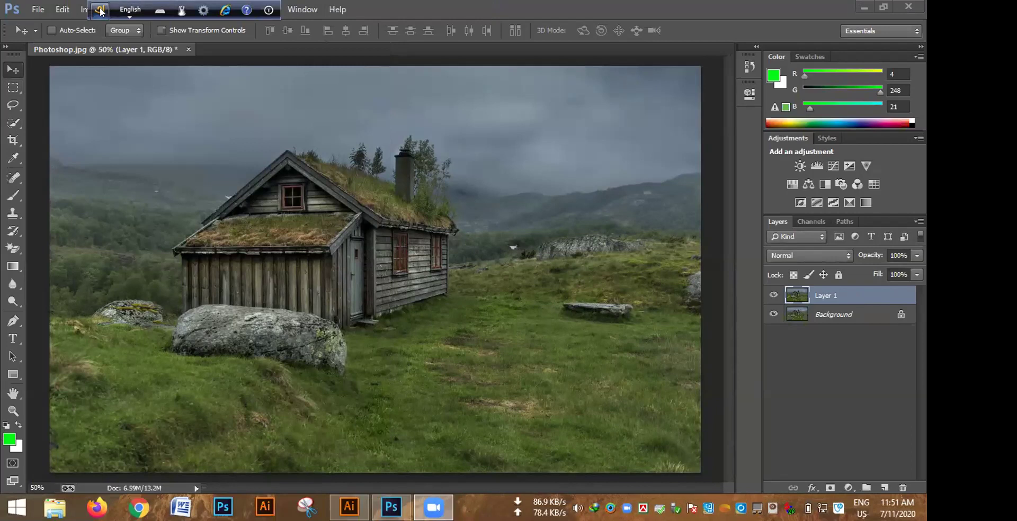
left_click(129, 10)
left_click(125, 9)
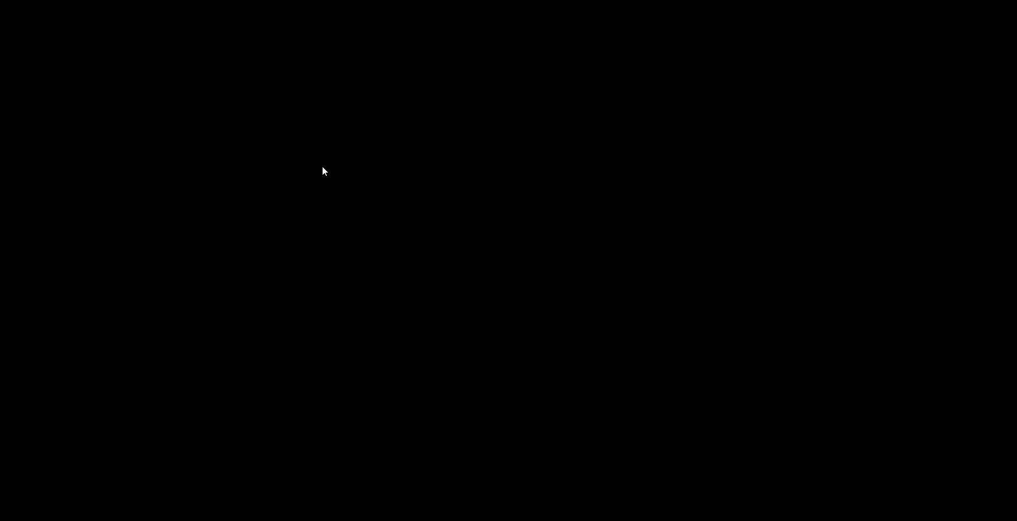
Adjust the duplicated layer's midtones with Color Balance, setting levels of +47 red, -20 magenta and +45 blue.
mouse_move(95, 10)
left_click(273, 127)
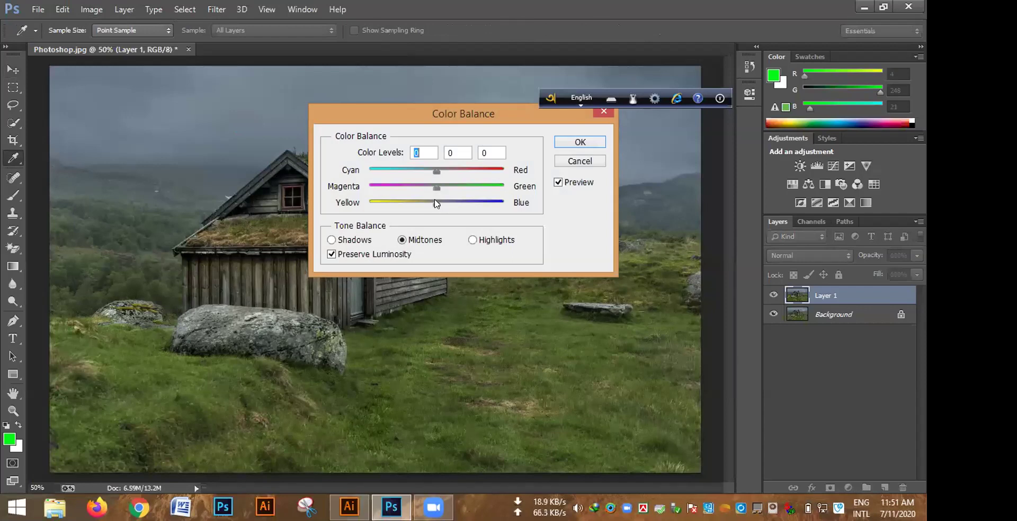
left_click_drag(434, 203, 465, 204)
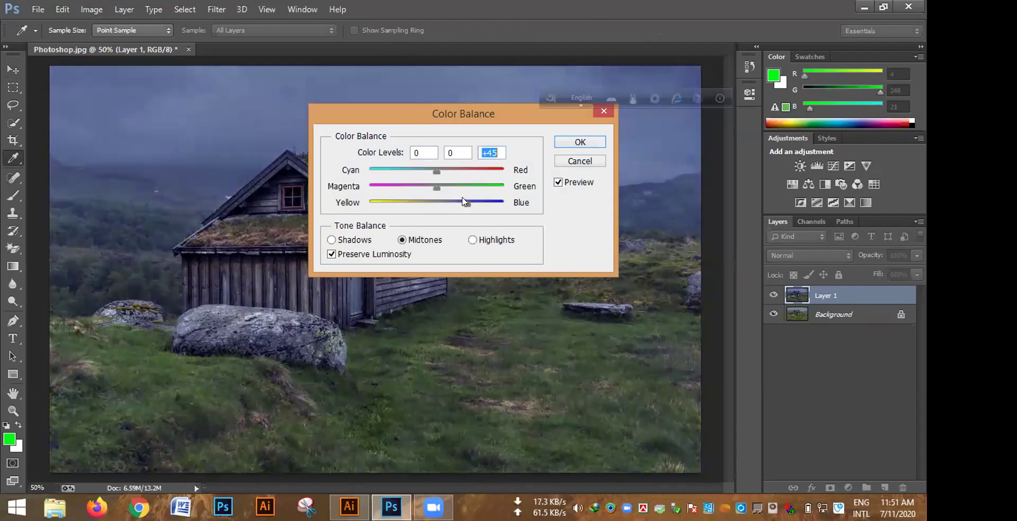
mouse_move(437, 187)
left_mouse_down()
mouse_move(449, 190)
mouse_move(394, 192)
mouse_move(422, 192)
left_mouse_up()
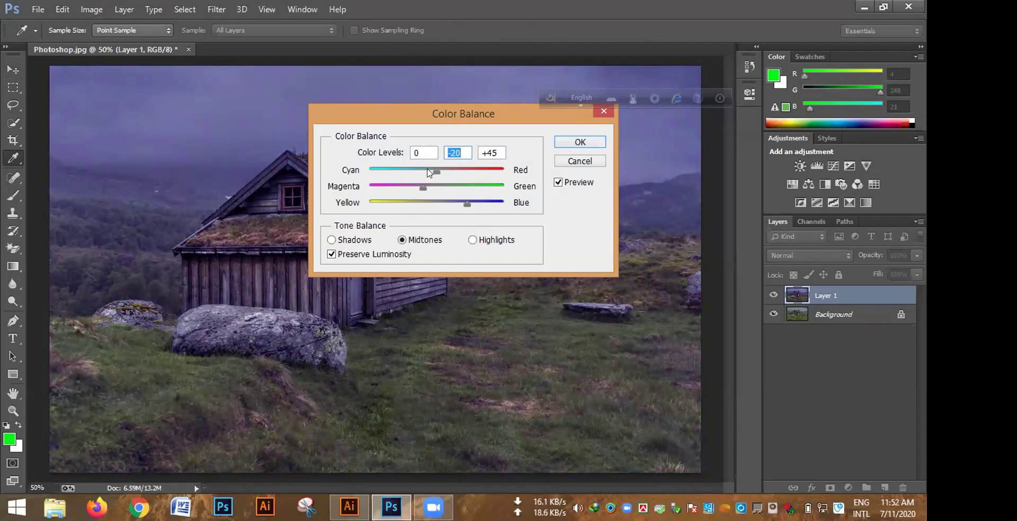
left_click_drag(437, 172, 468, 173)
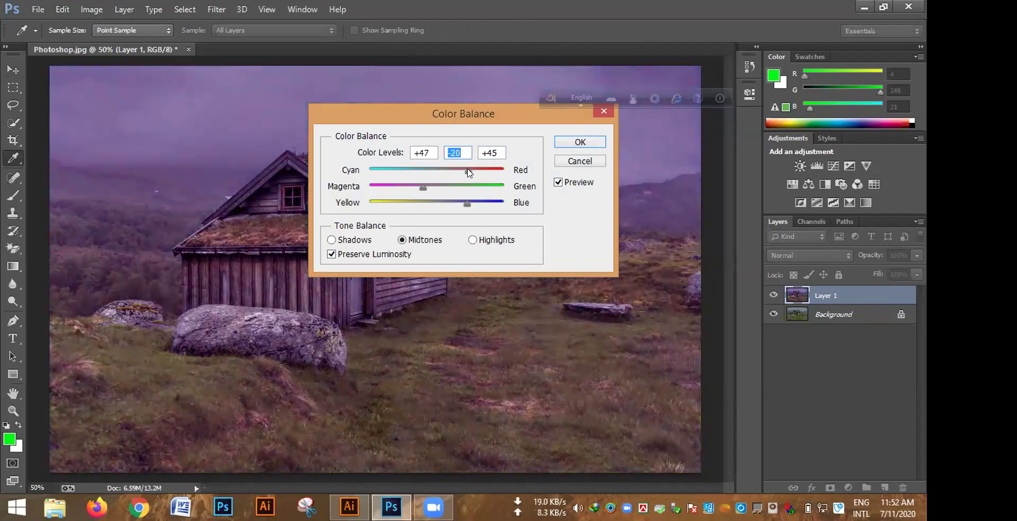
key("shift+Tab")
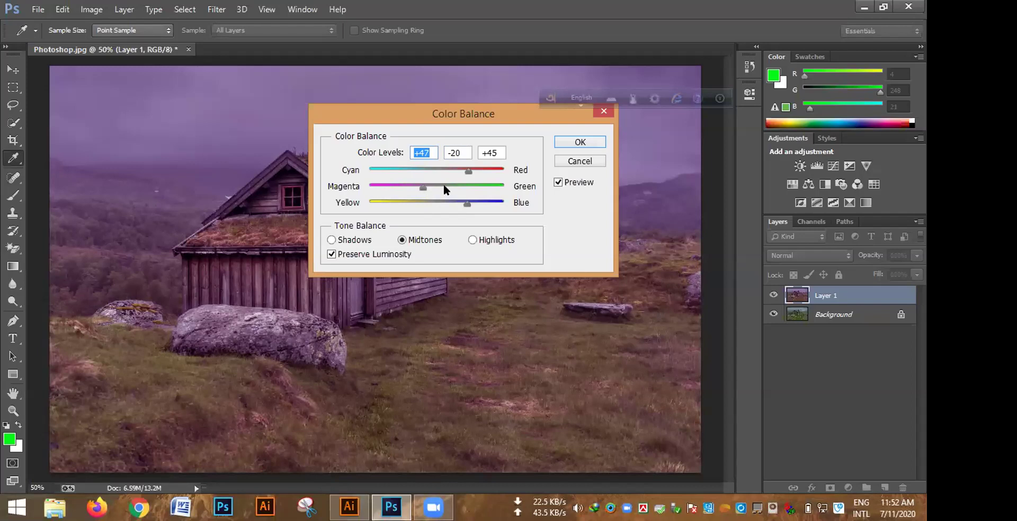
Change the midtone levels to -17 magenta and about -59 yellow for a warm tint, and apply the color balance.
left_click_drag(423, 188, 385, 205)
left_click(394, 202)
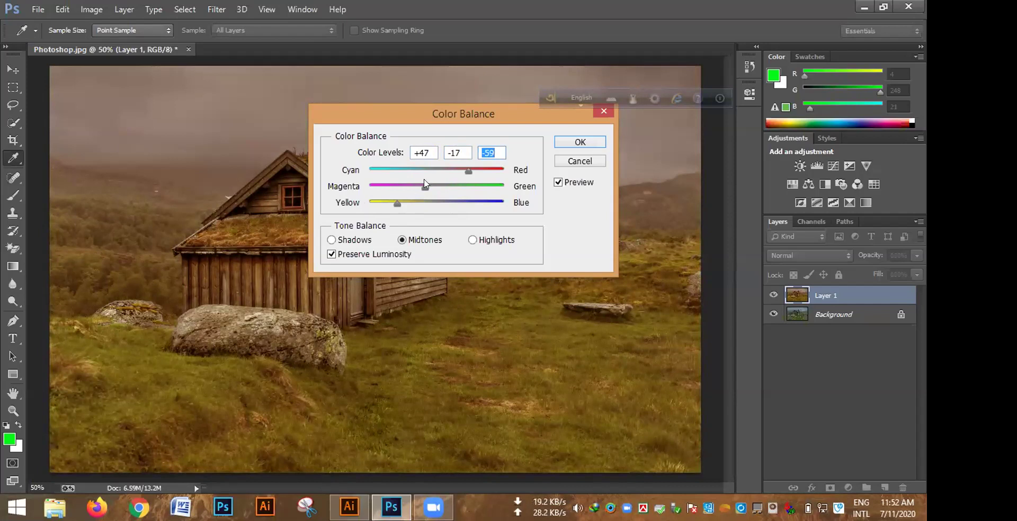
left_click_drag(391, 205, 384, 202)
left_click(565, 145)
key("F12")
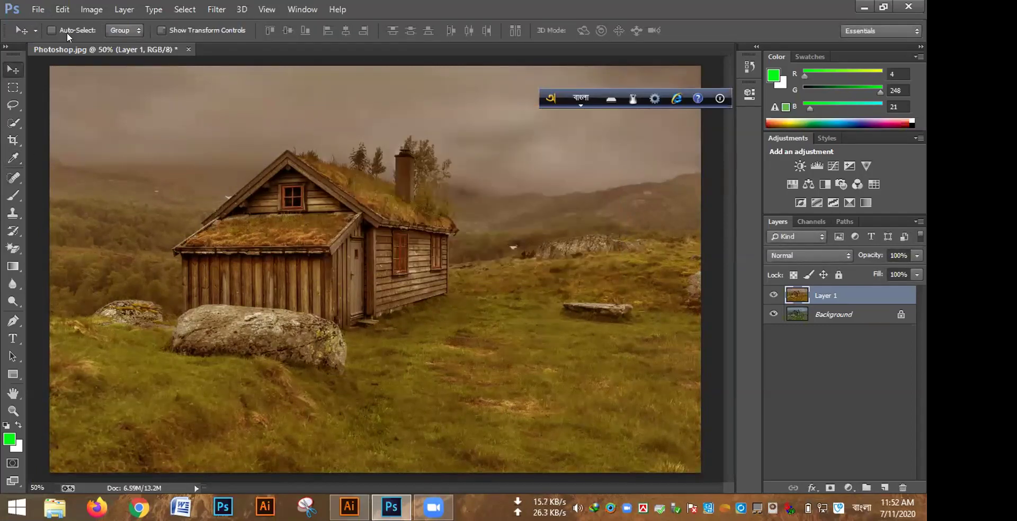
Duplicate the warm-tinted Layer 1, keeping the default name Layer 1 copy.
right_click(802, 292)
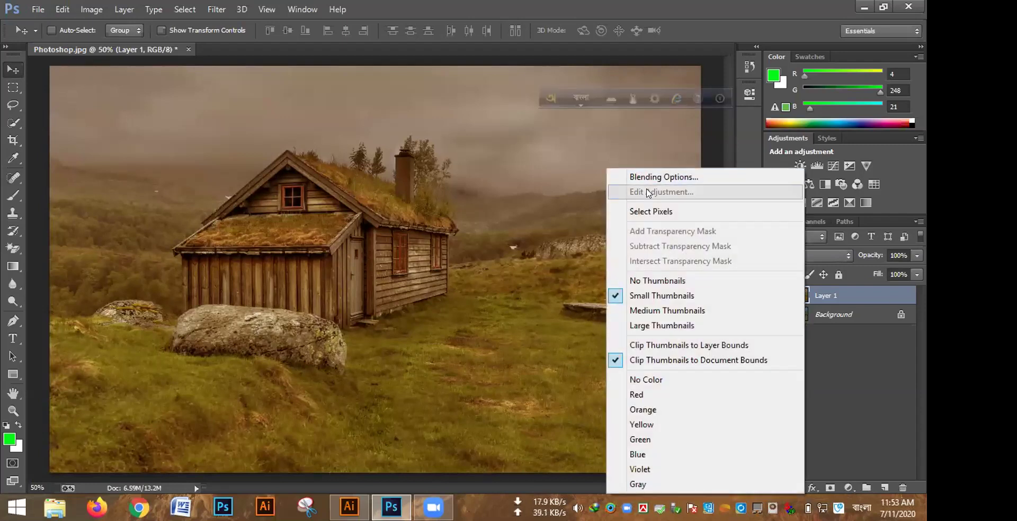
right_click(837, 292)
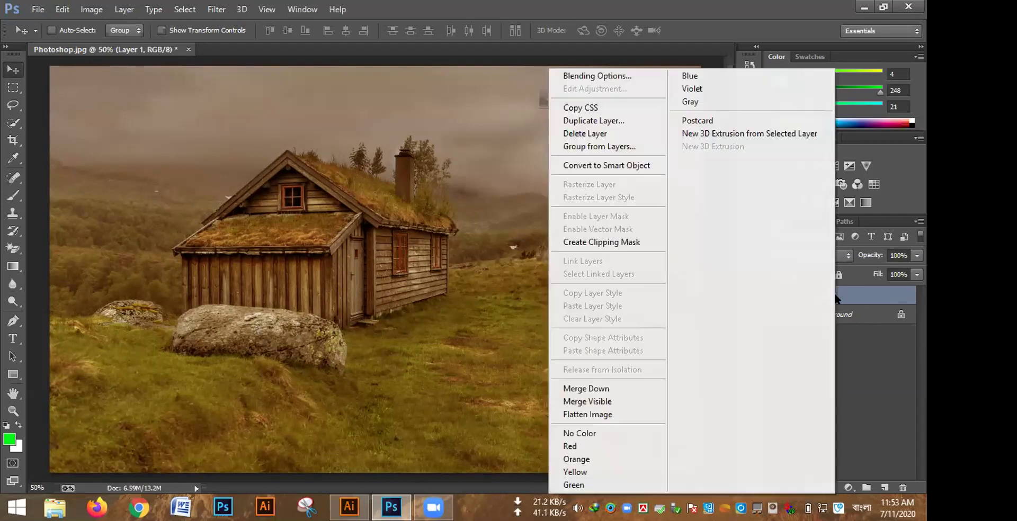
left_click(606, 122)
left_click(580, 152)
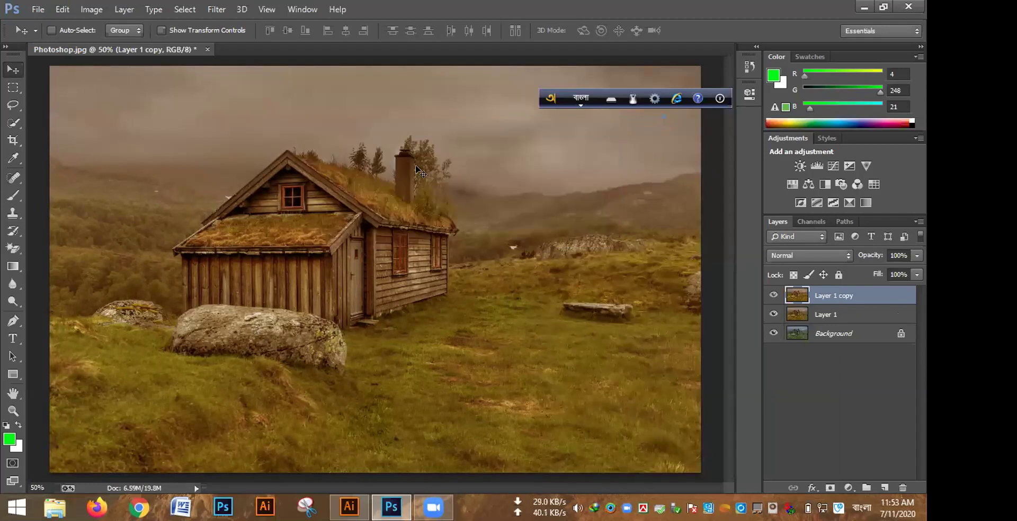
Adjust Layer 1 copy with Color Balance, setting the midtone levels to -58 cyan and +96 blue.
left_click(92, 9)
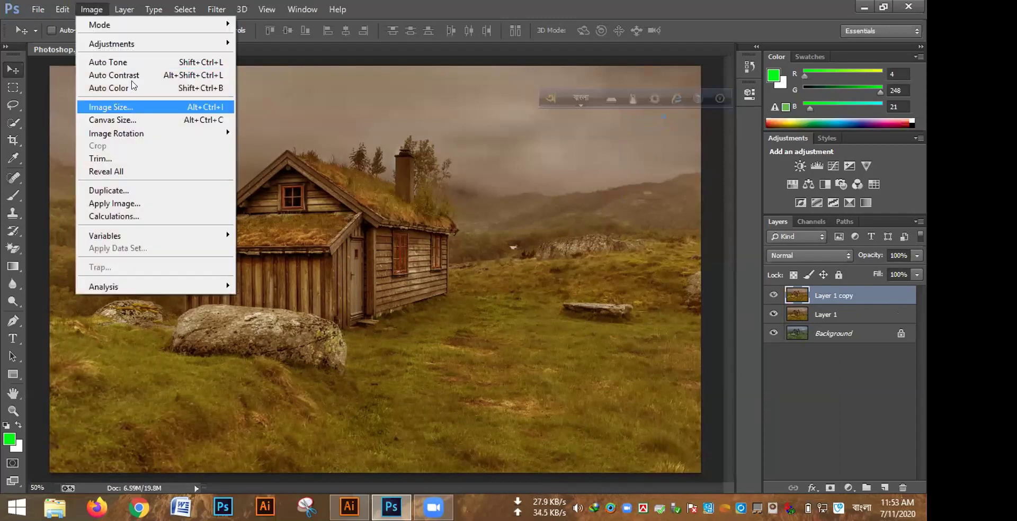
mouse_move(133, 42)
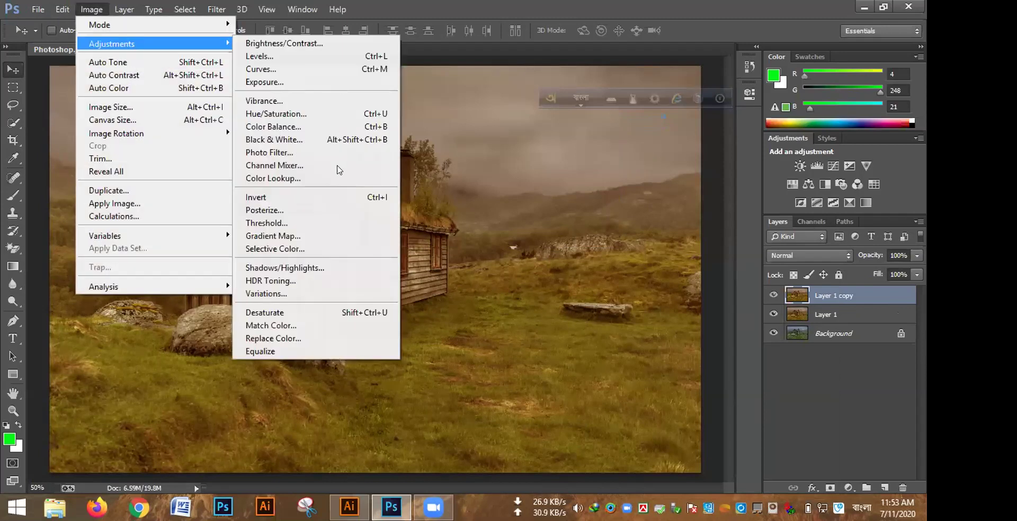
left_click(345, 126)
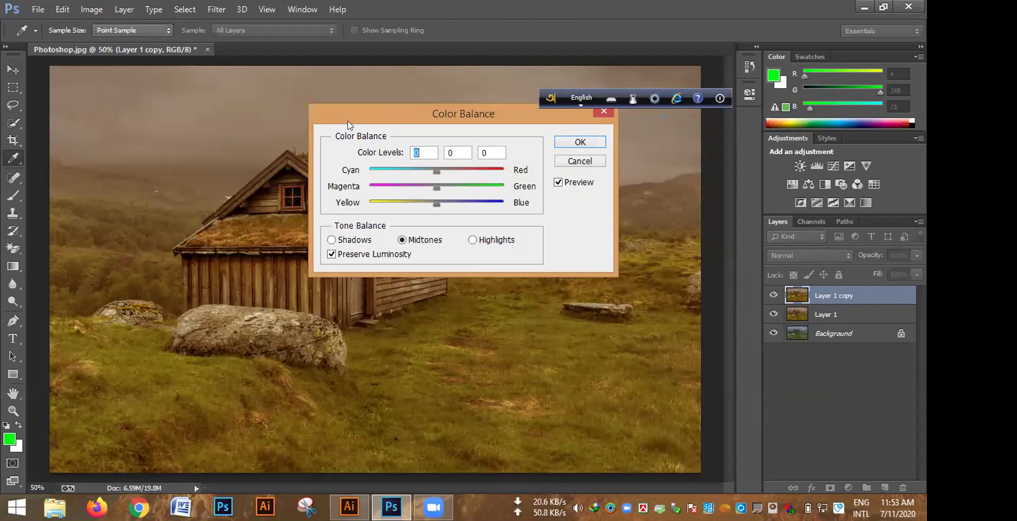
key("Down")
left_click_drag(434, 202, 500, 210)
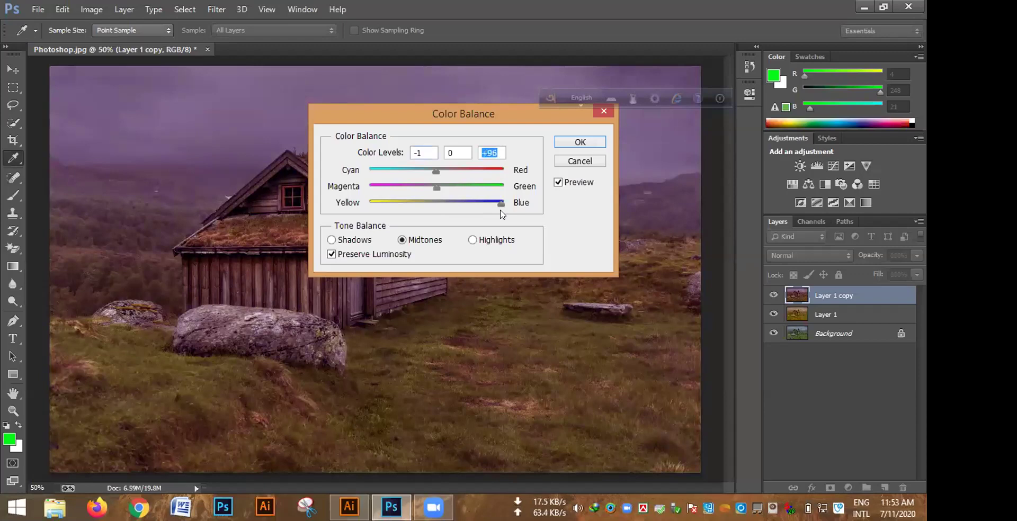
left_click(436, 189)
left_click_drag(435, 171, 395, 172)
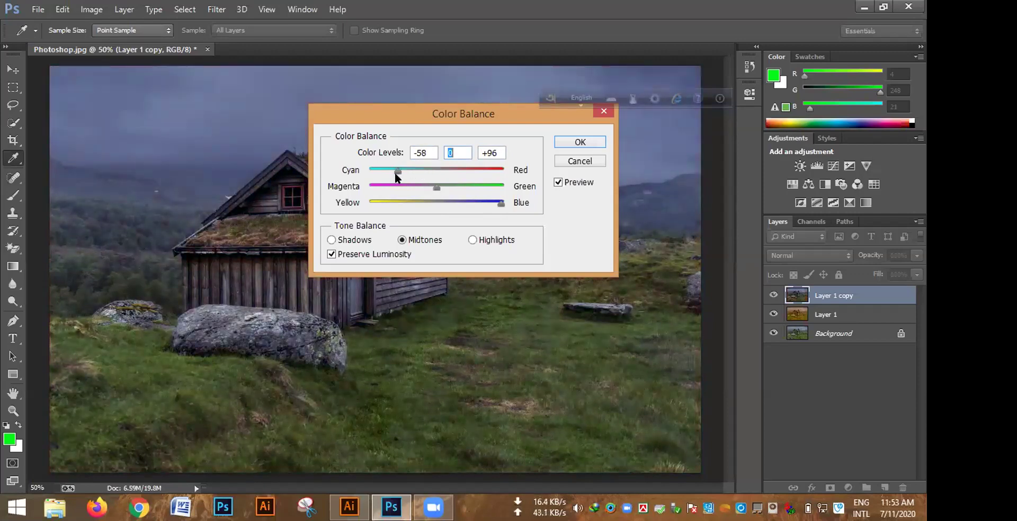
left_click(395, 172)
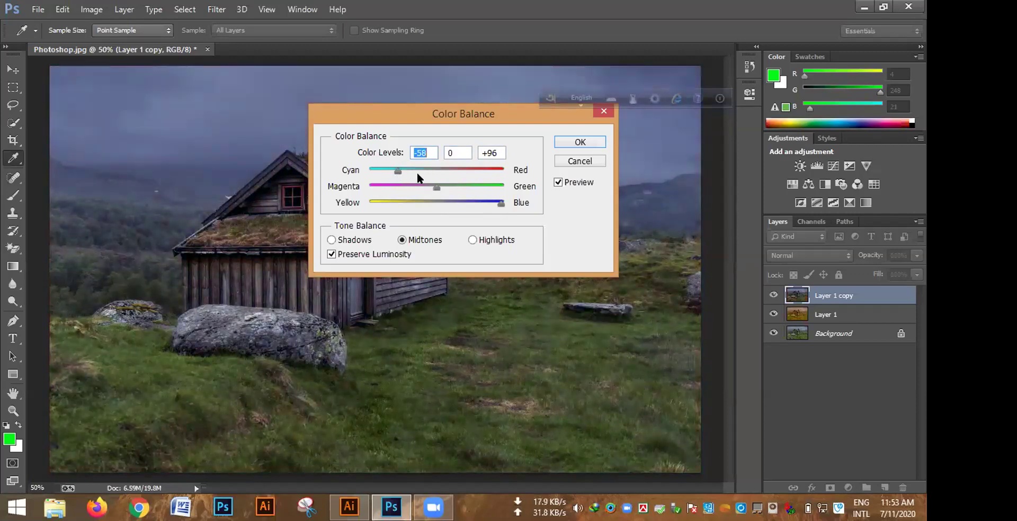
Try a +95 red midtone shift, then set cyan to -67 and apply the blue color balance.
left_click(466, 170)
left_click(500, 173)
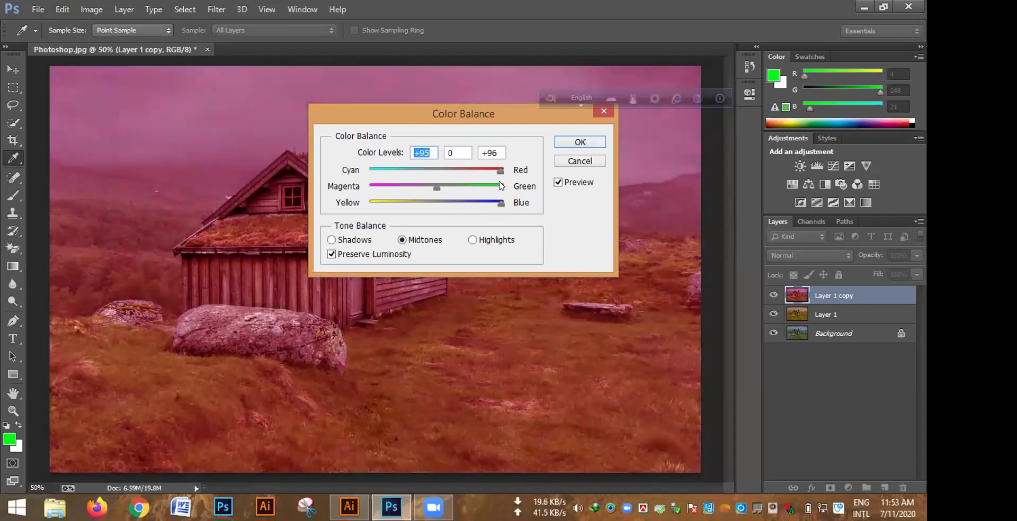
left_click(396, 171)
left_click(383, 171)
left_click(393, 171)
left_click_drag(393, 170, 392, 171)
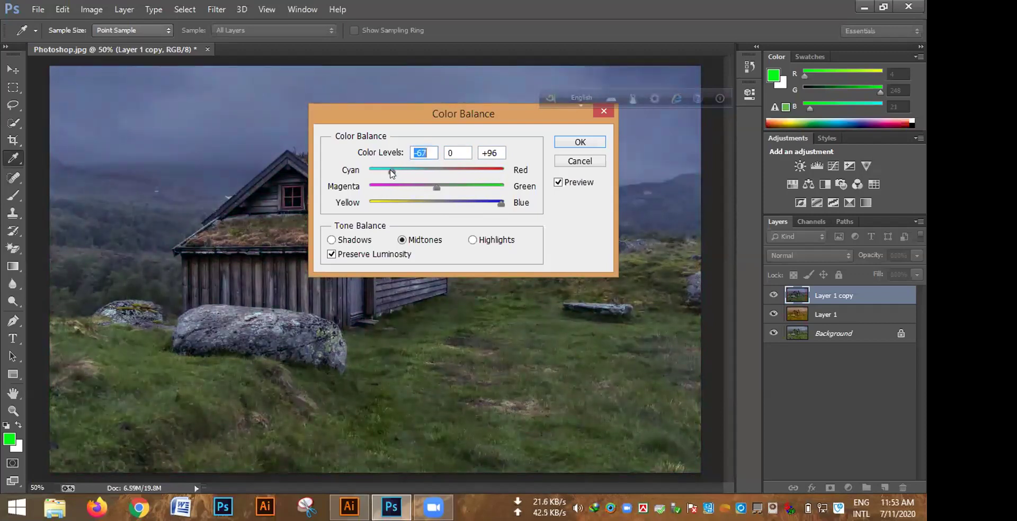
left_click(579, 143)
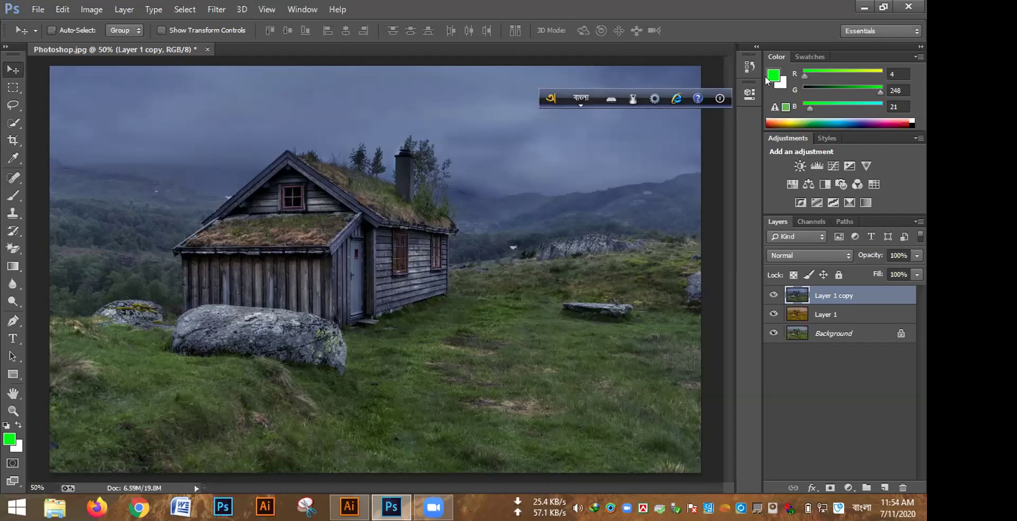
Darken Layer 1 copy with Brightness/Contrast, setting brightness to -150 and contrast to -37.
left_click(93, 9)
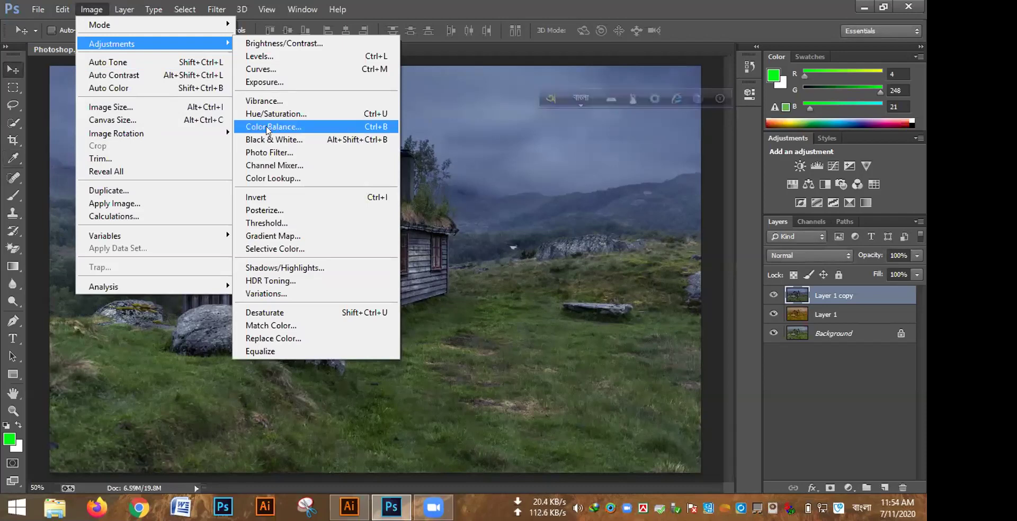
left_click(287, 46)
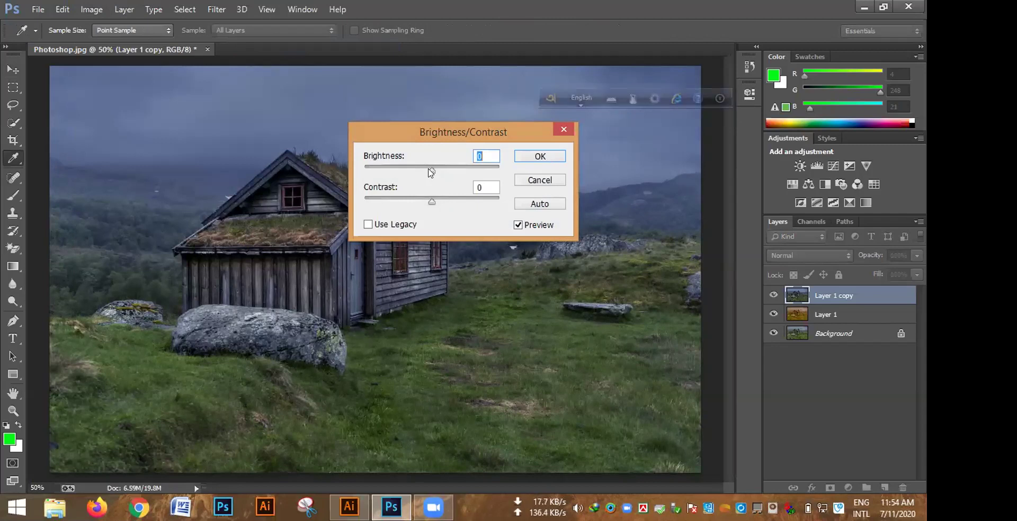
left_click_drag(440, 171, 457, 170)
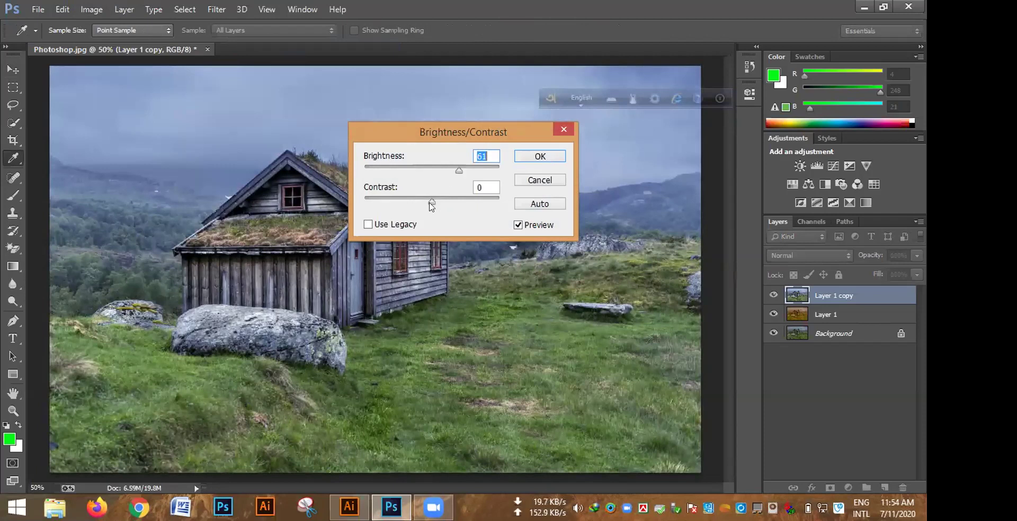
left_click_drag(431, 206, 387, 209)
left_click(396, 202)
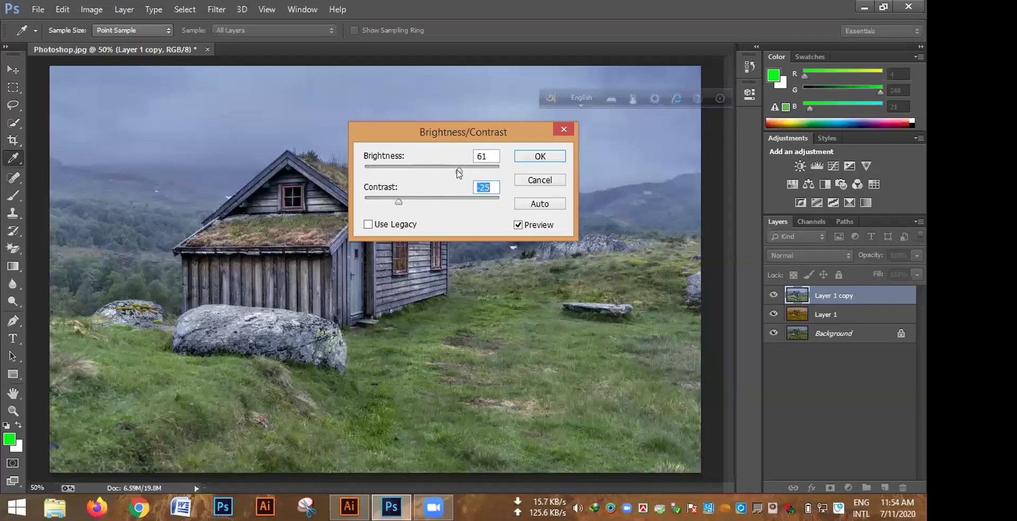
left_click_drag(459, 170, 376, 172)
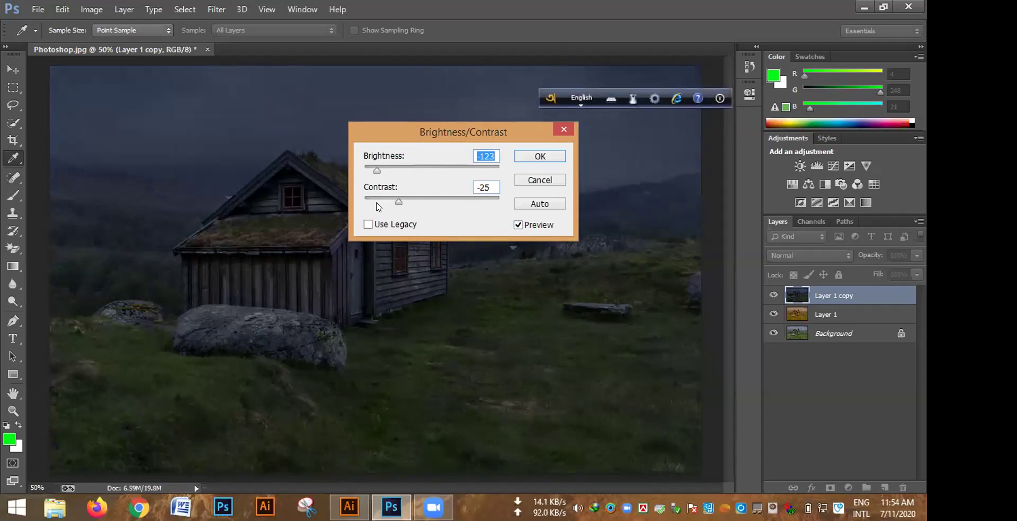
left_click_drag(398, 202, 393, 203)
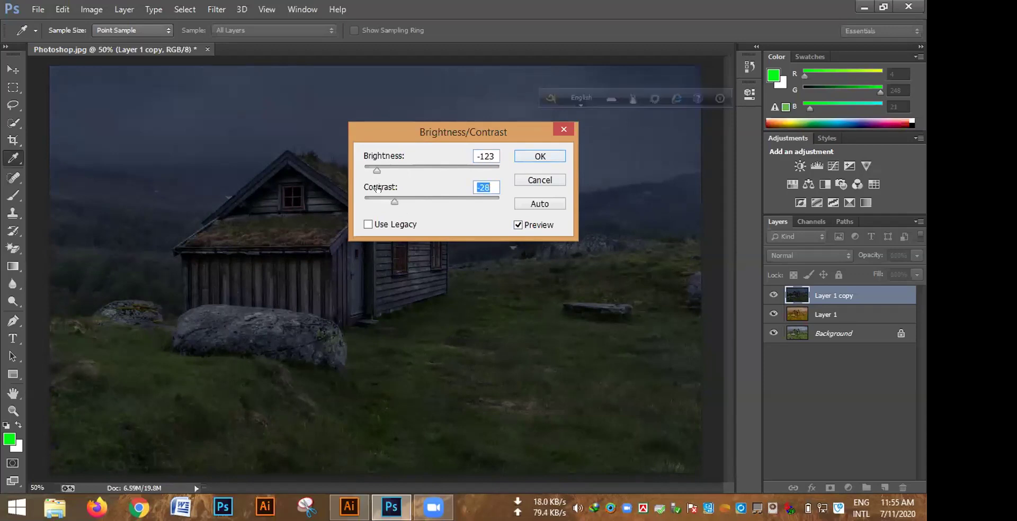
left_click_drag(377, 170, 356, 163)
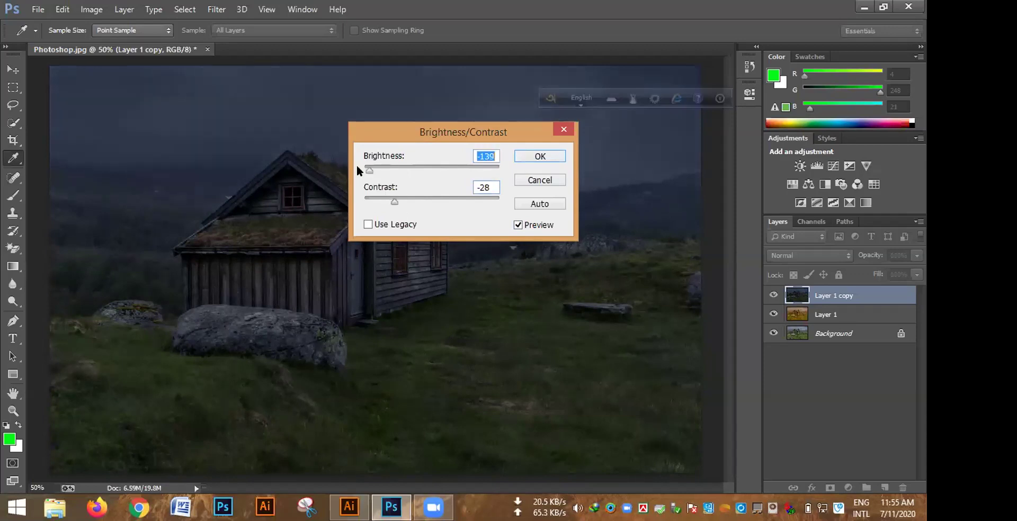
mouse_move(394, 202)
left_mouse_down()
mouse_move(364, 200)
mouse_move(383, 202)
left_mouse_up()
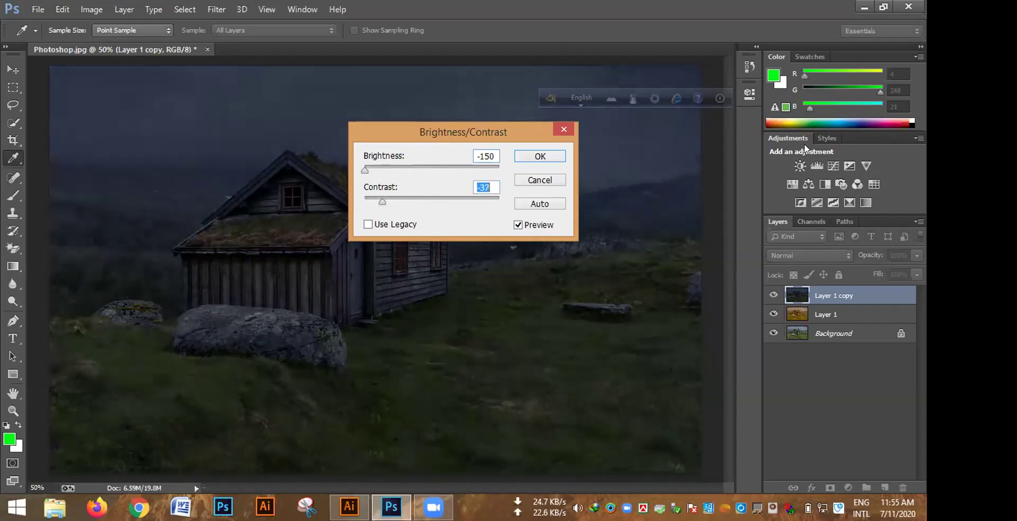
left_click(562, 156)
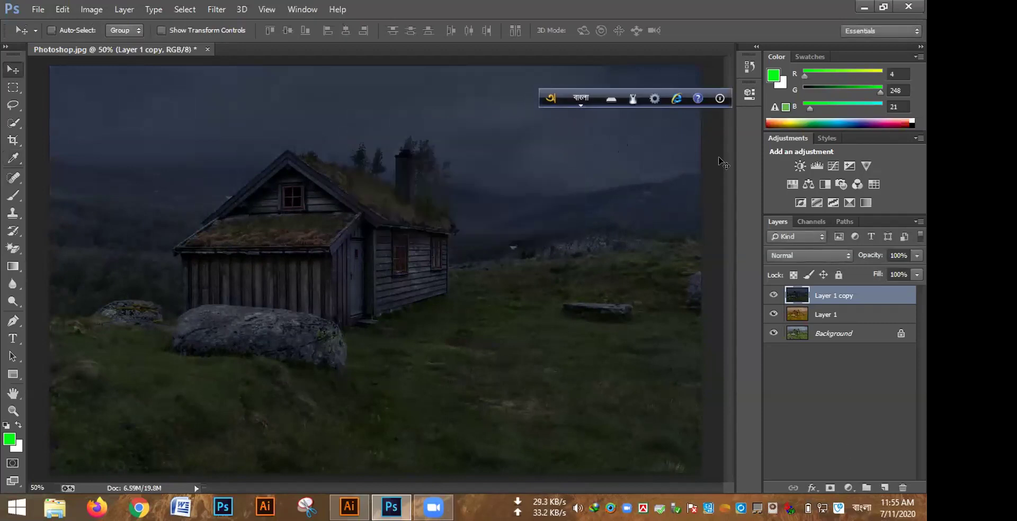
Put the darkened Layer 1 copy into a new group and add a white layer mask to the group.
left_click_drag(564, 90, 477, 83)
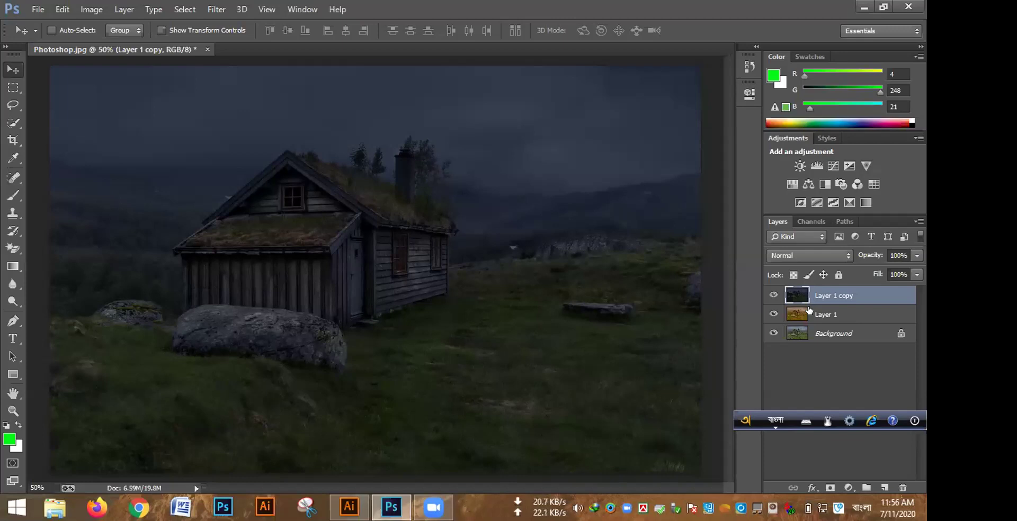
key("ctrl+g")
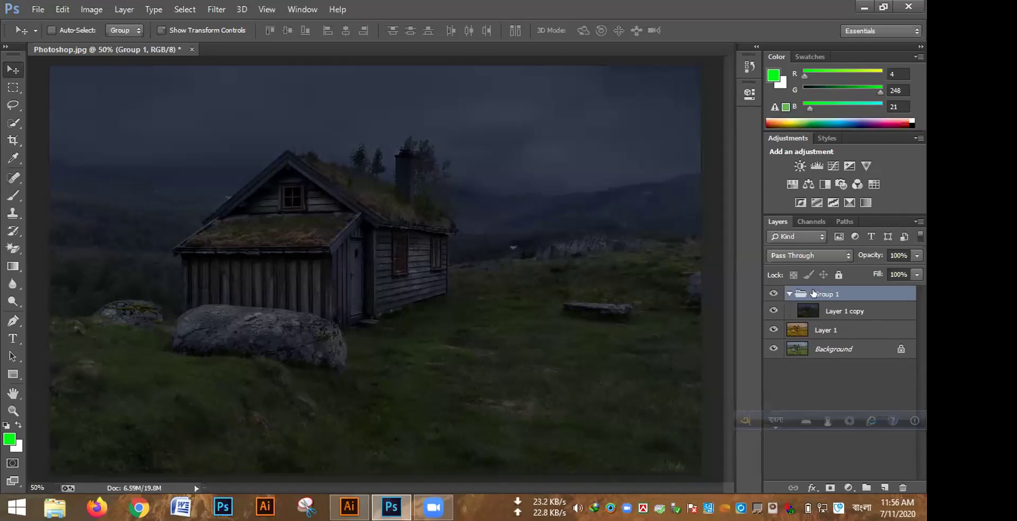
left_click(829, 487)
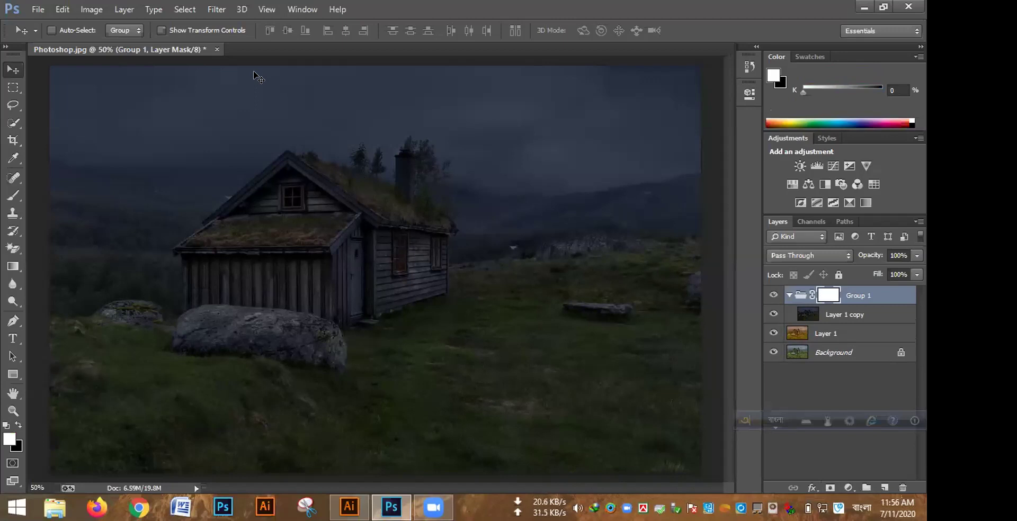
Make black the foreground color for the group mask and enlarge the Brush tool to 35 px.
left_click(18, 424)
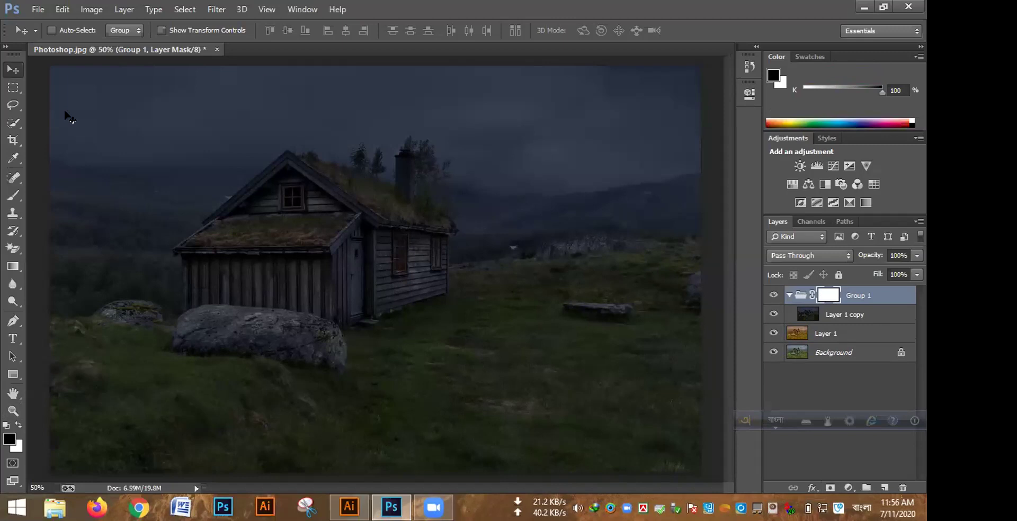
left_click(18, 124)
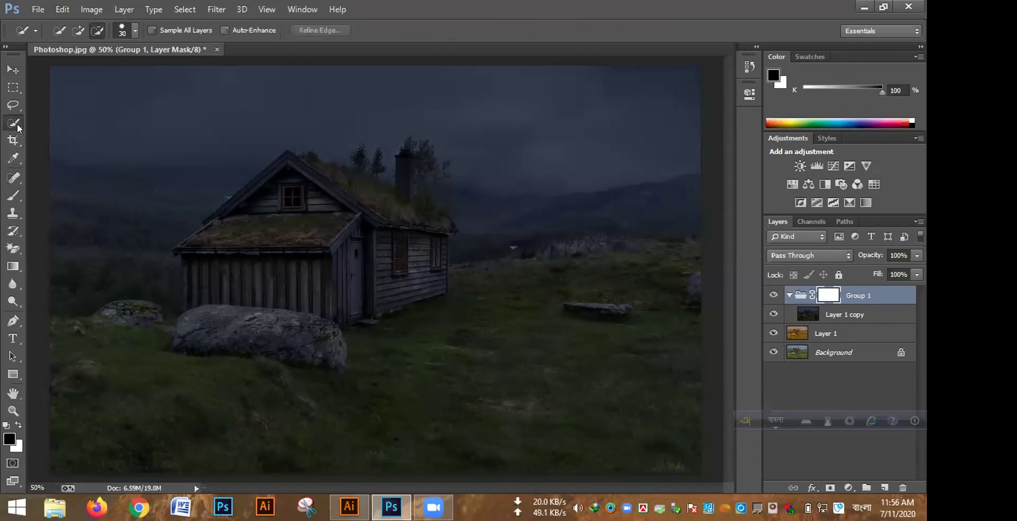
right_click(18, 125)
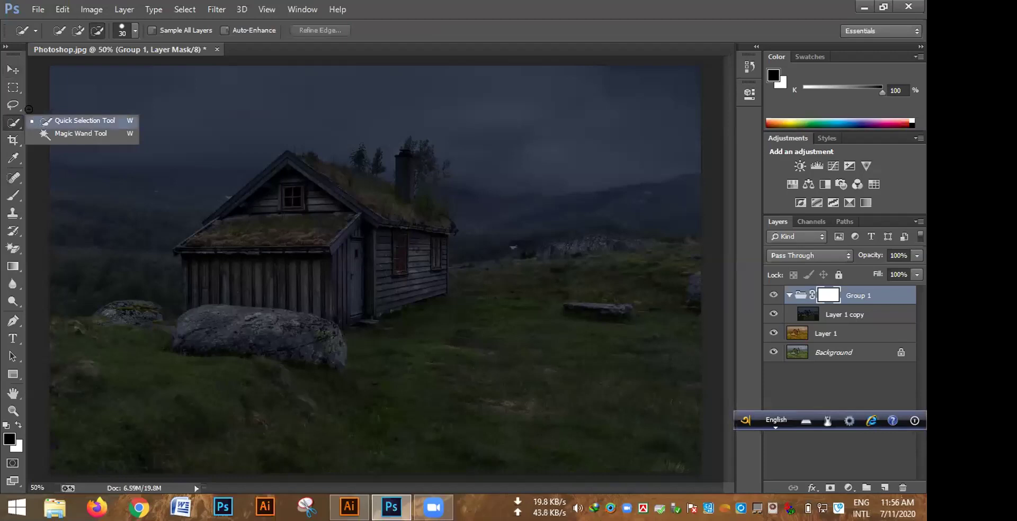
key("alt+shift")
left_click(18, 230)
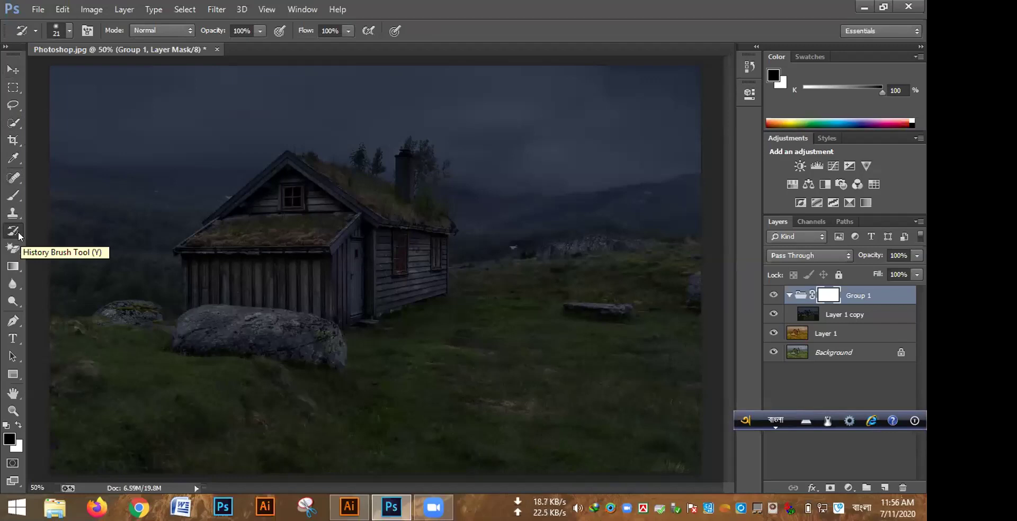
left_click(14, 195)
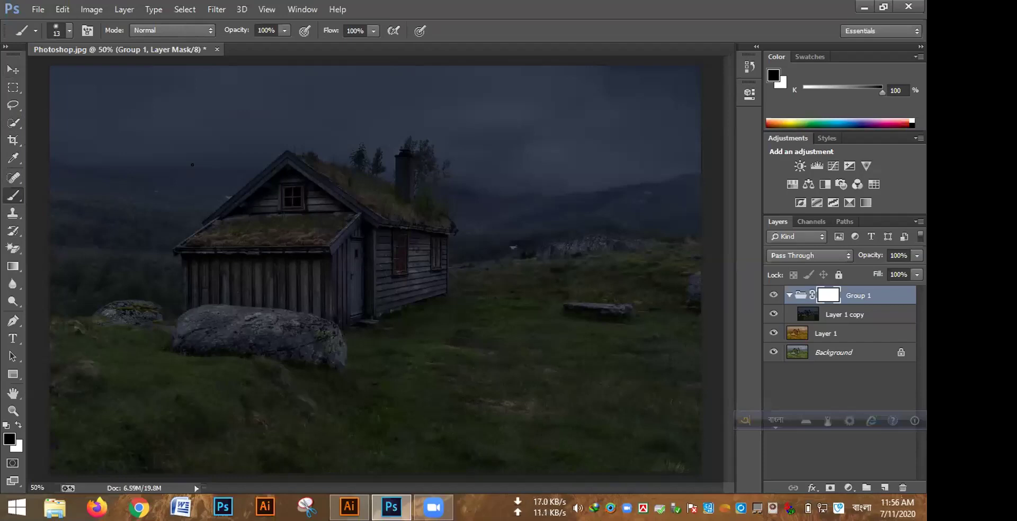
key("bracketright")
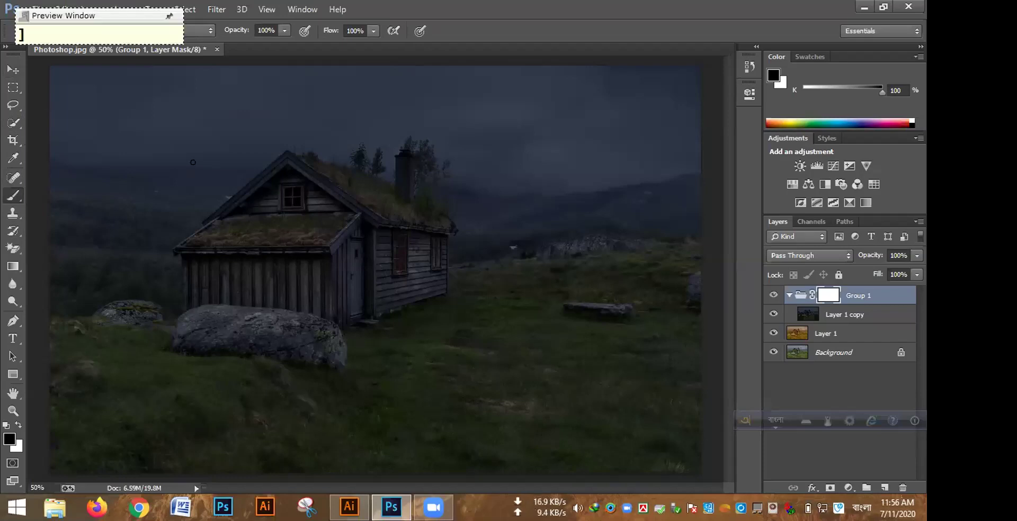
key("bracketright")
key("bracketright")
key("bracketright")
key("bracketright")
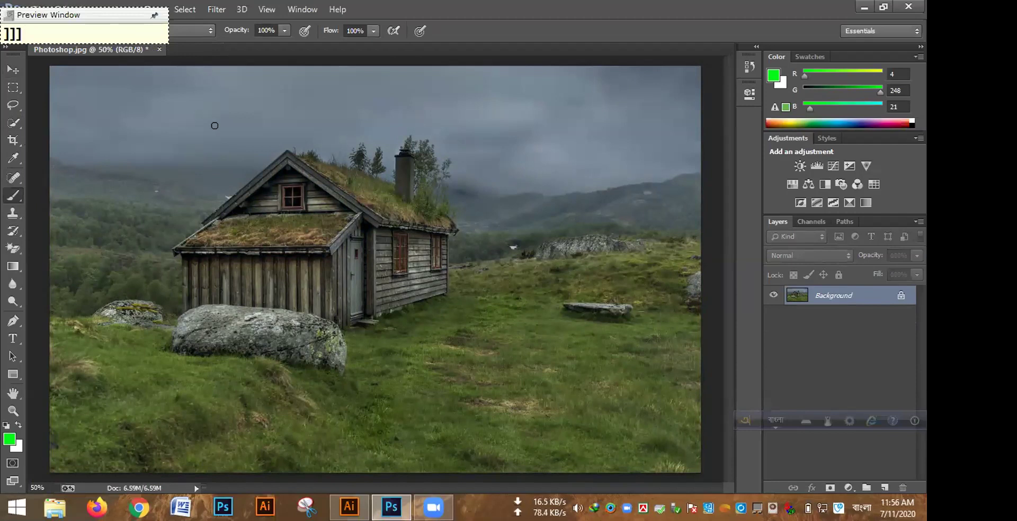
Switch the Avro keyboard input mode from Bangla to English.
left_click(777, 422)
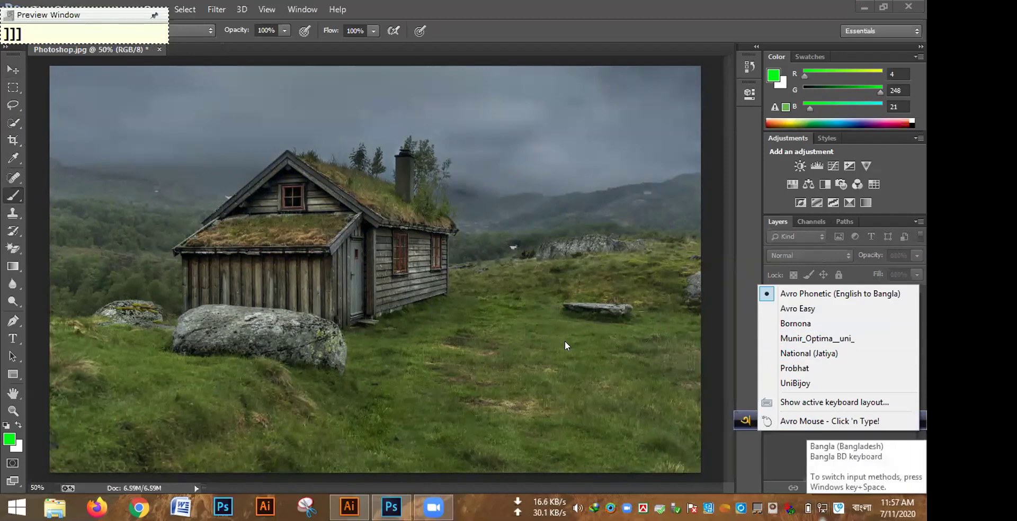
left_click(734, 437)
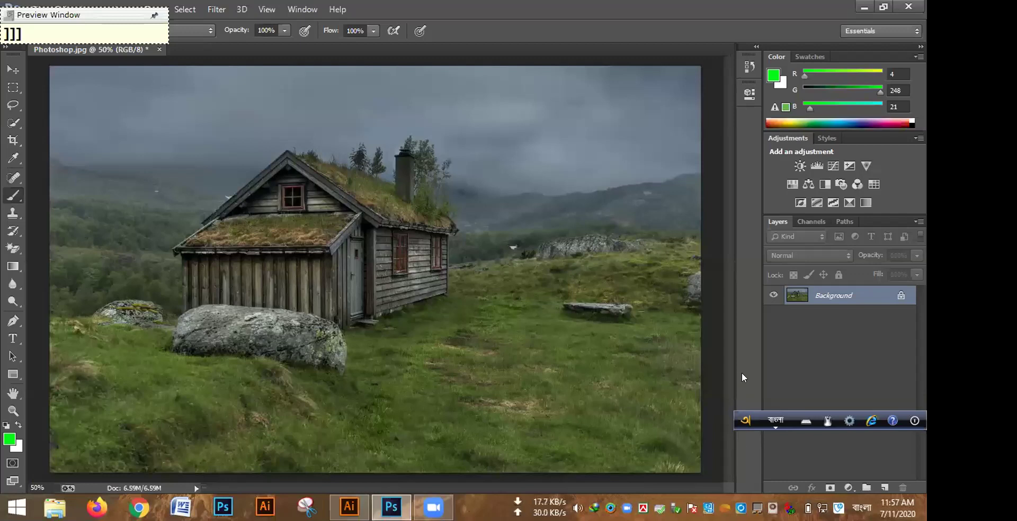
left_click(773, 418)
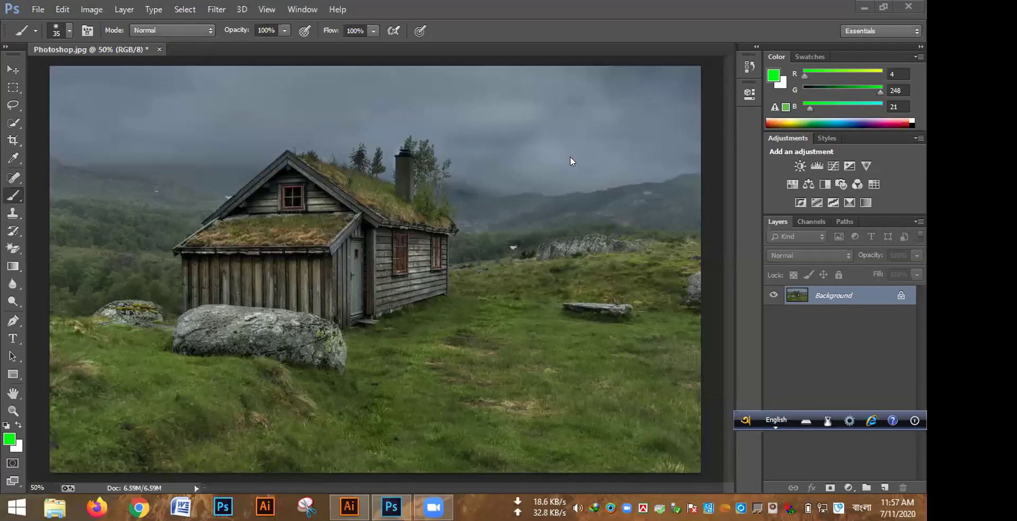
Restore the deleted layers by reverting the document history to the Add Layer Mask state.
left_click(748, 66)
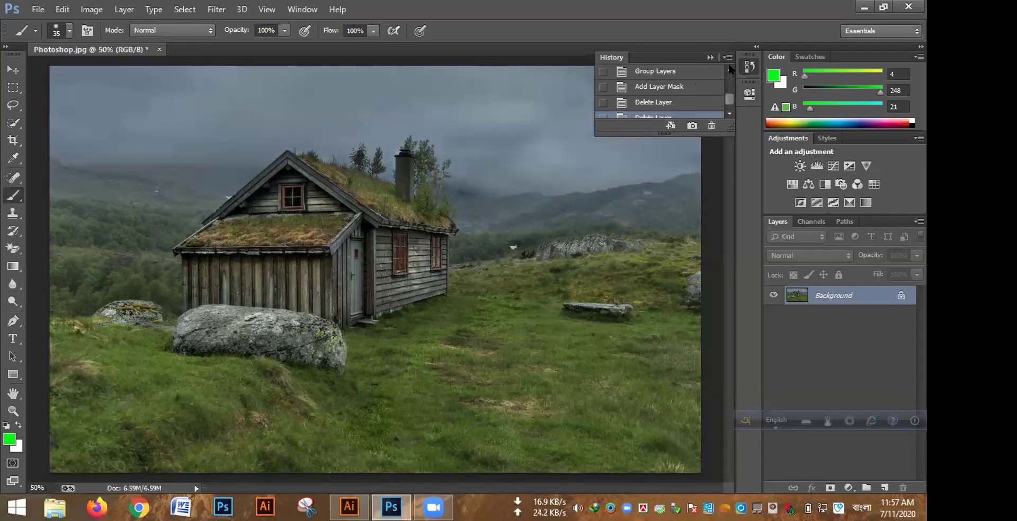
scroll(727, 62, "up", 1)
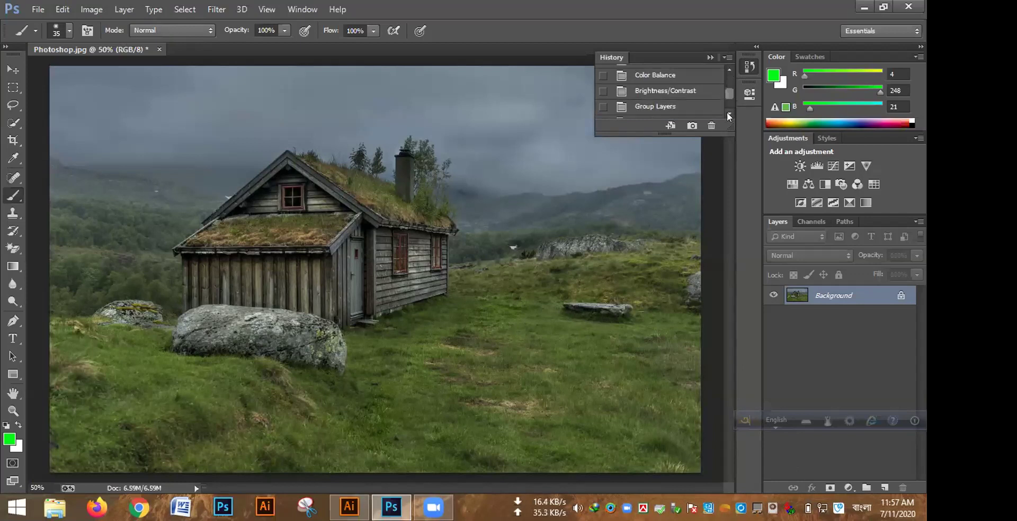
left_click_drag(659, 132, 659, 317)
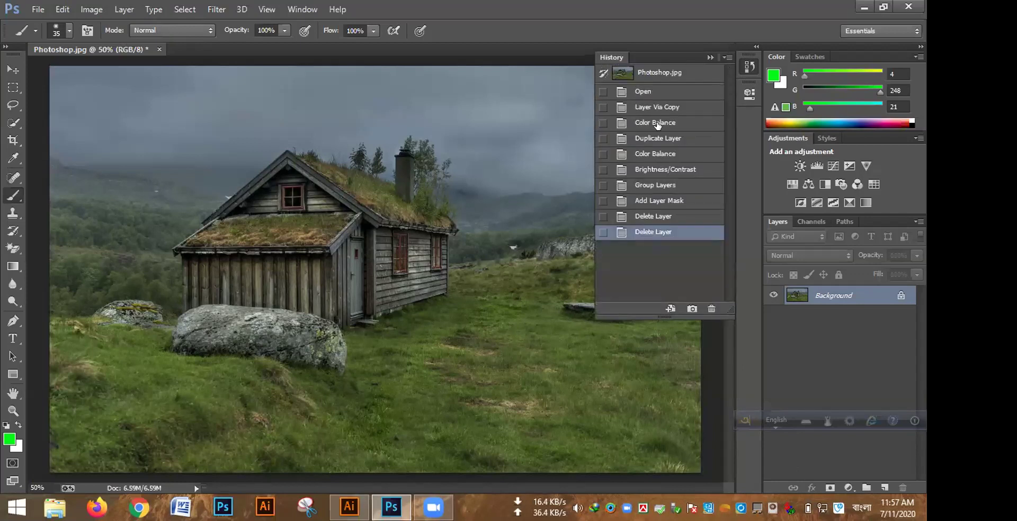
left_click(657, 184)
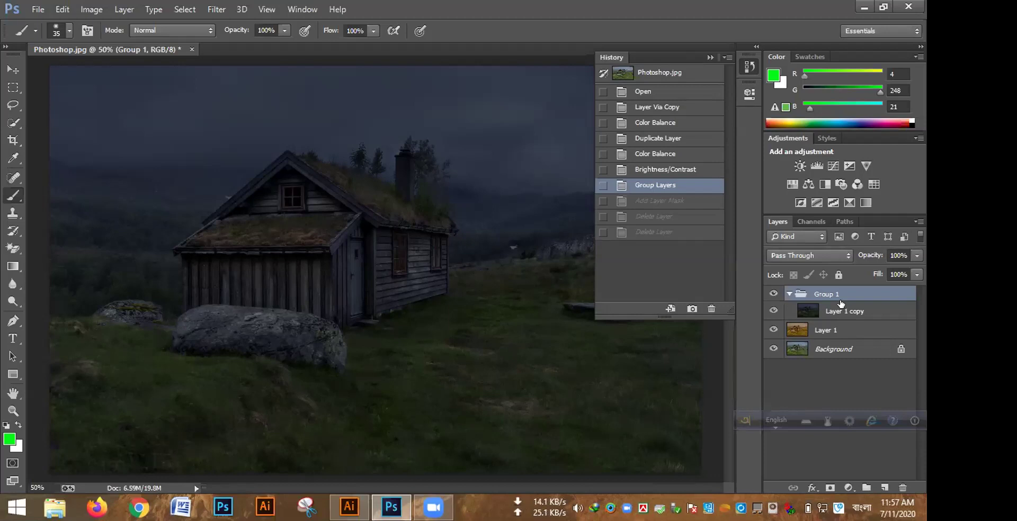
left_click(659, 200)
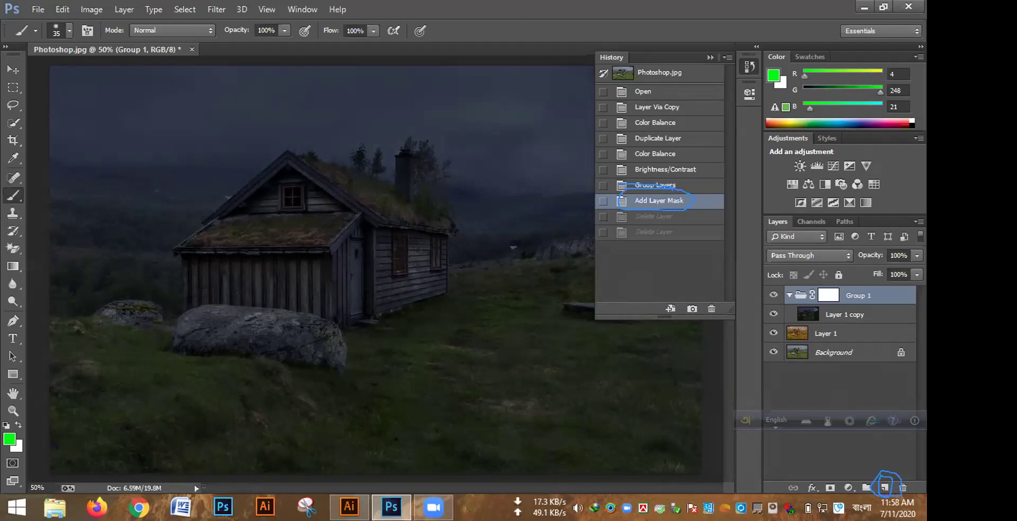
Add a new empty layer inside Group 1 and exit the Avro Keyboard utility.
left_click(885, 486)
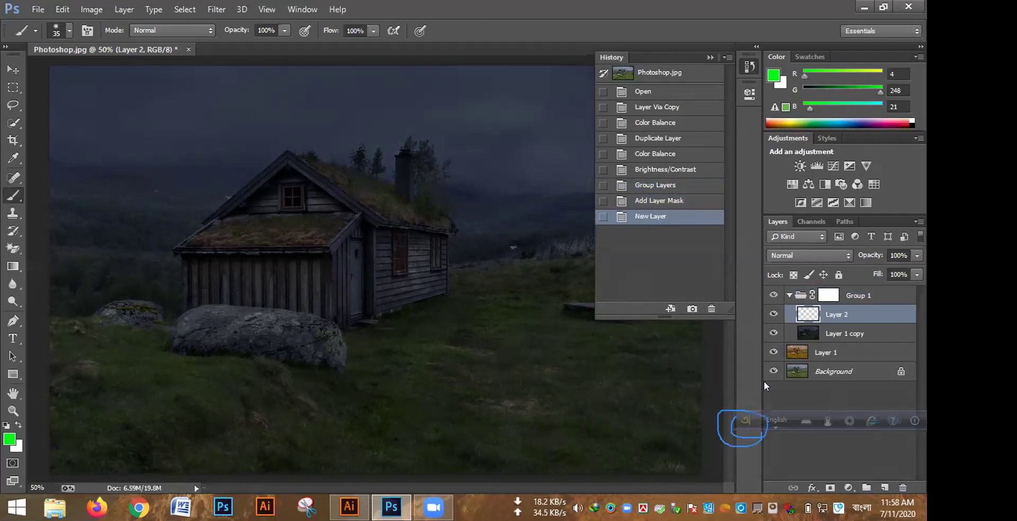
left_click(746, 422)
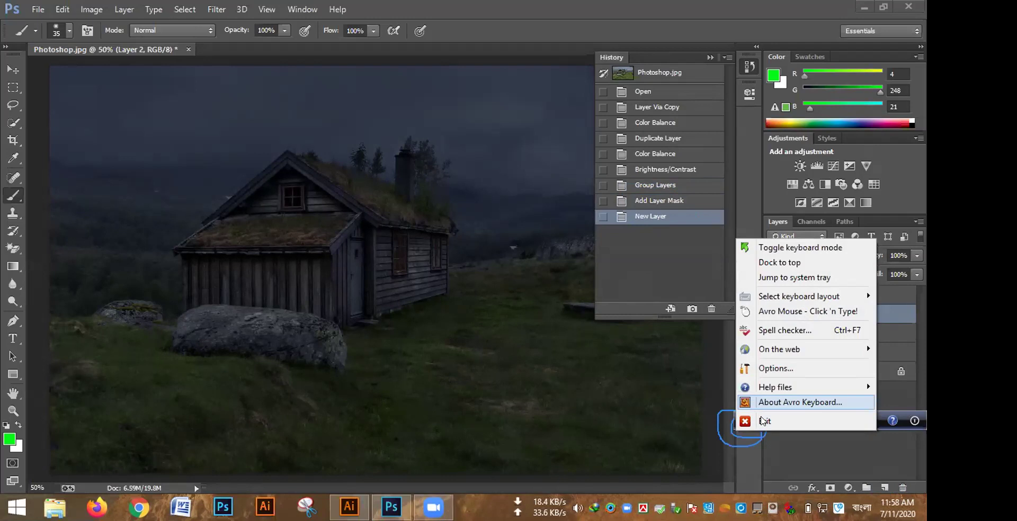
left_click(756, 419)
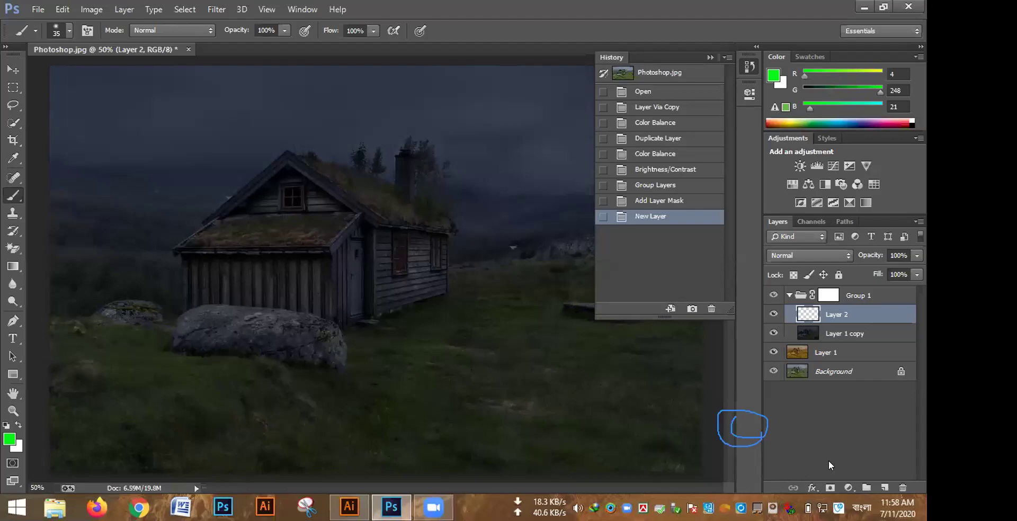
Move the new empty Layer 2 out of Group 1 to the top of the layer stack, directly above the group.
mouse_move(843, 309)
left_mouse_down()
mouse_move(824, 320)
mouse_move(828, 286)
left_mouse_up()
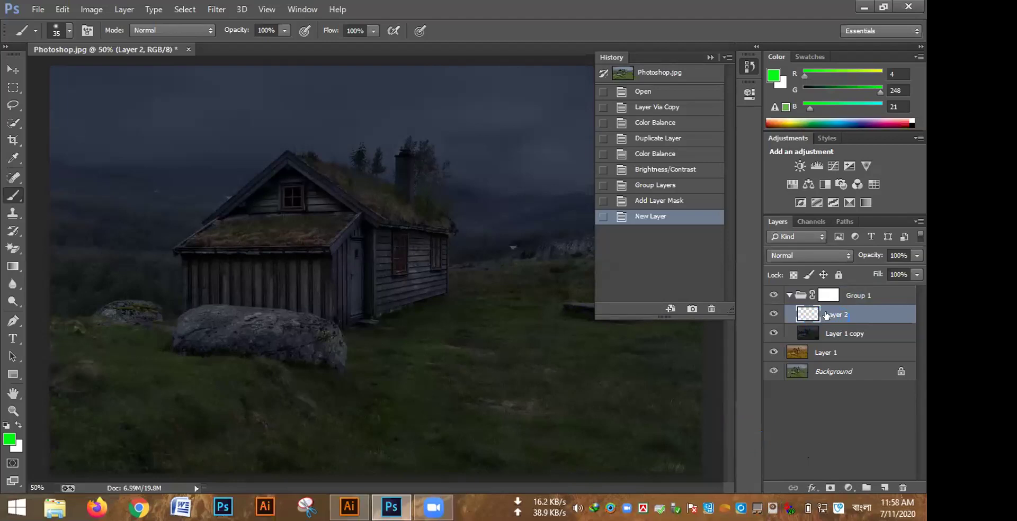
mouse_move(823, 320)
left_mouse_down()
mouse_move(823, 243)
mouse_move(812, 335)
left_mouse_up()
left_click_drag(830, 315, 829, 265)
mouse_move(806, 316)
left_mouse_down()
mouse_move(797, 271)
mouse_move(802, 333)
left_mouse_up()
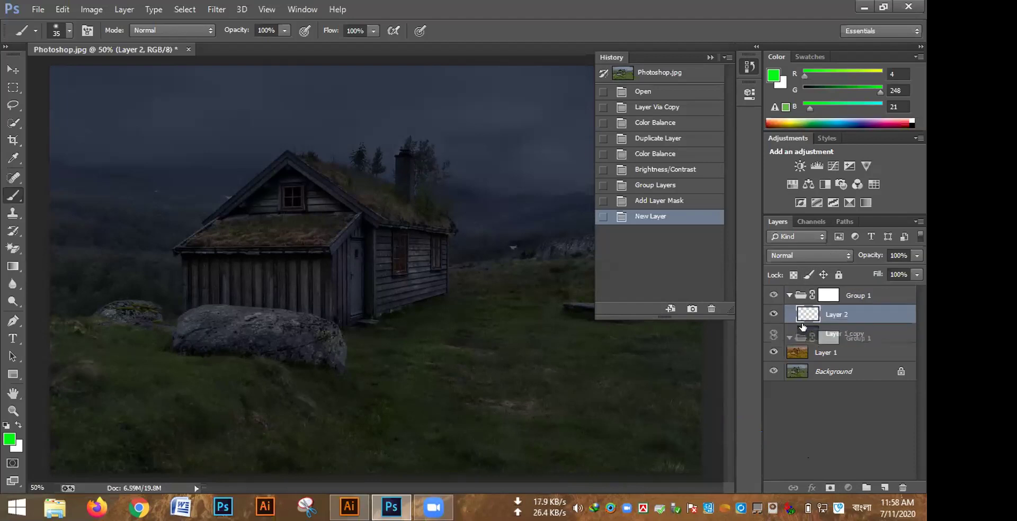
left_click_drag(800, 294, 802, 325)
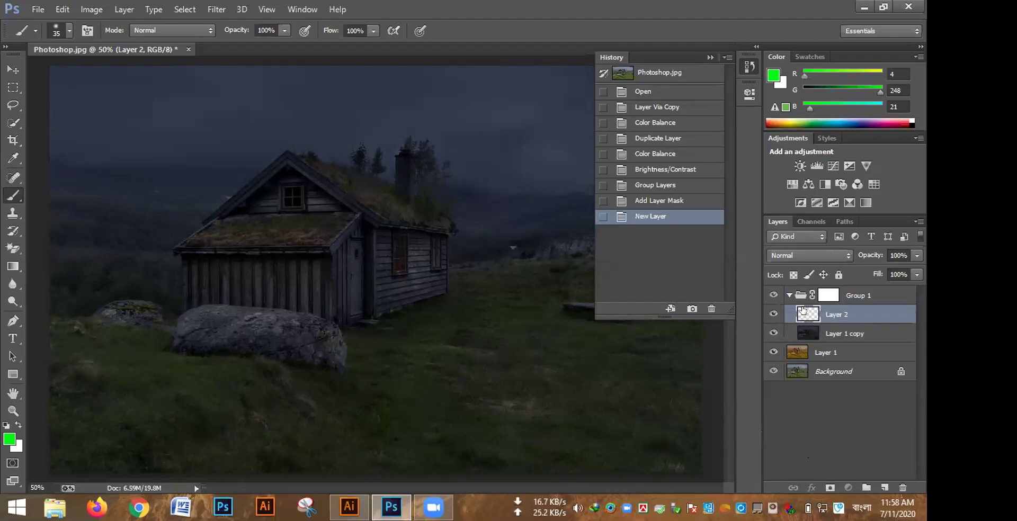
left_click_drag(801, 293, 808, 390)
left_click_drag(863, 290, 869, 379)
left_click_drag(820, 290, 836, 295)
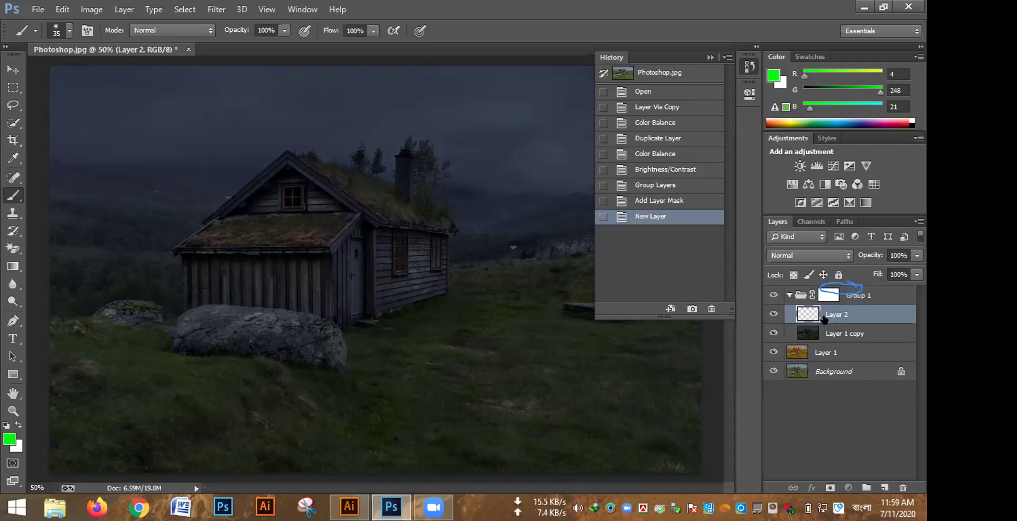
left_click_drag(824, 318, 827, 288)
left_click_drag(829, 312, 819, 291)
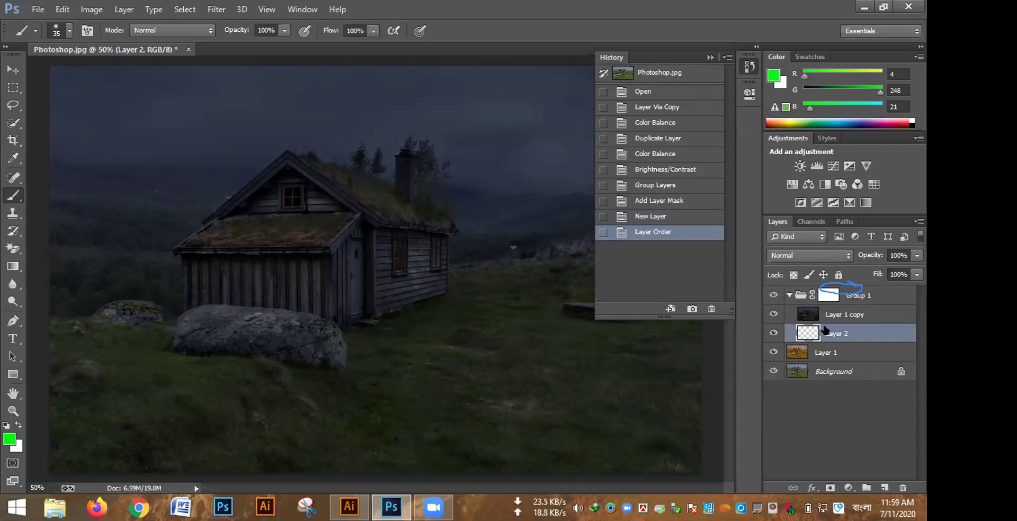
left_click_drag(824, 333, 812, 286)
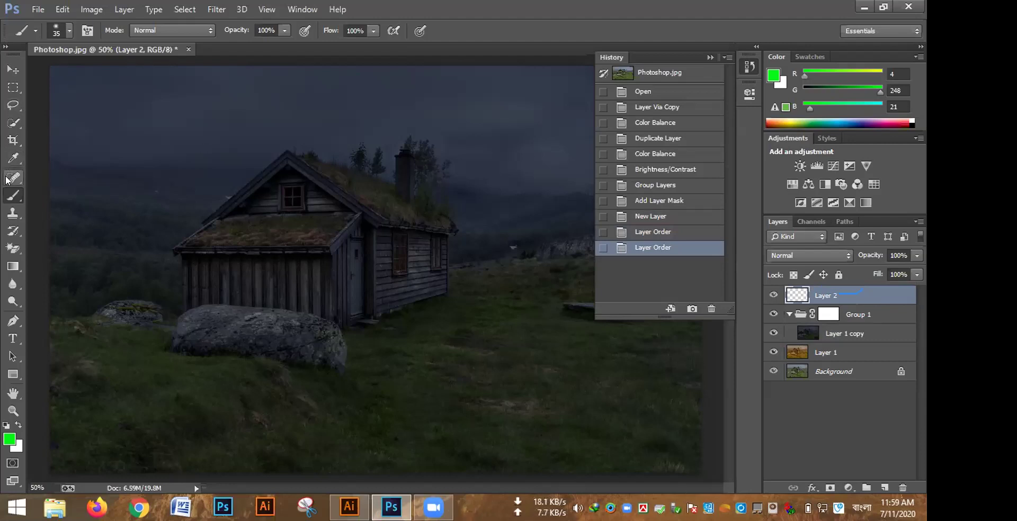
Trace the cabin's small gable window with the Pen tool as a closed four-point path.
key("p")
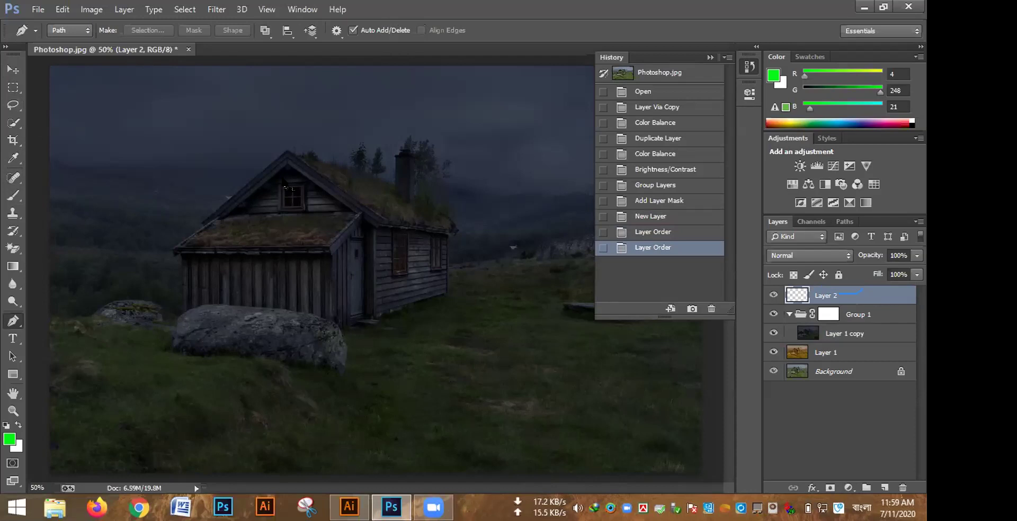
key("ctrl+plus")
key("ctrl+plus")
key("ctrl+plus")
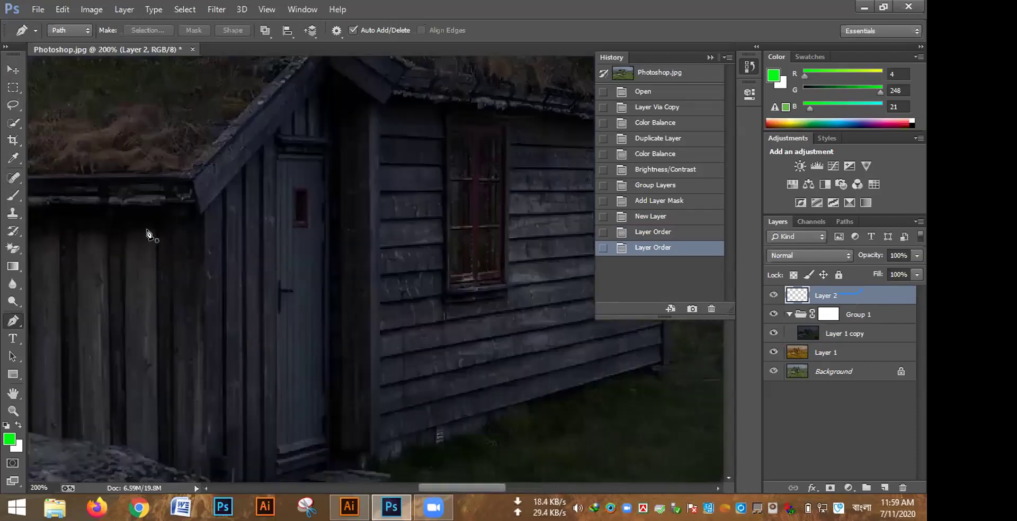
scroll(223, 389, "up", 5)
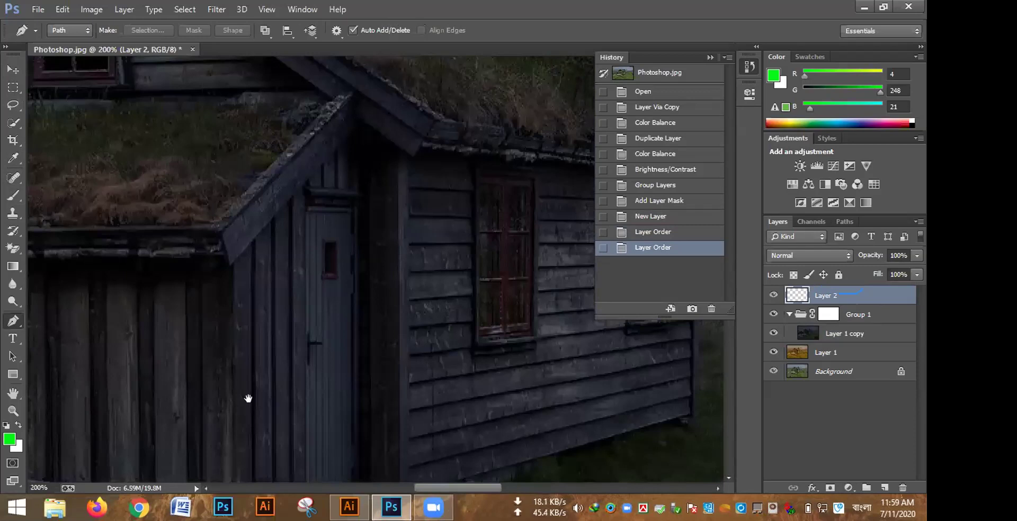
scroll(244, 225, "up", 4)
scroll(244, 225, "left", 3)
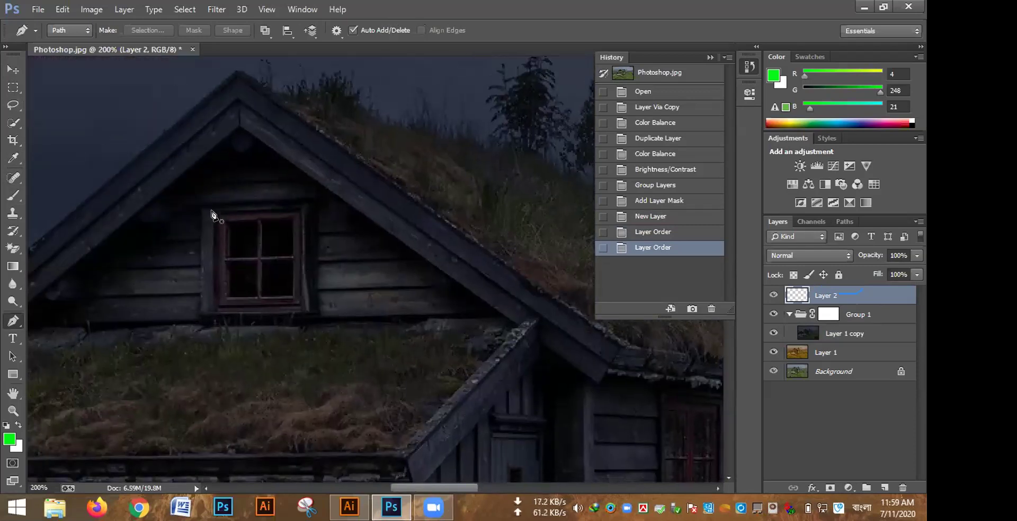
left_click(214, 212)
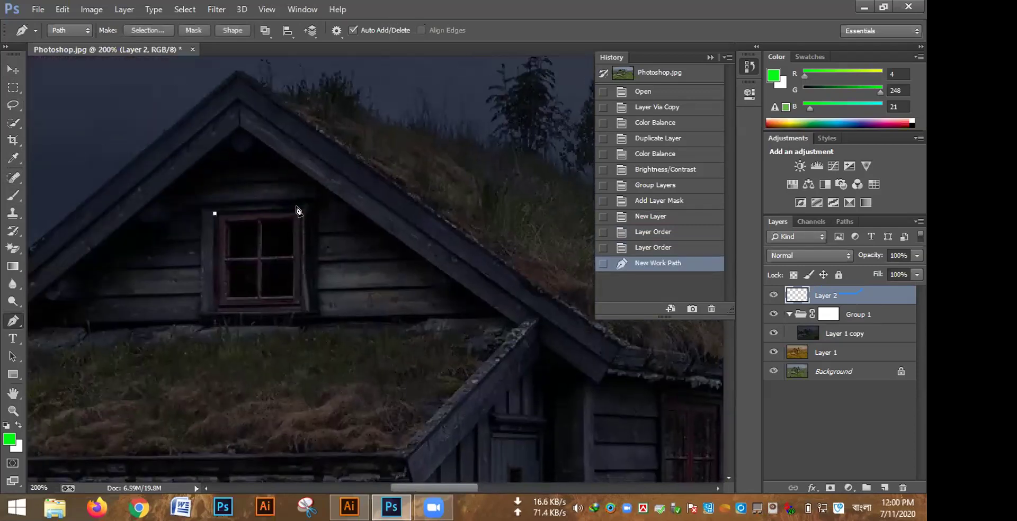
left_click(301, 211)
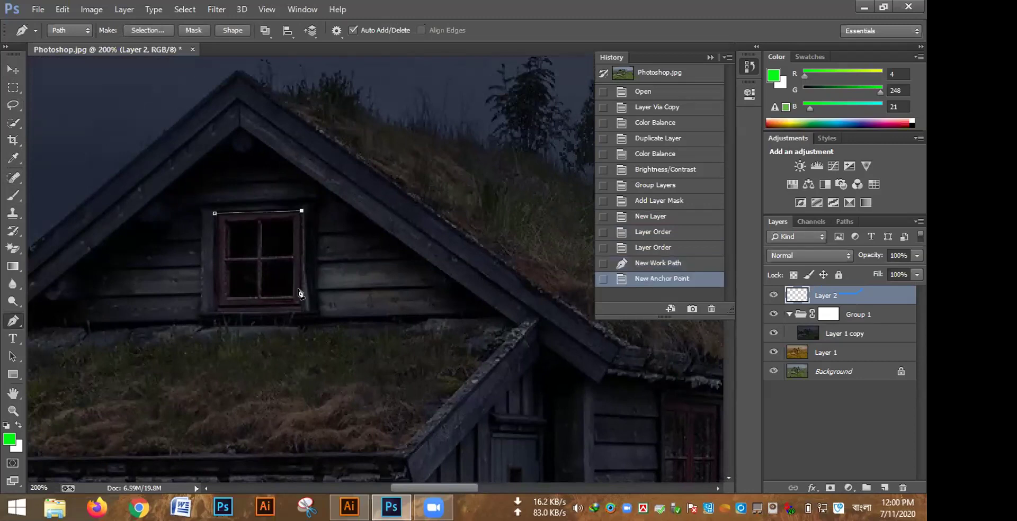
left_click(301, 306)
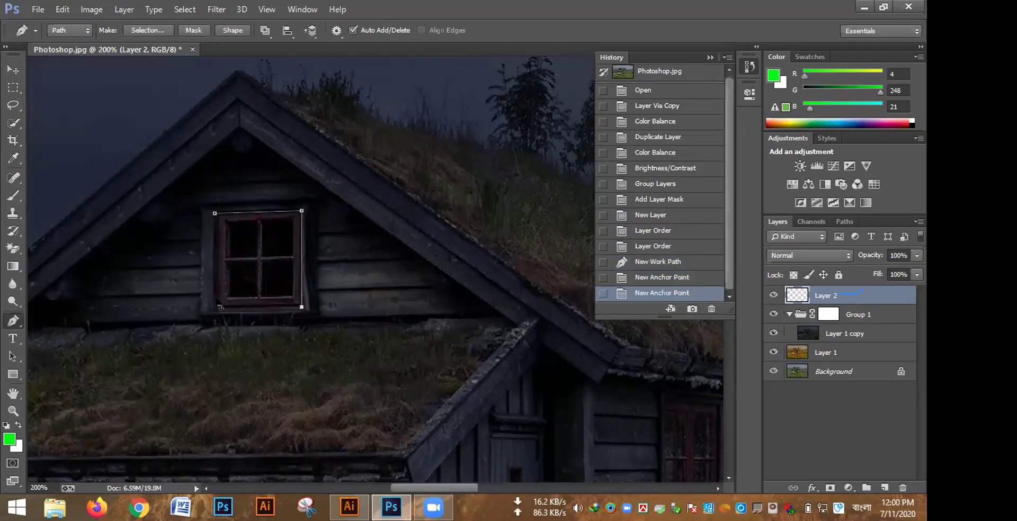
left_click(218, 309)
left_click(215, 214)
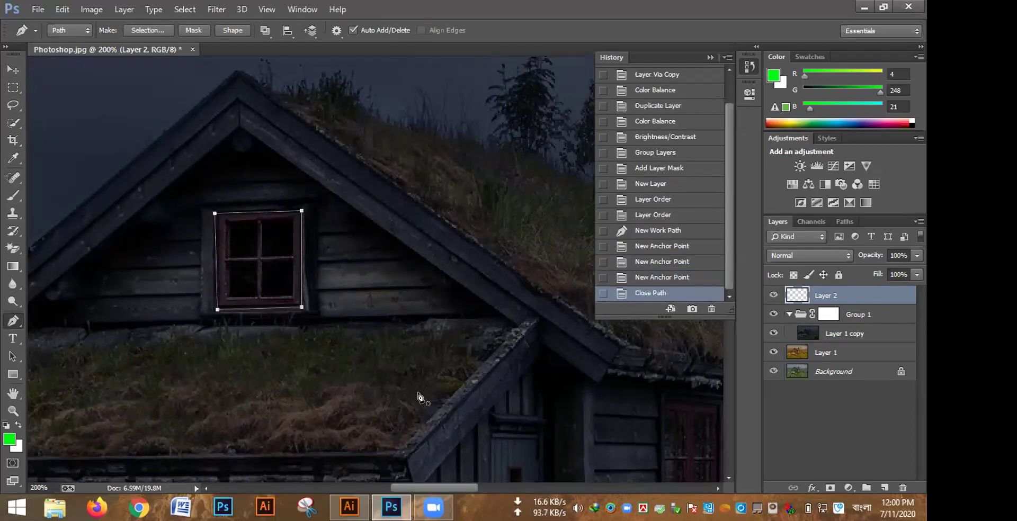
Trace the larger window on the cabin's side wall with the Pen tool as a closed four-point path.
left_click_drag(385, 298, 397, 147)
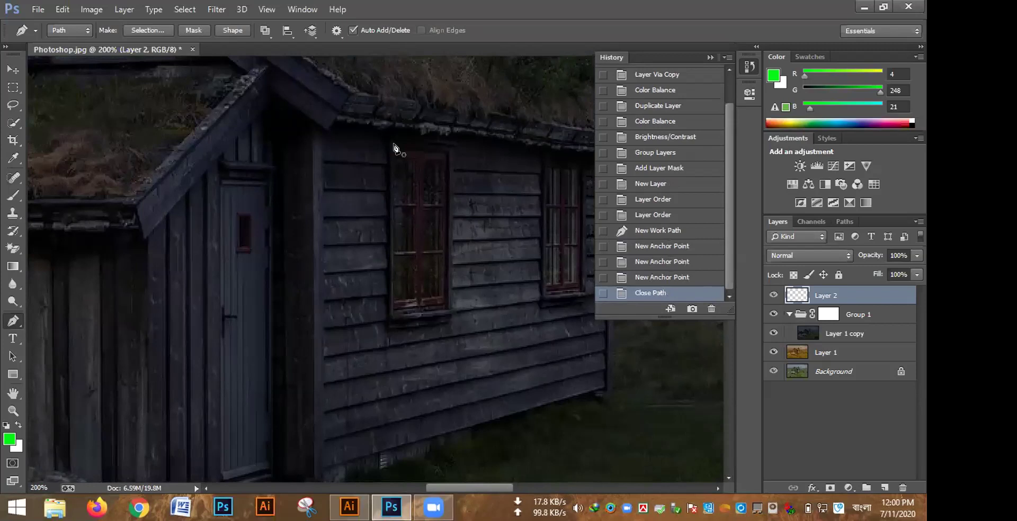
left_click(395, 145)
left_click(448, 153)
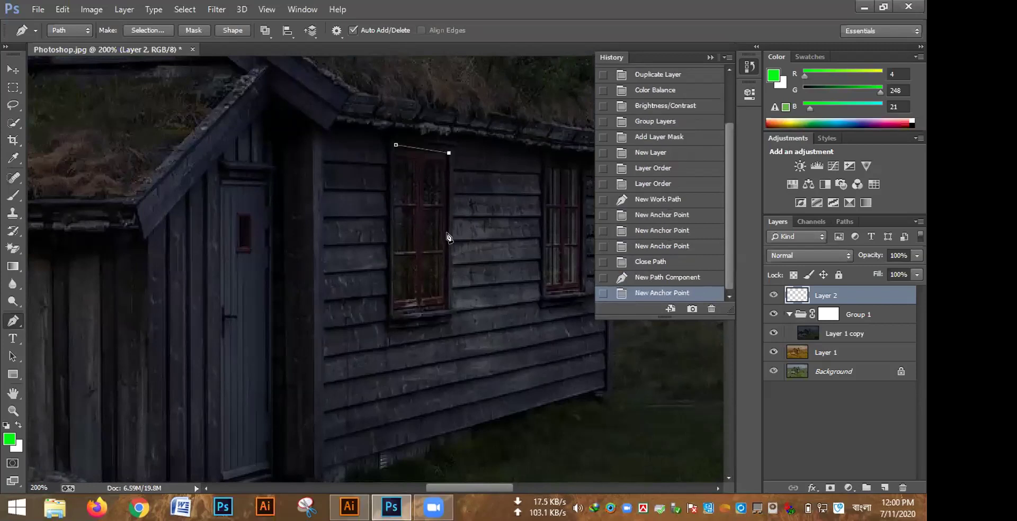
left_click(447, 309)
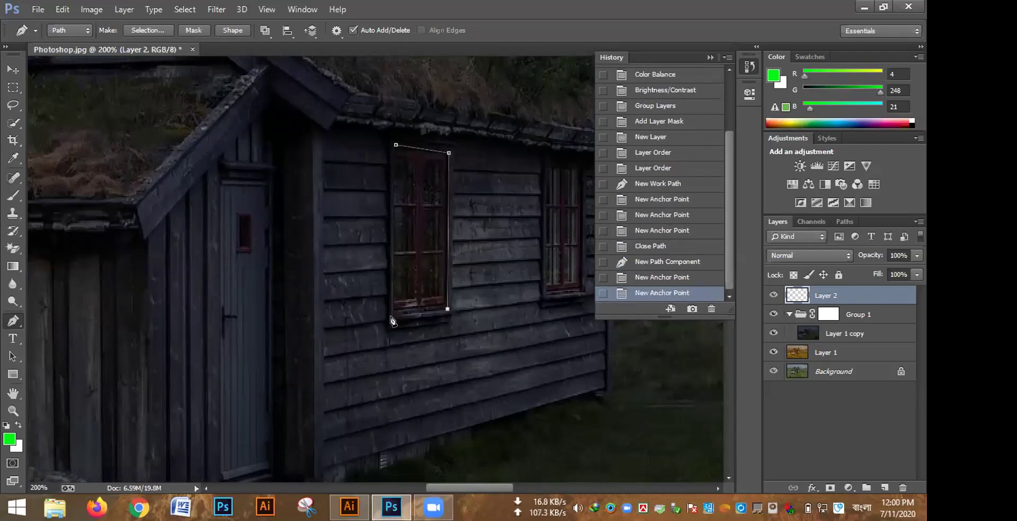
left_click(393, 317)
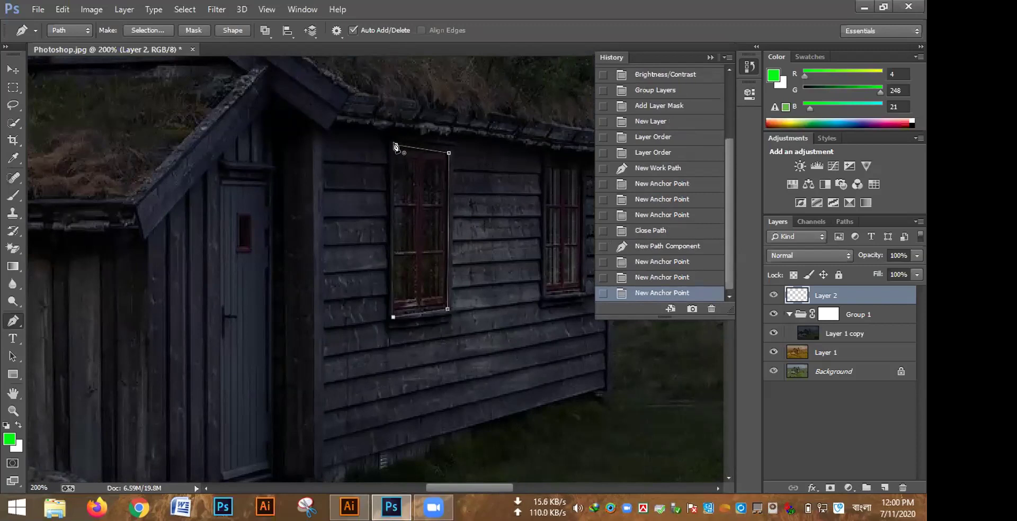
left_click(395, 145)
Trace the narrow far window on the side wall as a closed four-point path, reverting the stray extra anchor point before closing it.
left_click_drag(549, 245, 428, 227)
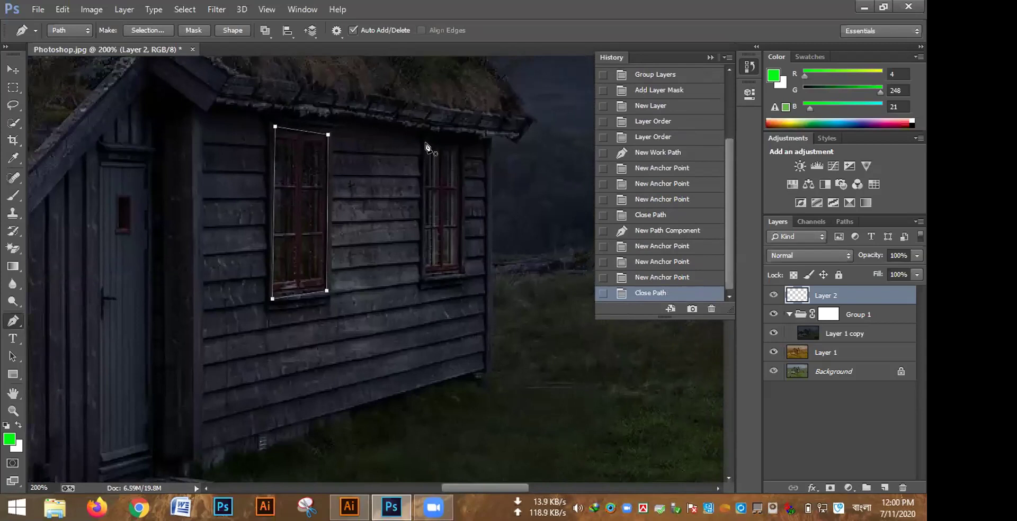
left_click(426, 144)
left_click(459, 144)
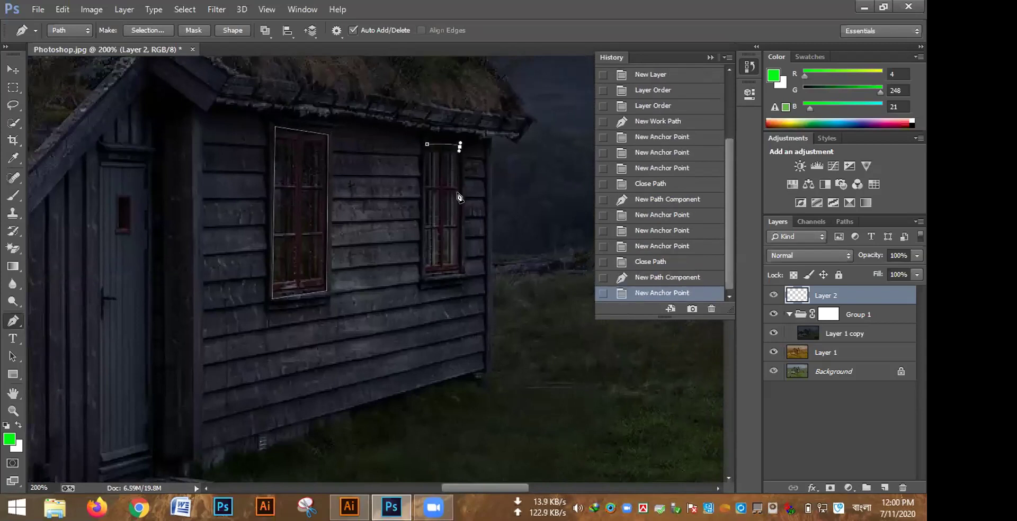
left_click(461, 271)
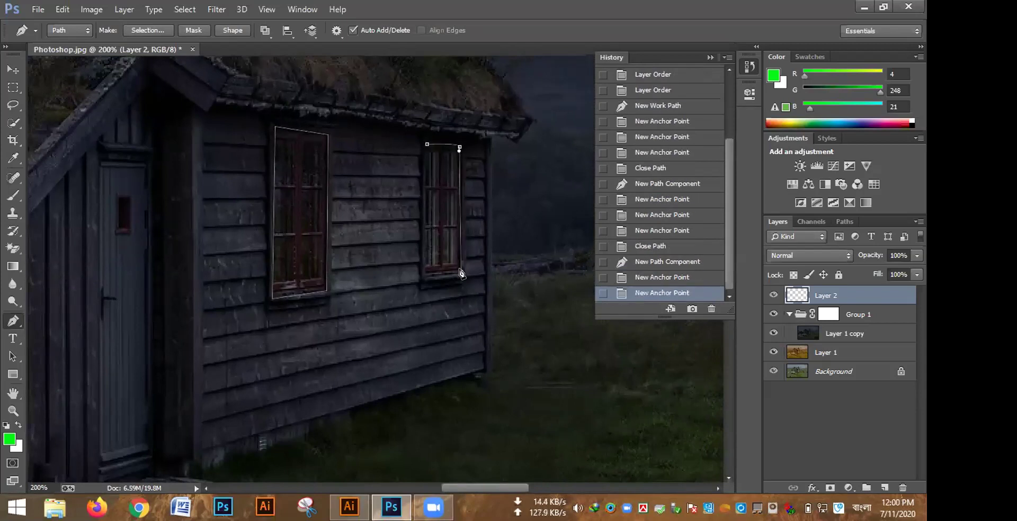
left_click(427, 274)
left_click(429, 149)
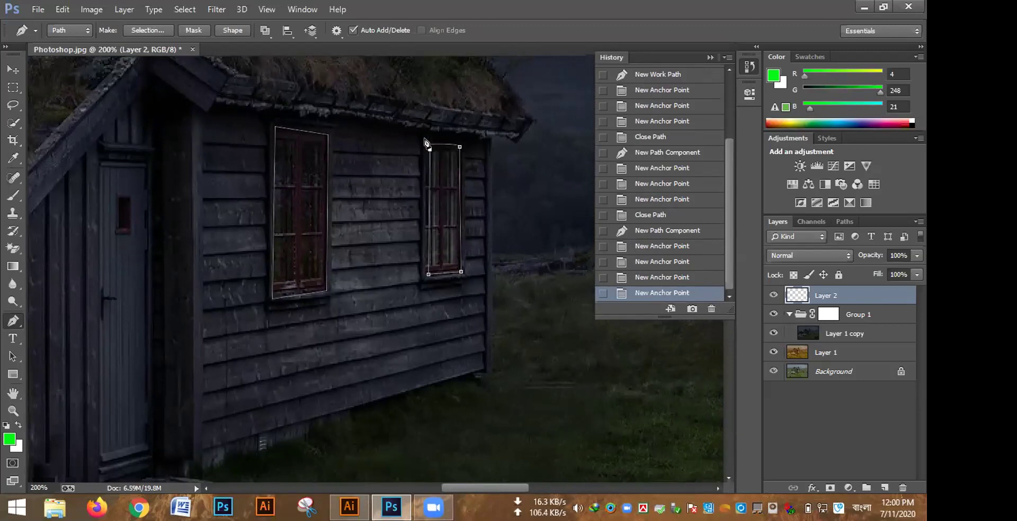
left_click(645, 276)
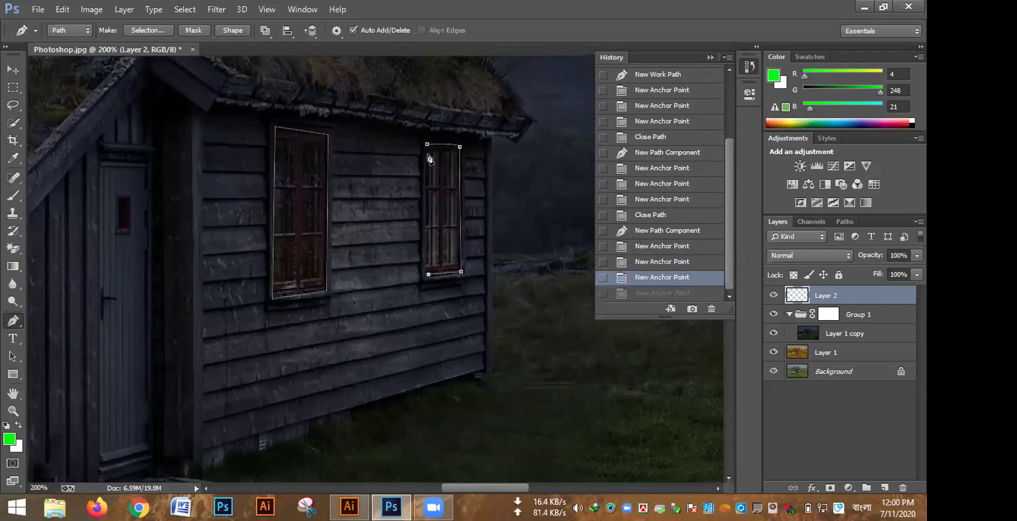
left_click(427, 144)
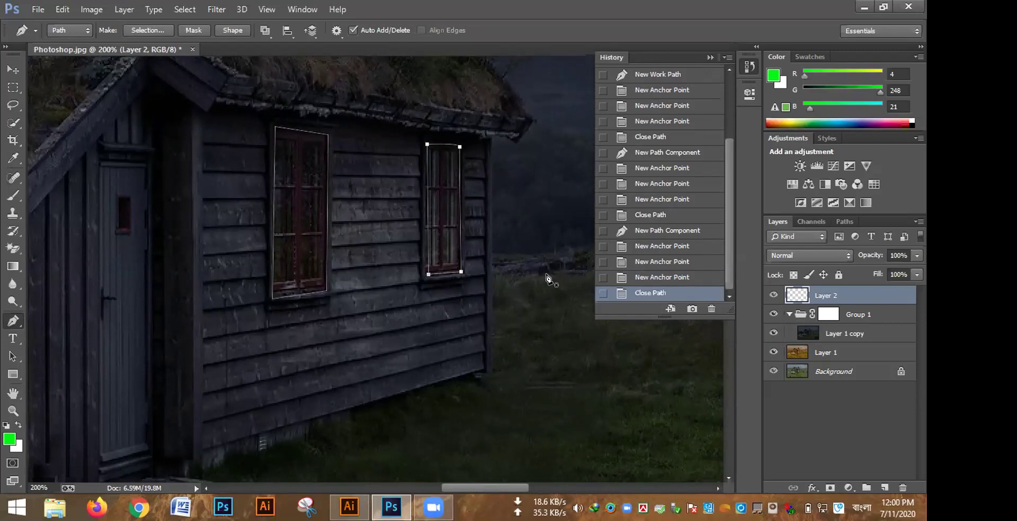
Convert the three window paths into a selection and paint inside it with black on Group 1's mask using a soft 35 px brush.
key("ctrl+Return")
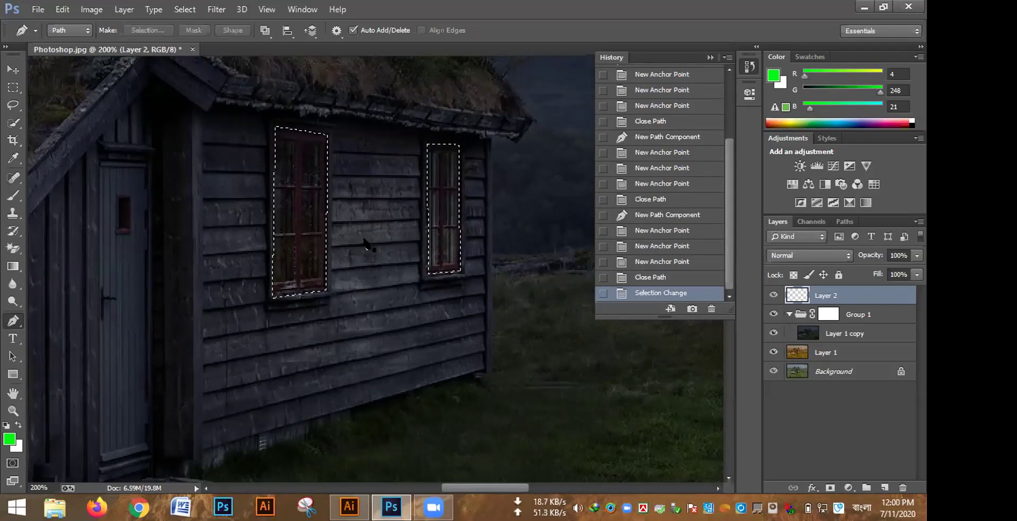
key("ctrl+minus")
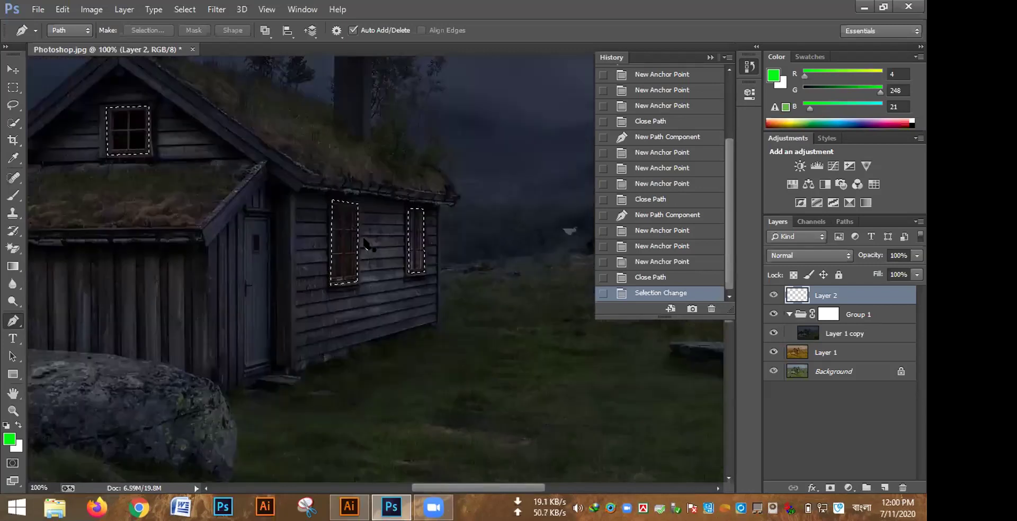
double_click(822, 314)
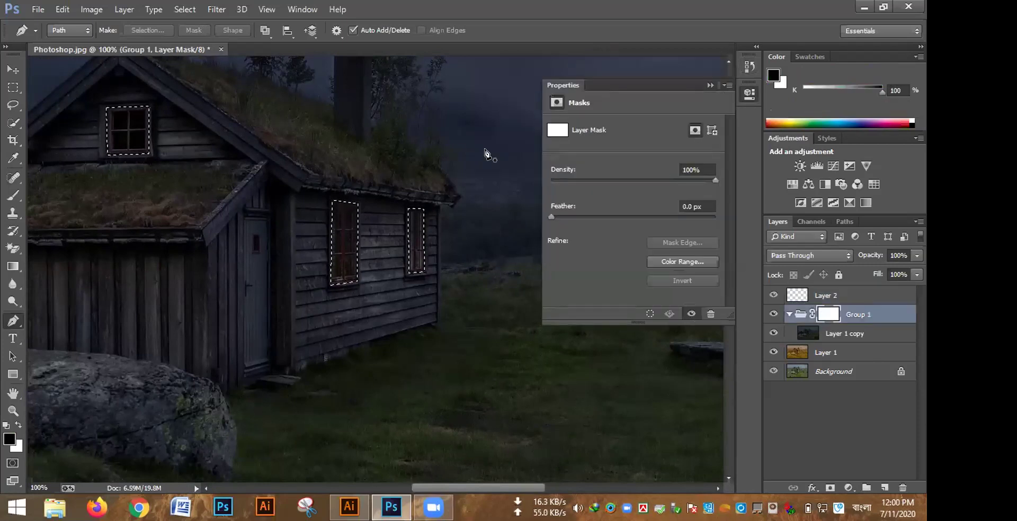
left_click(13, 195)
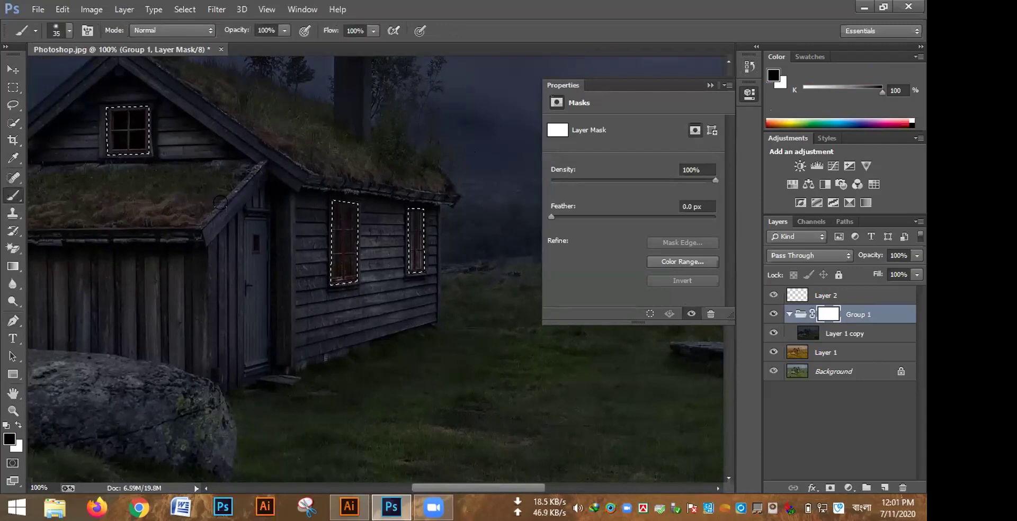
left_click(68, 31)
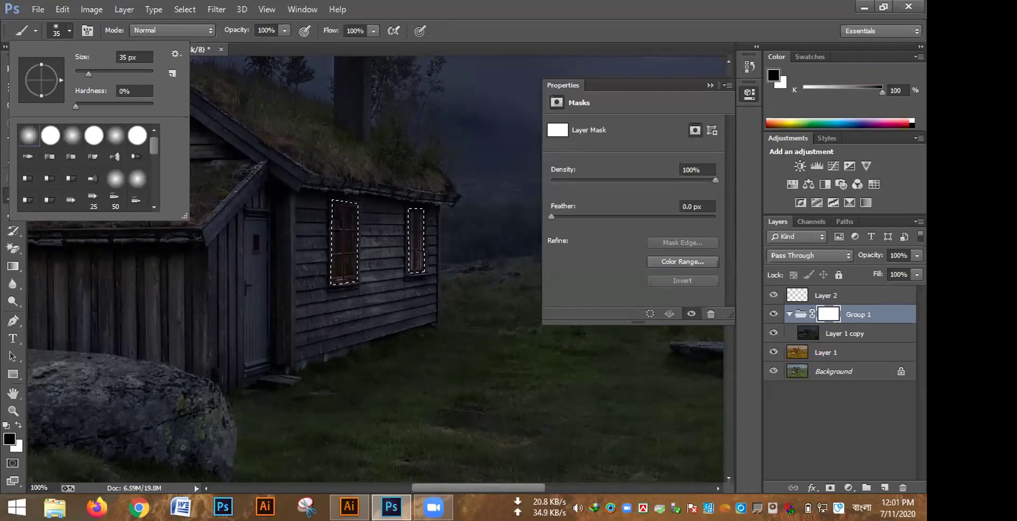
left_click(336, 210)
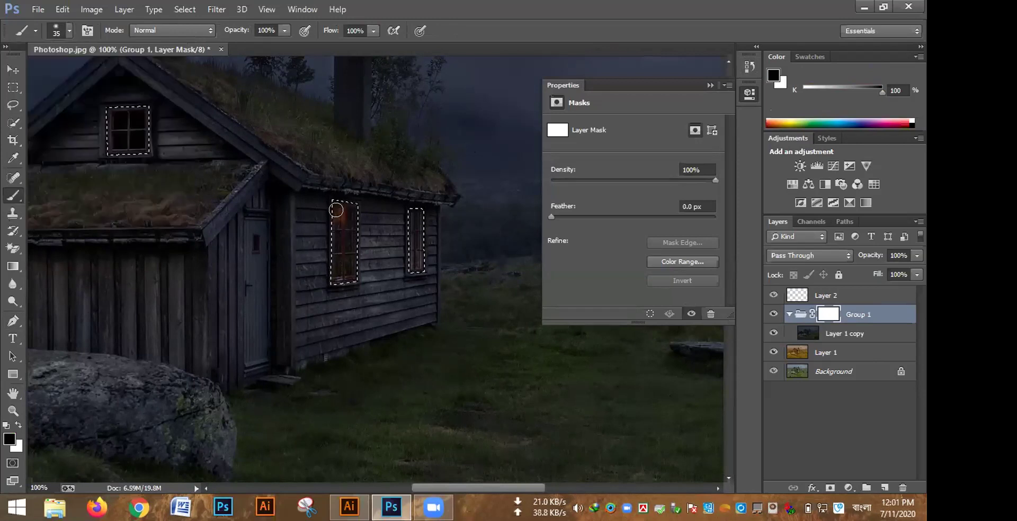
left_click_drag(340, 207, 346, 206)
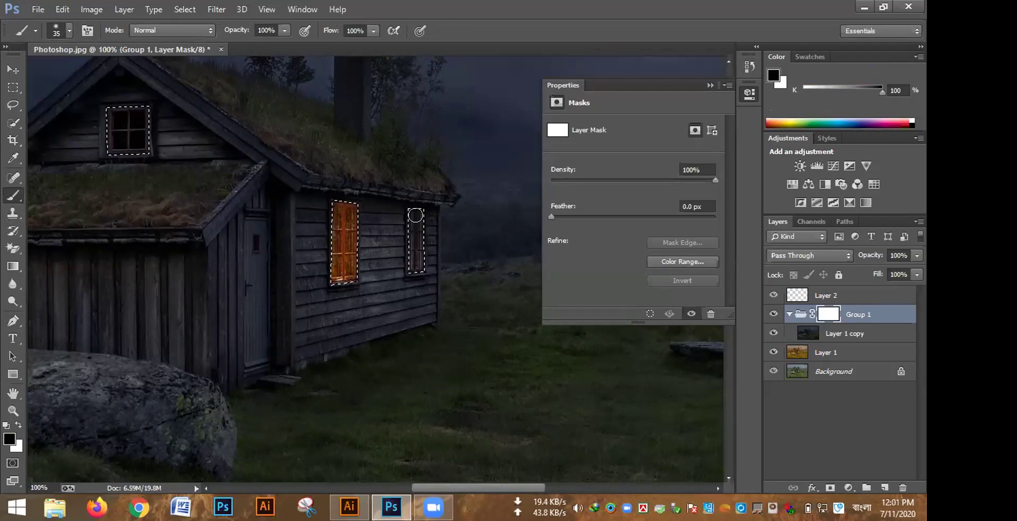
left_click_drag(414, 212, 415, 262)
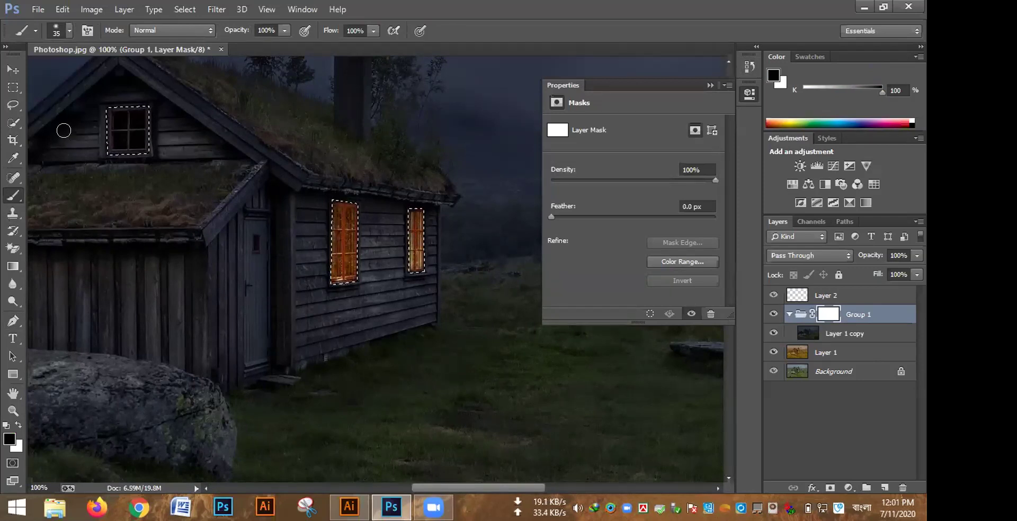
mouse_move(120, 117)
left_mouse_down()
mouse_move(138, 114)
mouse_move(142, 133)
mouse_move(122, 144)
mouse_move(108, 133)
left_mouse_up()
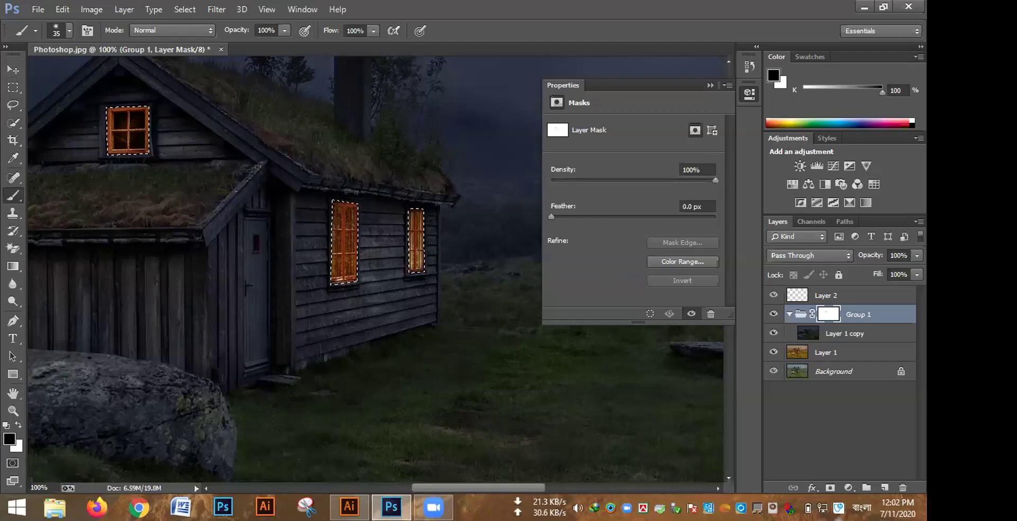
left_click(850, 487)
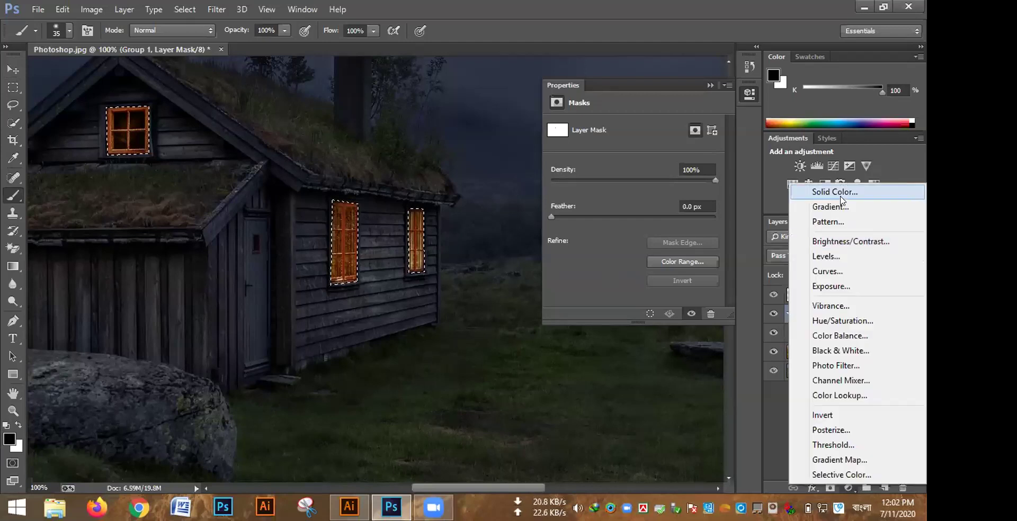
left_click(840, 194)
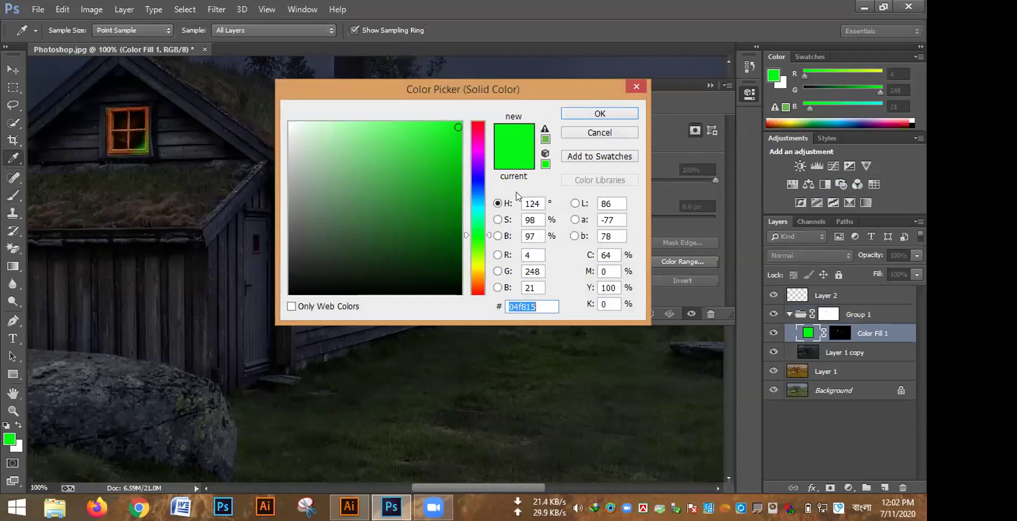
left_click(474, 269)
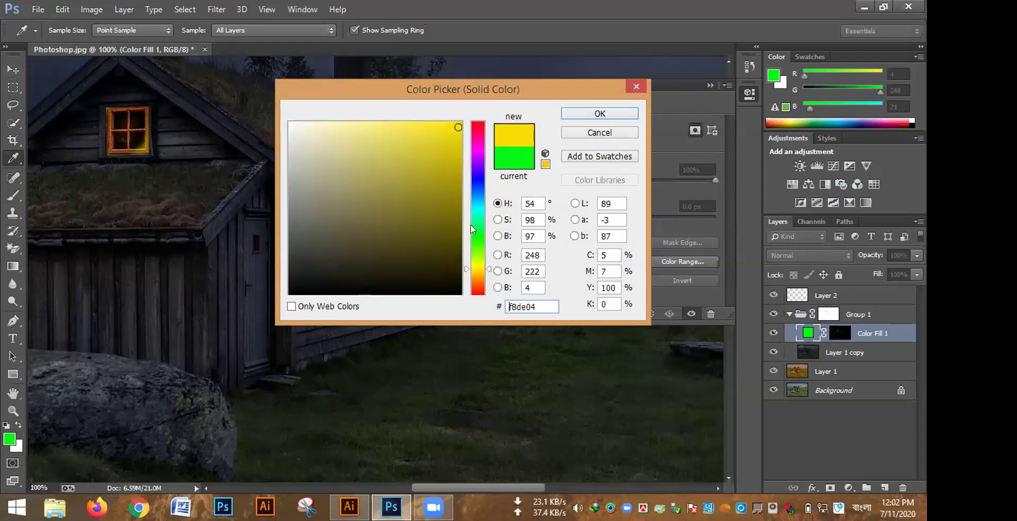
left_click(478, 269)
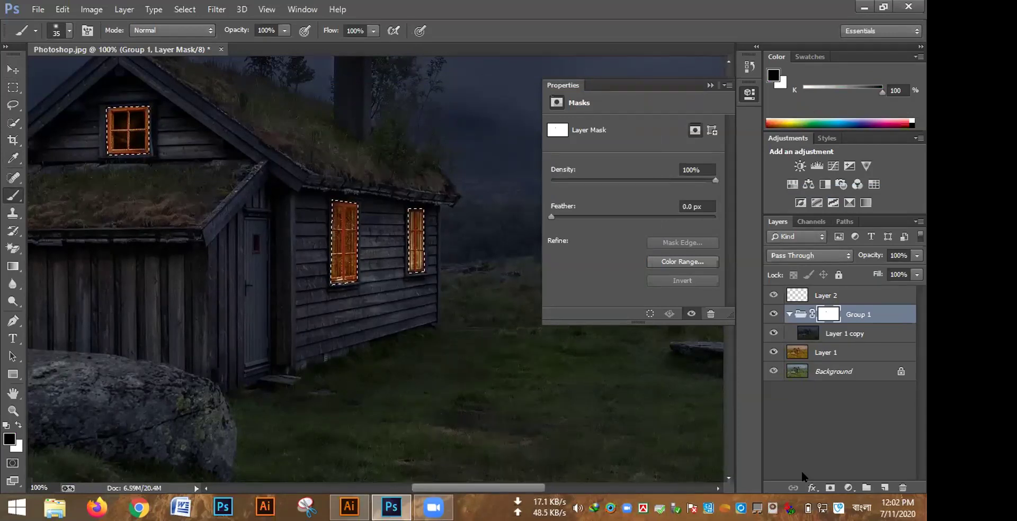
left_click(846, 491)
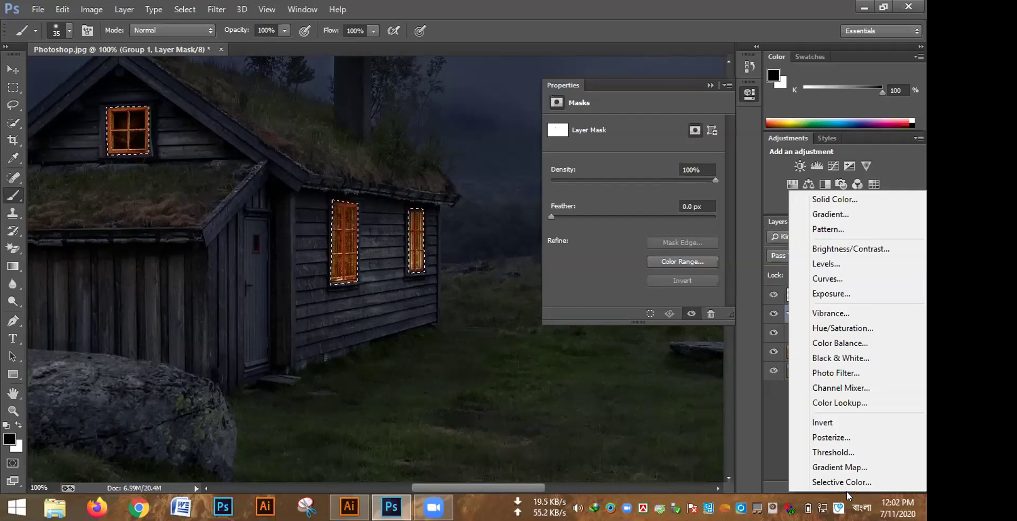
left_click(450, 345)
With Layer 2 active, add a Solid Color fill layer in pale yellow #f4fa96 over the selected windows, above Group 1.
key("ctrl+shift+alt+n")
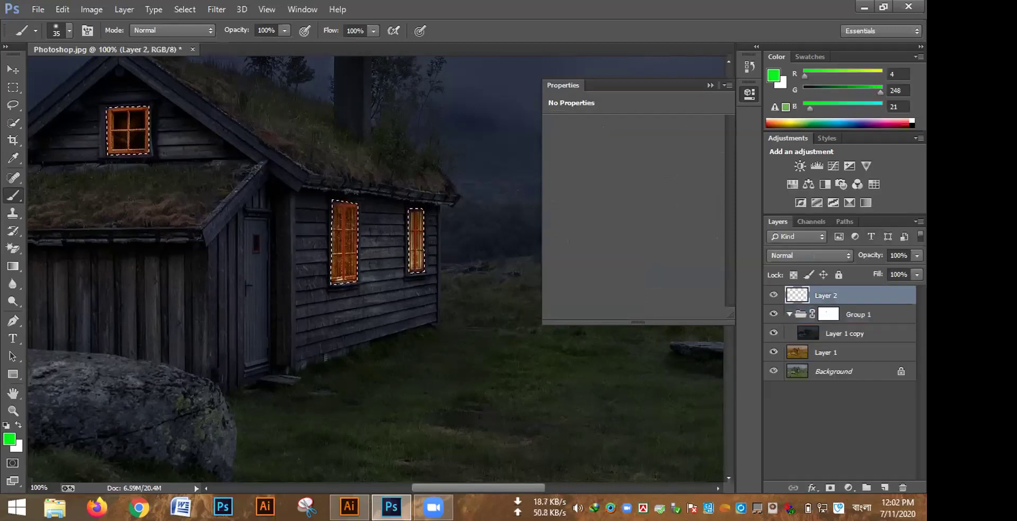
left_click(846, 494)
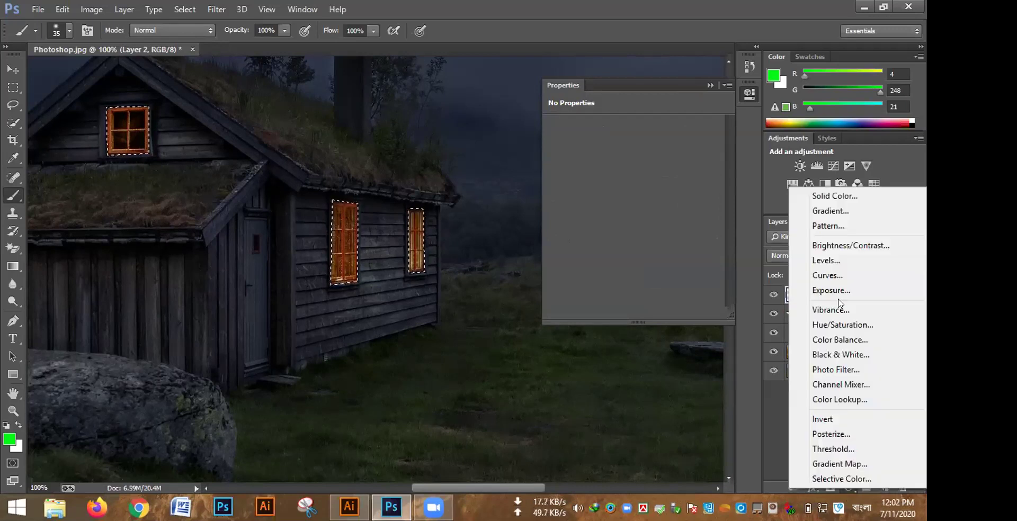
left_click(837, 197)
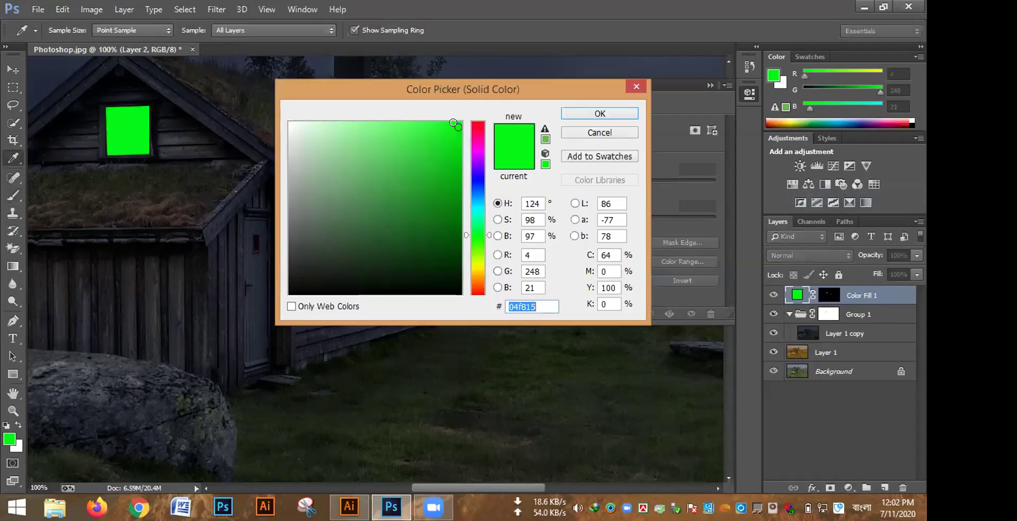
left_click(474, 264)
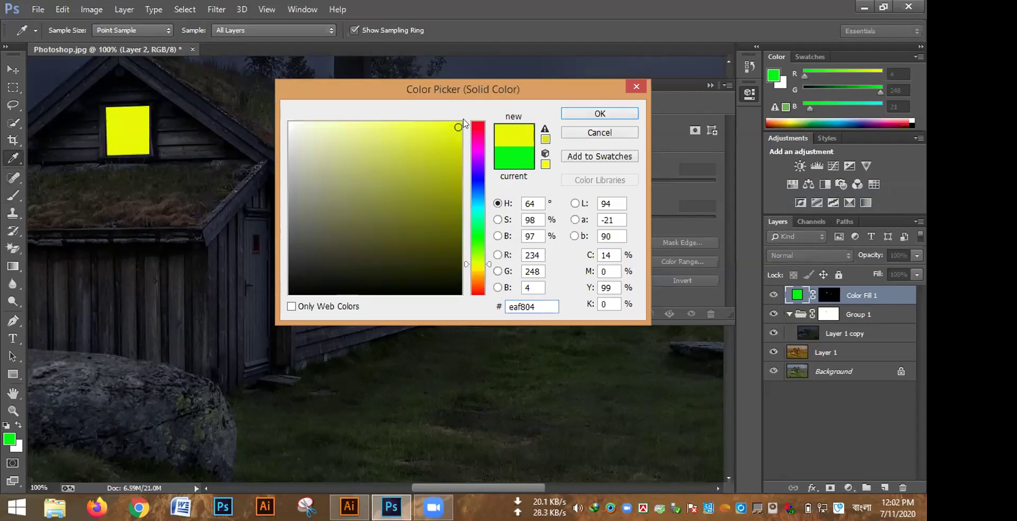
left_click_drag(456, 127, 356, 123)
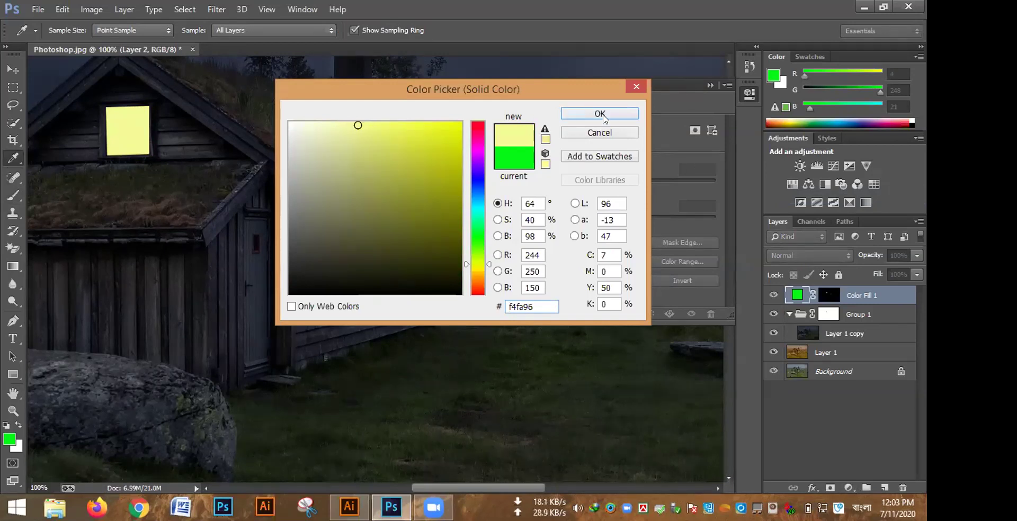
key("Return")
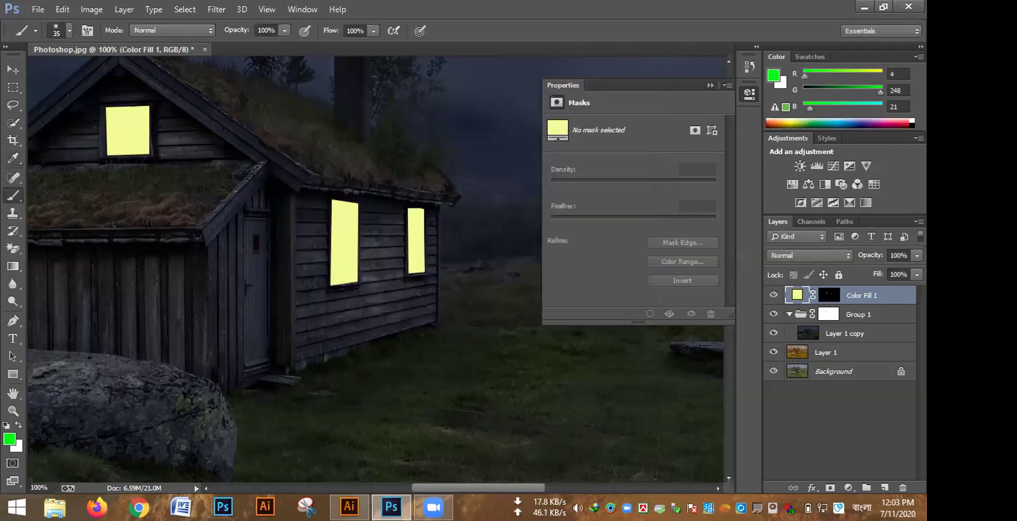
key("super+c")
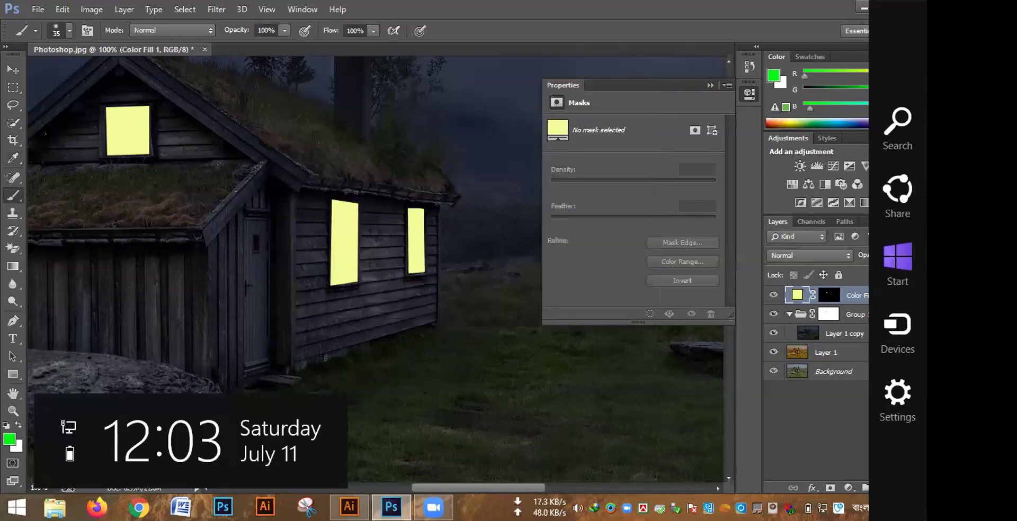
key("Escape")
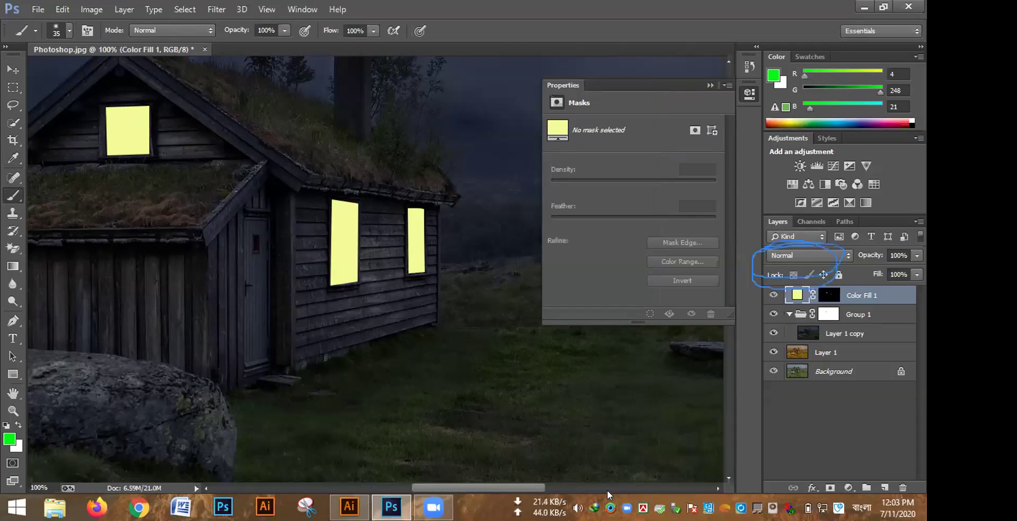
Set the blend mode of the pale yellow window fill layer to Overlay.
left_click(850, 256)
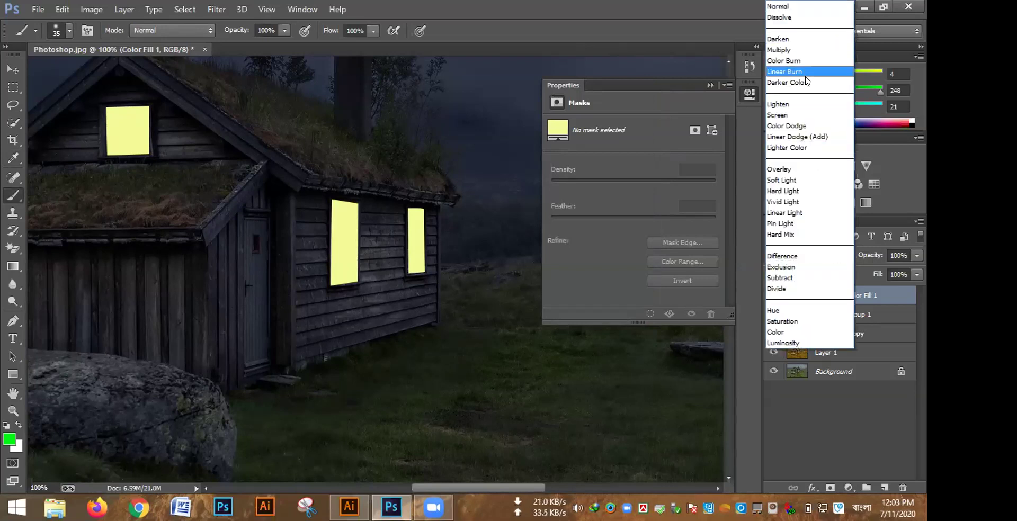
left_click(794, 168)
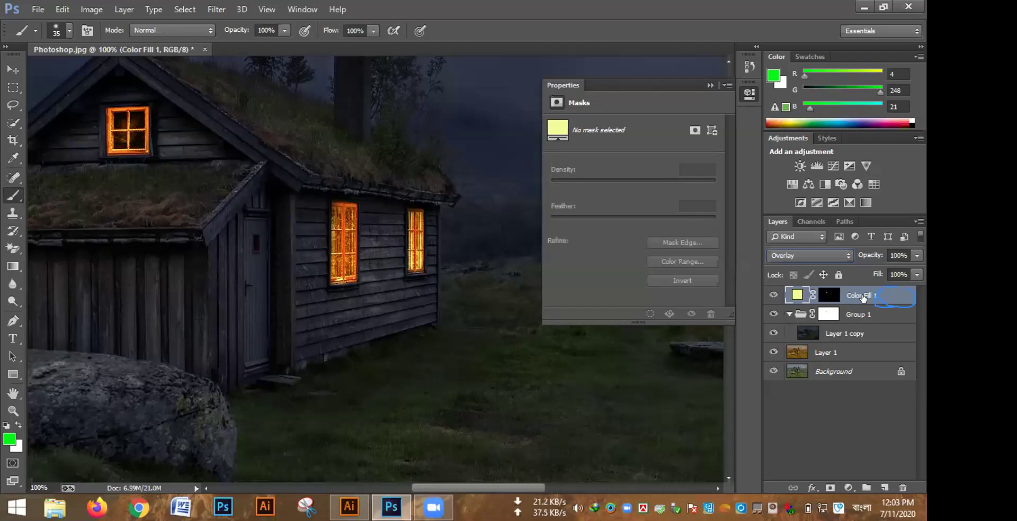
Add an Outer Glow in pale yellow #f1f7ae to the Color Fill 1 layer.
double_click(901, 294)
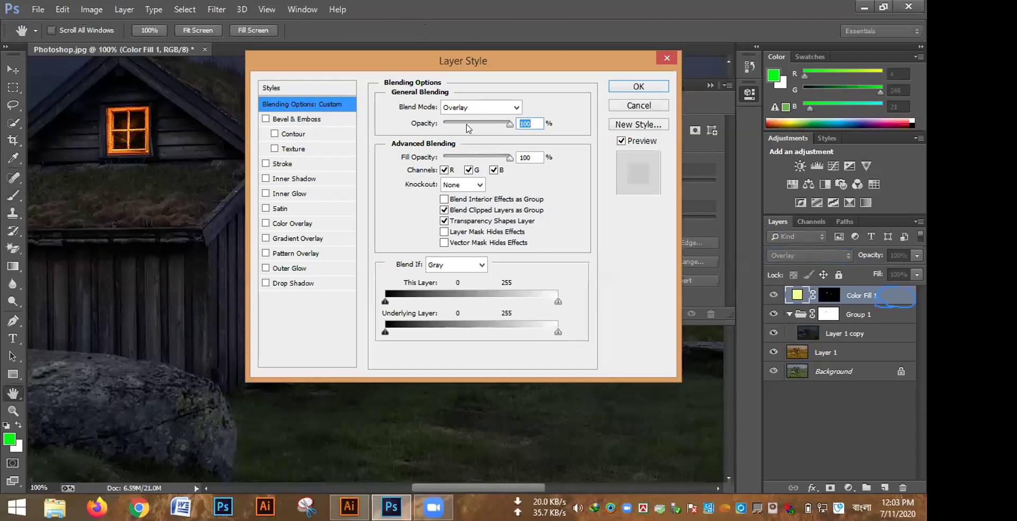
left_click(307, 269)
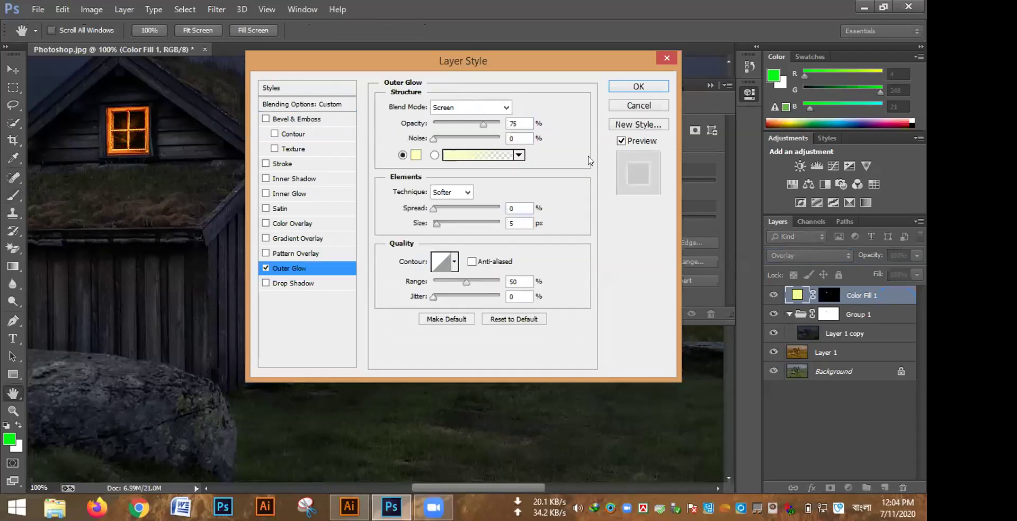
left_click(416, 154)
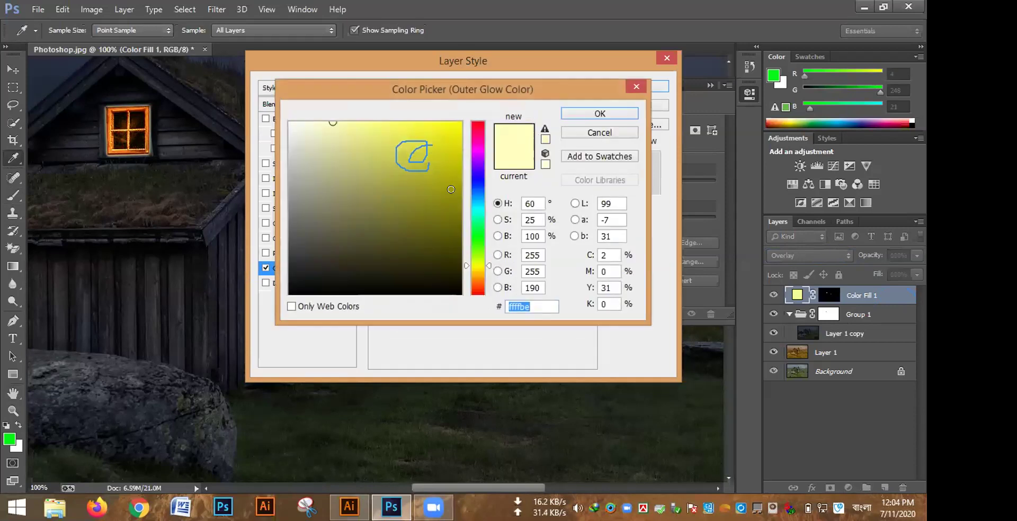
left_click(478, 206)
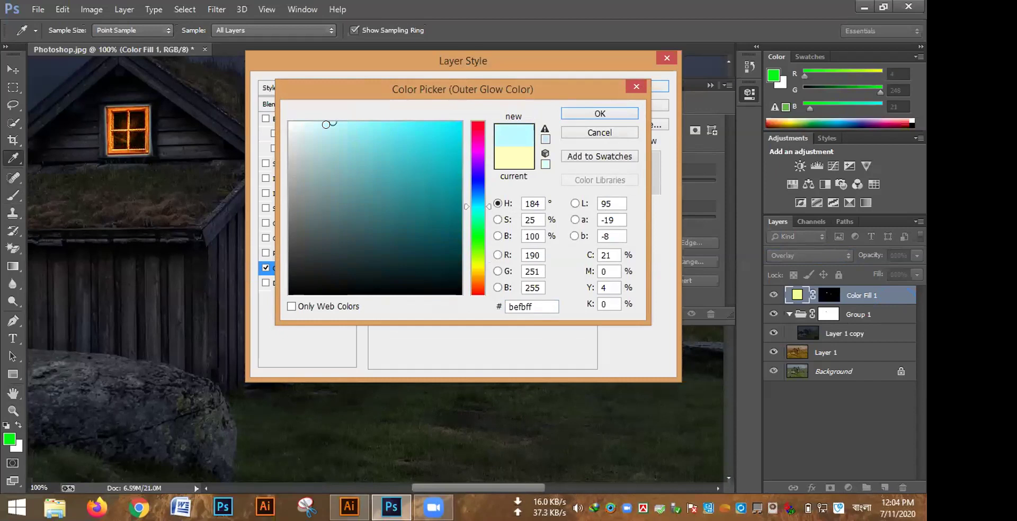
left_click_drag(332, 124, 321, 125)
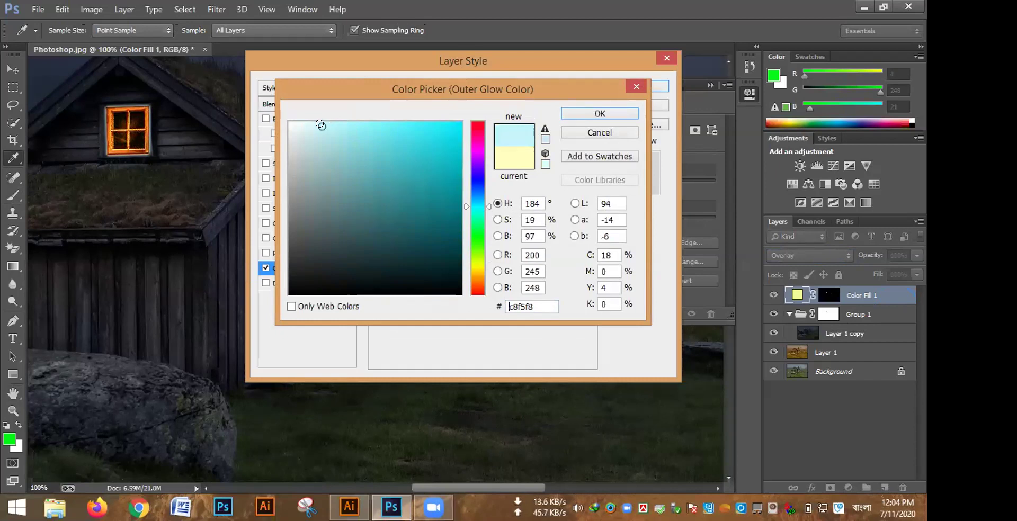
left_click(475, 262)
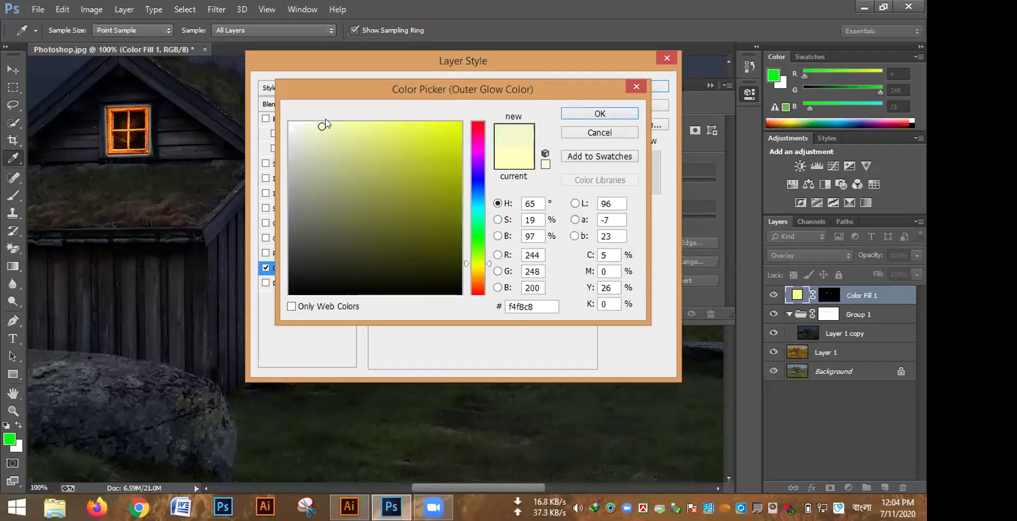
left_click_drag(321, 126, 339, 127)
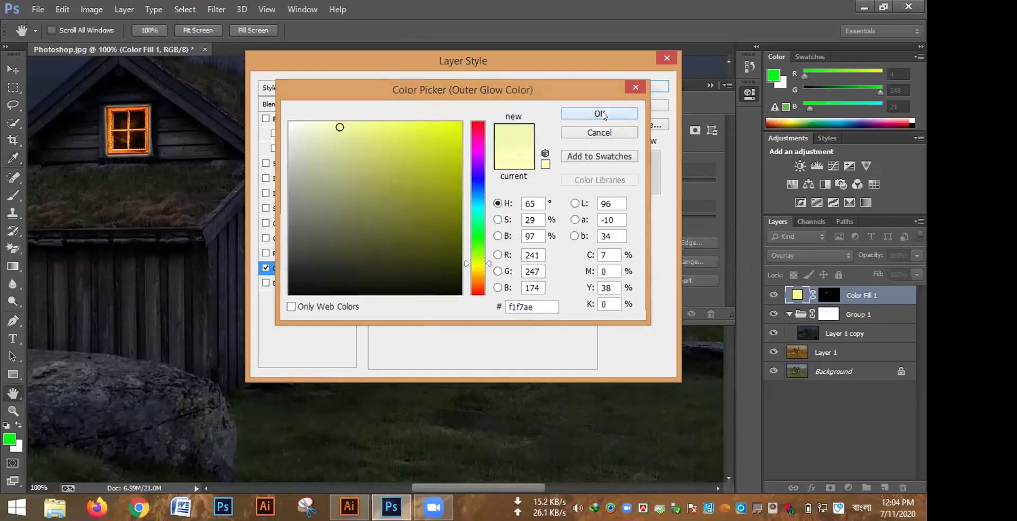
left_click(599, 113)
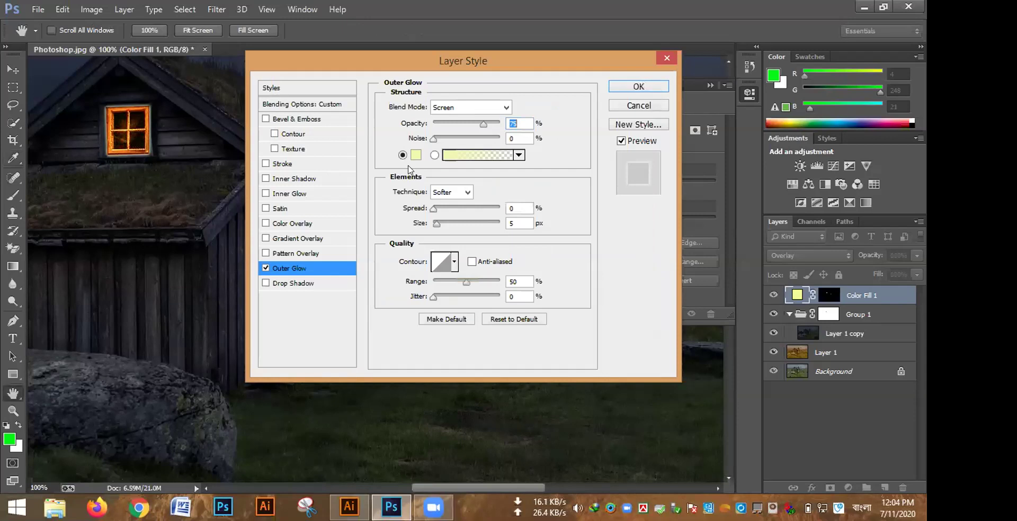
Set the windows' Outer Glow to size 62 px, range 45% and opacity 53%, moving the dialog clear of the cabin.
mouse_move(440, 216)
left_mouse_down()
mouse_move(426, 221)
mouse_move(450, 223)
left_mouse_up()
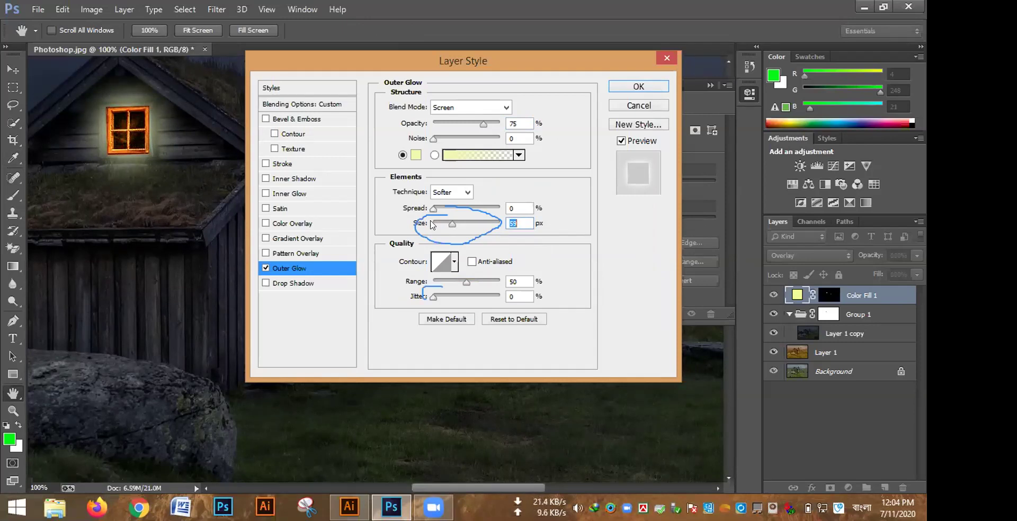
left_click_drag(459, 275, 475, 285)
mouse_move(434, 286)
left_mouse_down()
mouse_move(430, 298)
mouse_move(450, 303)
mouse_move(484, 282)
mouse_move(444, 288)
mouse_move(458, 289)
left_mouse_up()
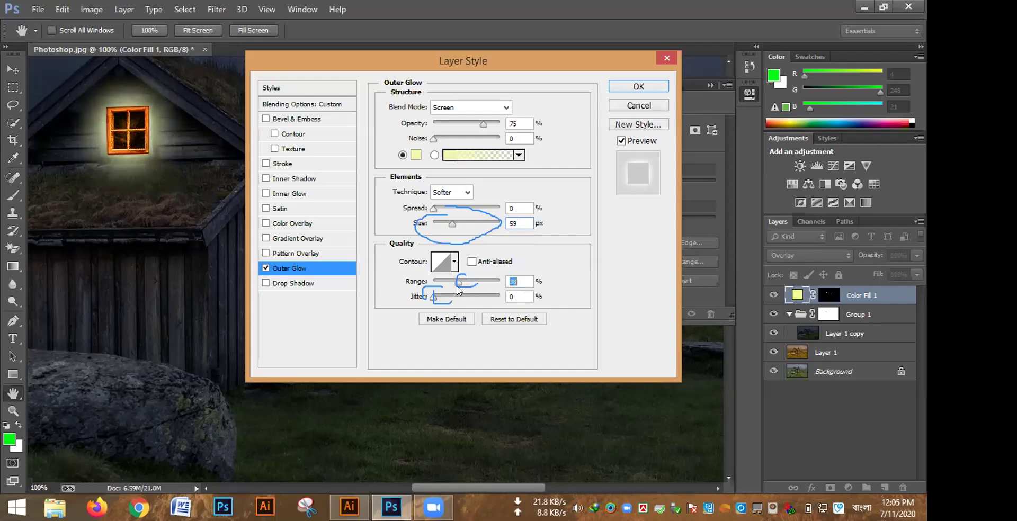
left_click(328, 48)
left_click(277, 55)
left_click_drag(277, 56, 520, 133)
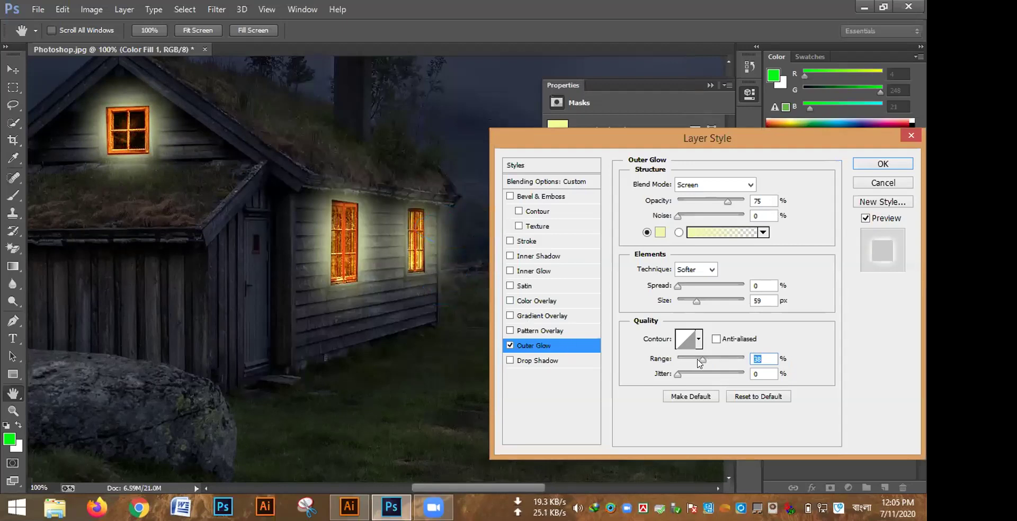
mouse_move(701, 364)
left_mouse_down()
mouse_move(721, 363)
mouse_move(707, 365)
left_mouse_up()
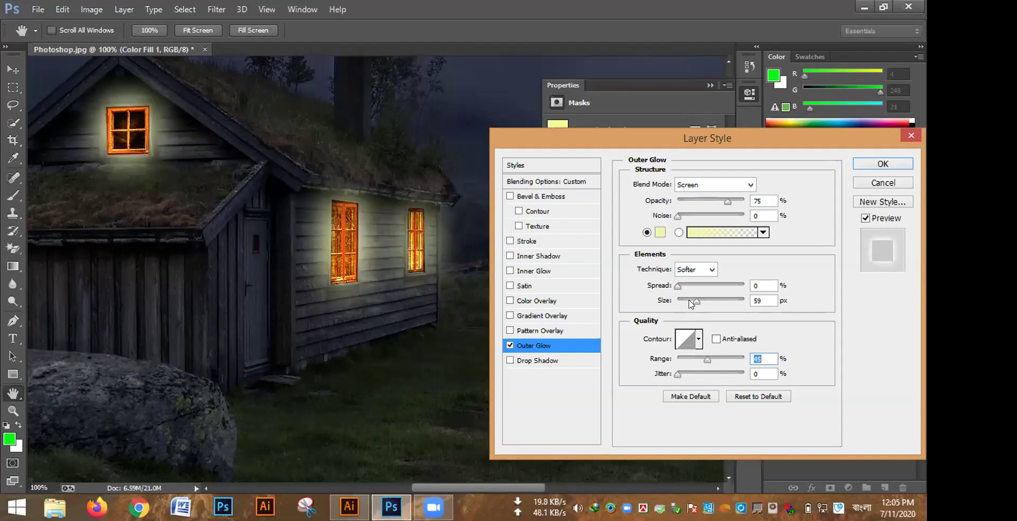
mouse_move(696, 301)
left_mouse_down()
mouse_move(710, 301)
mouse_move(697, 301)
left_mouse_up()
mouse_move(727, 201)
left_mouse_down()
mouse_move(700, 200)
mouse_move(733, 201)
mouse_move(712, 204)
left_mouse_up()
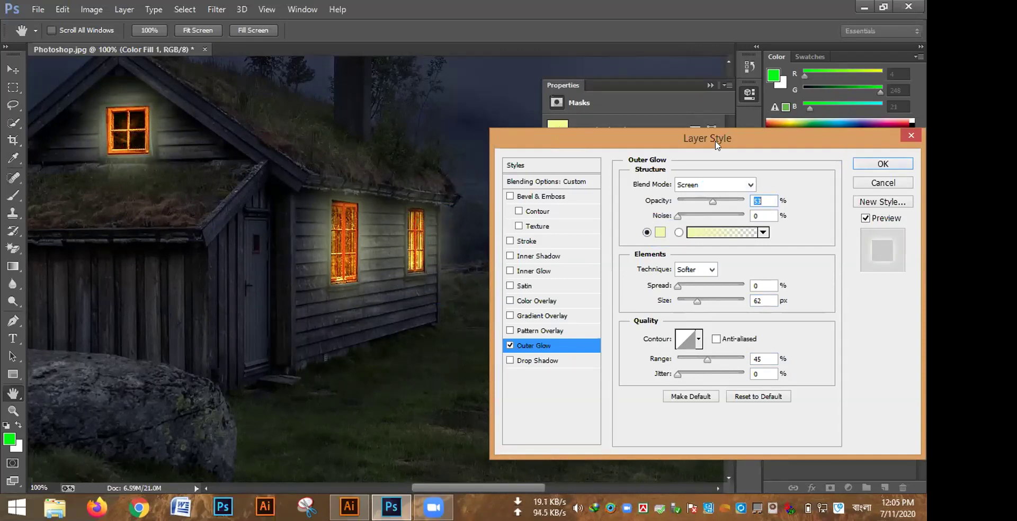
Change the Outer Glow colour to a stronger yellow, #eaf75c.
left_click(660, 232)
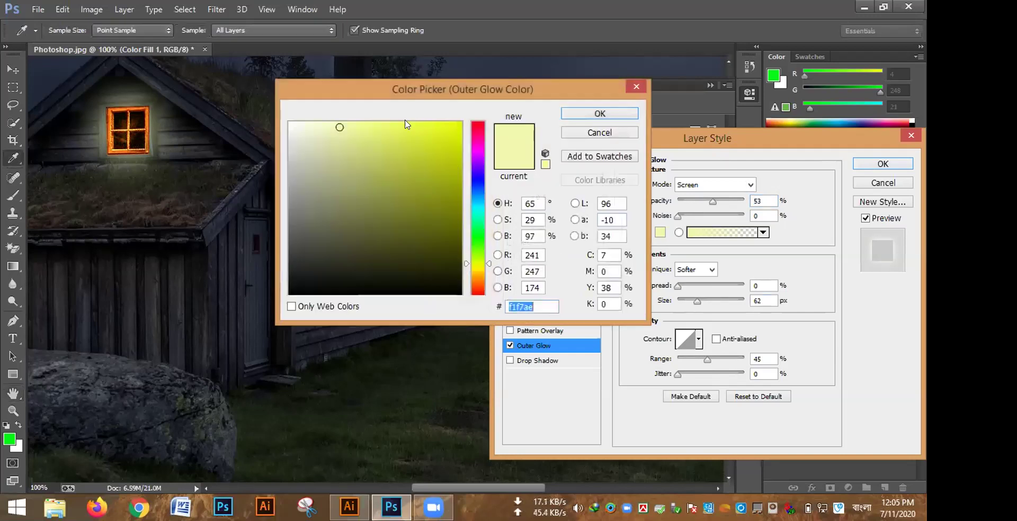
left_click(315, 126)
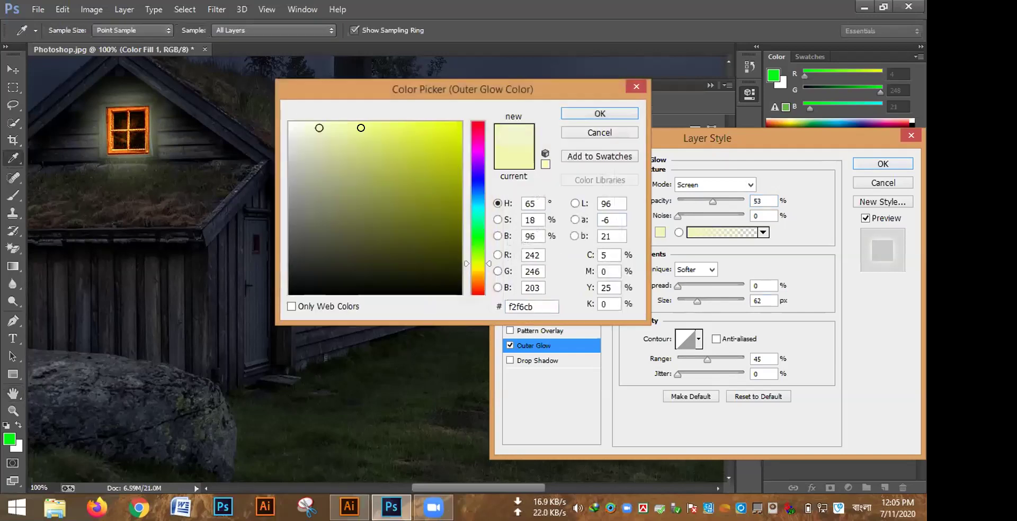
left_click(388, 128)
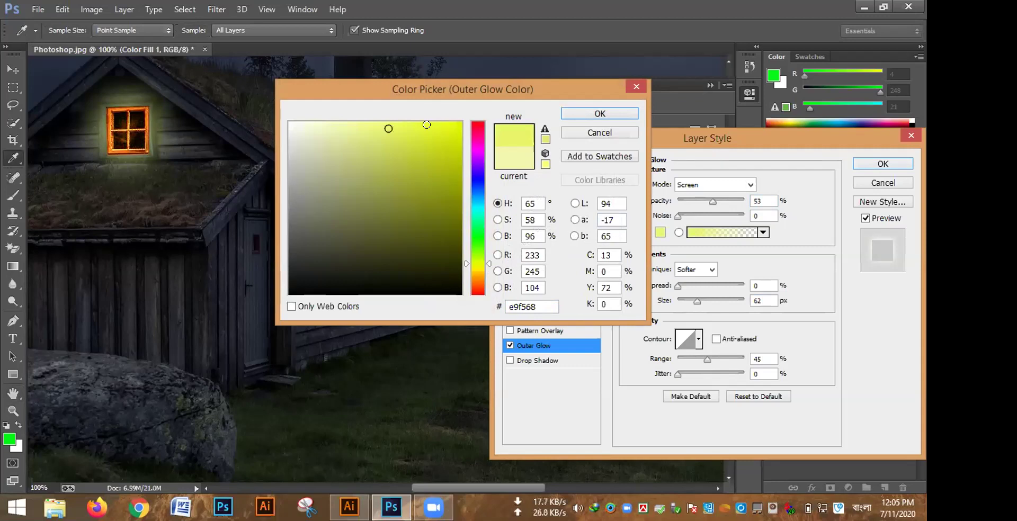
left_click(397, 127)
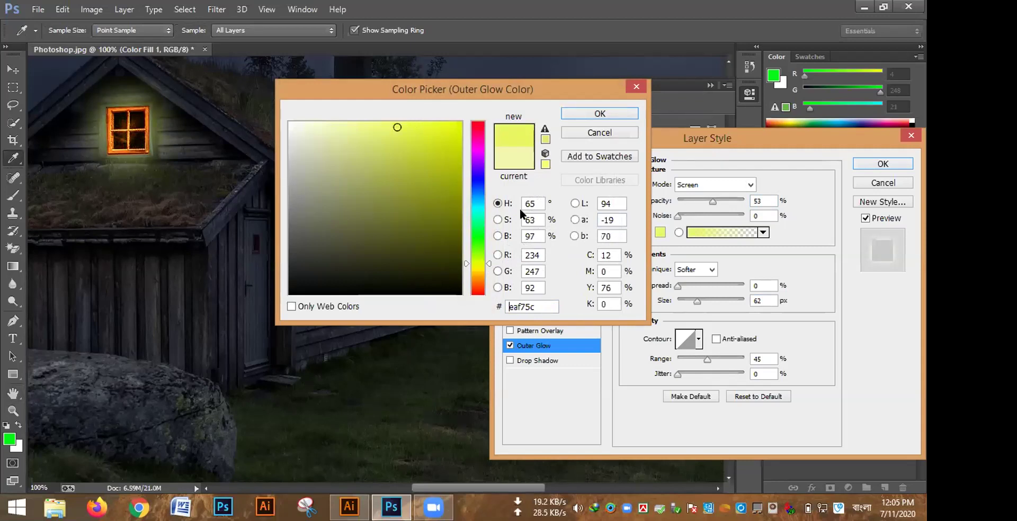
left_click(599, 133)
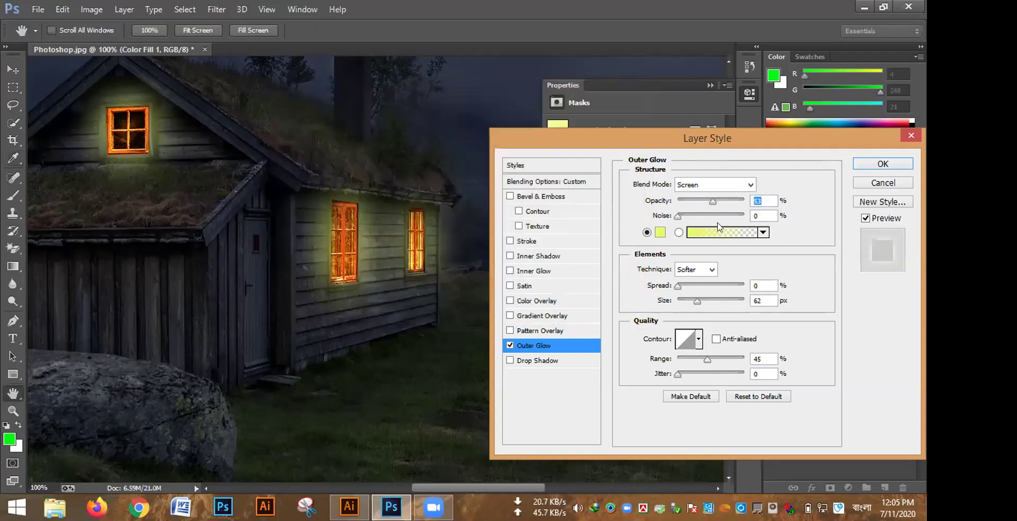
Refine the Outer Glow to size 59 px, range 39% and opacity 38%, and apply the layer style.
mouse_move(697, 300)
left_mouse_down()
mouse_move(712, 302)
mouse_move(697, 303)
left_mouse_up()
mouse_move(713, 204)
left_mouse_down()
mouse_move(731, 205)
mouse_move(711, 210)
left_mouse_up()
left_click_drag(708, 360, 700, 363)
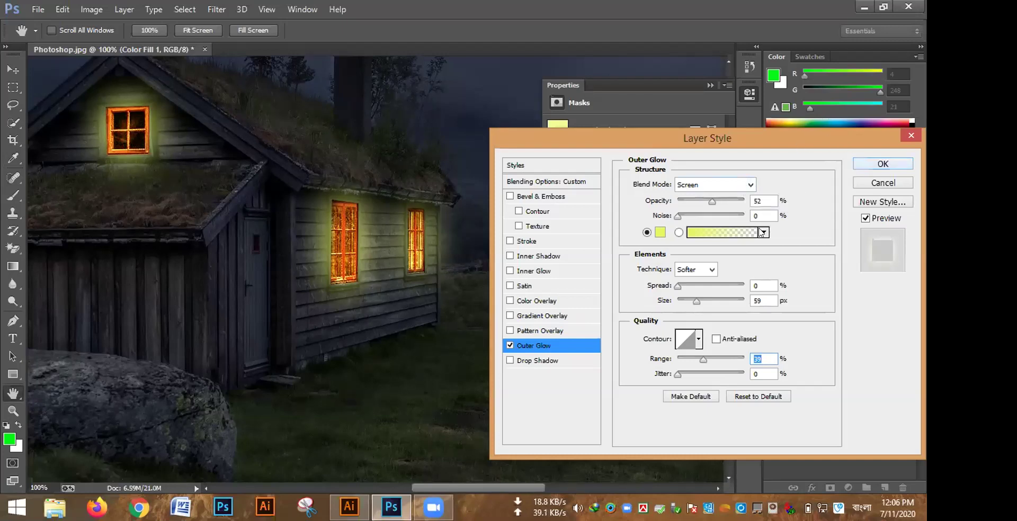
left_click_drag(712, 204, 700, 204)
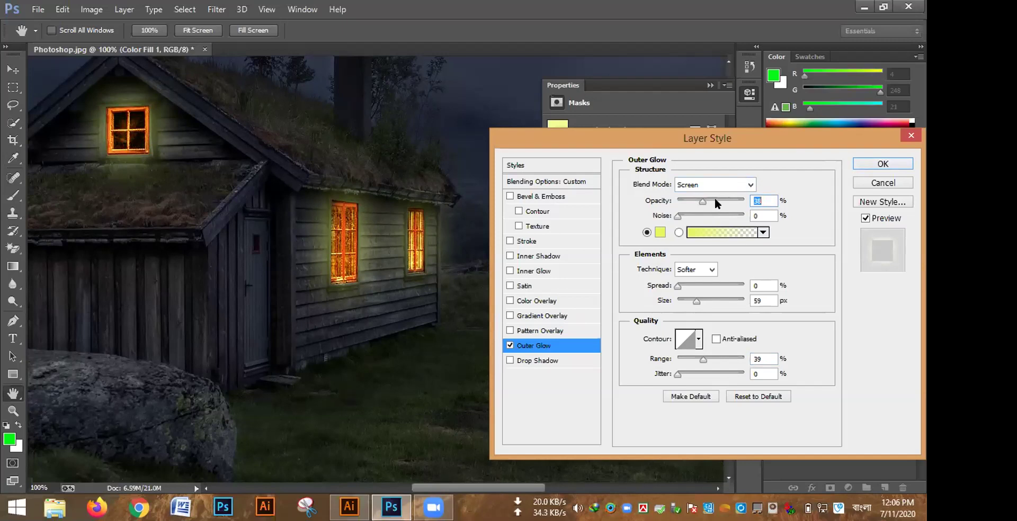
left_click(860, 162)
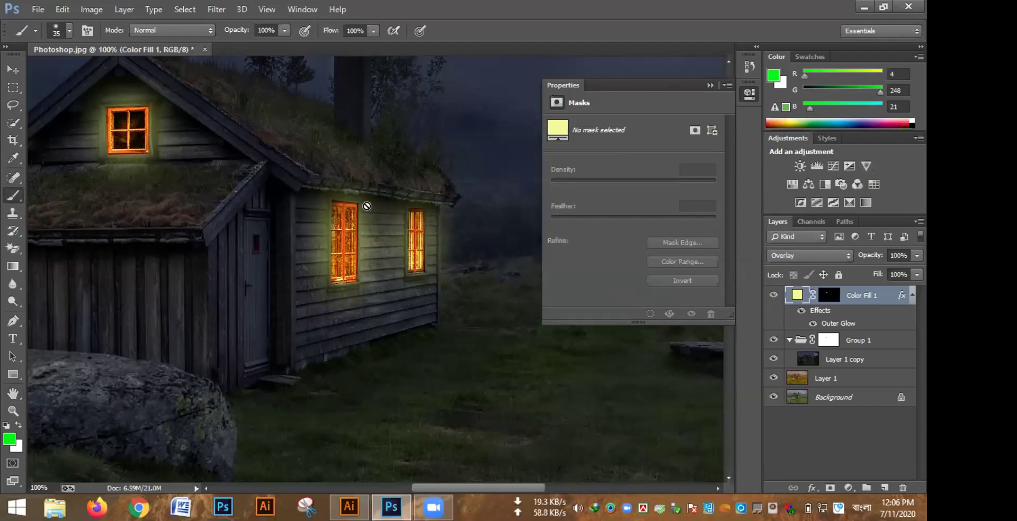
Open Moon.jpg from the ADIBA folder as a separate document.
scroll(371, 213, "down", 1)
scroll(366, 206, "left", 1)
scroll(366, 206, "down", 1)
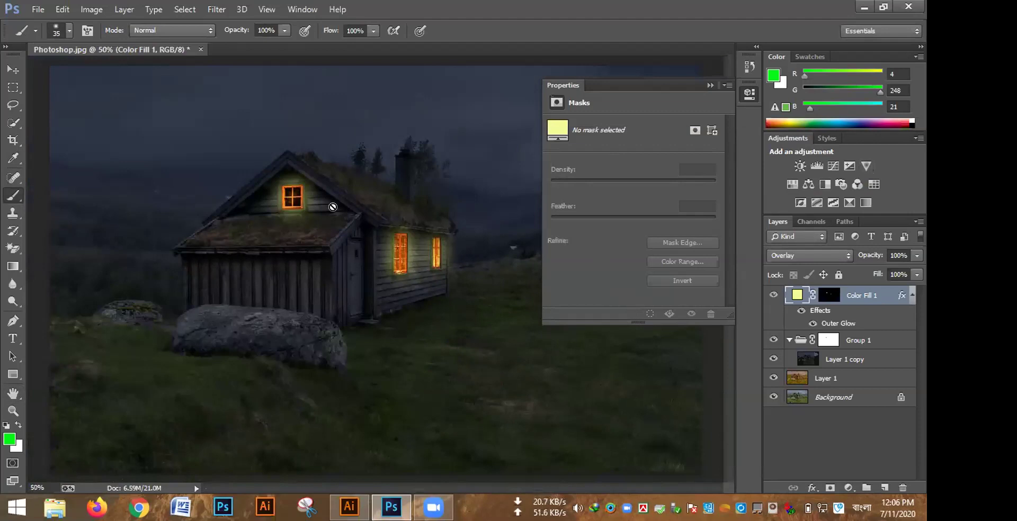
left_click(32, 8)
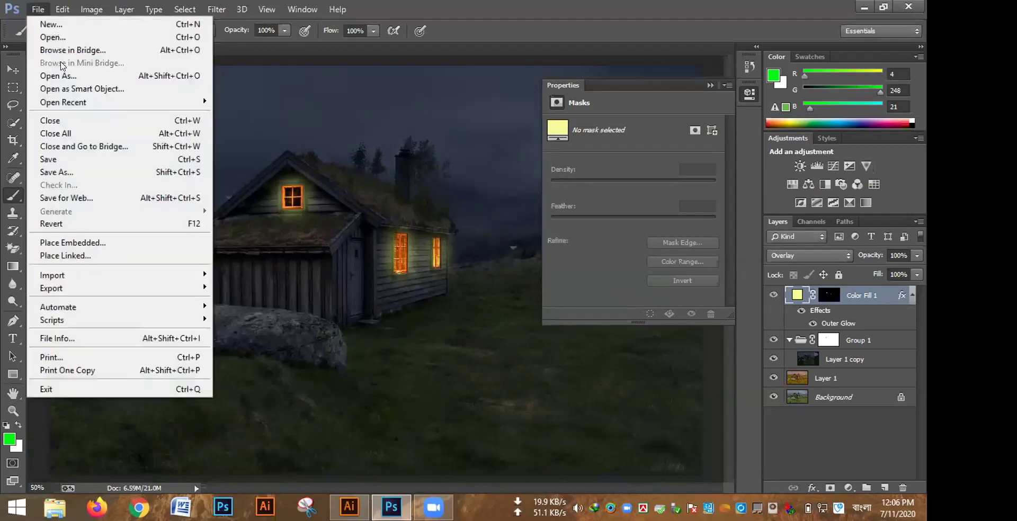
left_click(67, 38)
left_click_drag(451, 264, 451, 264)
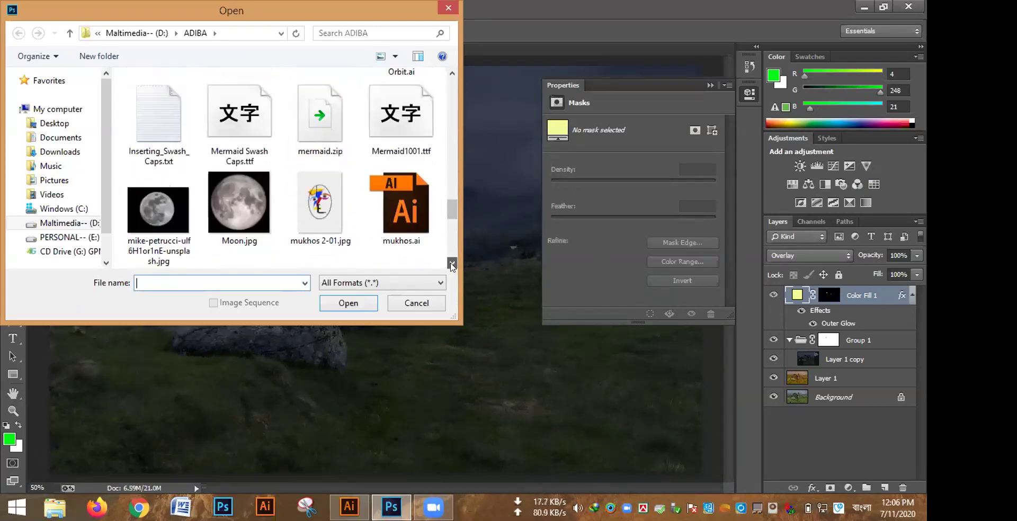
left_click(223, 180)
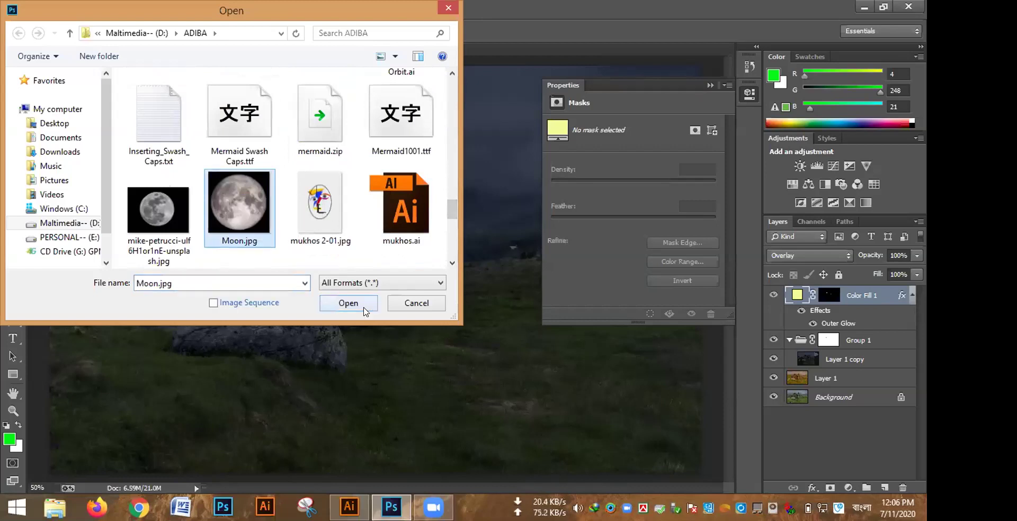
left_click(364, 312)
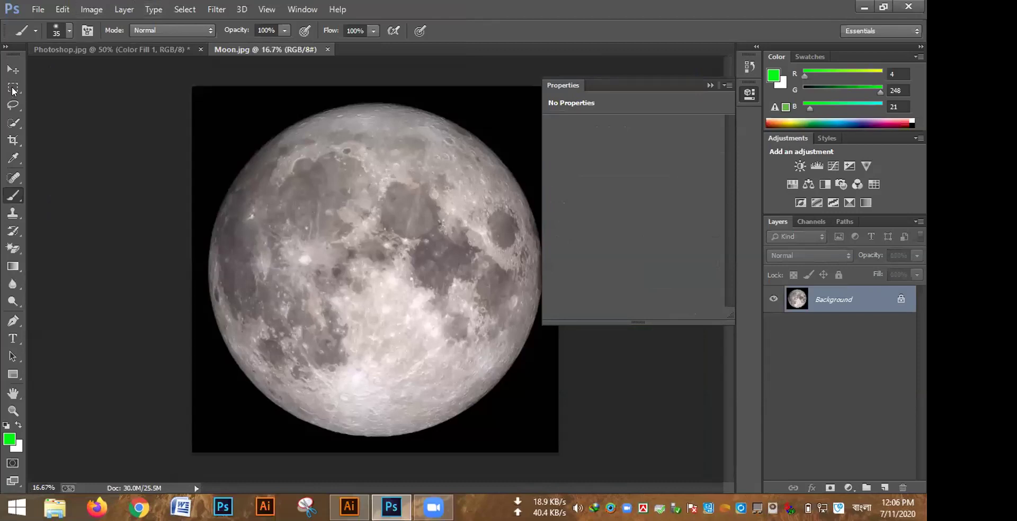
Erase the black background around the moon with the Magic Eraser and move the cut-out moon into the cabin document, Photoshop.jpg.
left_click(14, 249)
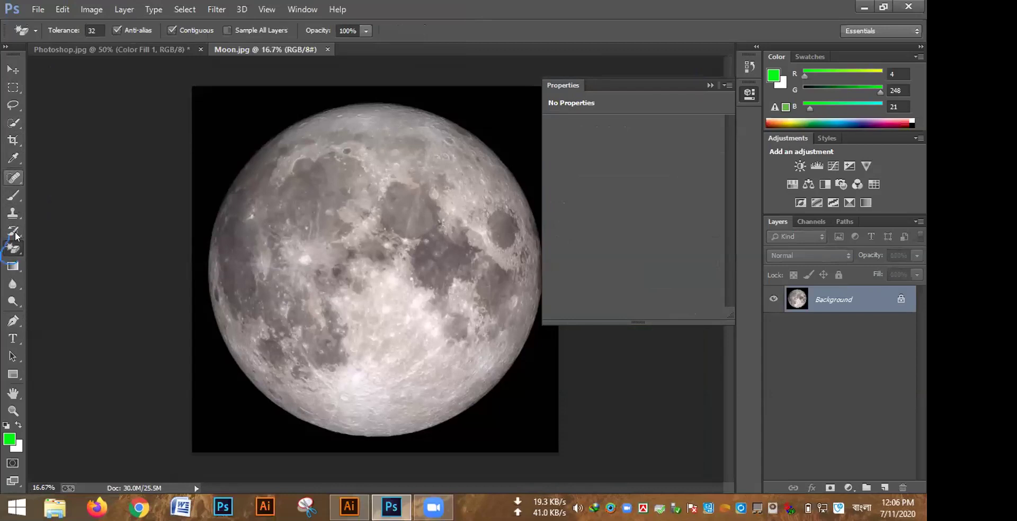
right_click(7, 254)
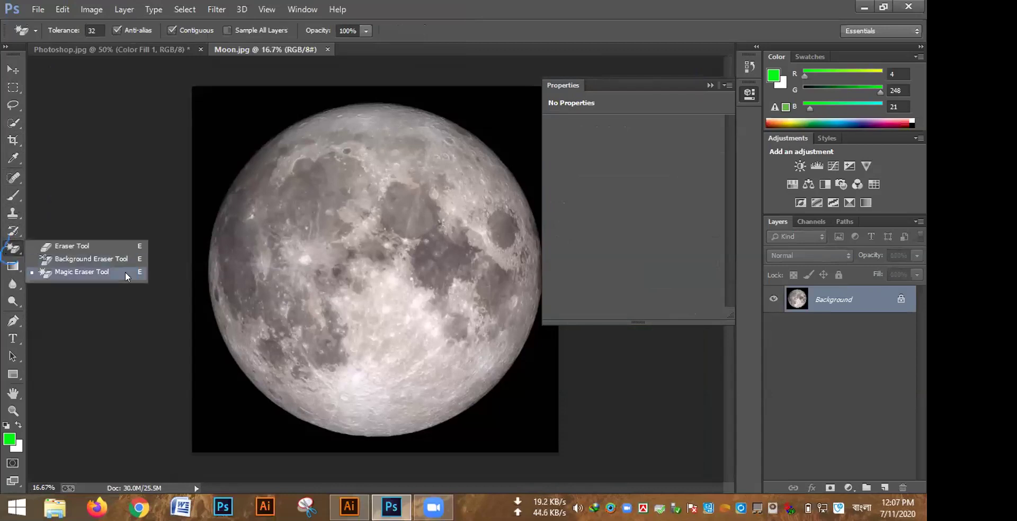
left_click(125, 272)
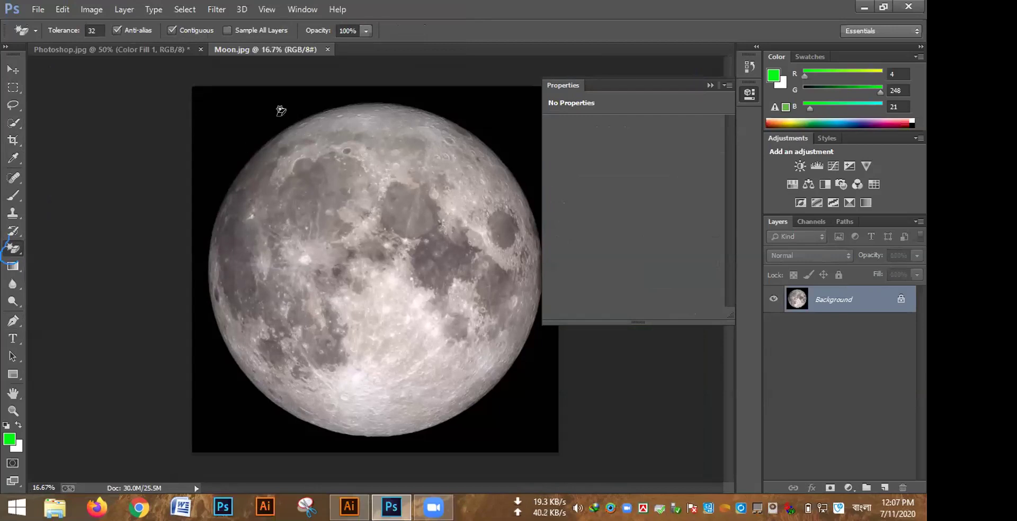
left_click(281, 109)
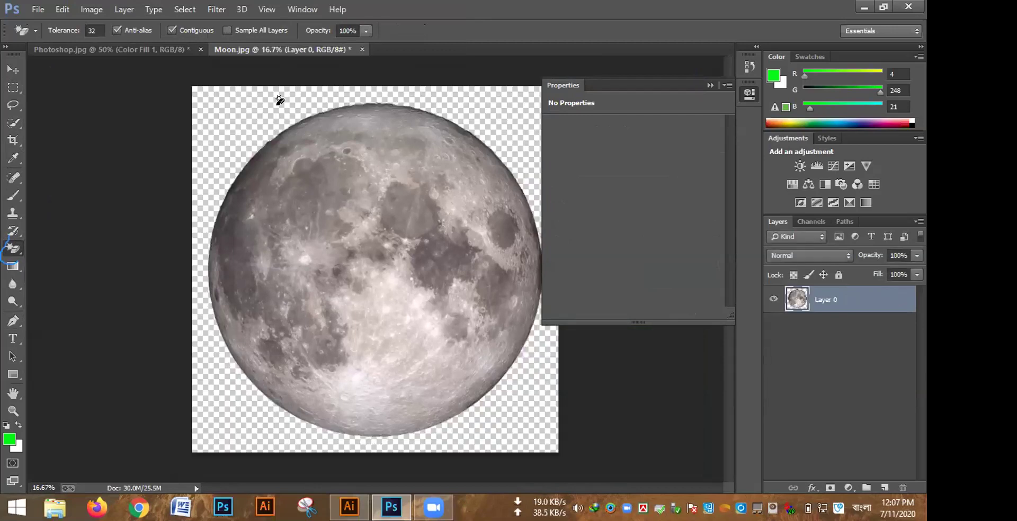
left_click(12, 69)
left_click_drag(384, 269, 345, 181)
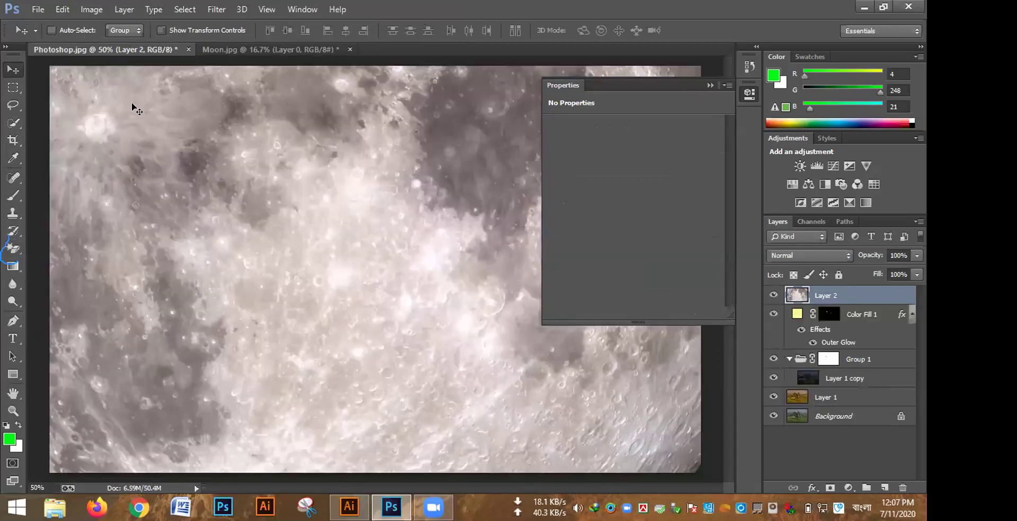
Scale the moon layer down to about 6% with Free Transform so it fits in the sky beside the cabin.
key("ctrl+minus")
key("ctrl+minus")
key("ctrl+minus")
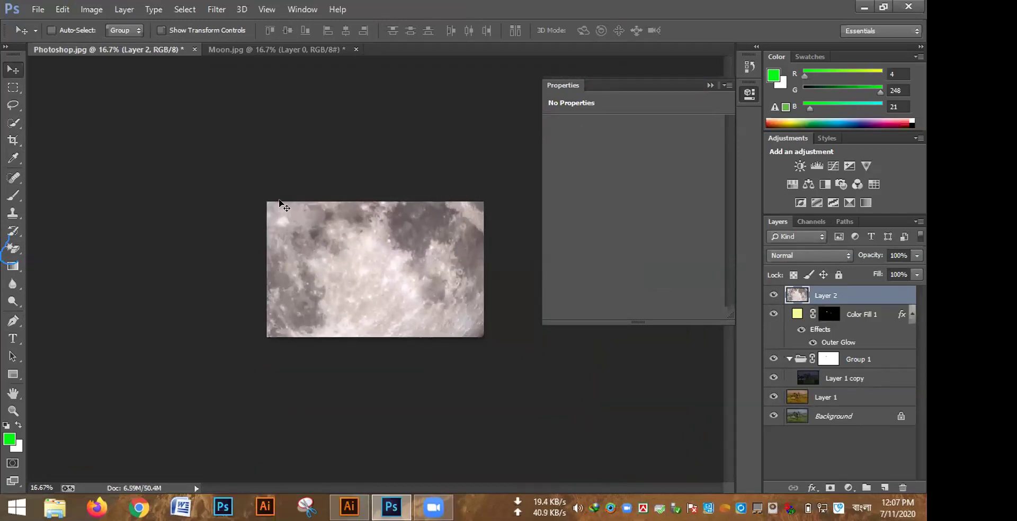
key("ctrl+plus")
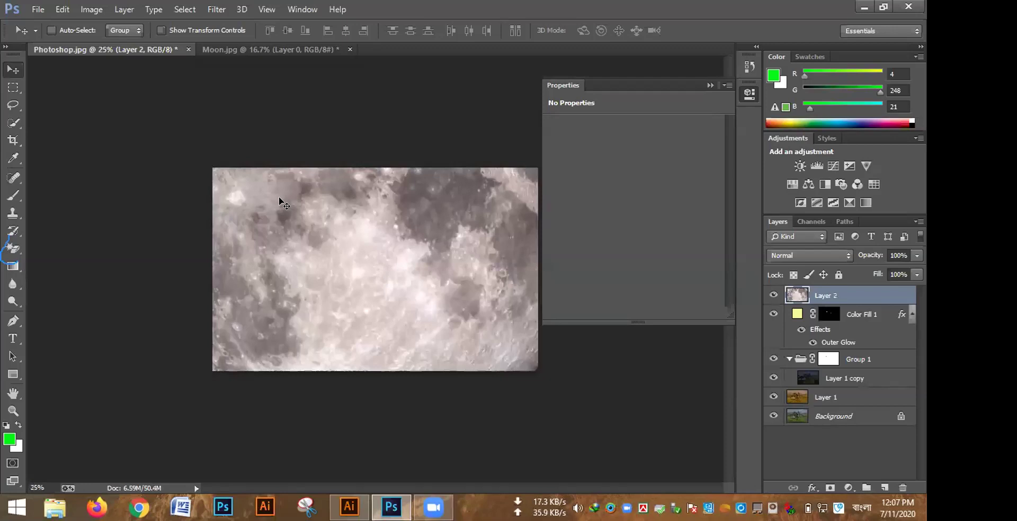
key("ctrl+t")
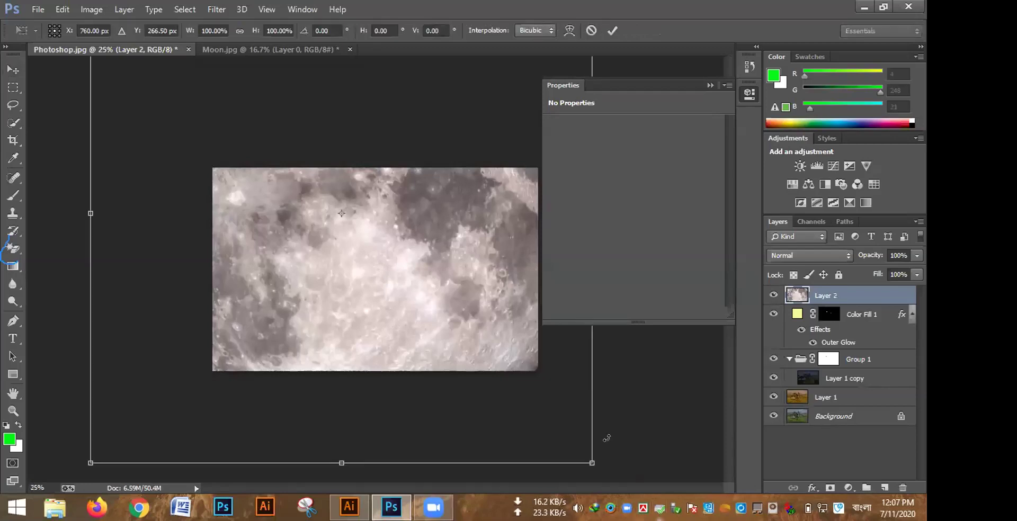
left_click_drag(591, 462, 322, 360)
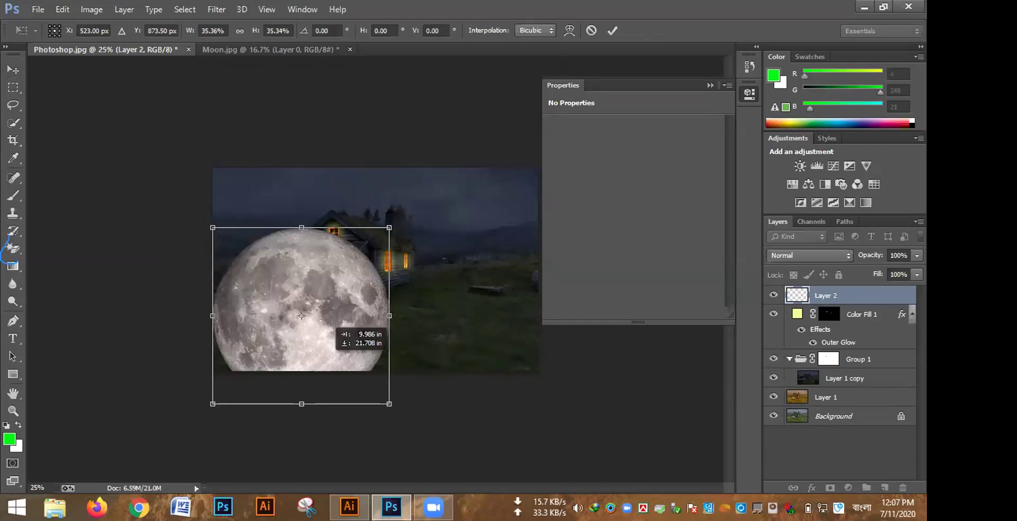
left_click_drag(400, 402, 243, 209)
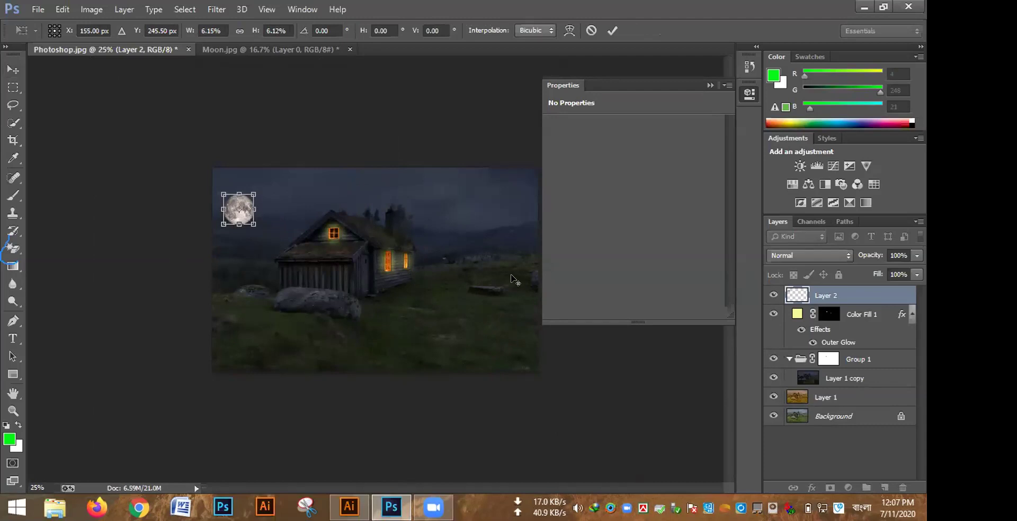
Position the moon in the sky above and to the right of the cabin's chimney and apply the transform.
key("ctrl+plus")
key("ctrl+plus")
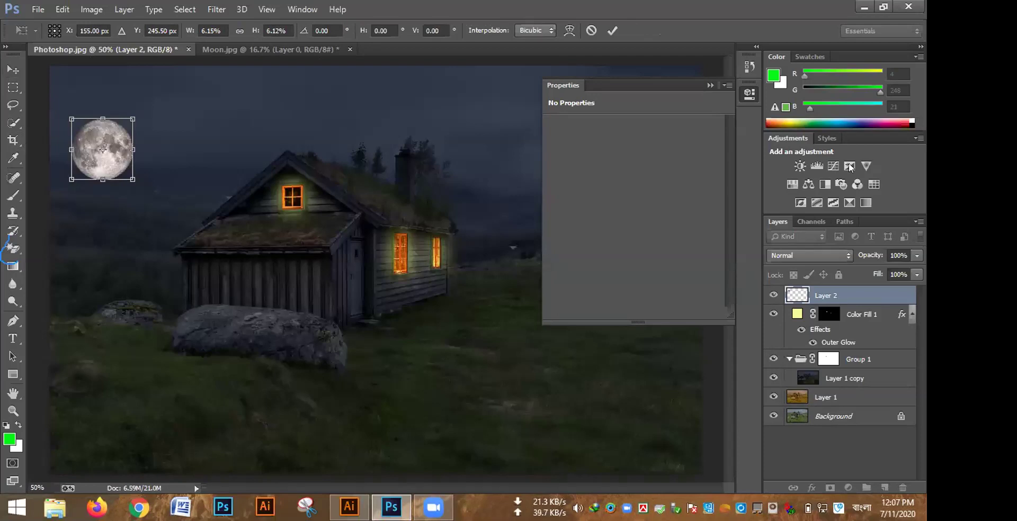
left_click(710, 85)
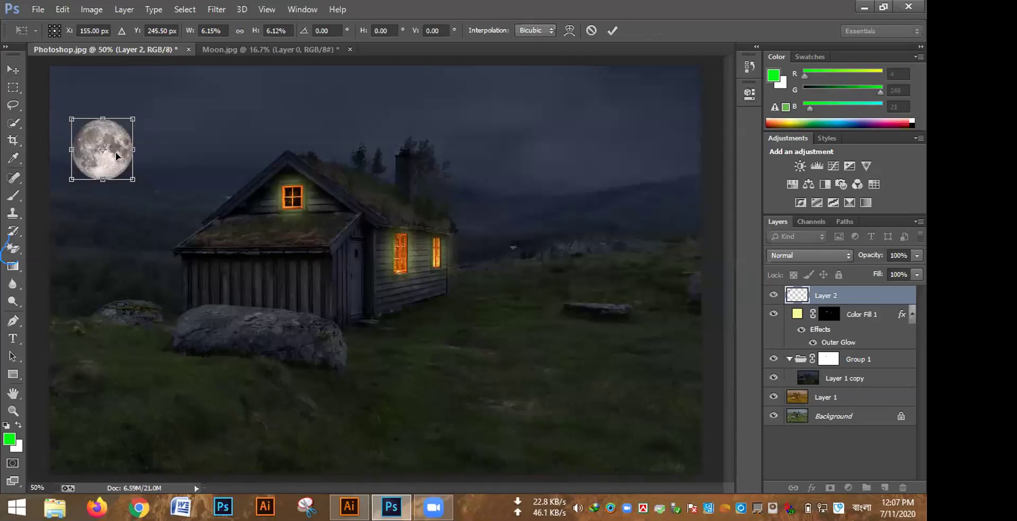
left_click_drag(102, 150, 379, 153)
left_click_drag(106, 148, 491, 116)
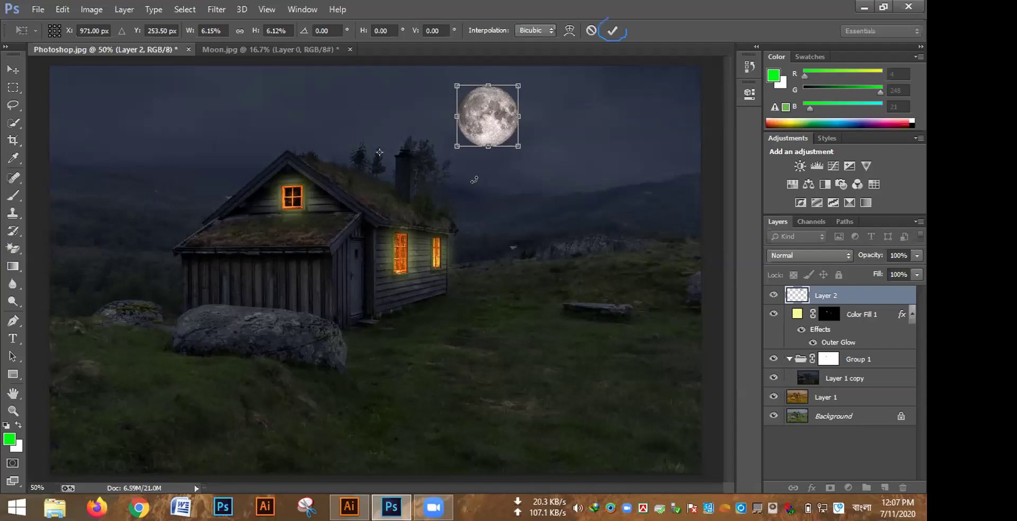
left_click(608, 30)
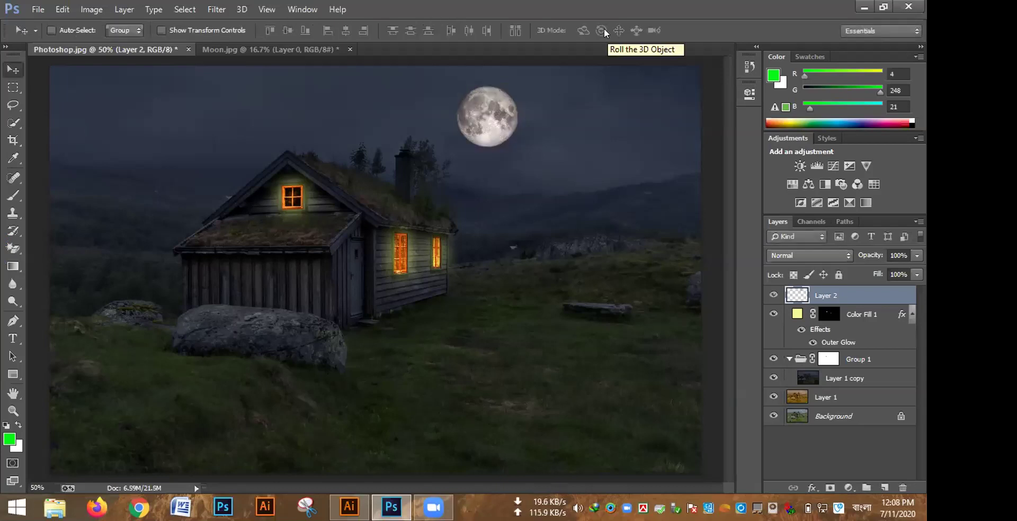
Bring up the available image adjustments for the moon layer.
left_click(124, 10)
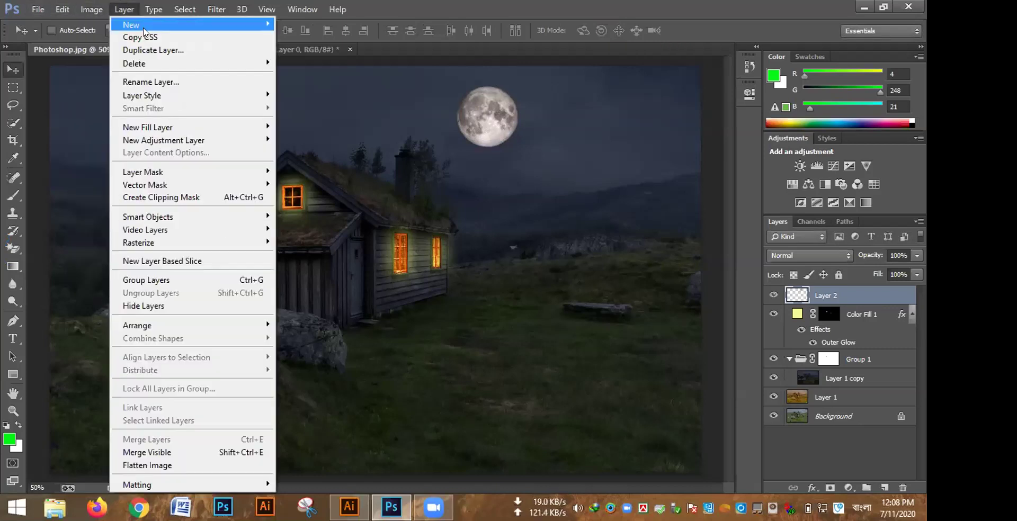
mouse_move(83, 12)
mouse_move(121, 44)
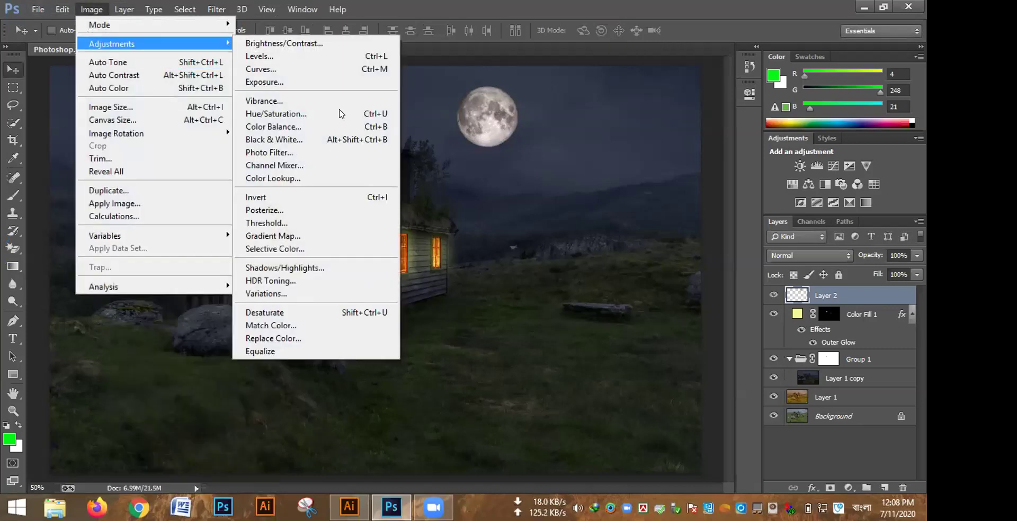
Brighten the moon on Layer 2 with a Levels adjustment, setting the midtone input level to 2.77.
left_click(342, 56)
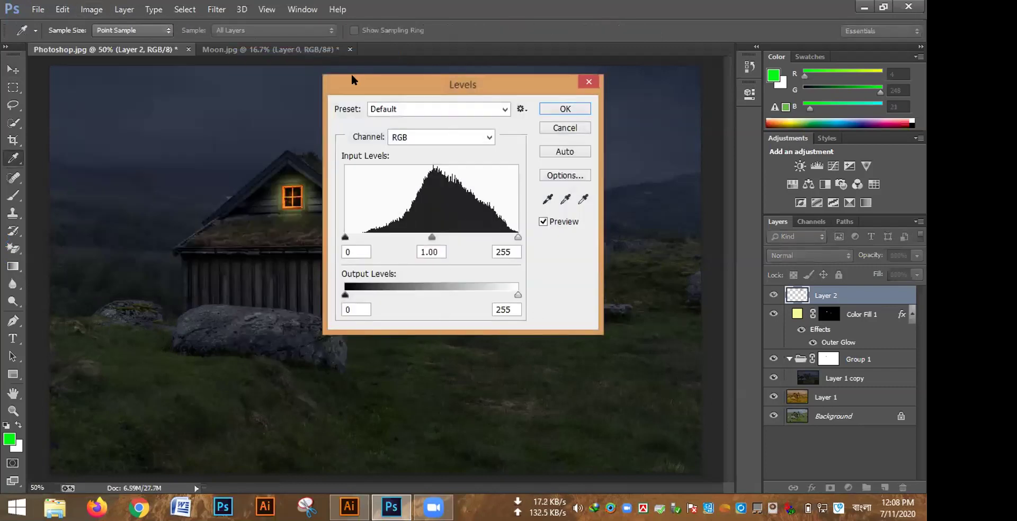
left_click_drag(351, 77, 189, 112)
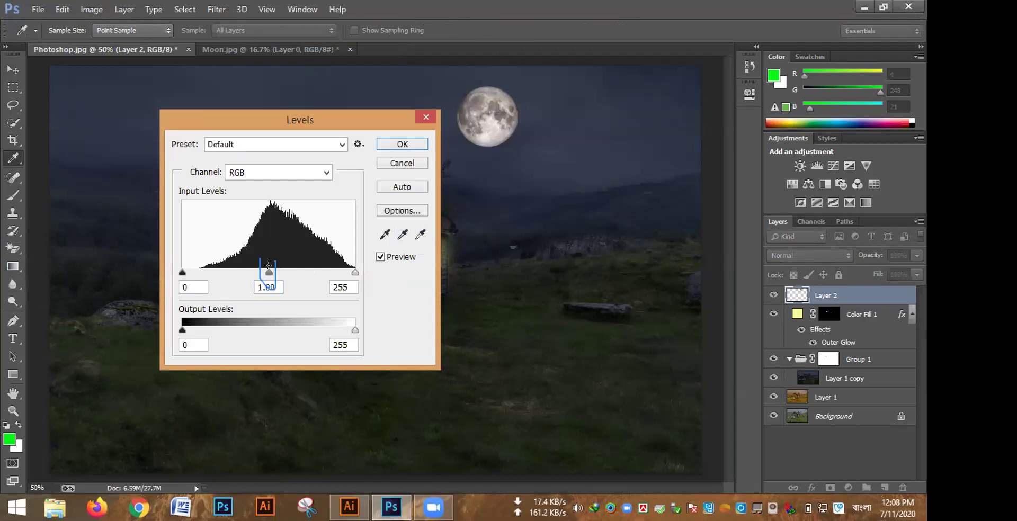
left_click_drag(269, 272, 196, 269)
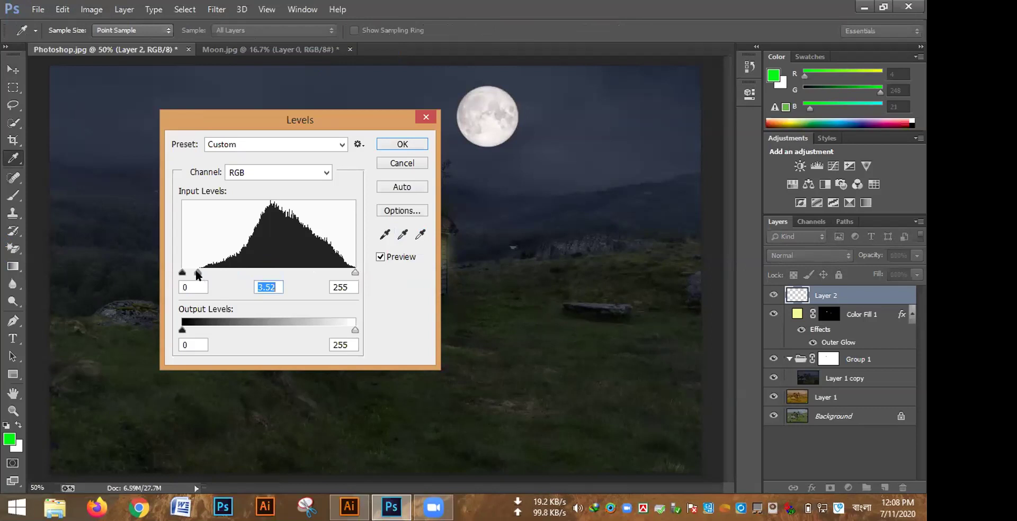
left_click_drag(197, 272, 191, 272)
left_click_drag(188, 273, 207, 270)
left_click(209, 268)
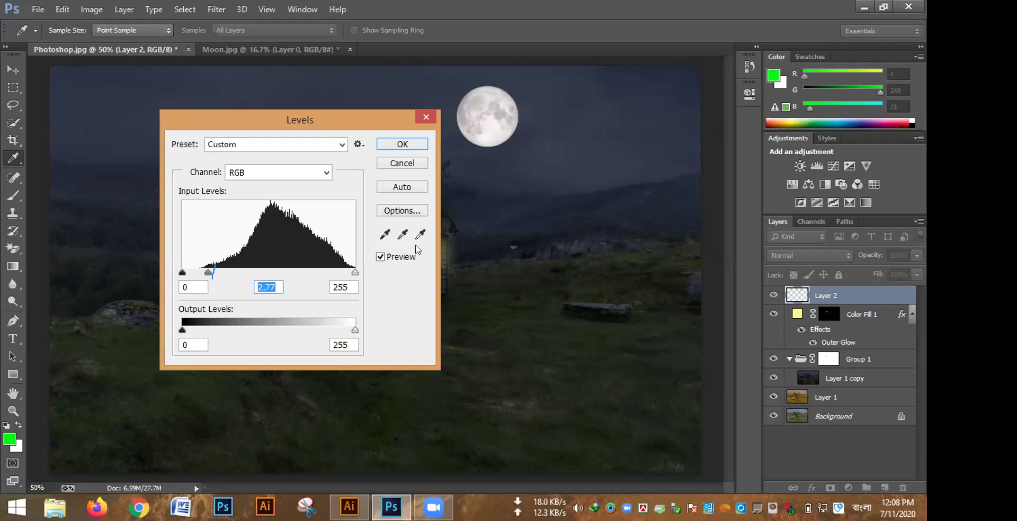
left_click(418, 143)
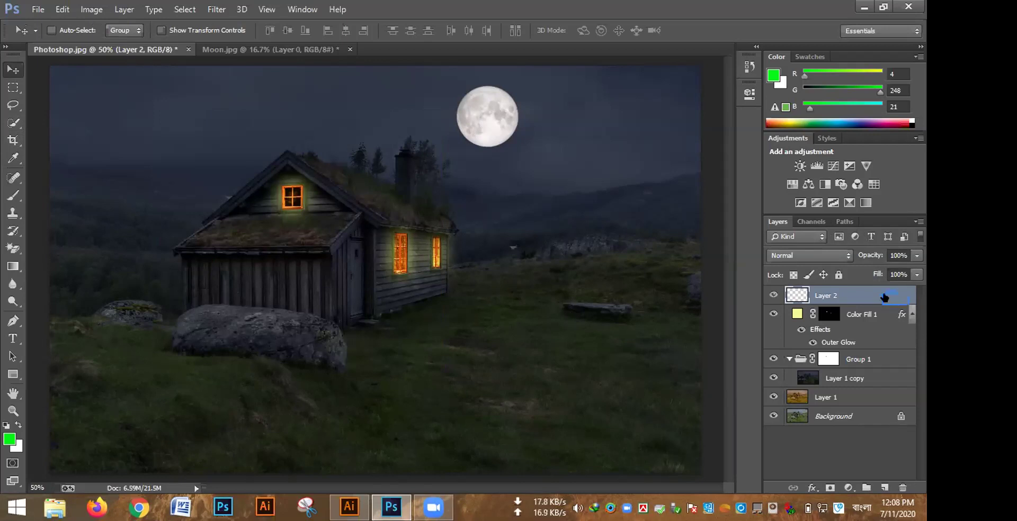
Add an Outer Glow layer style to the moon's Layer 2 and show its settings.
key("space")
double_click(908, 298)
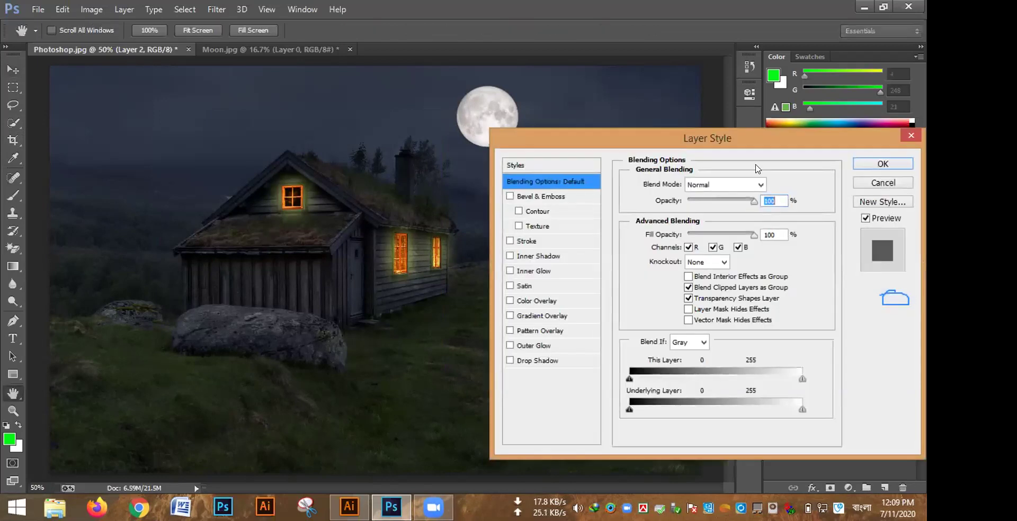
left_click(510, 346)
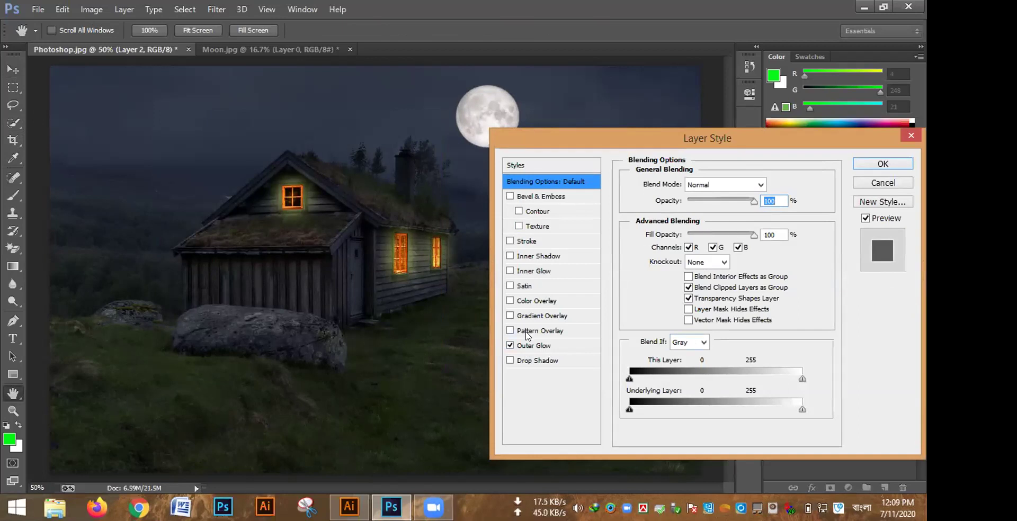
left_click(509, 345)
left_click(509, 346)
left_click(546, 348)
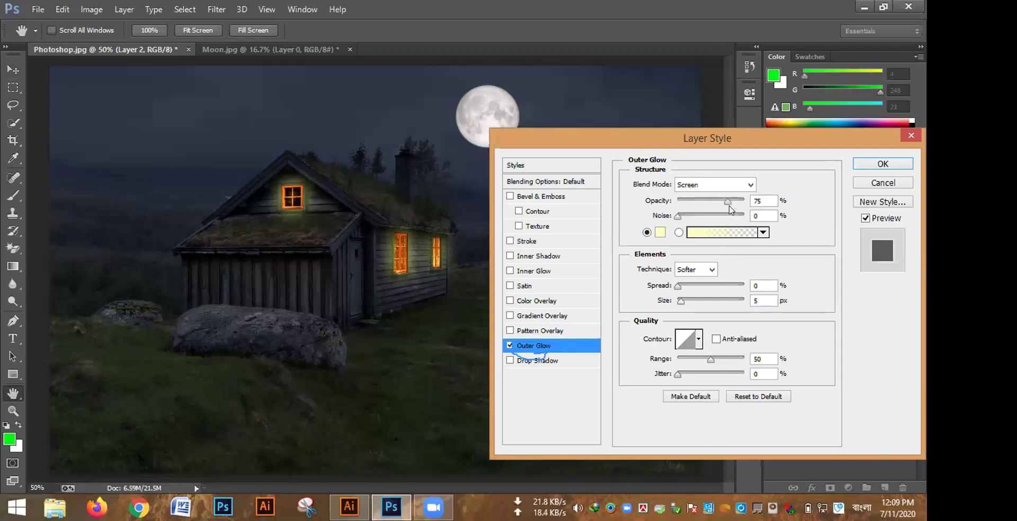
Set the moon's outer glow color to light blue #92adf9.
left_click_drag(535, 145, 490, 184)
left_click_drag(668, 230, 667, 234)
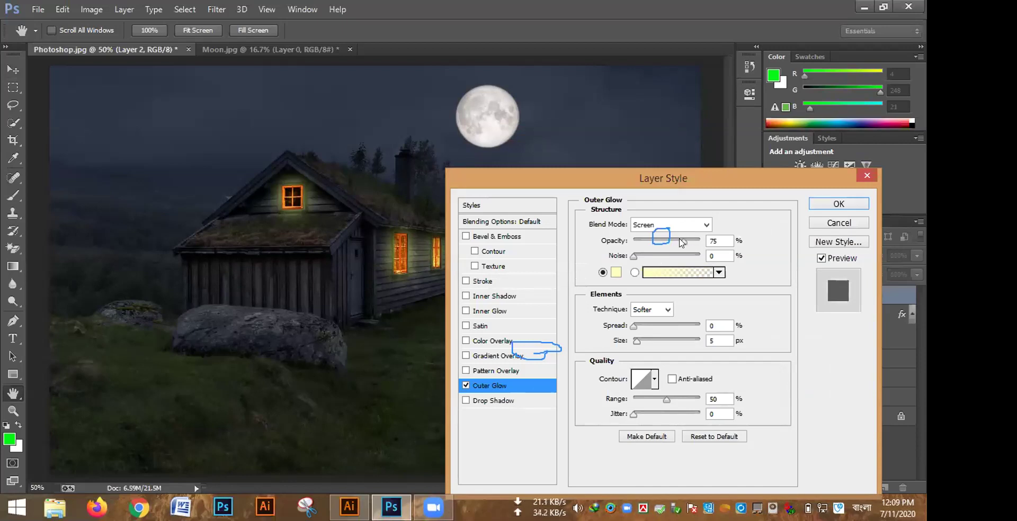
left_click_drag(566, 255, 624, 269)
left_click(616, 272)
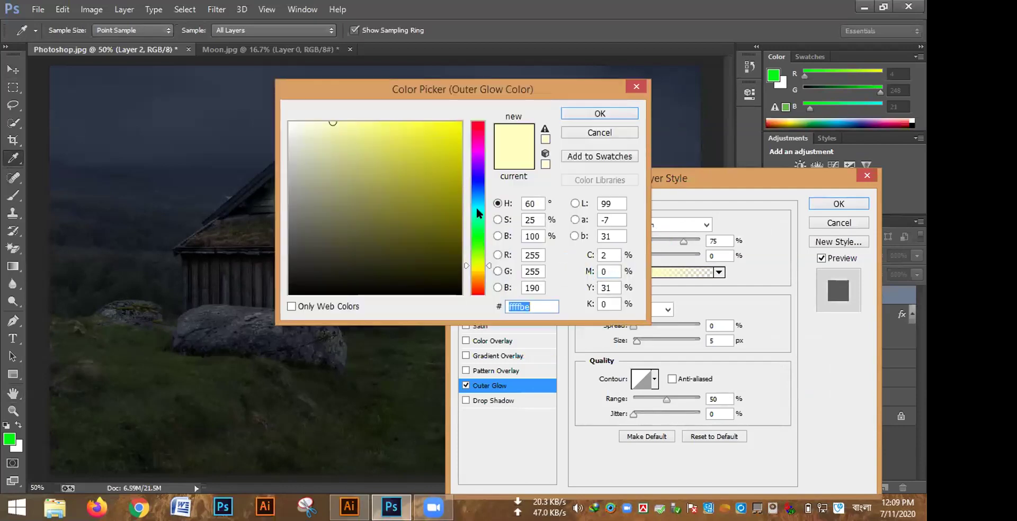
left_click(476, 210)
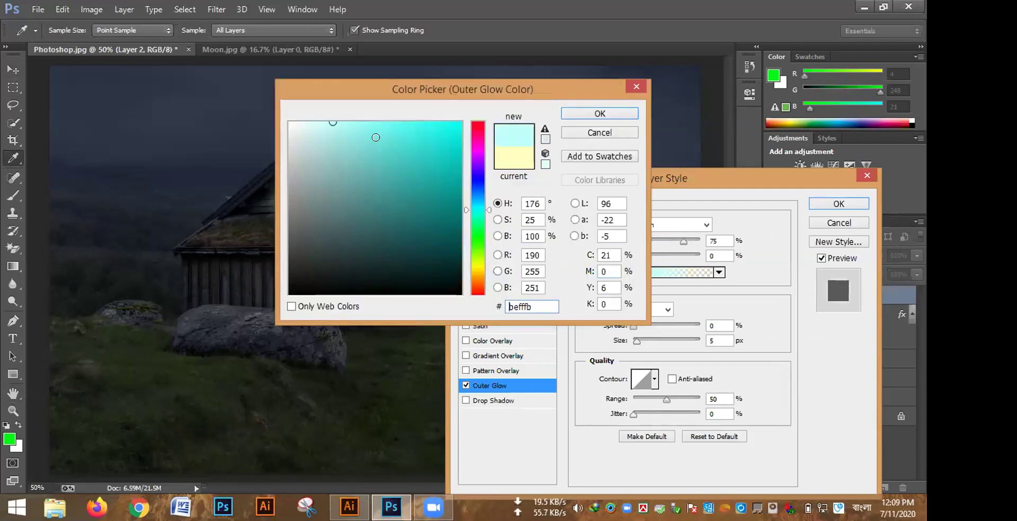
left_click(327, 127)
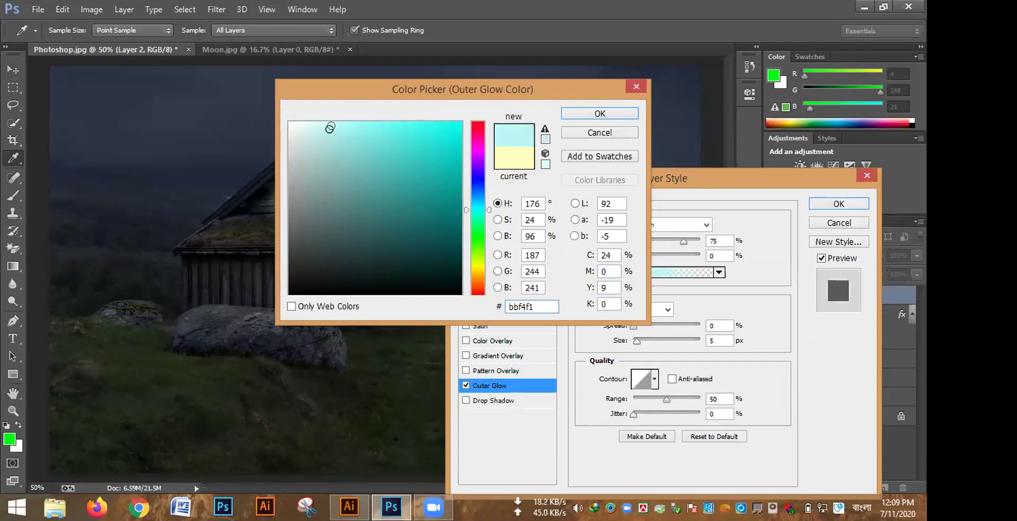
left_click_drag(375, 91, 330, 181)
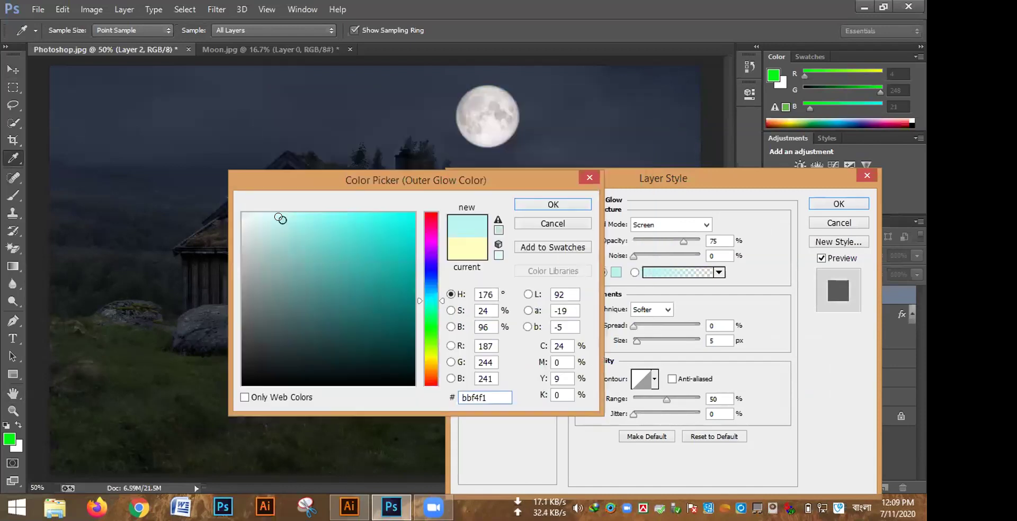
left_click_drag(279, 220, 272, 228)
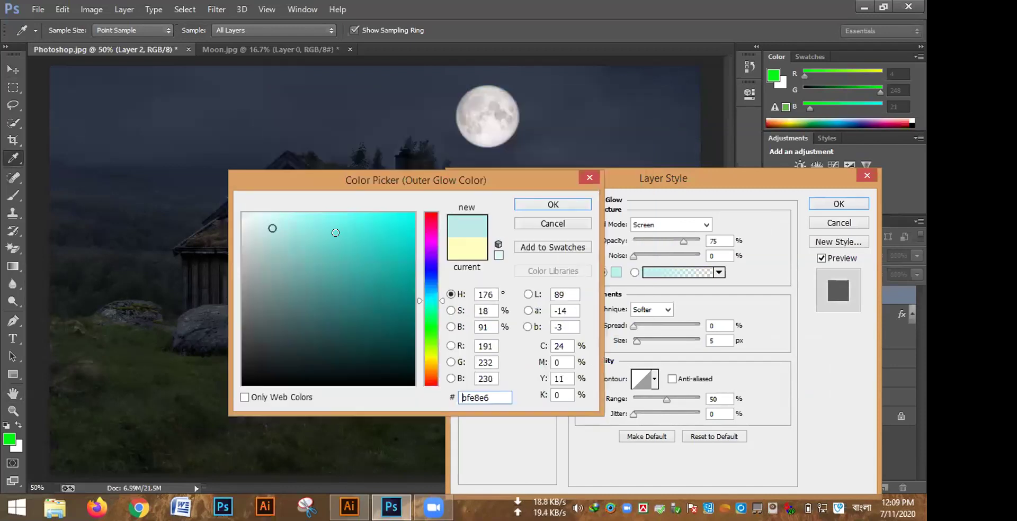
left_click(427, 274)
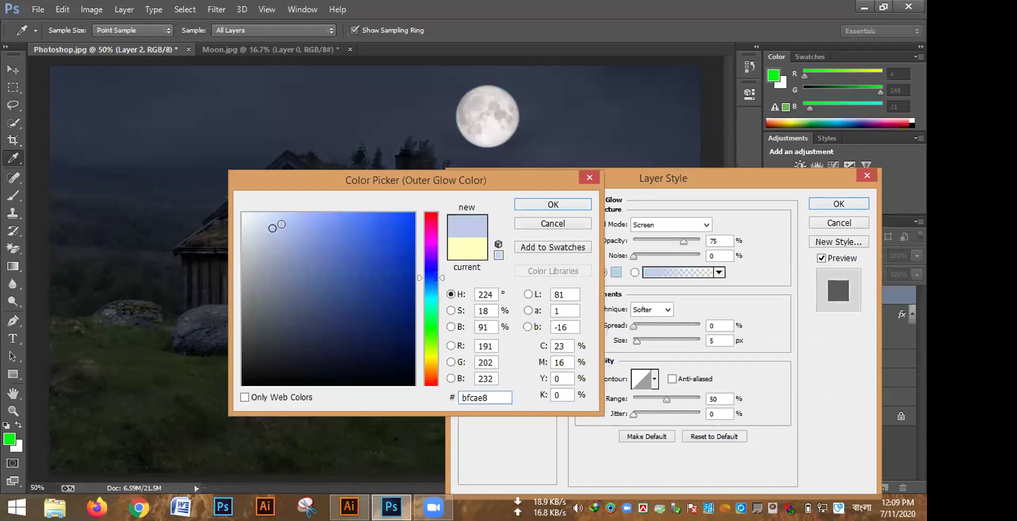
left_click_drag(279, 216, 299, 217)
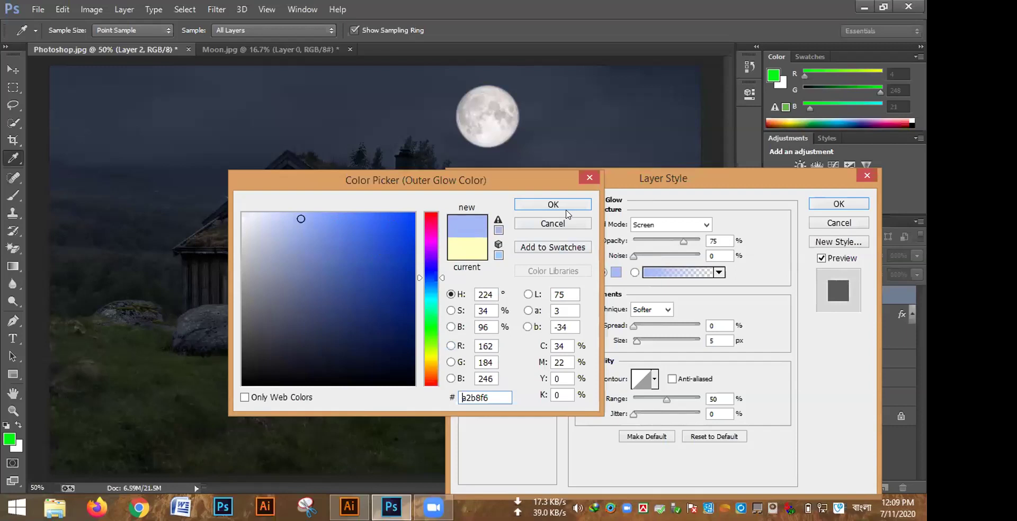
left_click(313, 217)
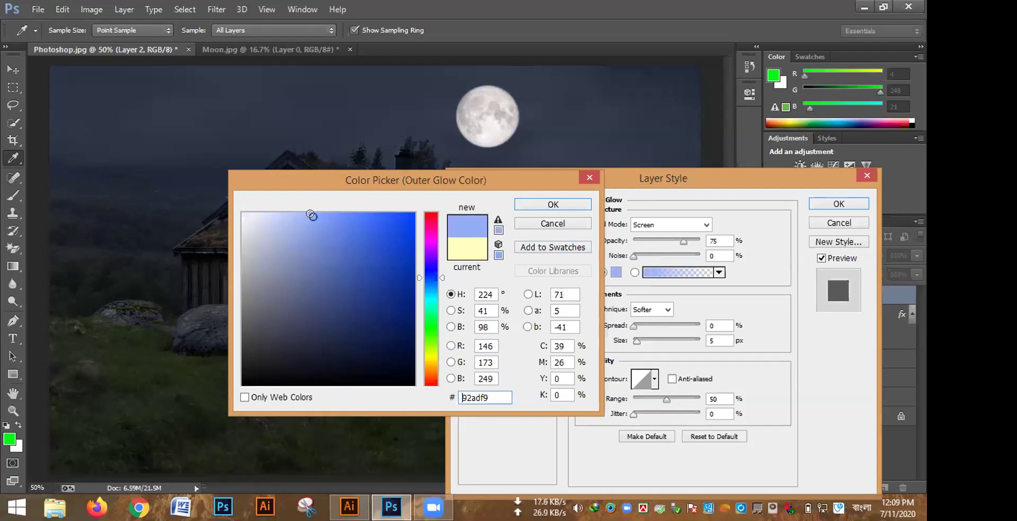
left_click(553, 206)
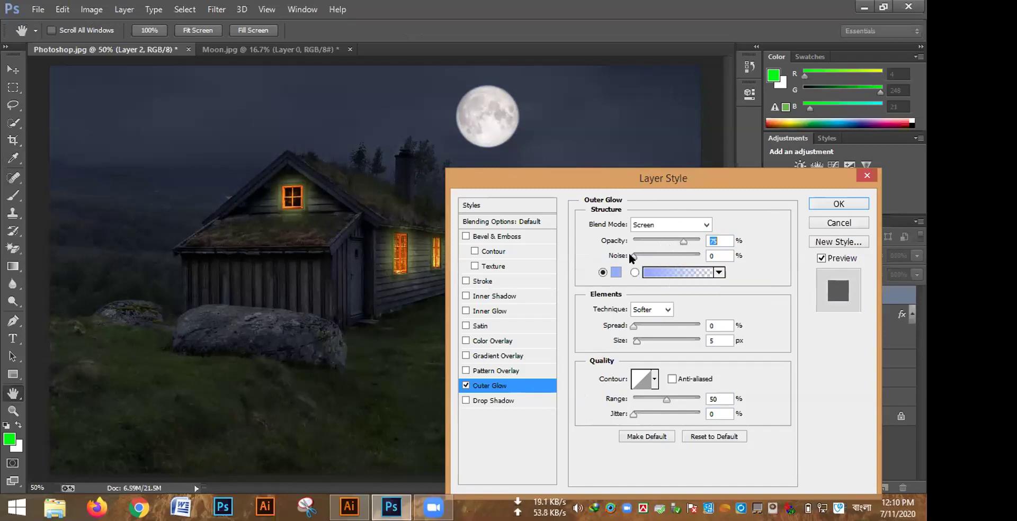
Set the moon's outer glow to 68% opacity, 213 px size and 41% range, and apply the style.
left_click(647, 340)
left_click_drag(646, 343, 674, 344)
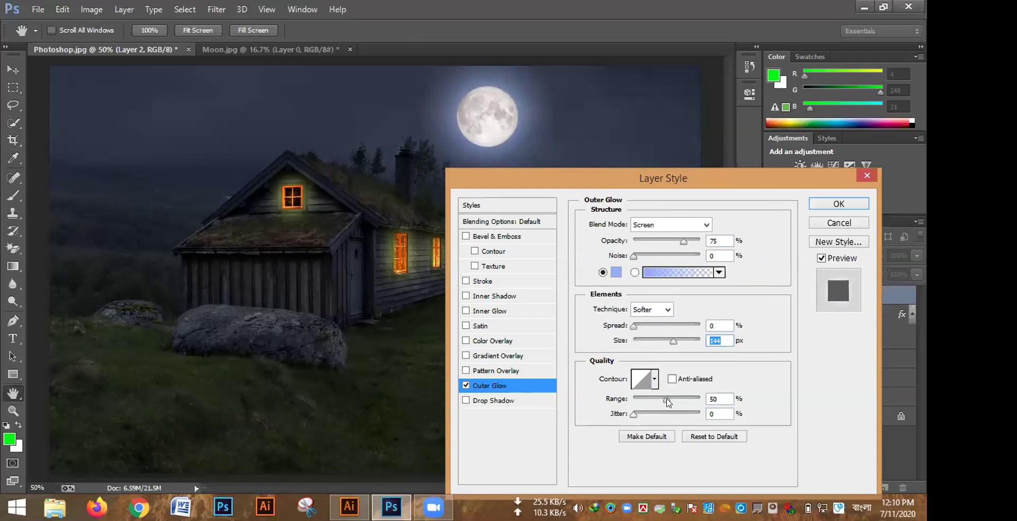
mouse_move(665, 402)
left_mouse_down()
mouse_move(656, 400)
mouse_move(684, 401)
mouse_move(657, 408)
left_mouse_up()
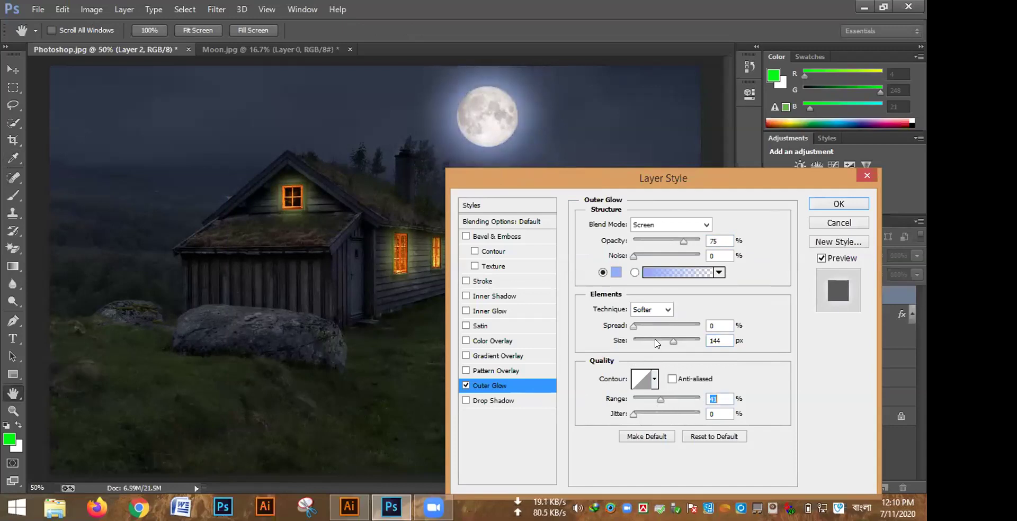
left_click_drag(680, 247, 692, 269)
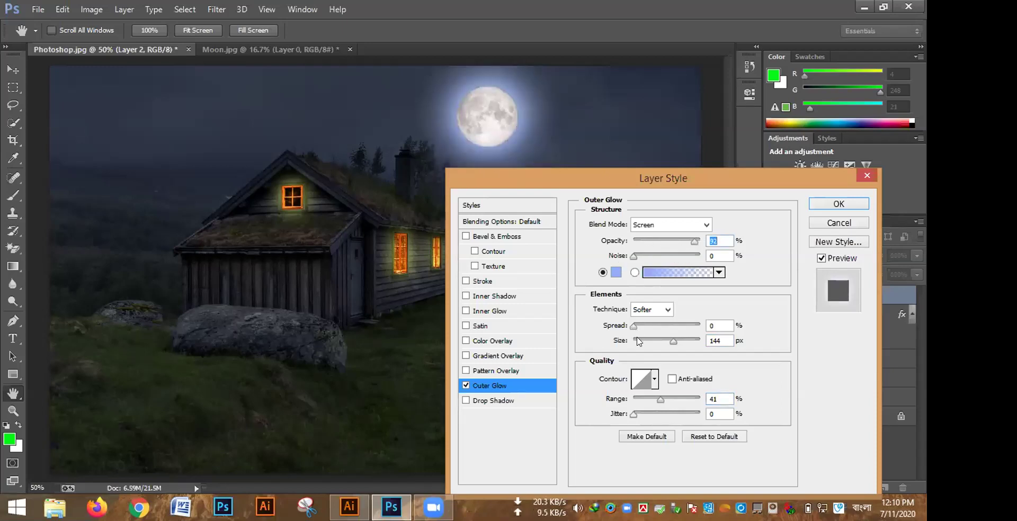
left_click_drag(676, 345, 689, 346)
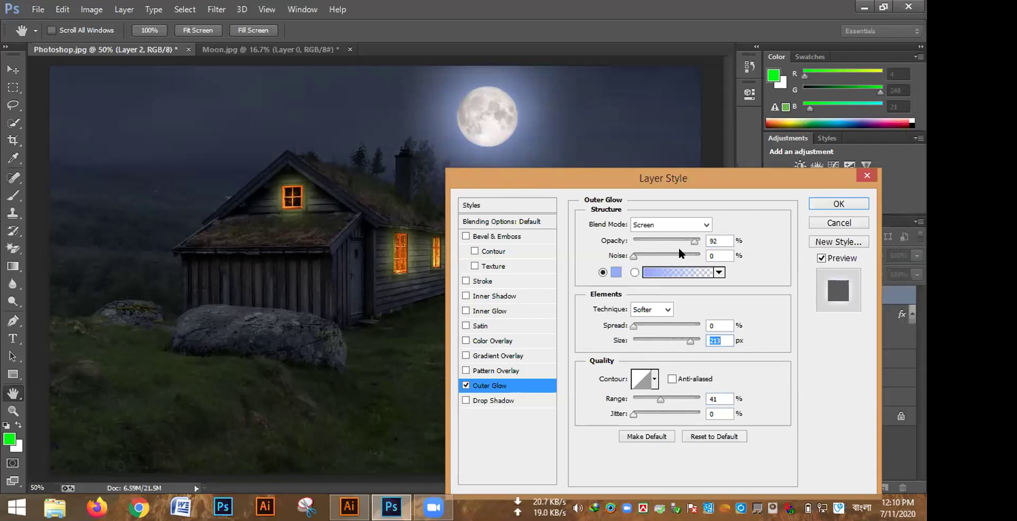
left_click_drag(695, 242, 679, 256)
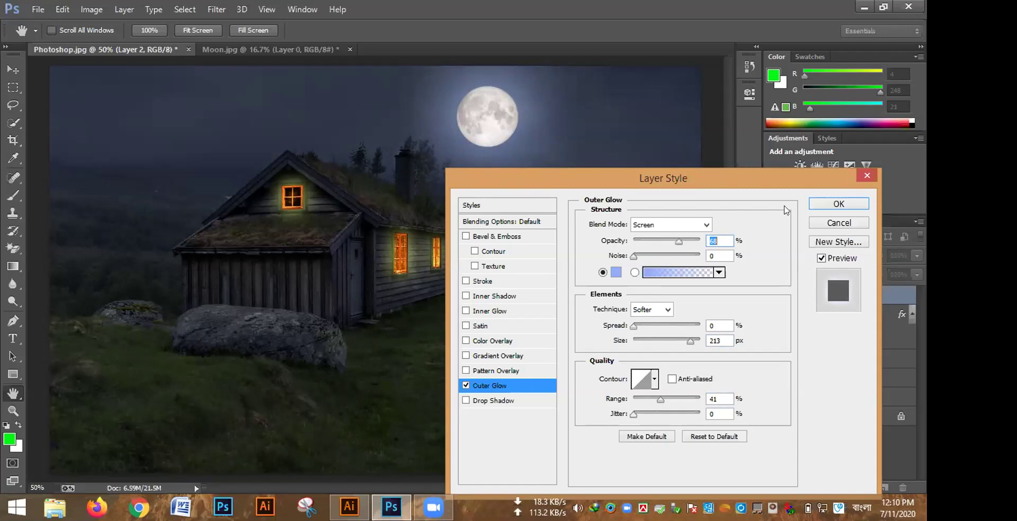
left_click(834, 208)
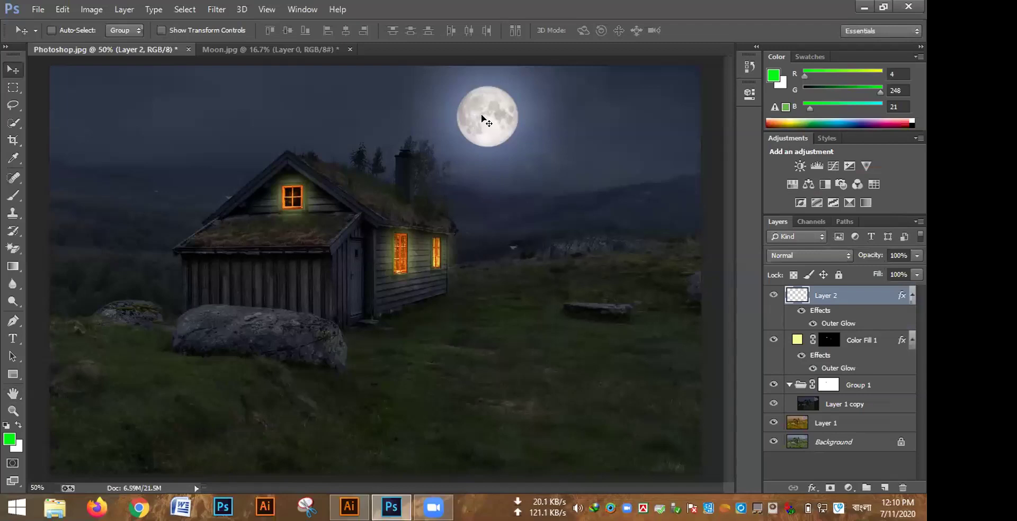
Move the glowing moon slightly down and to the left in the sky, closer to the chimney.
key("shift+Down")
key("shift+Down")
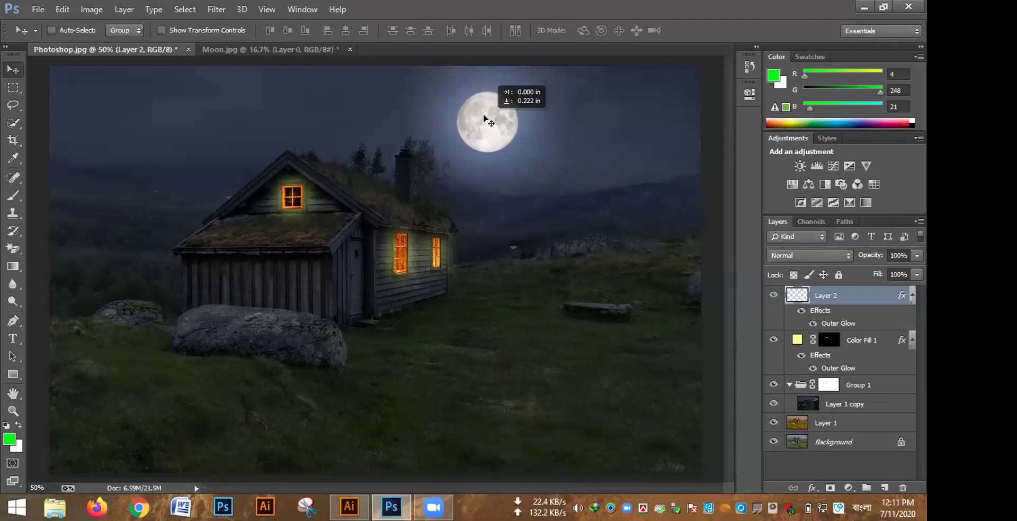
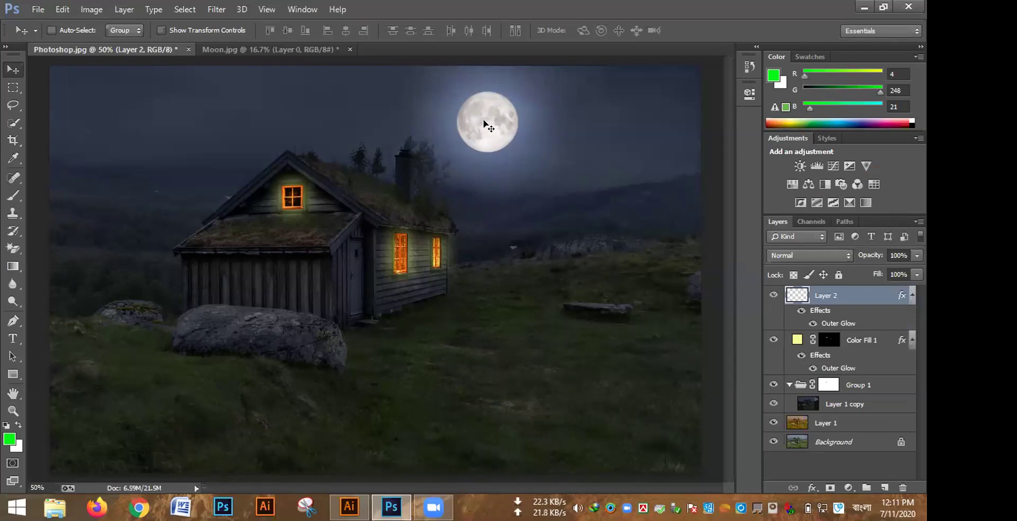
left_click_drag(484, 123, 482, 127)
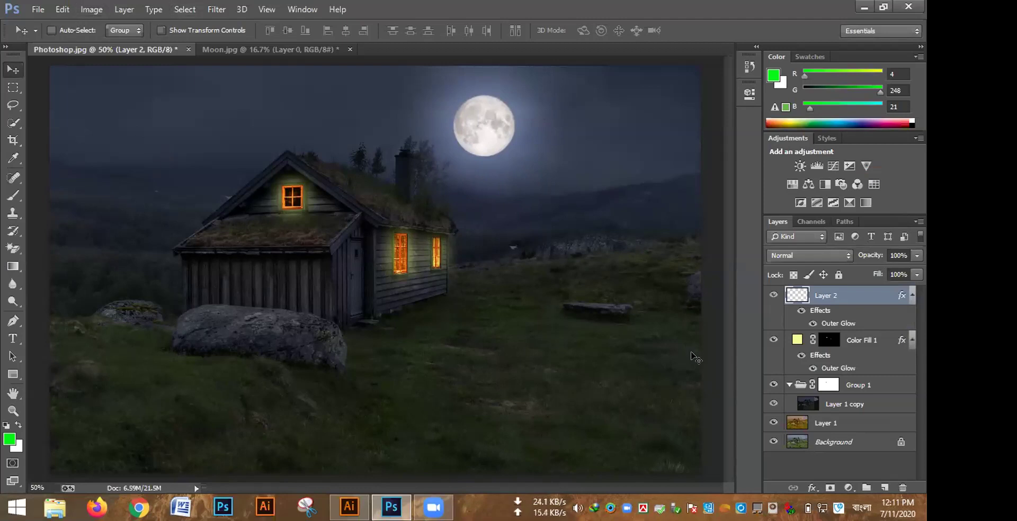
left_click(577, 508)
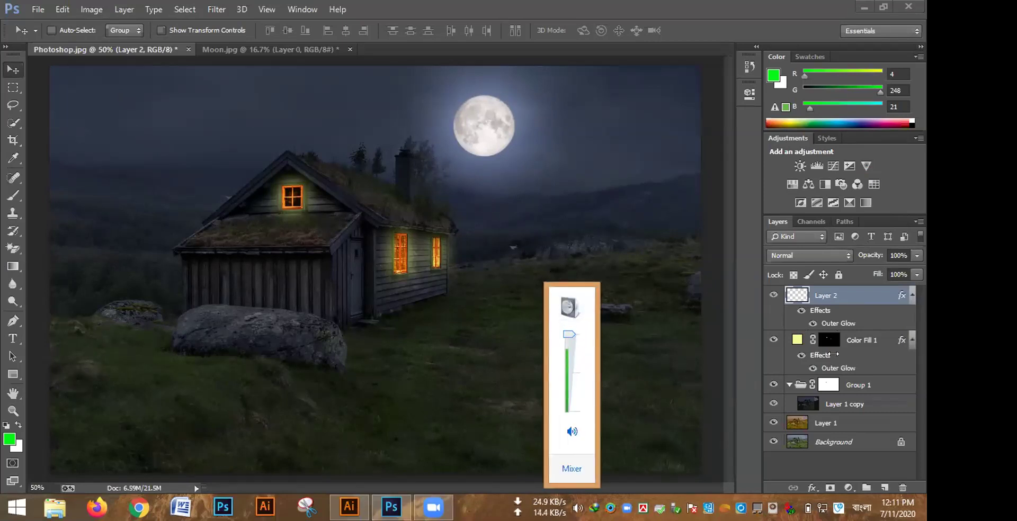
left_click(419, 335)
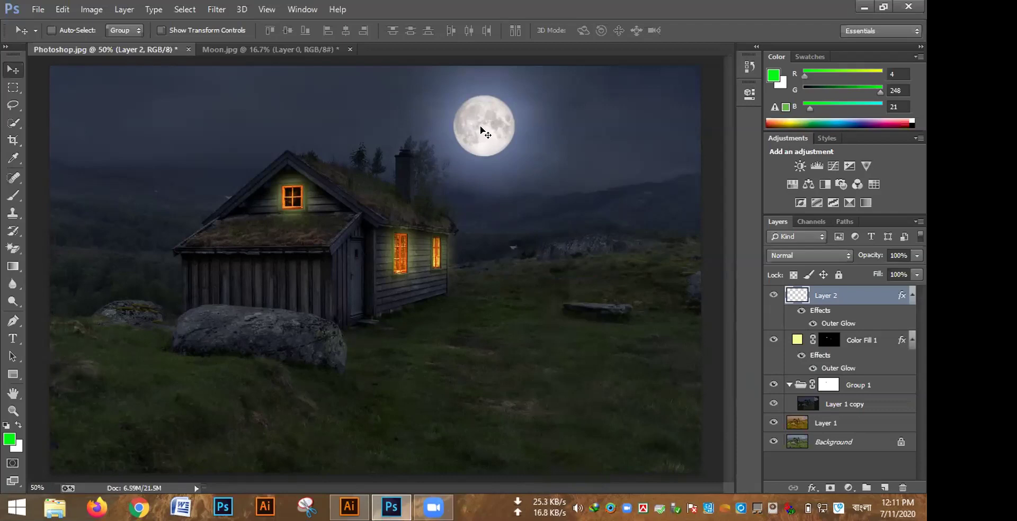
left_click_drag(476, 130, 473, 129)
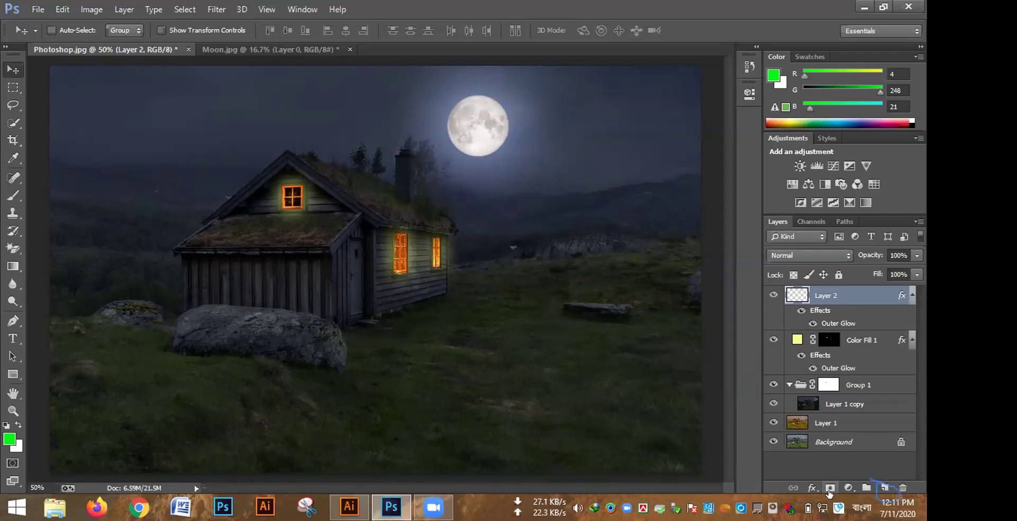
Add a new empty layer above the moon's Layer 2, leaving its layer style at the defaults.
left_click(884, 489)
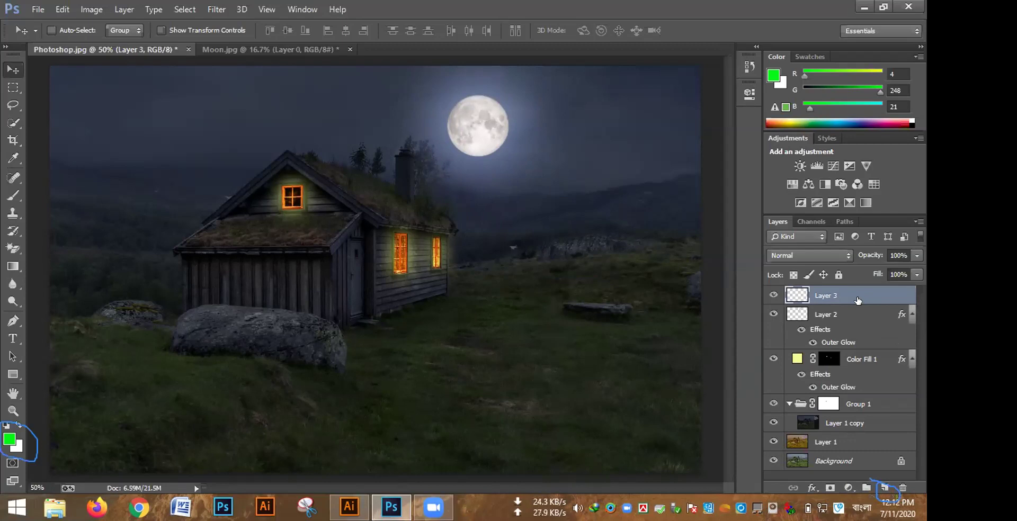
double_click(908, 296)
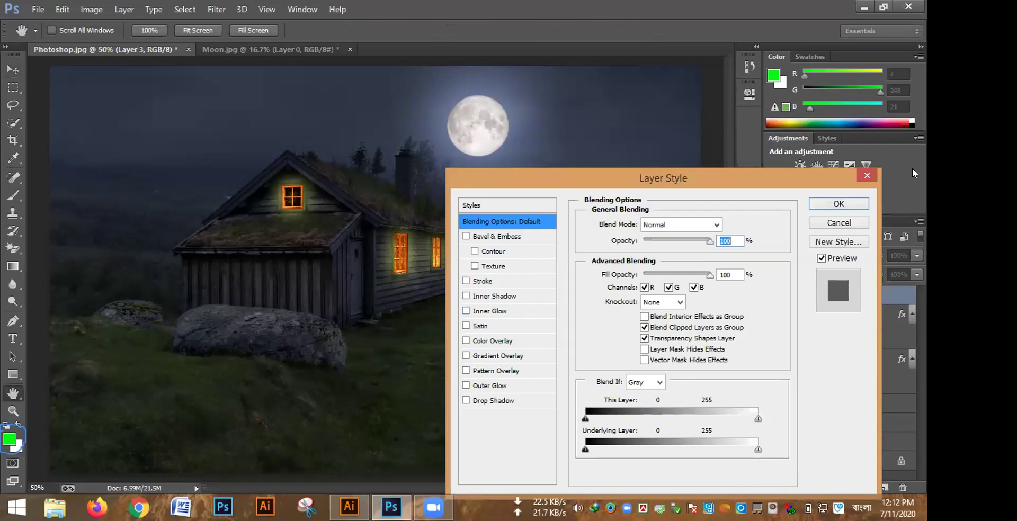
key("Escape")
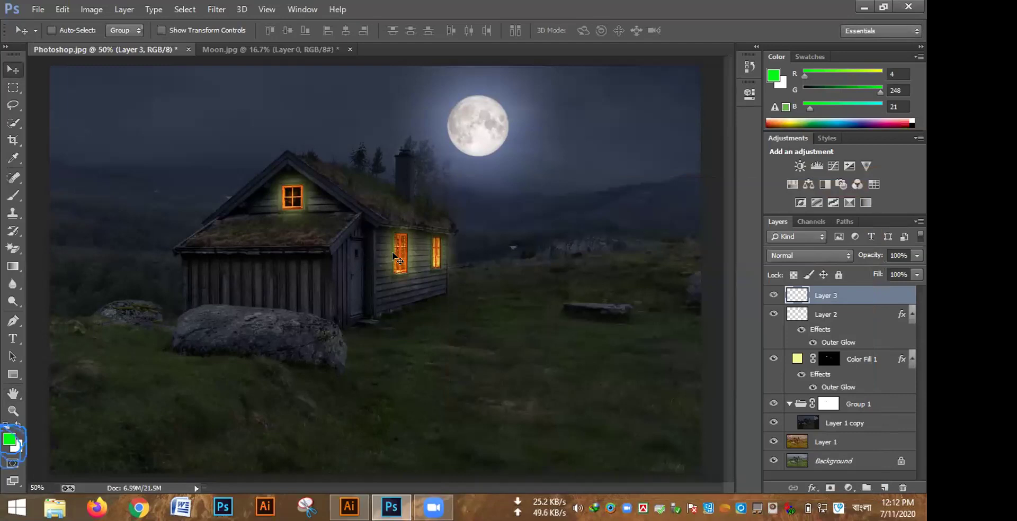
Set the foreground color to the soft yellow #f1ec69.
left_click(8, 441)
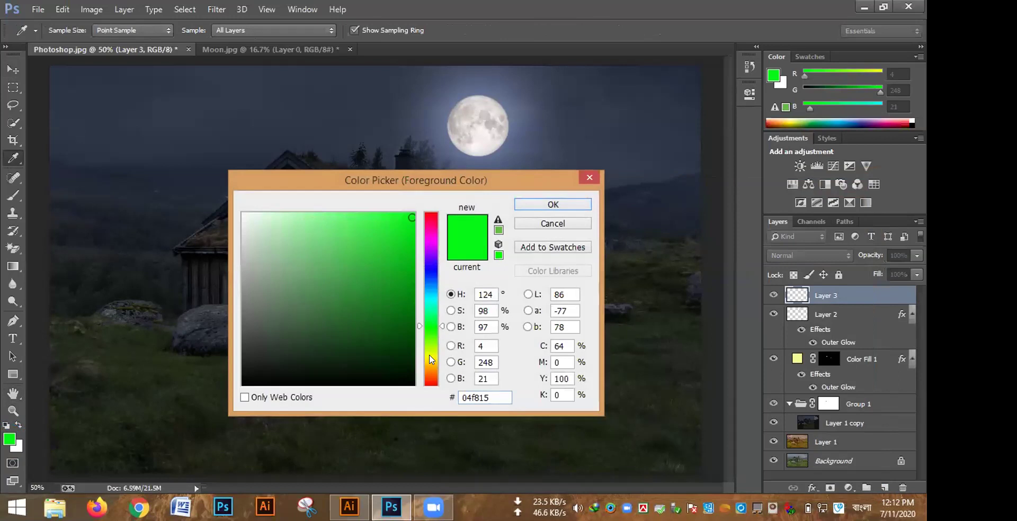
left_click(429, 358)
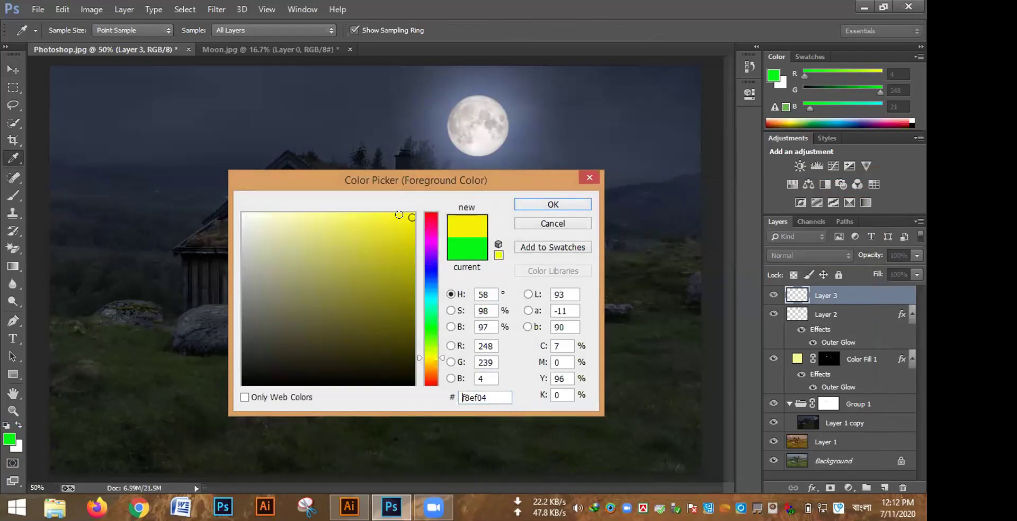
mouse_move(406, 215)
left_mouse_down()
mouse_move(312, 212)
mouse_move(348, 215)
mouse_move(336, 215)
left_mouse_up()
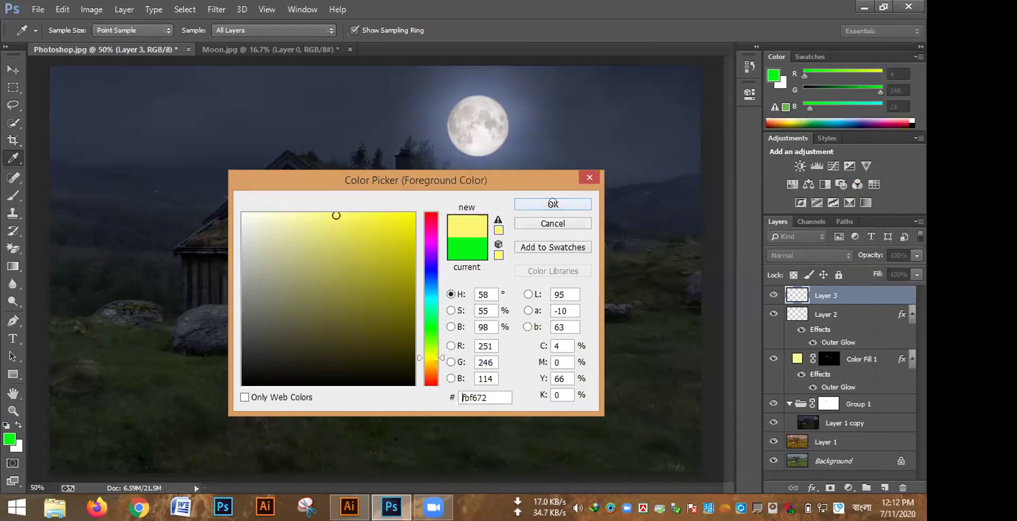
left_click(337, 218)
left_click_drag(332, 219, 339, 222)
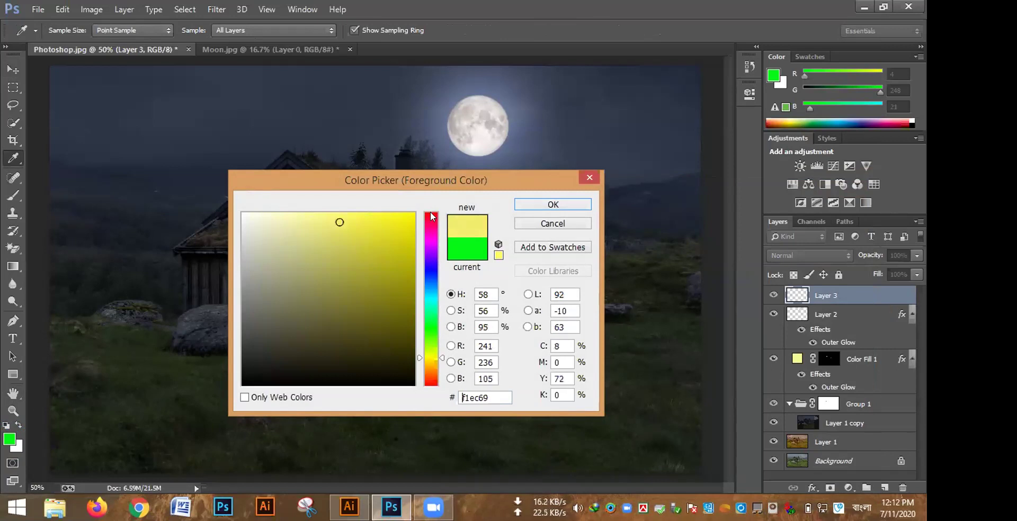
left_click(565, 206)
key("v")
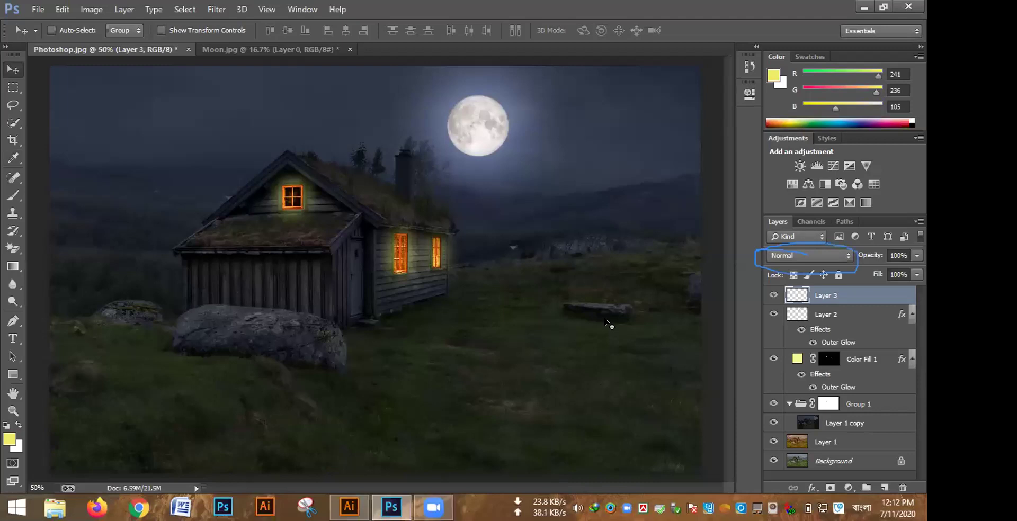
Choose the Brush tool with a soft round 35 px tip at 0% hardness.
left_click(849, 255)
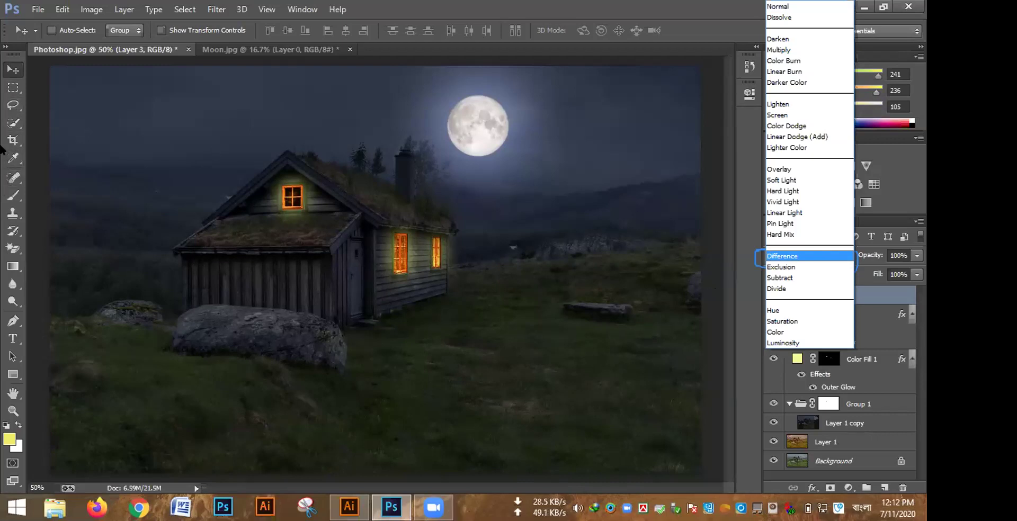
key("Escape")
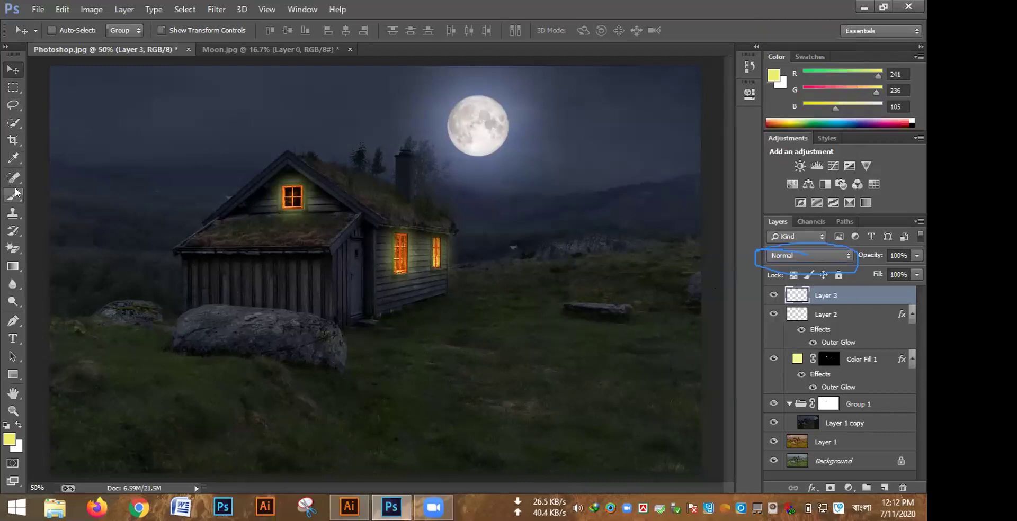
left_click(16, 192)
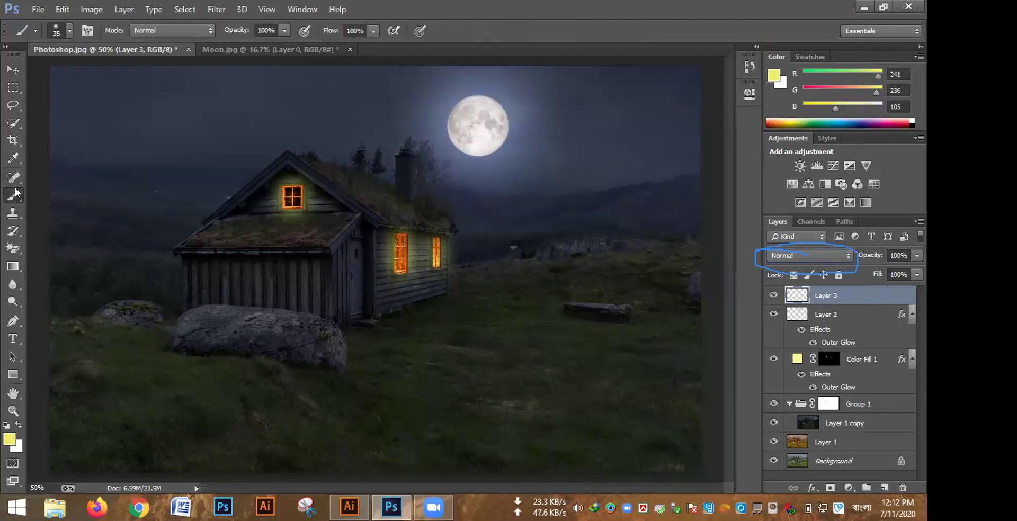
right_click(15, 192)
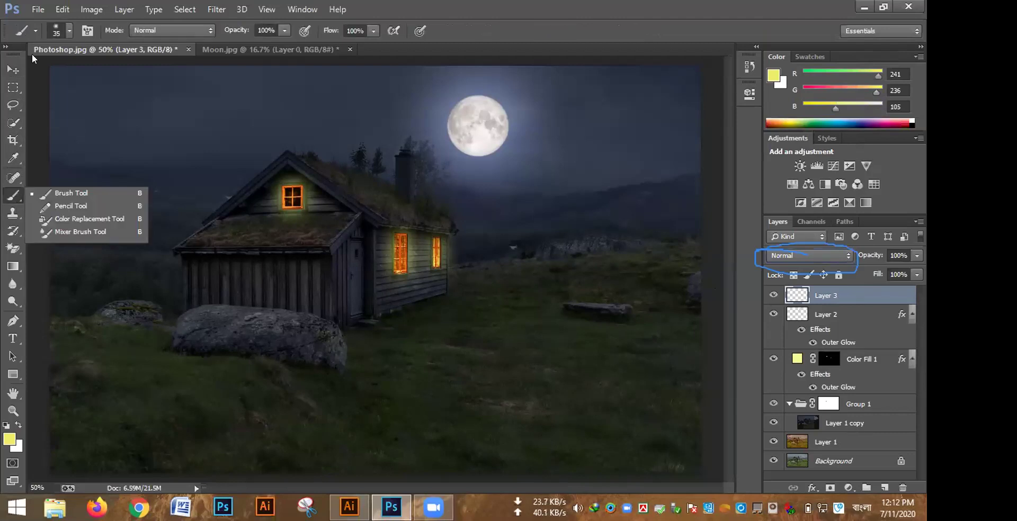
left_click(63, 32)
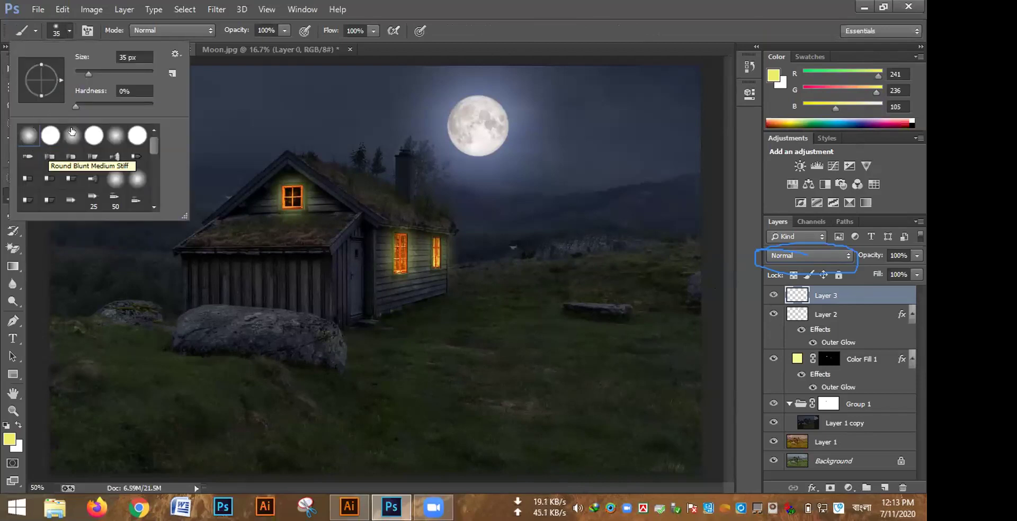
left_click(72, 131)
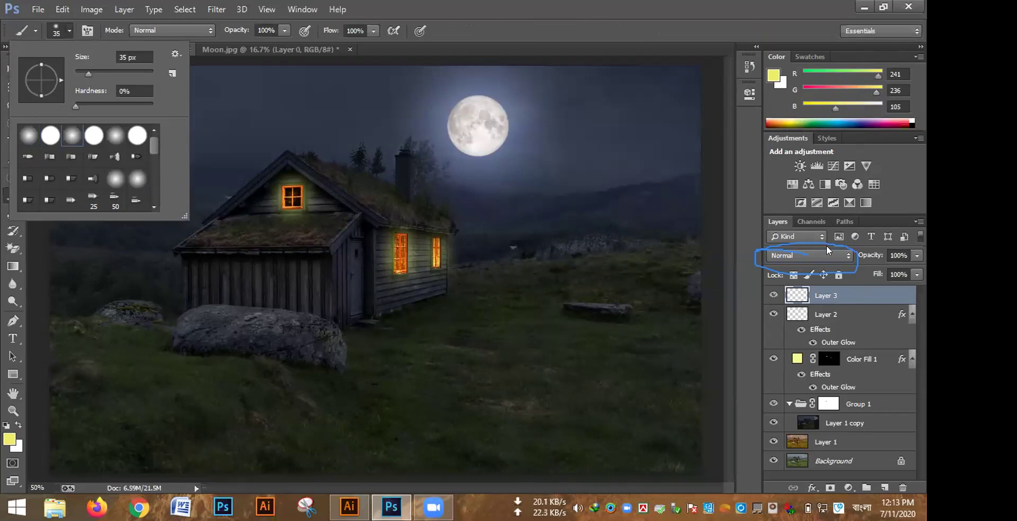
Set the blend mode of Layer 3 to Overlay.
left_click(841, 256)
left_click(842, 257)
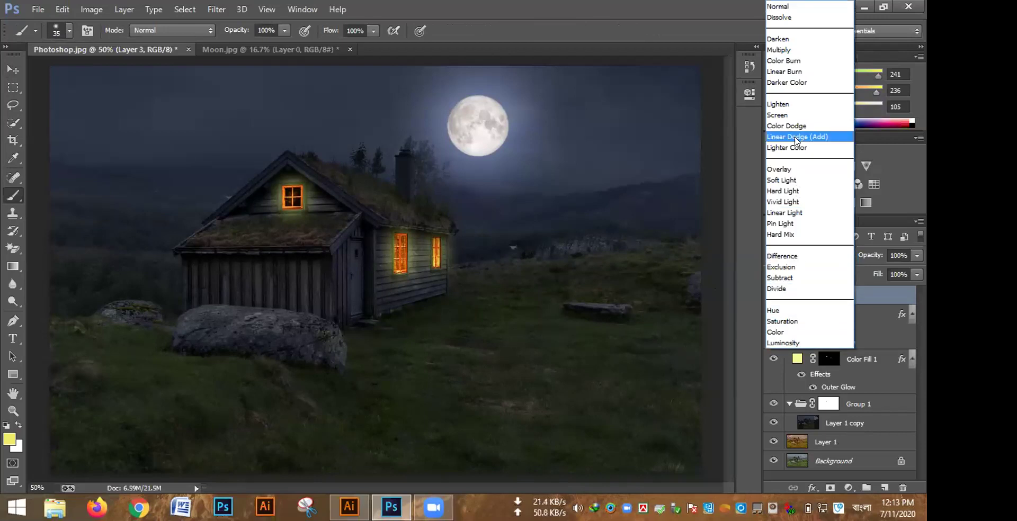
left_click(792, 166)
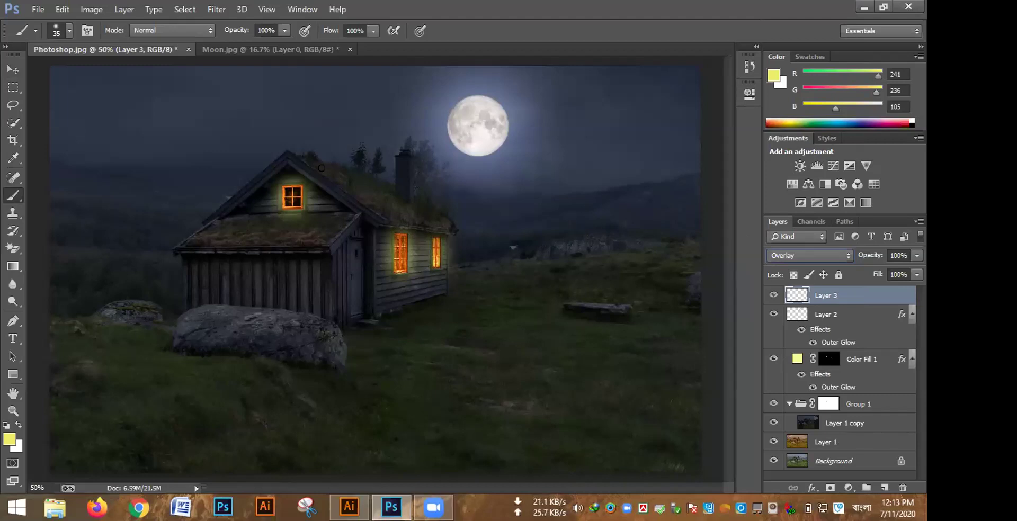
Dab a small yellow spot on the grass beside the cabin and enlarge the brush to 400 px.
left_click(500, 340)
key("bracketright")
key("bracketright")
key("bracketright")
key("bracketright")
key("bracketright")
key("bracketright")
key("bracketright")
key("bracketright")
key("bracketright")
key("bracketright")
key("bracketright")
key("bracketright")
key("bracketright")
key("bracketright")
key("bracketright")
key("bracketleft")
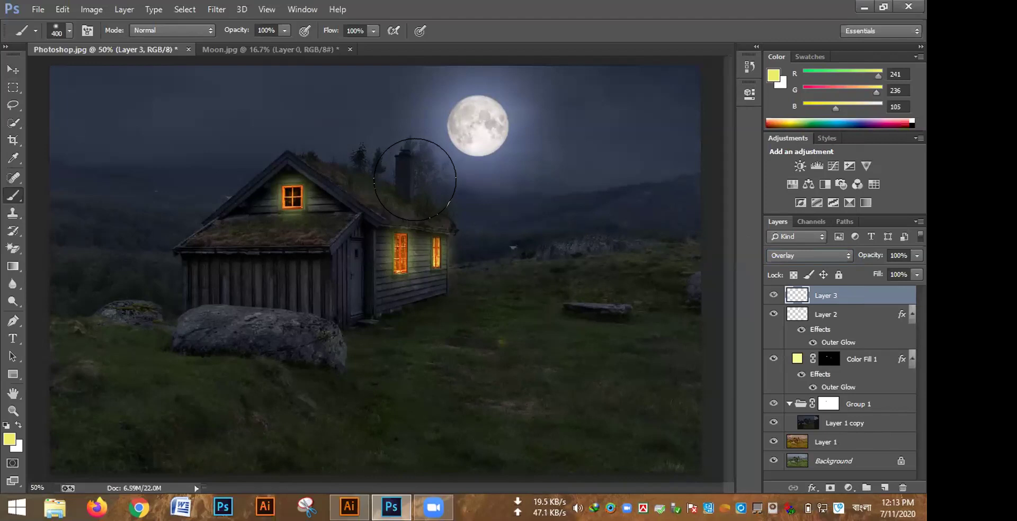
Paint yellow light over the chimney, cabin walls and the sky beside the roof, and undo the sky stroke.
left_click(415, 179)
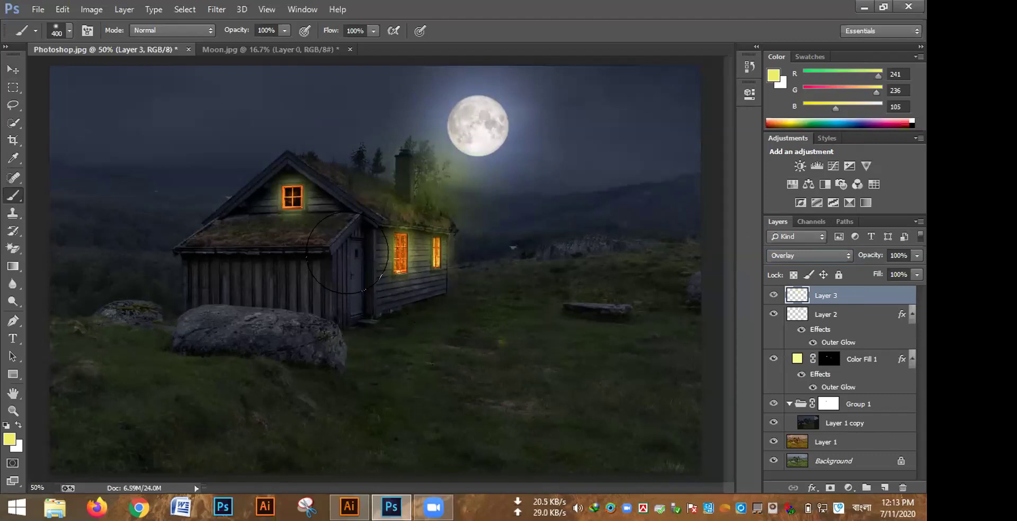
left_click_drag(386, 267, 347, 253)
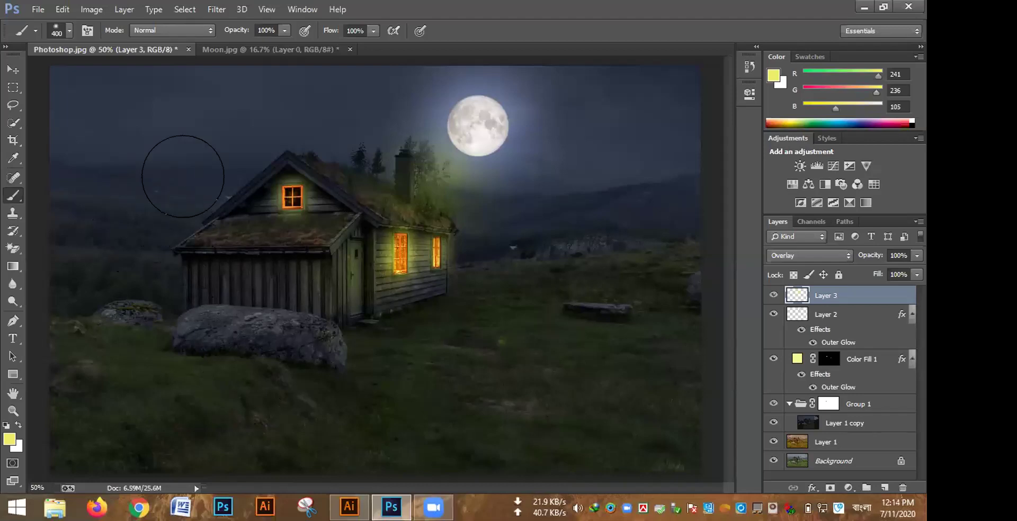
left_click(232, 153)
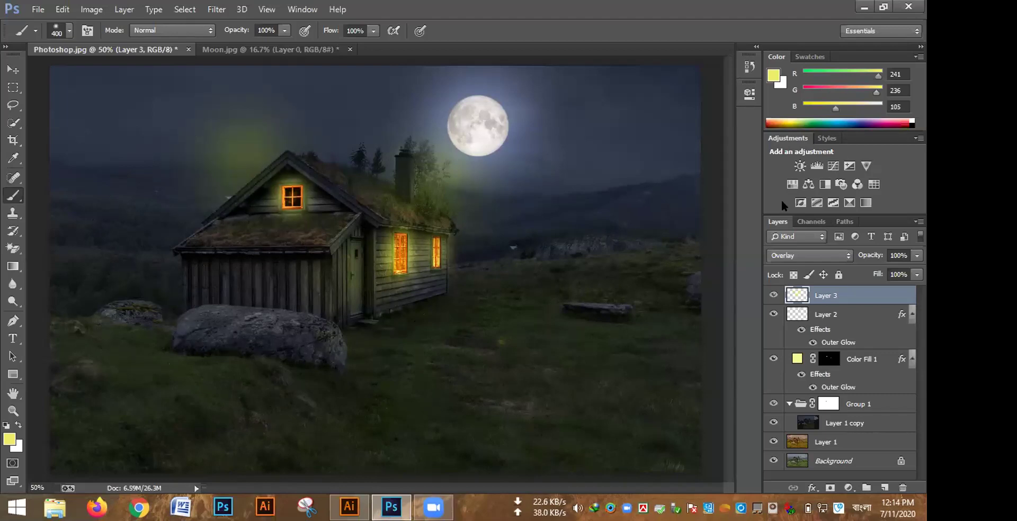
left_click(749, 67)
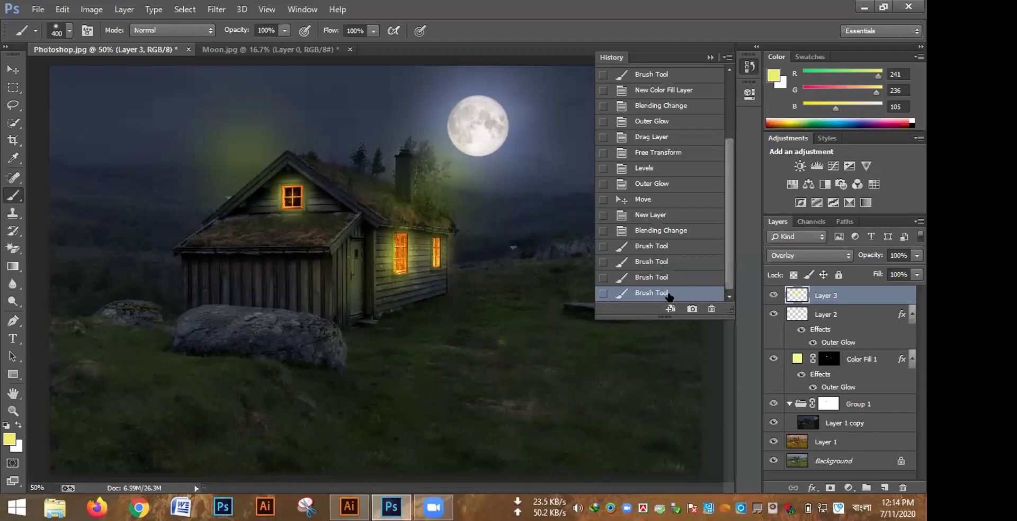
left_click(651, 277)
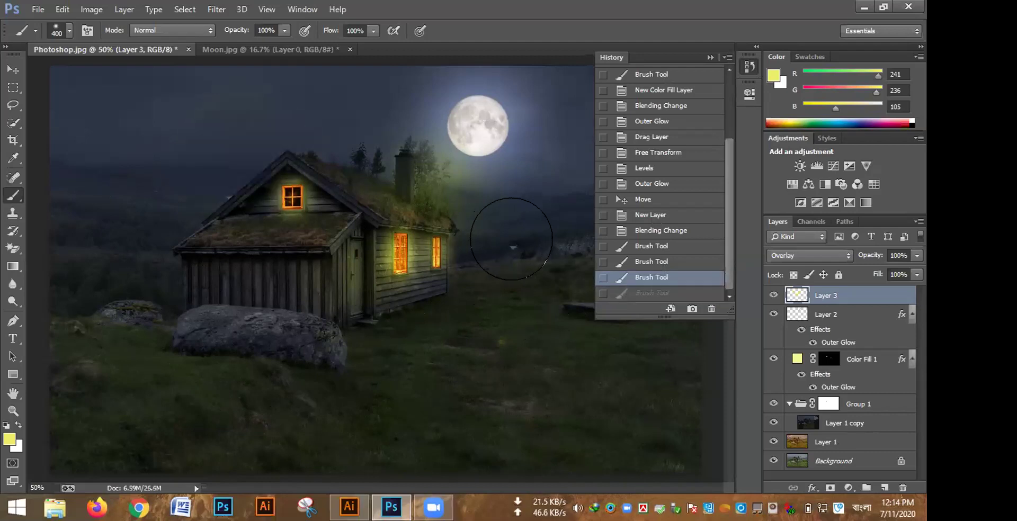
Try a yellow light stroke on the distant hillside beyond the cabin and undo it.
left_click_drag(522, 228, 532, 251)
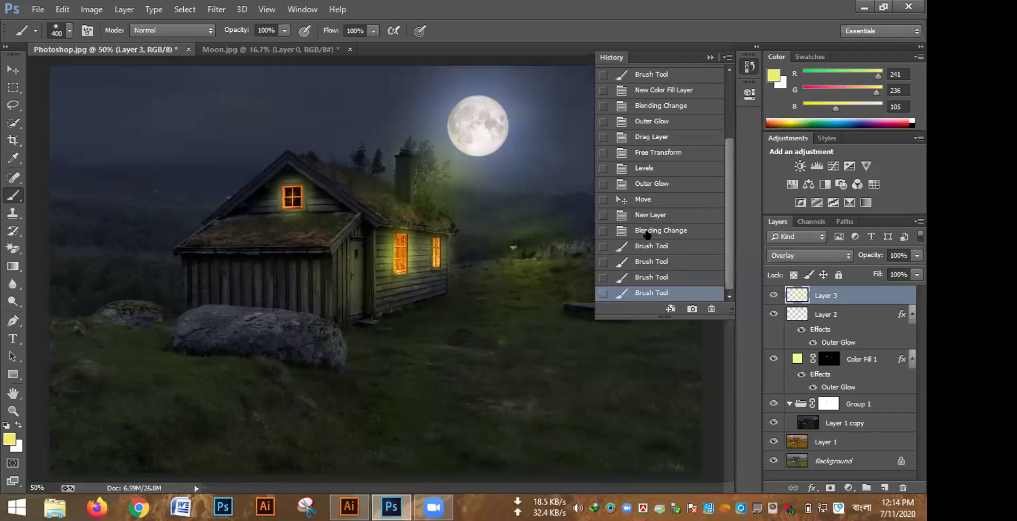
left_click(645, 281)
left_click(645, 281)
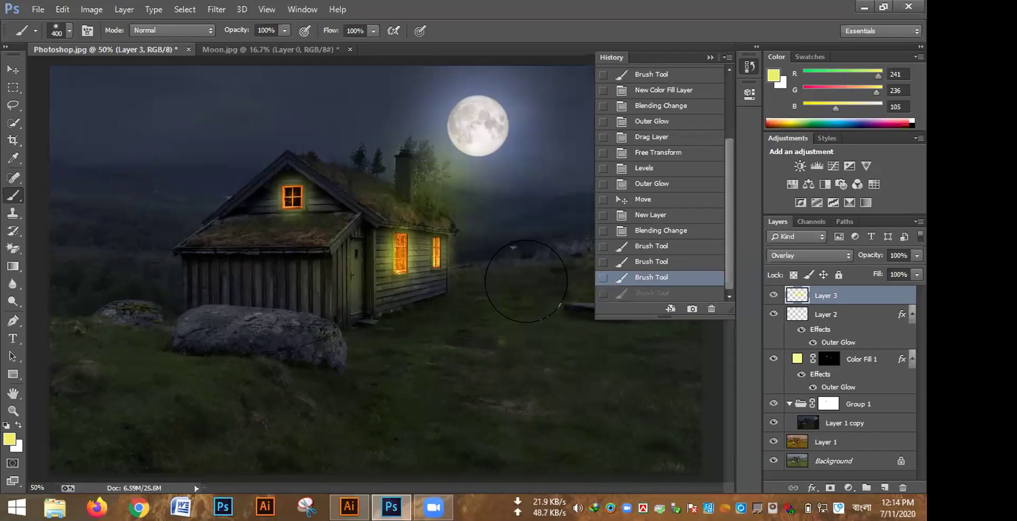
left_click(712, 57)
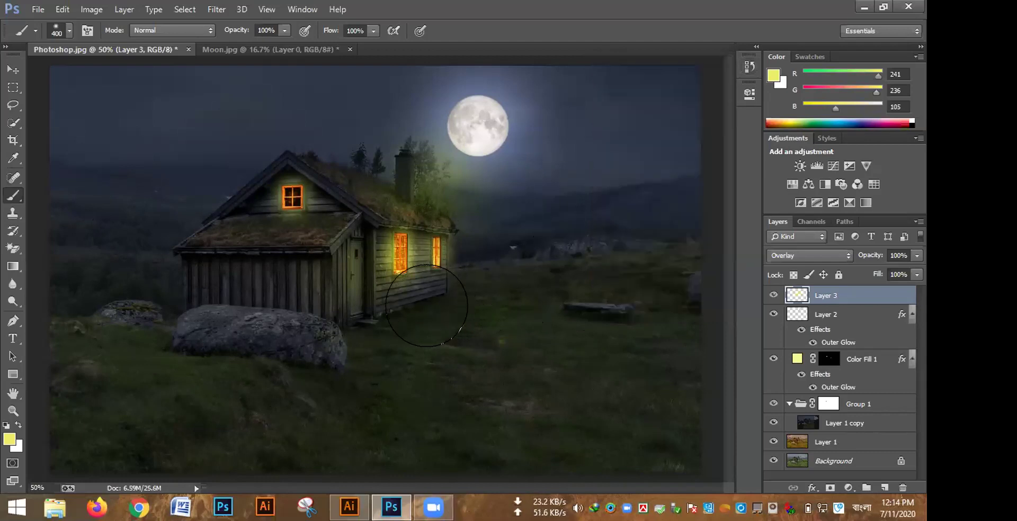
Paint light on the grass beside the cabin, changing the foreground color to pale yellow #f6f4b4 for the second stroke.
left_click_drag(427, 305, 452, 323)
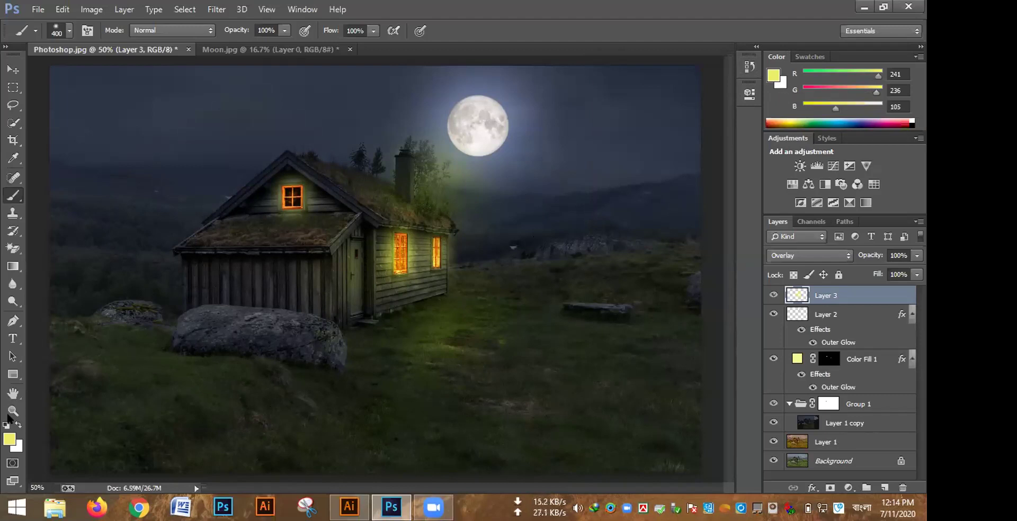
left_click(9, 439)
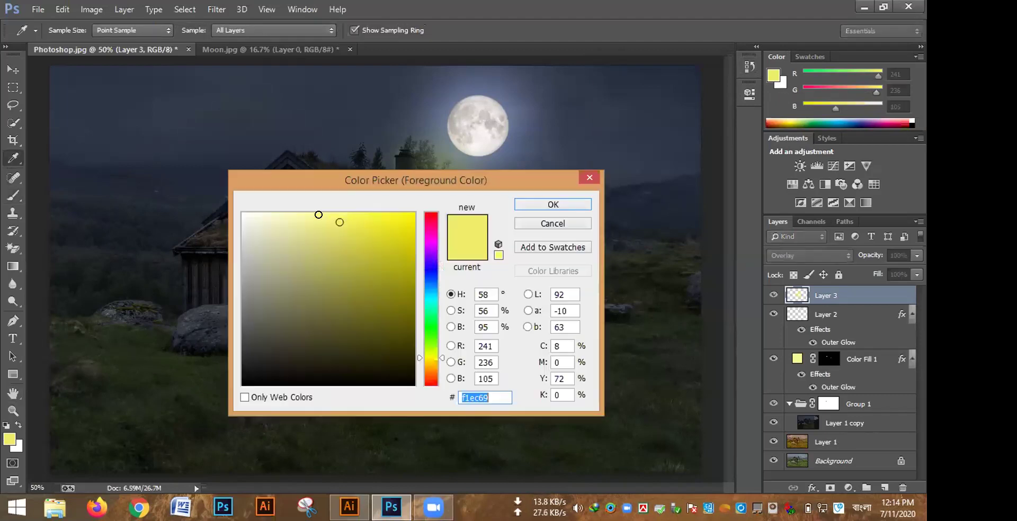
left_click(290, 214)
left_click(288, 219)
left_click(567, 202)
key("b")
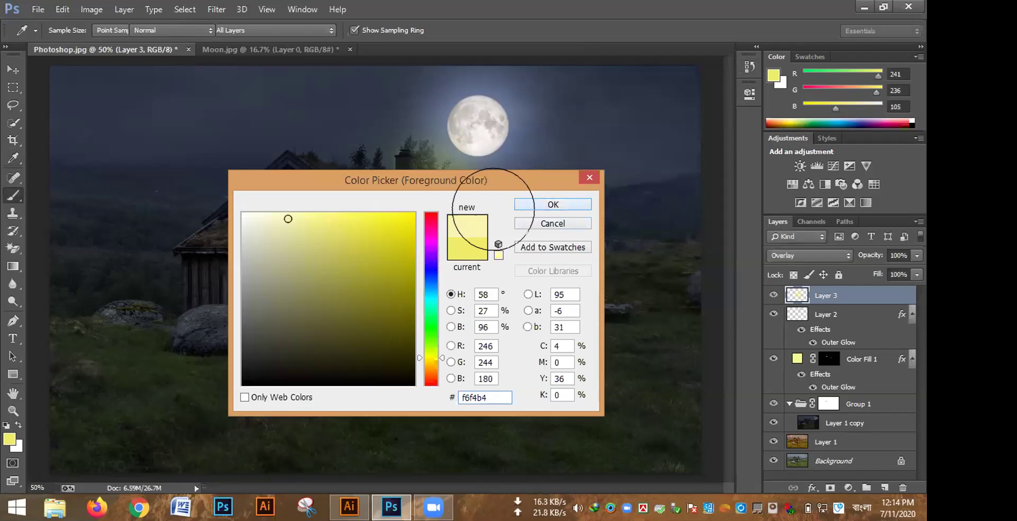
left_click(520, 315)
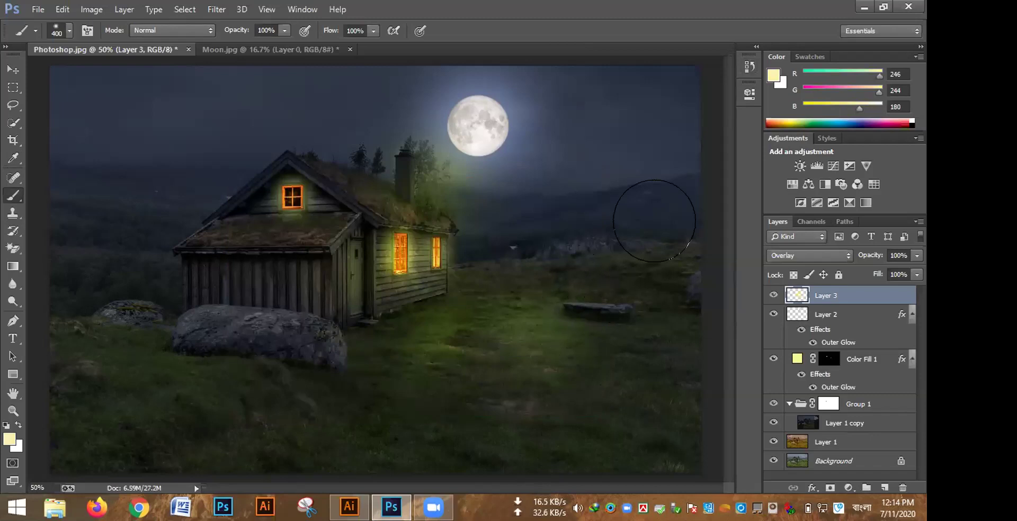
Revert the painting to the first brush stroke, and try and undo a pale yellow dab on the cabin's side wall.
left_click(746, 65)
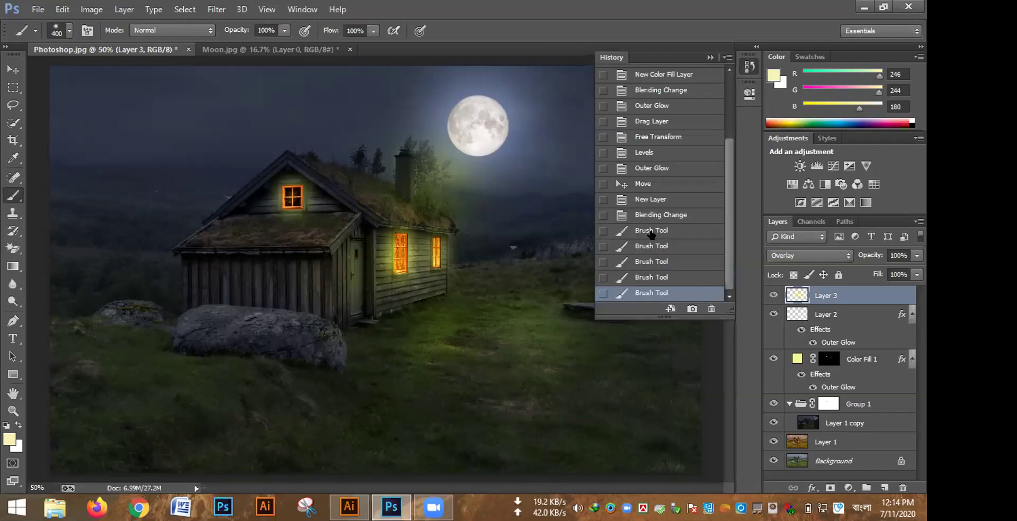
left_click(708, 57)
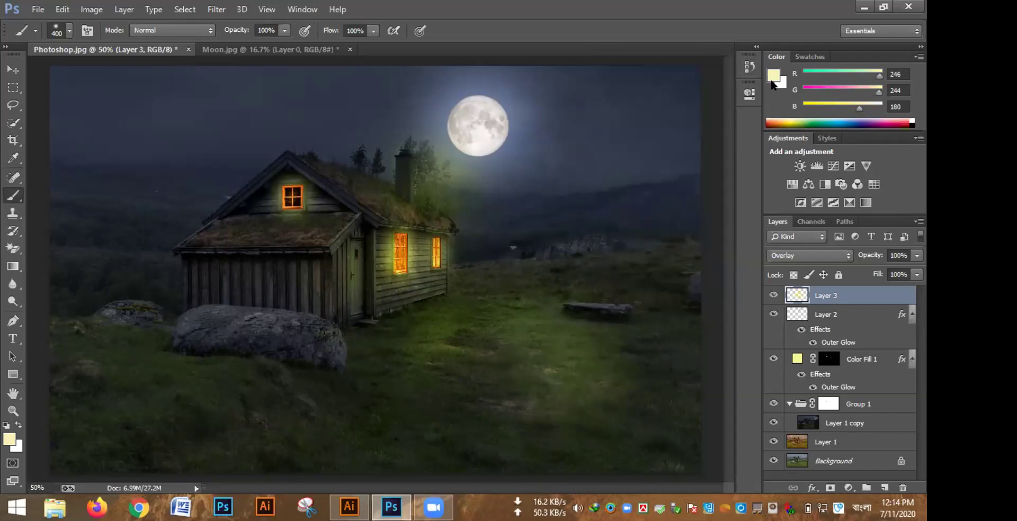
left_click(741, 69)
left_click(655, 214)
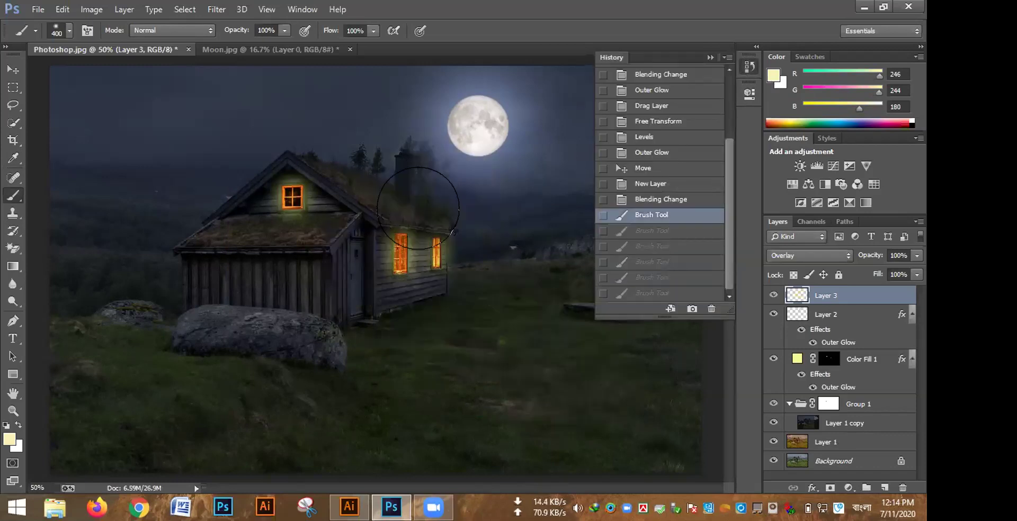
left_click(413, 267)
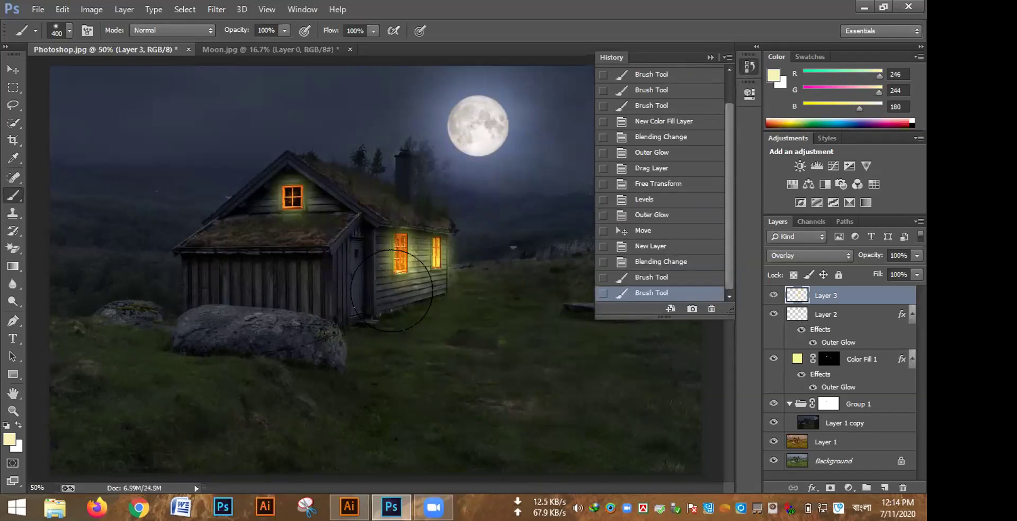
left_click(685, 278)
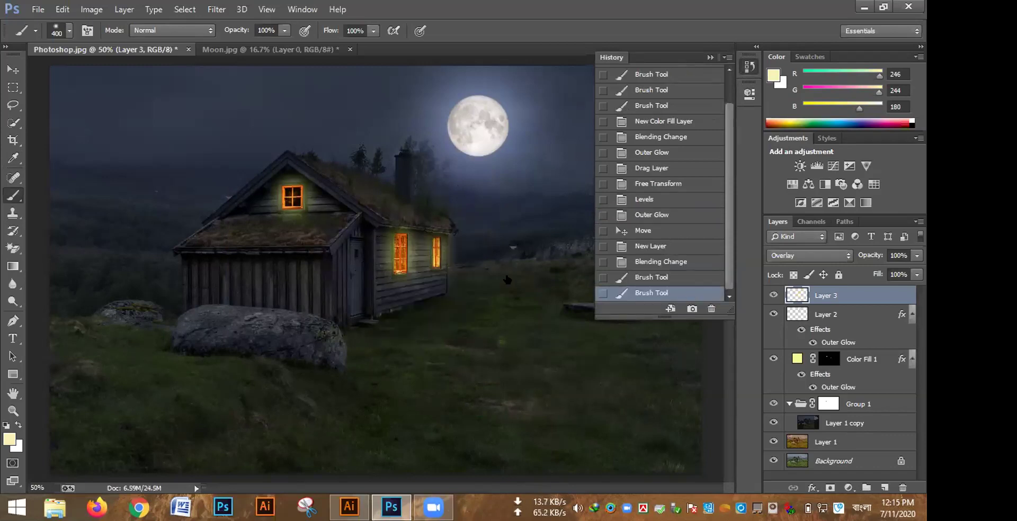
Set the foreground color to the paler yellow #f7f5c2.
left_click(9, 439)
left_click(279, 217)
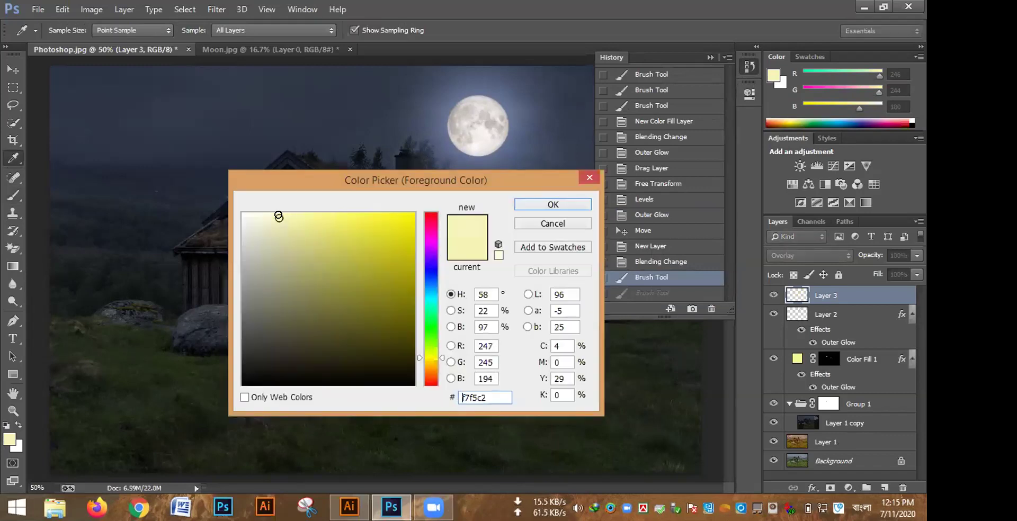
left_click(564, 204)
Paint soft window light over the cabin's side wall and the grass in front of it on Layer 3.
mouse_move(437, 254)
left_mouse_down()
mouse_move(405, 255)
mouse_move(418, 262)
left_mouse_up()
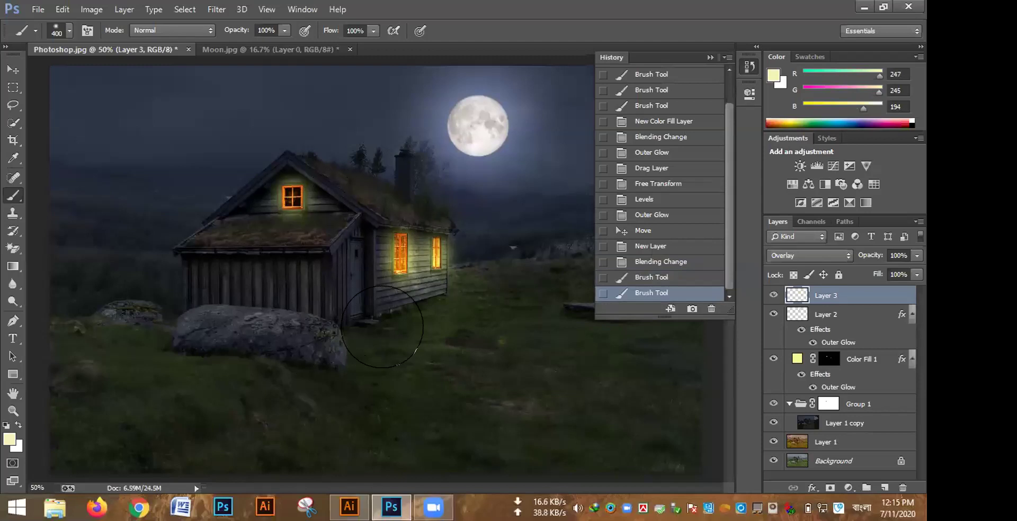
left_click_drag(431, 347, 398, 320)
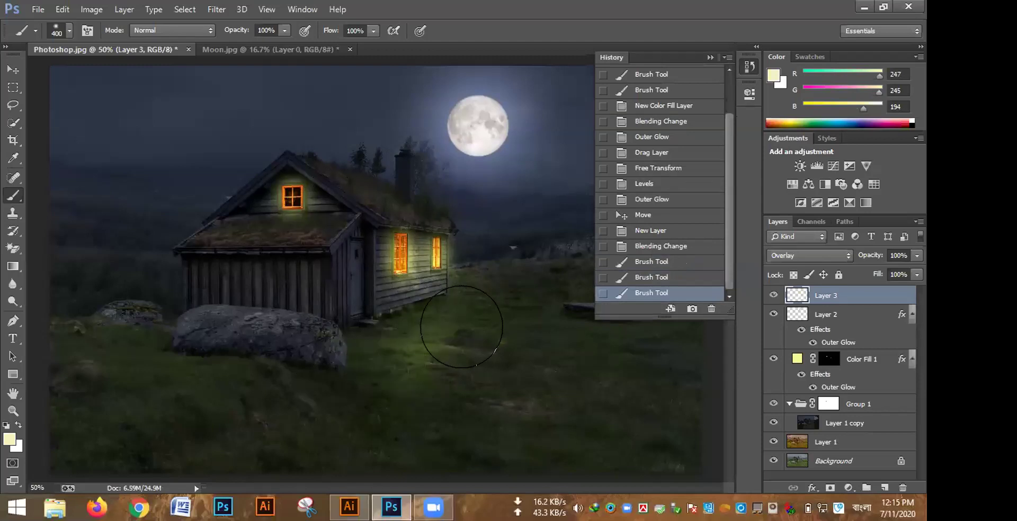
left_click_drag(465, 325, 495, 352)
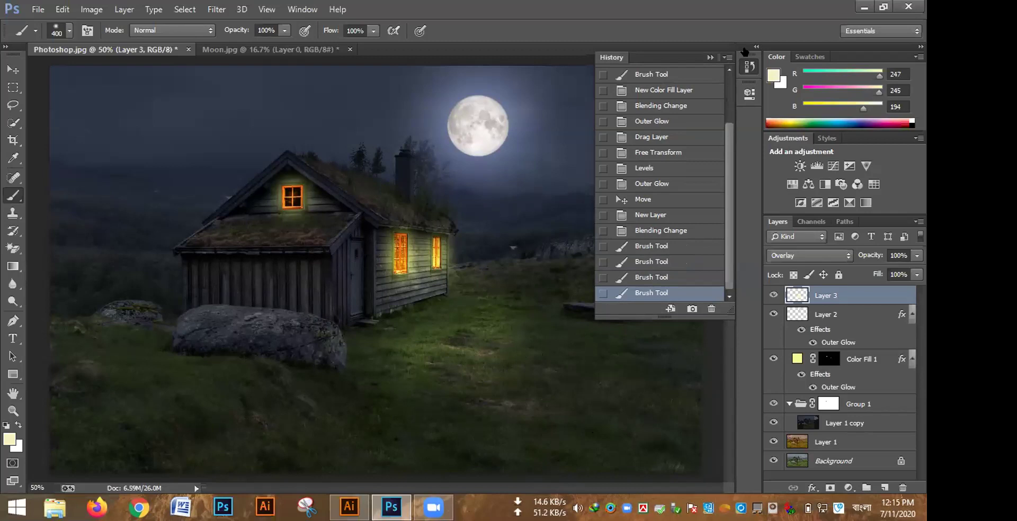
Paint soft pale yellow light over the grass beyond the cabin's side wall on Layer 3.
left_click(749, 65)
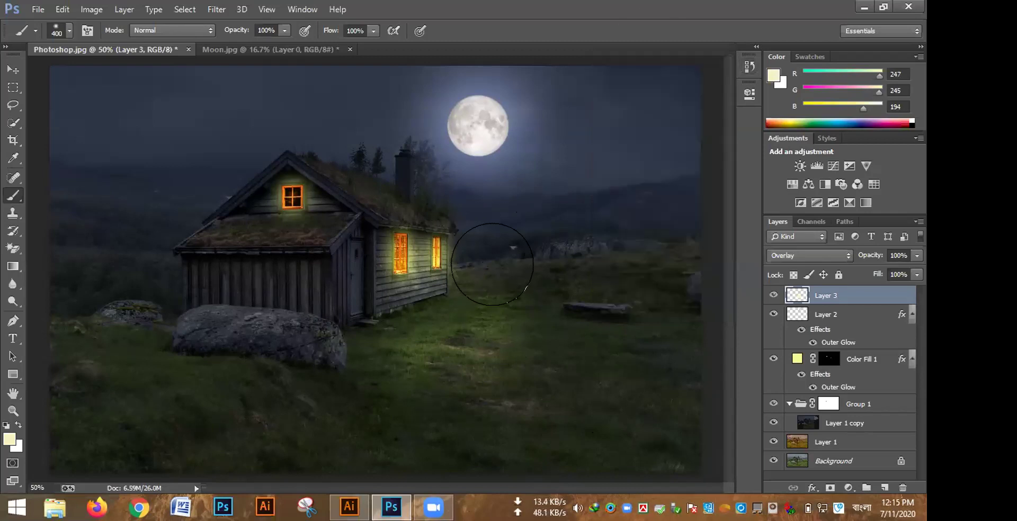
left_click(522, 304)
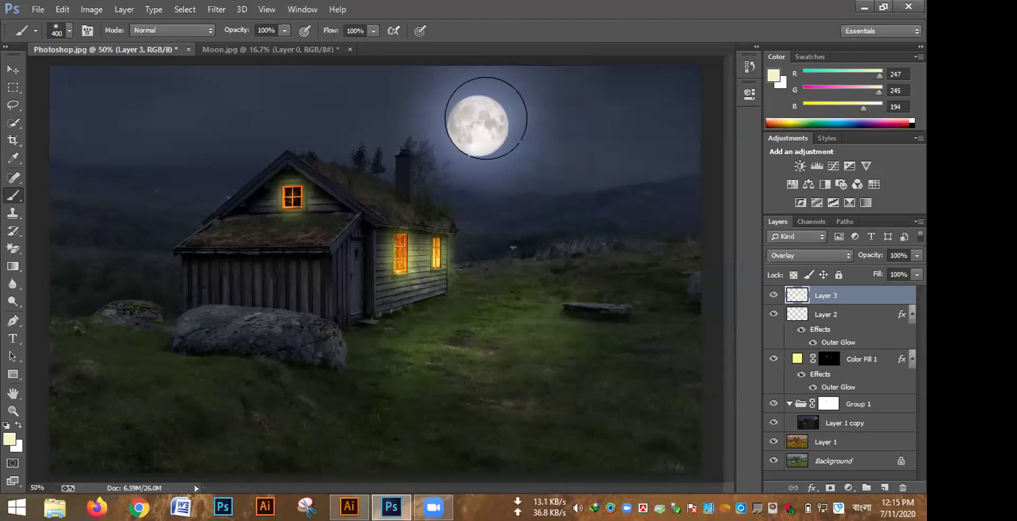
left_click(283, 190)
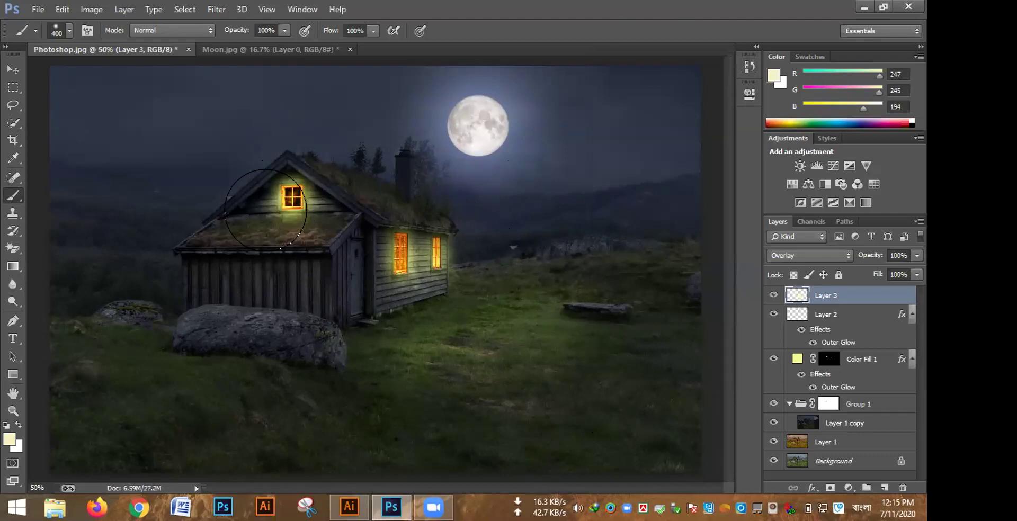
left_click(749, 66)
left_click(657, 277)
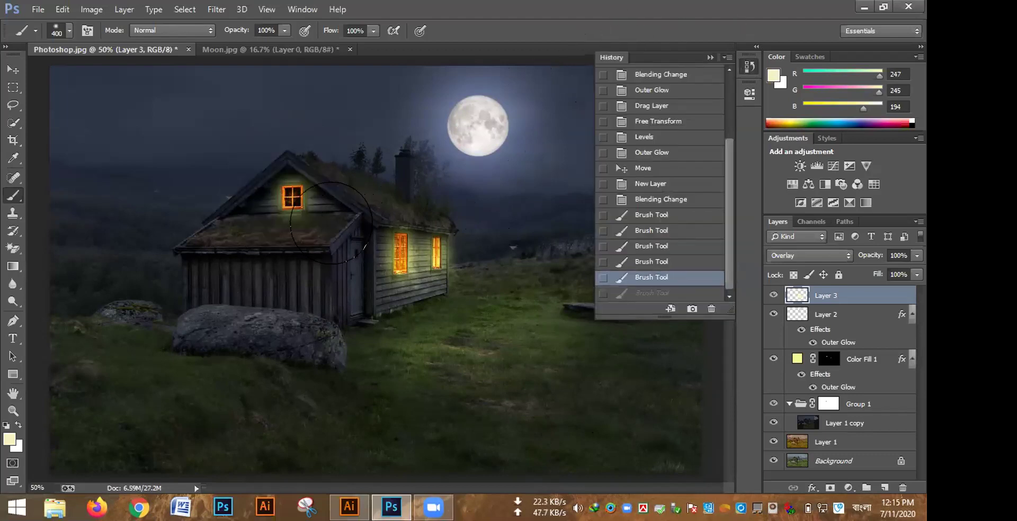
Paint soft window light over the lower front roof beneath the gable window.
left_click(252, 230)
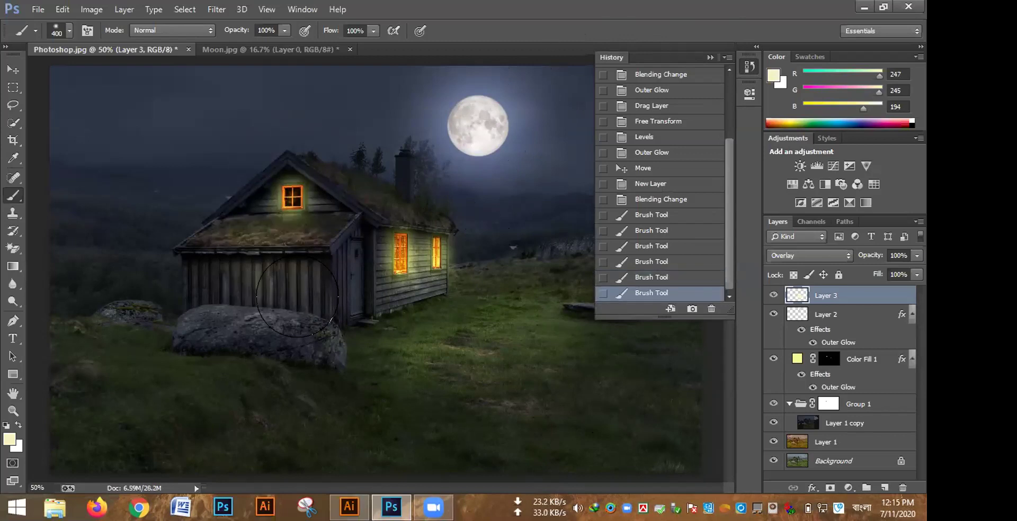
left_click(710, 57)
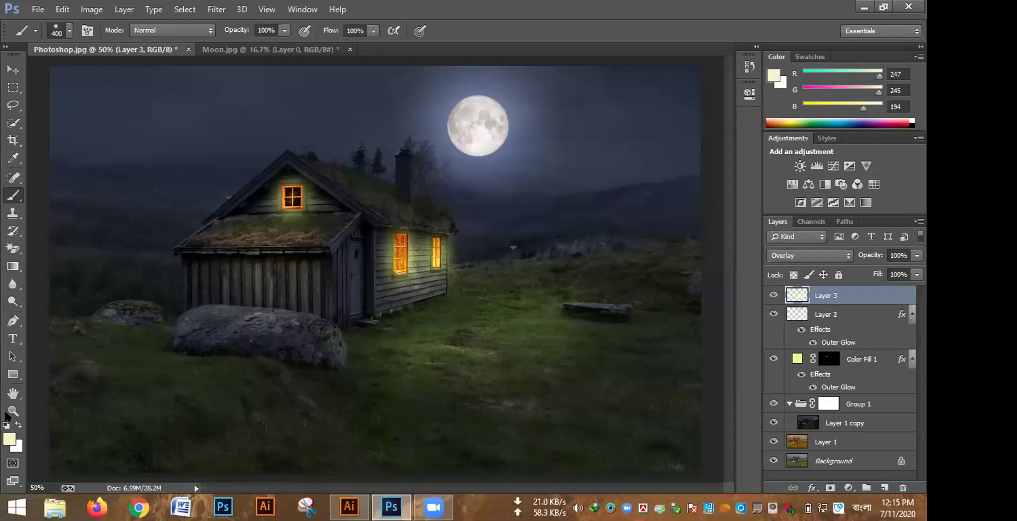
Add a new layer above Layer 3 and set the brush's foreground color to light blue #b7c3f8.
left_click(883, 487)
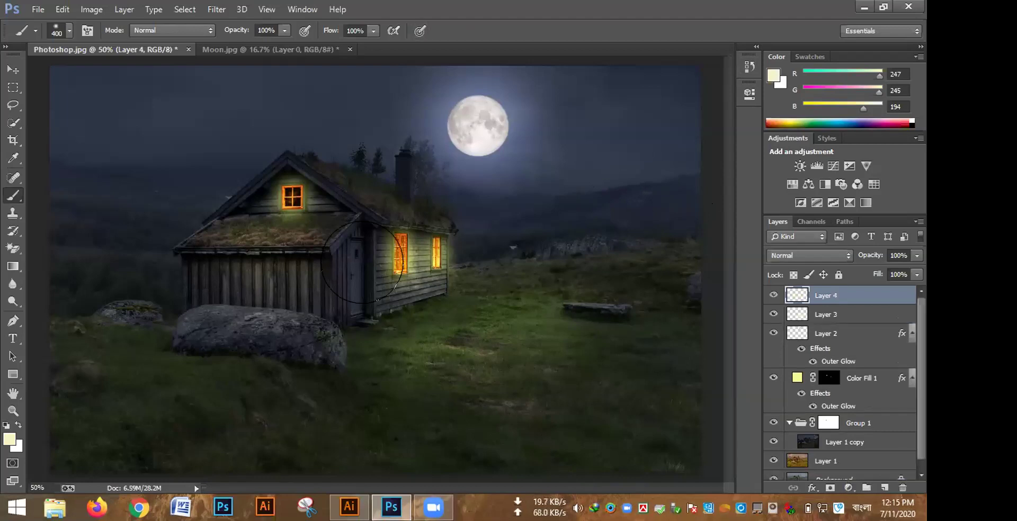
left_click(8, 440)
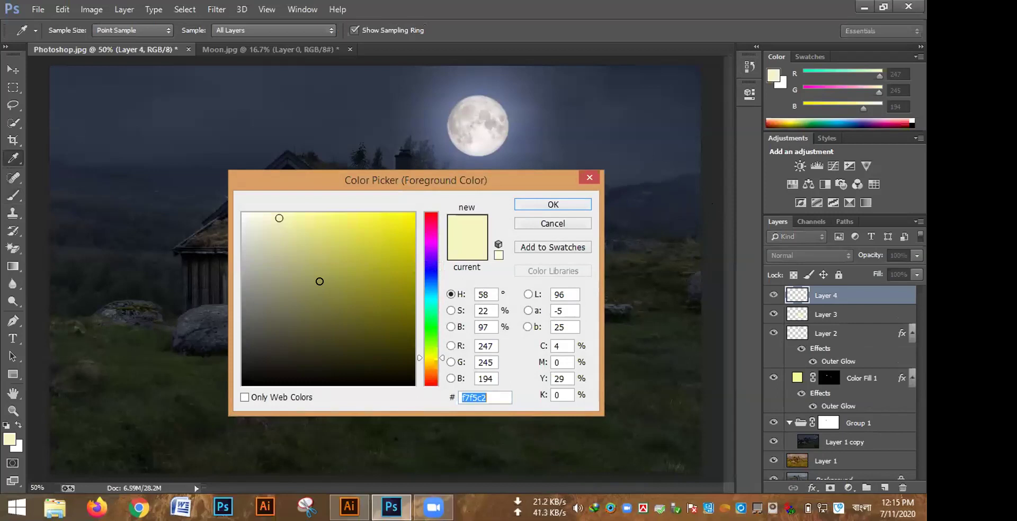
left_click(433, 277)
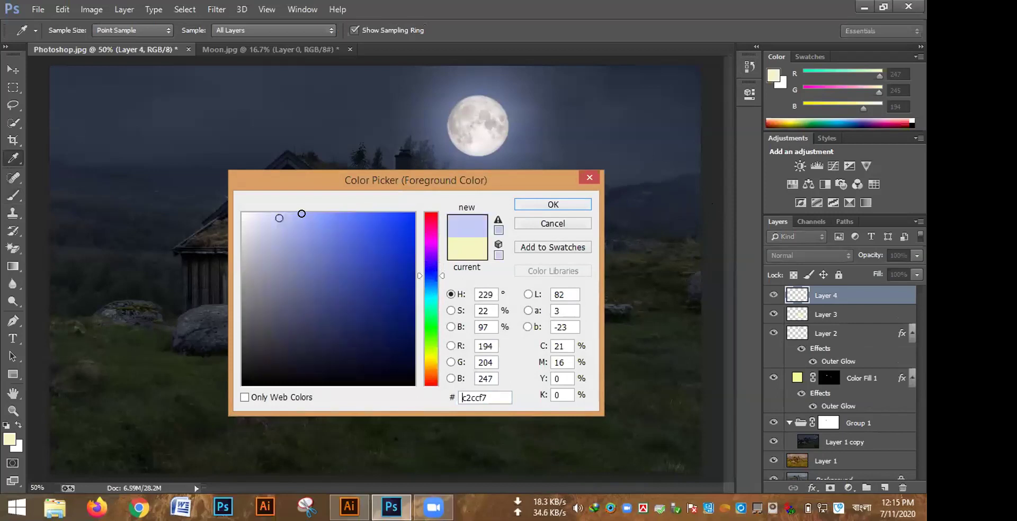
left_click(303, 214)
left_click(293, 214)
left_click(287, 217)
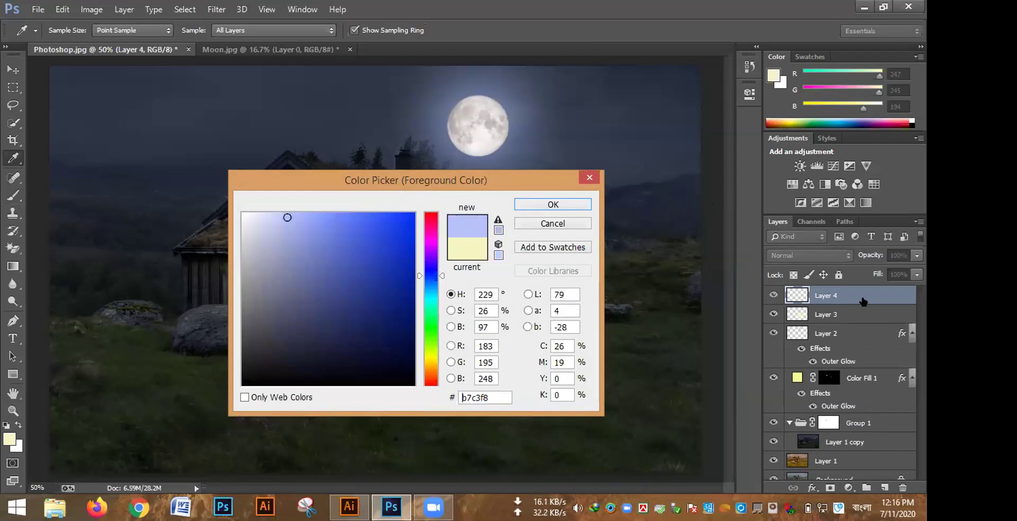
left_click(570, 201)
key("b")
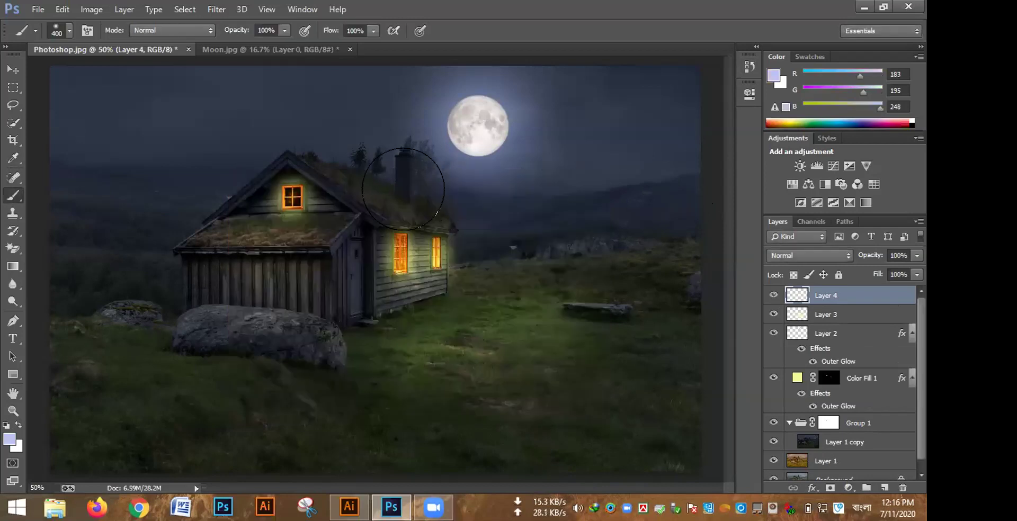
Try painting light blue moonlight around the chimney and below the moon on Layer 4, with its blend mode set to Overlay.
left_click(403, 189)
right_click(423, 200)
left_click(750, 66)
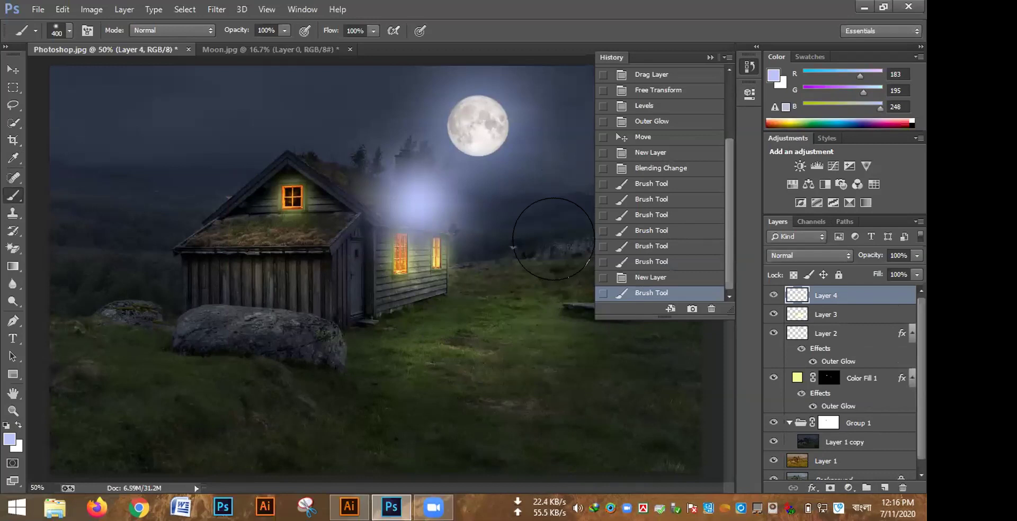
left_click(837, 254)
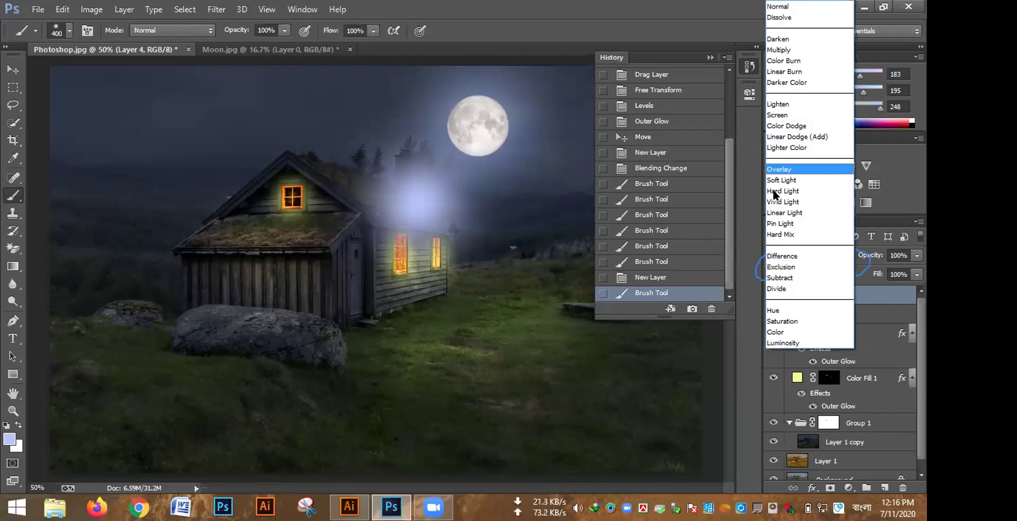
left_click(781, 169)
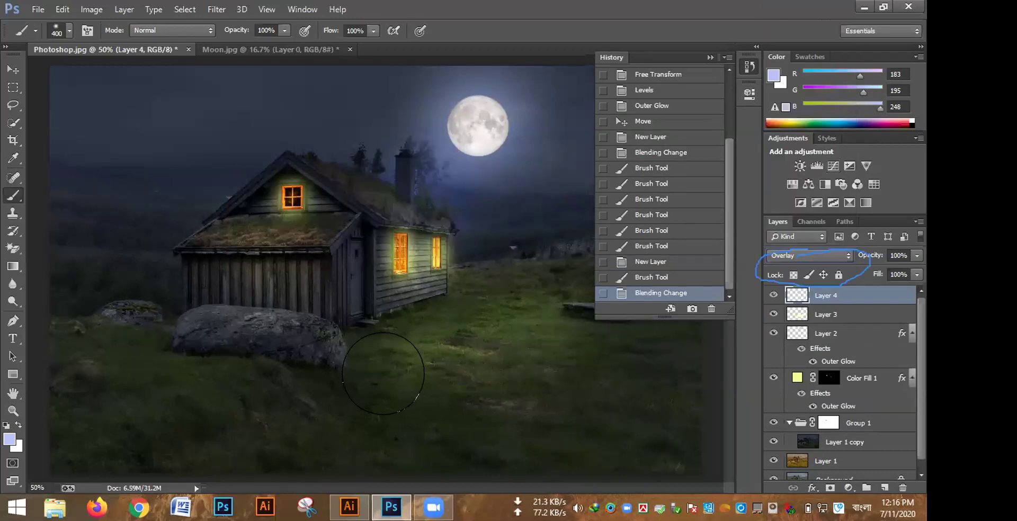
left_click(381, 175)
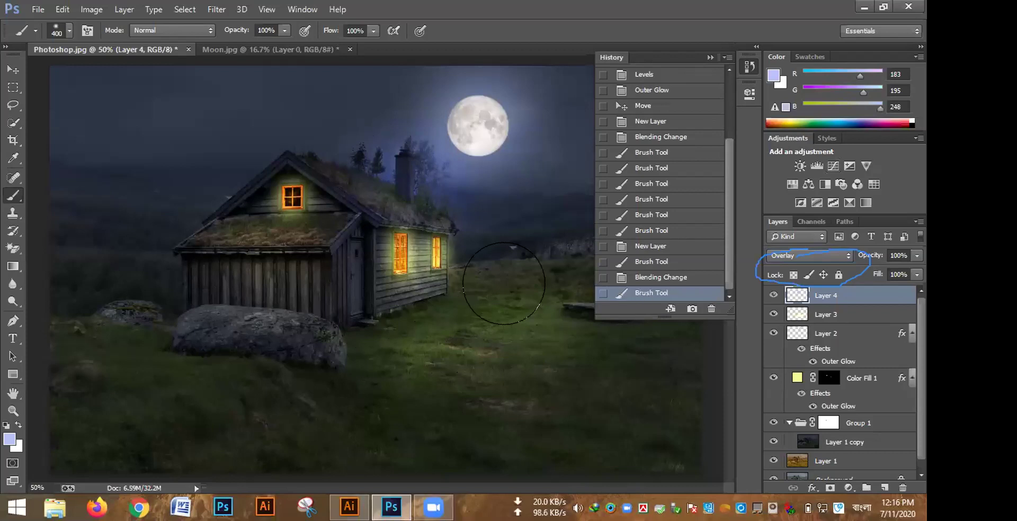
left_click(710, 57)
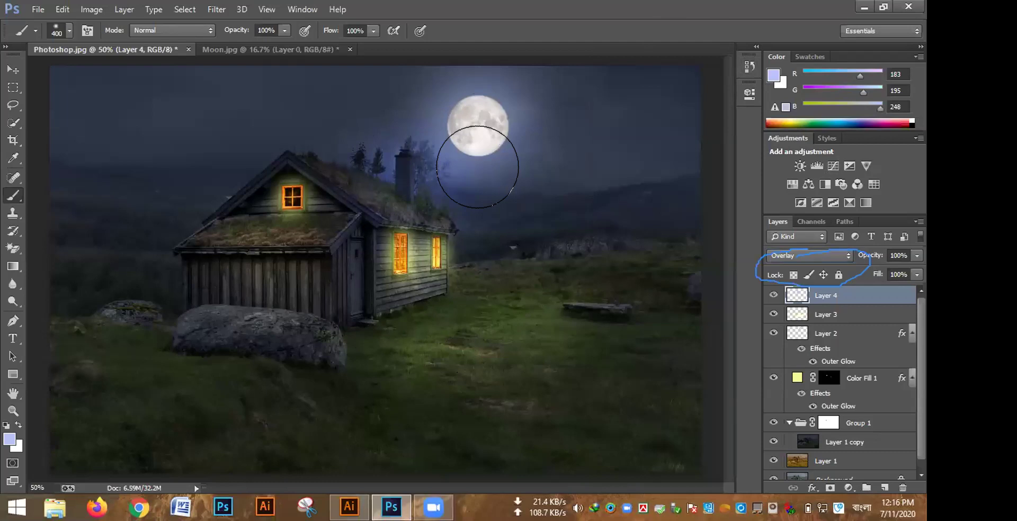
left_click(477, 167)
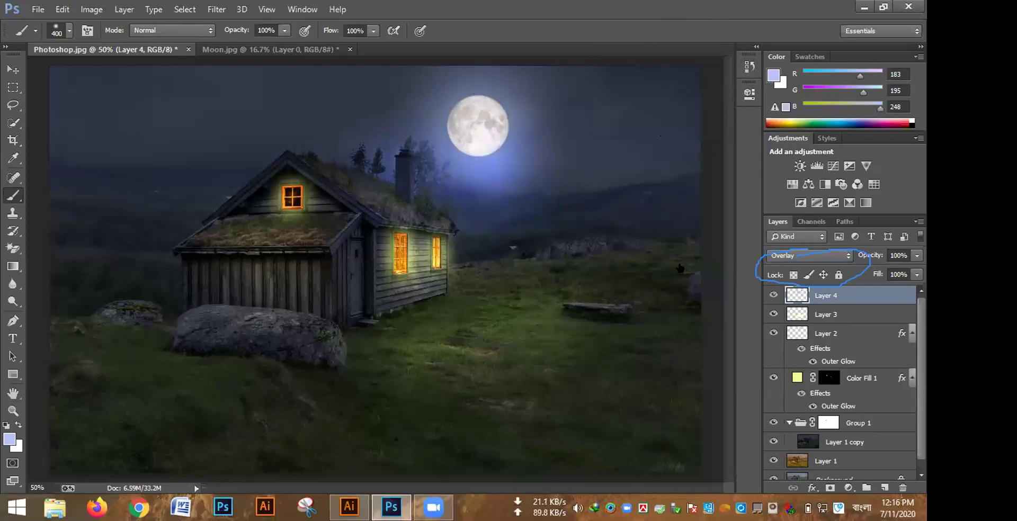
Revert the document to the state where Layer 4 was just created and still empty.
left_click(749, 66)
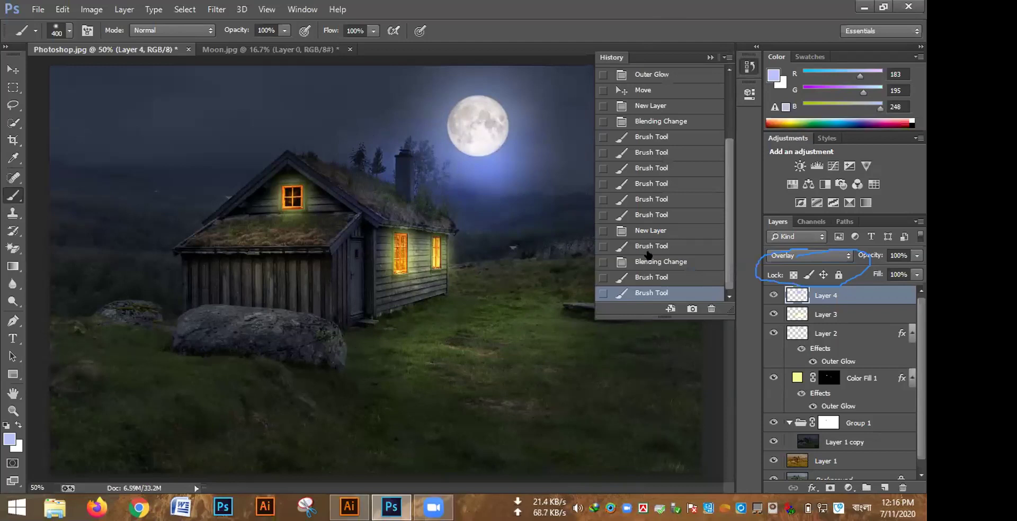
left_click(648, 247)
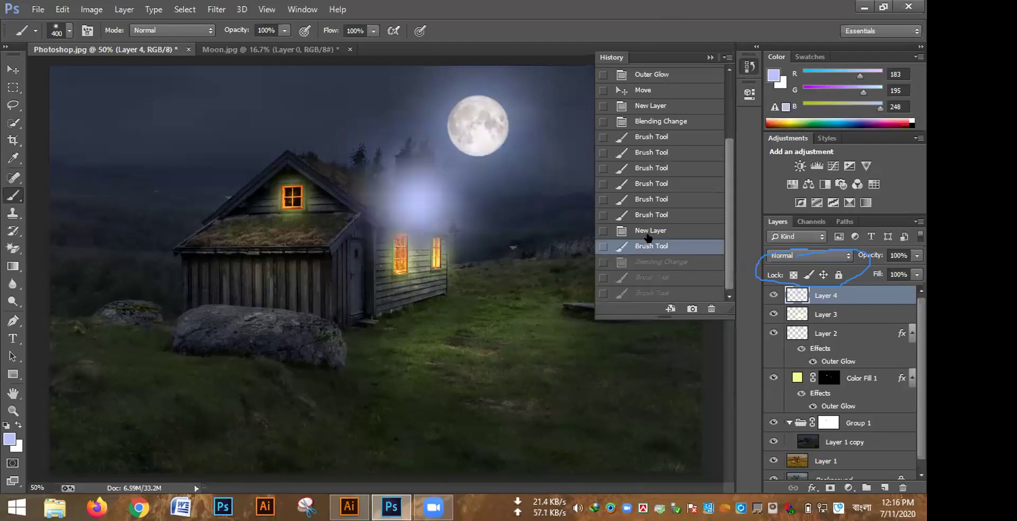
left_click(648, 233)
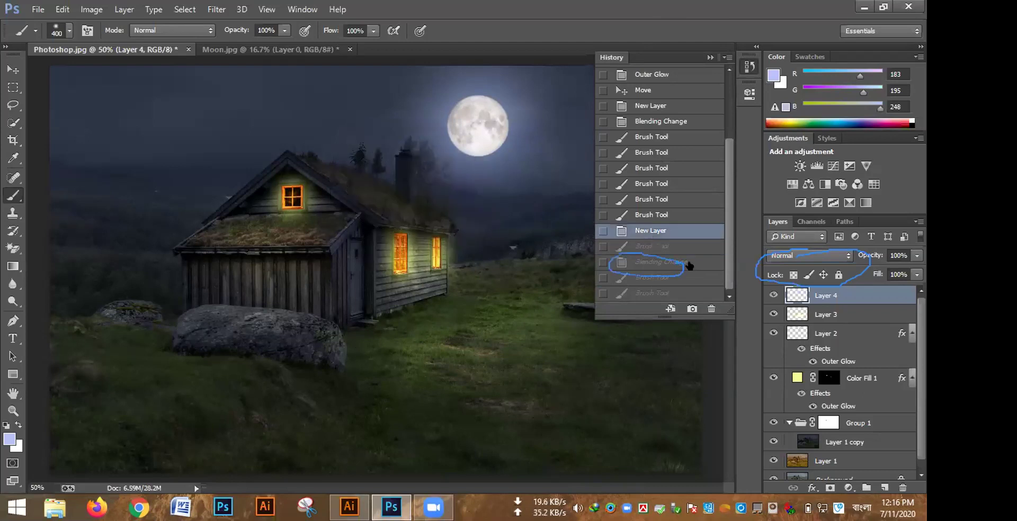
left_click(656, 261)
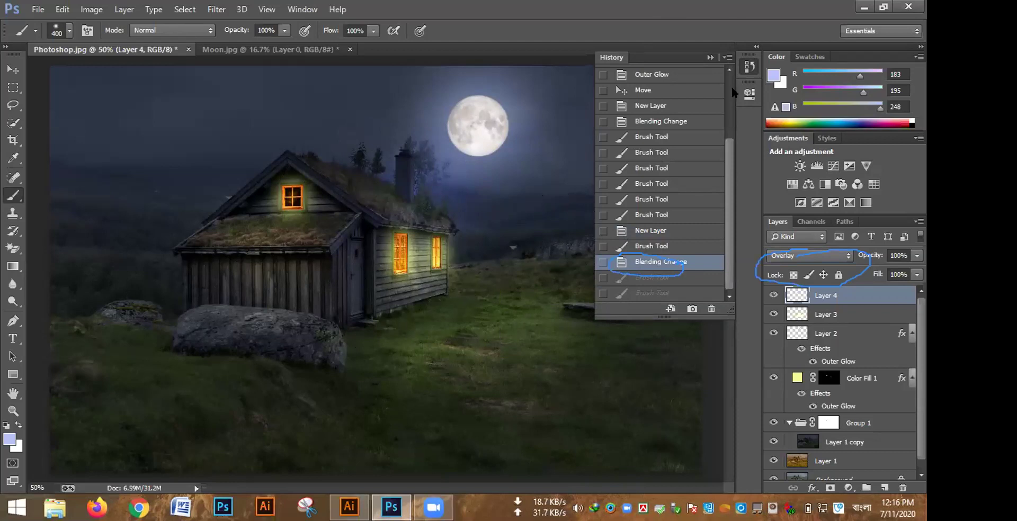
left_click(710, 57)
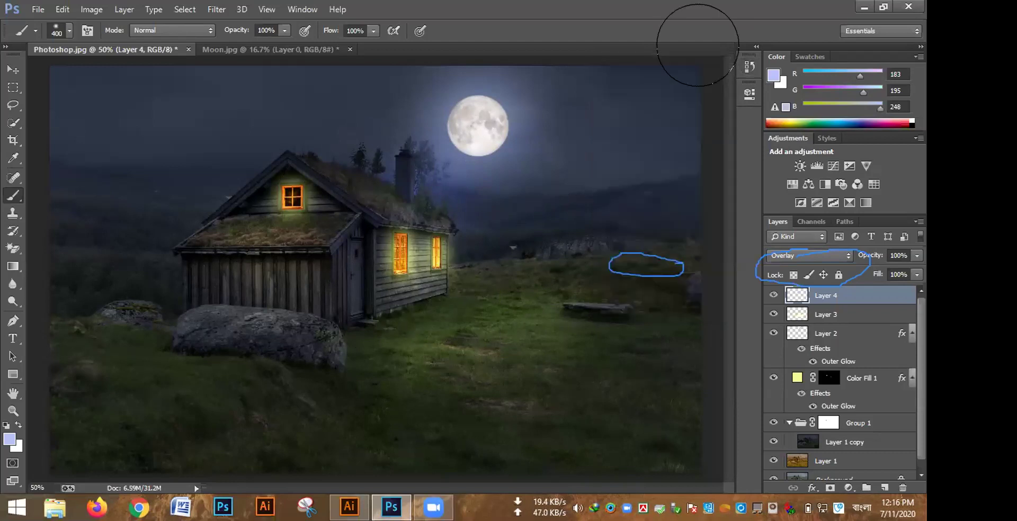
left_click(749, 66)
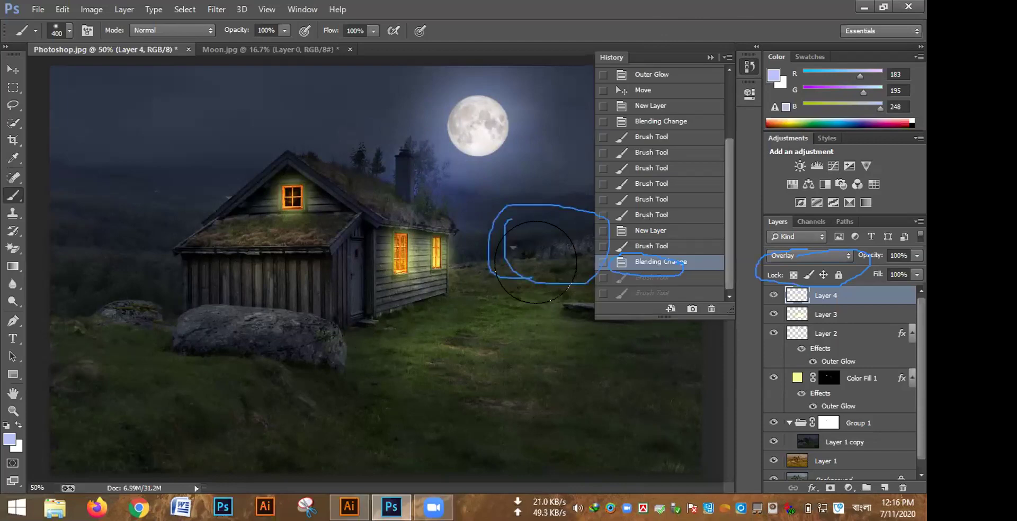
left_click(645, 231)
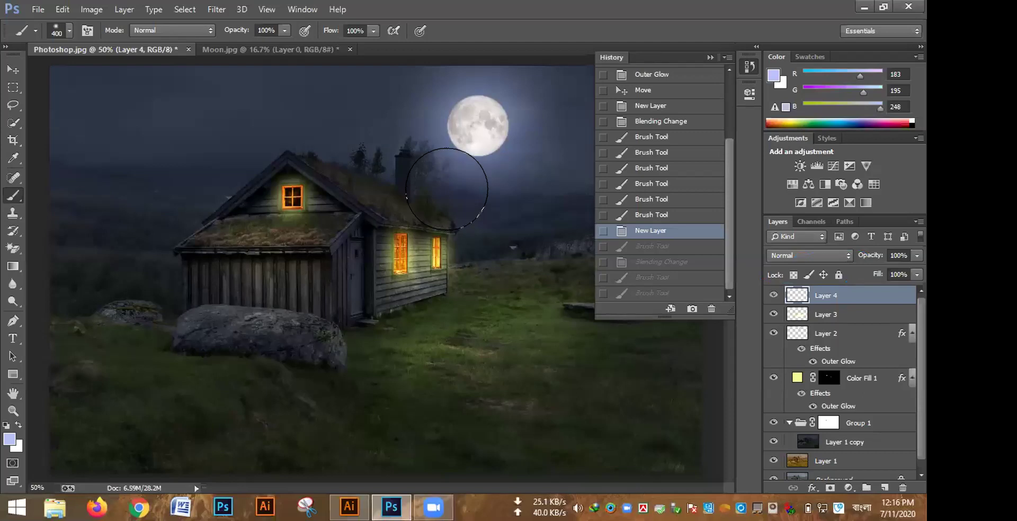
Paint a soft light blue dab below the moon on Layer 4 and set the layer's blend mode to Overlay.
left_click(455, 199)
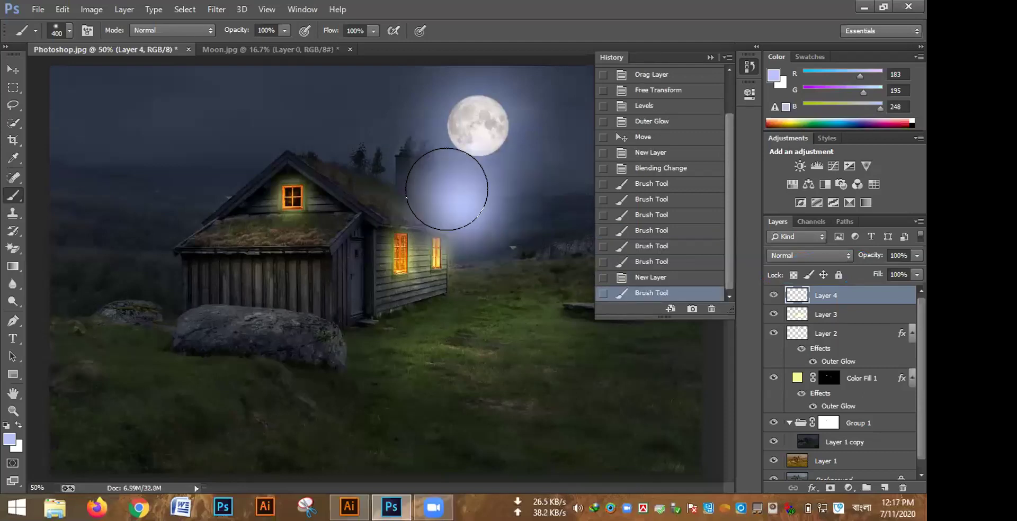
left_click(846, 253)
left_click(818, 167)
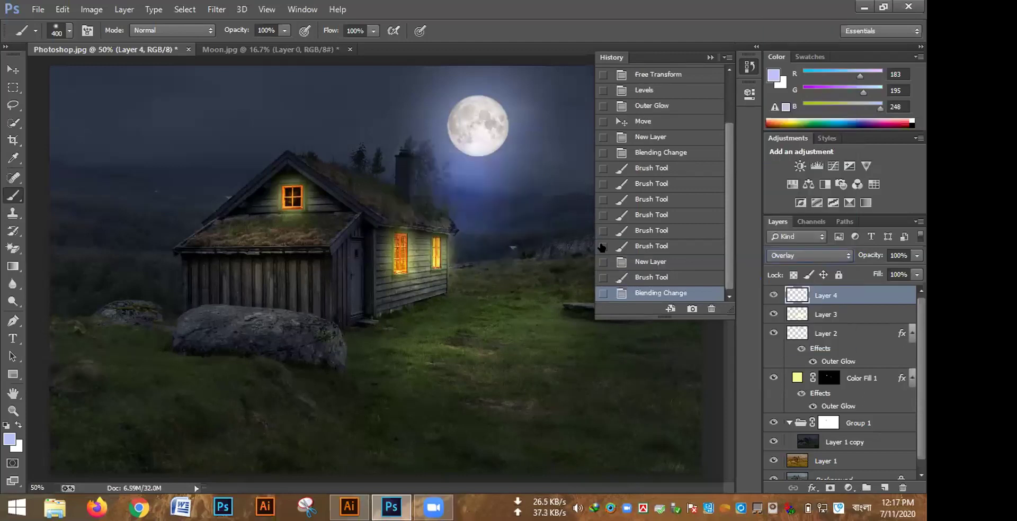
left_click(710, 57)
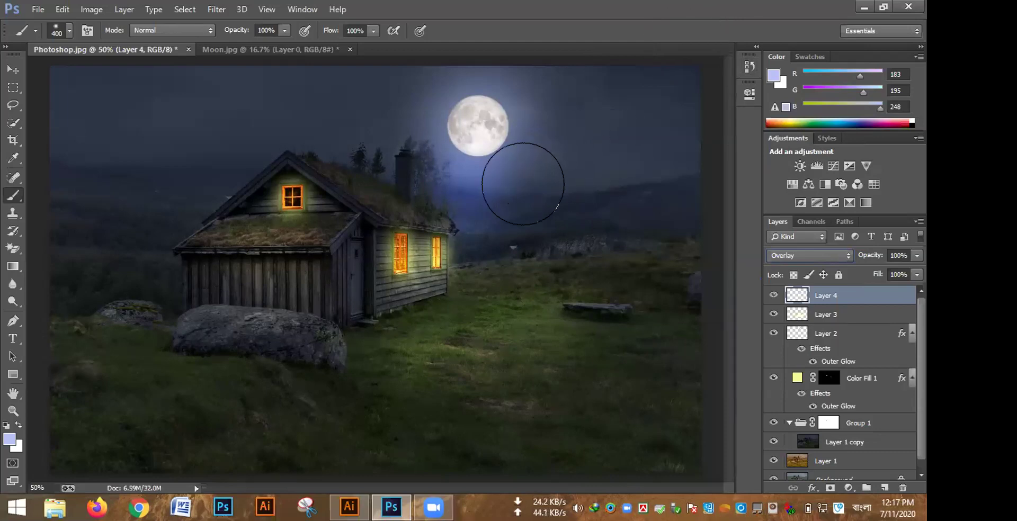
Set Layer 4's opacity to 75%.
left_click(915, 255)
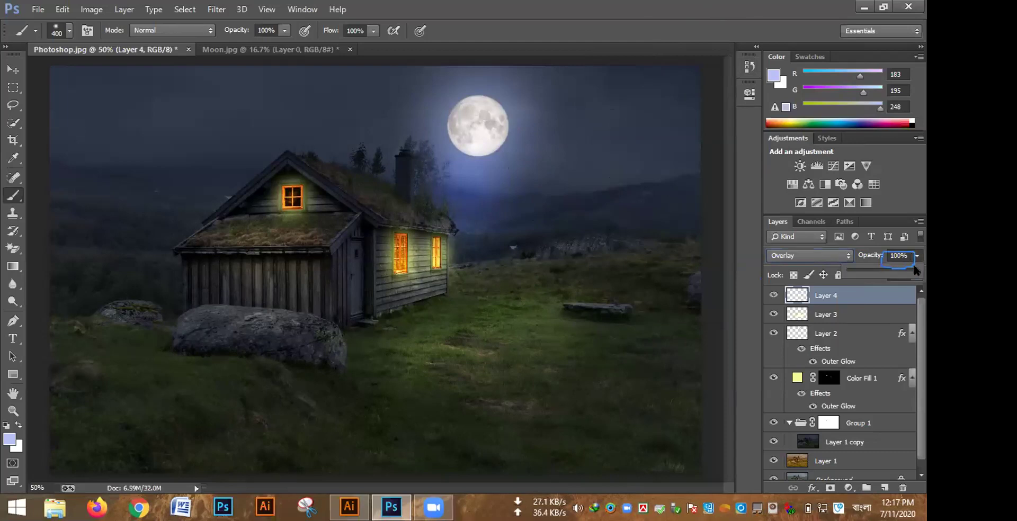
left_click_drag(913, 271, 852, 276)
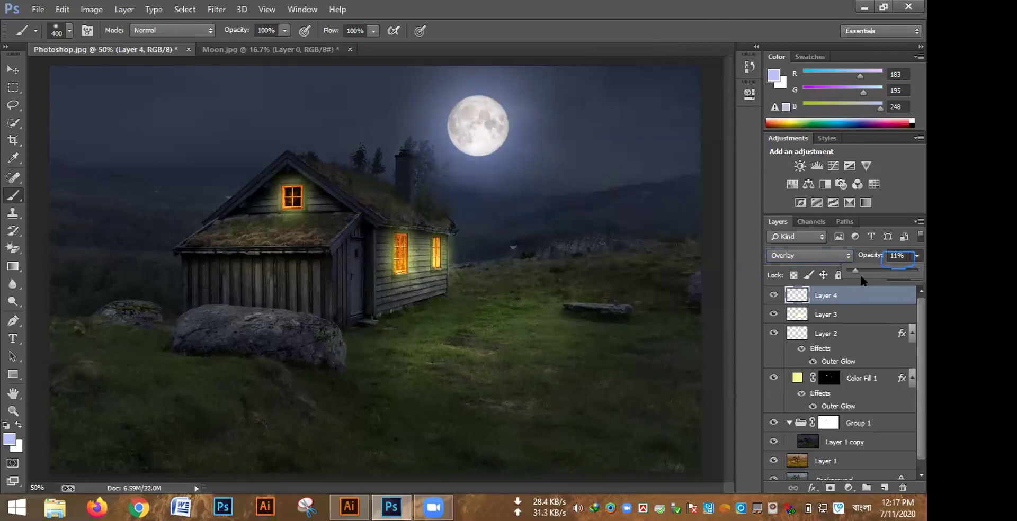
left_click(880, 269)
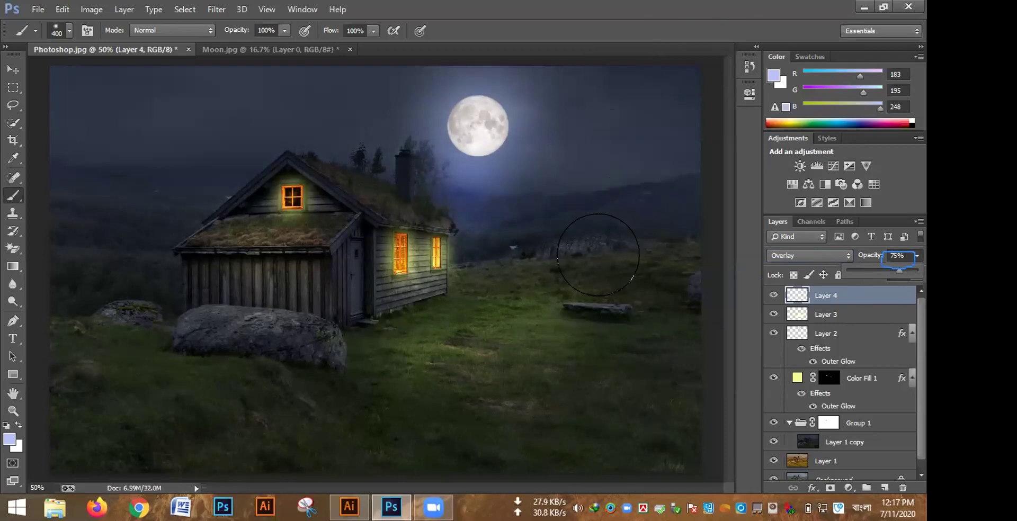
Paint light blue moonlight over the roof and chimney, the distant hills and the area below the moon on Layer 4.
left_click(408, 168)
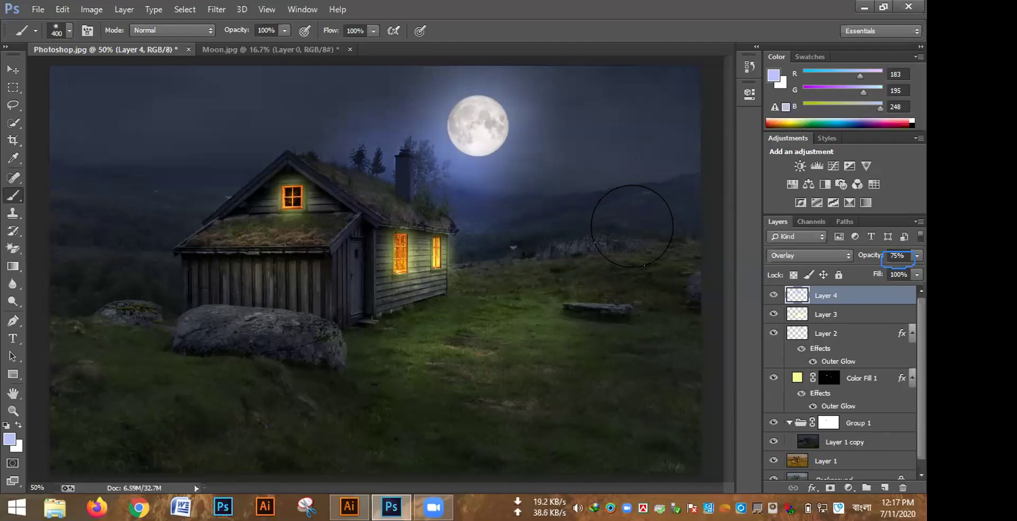
left_click(632, 226)
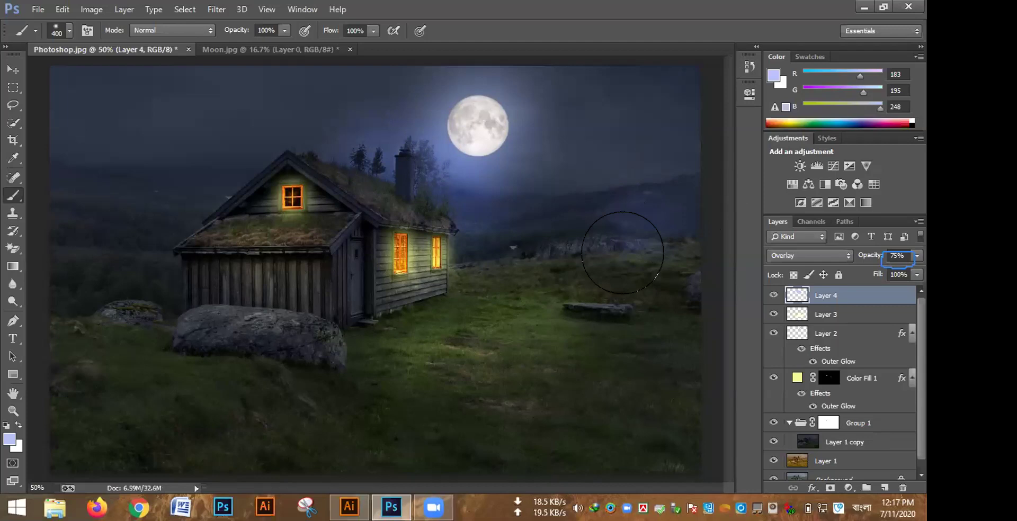
left_click_drag(501, 195, 544, 176)
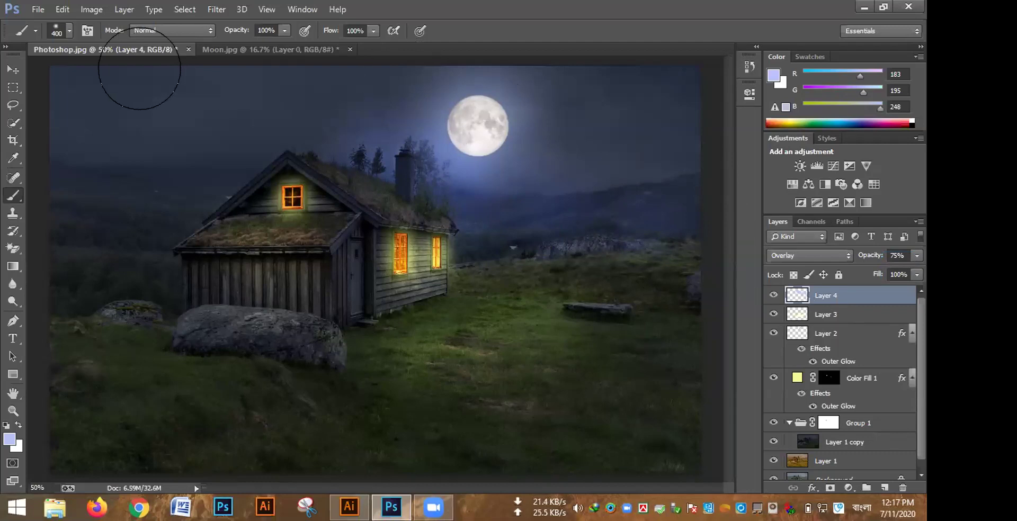
Save the finished cabin scene as Photoshop.psd with its layers kept and Maximize Compatibility enabled.
left_click(12, 70)
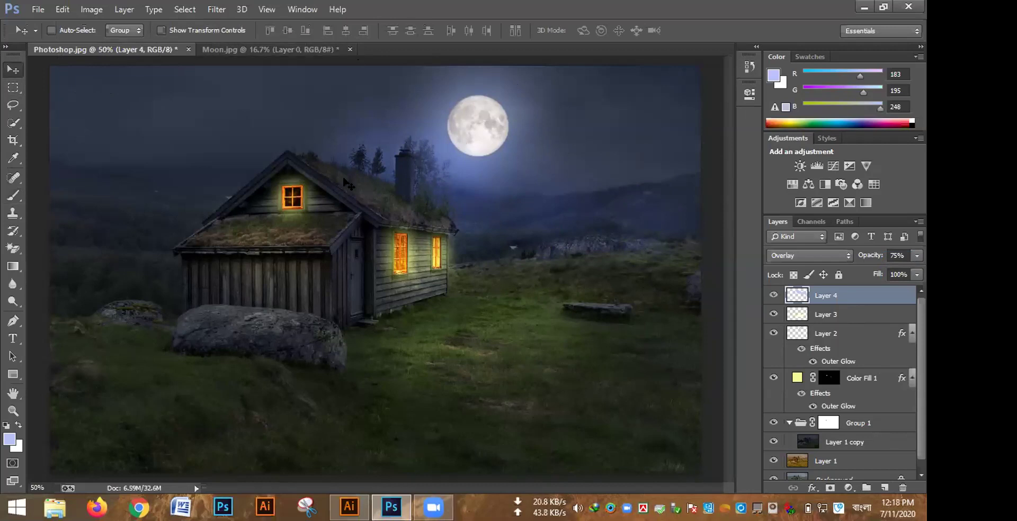
left_click(32, 10)
left_click(74, 170)
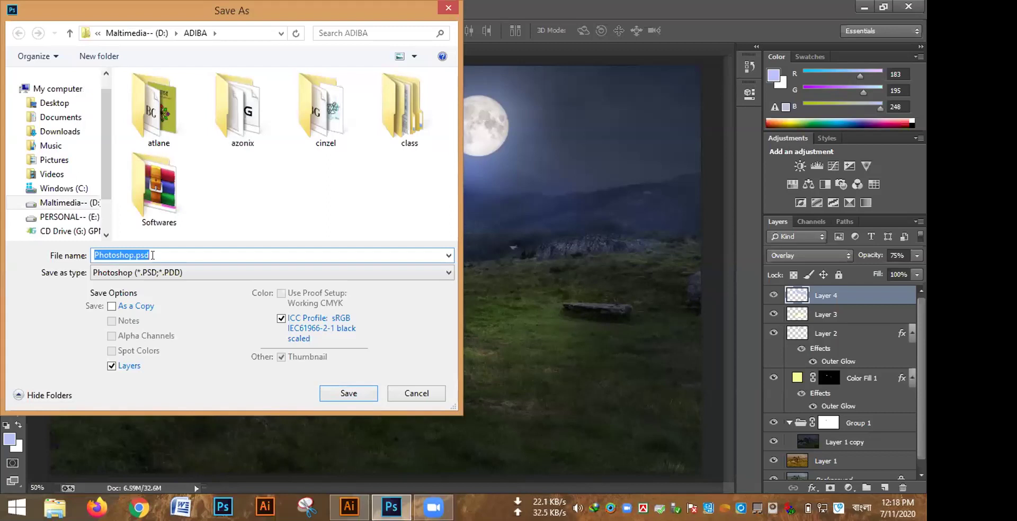
left_click(328, 393)
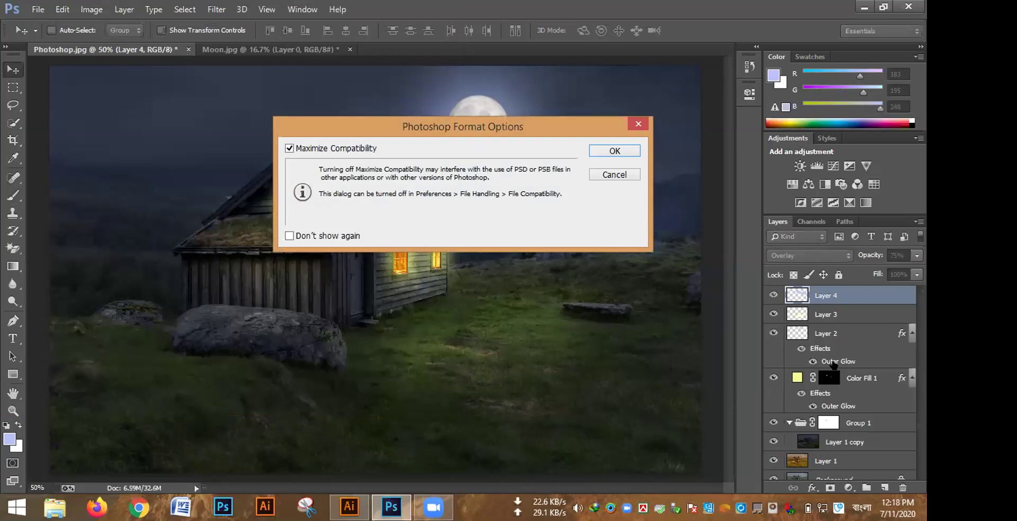
left_click(613, 150)
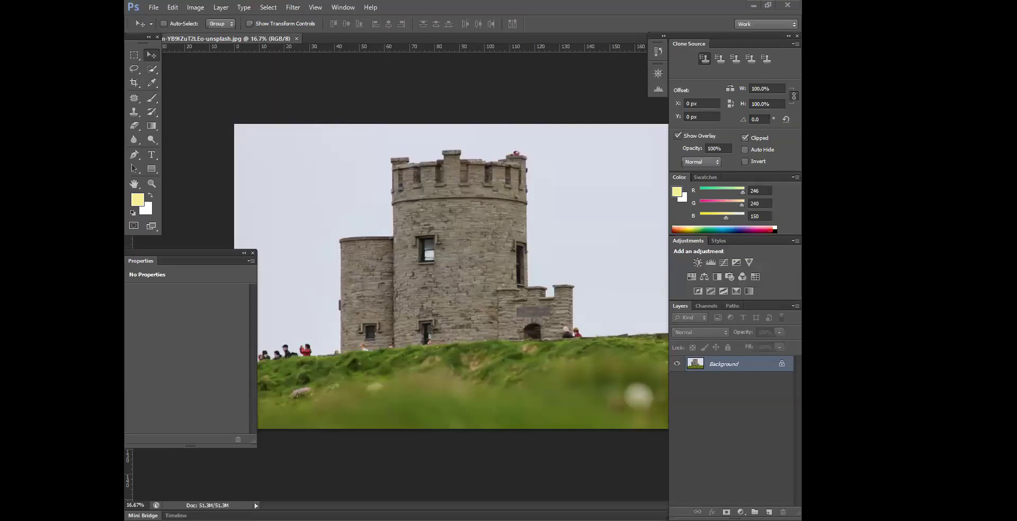
Convert the tower photo's locked Background into an editable layer named Layer 0.
key("ctrl+minus")
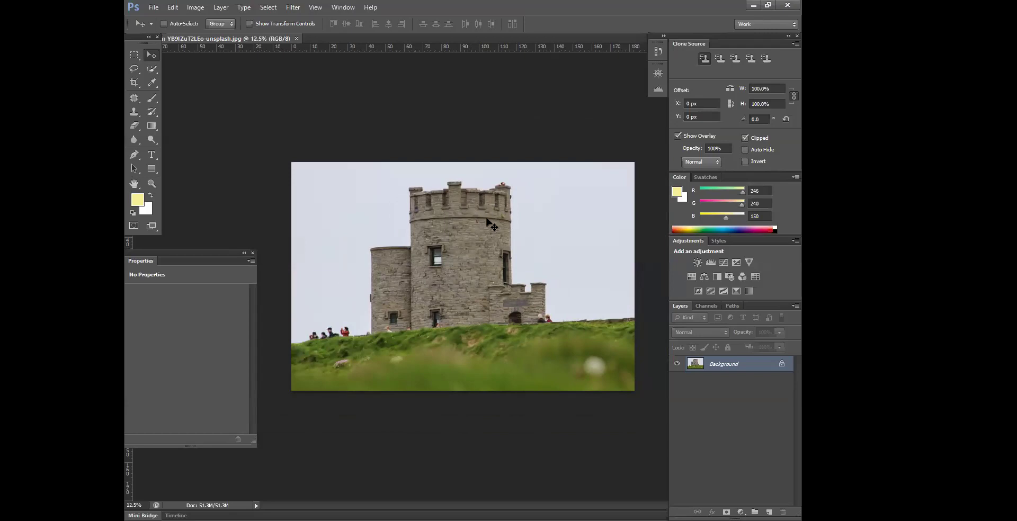
key("ctrl+plus")
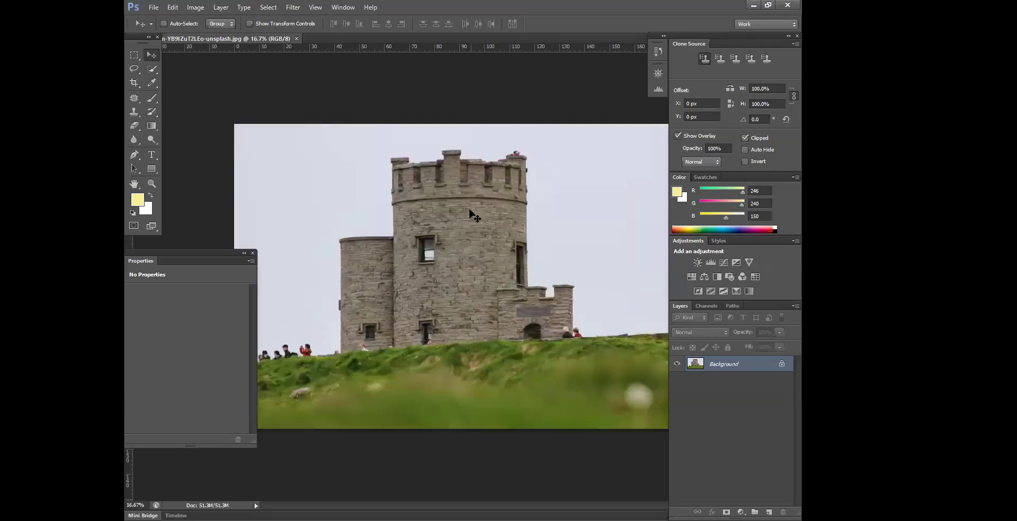
double_click(739, 365)
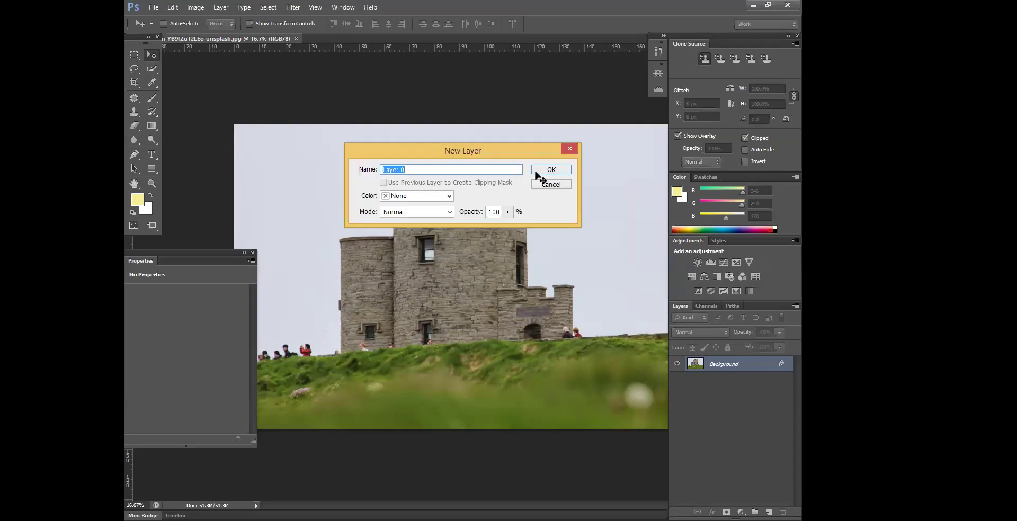
left_click(545, 170)
Shift the panel dock and the floating Properties panel outward to uncover more of the tower image.
left_click_drag(724, 34, 732, 34)
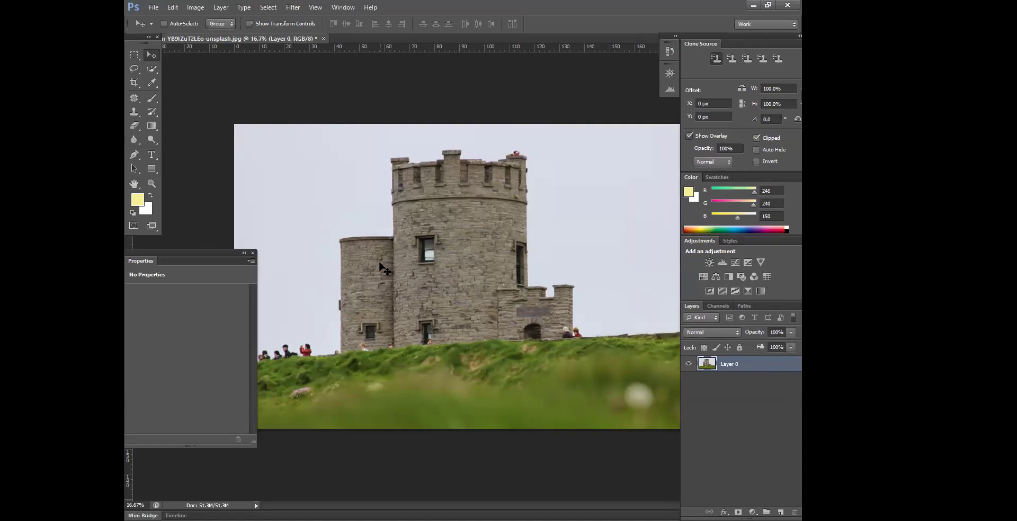
key("ctrl+minus")
key("ctrl+plus")
left_click_drag(227, 252, 191, 238)
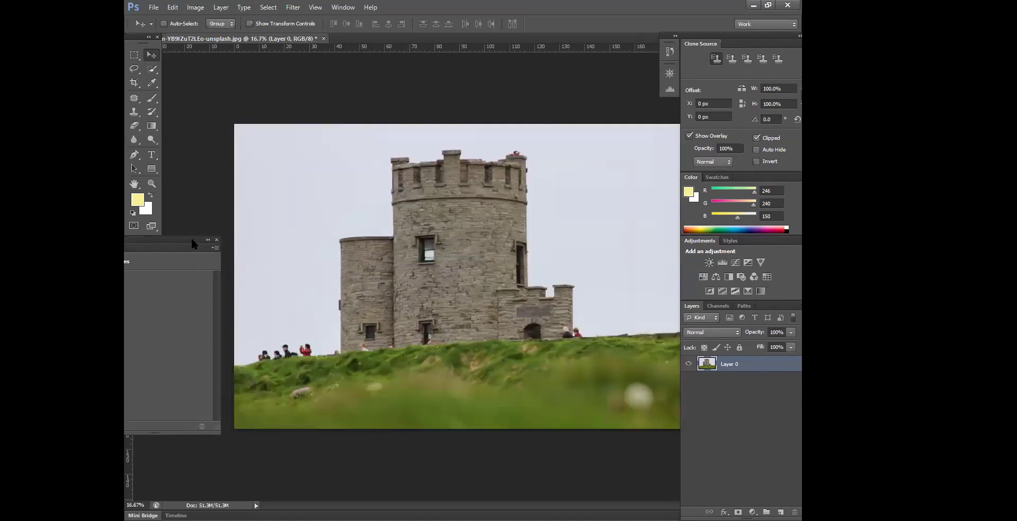
key("ctrl+minus")
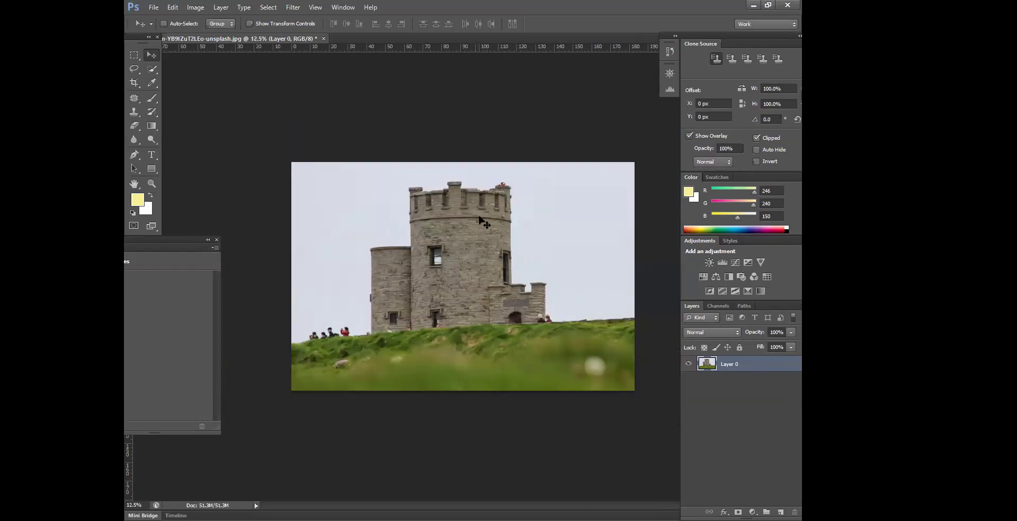
key("ctrl+plus")
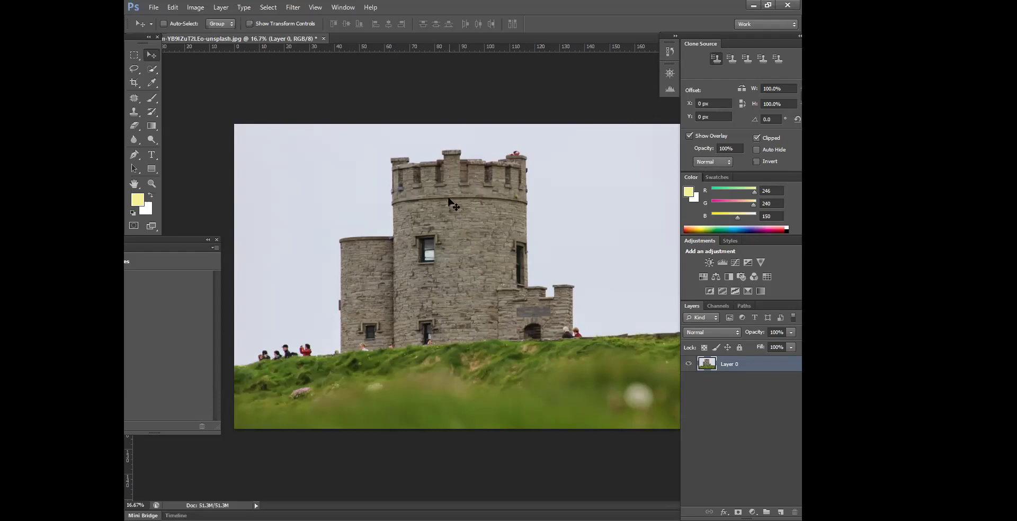
Add a Color Lookup adjustment layer above Layer 0 and load the Moonlight.3DL table.
left_click(751, 512)
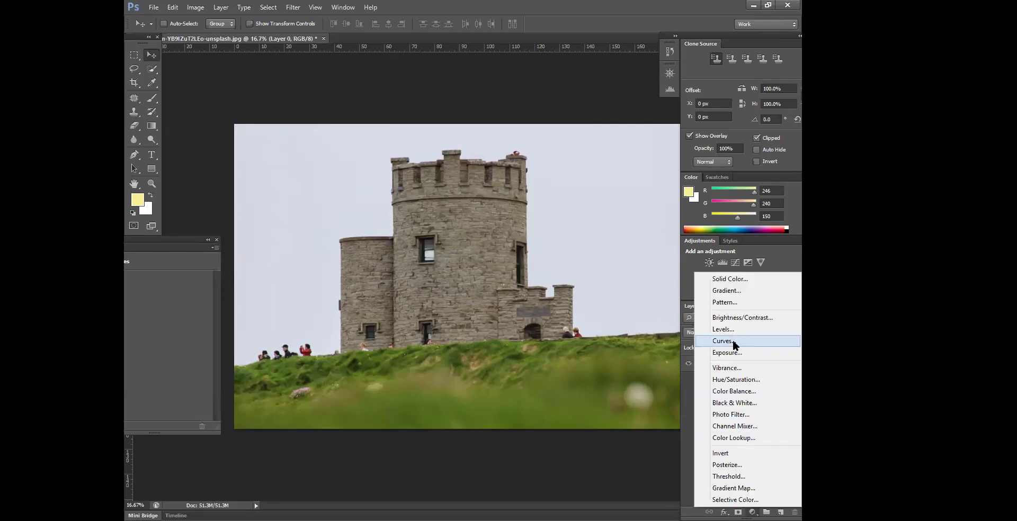
left_click(736, 441)
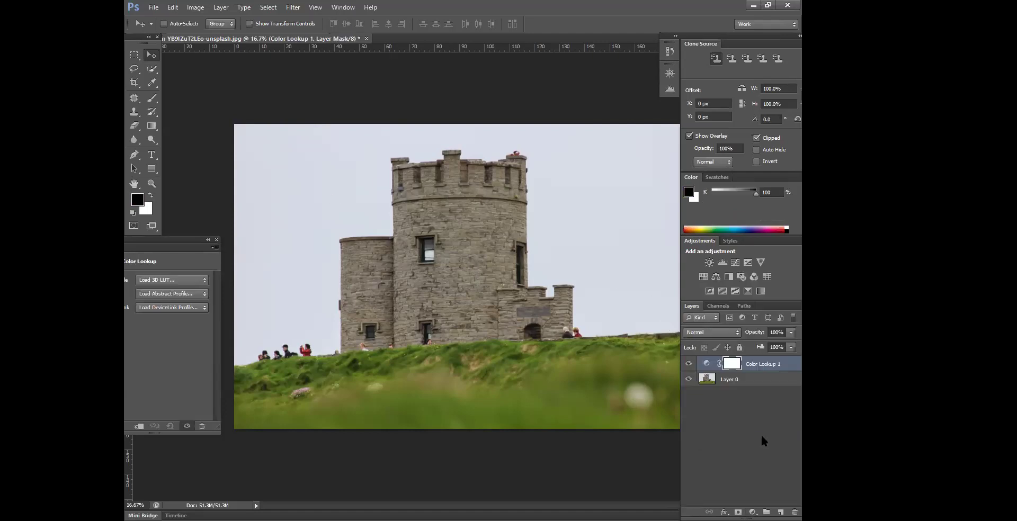
left_click(172, 281)
left_click(164, 462)
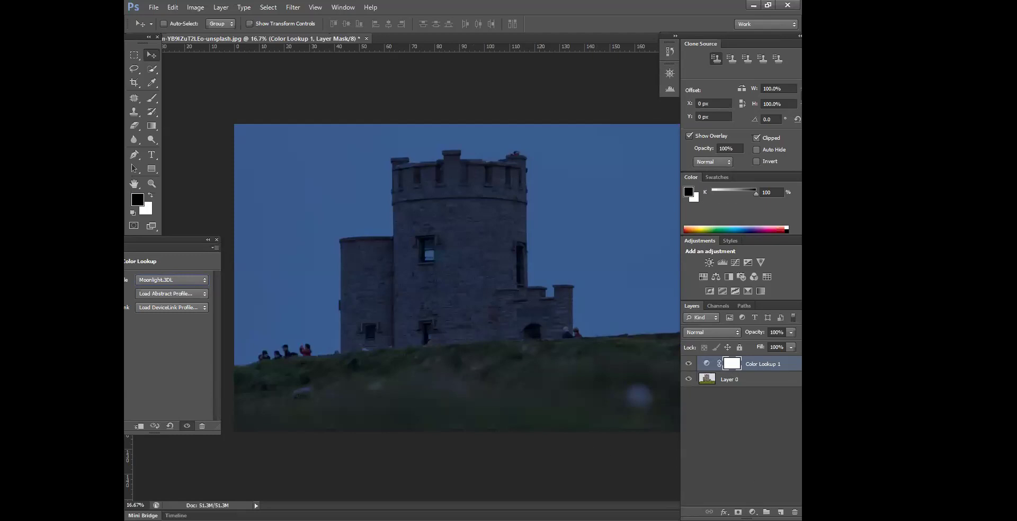
Add a Brightness/Contrast adjustment layer with brightness -46 and contrast 46.
left_click(752, 512)
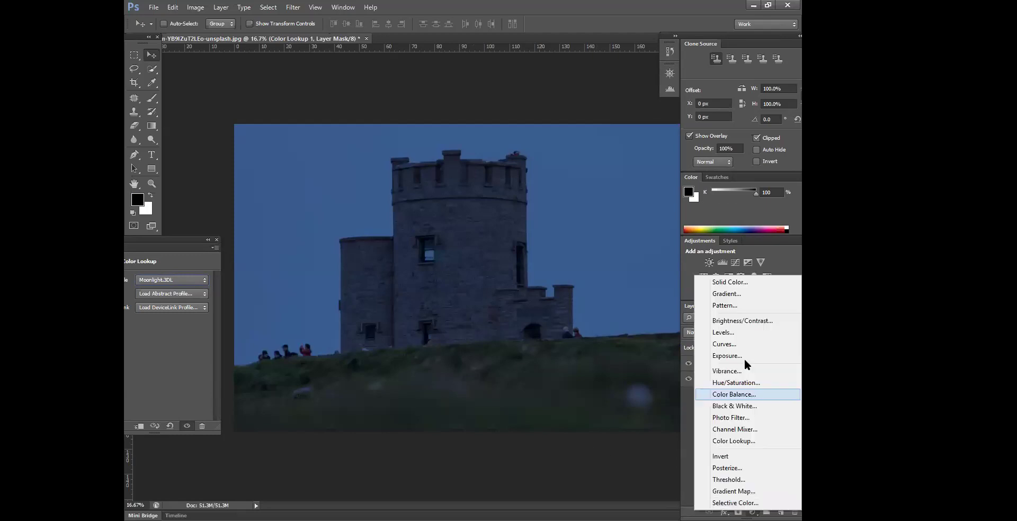
left_click(740, 321)
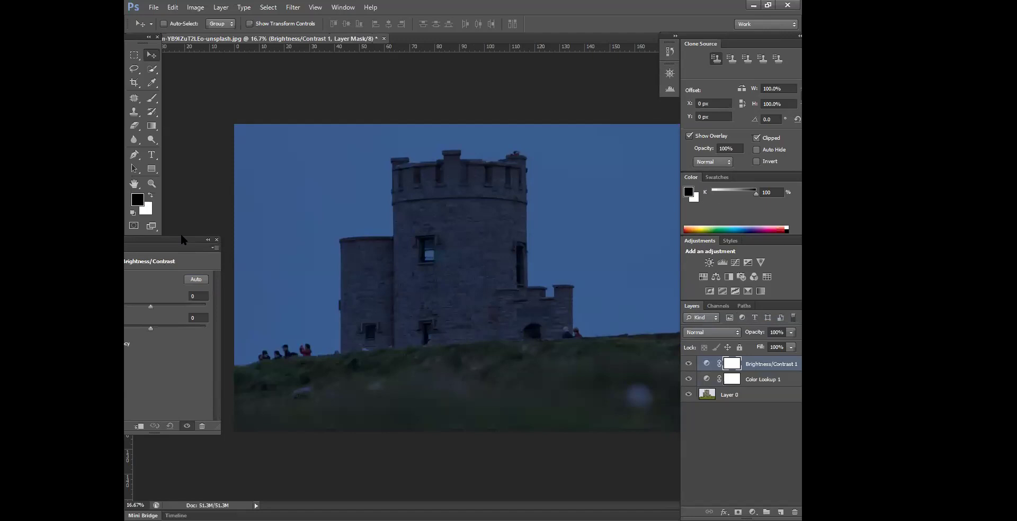
left_click_drag(182, 240, 314, 257)
left_click_drag(284, 324, 311, 350)
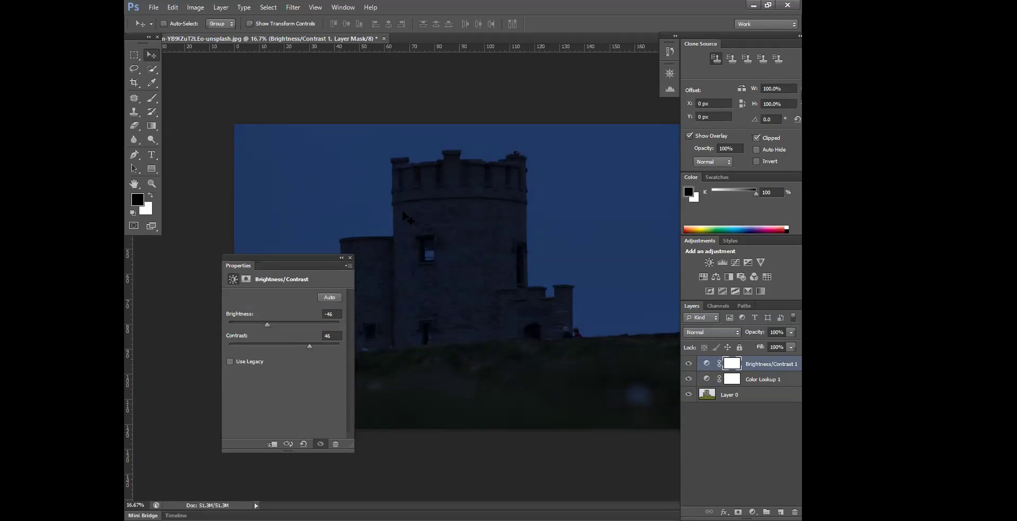
Step back through the brightness, contrast and lookup table changes, and delete the Color Lookup adjustment layer.
left_click(173, 7)
left_click(187, 39)
left_click(173, 7)
left_click(186, 38)
left_click(173, 7)
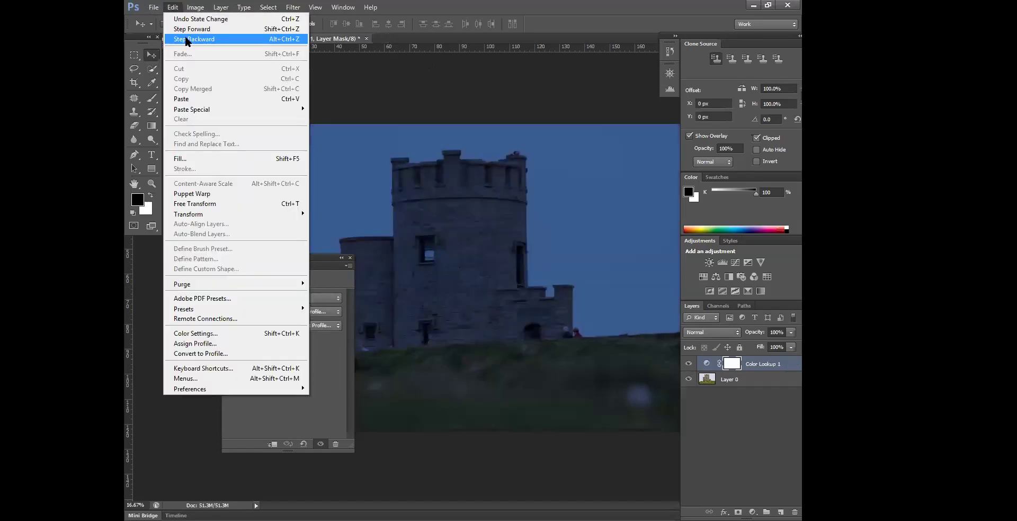
left_click(186, 38)
left_click_drag(314, 258, 235, 257)
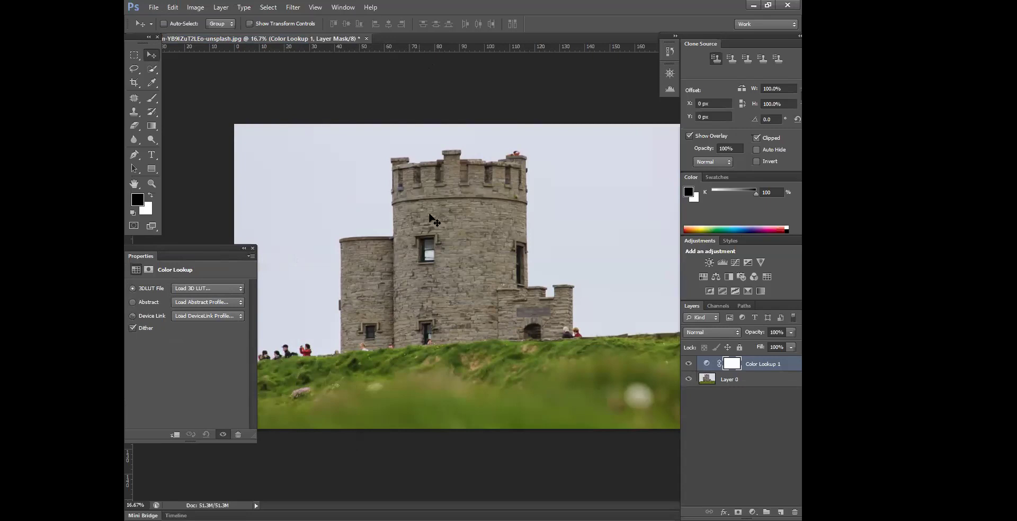
left_click_drag(752, 365, 795, 512)
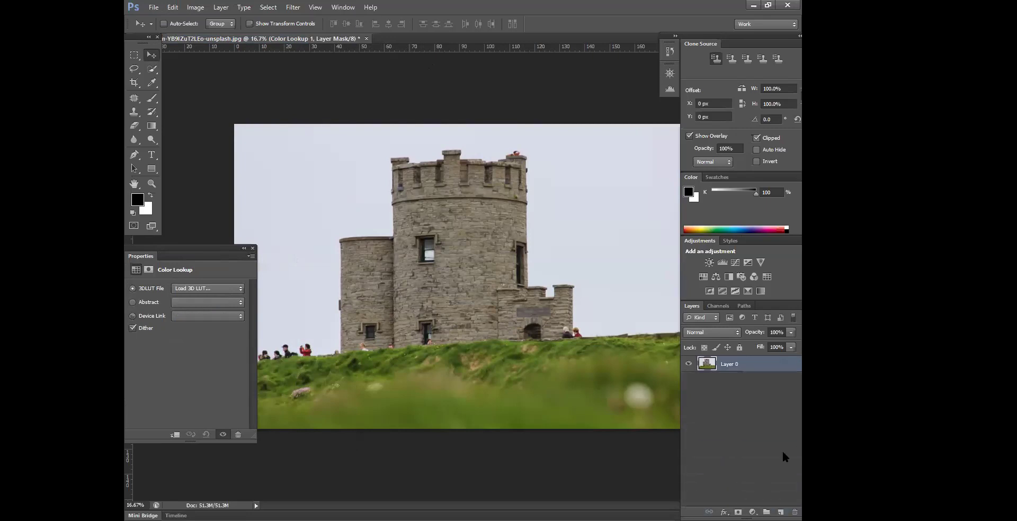
Compare the tower photo's Red, Green and Blue channels and isolate the Blue channel.
left_click(718, 306)
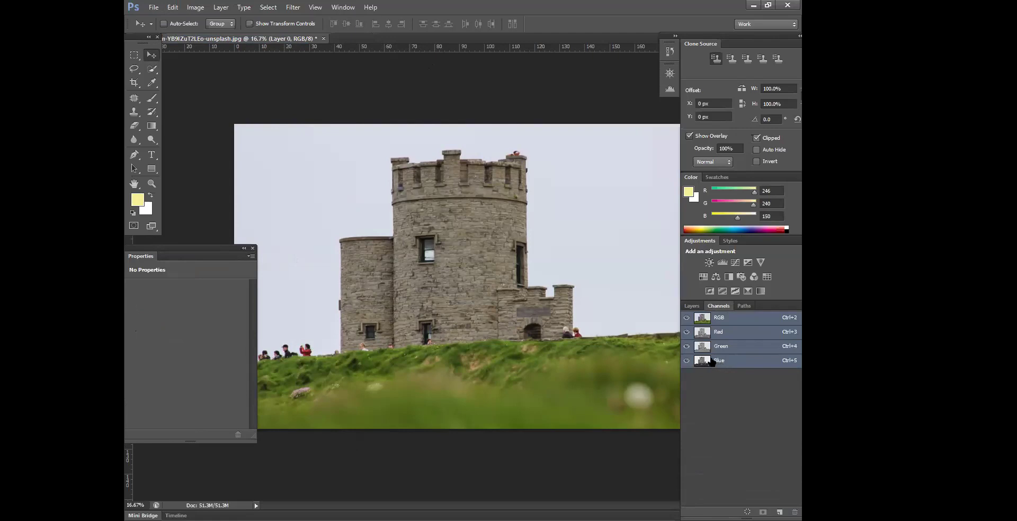
left_click(726, 331)
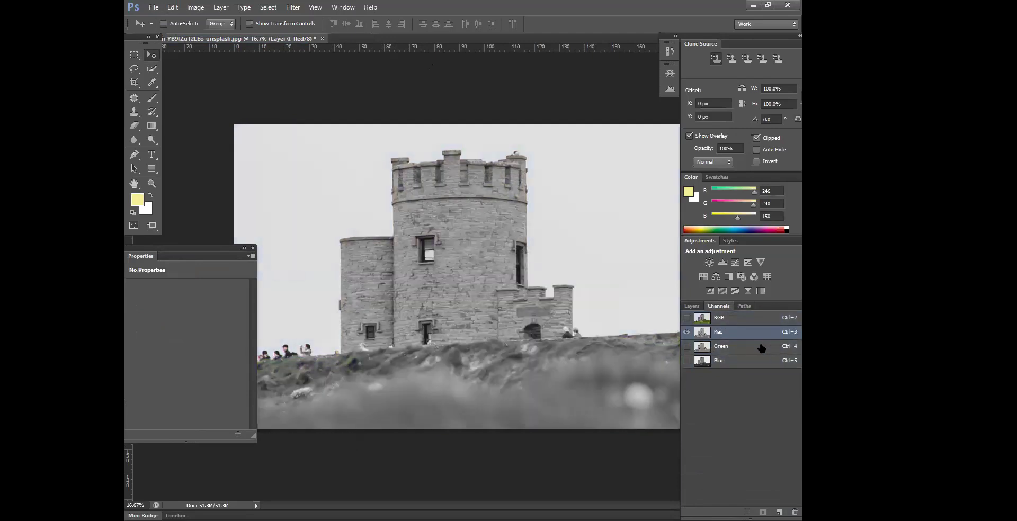
left_click(740, 347)
left_click(726, 361)
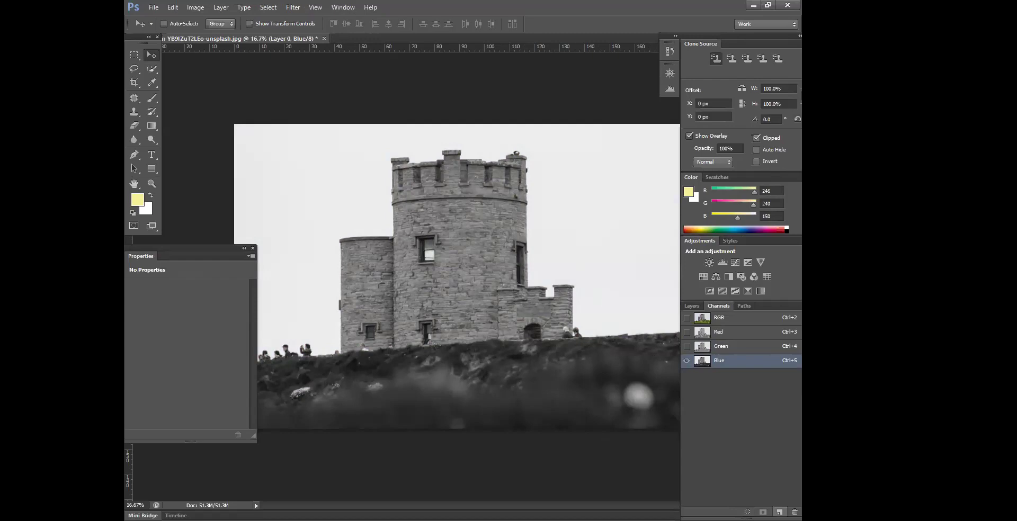
Apply Levels to the Blue channel with input levels 135, 1.08 and 221 to separate the tower from the sky.
left_click(196, 8)
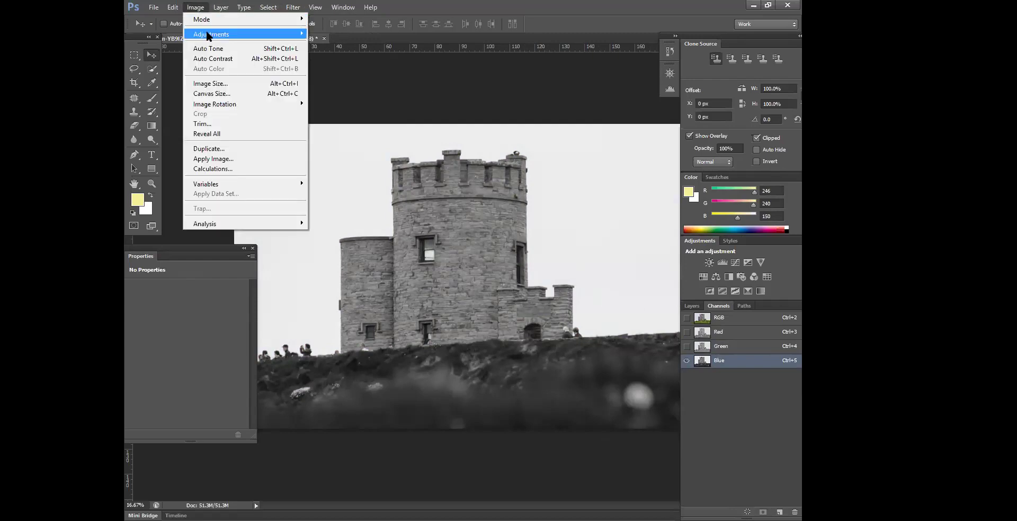
mouse_move(208, 36)
left_click(357, 45)
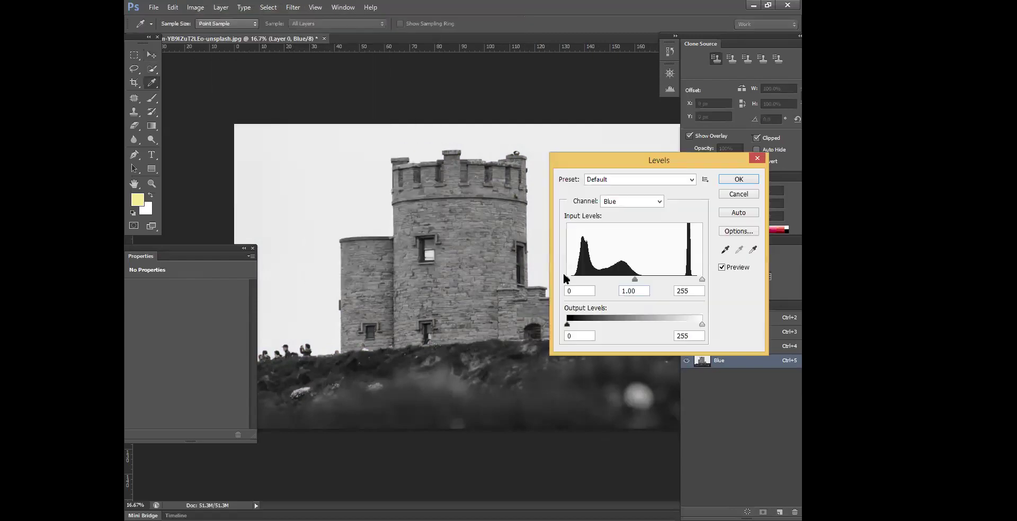
left_click_drag(567, 279, 684, 282)
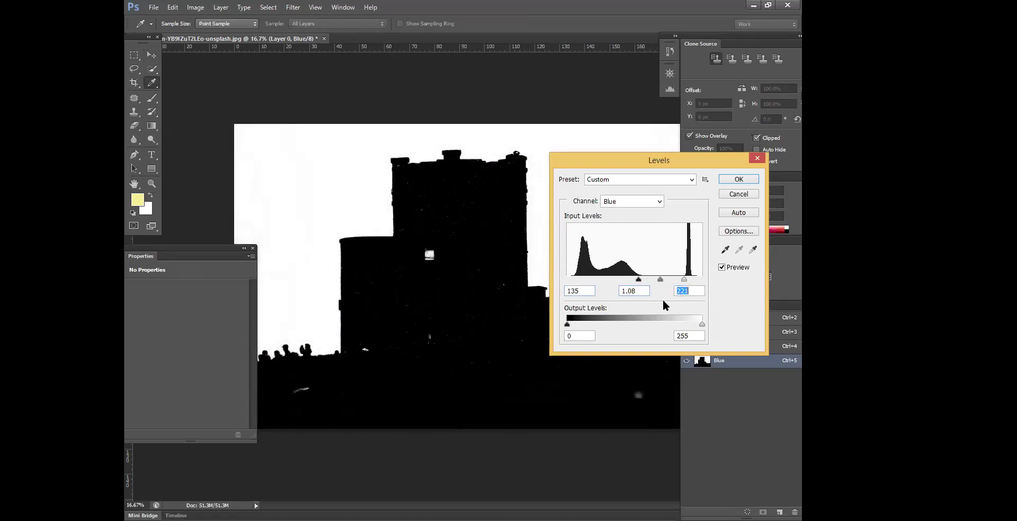
left_click(738, 180)
Paint over the bright window in the tower silhouette with a black brush.
key("ctrl+plus")
key("ctrl+plus")
key("ctrl+plus")
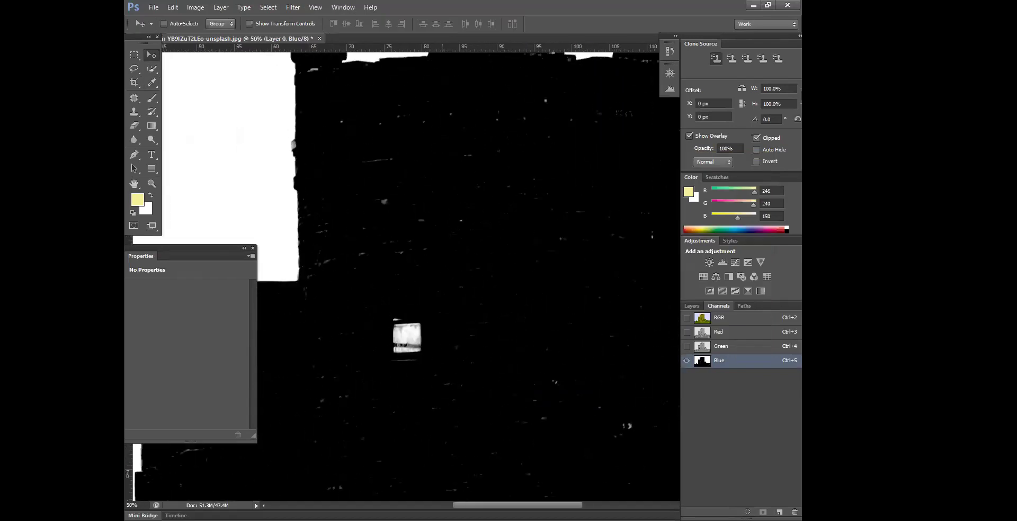
key("ctrl+minus")
left_click(152, 97)
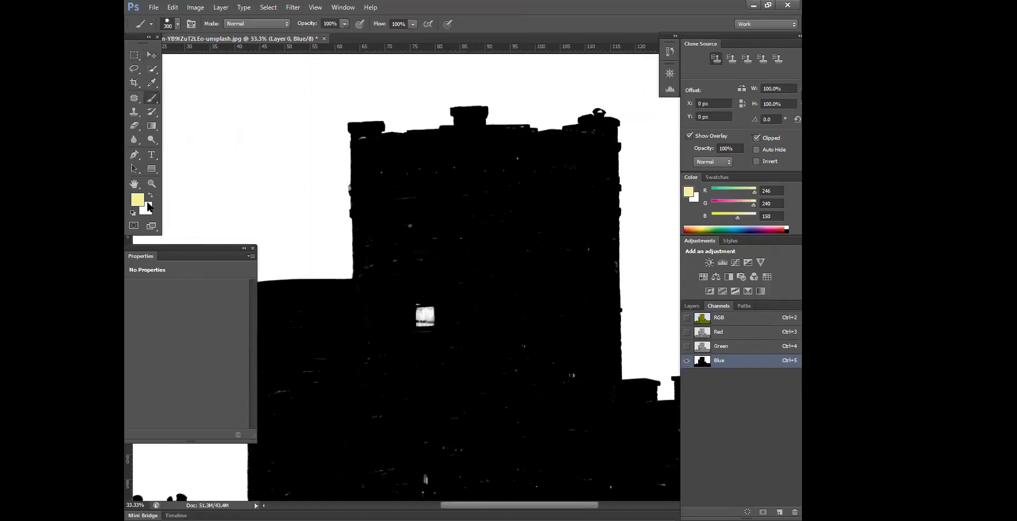
left_click(133, 212)
left_click(425, 316)
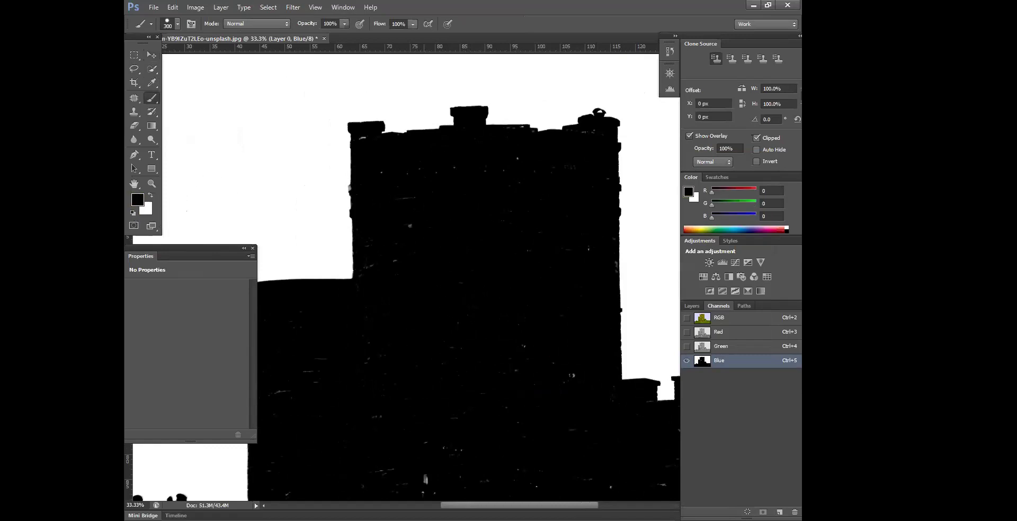
Choose a round brush preset and enlarge it to 100 px.
left_click(178, 24)
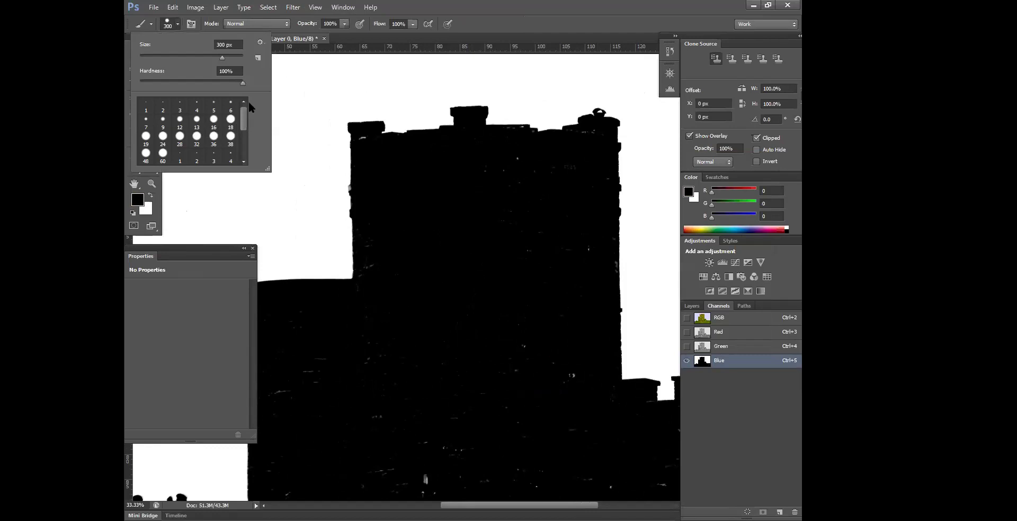
left_click(213, 119)
left_click_drag(150, 56, 183, 55)
key("Return")
key("bracketright")
key("bracketright")
key("bracketright")
key("bracketright")
key("bracketright")
key("bracketright")
key("bracketright")
key("bracketright")
key("bracketright")
key("bracketright")
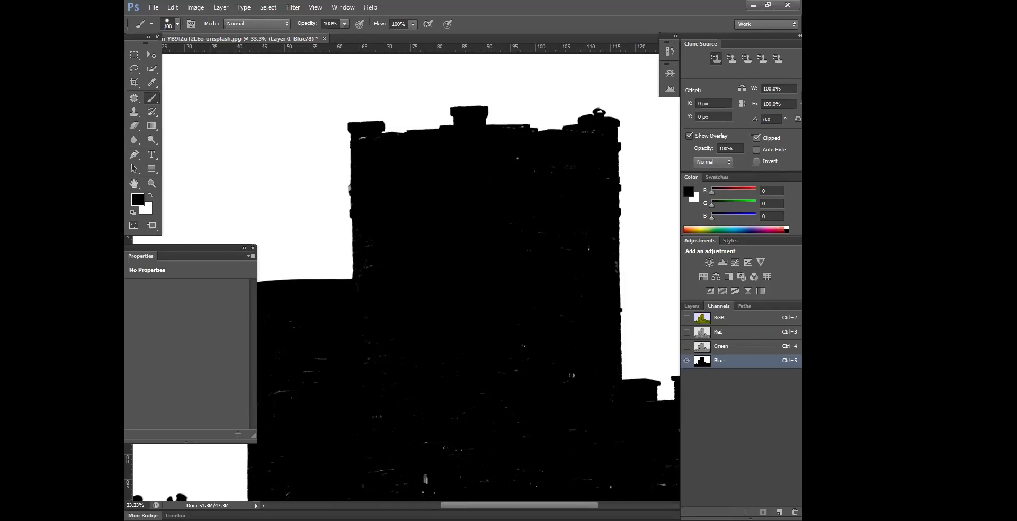
Paint black over the light specks inside the upper part of the tower silhouette.
left_click(515, 169)
key("ctrl+z")
left_click_drag(377, 228, 378, 248)
key("ctrl+z")
left_click_drag(618, 252, 617, 272)
Paint black over the light specks on the lower tower wall and the smaller turret with a 250 px brush.
left_click_drag(421, 318, 413, 200)
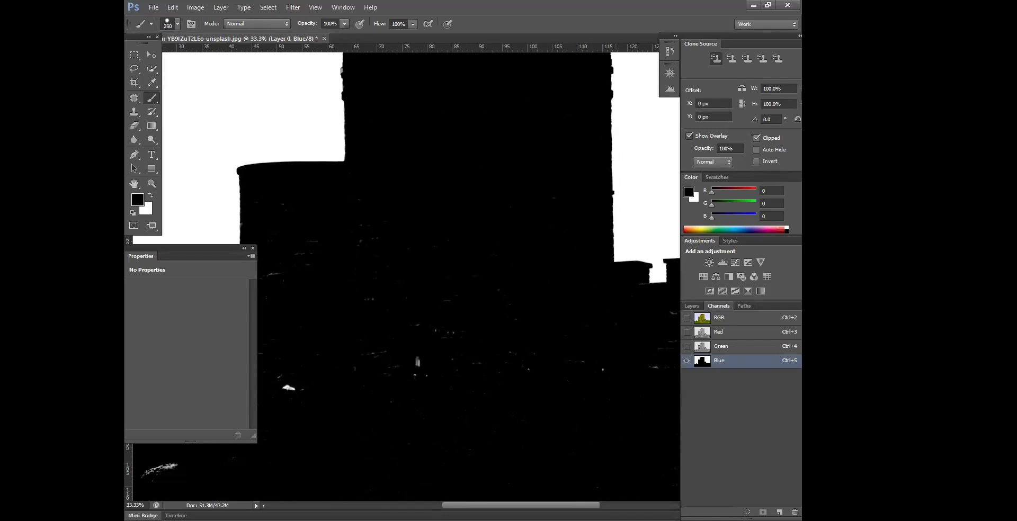
left_click(432, 353)
left_click_drag(402, 276, 547, 267)
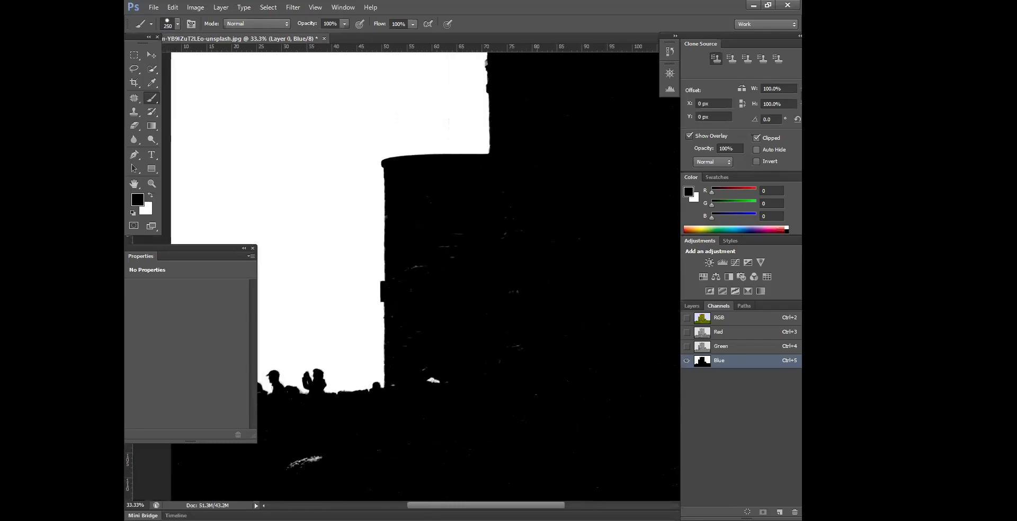
left_click(433, 380)
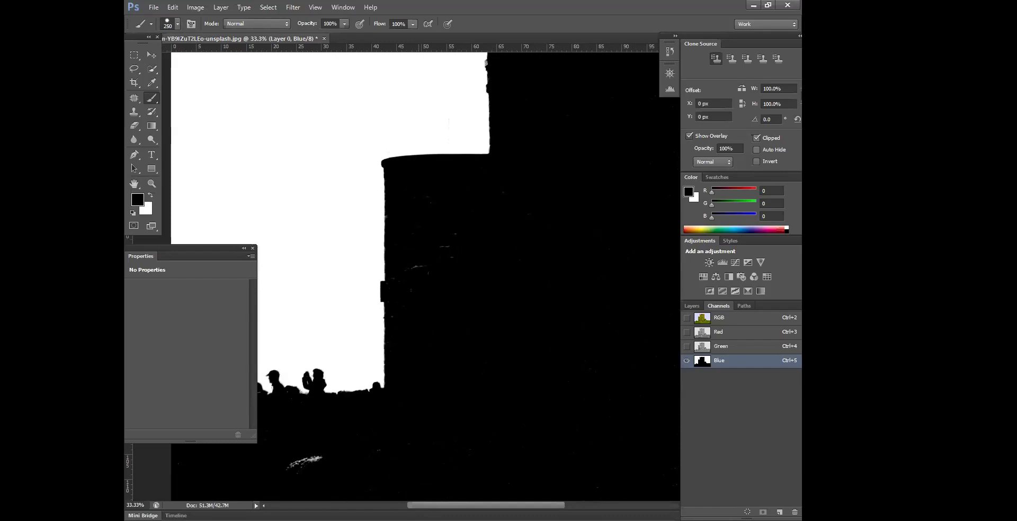
key("ctrl+z")
key("ctrl+z")
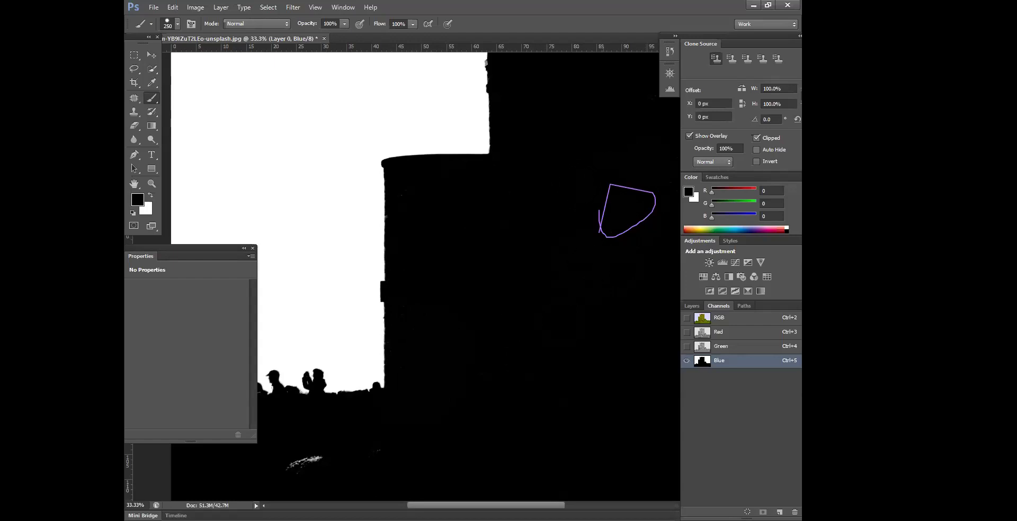
Paint black over the light patch on the ground below the people beside the tower.
left_click_drag(424, 265, 399, 233)
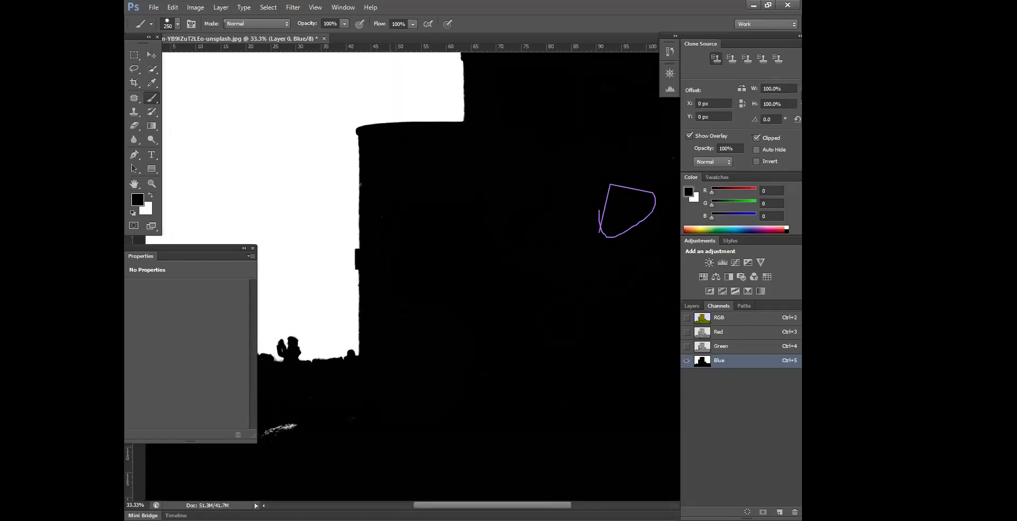
left_click_drag(403, 276, 503, 143)
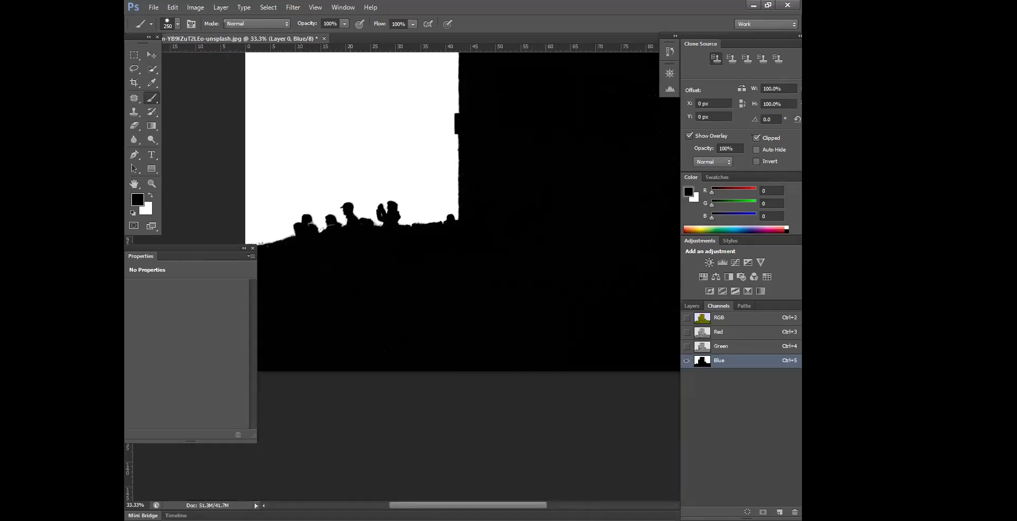
scroll(402, 212, "left", 5)
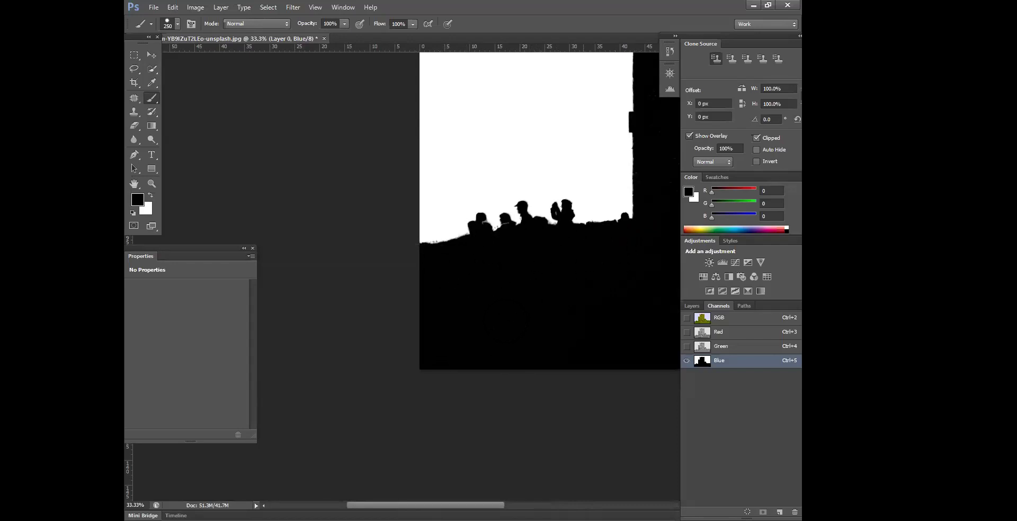
scroll(402, 212, "right", 10)
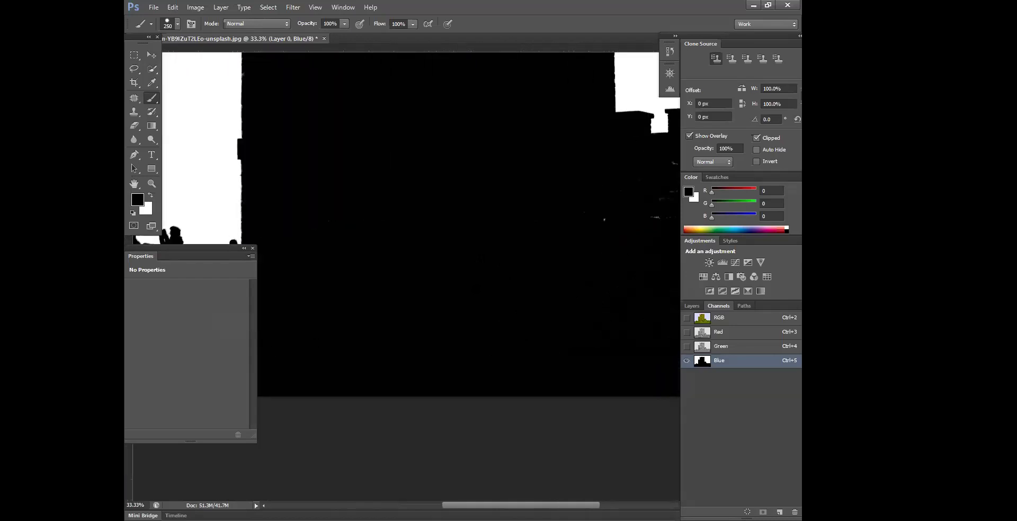
Paint black over the light specks in the wall below the small turret with a 100 px brush.
scroll(403, 212, "right", 3)
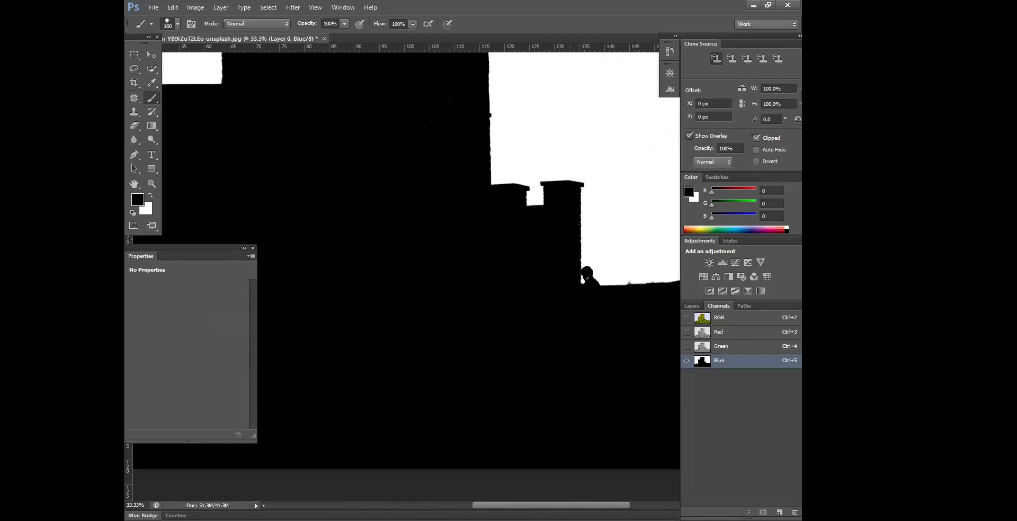
scroll(548, 363, "right", 4)
scroll(548, 363, "down", 1)
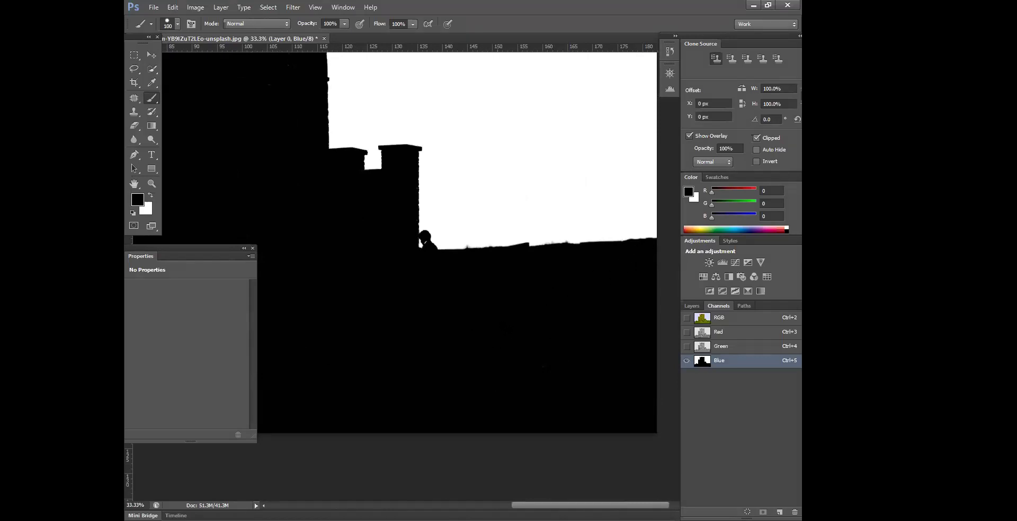
scroll(540, 355, "down", 1)
scroll(540, 355, "left", 3)
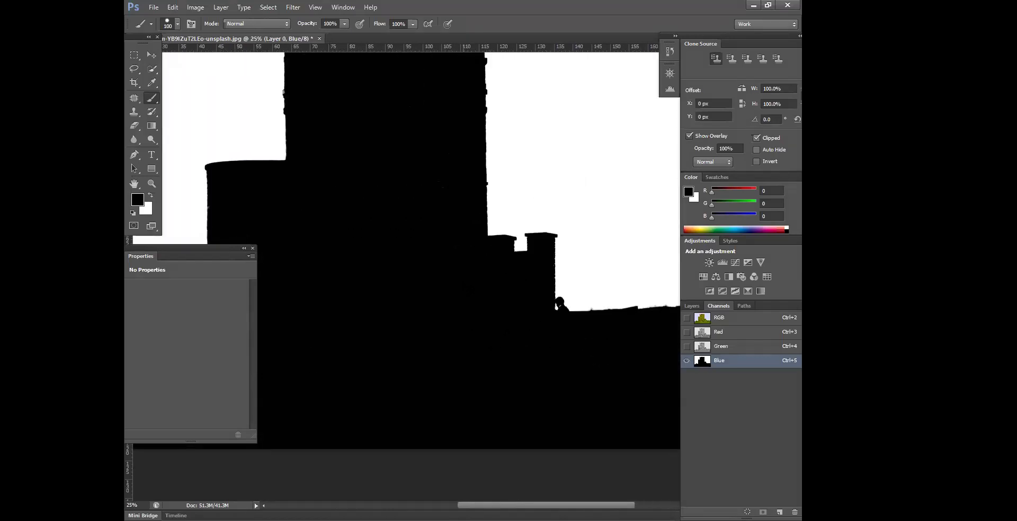
scroll(540, 355, "down", 1)
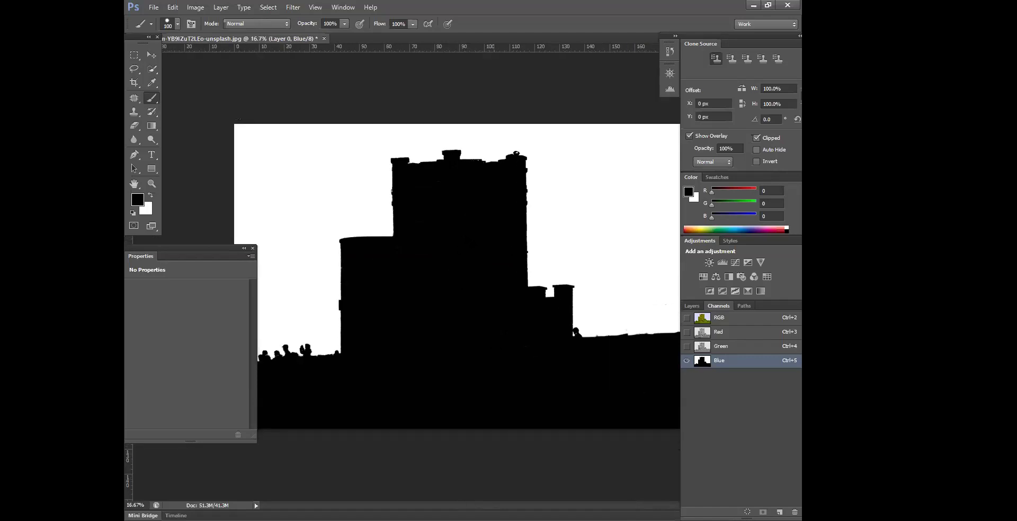
Paint black over the light specks along the tower's top edge between the central chimney and the round ornament.
scroll(507, 264, "up", 3)
scroll(508, 265, "up", 6)
scroll(508, 264, "down", 2)
scroll(512, 286, "up", 2)
left_click_drag(513, 309, 511, 156)
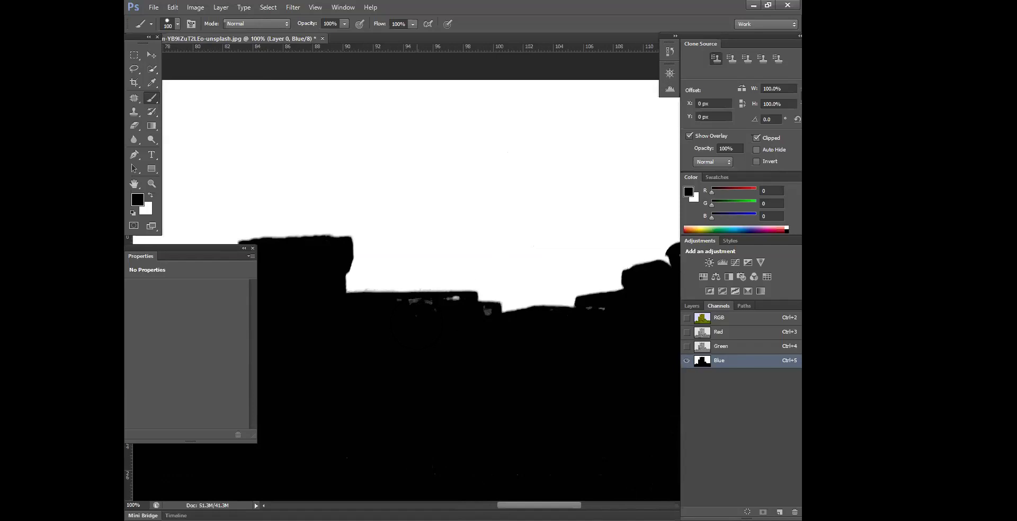
left_click(423, 316)
left_click(456, 298)
left_click(487, 311)
scroll(421, 291, "right", 5)
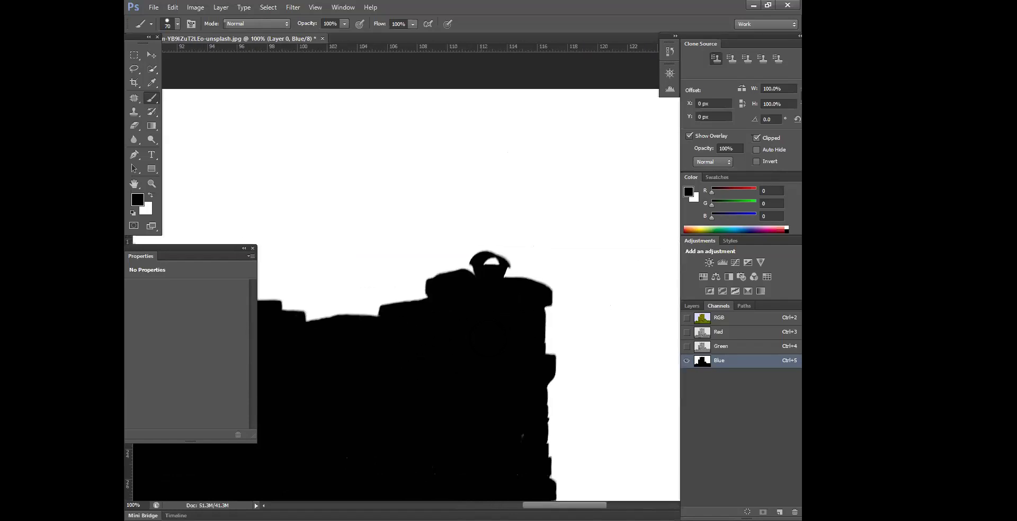
Fill the white opening in the ornament on the tower's upper corner with black using a 70 px brush.
left_click_drag(484, 261, 493, 259)
scroll(471, 276, "down", 1)
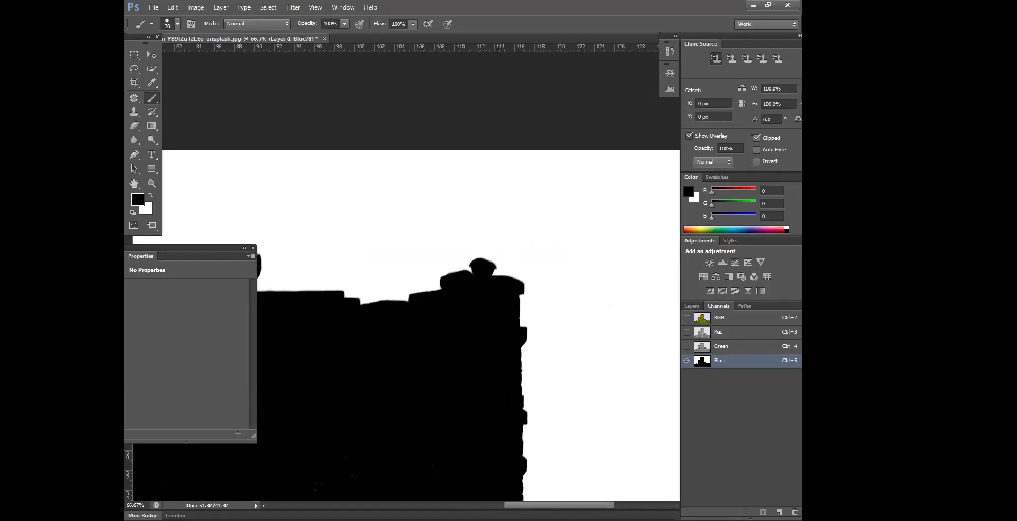
left_click_drag(402, 328, 506, 161)
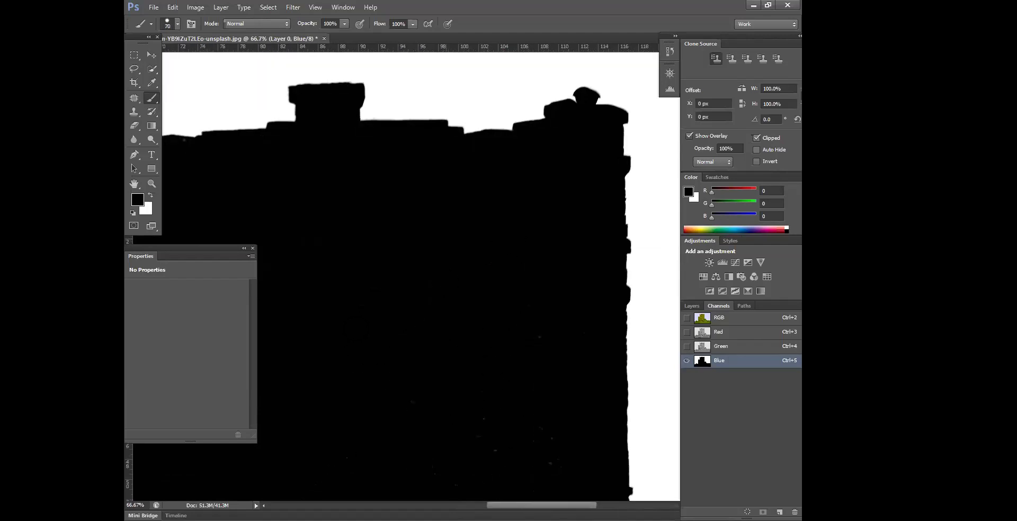
scroll(474, 273, "down", 3)
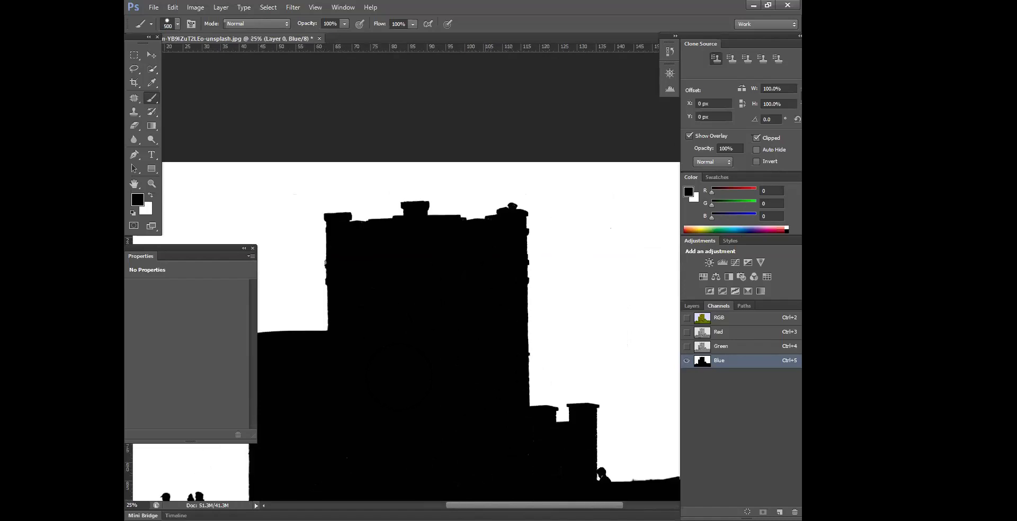
Paint black over the remaining faint specks inside the main tower with a 500 px brush.
left_click(453, 239)
key("ctrl+z")
scroll(460, 283, "up", 2)
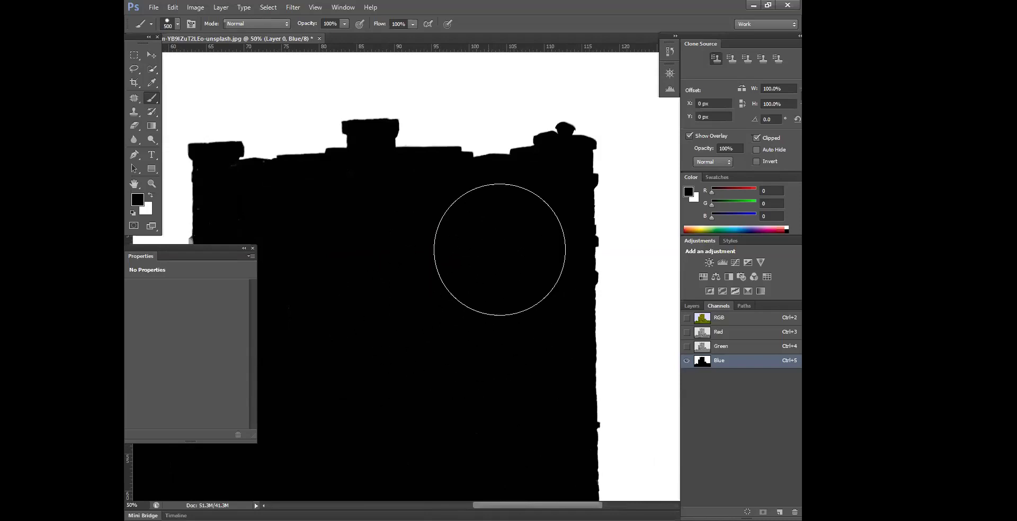
left_click_drag(499, 245, 622, 179)
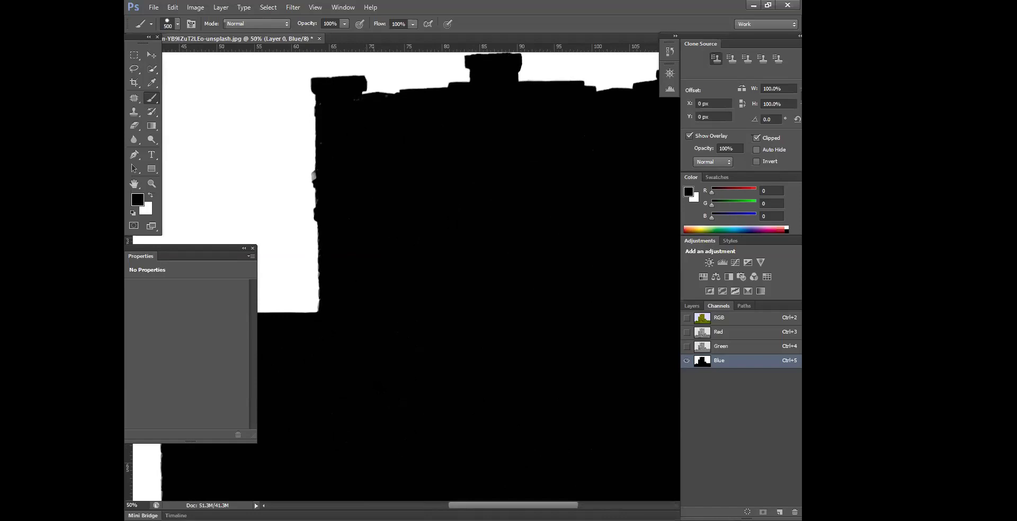
scroll(467, 279, "down", 1)
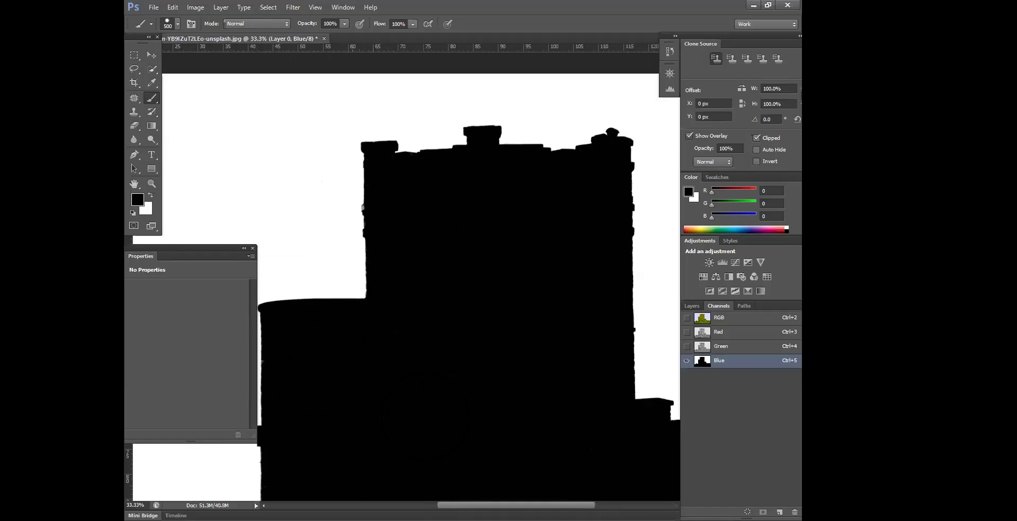
Check the lower walls, the ground and the full silhouette for leftover light specks.
scroll(423, 416, "down", 5)
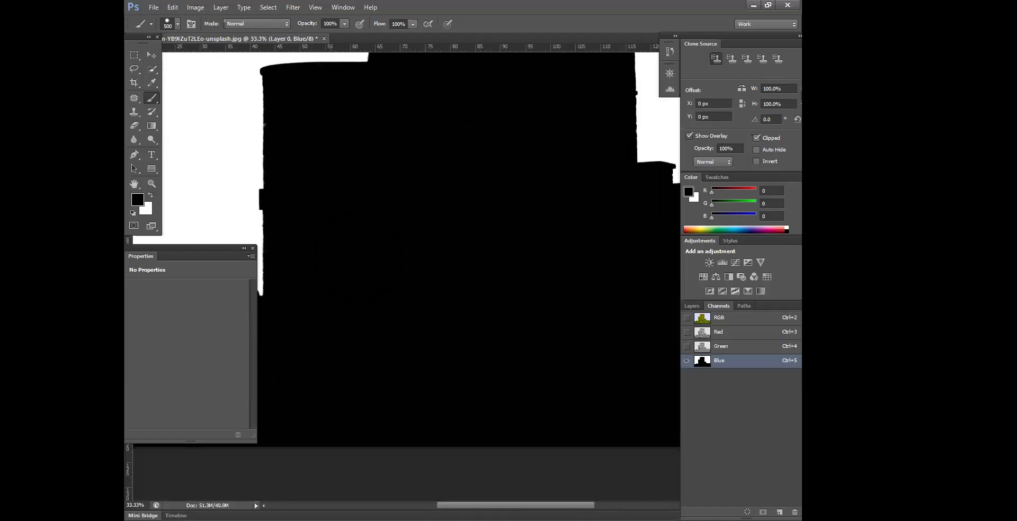
scroll(402, 248, "right", 3)
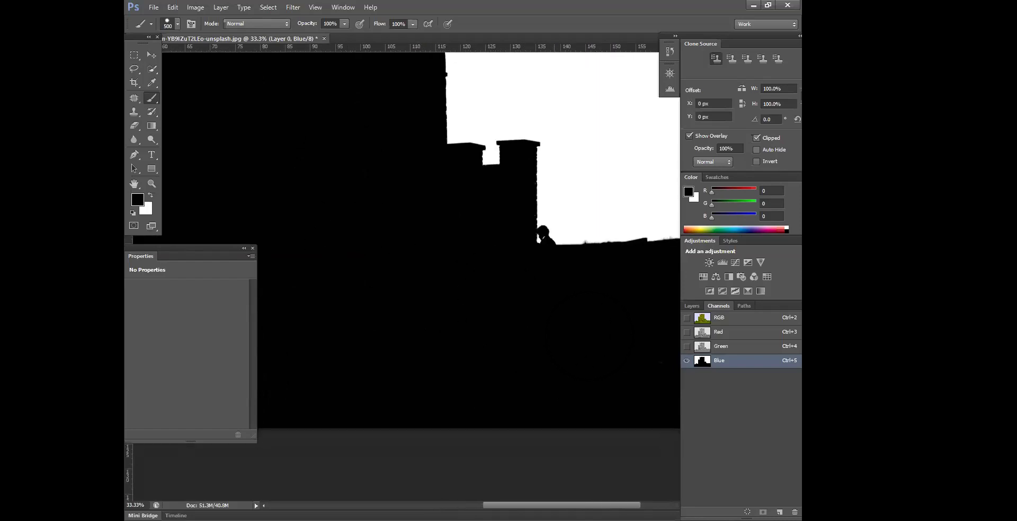
scroll(402, 238, "right", 4)
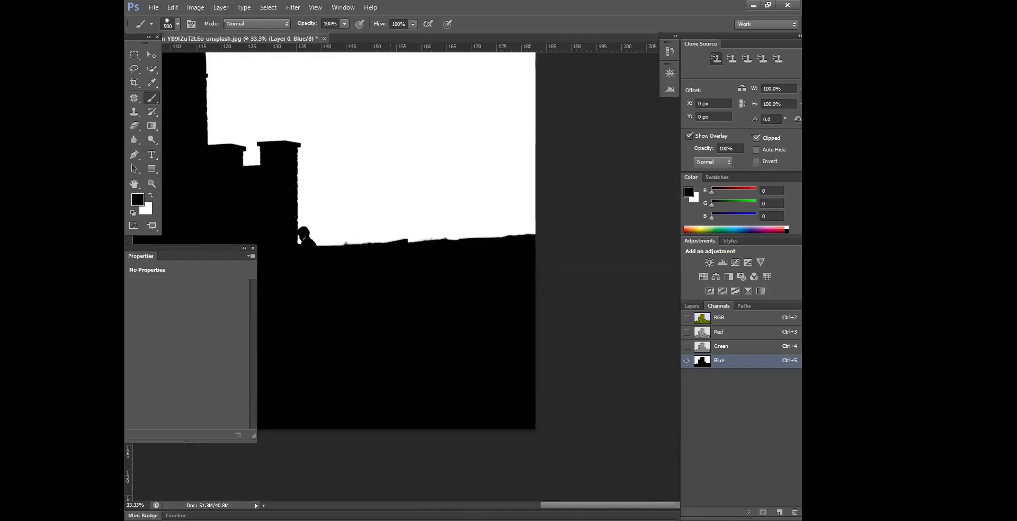
scroll(403, 238, "left", 2)
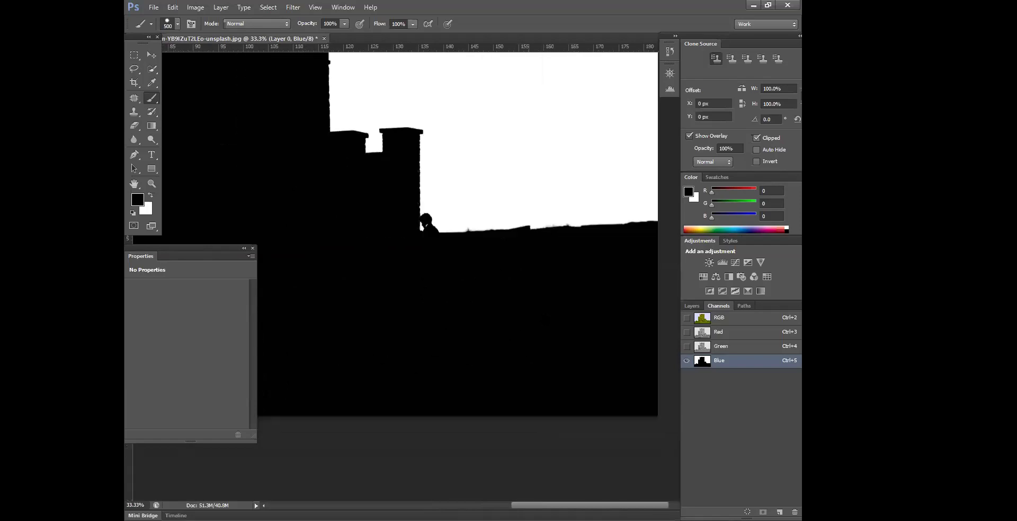
key("ctrl+minus")
key("ctrl+minus")
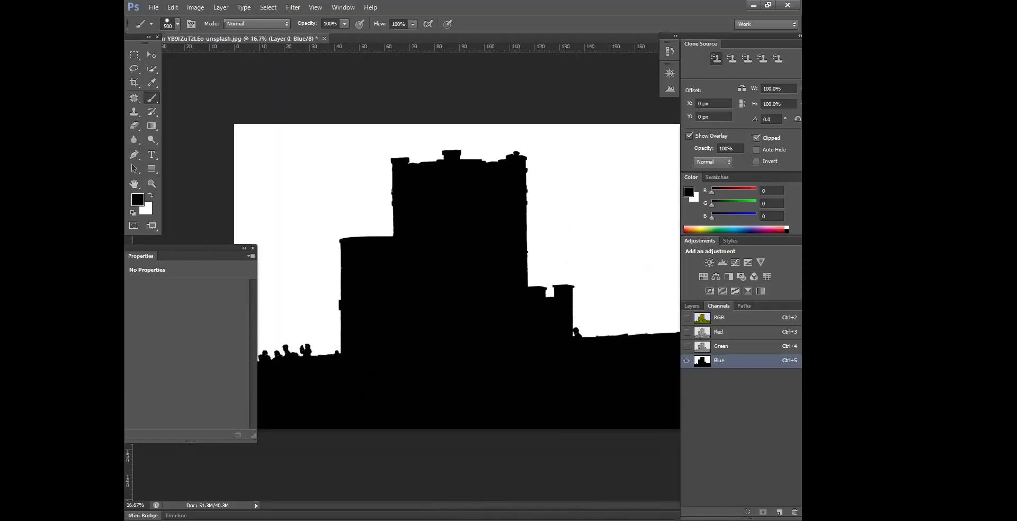
key("ctrl+minus")
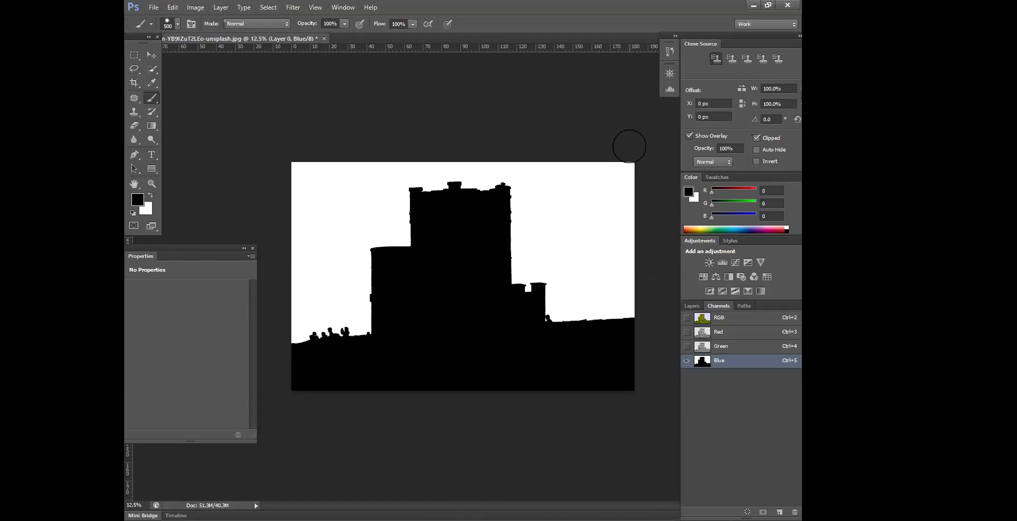
key("ctrl+plus")
key("ctrl+minus")
key("ctrl+plus")
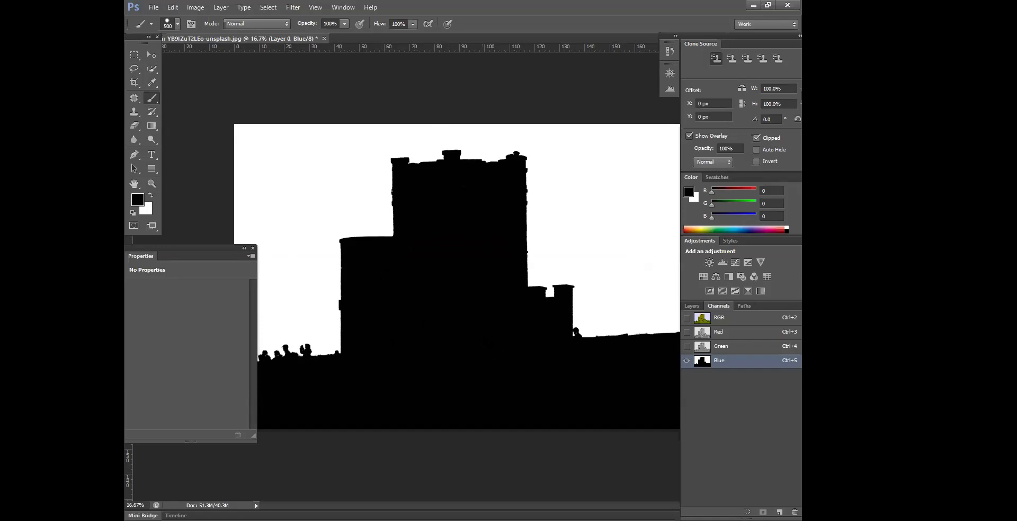
Invert the Blue channel to expose leftover specks inside the tower.
key("ctrl+i")
key("ctrl+plus")
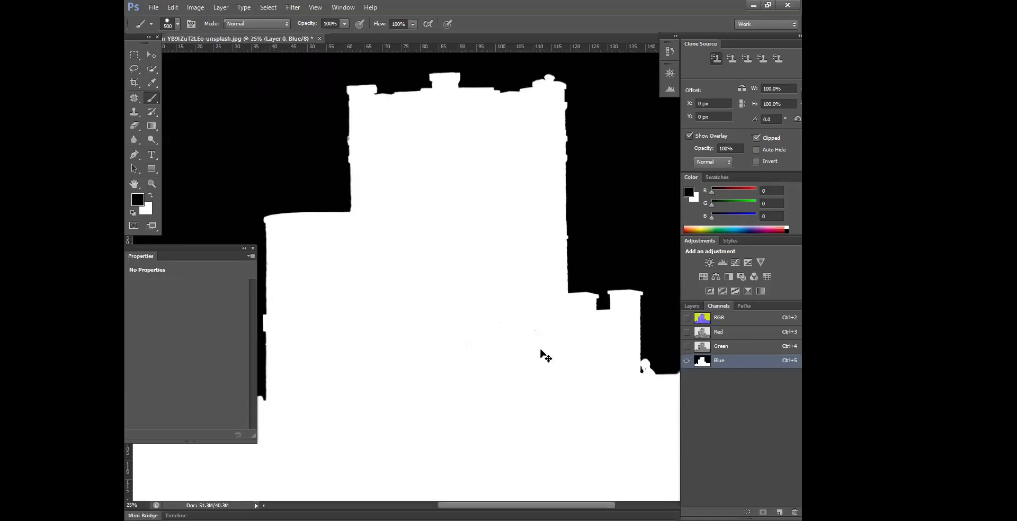
key("ctrl+plus")
left_click(465, 200)
left_click(477, 244)
left_click_drag(490, 222, 506, 222)
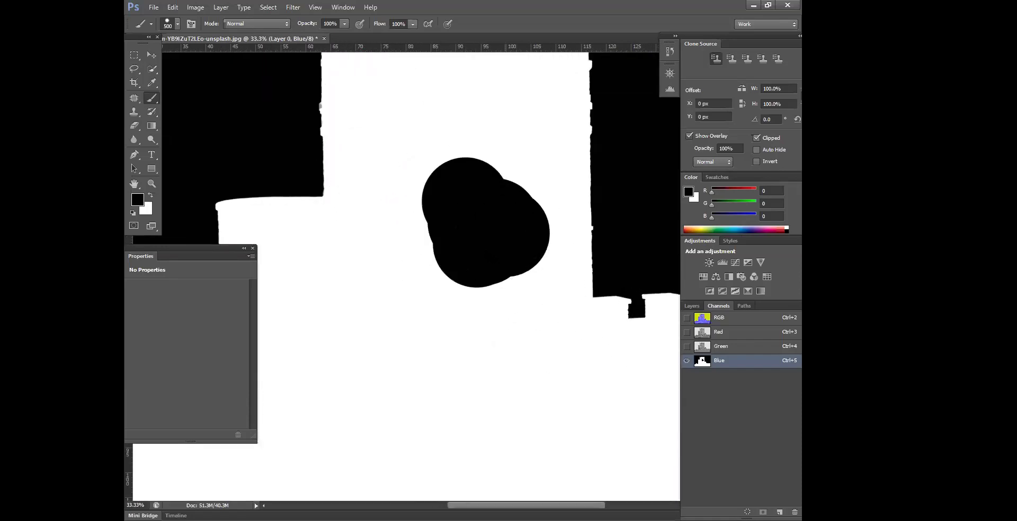
key("ctrl+z")
Paint white over the leftover specks inside the inverted tower with a 500 px brush, and invert the Blue channel back.
left_click(150, 196)
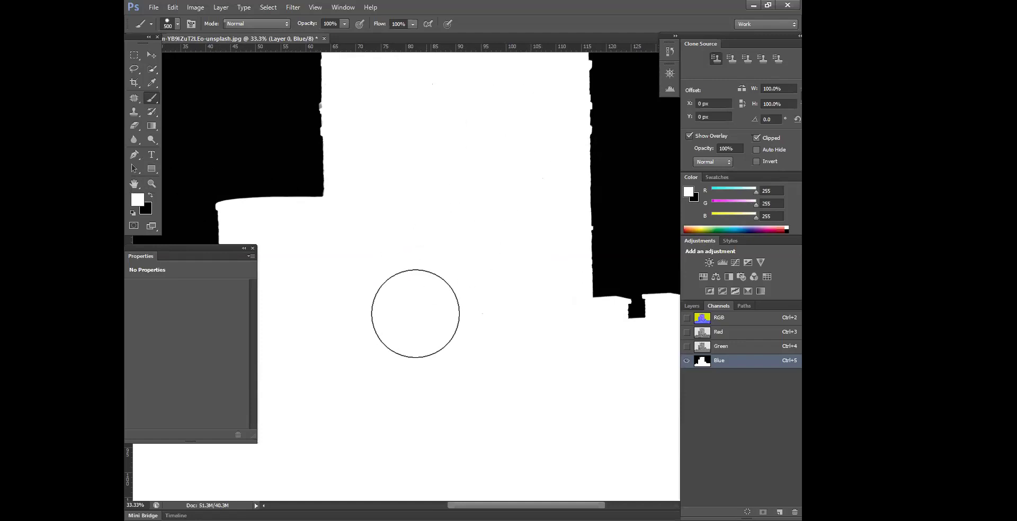
key("ctrl+minus")
key("ctrl+minus")
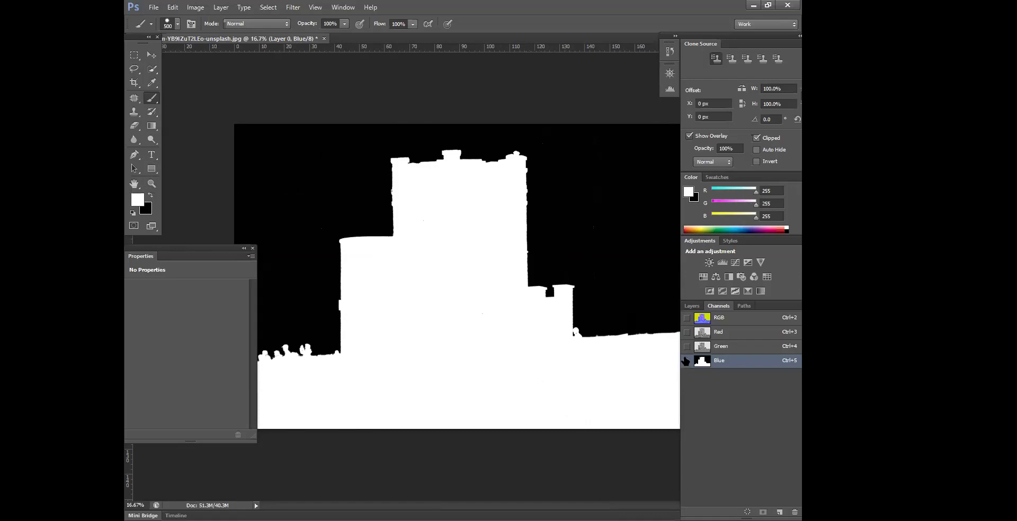
key("ctrl+i")
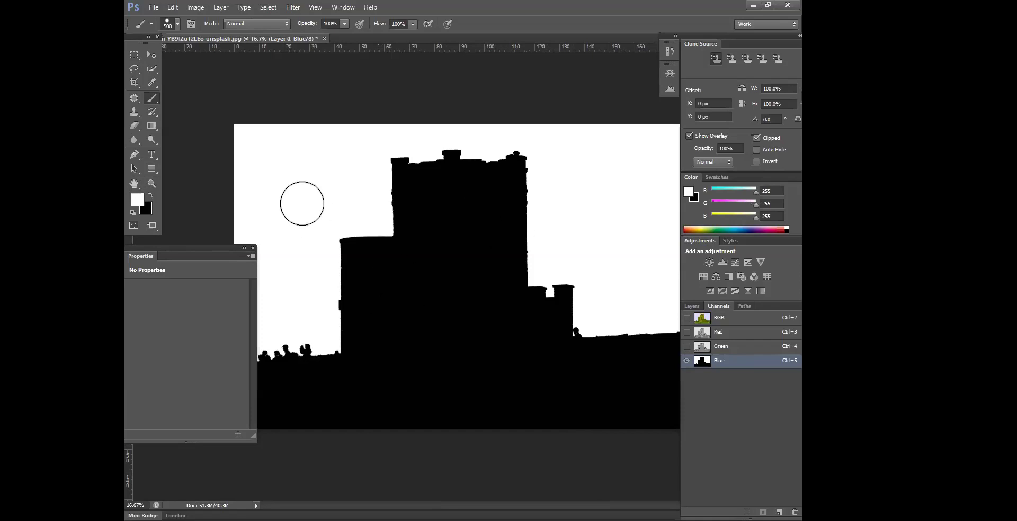
Load the Blue channel as a selection of the sky around the tower.
left_click(703, 362, "ctrl")
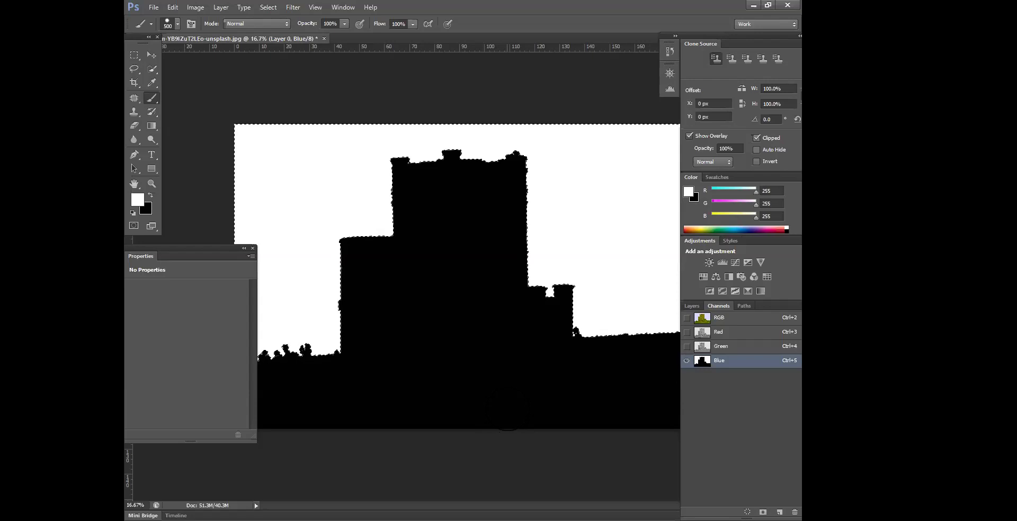
key("ctrl+plus")
key("ctrl+plus")
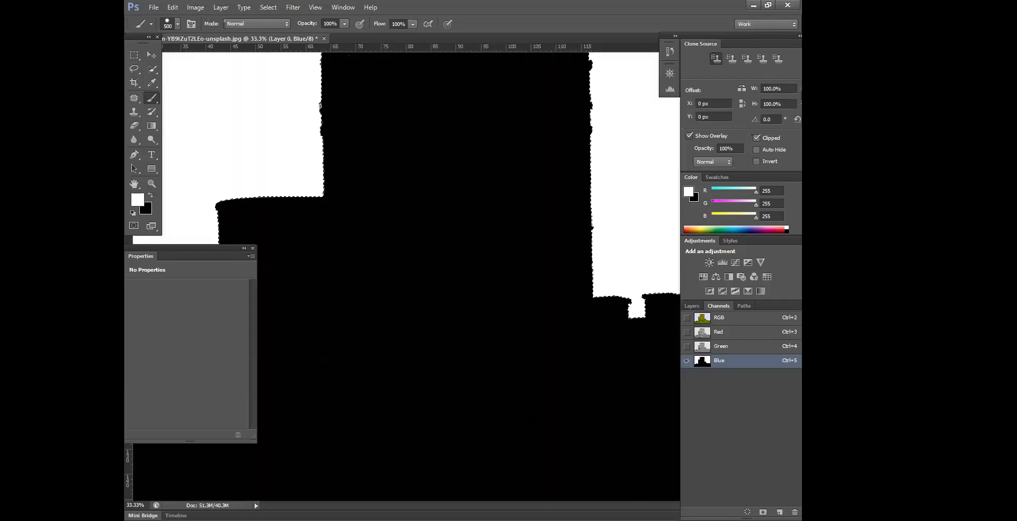
Paint black over the light gap in the seated person's silhouette beside the small turret with a 25 px brush.
key("ctrl+plus")
key("ctrl+plus")
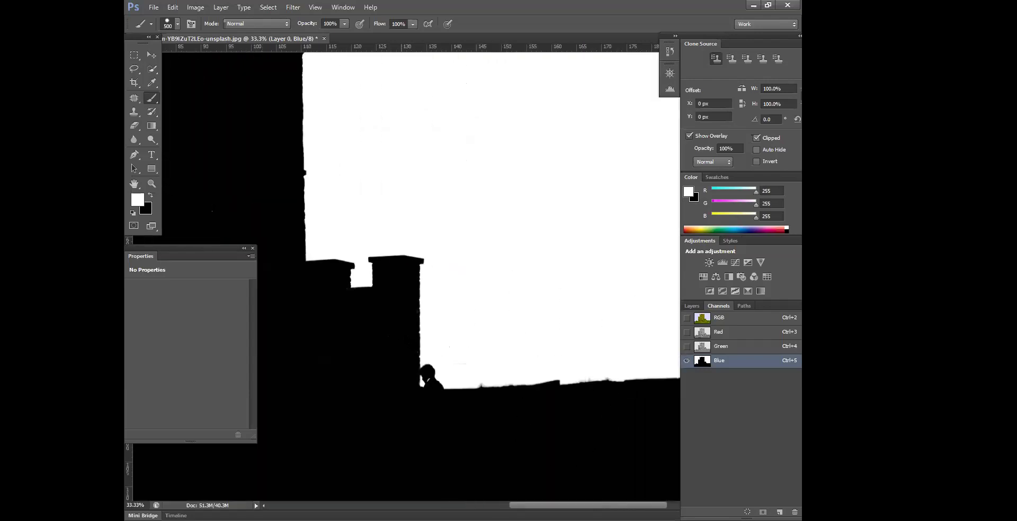
key("bracketleft")
key("bracketleft")
key("bracketleft")
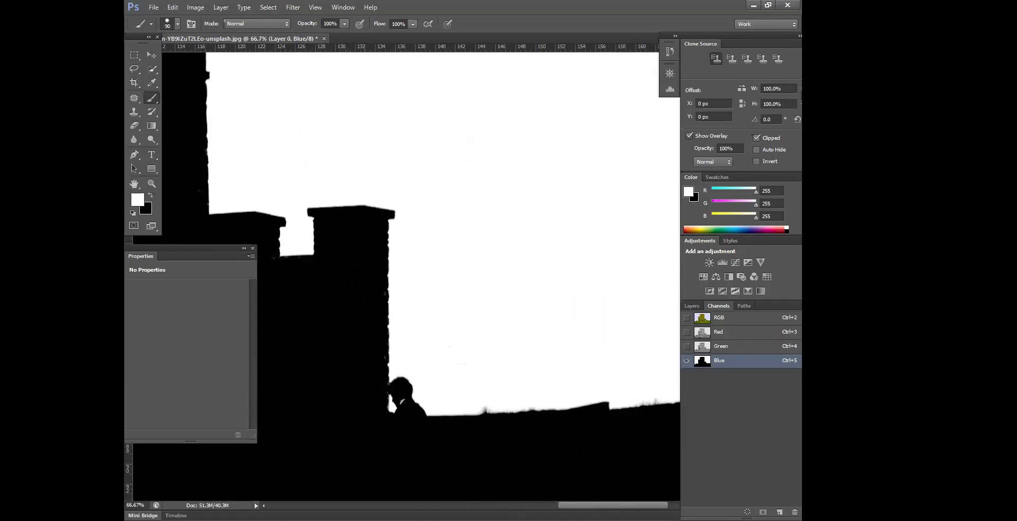
left_click(150, 196)
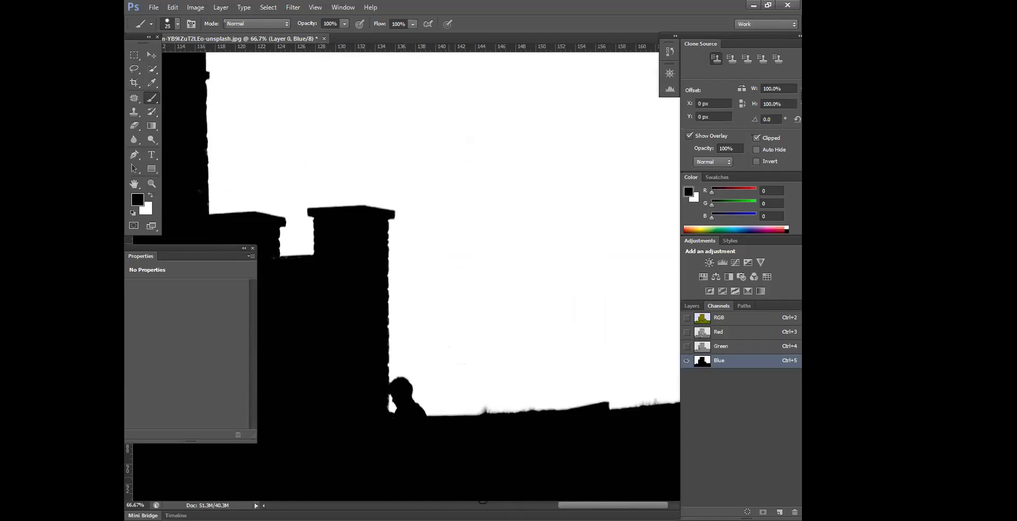
key("ctrl+i")
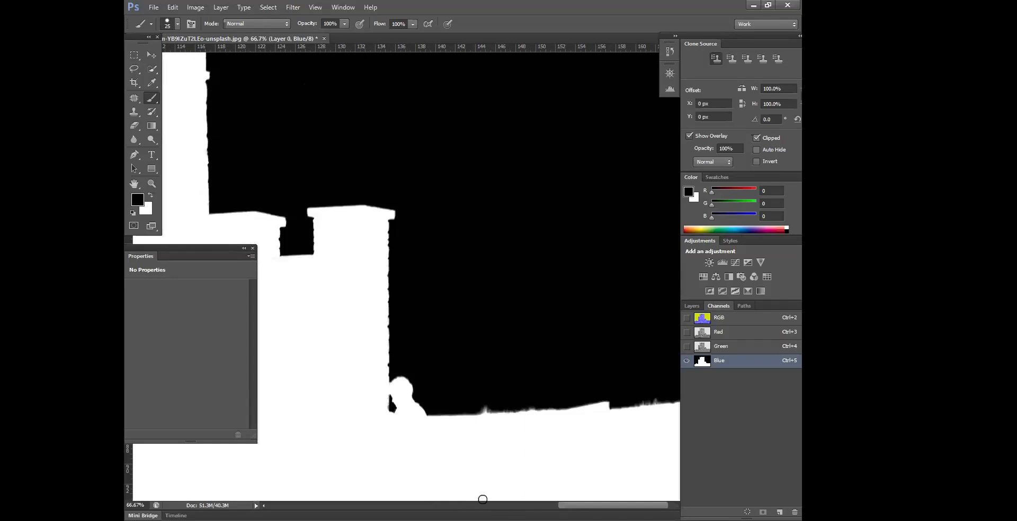
key("ctrl+o")
key("Escape")
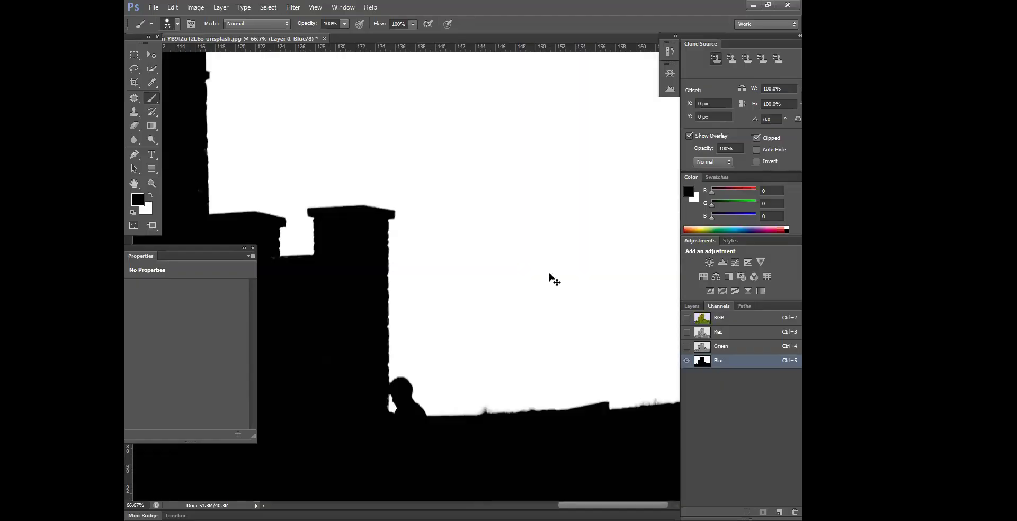
Copy the sky selected from the Blue channel to a new layer and hide the original photo layer.
key("ctrl+minus")
key("ctrl+minus")
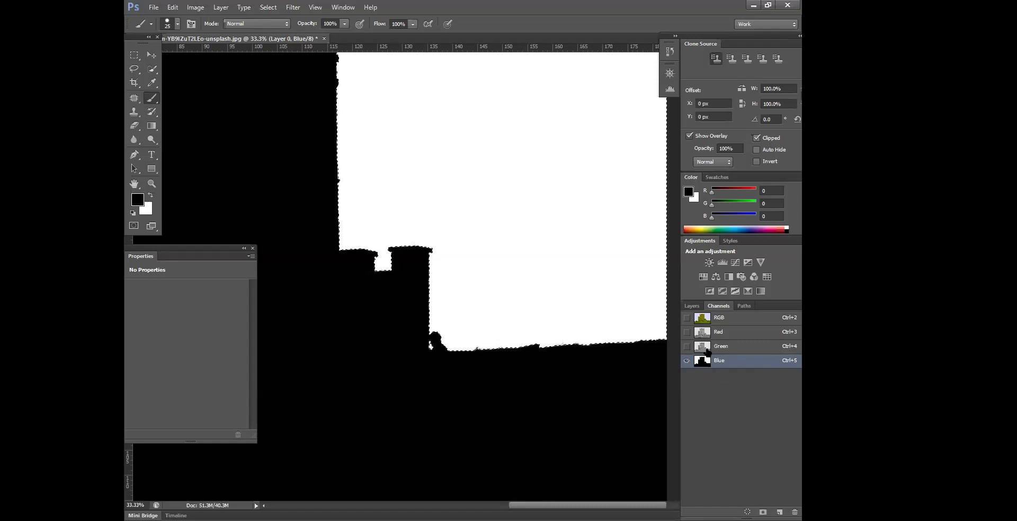
left_click(730, 320)
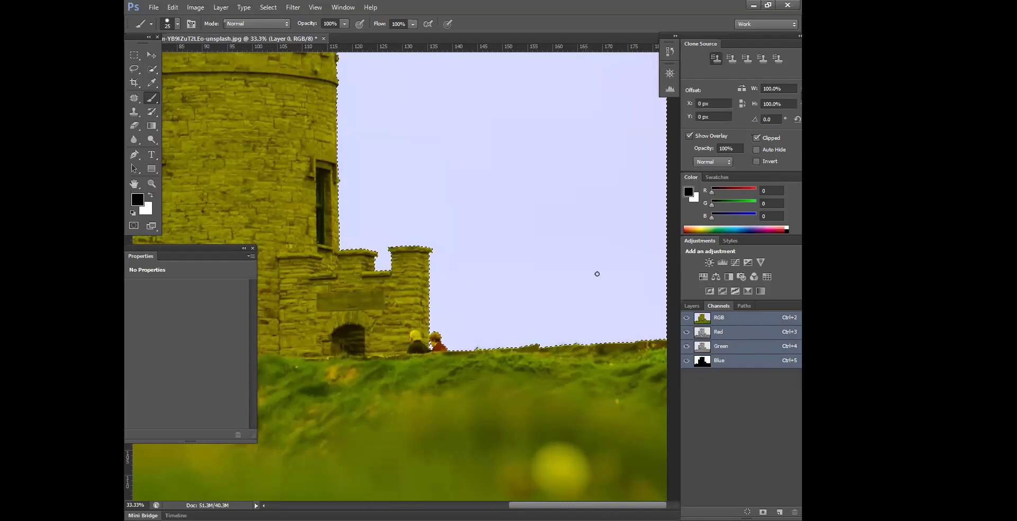
left_click(691, 306)
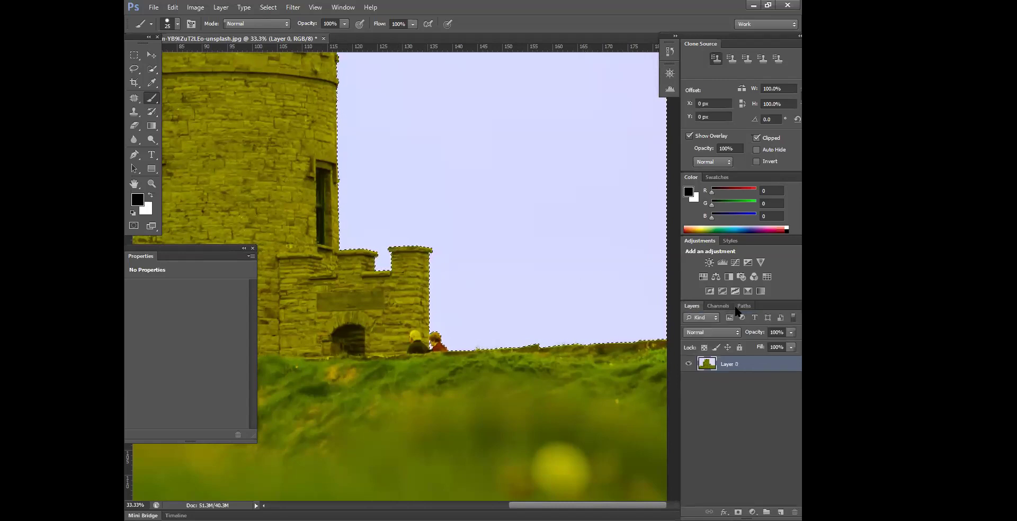
key("ctrl+j")
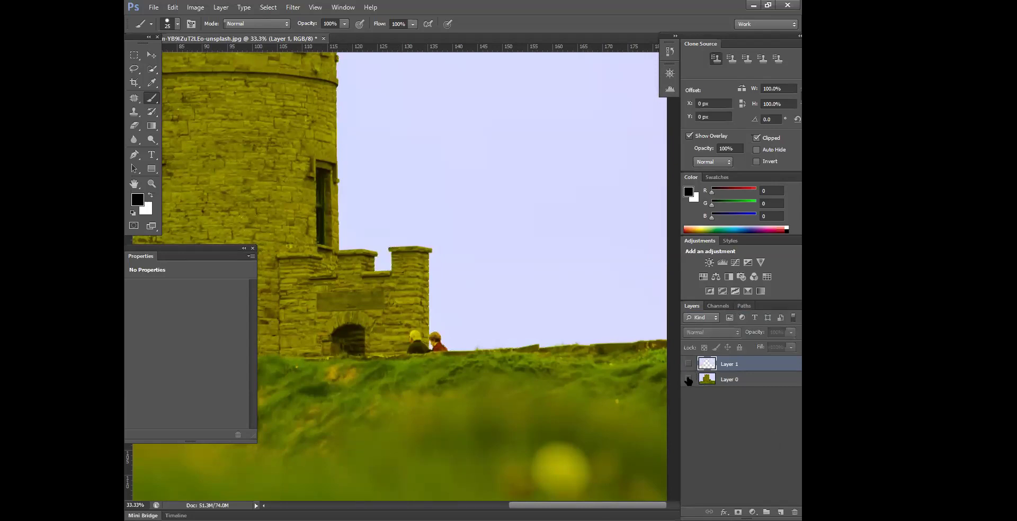
left_click(688, 380)
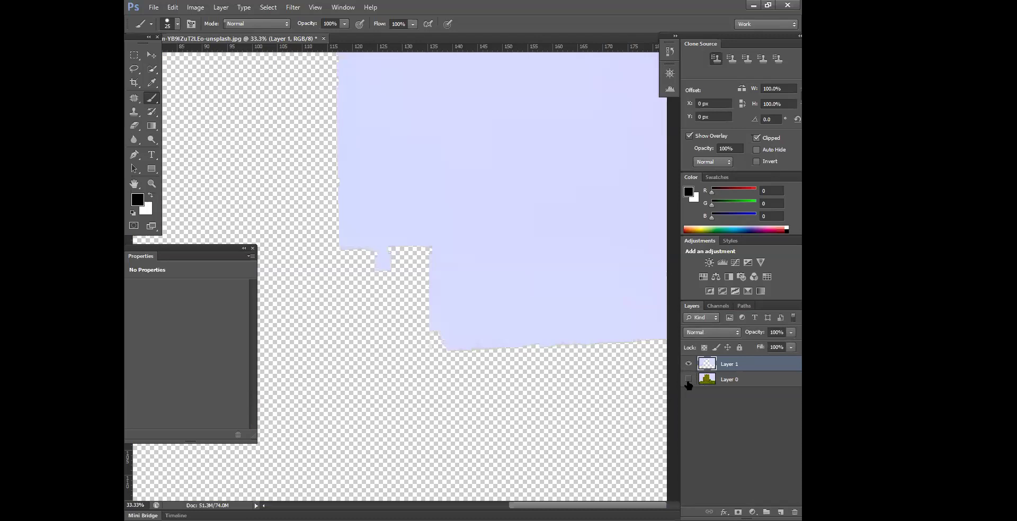
key("ctrl+minus")
key("ctrl+minus")
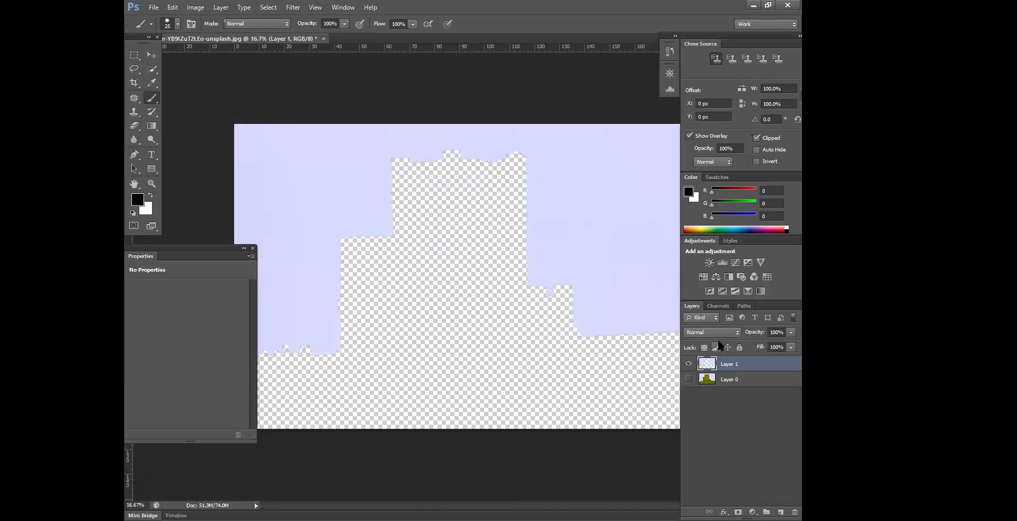
Delete the copied sky layer and show the original photo layer again.
left_click(717, 306)
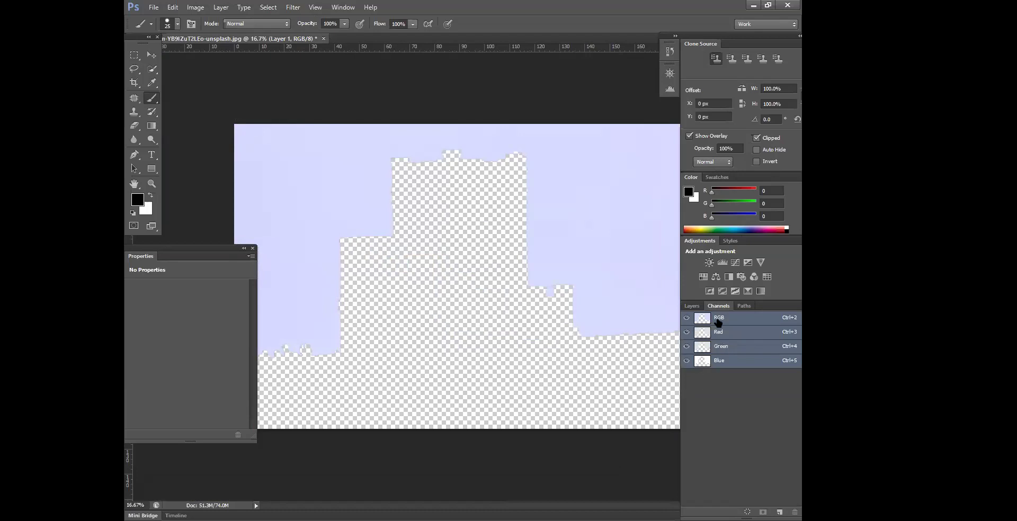
left_click(691, 306)
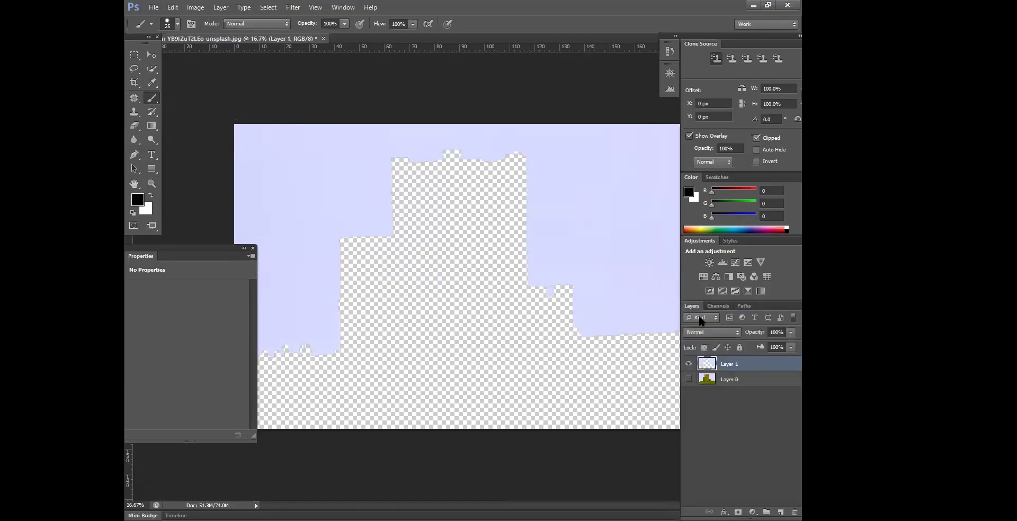
left_click(689, 364)
key("Delete")
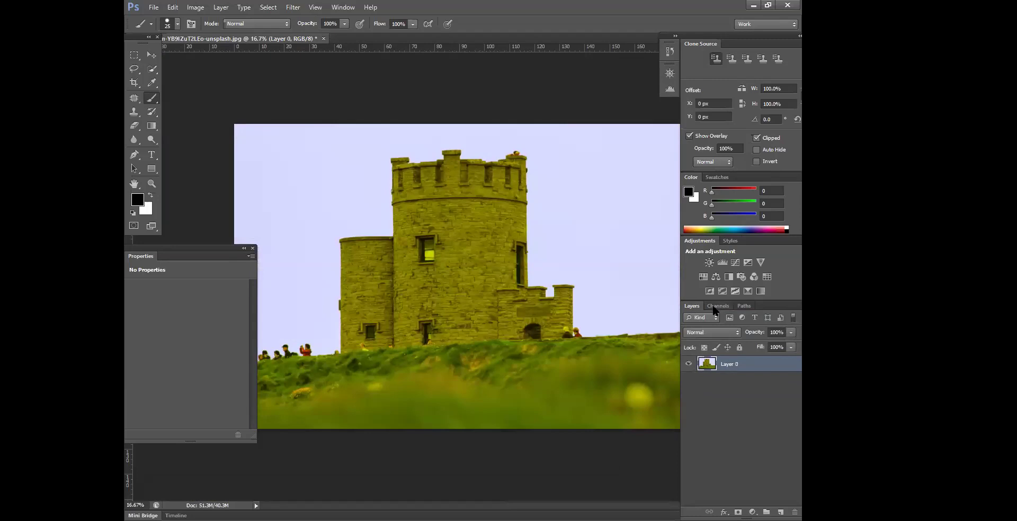
Load the Blue channel as a sky selection, try copying it to a new layer and undo the copy.
left_click(714, 307)
key("ctrl+plus")
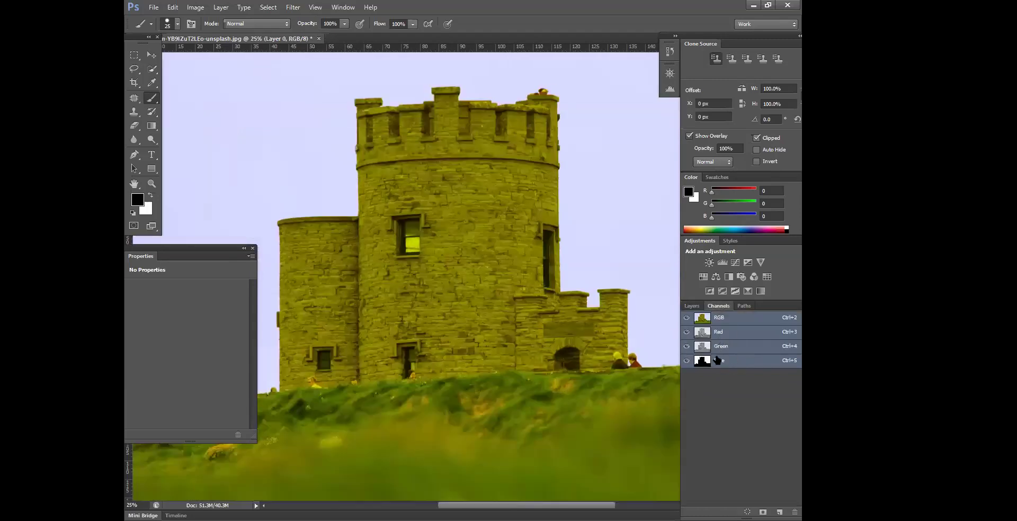
left_click(715, 360, "ctrl")
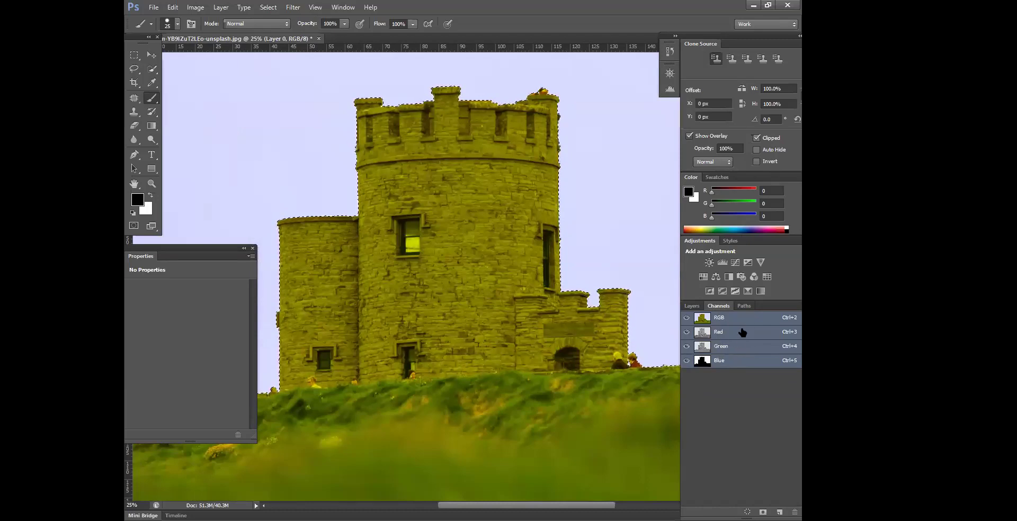
left_click(693, 306)
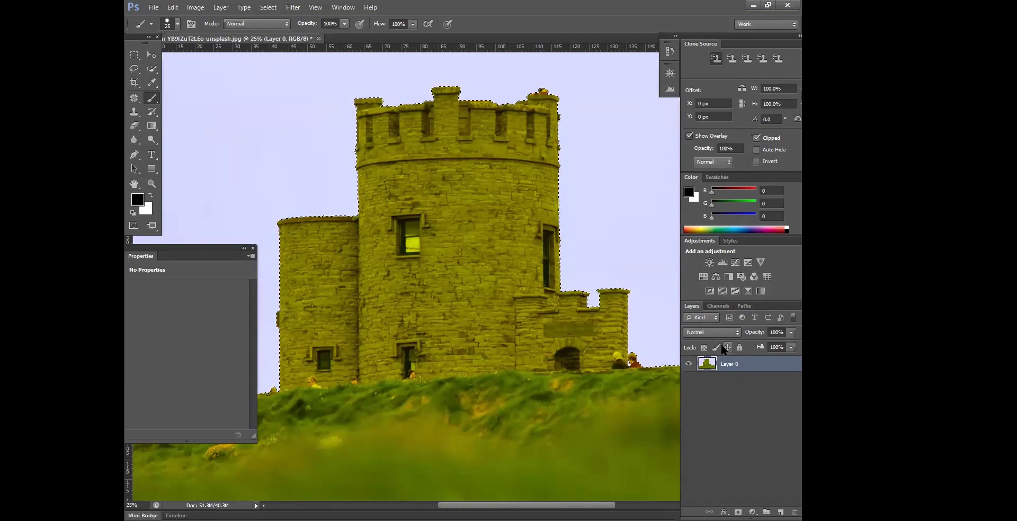
key("ctrl+j")
key("ctrl+z")
left_click(718, 306)
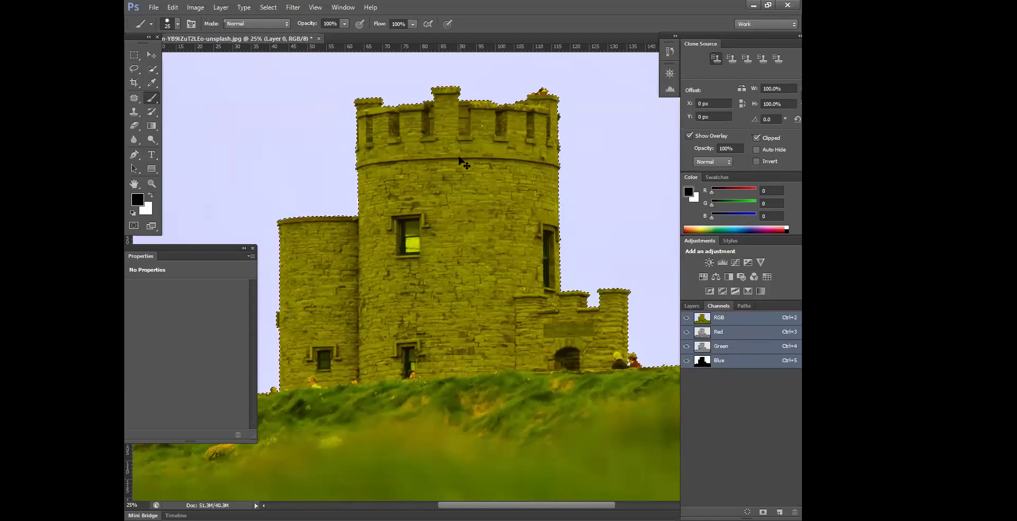
key("ctrl+minus")
Close the edited tower photo without saving and reopen the original from the Downloads folder.
left_click(153, 7)
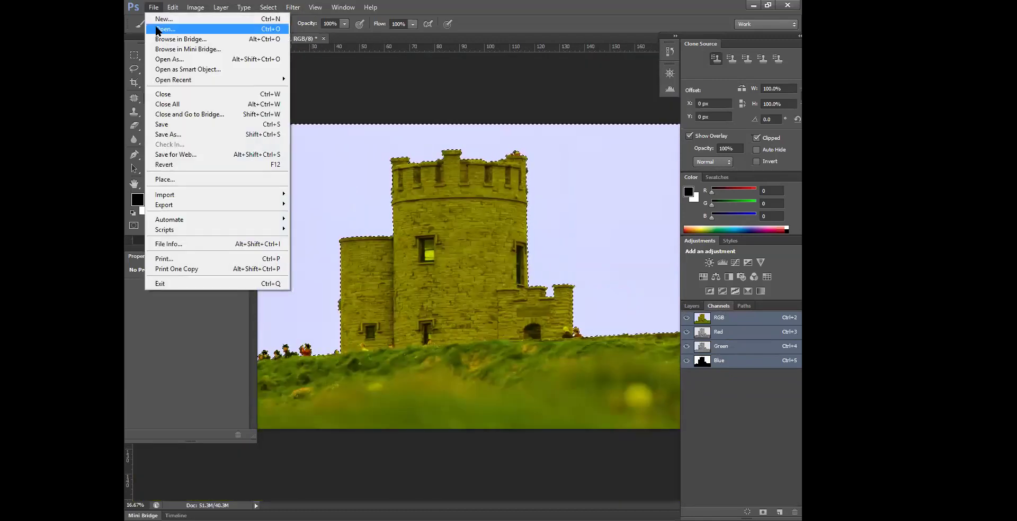
key("Return")
left_click(379, 233)
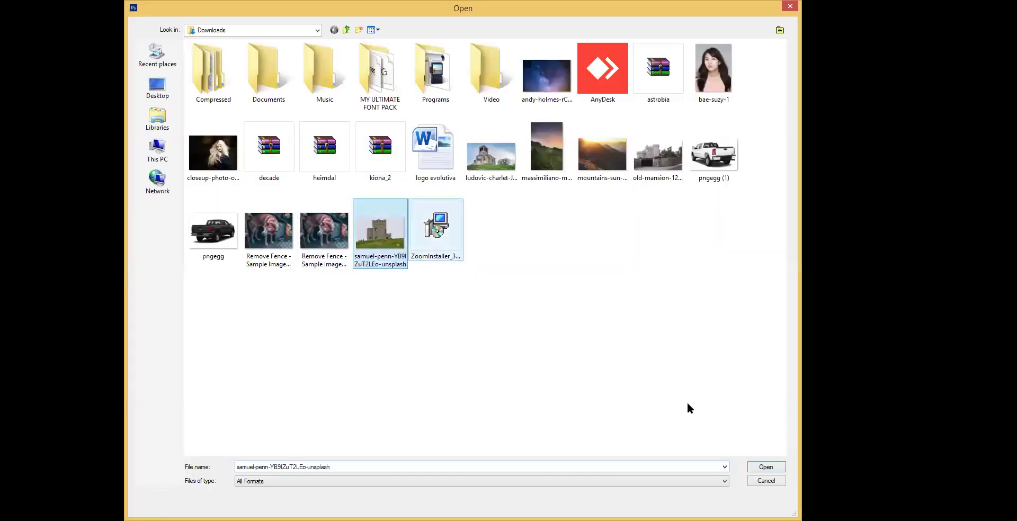
left_click(766, 467)
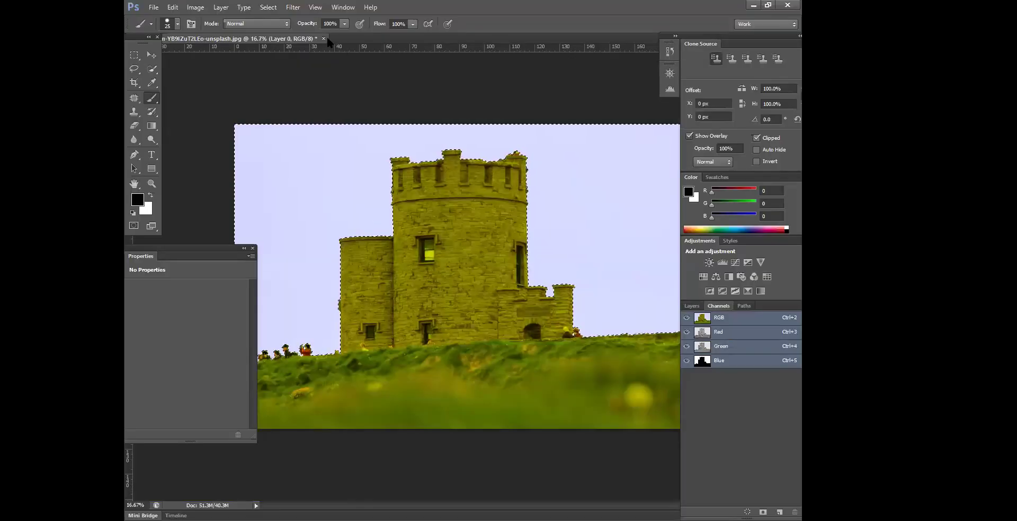
left_click(323, 38)
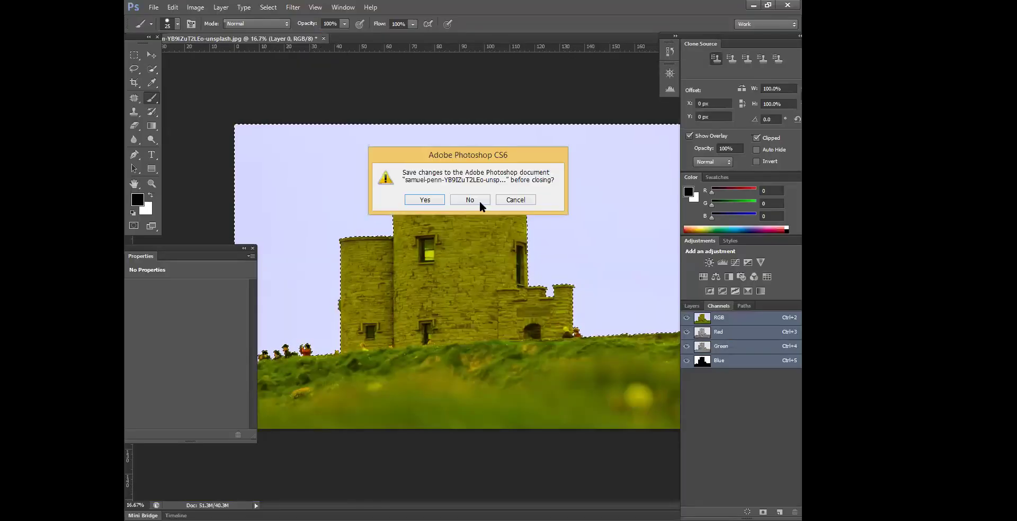
left_click(479, 199)
left_click(154, 7)
left_click(164, 28)
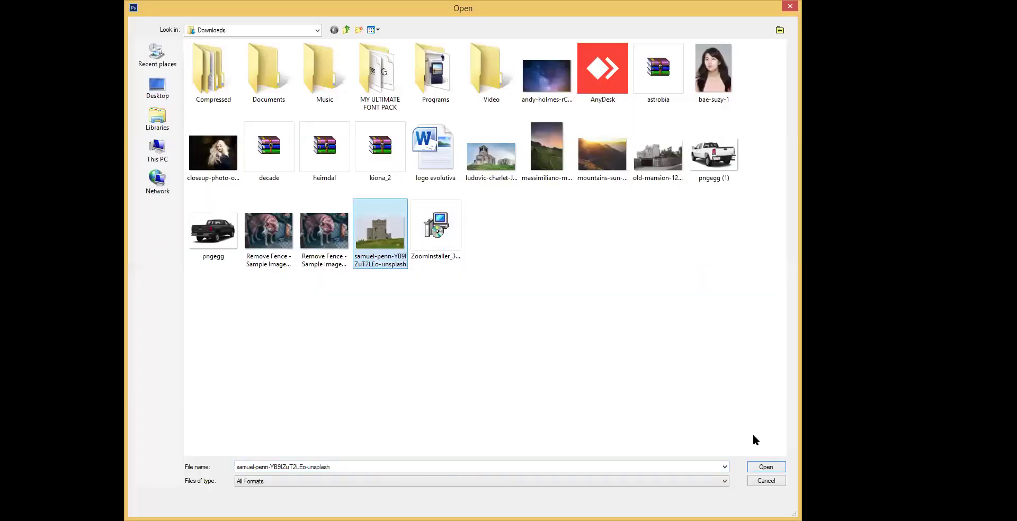
left_click(765, 467)
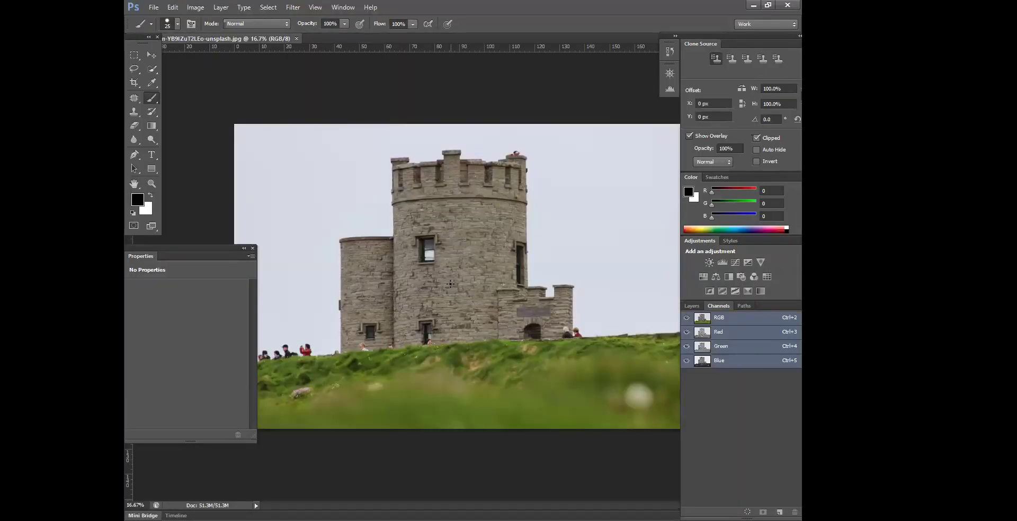
Duplicate the Blue channel as Blue copy.
left_click(726, 362)
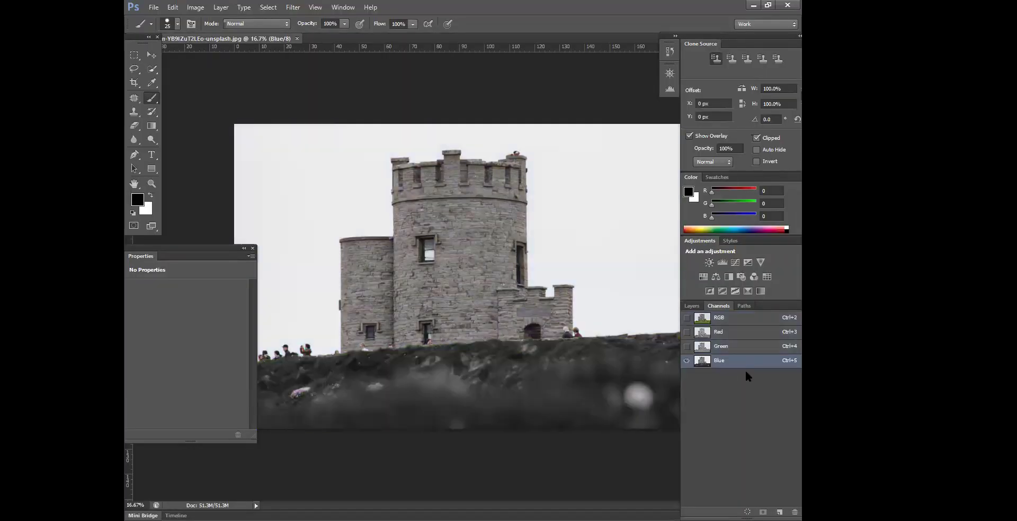
left_click_drag(726, 361, 736, 382)
right_click(740, 365)
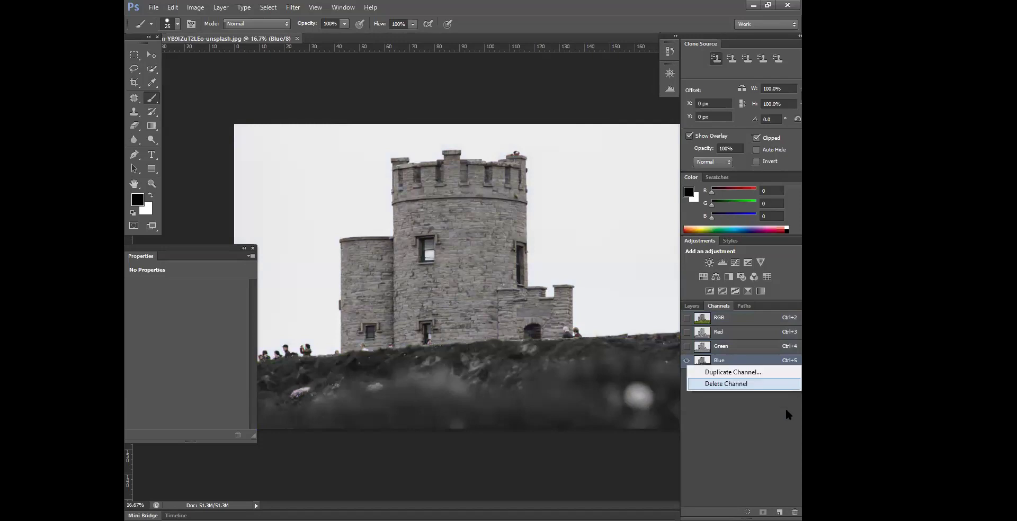
left_click(749, 372)
left_click(555, 162)
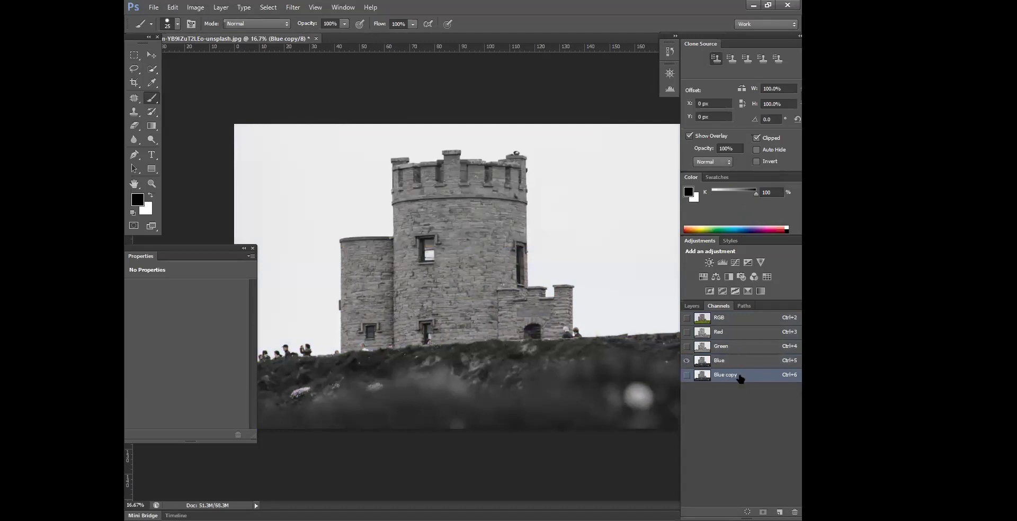
Make Blue copy the only visible channel by showing it and hiding the Blue channel.
key("ctrl+plus")
key("ctrl+plus")
left_click_drag(598, 286, 521, 313)
key("ctrl+minus")
left_click(195, 7)
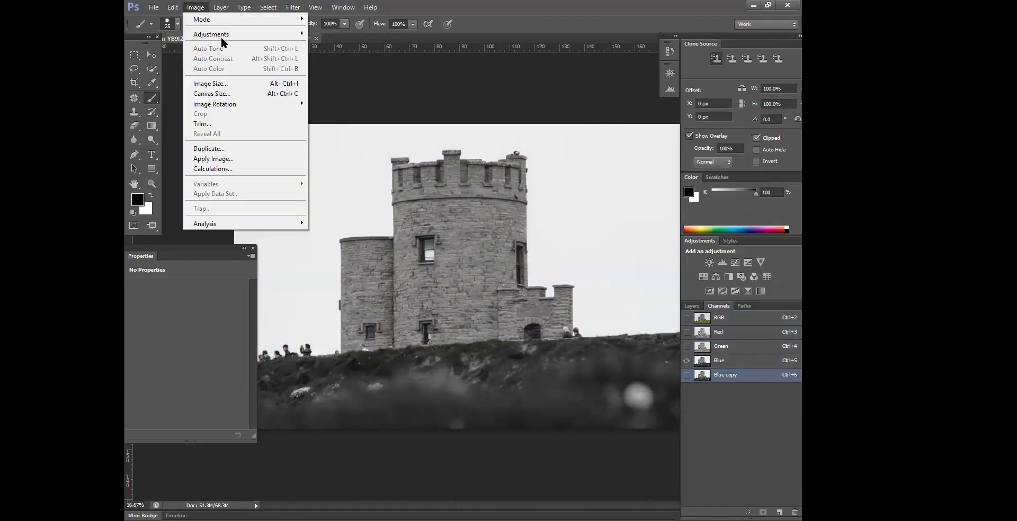
mouse_move(224, 35)
left_click(729, 379)
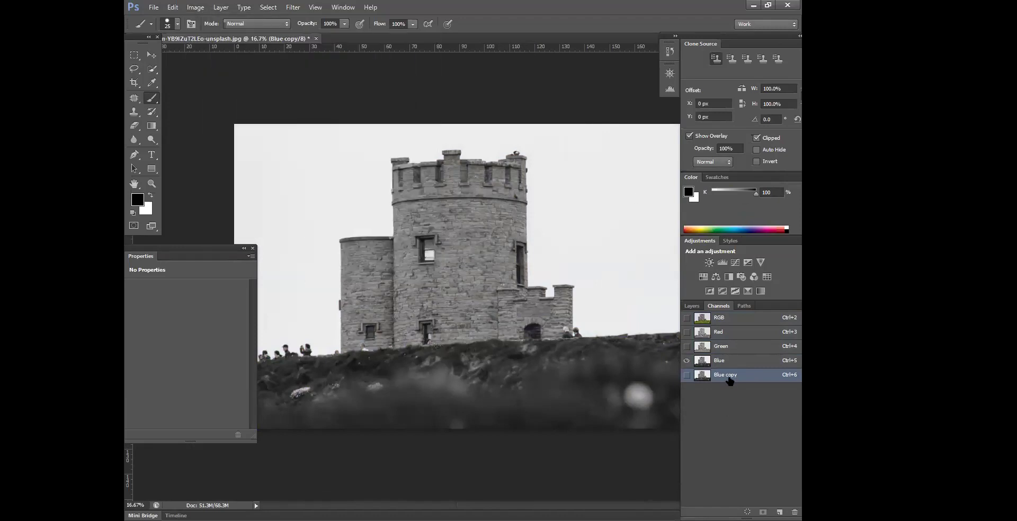
left_click(686, 375)
left_click(686, 361)
Adjust the Levels of the Blue copy channel until the tower and hill are black against a white sky.
key("ctrl+l")
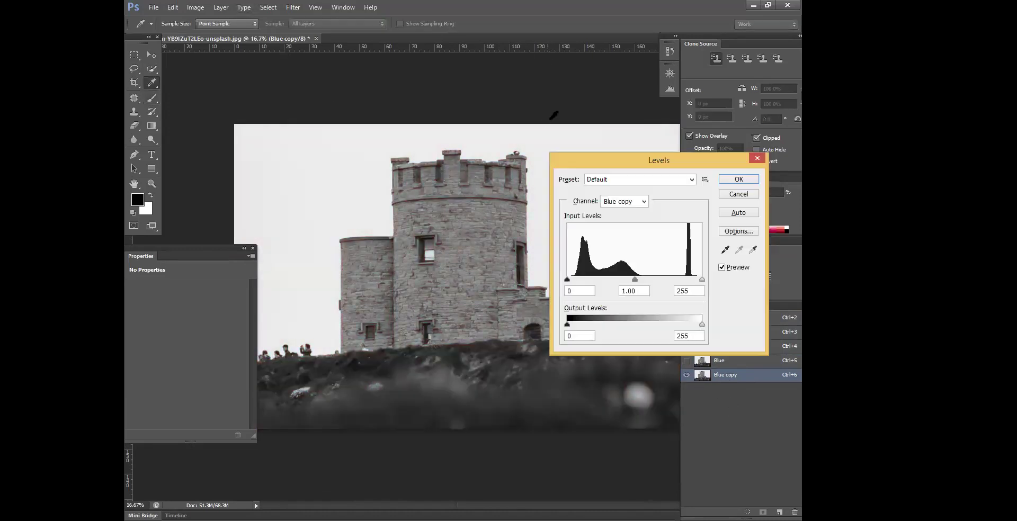
left_click_drag(600, 158, 614, 100)
left_click_drag(581, 222, 698, 225)
left_click(766, 122)
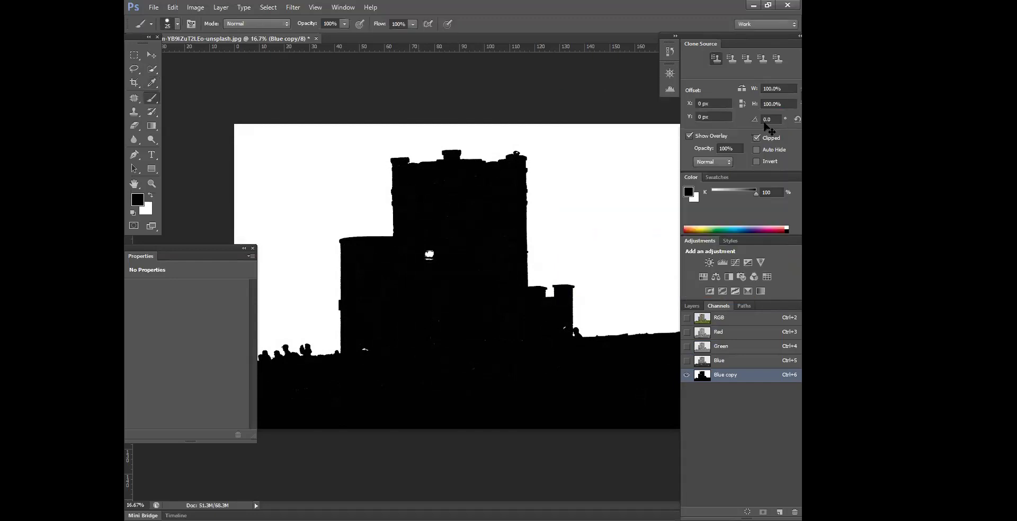
Paint black over the white window and the light specks inside the tower silhouette in the Blue copy channel.
key("ctrl+plus")
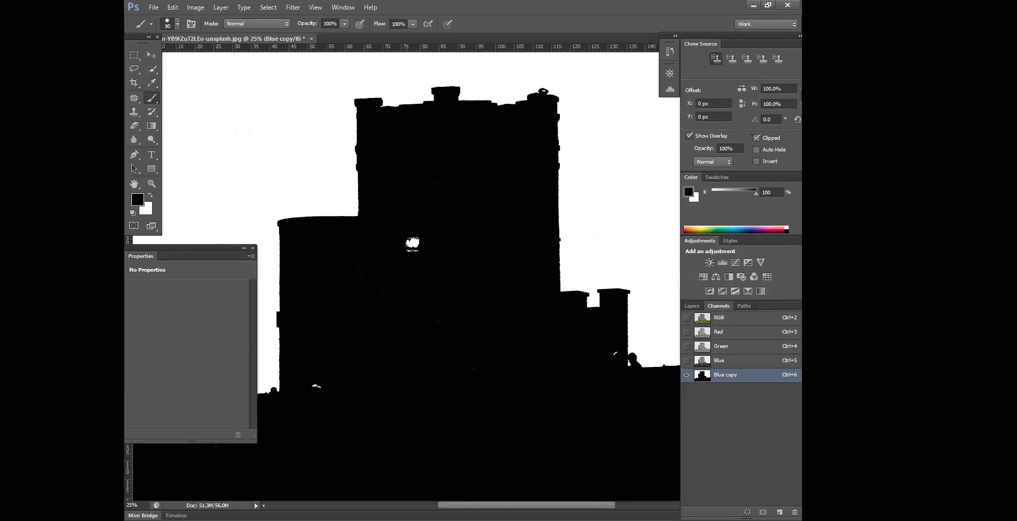
left_click(415, 246)
scroll(407, 265, "up", 3)
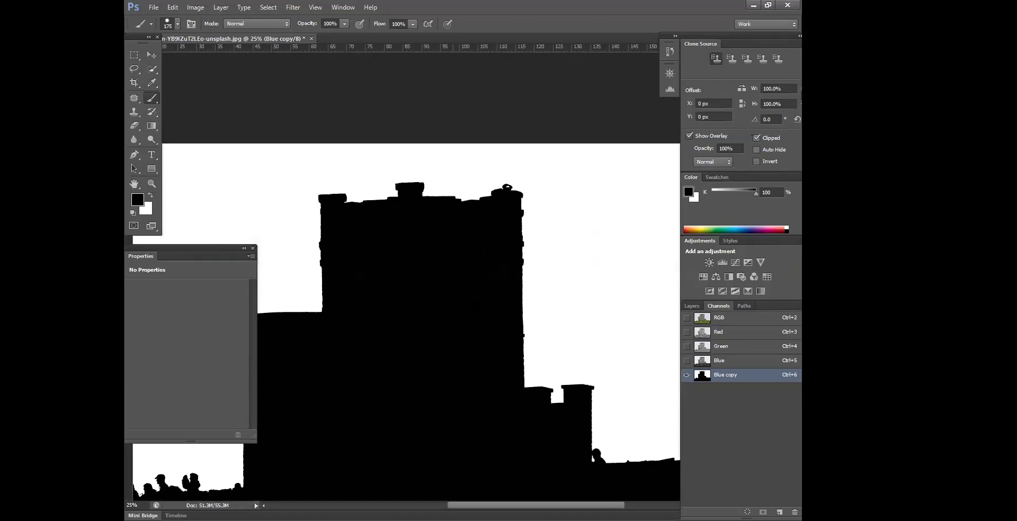
Paint black over the white gap in the small shape on top of the tower with a 30 px brush.
key("ctrl+plus")
key("ctrl+plus")
key("ctrl+plus")
scroll(408, 272, "up", 5)
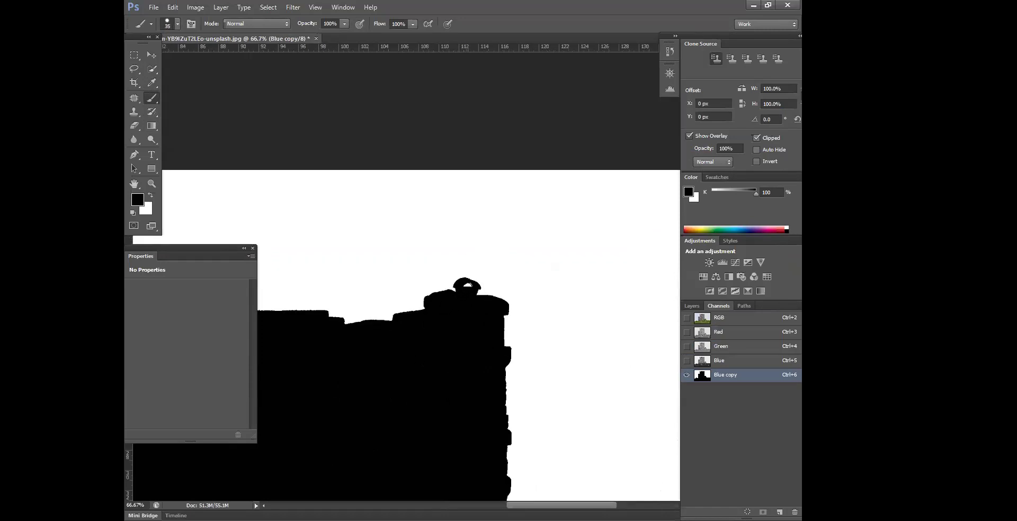
key("ctrl+minus")
key("ctrl+minus")
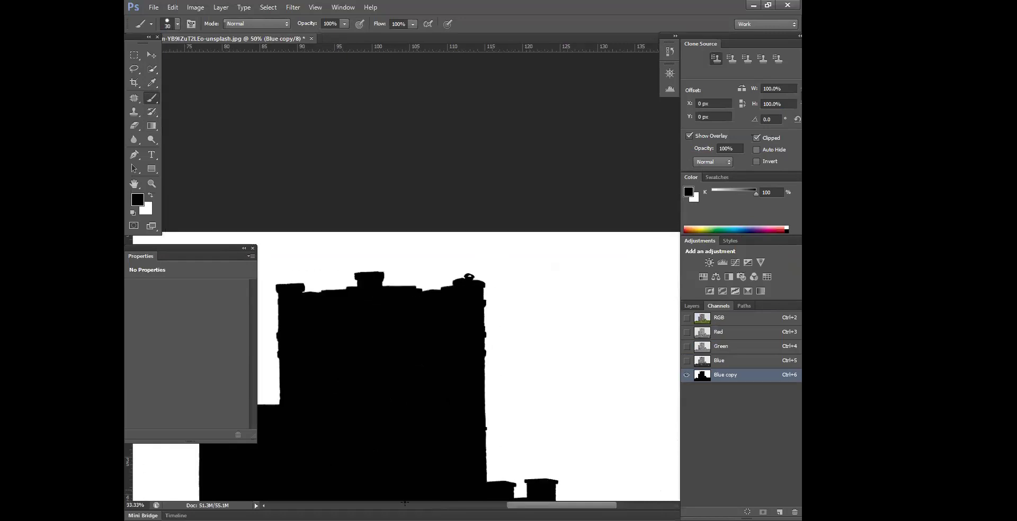
Paint black over the remaining faint specks inside the tower and hill with a 300 px brush.
key("ctrl+minus")
key("ctrl+minus")
key("ctrl+minus")
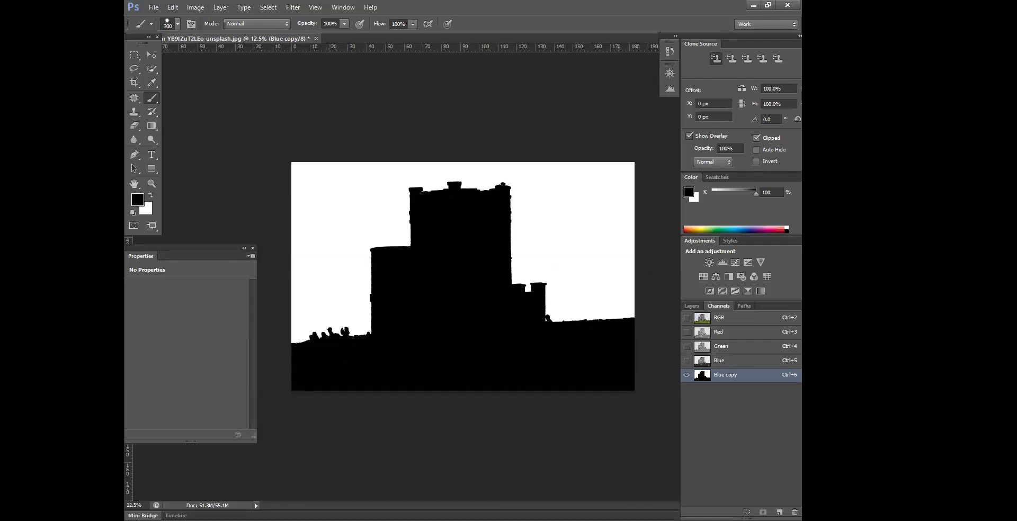
Paint black over the white speck in the seated person's silhouette beside the small turret with a 30 px brush.
scroll(559, 347, "up", 3)
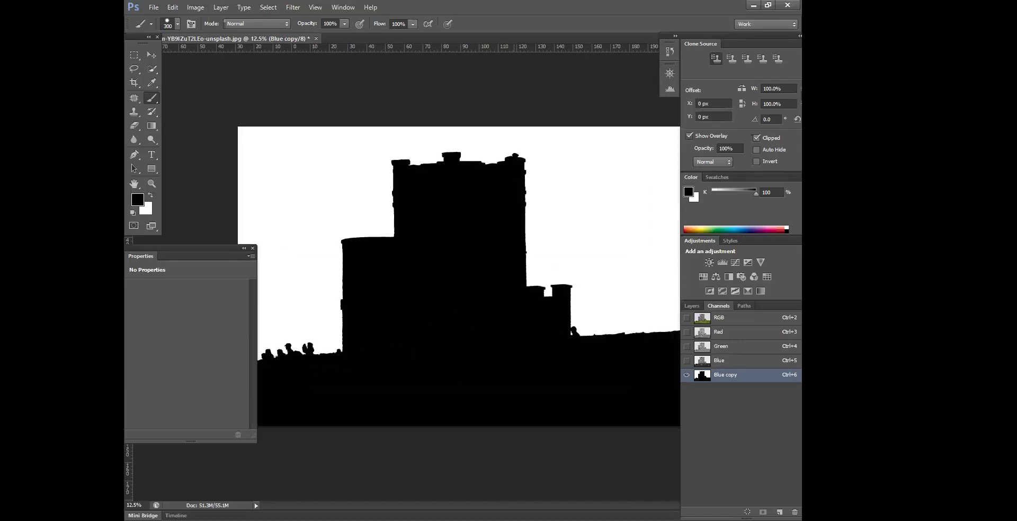
scroll(516, 262, "up", 4)
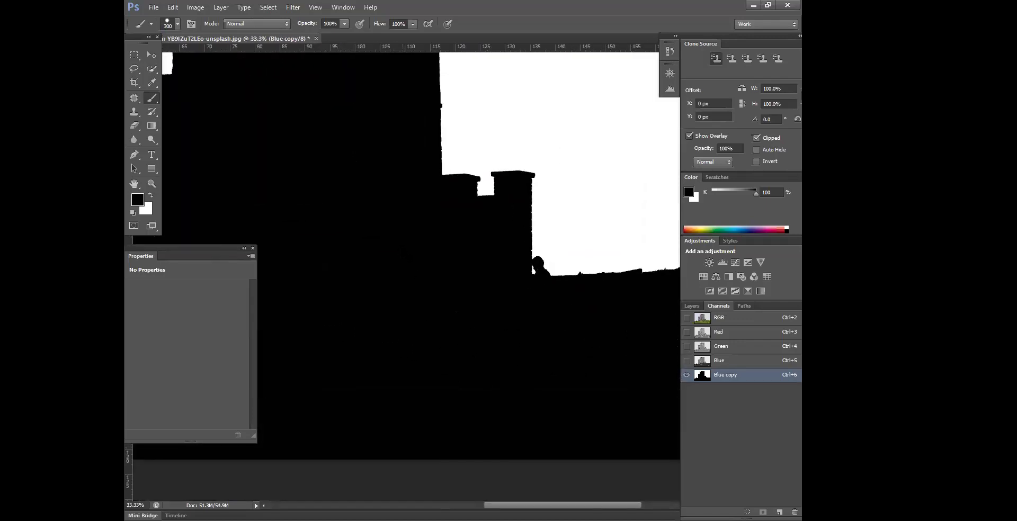
scroll(421, 275, "right", 2)
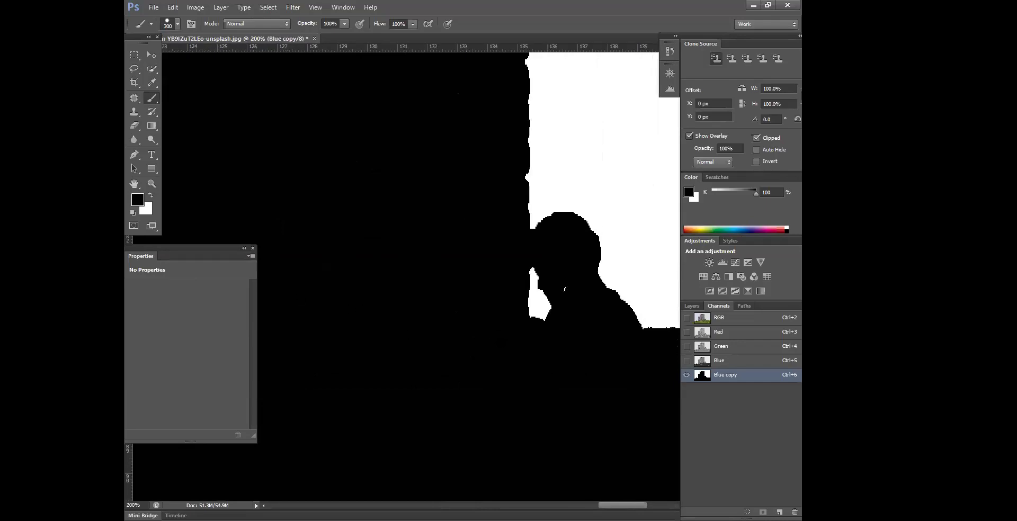
key("bracketleft")
key("bracketleft")
key("bracketleft")
key("bracketleft")
key("bracketleft")
key("bracketleft")
key("bracketleft")
key("bracketleft")
key("bracketleft")
scroll(475, 413, "down", 4)
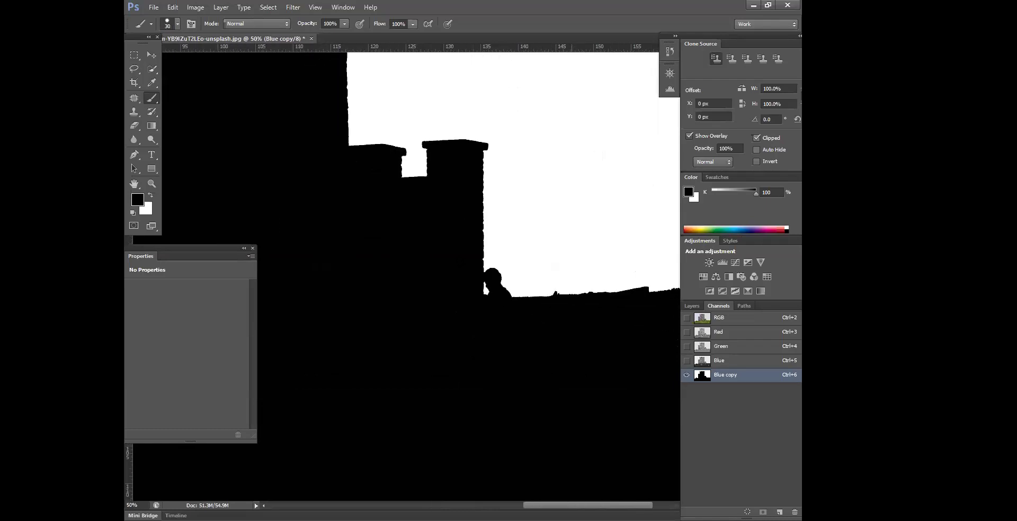
Invert the black and white tones of the Blue copy channel.
scroll(475, 414, "down", 1)
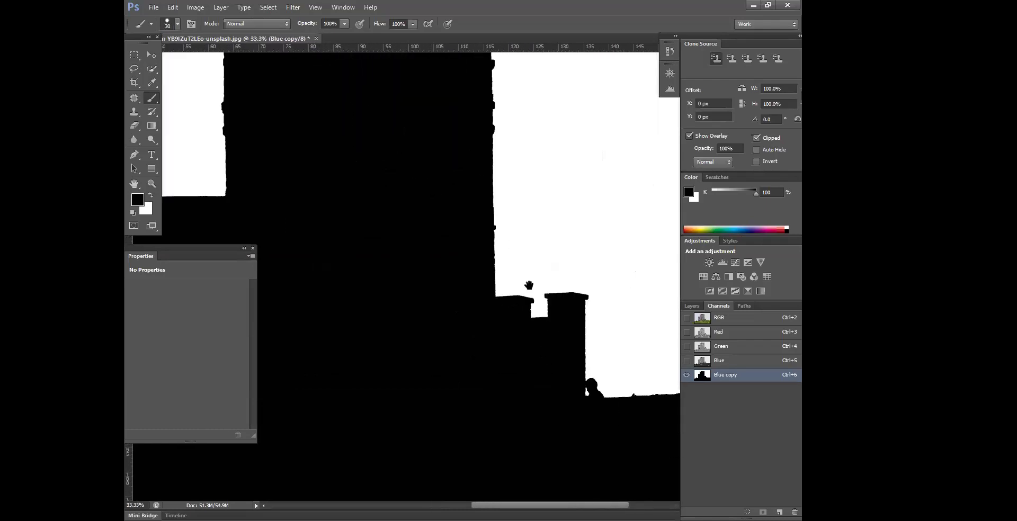
left_click_drag(529, 285, 629, 380)
scroll(421, 284, "down", 1)
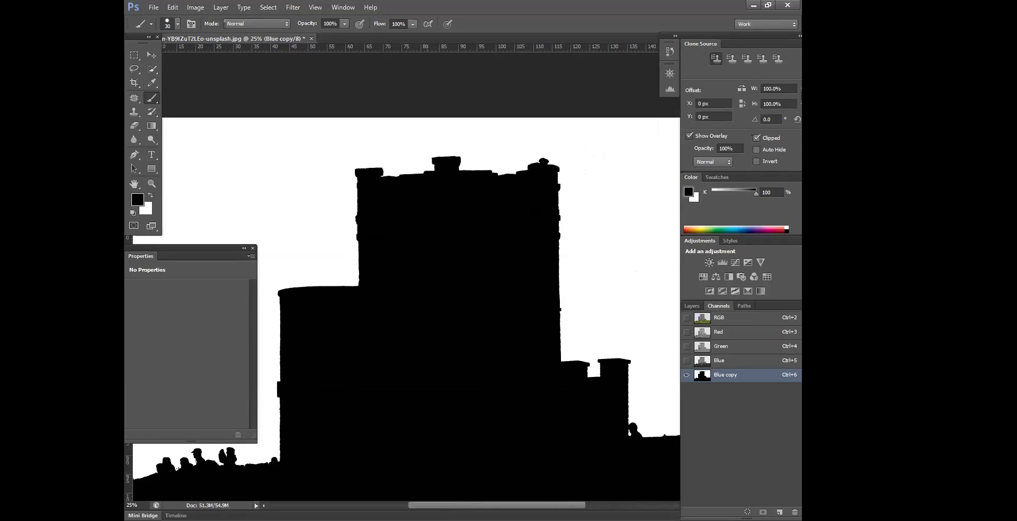
left_click_drag(421, 283, 531, 89)
key("ctrl+o")
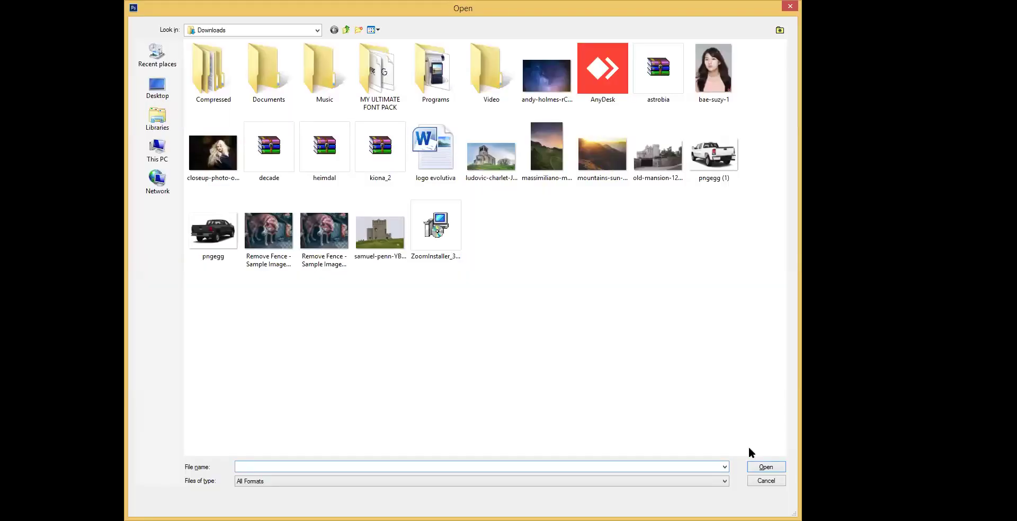
left_click(768, 479)
key("ctrl+i")
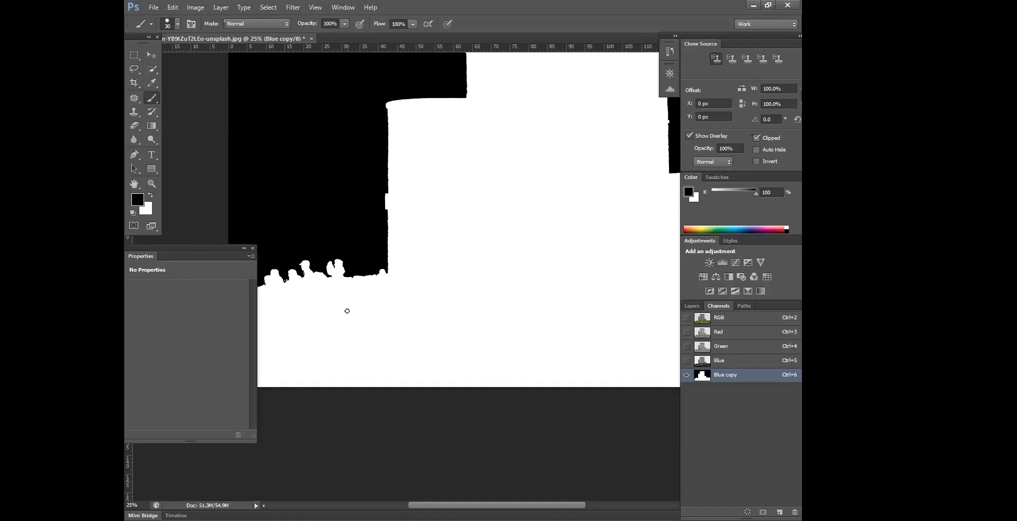
key("bracketright")
key("bracketright")
key("bracketright")
key("bracketright")
left_click_drag(324, 283, 300, 292)
key("ctrl+z")
Make white the foreground colour and enlarge the brush to 300 px for cleaning the tower and hill in the Blue copy channel.
left_click(150, 194)
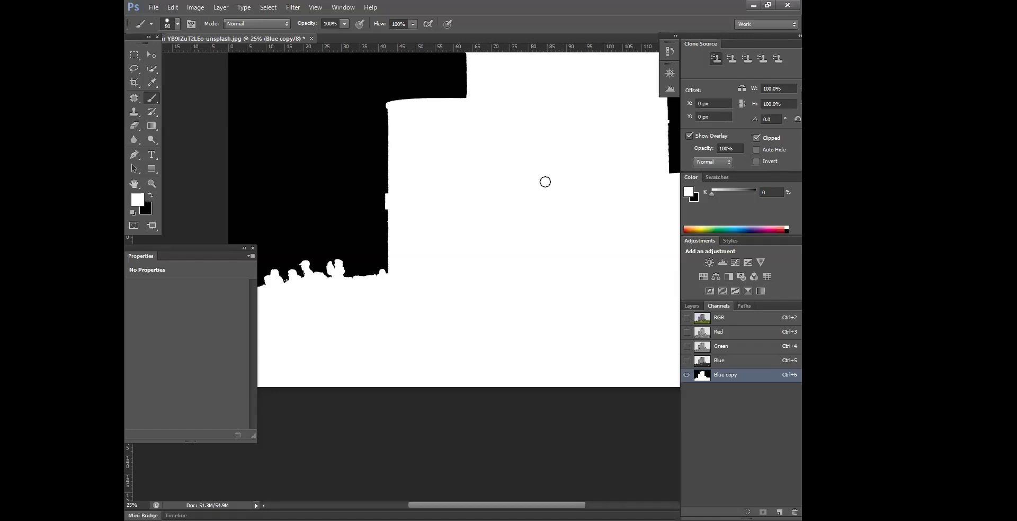
key("bracketright")
key("bracketright")
key("bracketright")
key("bracketright")
key("bracketright")
key("bracketright")
key("bracketright")
key("bracketright")
scroll(431, 275, "right", 8)
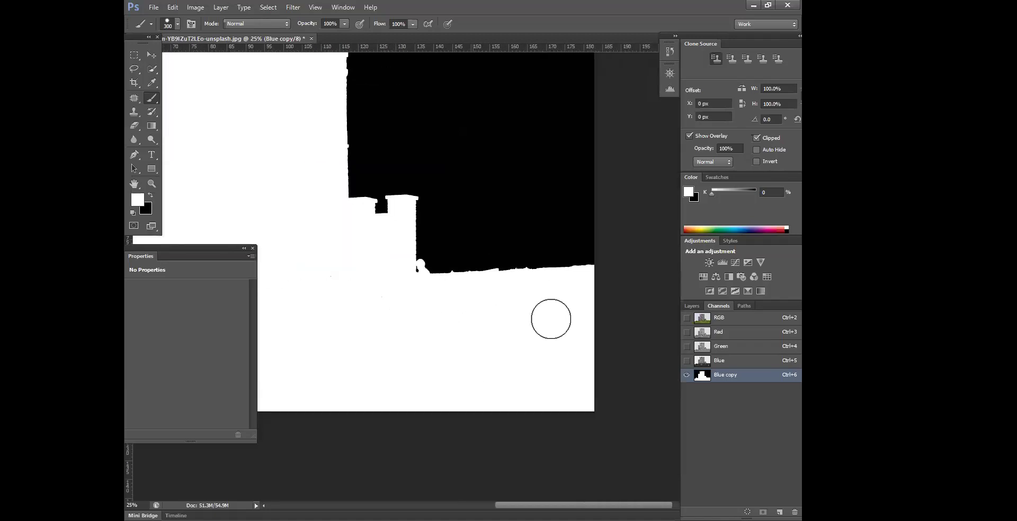
key("ctrl+minus")
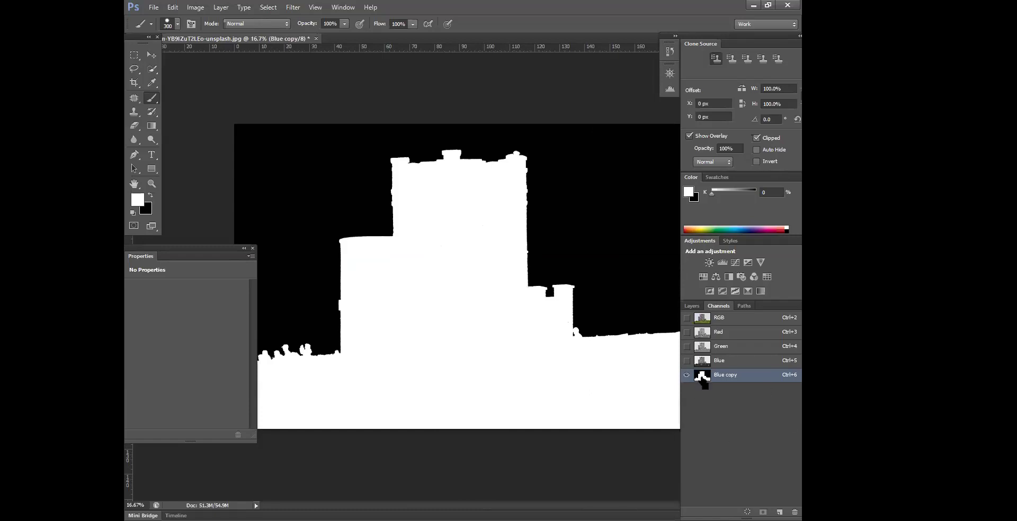
Invert the Blue copy channel back, load it as a selection and return to the RGB composite.
key("ctrl+i")
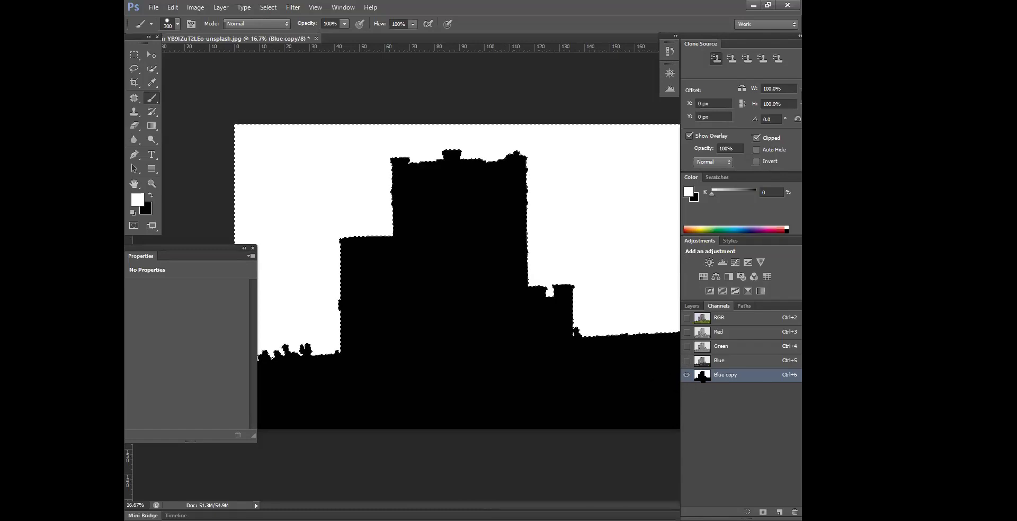
left_click(747, 321)
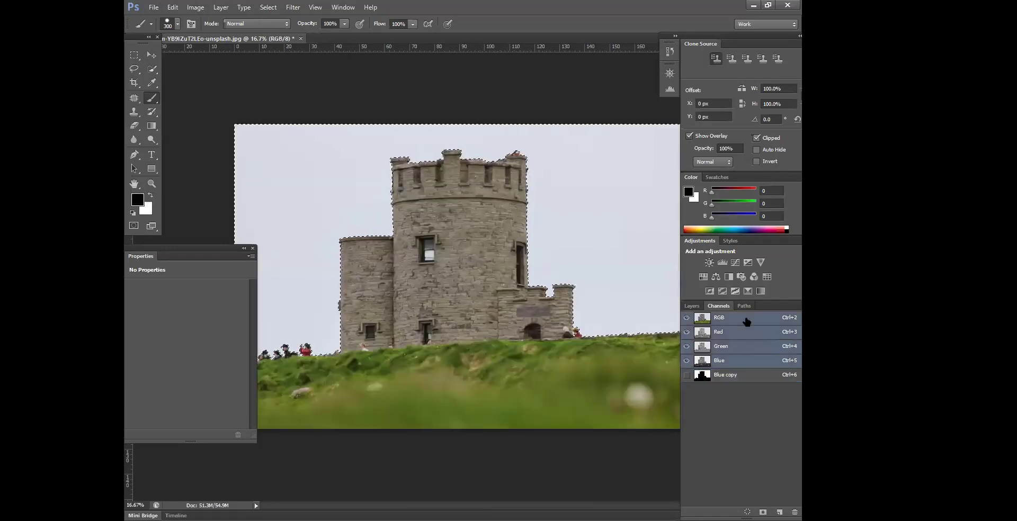
Convert the Background into a regular layer named Layer 0 and copy the selected sky onto a new layer.
left_click(691, 306)
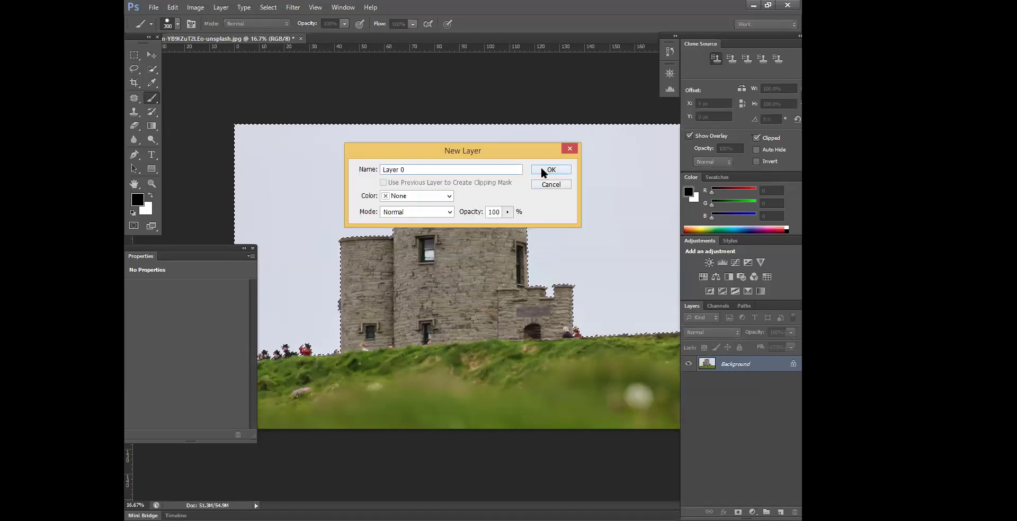
left_click(543, 168)
left_click_drag(761, 369, 710, 365)
left_click(718, 306)
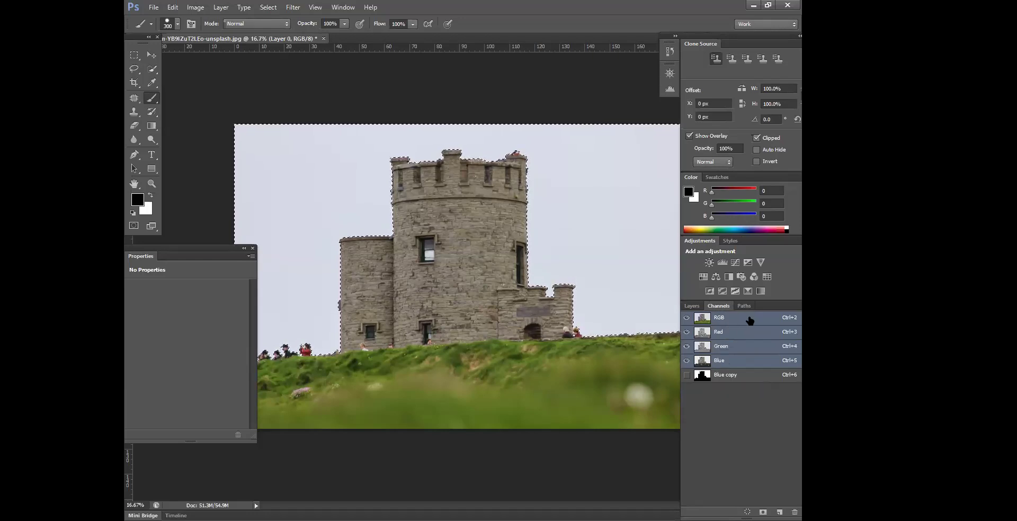
left_click(694, 306)
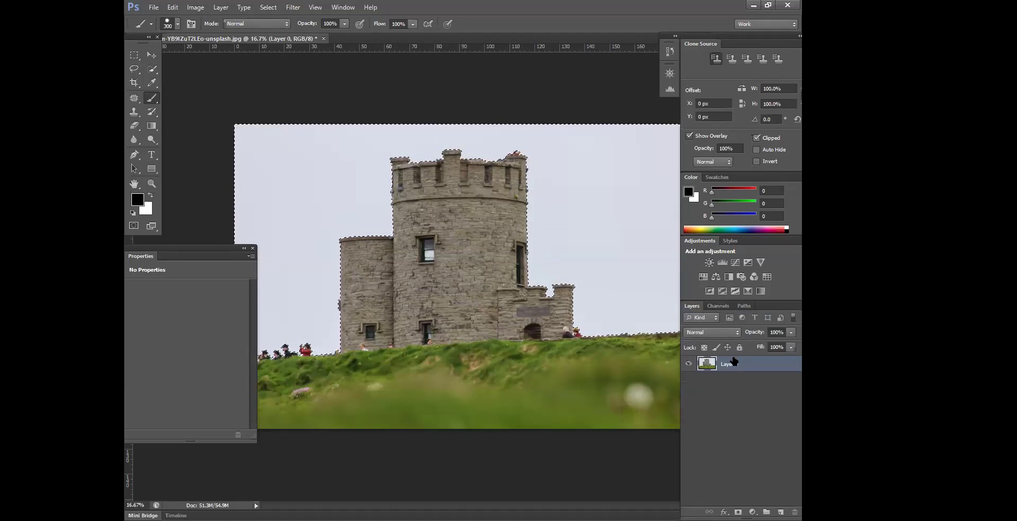
key("ctrl+j")
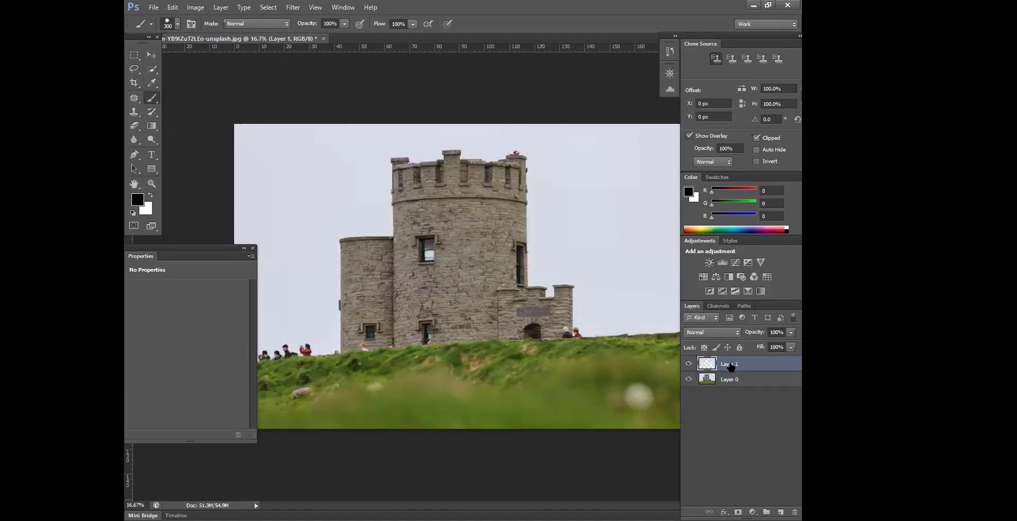
Reload the Blue copy channel as a selection and show it as an overlay with the RGB composite active.
left_click(717, 306)
left_click(700, 382, "ctrl")
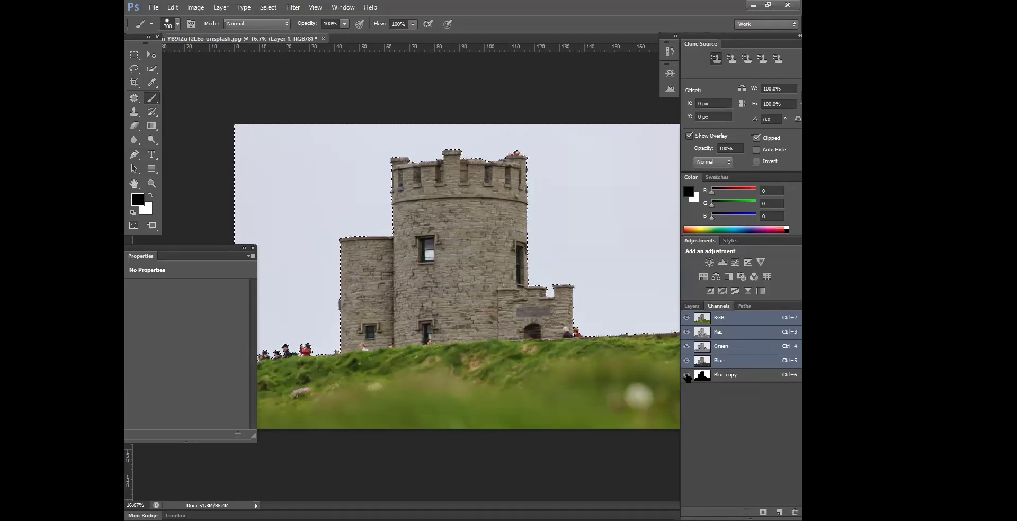
left_click(687, 375)
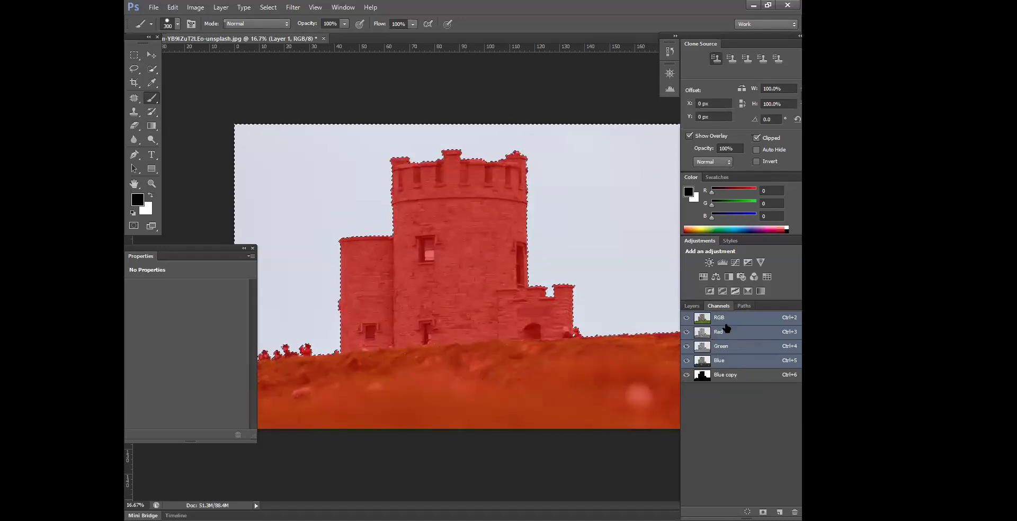
left_click(742, 345)
left_click(744, 332)
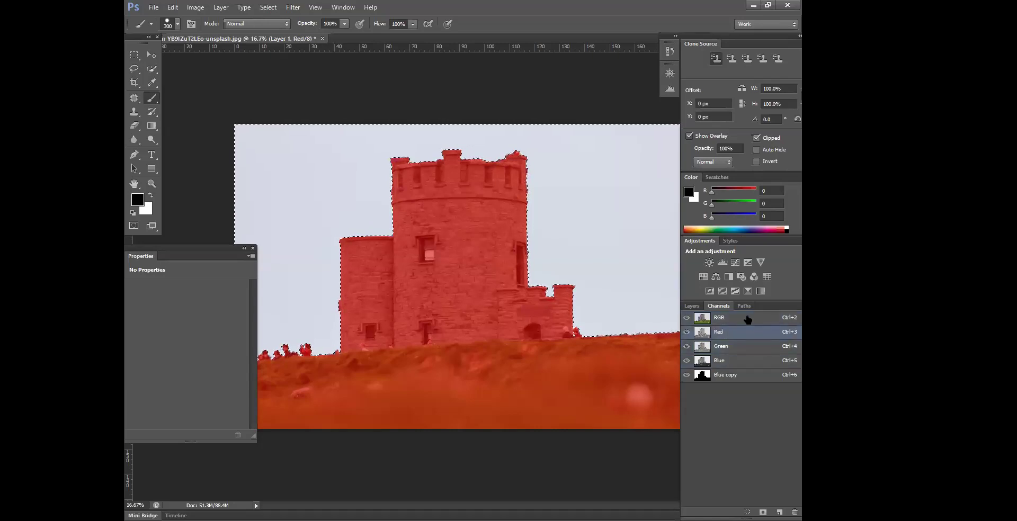
left_click(747, 318)
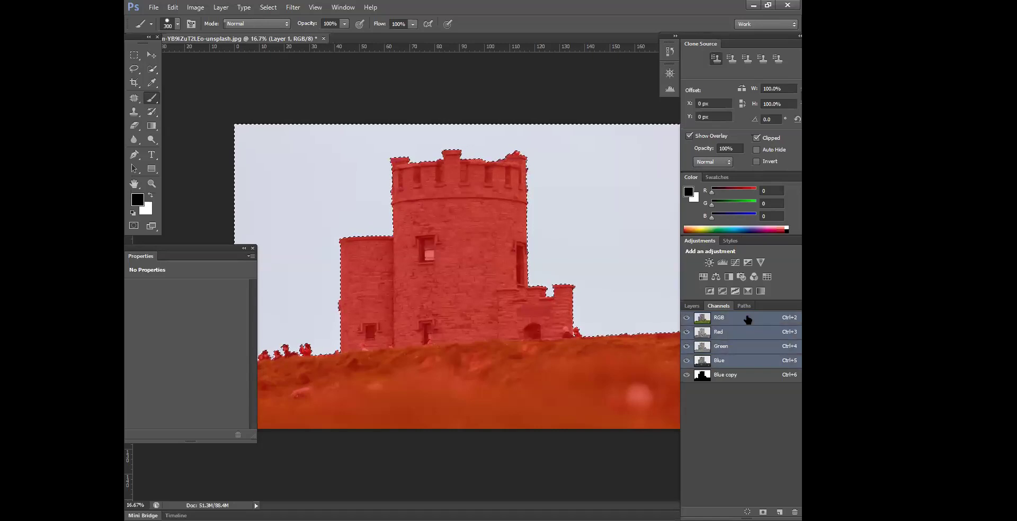
Duplicate the extracted sky layer, Layer 1, twice.
left_click(691, 306)
left_click_drag(746, 365, 779, 511)
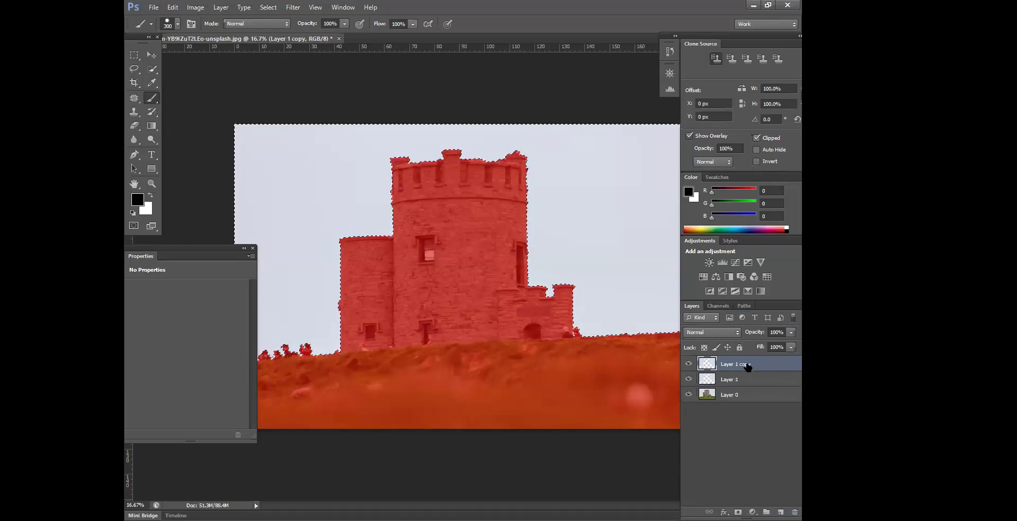
right_click(747, 366)
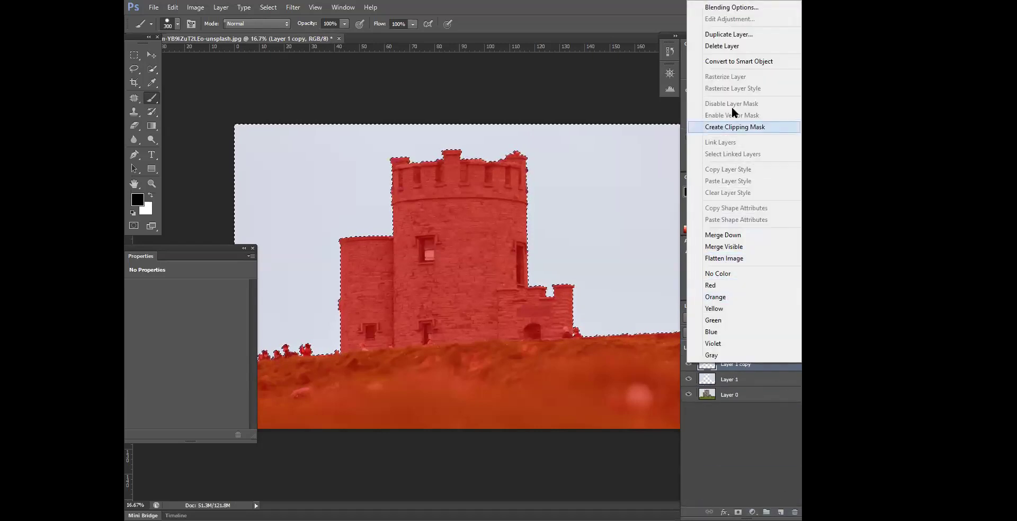
left_click(731, 35)
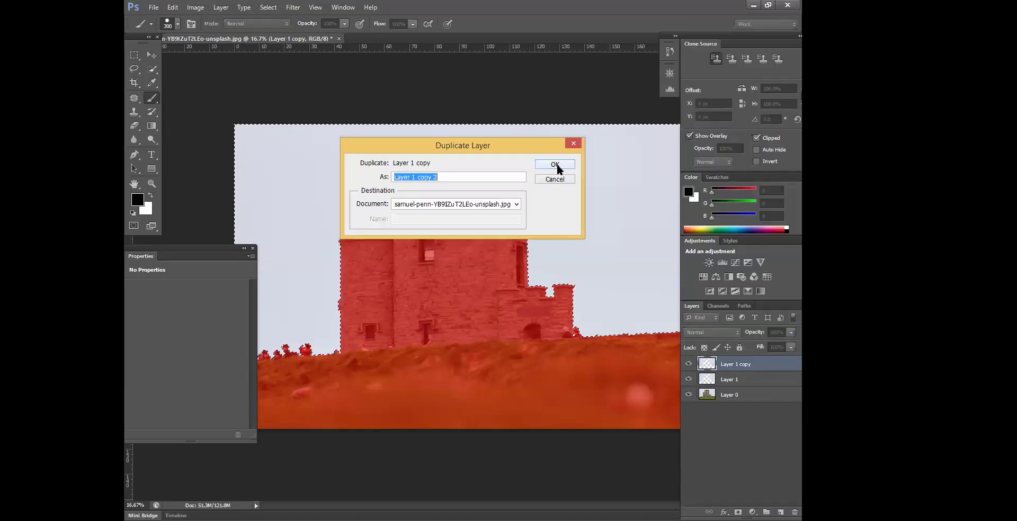
left_click(555, 164)
Delete both duplicates of the sky layer and Layer 1 itself, leaving only Layer 0.
right_click(735, 363)
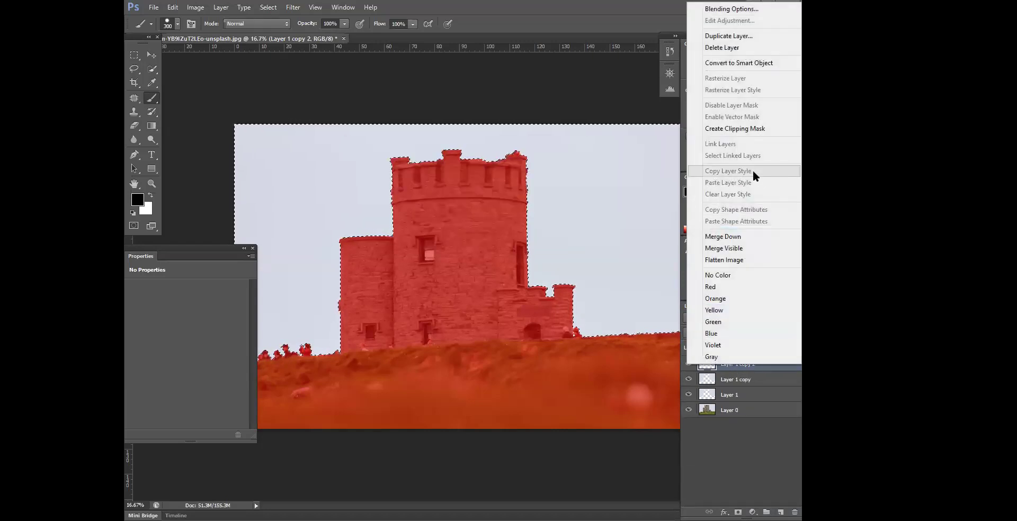
left_click(732, 47)
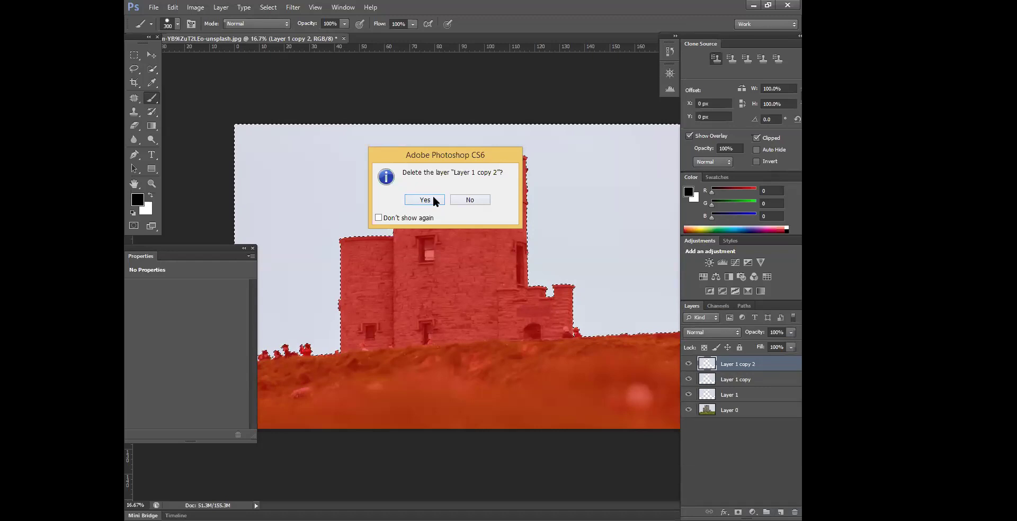
left_click(423, 199)
right_click(758, 367)
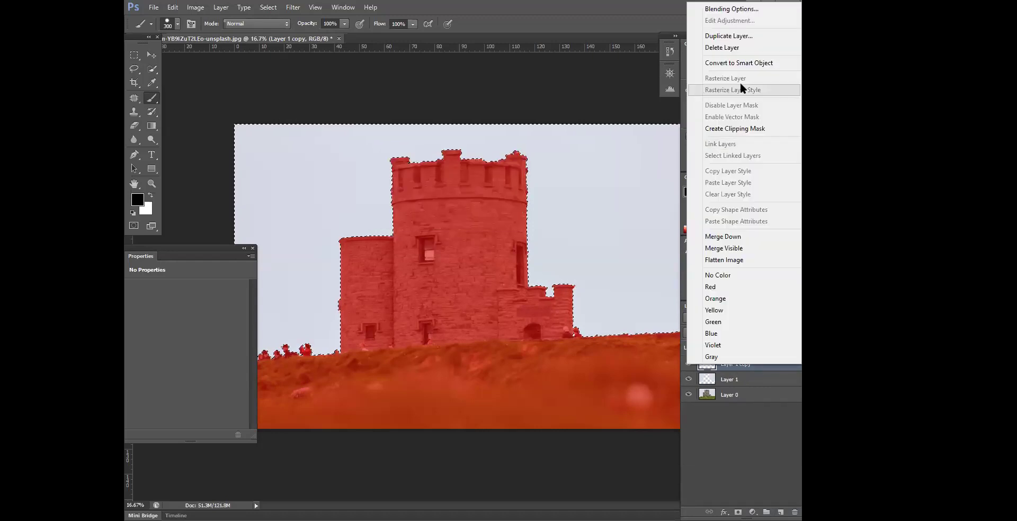
left_click(729, 47)
left_click(427, 198)
right_click(736, 363)
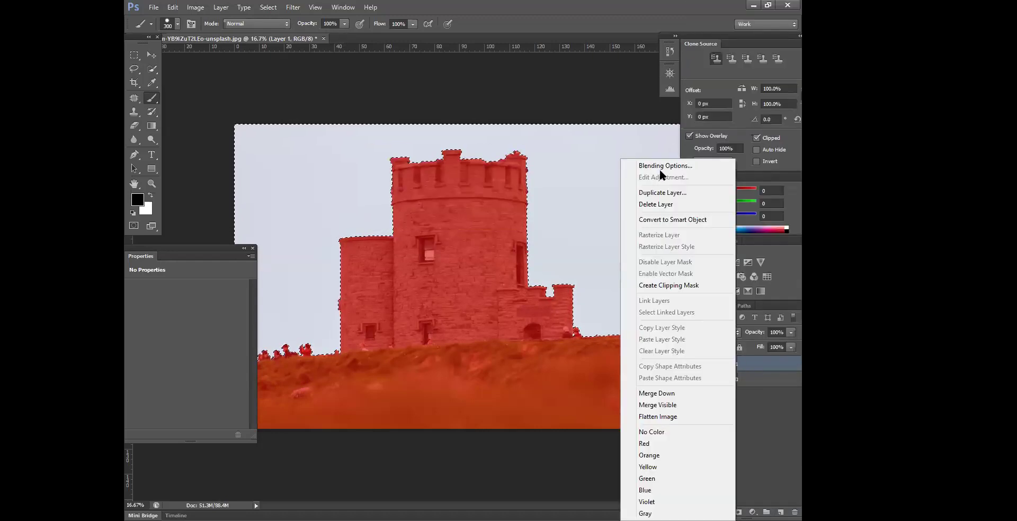
left_click(673, 201)
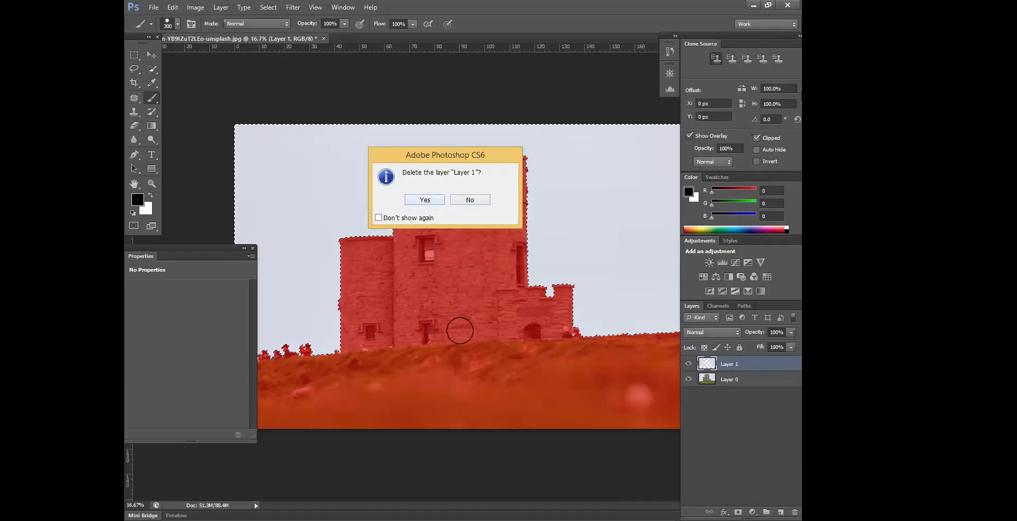
key("Return")
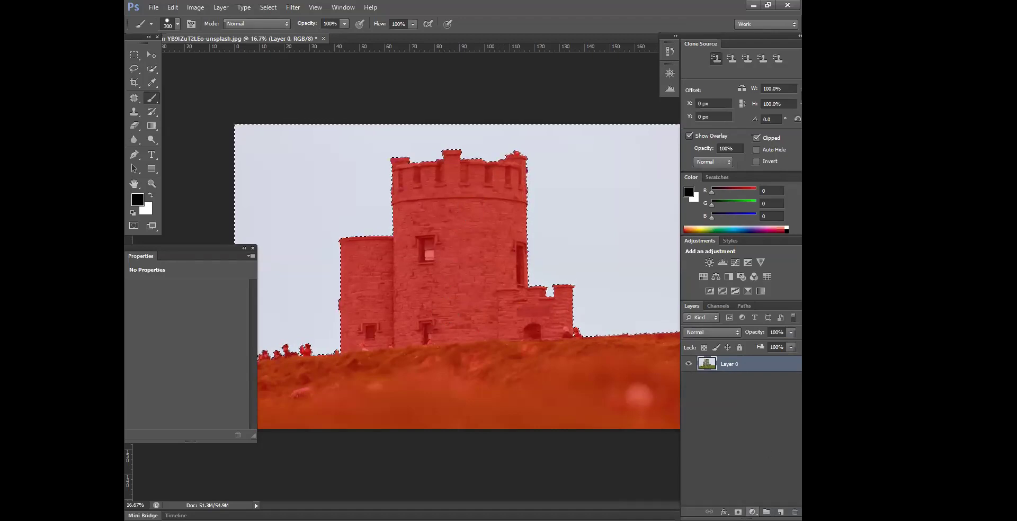
Copy the selected sky from Layer 0 onto a new layer and hide Layer 0 to inspect the cutout.
key("ctrl+j")
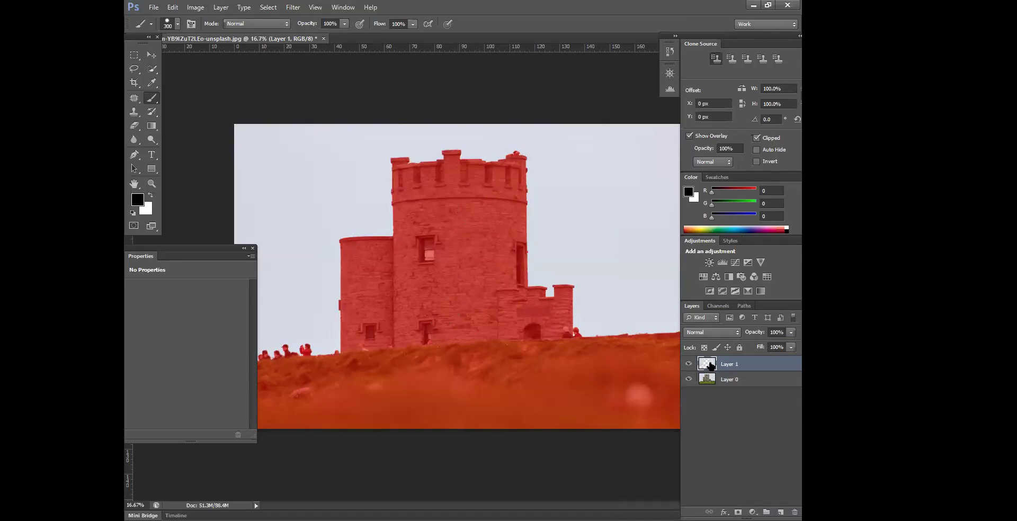
left_click(688, 379)
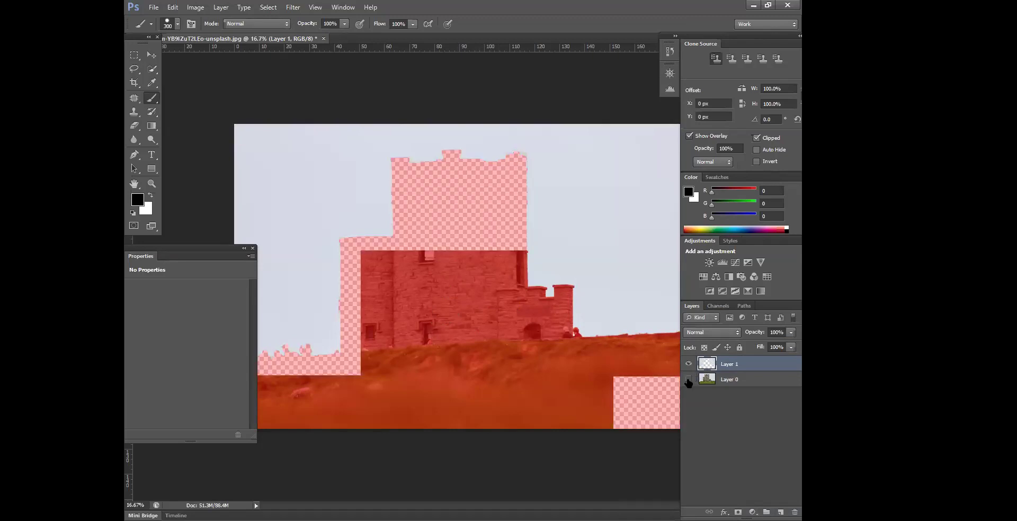
left_click(688, 379)
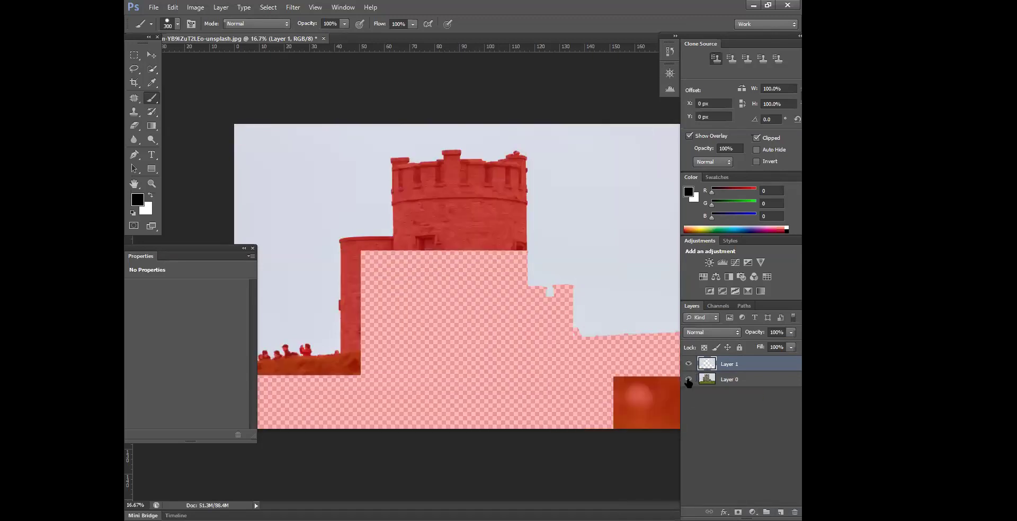
left_click(688, 380)
left_click(689, 364)
left_click(689, 364)
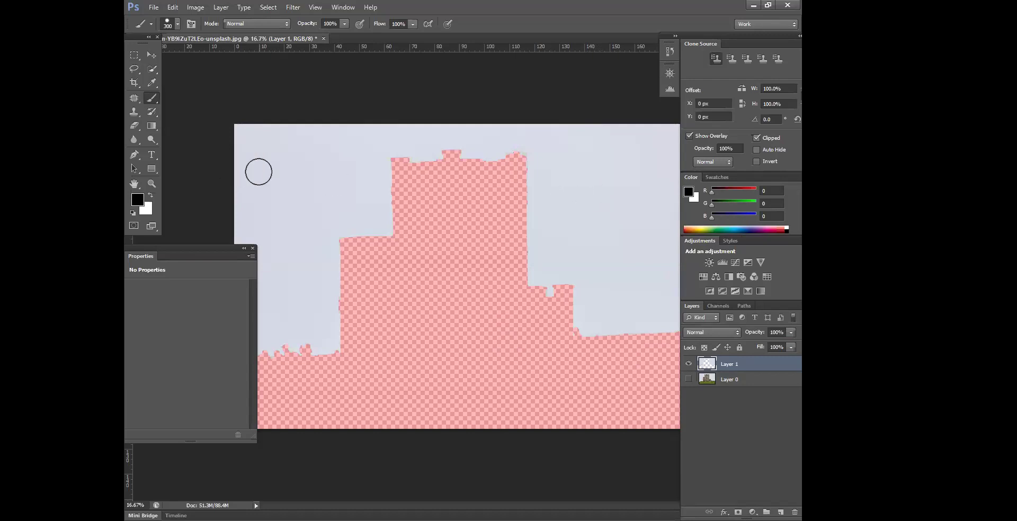
Step back past the latest sky copy and the layer deletion to restore Layer 1 with the active selection, and display the channels.
left_click(718, 306)
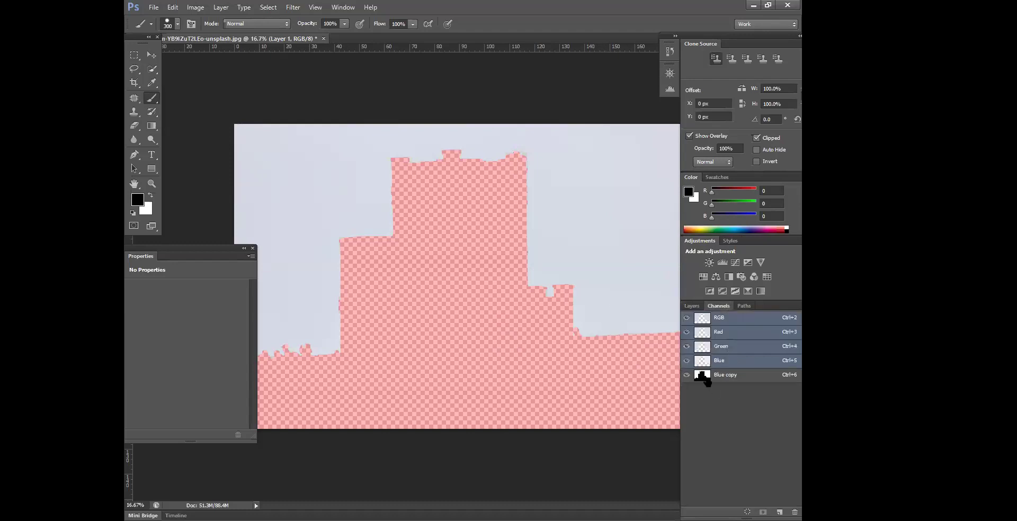
left_click(691, 306)
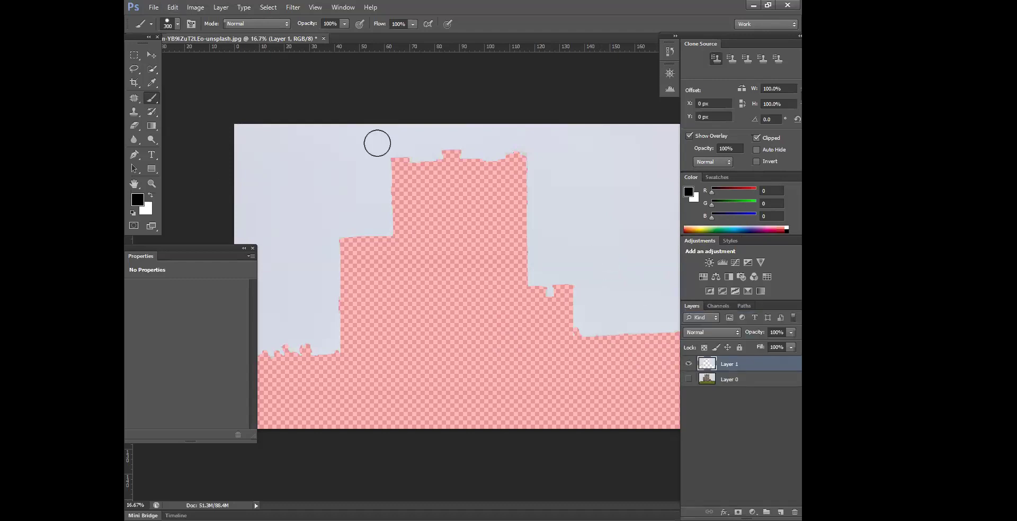
left_click(172, 7)
left_click(182, 39)
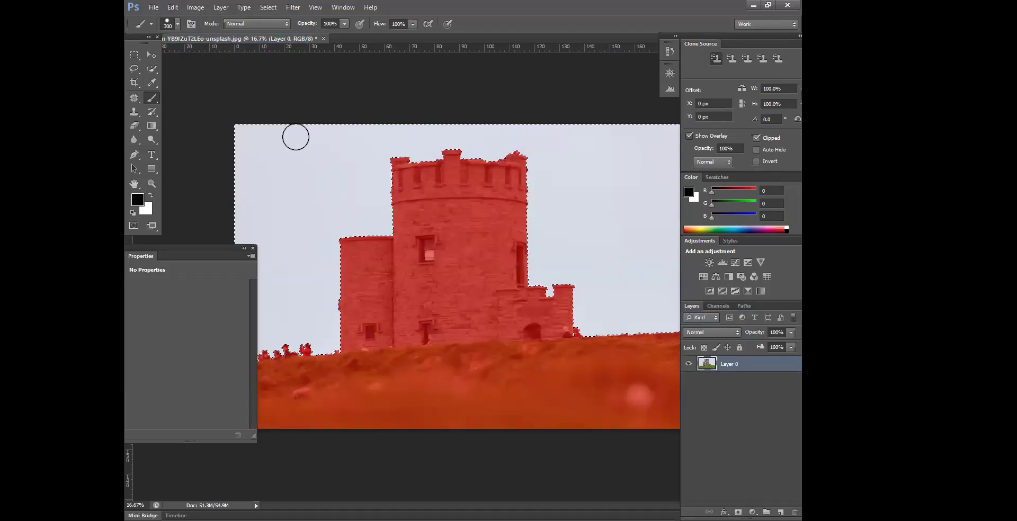
left_click(172, 7)
left_click(183, 40)
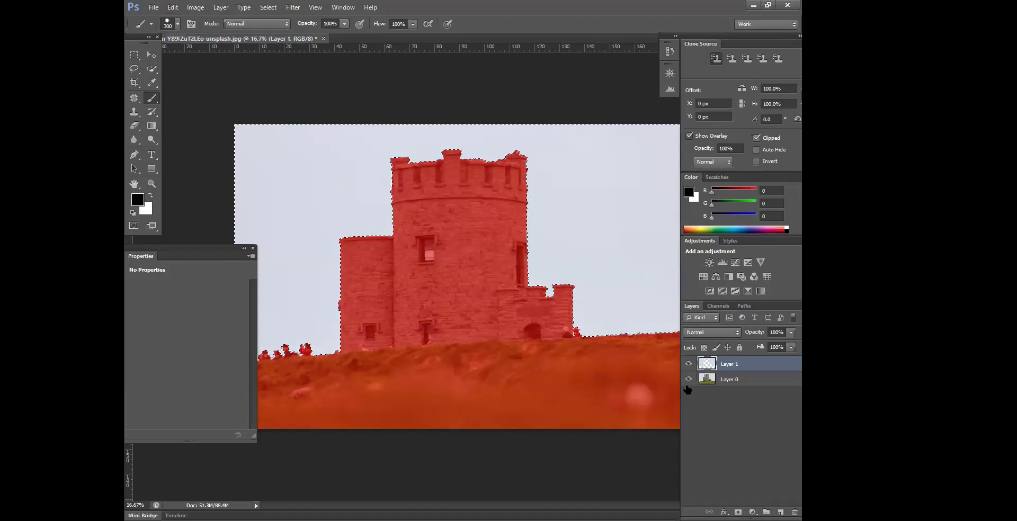
left_click(718, 306)
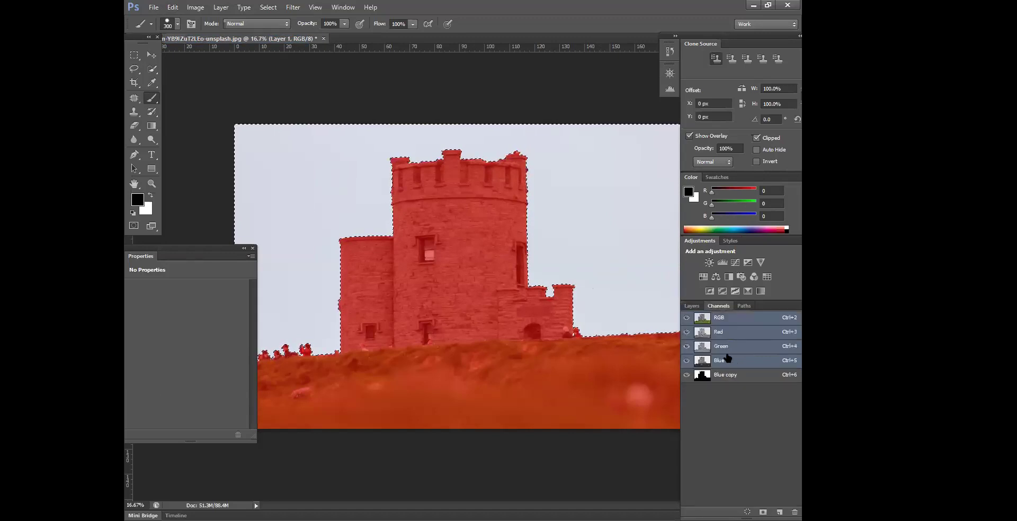
Invert the active selection in the Blue copy channel and copy the selected area of Layer 1 onto a new layer.
left_click(706, 378)
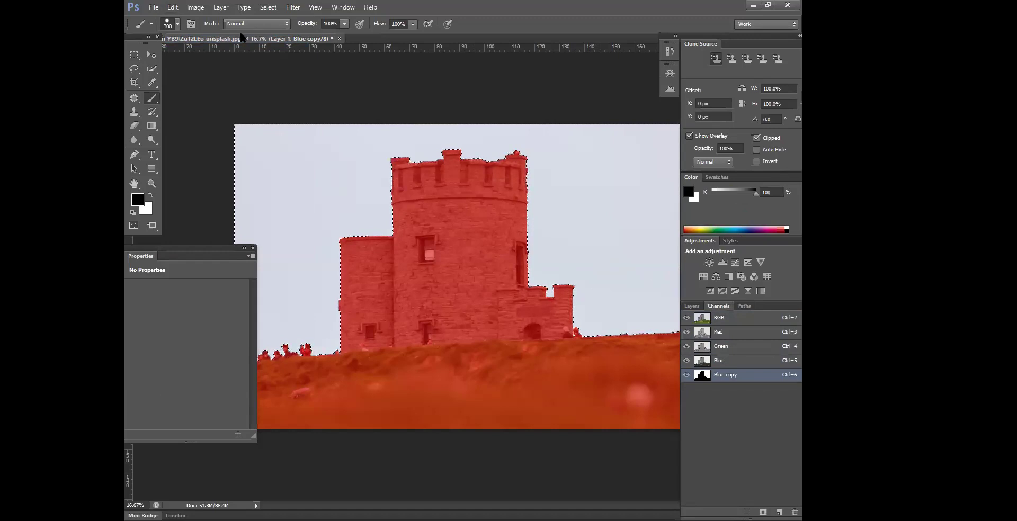
left_click(268, 7)
left_click(295, 49)
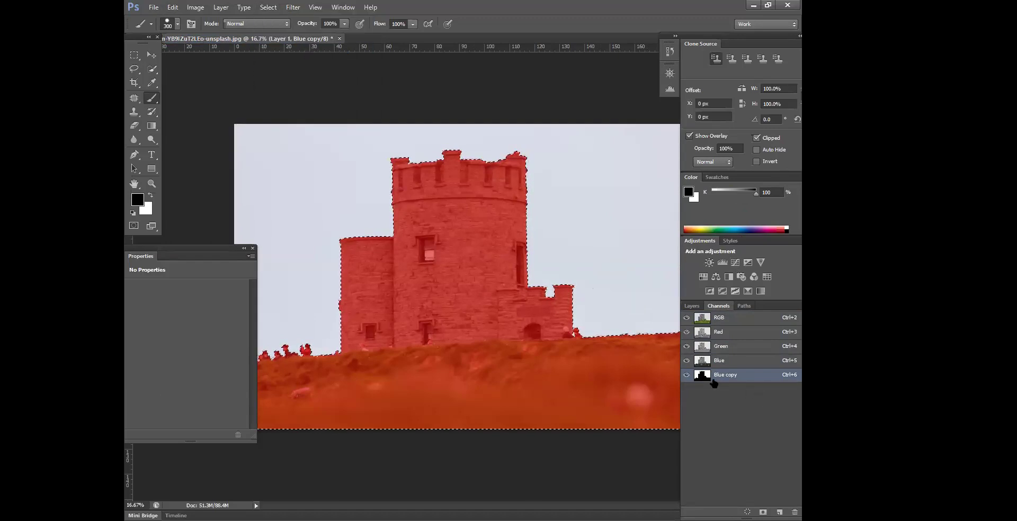
left_click(731, 316)
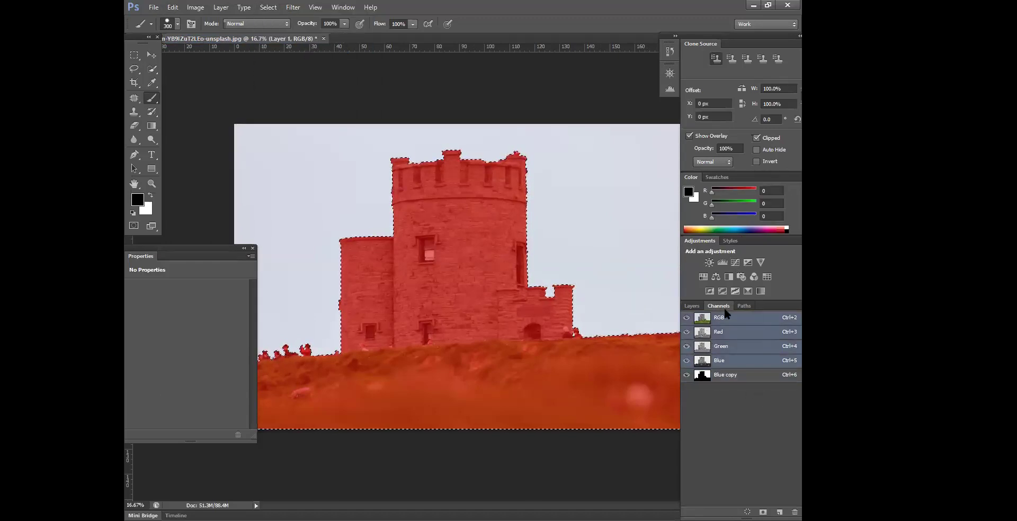
left_click(691, 306)
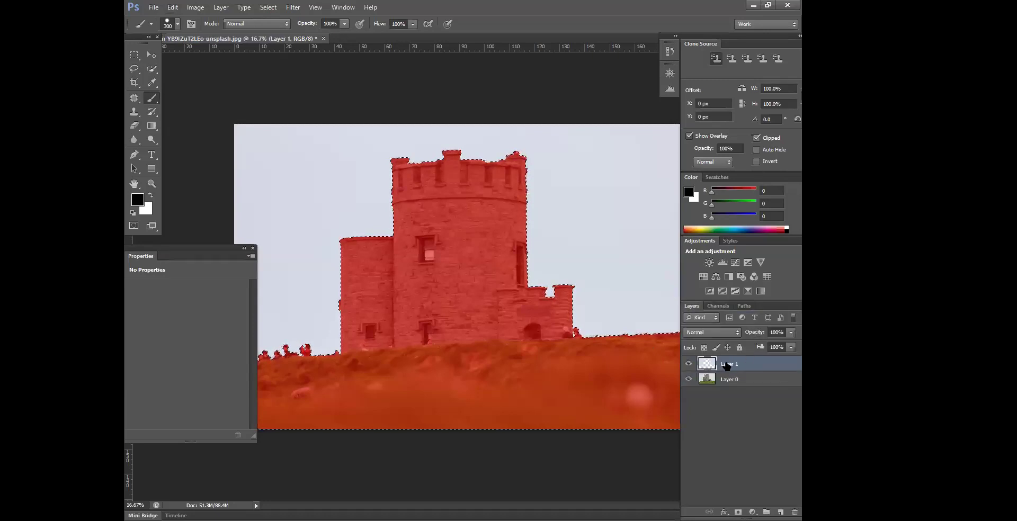
key("ctrl+j")
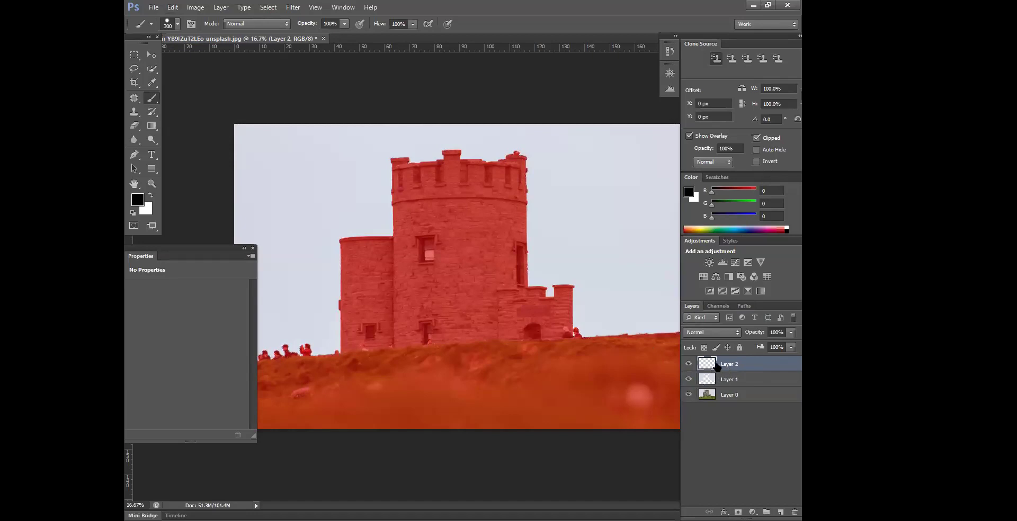
Delete Layer 1 and display only Layer 2 to inspect the copied area.
left_click(688, 379)
left_click_drag(764, 383, 794, 512)
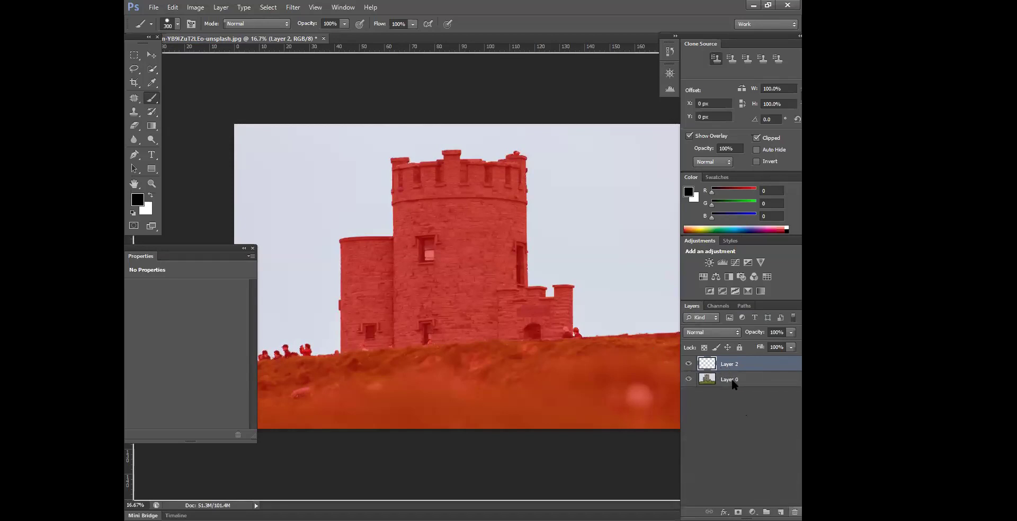
left_click(688, 364, "alt")
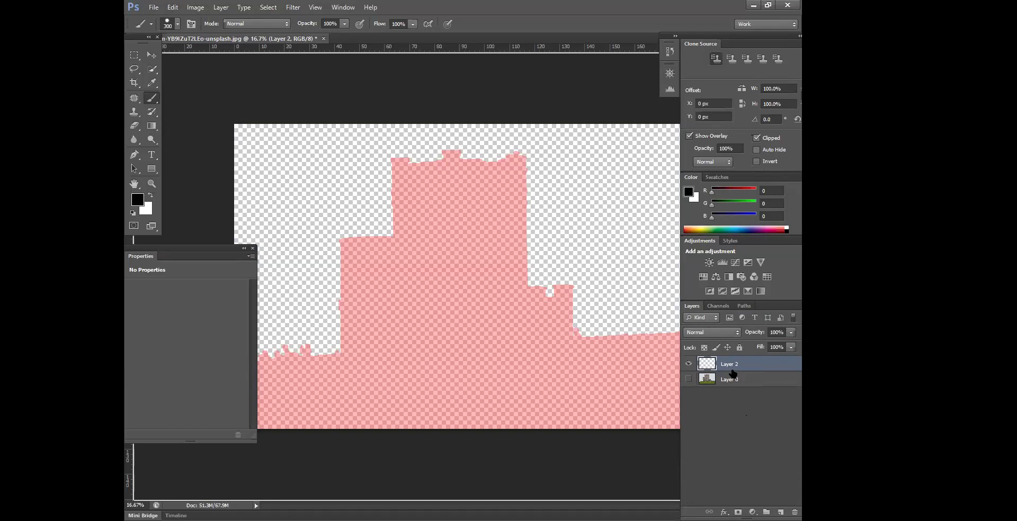
Show Layer 0 again and delete Layer 2.
left_click(688, 379)
left_click_drag(749, 369, 780, 512)
key("ctrl+z")
left_click_drag(742, 365, 794, 512)
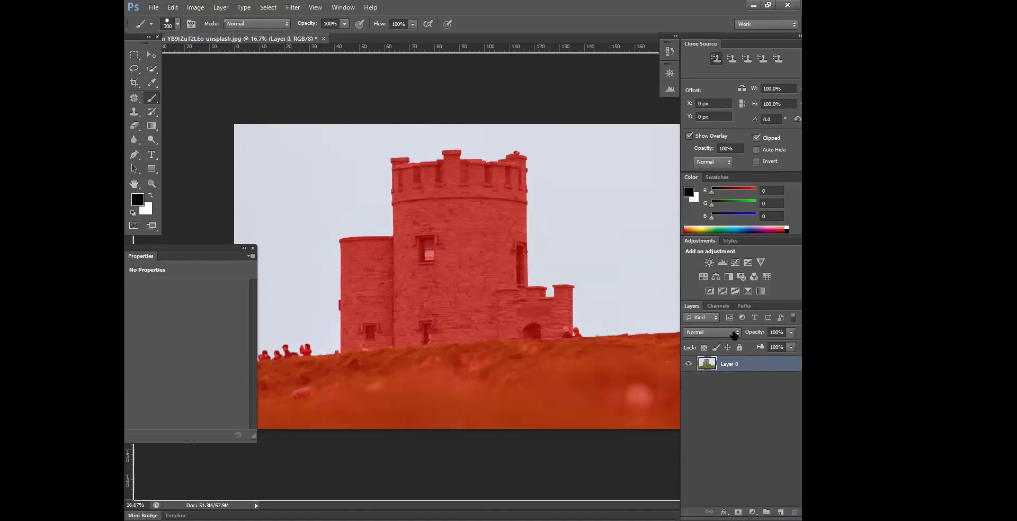
Display only the Blue copy channel, load it as a selection, and make it the active channel.
left_click(719, 306)
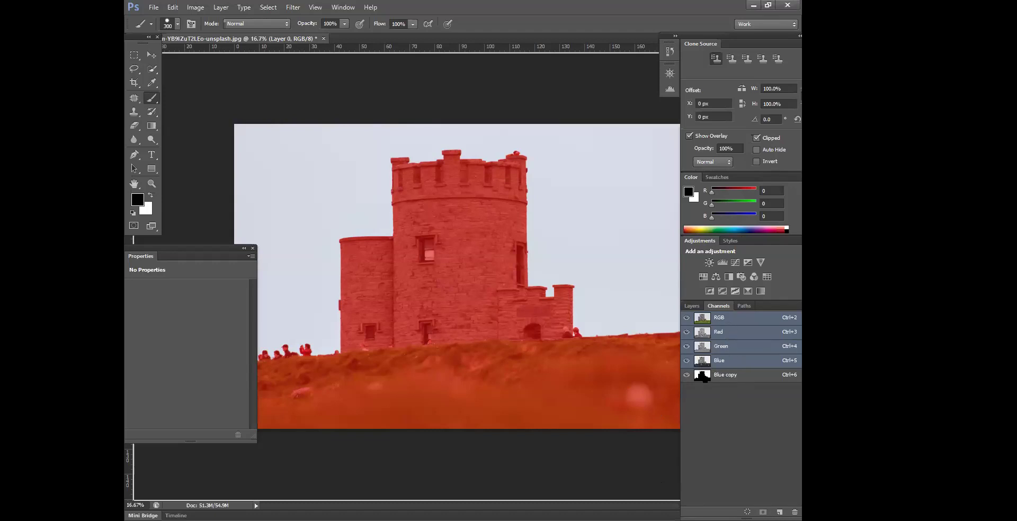
left_click_drag(687, 361, 687, 332)
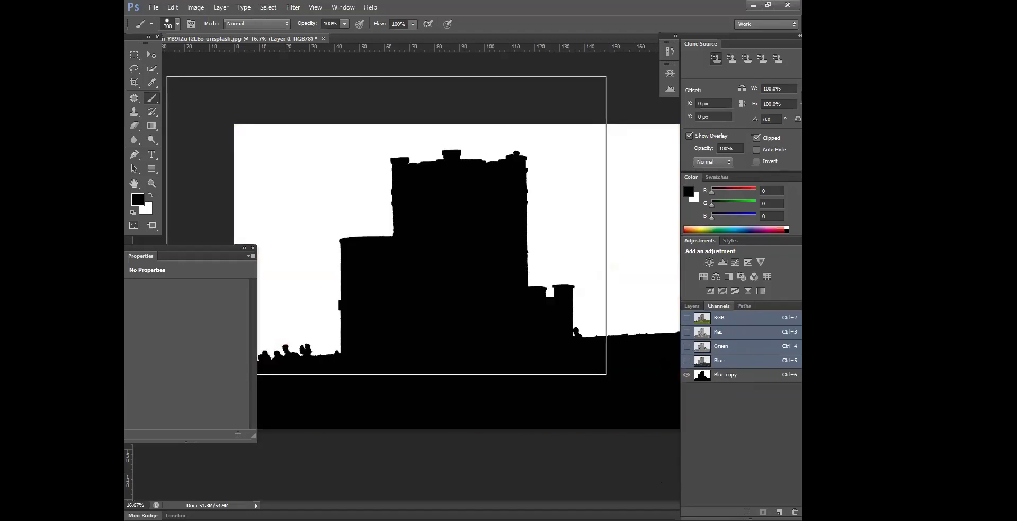
key("v")
mouse_move(370, 84)
left_mouse_down()
mouse_move(413, 85)
mouse_move(717, 391)
left_mouse_up()
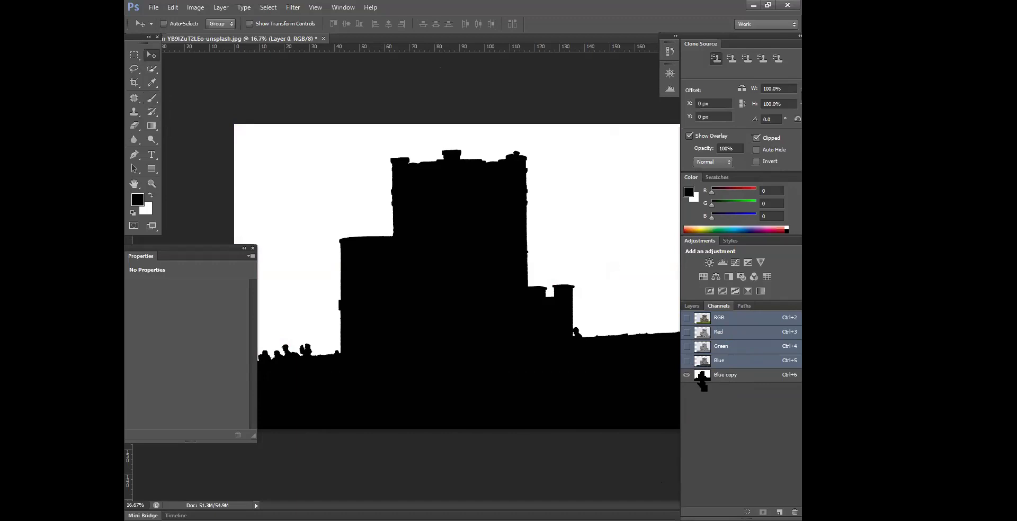
left_click(702, 380, "ctrl")
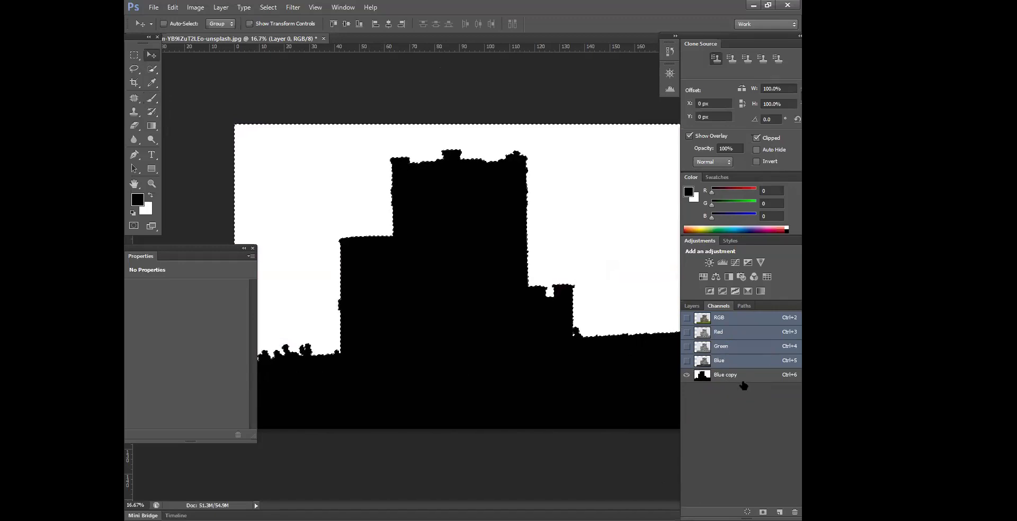
right_click(693, 375)
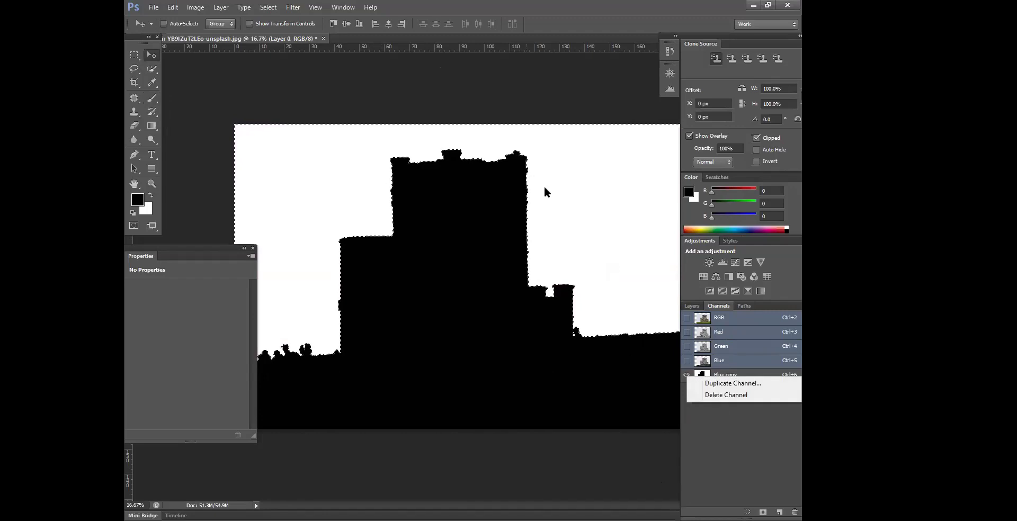
left_click(694, 375)
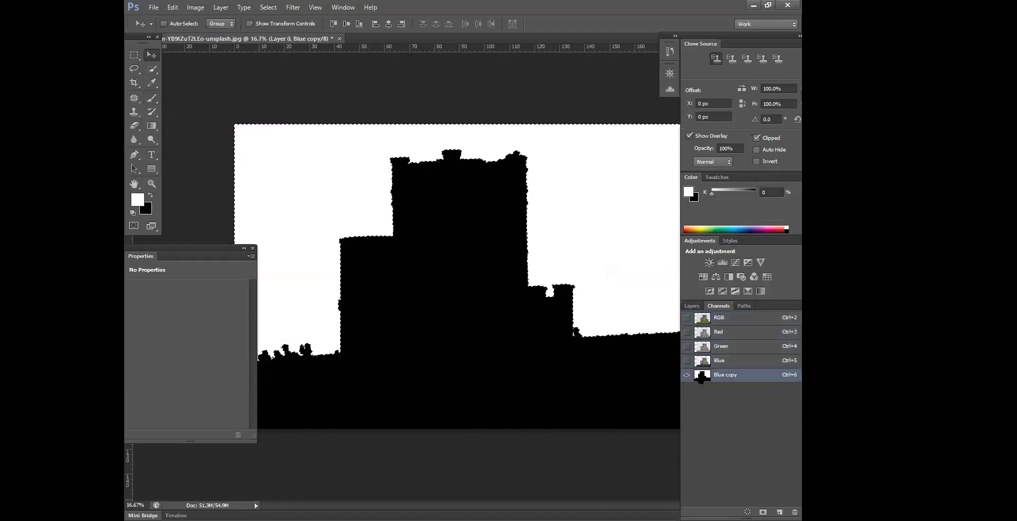
Invert the selection, try moving the selected area of the Blue copy channel, and undo the move.
left_click(268, 7)
left_click(277, 48)
left_click_drag(475, 233, 491, 314)
key("ctrl+z")
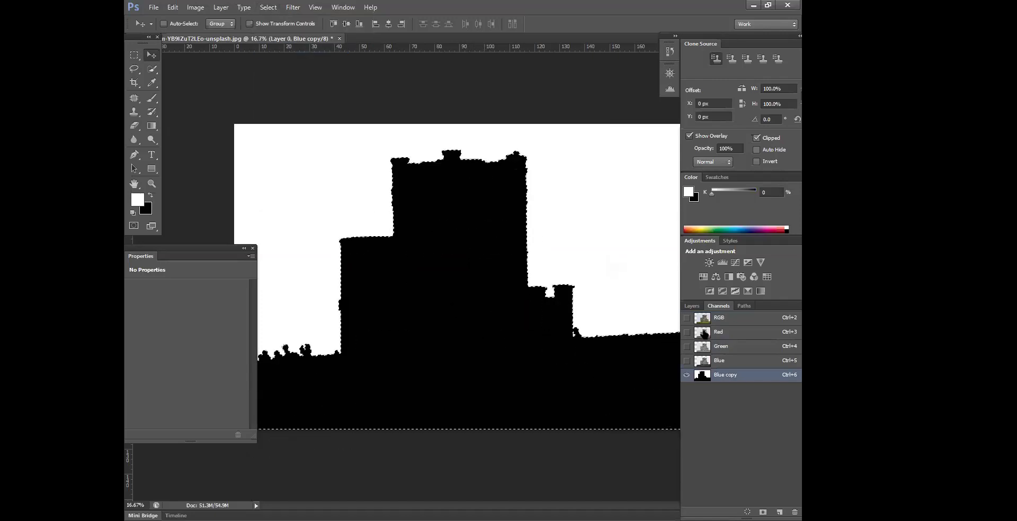
In the RGB composite view, move the shifted photo back to fill the canvas and clear the selection.
left_click(720, 319)
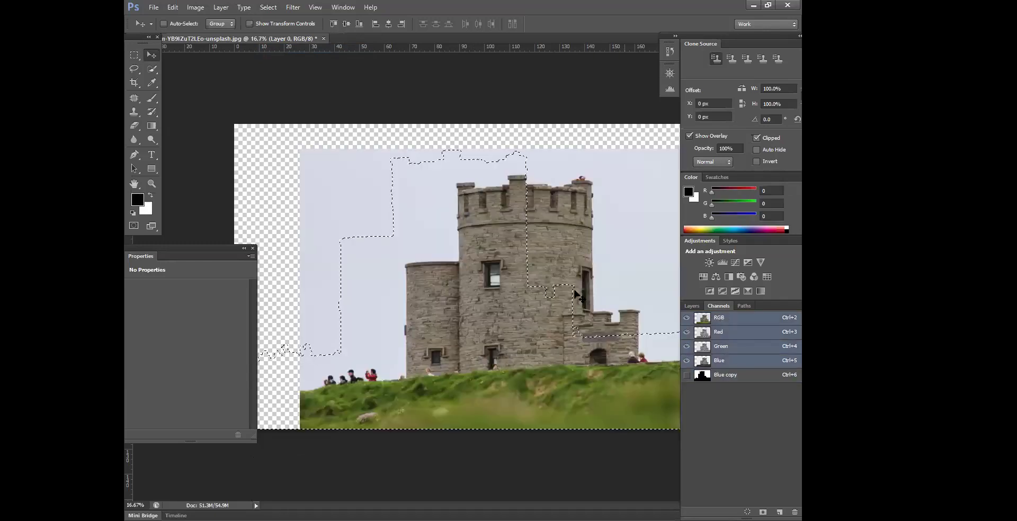
left_click_drag(573, 294, 504, 222)
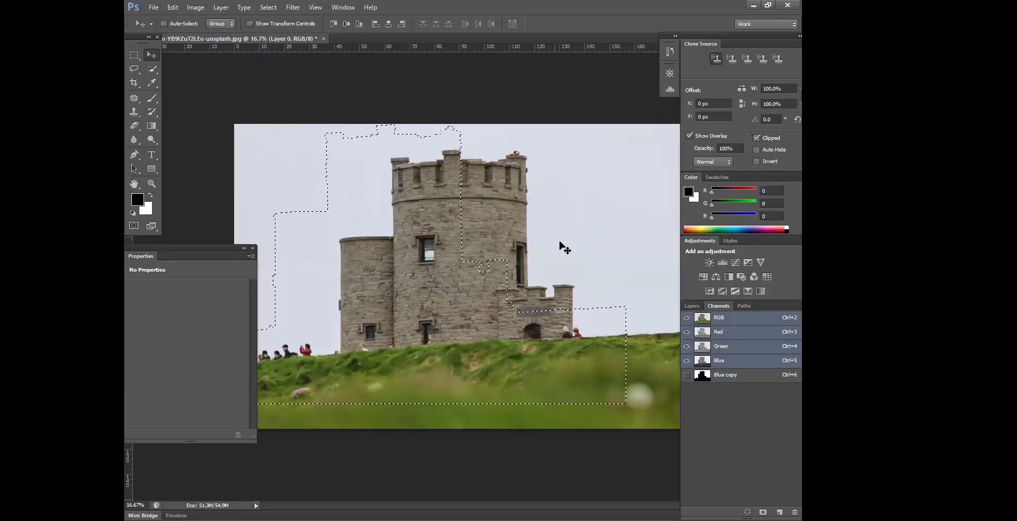
key("ctrl+d")
Load the sky area as a selection from the channels, try moving it, and undo the move.
left_click(702, 318, "ctrl")
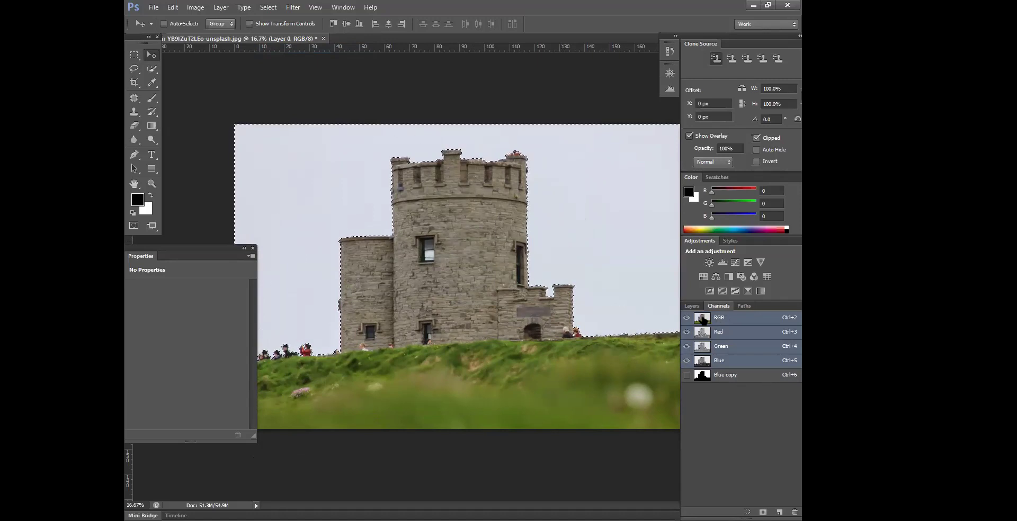
left_click_drag(488, 222, 519, 280)
key("ctrl+z")
Invert the selection to cover the tower and hill, try moving the selected area, and undo the move.
left_click(195, 7)
mouse_move(268, 7)
left_click(278, 48)
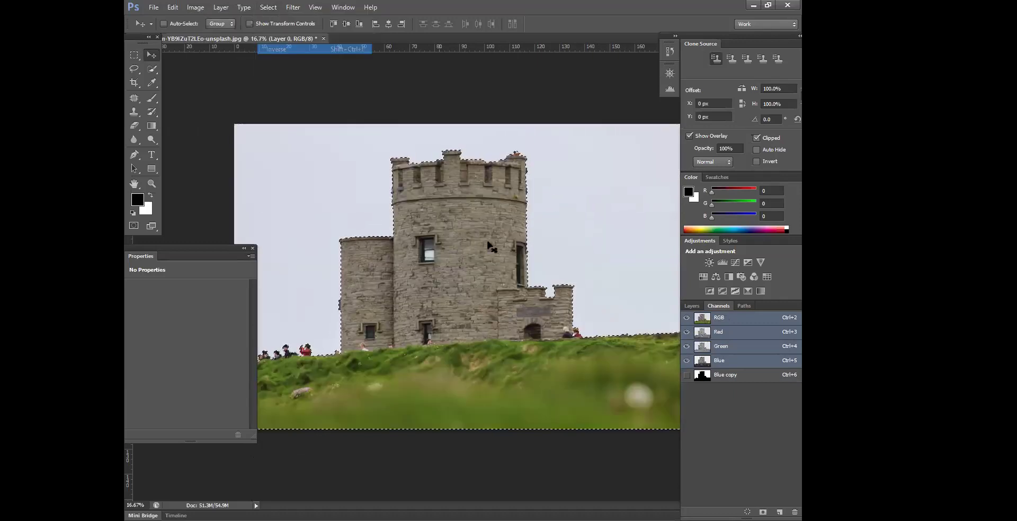
left_click_drag(451, 236, 529, 294)
key("ctrl+z")
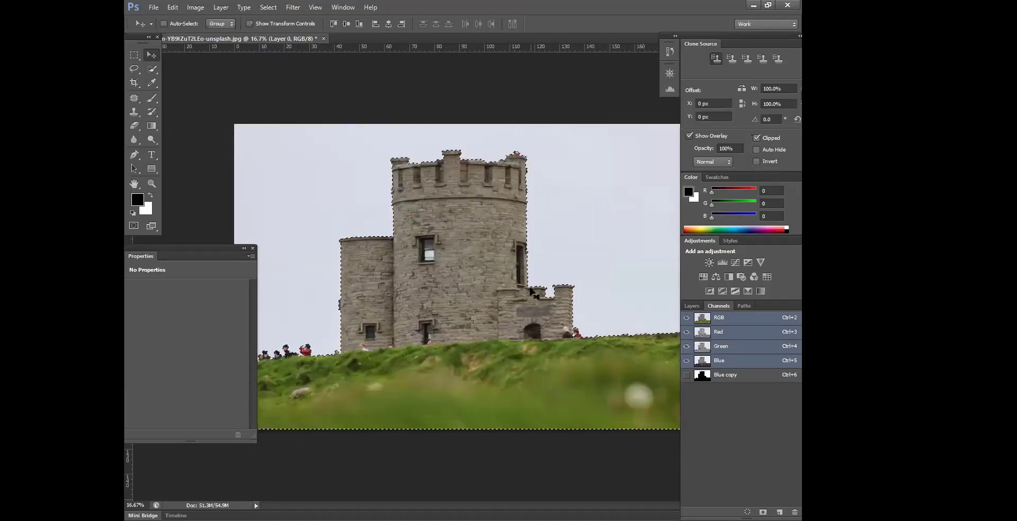
Copy the selected tower and hill from Layer 0 onto a new layer and hide Layer 0.
left_click(695, 306)
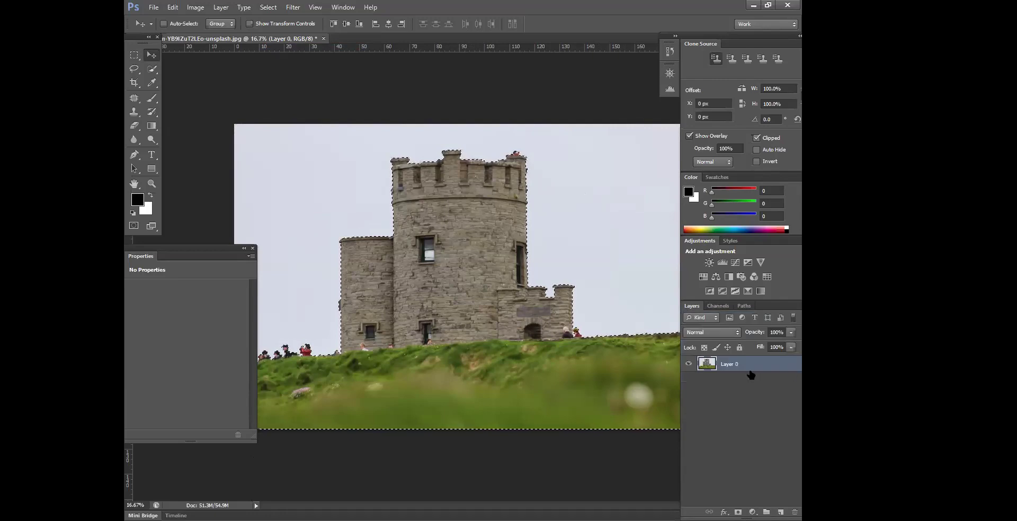
key("ctrl+j")
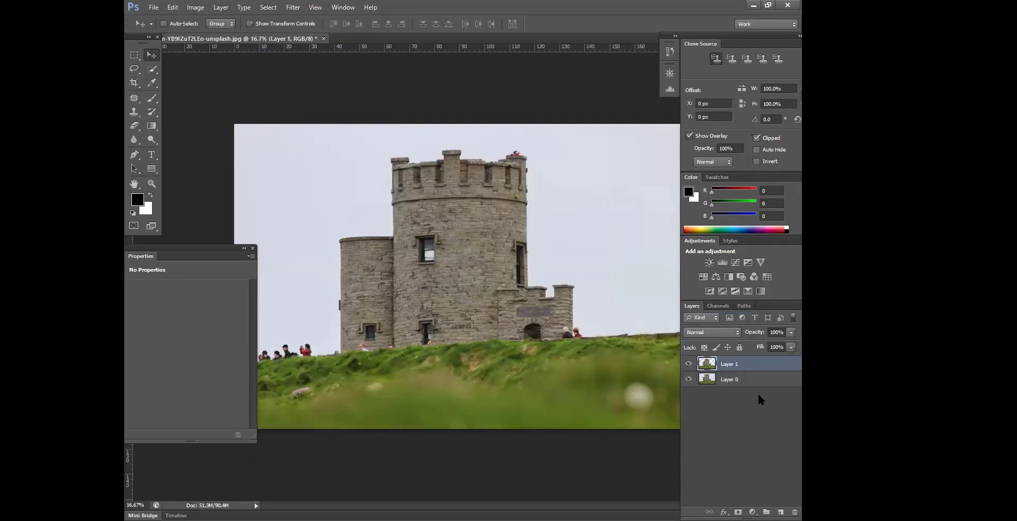
left_click(688, 379)
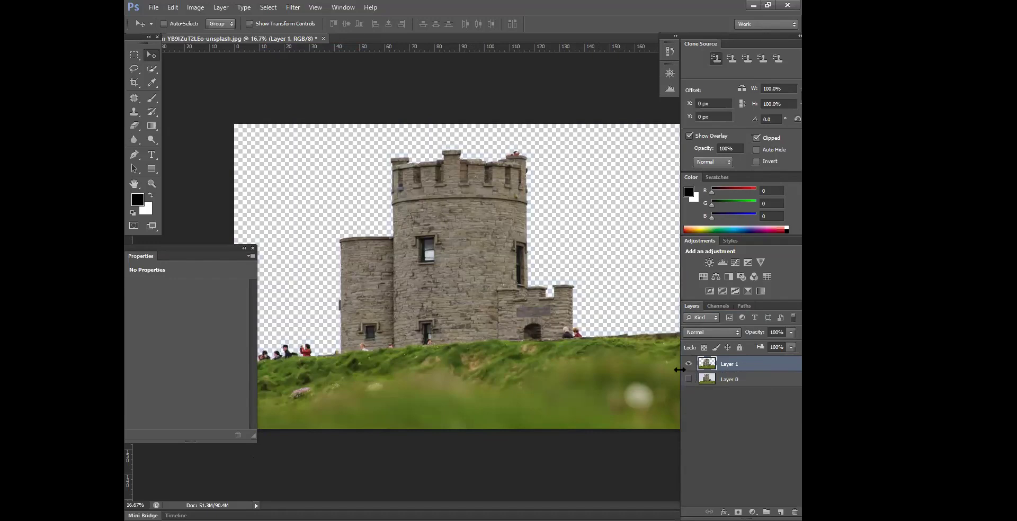
key("ctrl+minus")
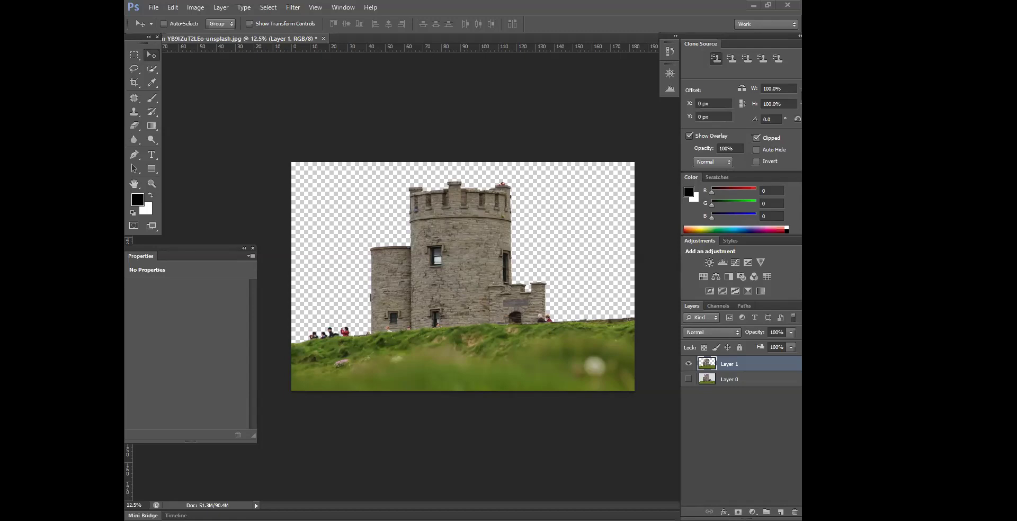
Open the starry sky image sky-with-stars-illustration-957061.jpg from the Downloads folder.
left_click(154, 7)
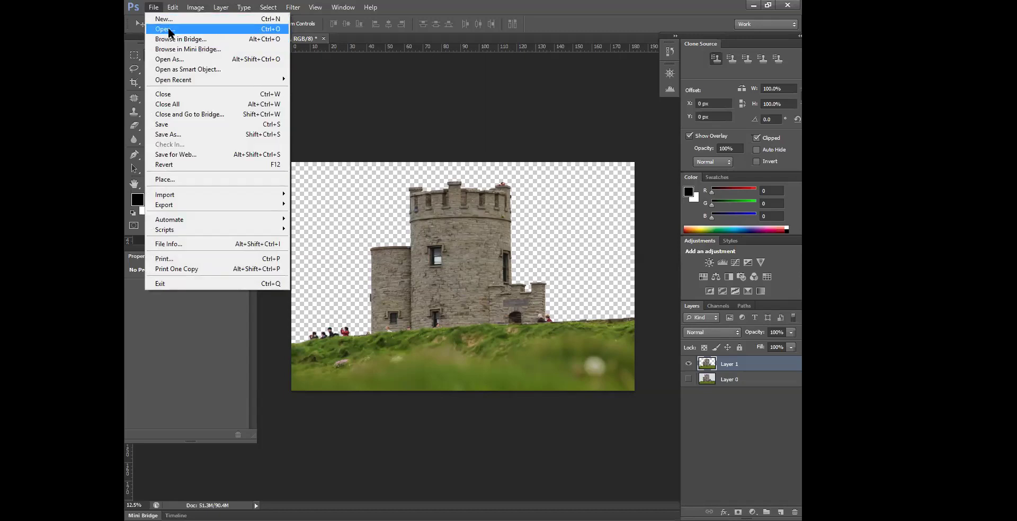
left_click(169, 33)
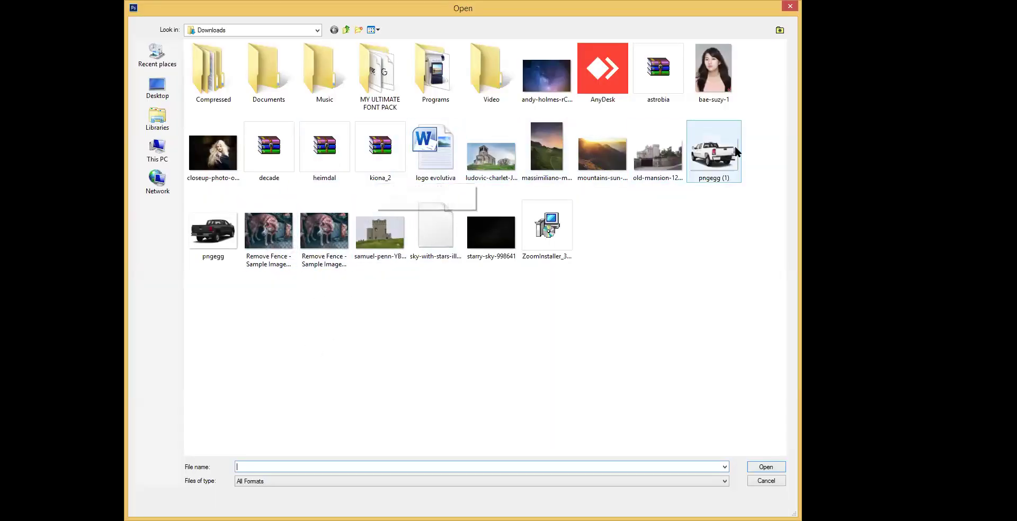
left_click(158, 88)
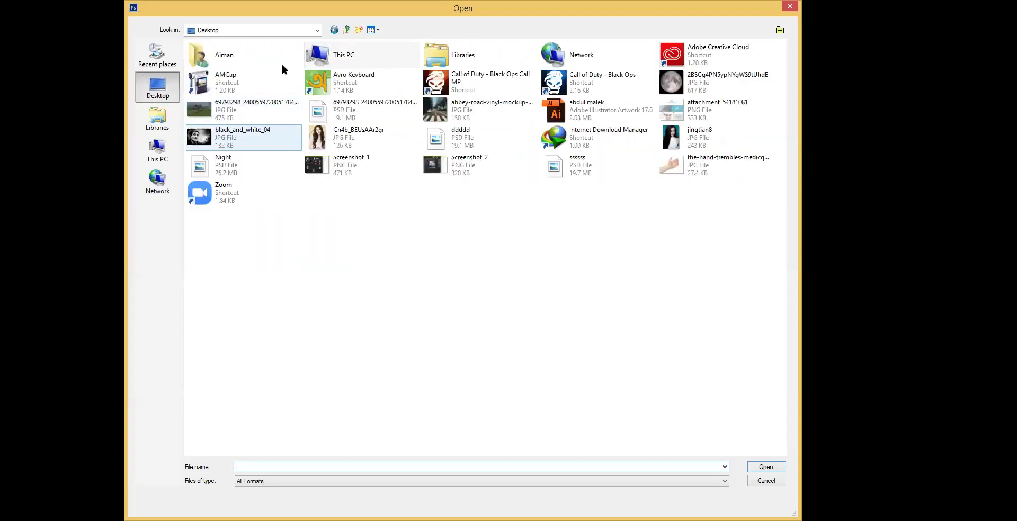
double_click(244, 54)
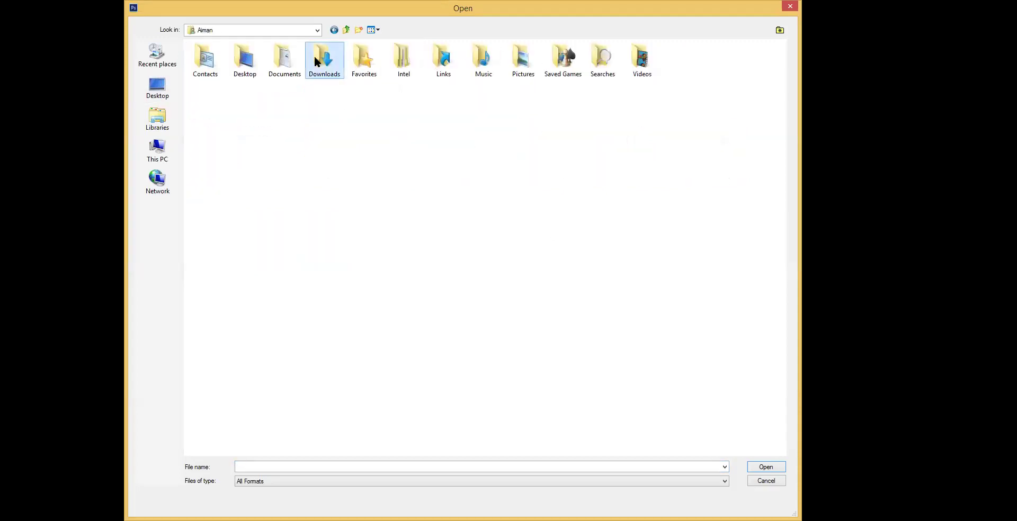
double_click(316, 60)
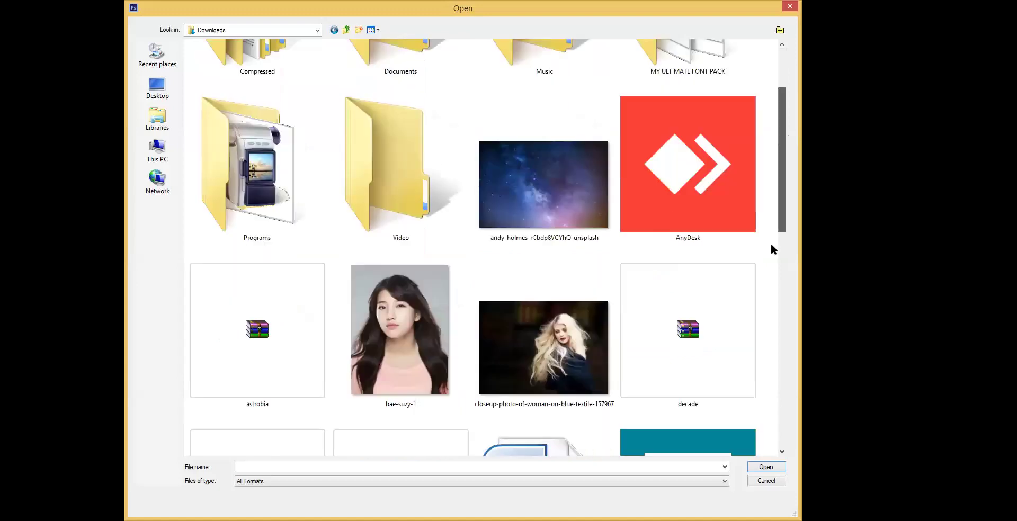
scroll(771, 249, "down", 6)
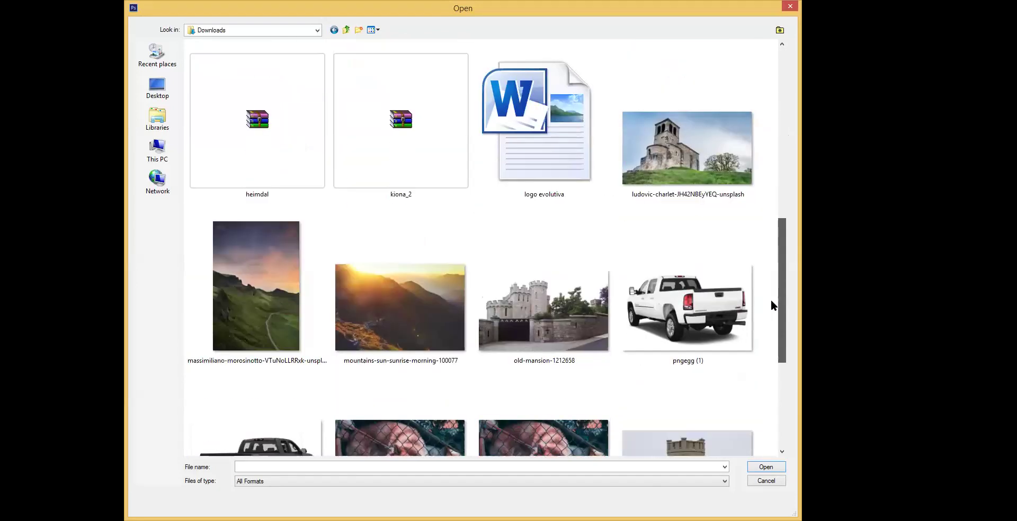
scroll(770, 300, "down", 4)
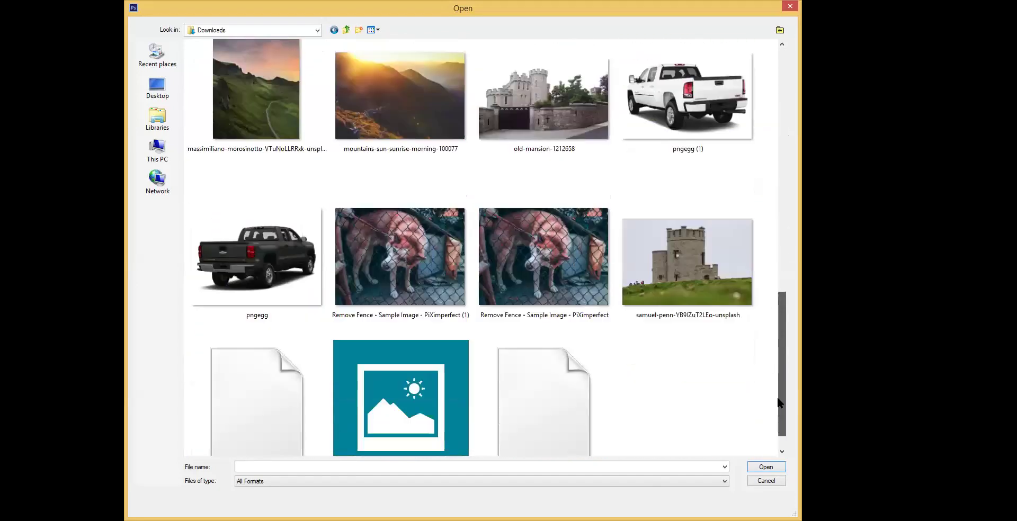
scroll(779, 402, "down", 1)
left_click(444, 380)
left_click(737, 443)
left_click(766, 468)
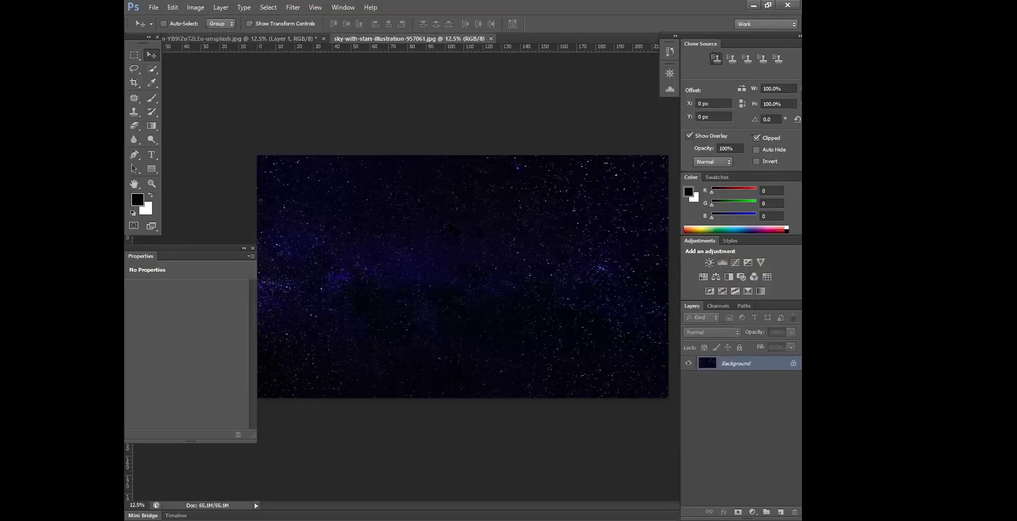
Convert the starry sky image's locked Background into a regular layer and select its entire contents.
double_click(744, 365)
key("Return")
left_click(708, 365, "ctrl")
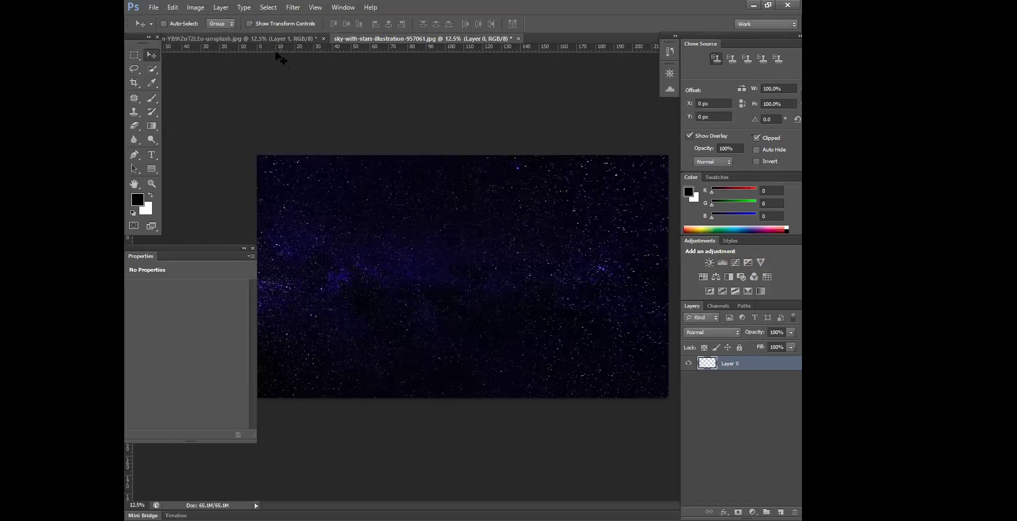
Paste the starry sky into the tower document as a new layer and place it beneath the tower cutout in Layer 1.
left_click(249, 39)
key("ctrl+shift+alt+n")
key("ctrl+v")
mouse_move(492, 294)
left_mouse_down()
mouse_move(564, 413)
mouse_move(488, 288)
left_mouse_up()
left_click_drag(728, 364, 732, 386)
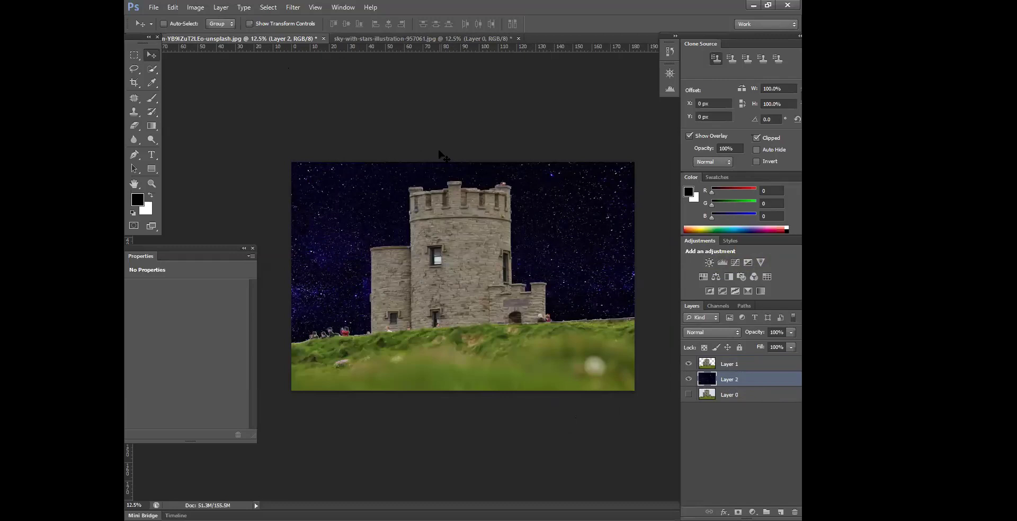
key("ctrl+plus")
key("ctrl+plus")
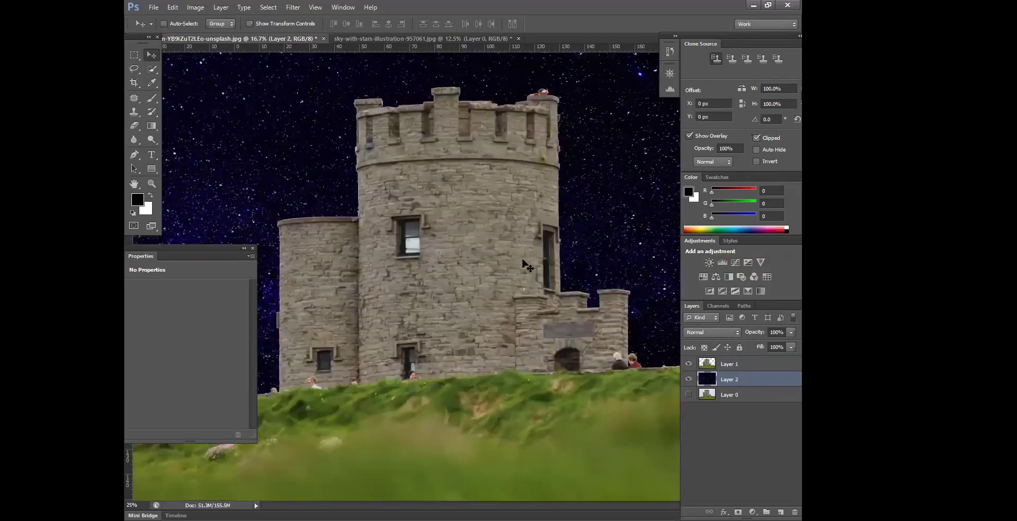
Examine the edge of the tower cutout against the starry sky for a leftover light fringe.
key("ctrl+plus")
key("ctrl+plus")
key("ctrl+plus")
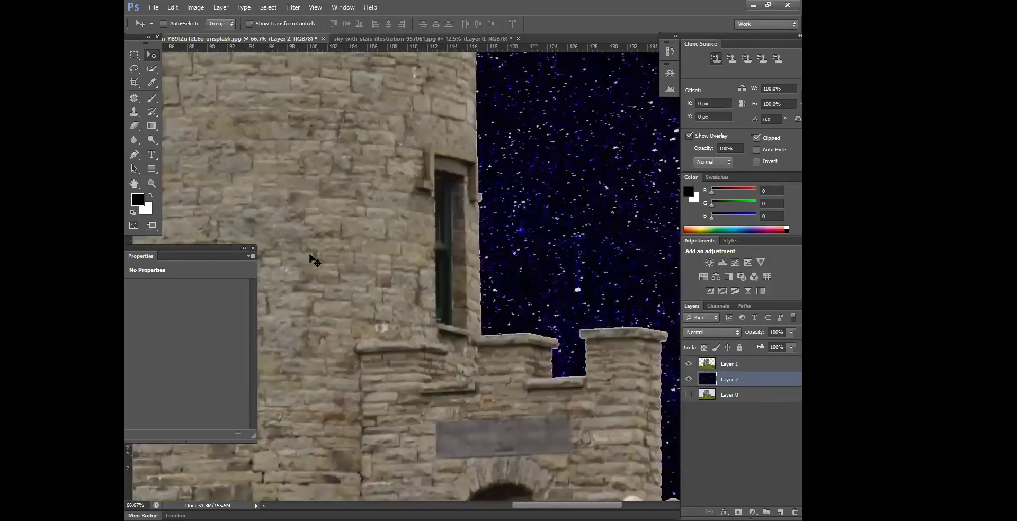
key("ctrl+minus")
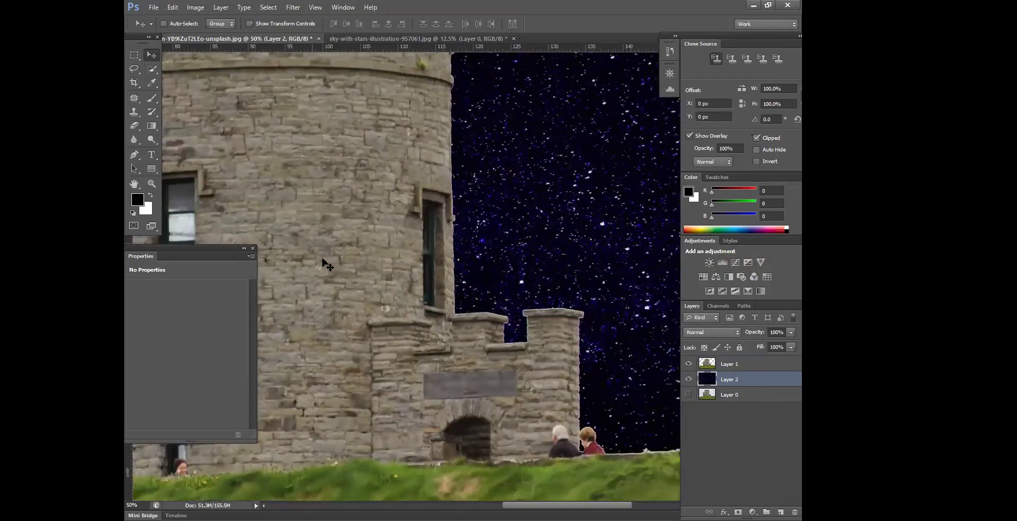
key("ctrl+minus")
key("ctrl+minus")
key("ctrl+minus")
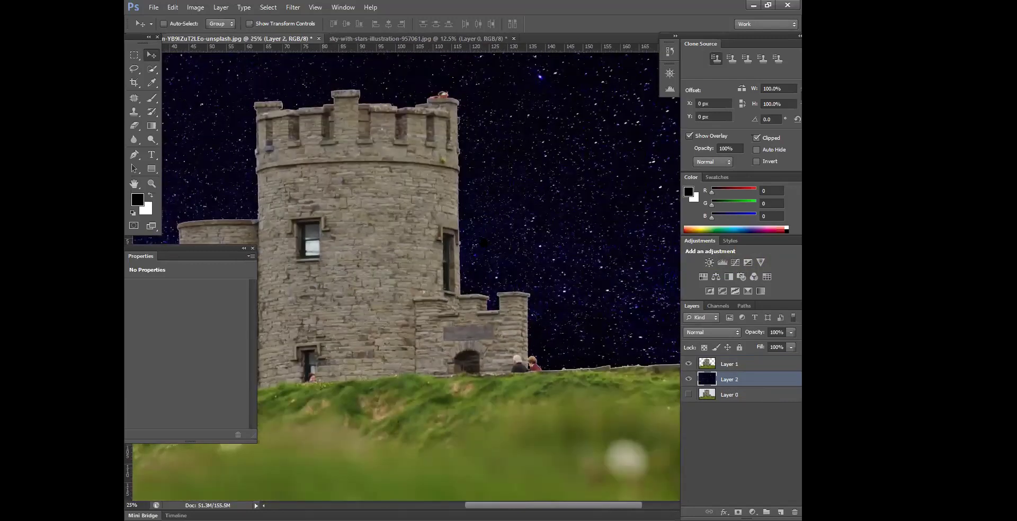
key("ctrl+plus")
key("ctrl+plus")
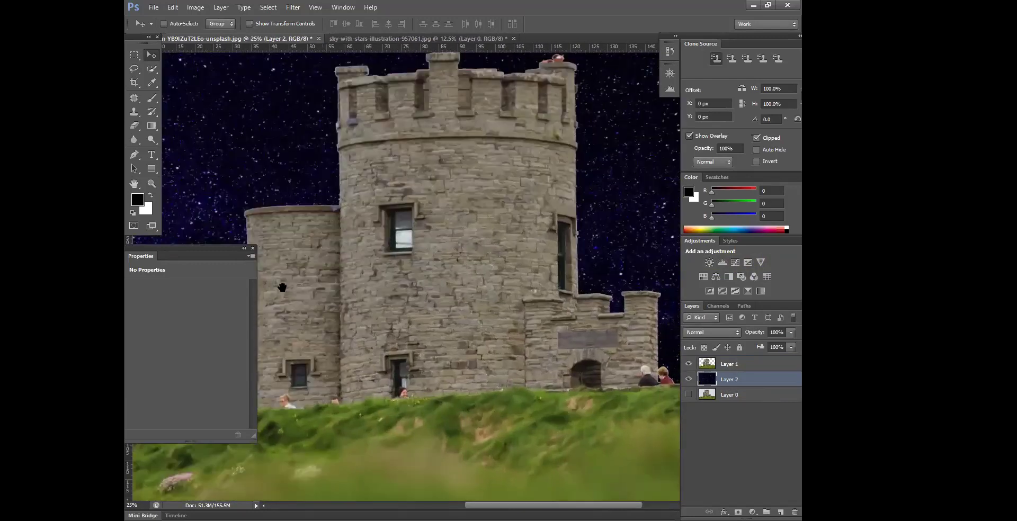
key("ctrl+plus")
key("ctrl+plus")
key("ctrl+plus")
key("ctrl+plus")
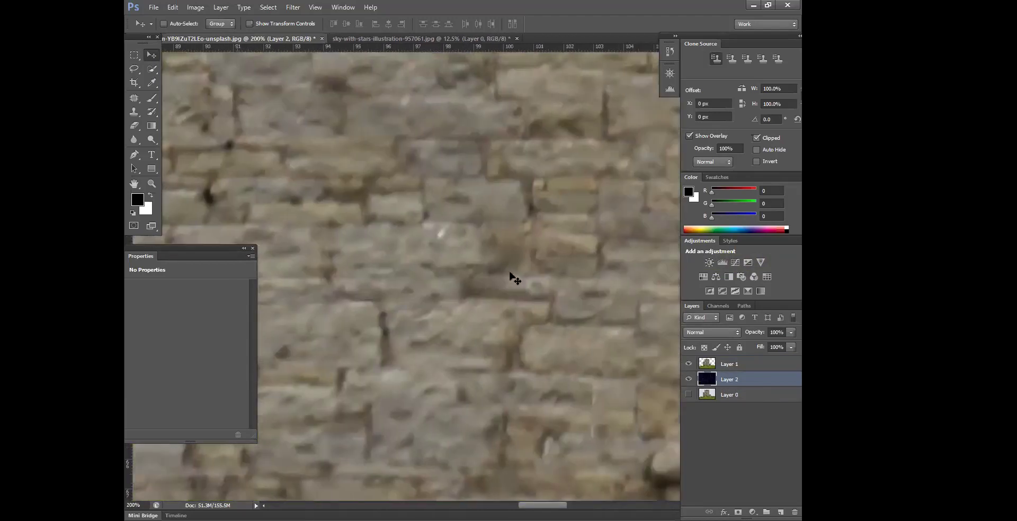
key("ctrl+plus")
key("ctrl+plus")
key("ctrl+plus")
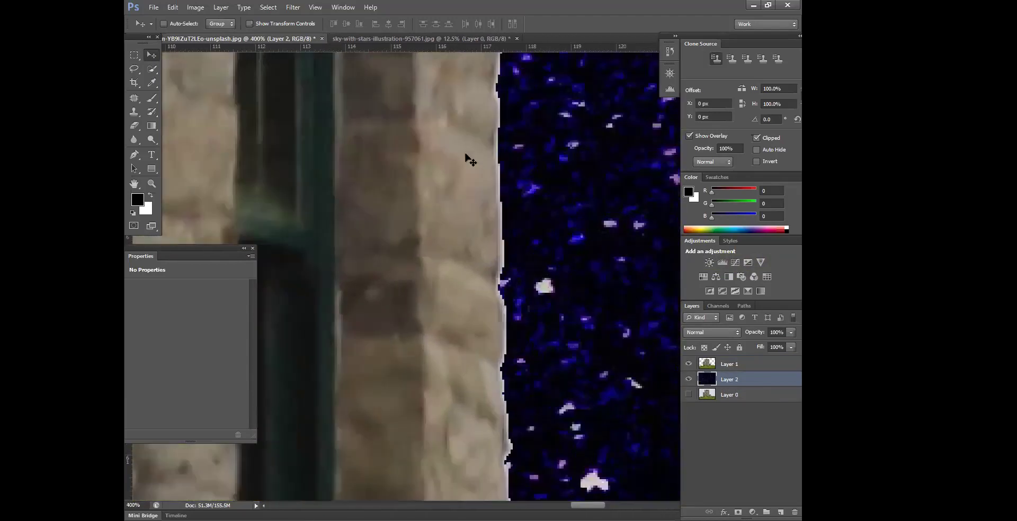
key("ctrl+minus")
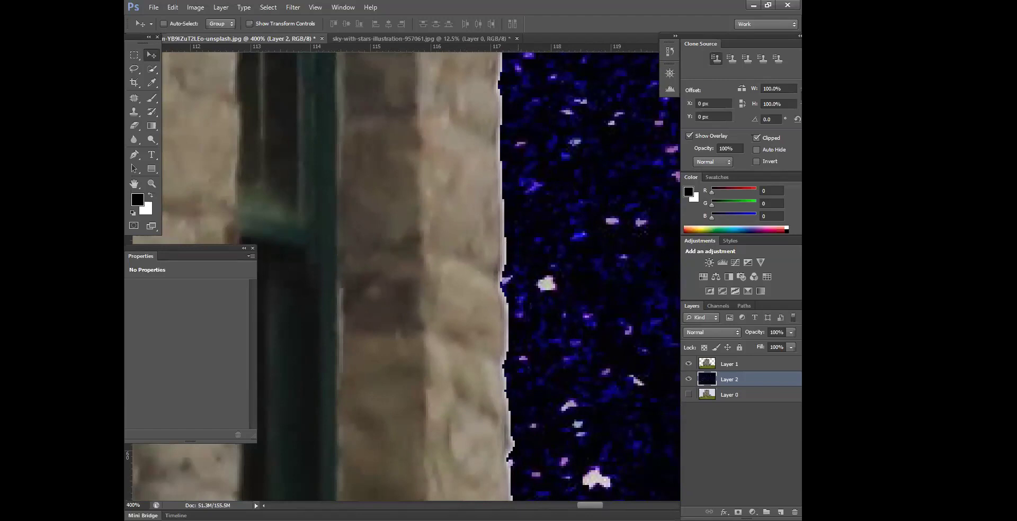
Load the outline of the Layer 1 cutout as a selection and contract it by 1 pixel.
left_click(708, 366, "ctrl")
left_click(268, 7)
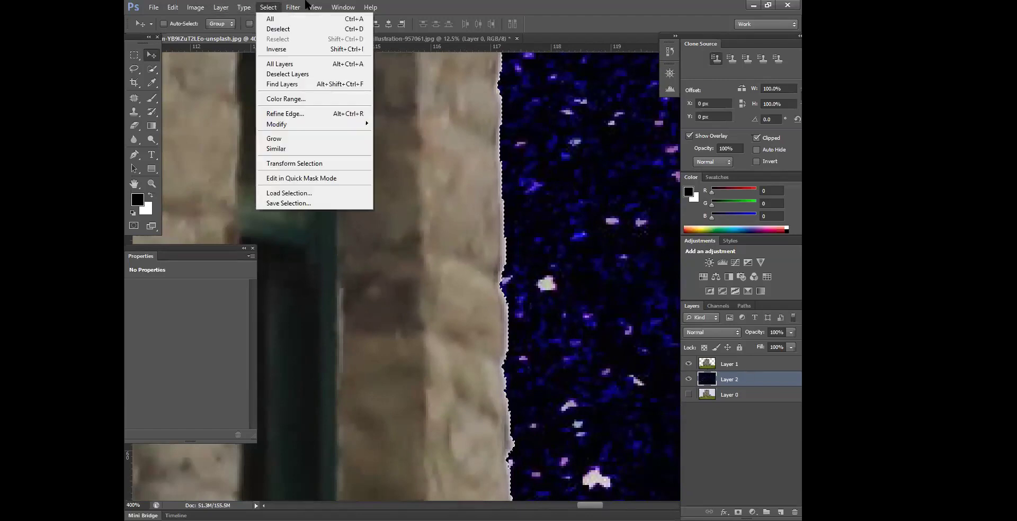
mouse_move(339, 124)
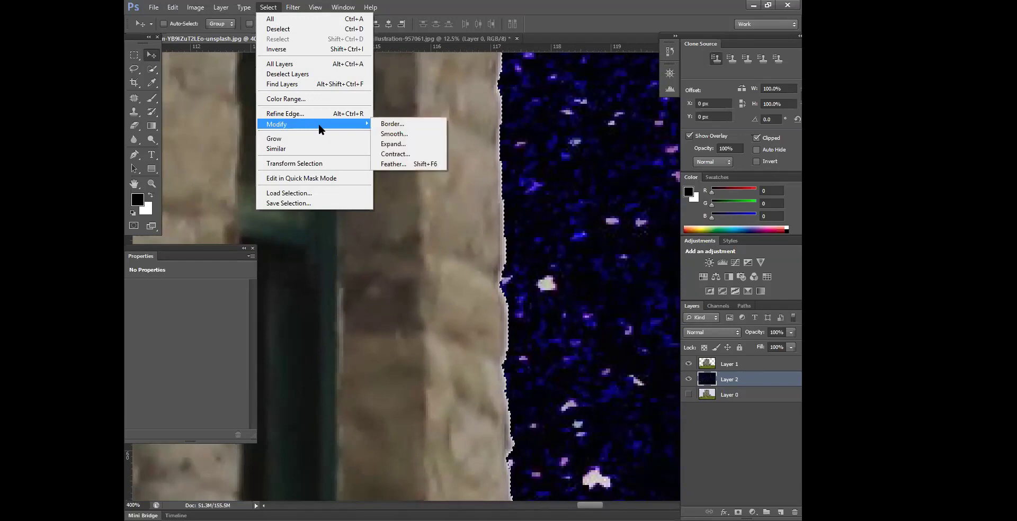
left_click(413, 155)
left_click_drag(440, 156, 535, 223)
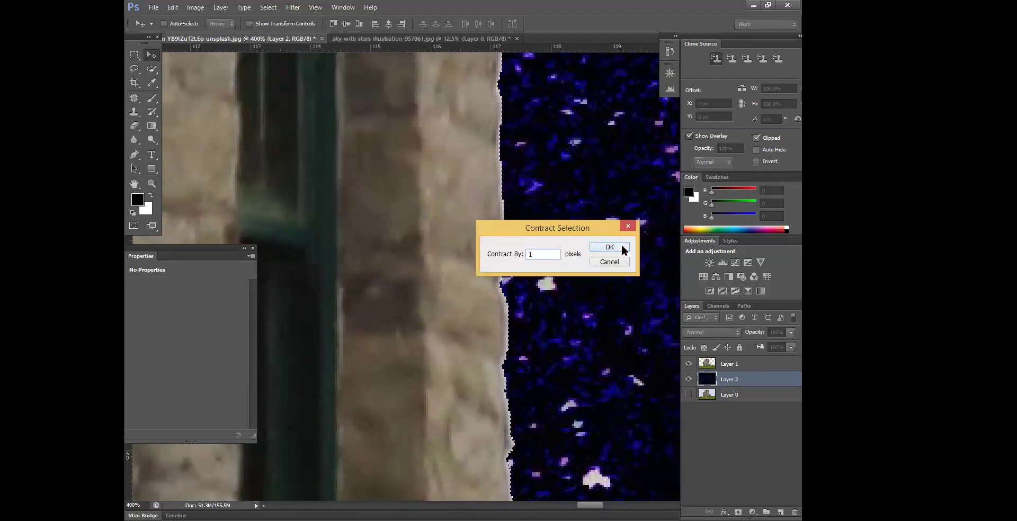
left_click(622, 247)
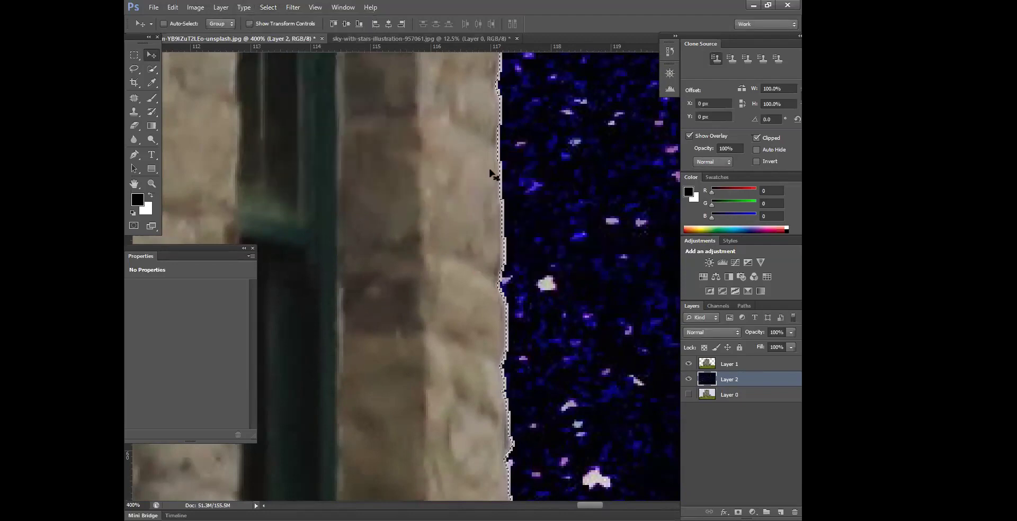
Invert the selection and try deleting the area outside the tower and hill with Layer 2 active.
left_click(268, 7)
left_click(286, 50)
key("Delete")
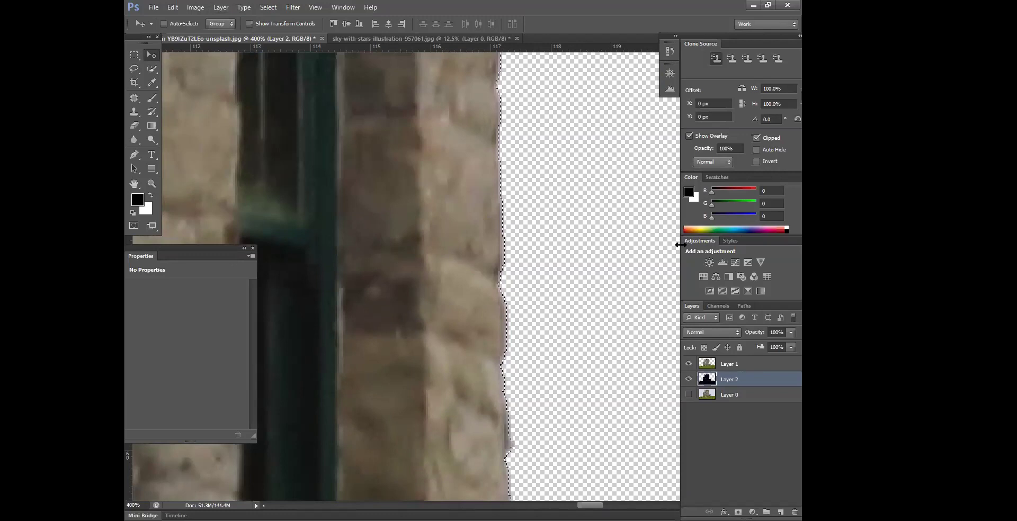
key("ctrl+minus")
key("ctrl+minus")
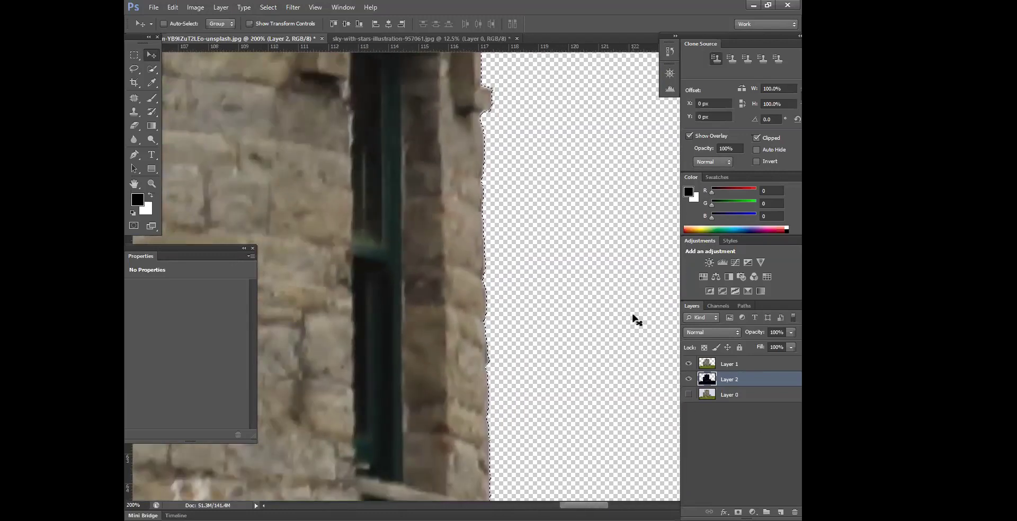
key("ctrl+minus")
key("ctrl+minus")
key("ctrl+minus")
key("ctrl+minus")
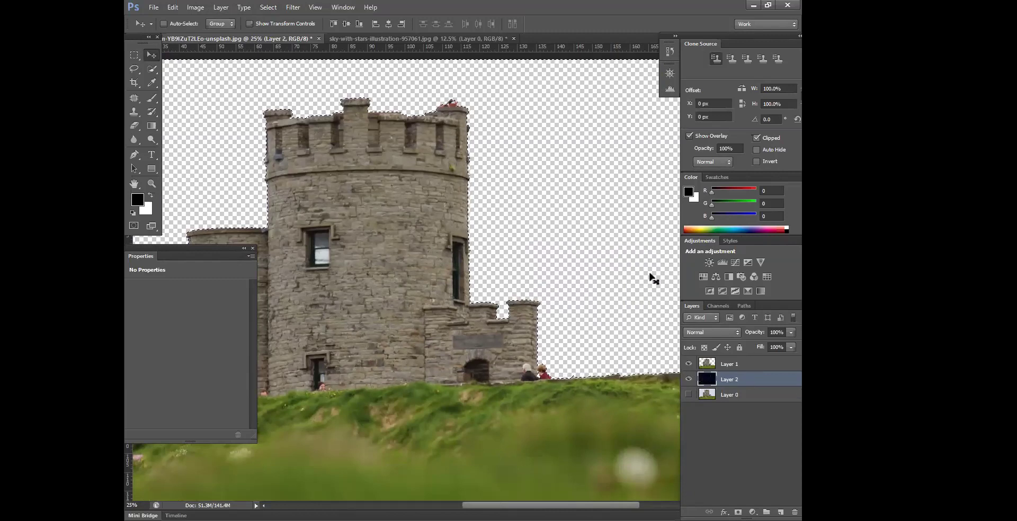
Make Layer 1 the active layer and inspect the cutout's edges along the tower and around the people on the hill.
key("alt+bracketright")
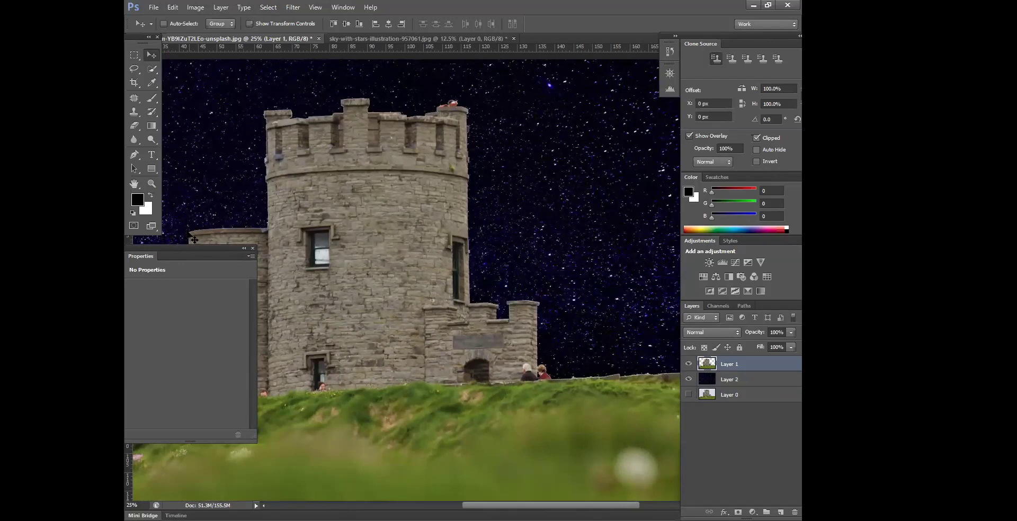
key("ctrl+plus")
key("ctrl+plus")
key("ctrl+plus")
key("ctrl+plus")
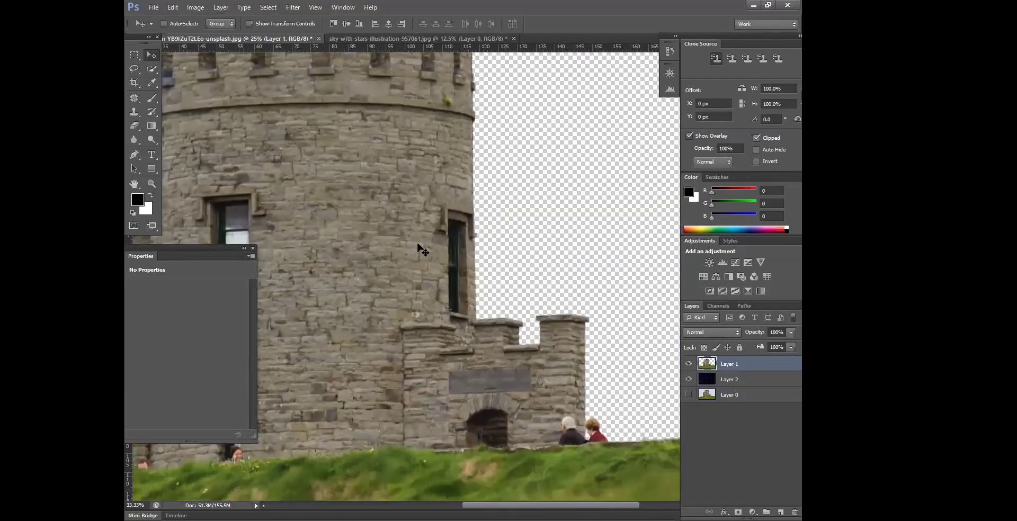
key("ctrl+plus")
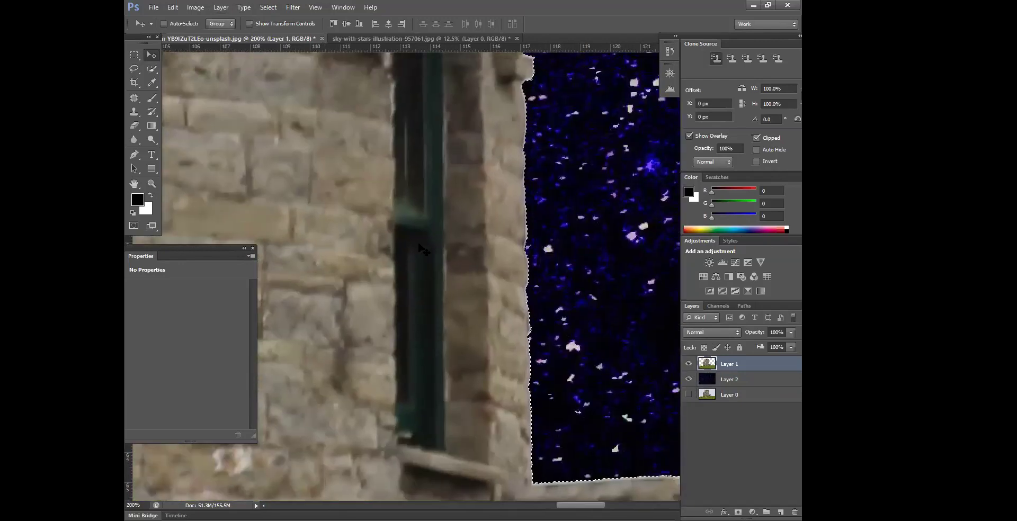
key("ctrl+minus")
key("ctrl+minus")
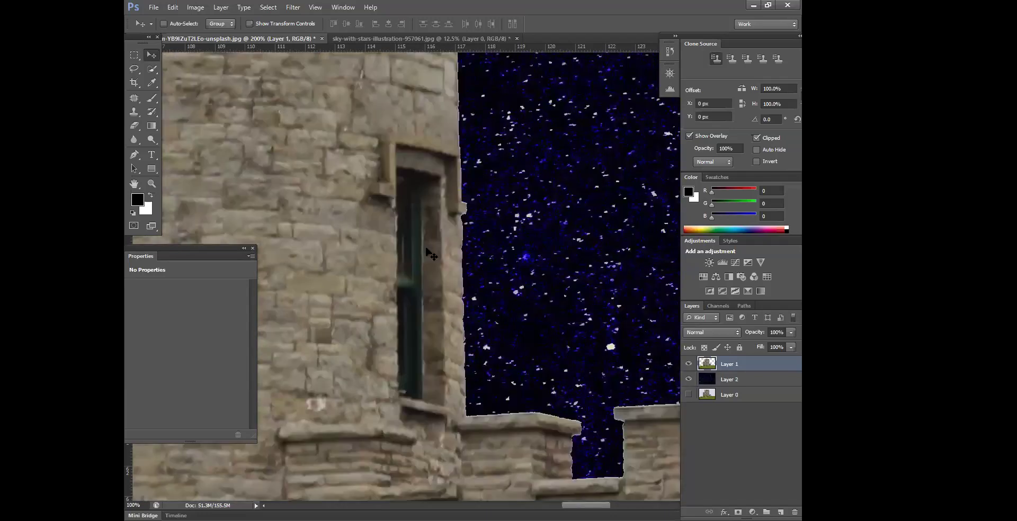
key("ctrl+plus")
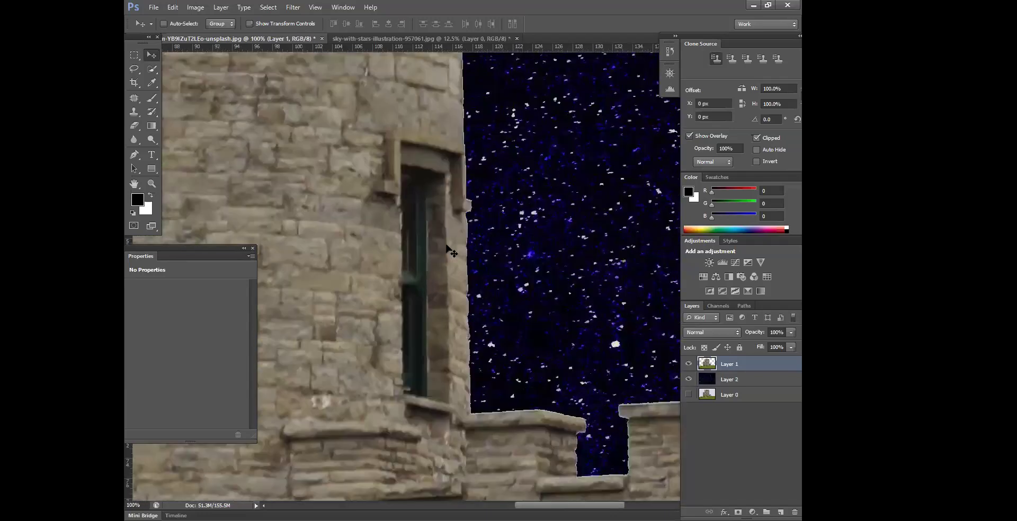
key("ctrl+minus")
key("ctrl+minus")
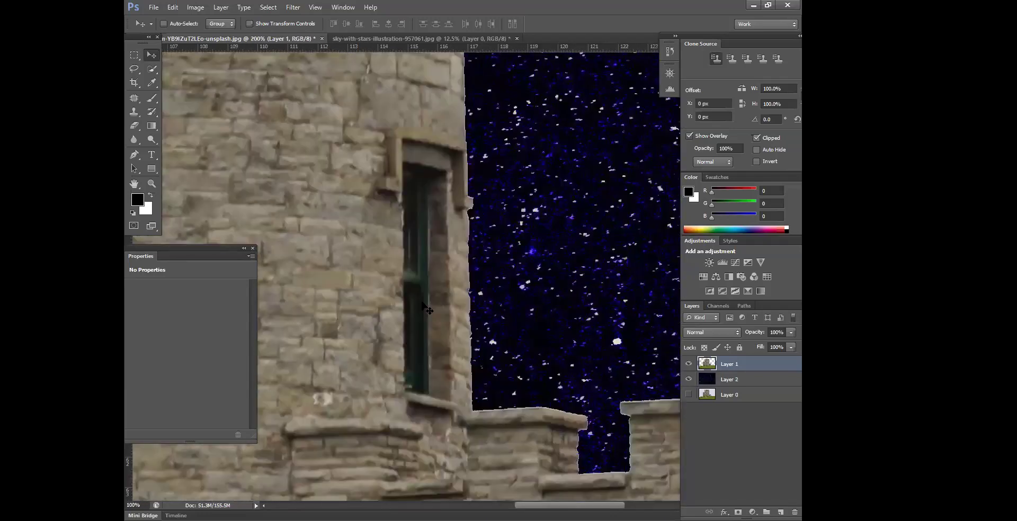
key("ctrl+minus")
key("ctrl+minus")
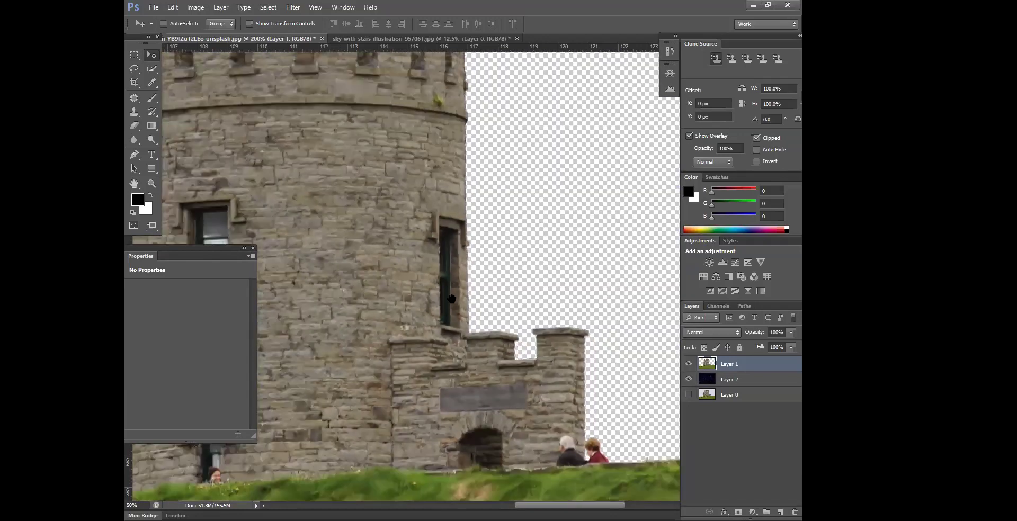
key("ctrl+plus")
key("ctrl+plus")
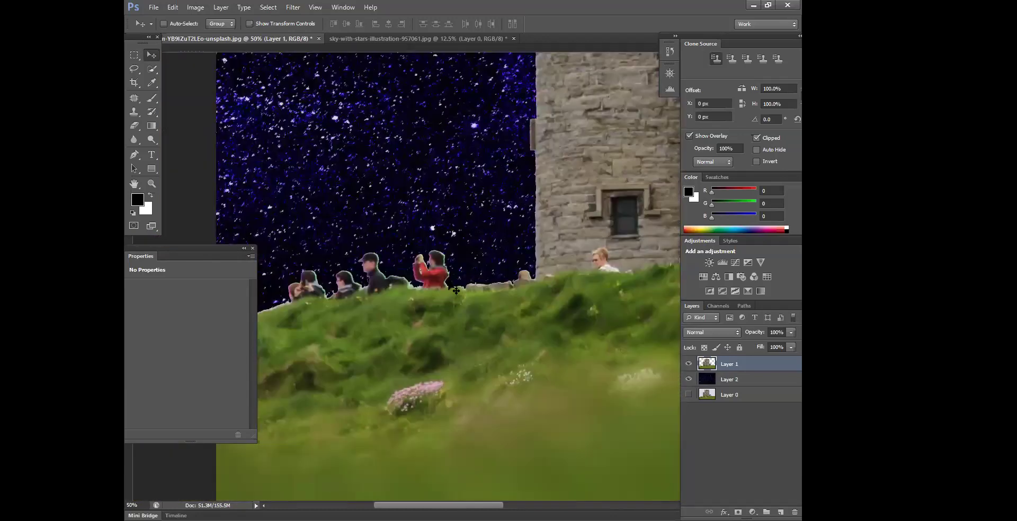
key("ctrl+plus")
key("ctrl+plus")
key("ctrl+plus")
key("ctrl+plus")
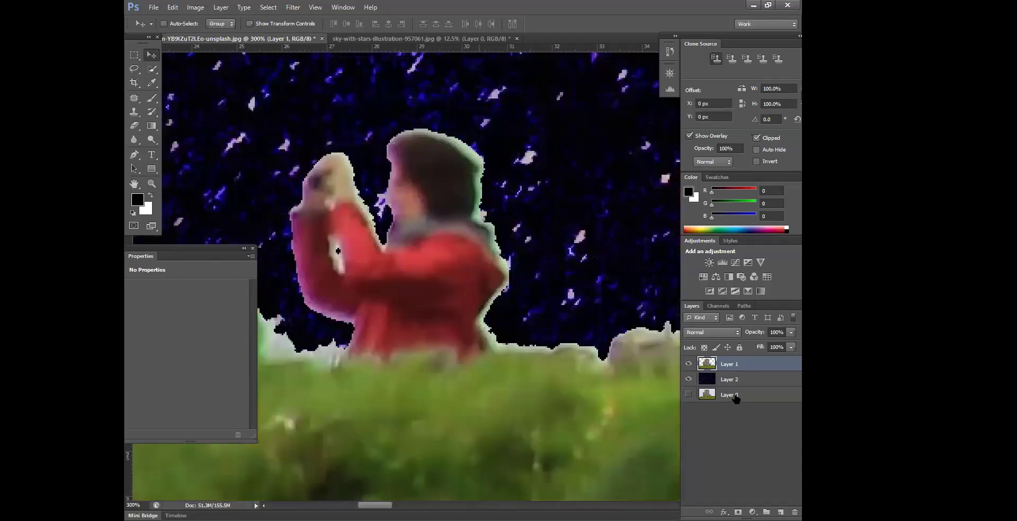
Select the outline of the Layer 1 cutout again and contract the selection by 2 pixels.
key("ctrl+h")
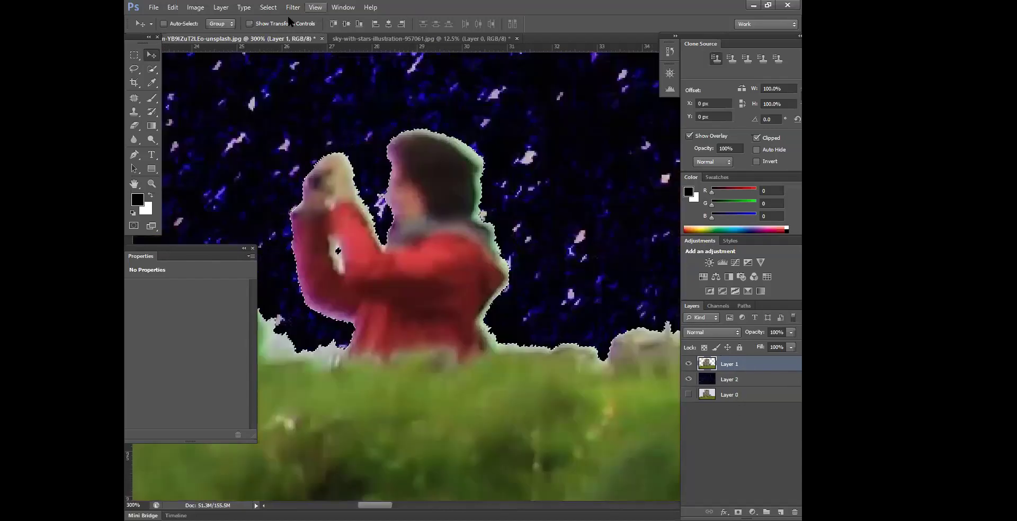
key("Left")
key("Left")
key("Left")
key("Down")
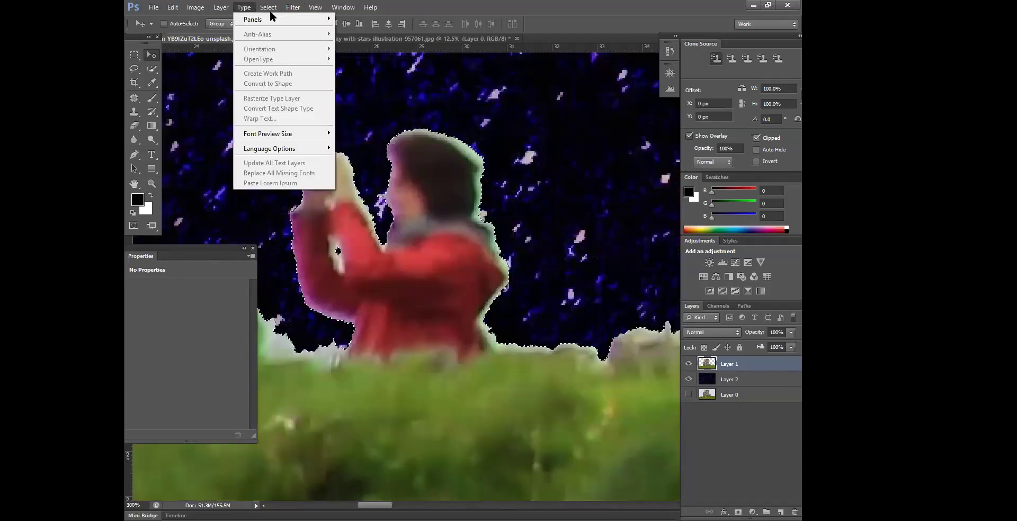
key("Right")
key("Right")
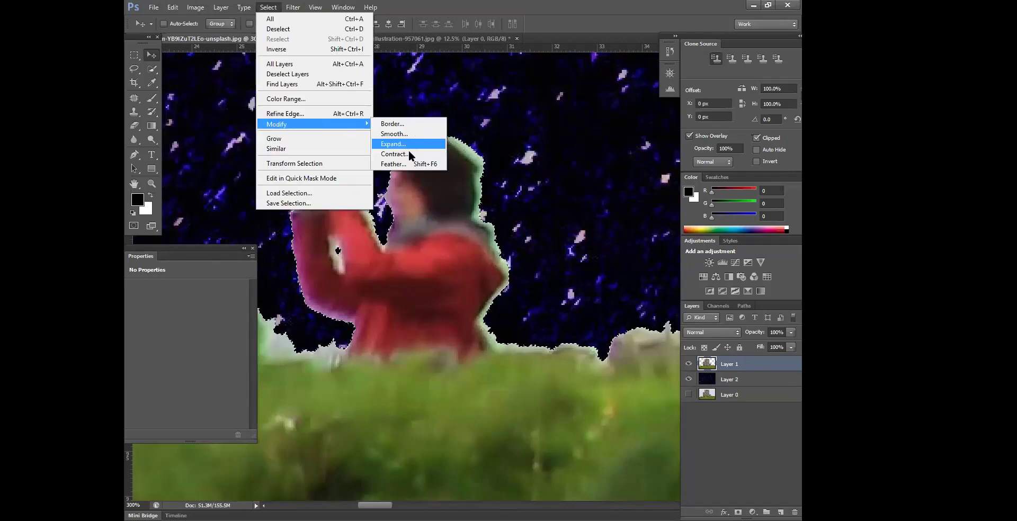
left_click(408, 154)
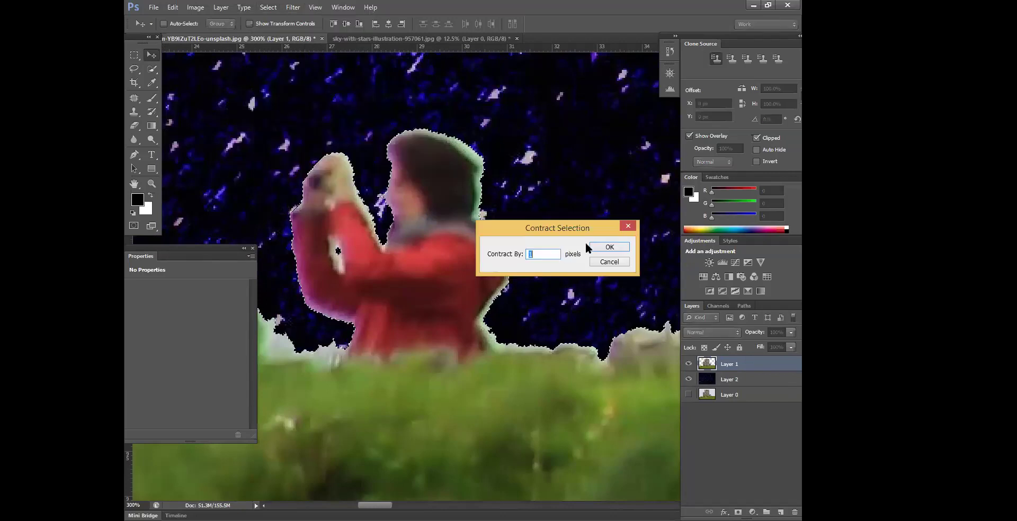
type("2")
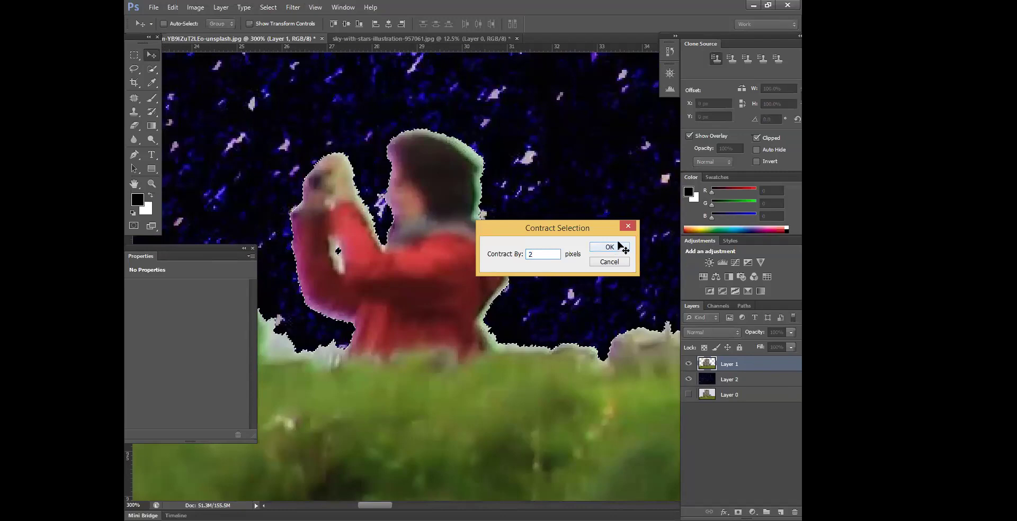
left_click(615, 248)
Invert the selection and delete the light fringe around the cutout from Layer 1.
left_click(267, 7)
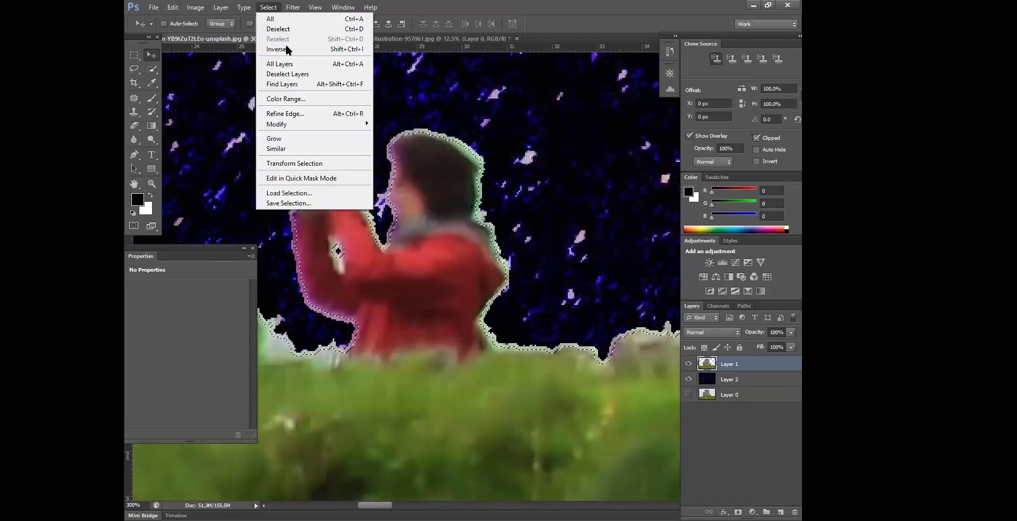
left_click(288, 51)
key("Delete")
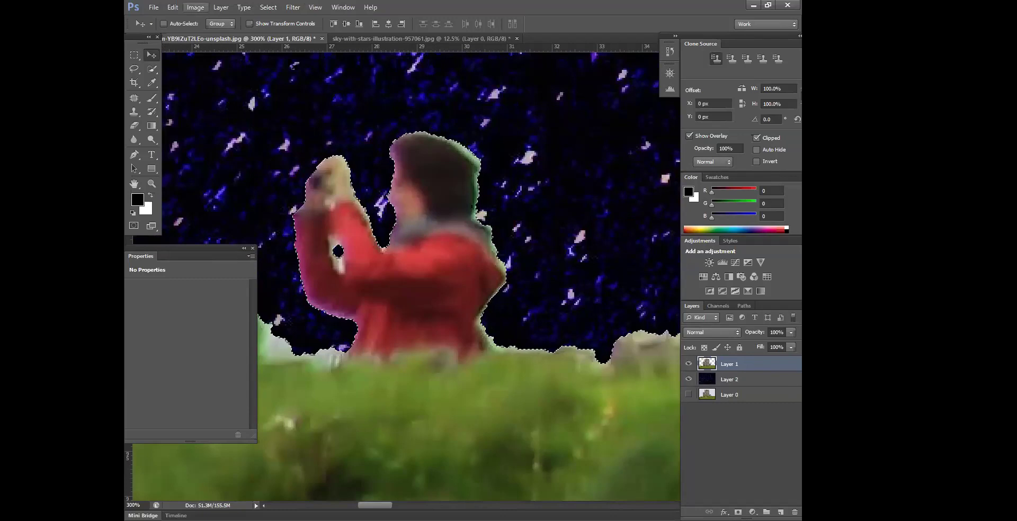
Try deleting more edge pixels around the Layer 1 cutout, undo the attempts and clear the selection.
left_click(268, 7)
left_click(297, 48)
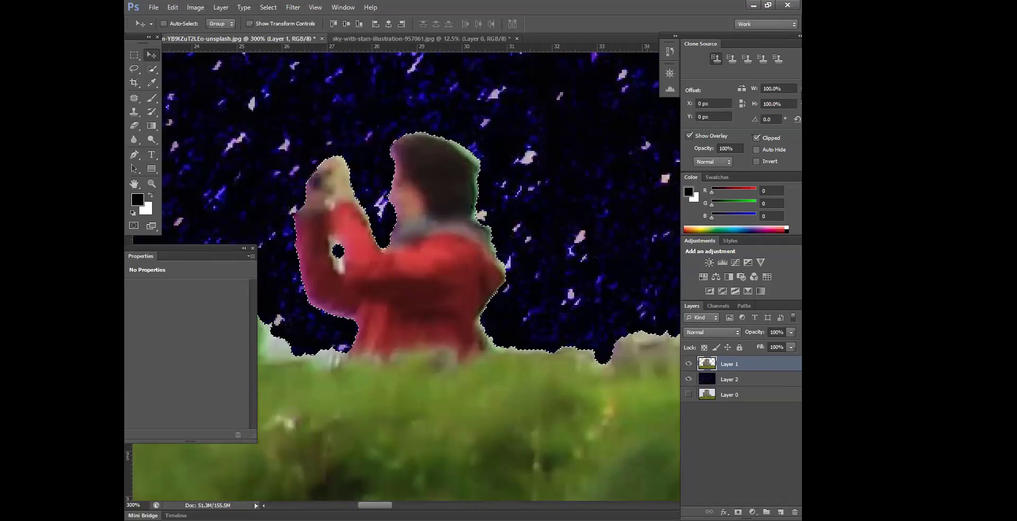
key("Delete")
key("ctrl+z")
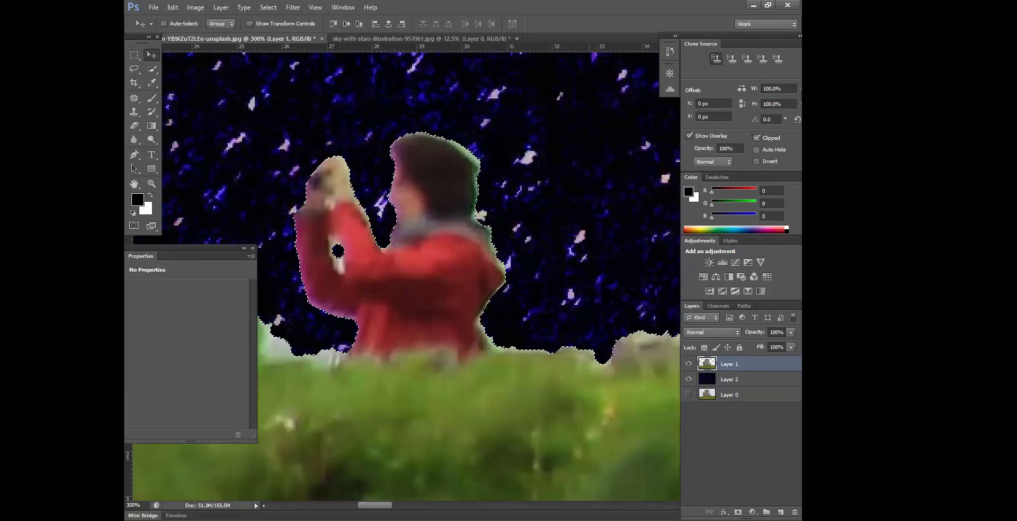
key("Delete")
key("ctrl+z")
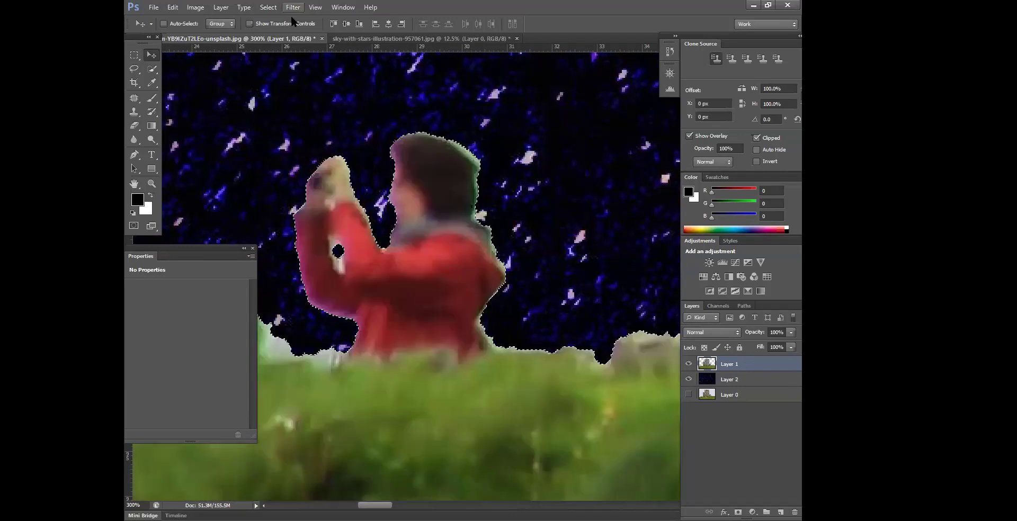
left_click(268, 7)
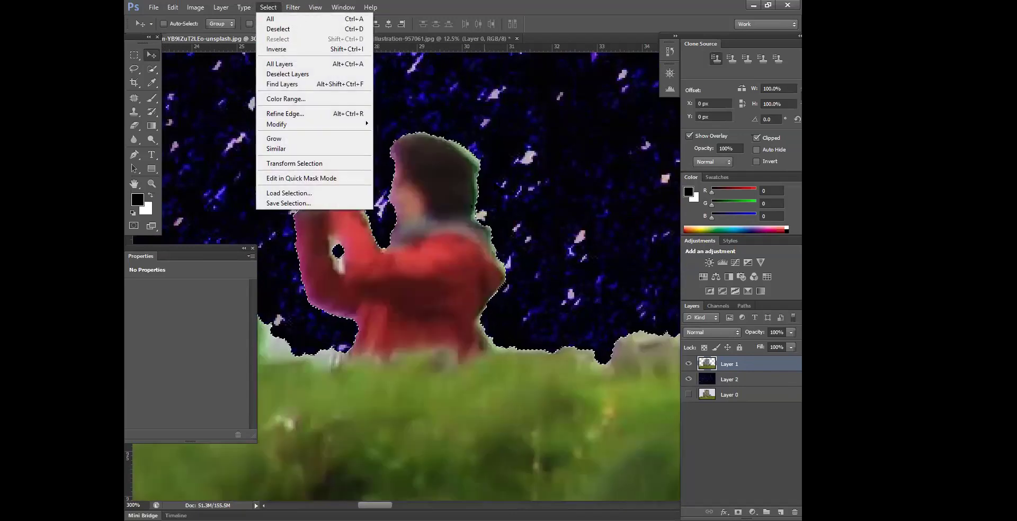
key("Escape")
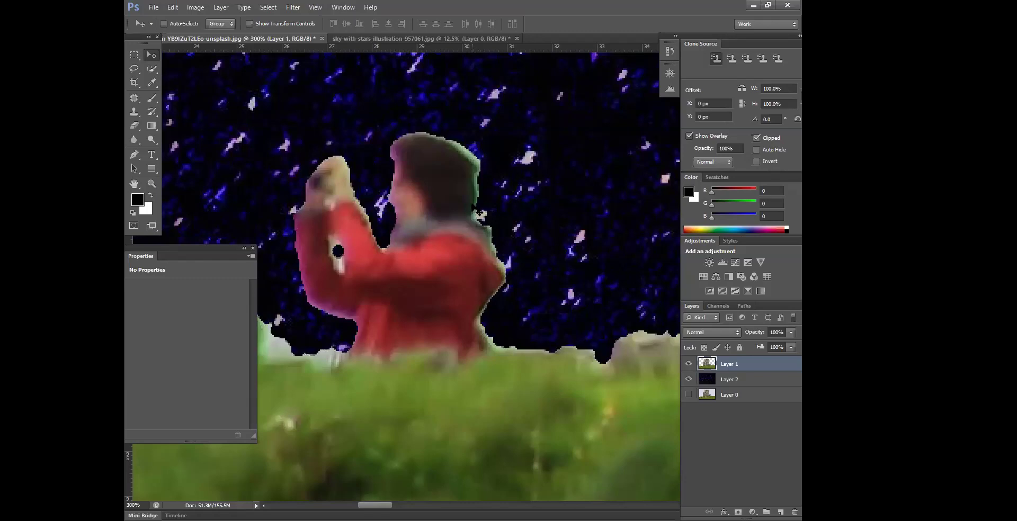
Inspect the Layer 1 cutout's edges around the people on the hill, especially the figure in the red jacket.
key("ctrl+minus")
key("ctrl+minus")
key("ctrl+minus")
key("ctrl+minus")
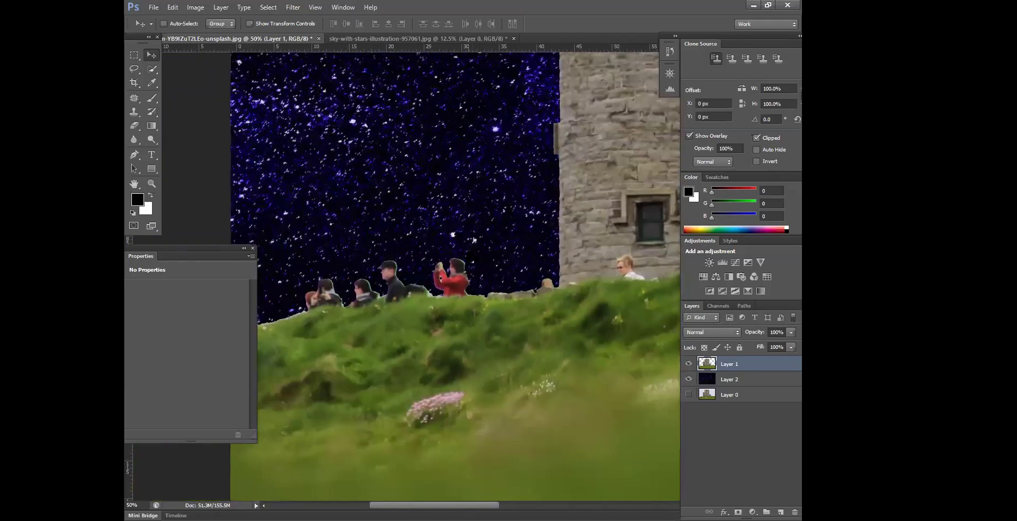
key("ctrl+plus")
key("ctrl+plus")
key("ctrl+plus")
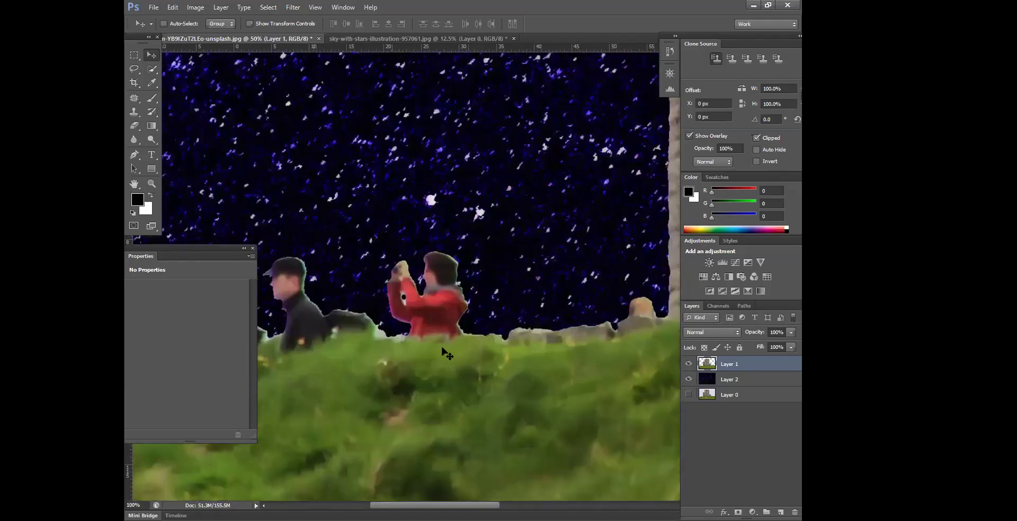
key("ctrl+plus")
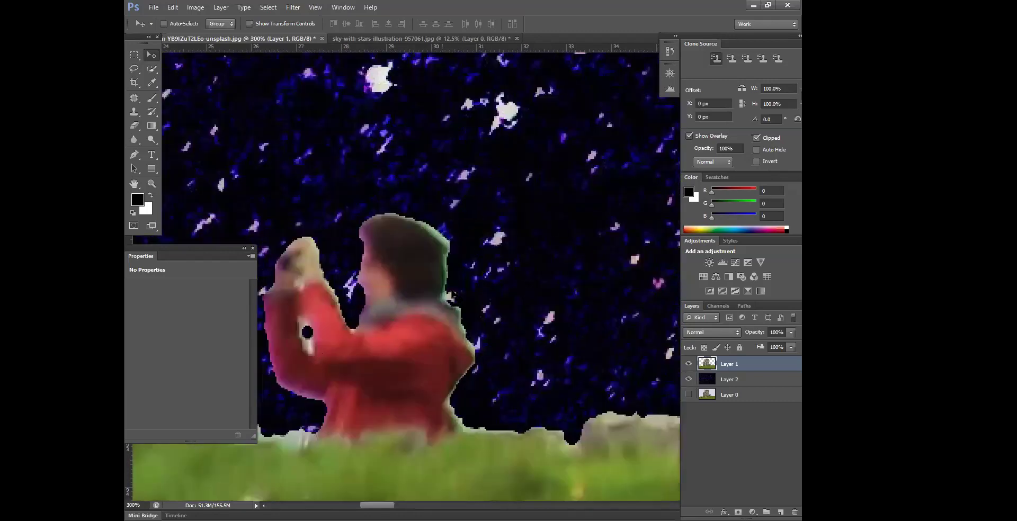
Select the outline of the Layer 1 cutout and contract the selection by 4 pixels.
left_click(708, 364, "ctrl")
left_click(268, 7)
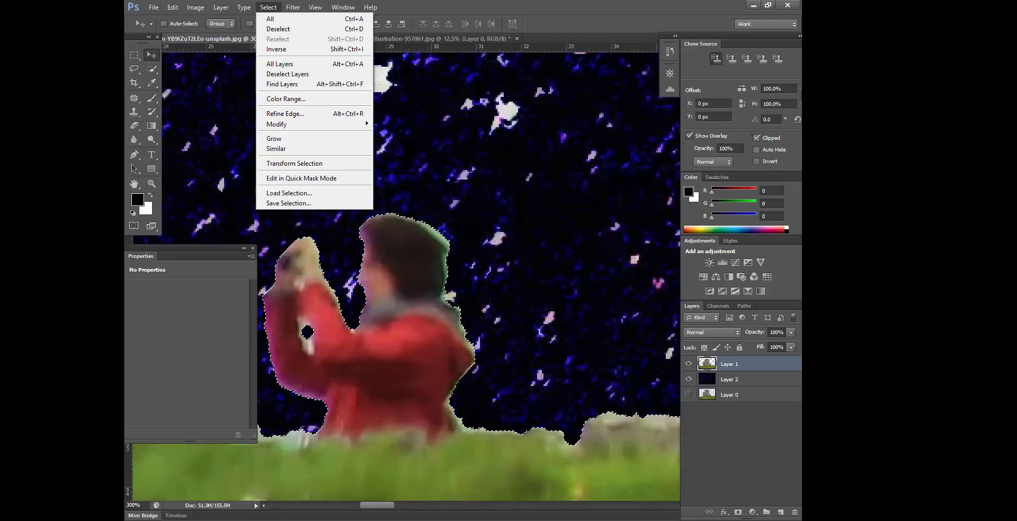
mouse_move(296, 124)
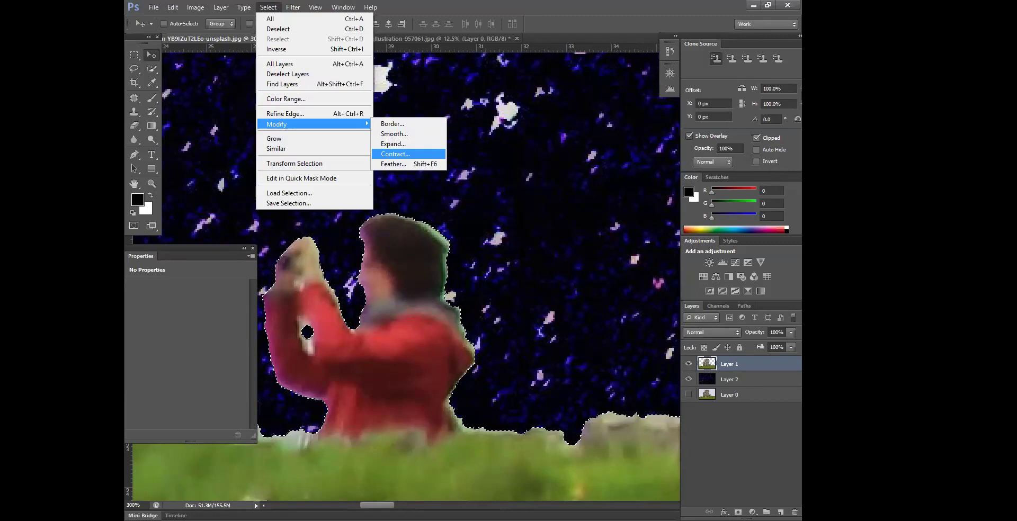
key("Return")
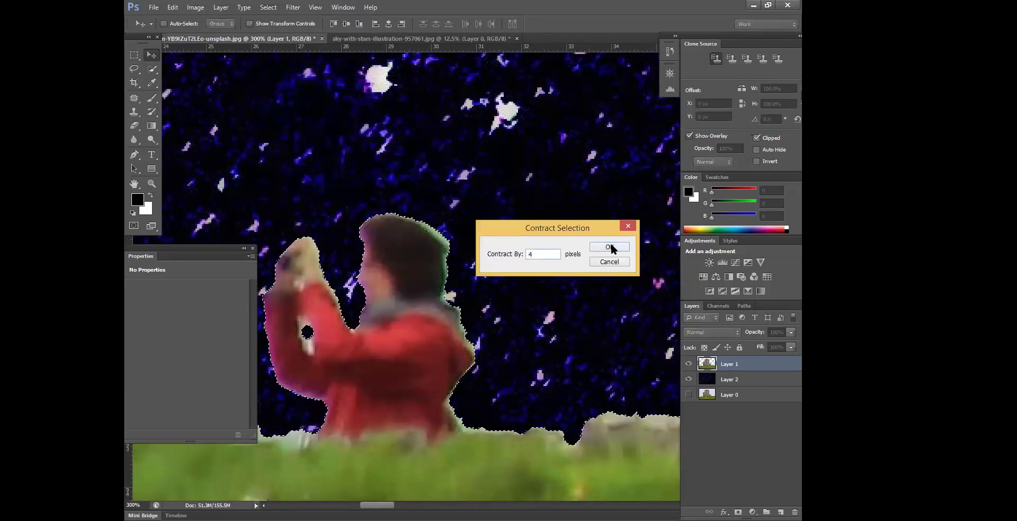
key("Return")
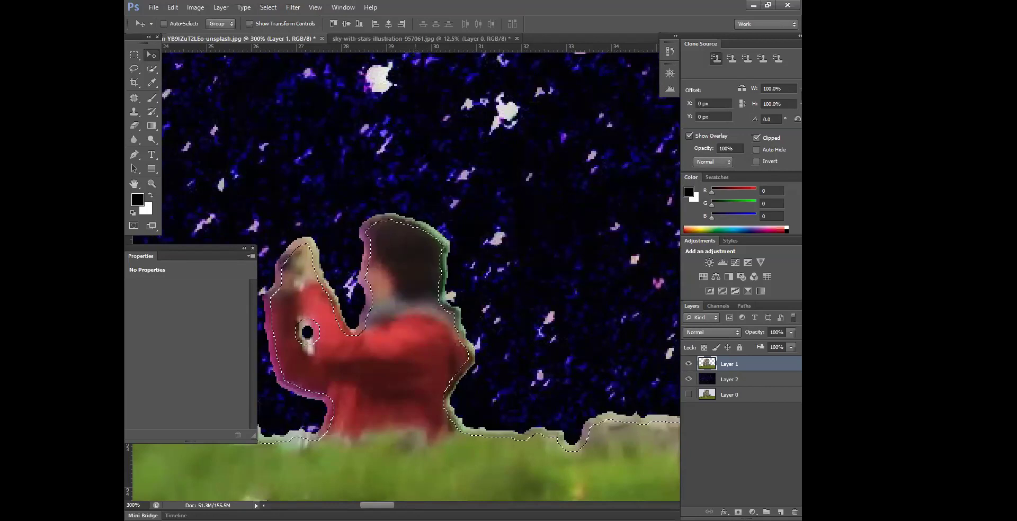
Invert the selection, delete the remaining light fringe around the Layer 1 cutout and clear the selection.
left_click(267, 7)
left_click(288, 49)
key("Delete")
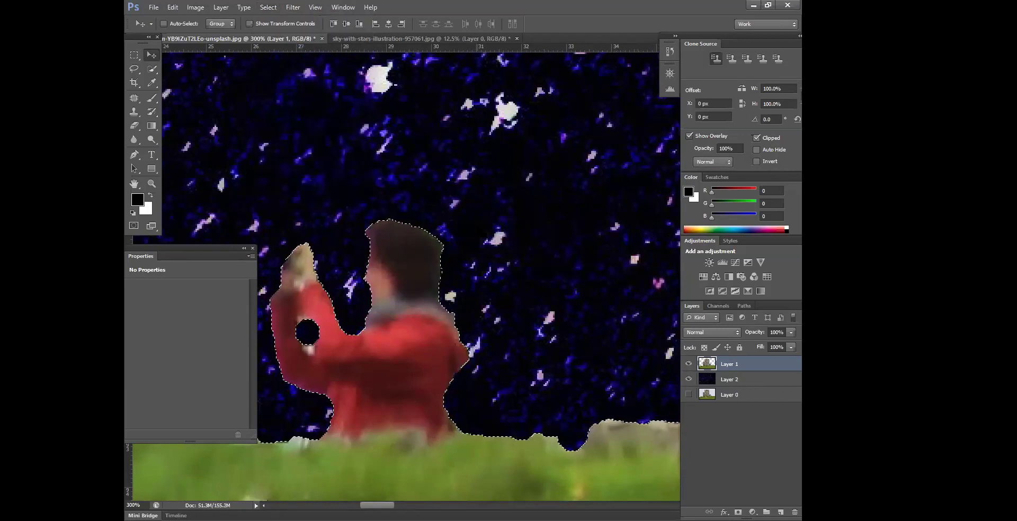
key("ctrl+minus")
key("ctrl+minus")
key("ctrl+minus")
key("ctrl+minus")
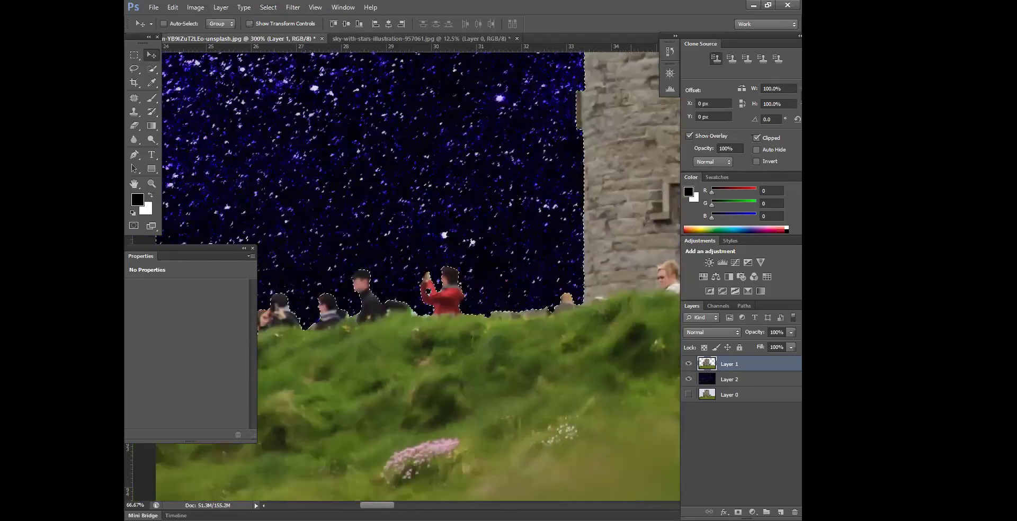
key("ctrl+d")
Check the trimmed cutout's edges along the hill, the tower and its battlements, and make Layer 0 the active layer.
key("ctrl+minus")
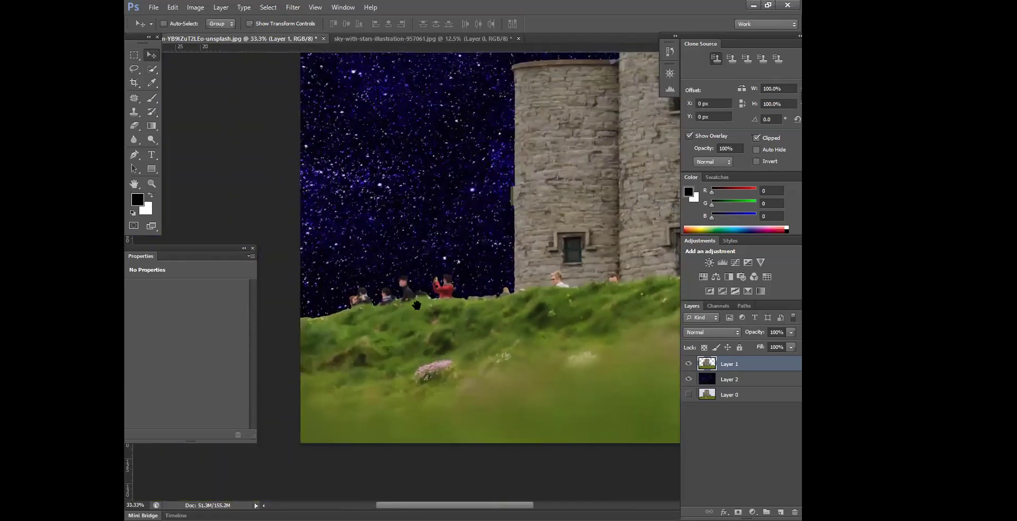
scroll(408, 317, "right", 10)
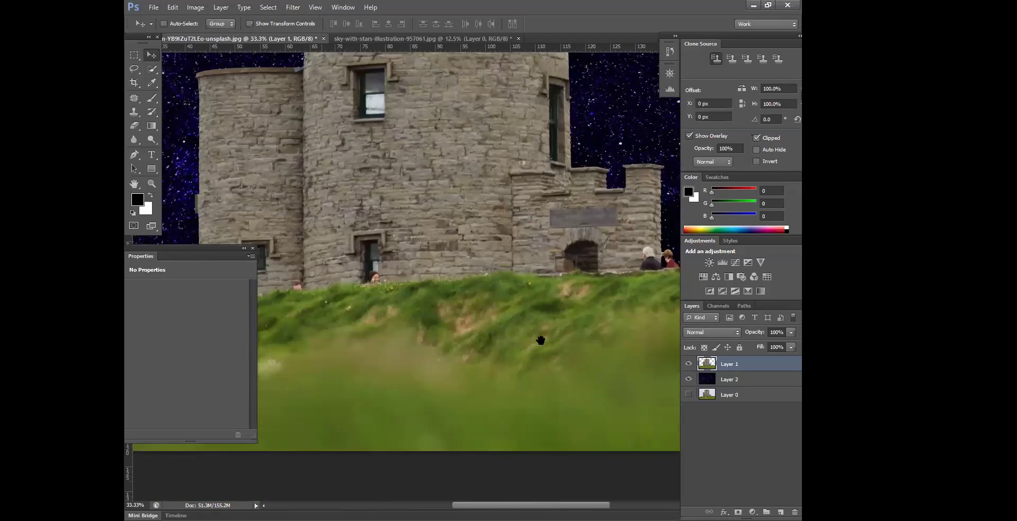
scroll(556, 317, "right", 3)
key("ctrl+plus")
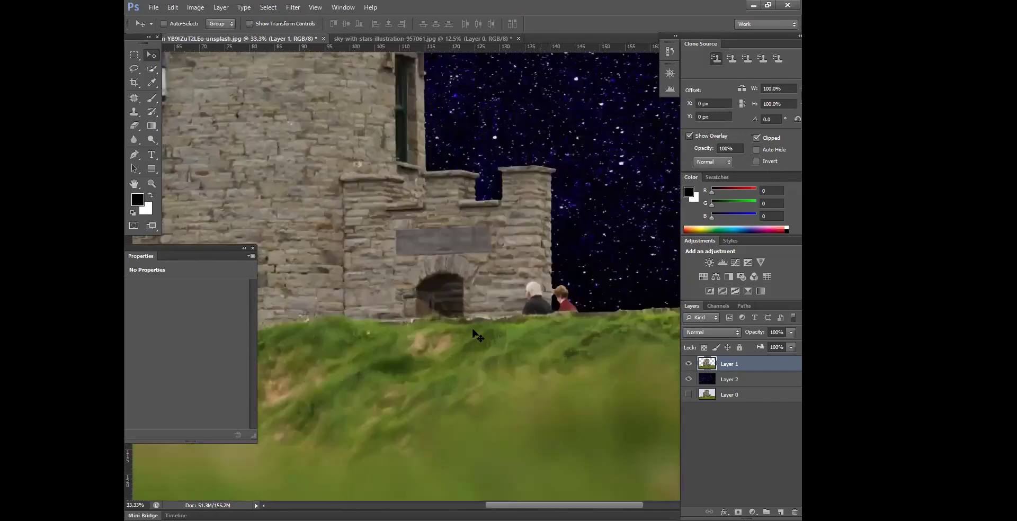
scroll(478, 336, "right", 3)
scroll(455, 204, "up", 1)
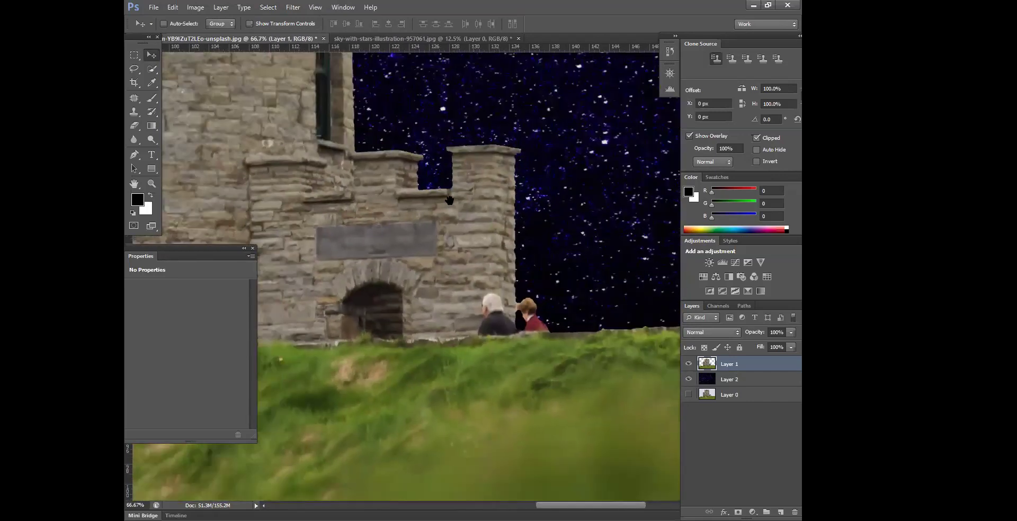
key("ctrl+minus")
key("ctrl+minus")
scroll(431, 164, "up", 3)
scroll(431, 164, "left", 3)
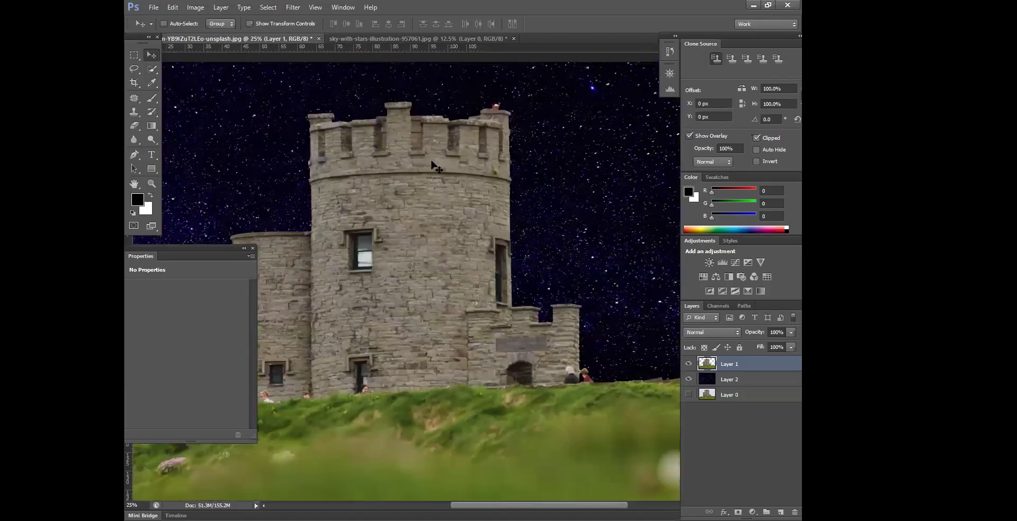
scroll(432, 166, "up", 1)
key("ctrl+minus")
key("ctrl+plus")
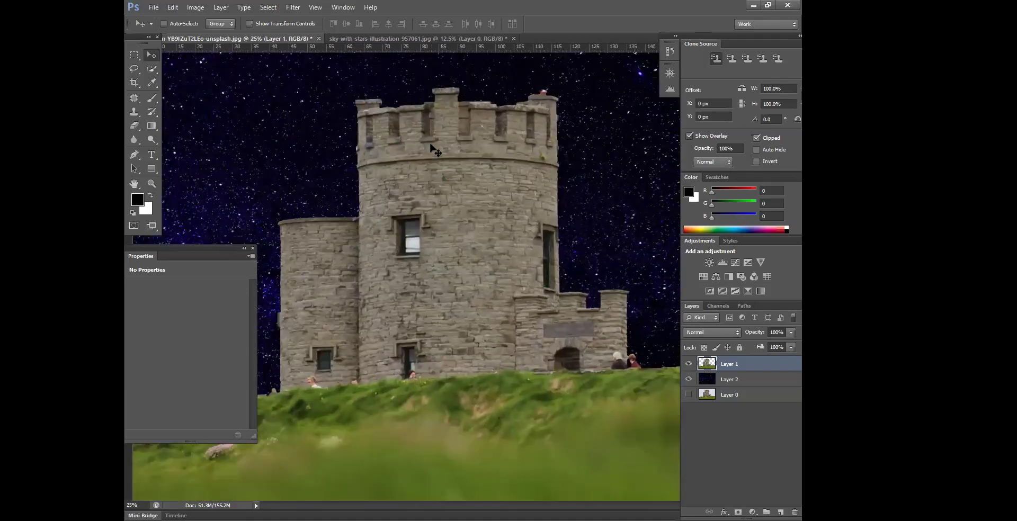
key("ctrl+minus")
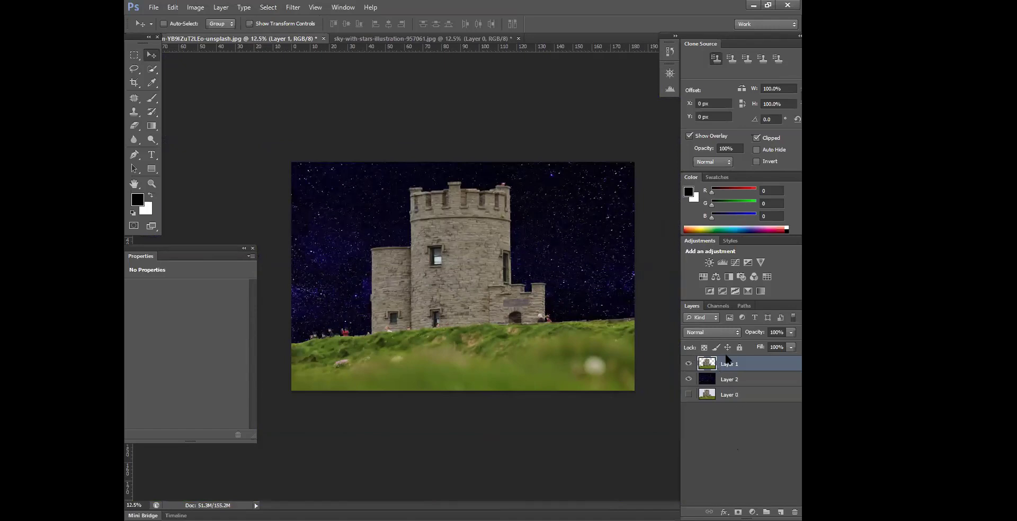
key("alt+comma")
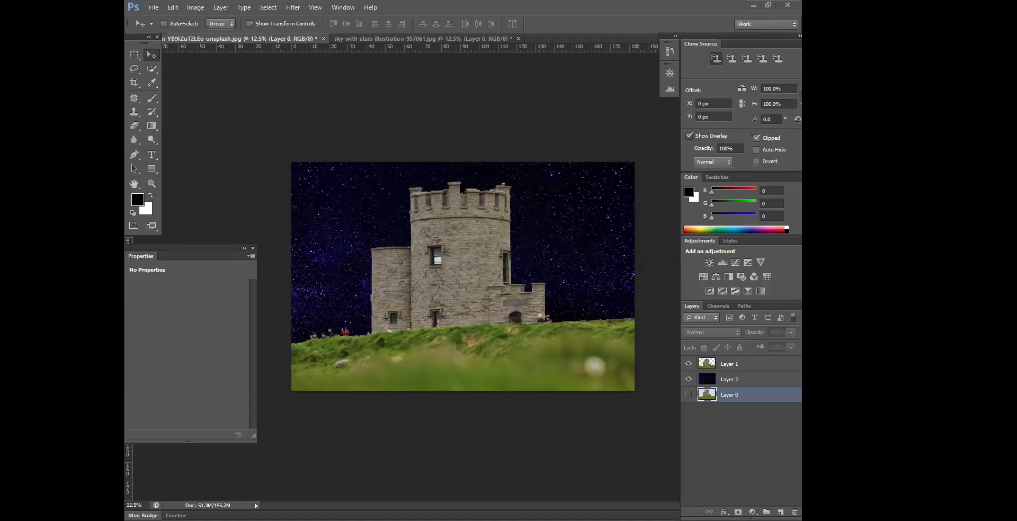
Switch to Chrome and look through the Facebook album photos, opening the daylight tower picture.
key("alt+Tab")
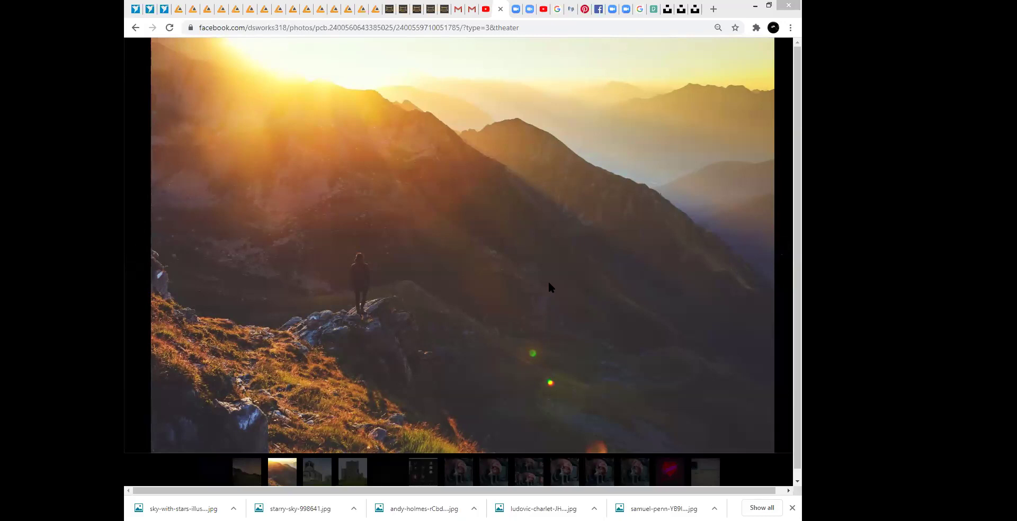
left_click(258, 480)
left_click(285, 474)
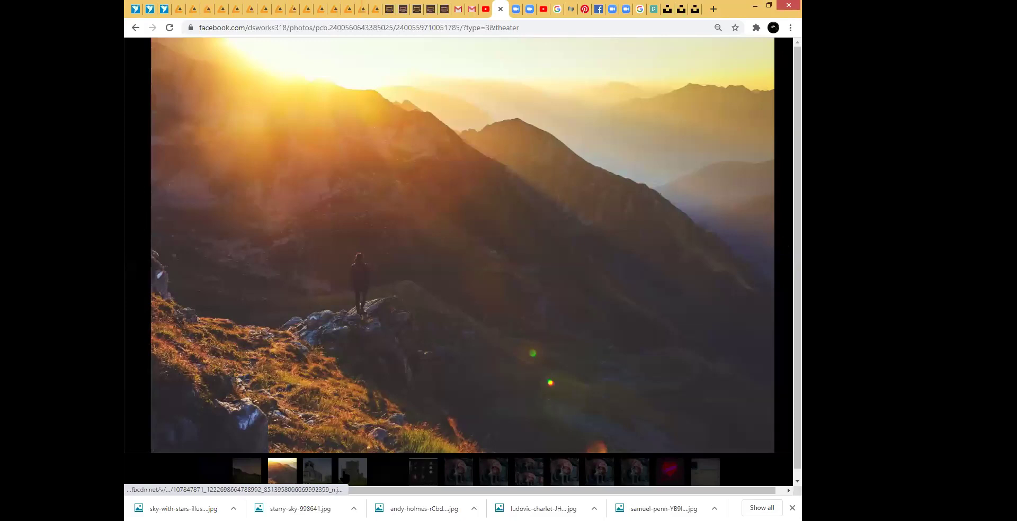
left_click(318, 479)
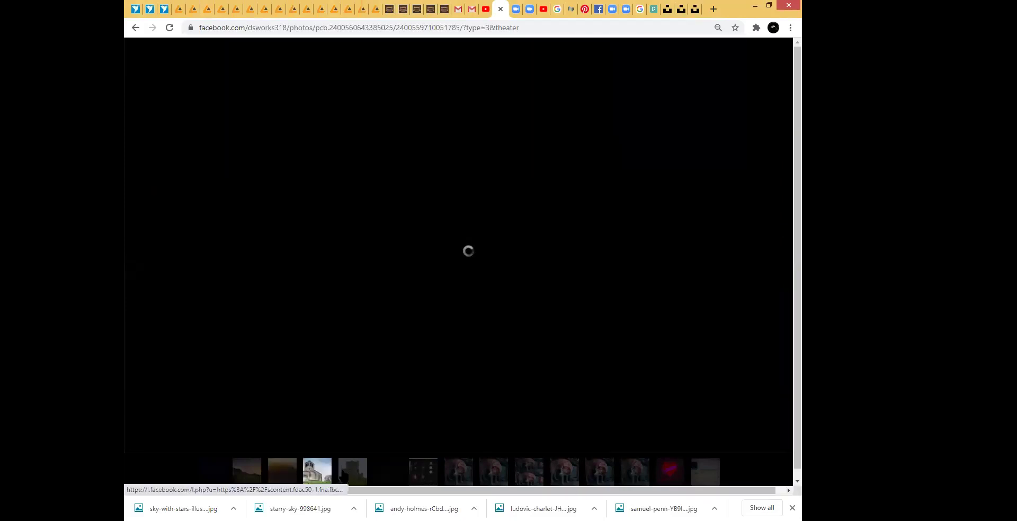